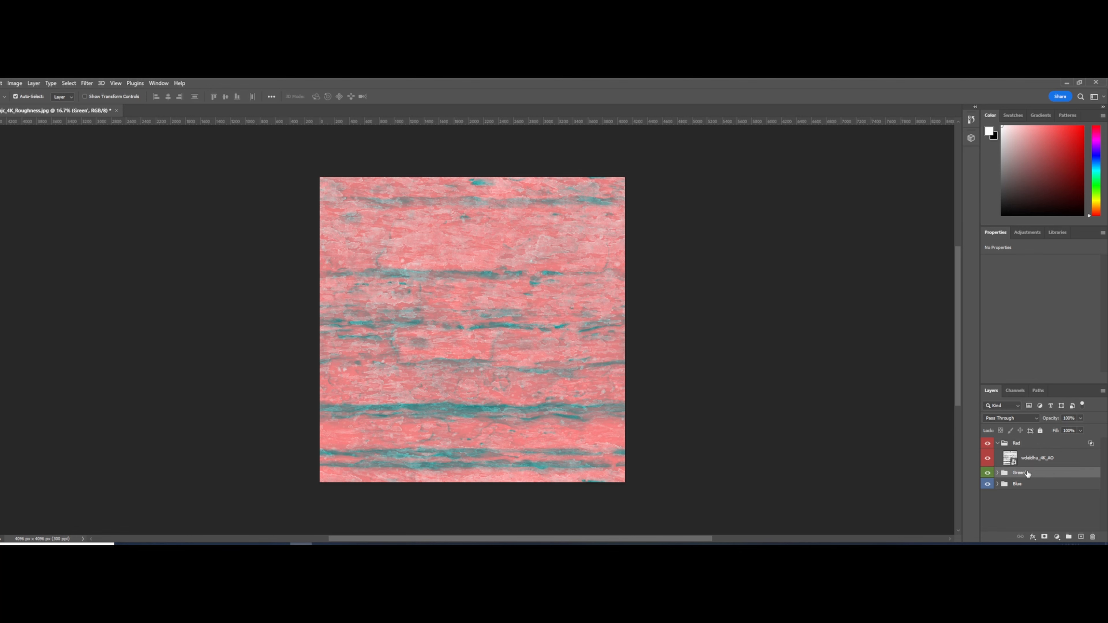
Restrict the Green group's advanced blending to the green channel by disabling the R and B channels
{"action": "left_click", "coordinate": [806, 198]}
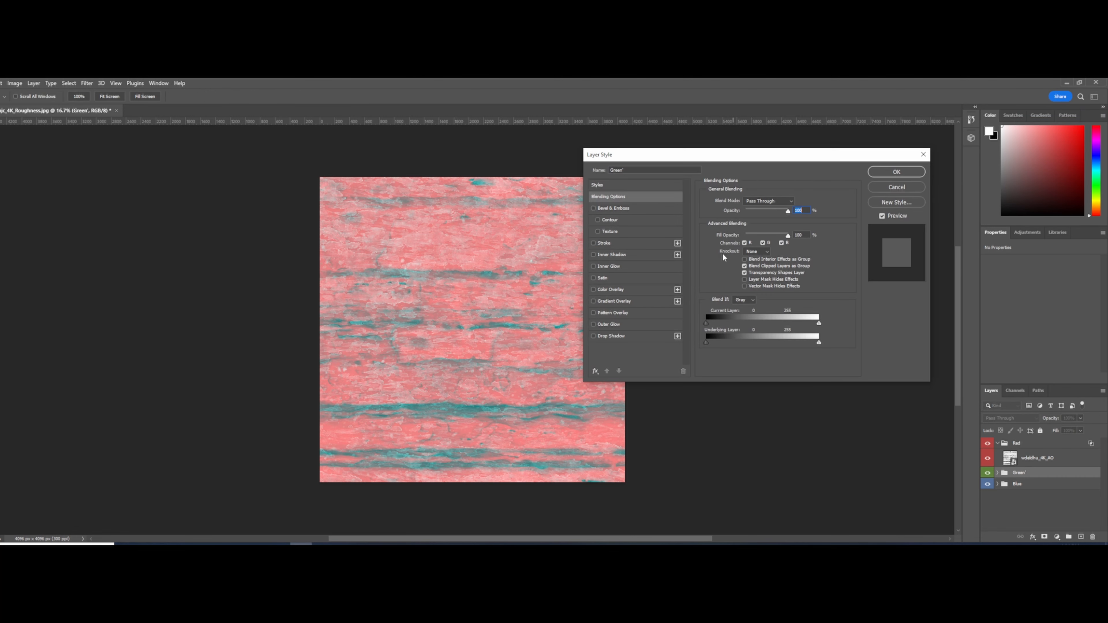
{"action": "left_click", "coordinate": [743, 244]}
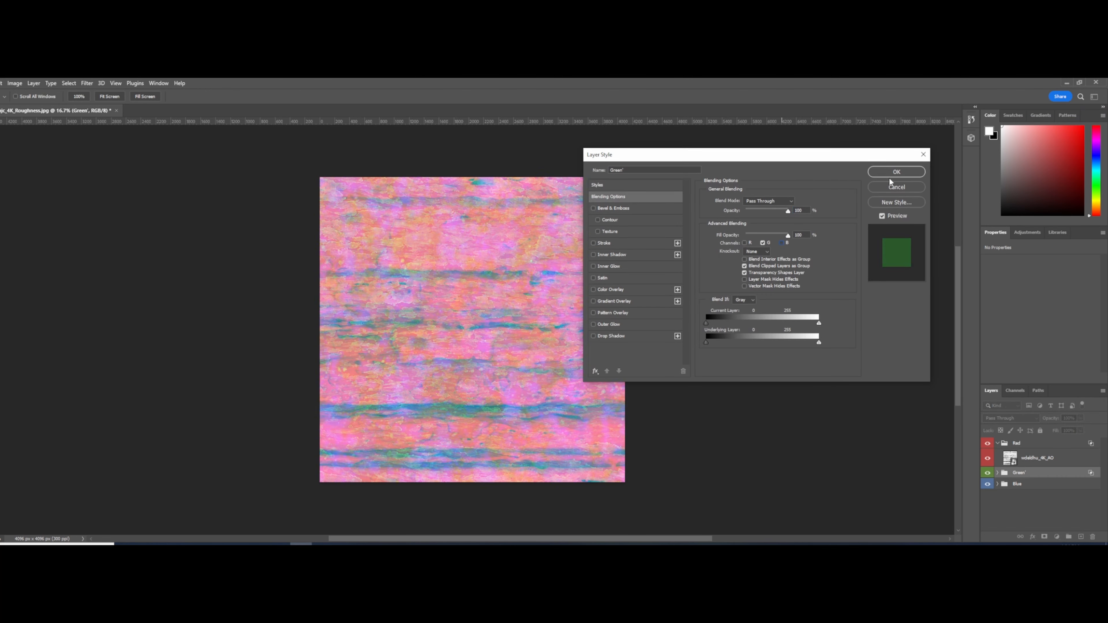
{"action": "left_click", "coordinate": [896, 172]}
Restrict the Blue group's advanced blending to the blue channel by disabling the R and G channels
{"action": "left_click", "coordinate": [1043, 483]}
{"action": "right_click", "coordinate": [1044, 485]}
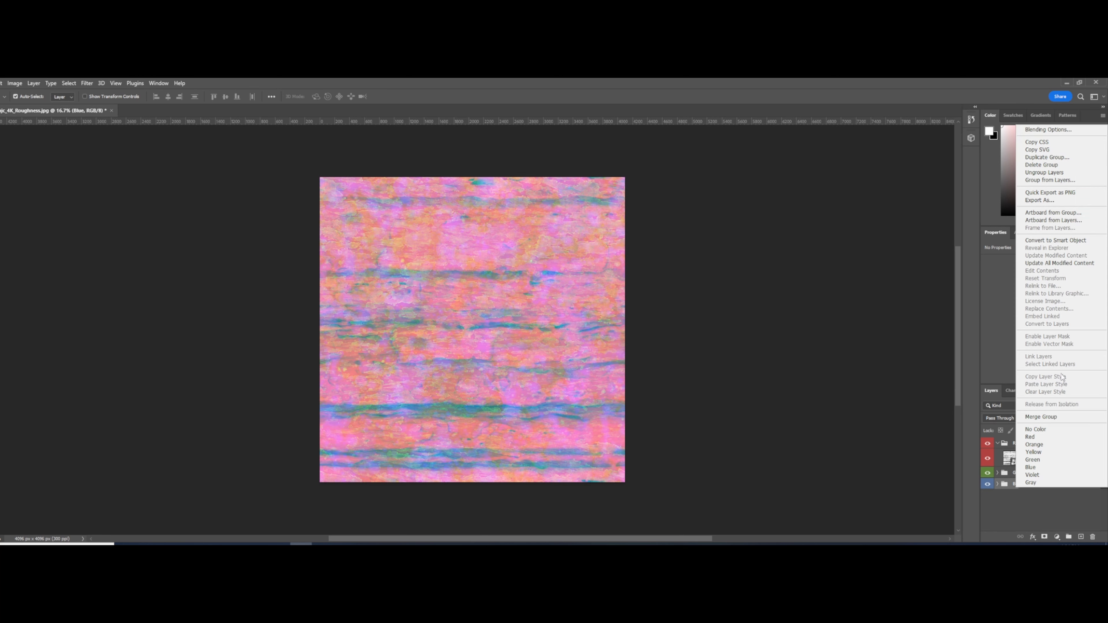
{"action": "left_click", "coordinate": [1048, 129]}
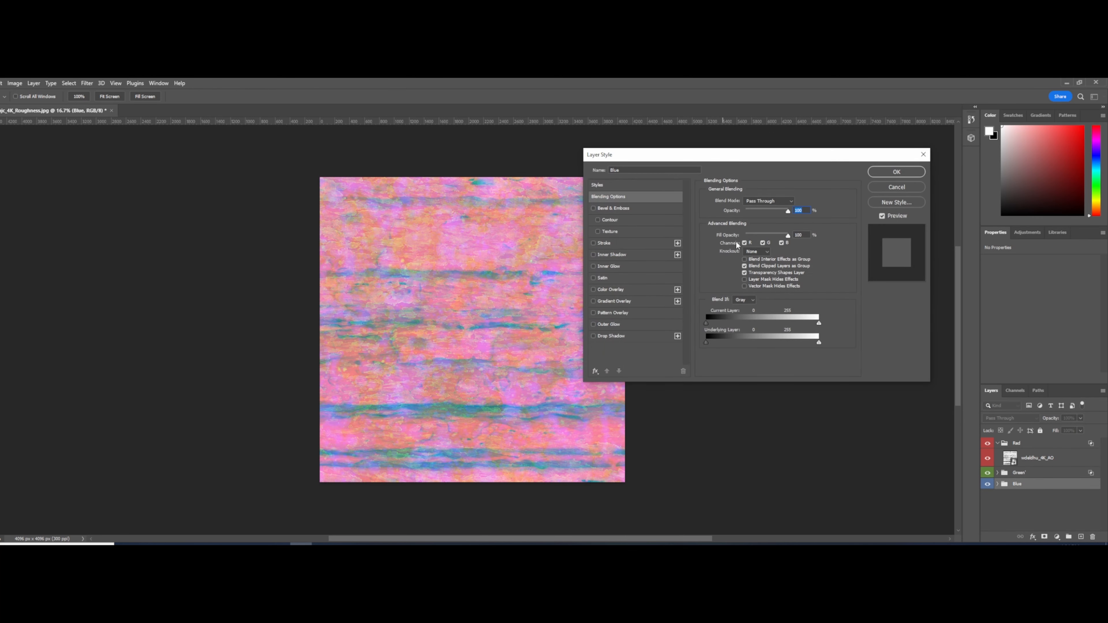
{"action": "left_click", "coordinate": [745, 243]}
{"action": "left_click", "coordinate": [762, 243]}
{"action": "left_click", "coordinate": [897, 172]}
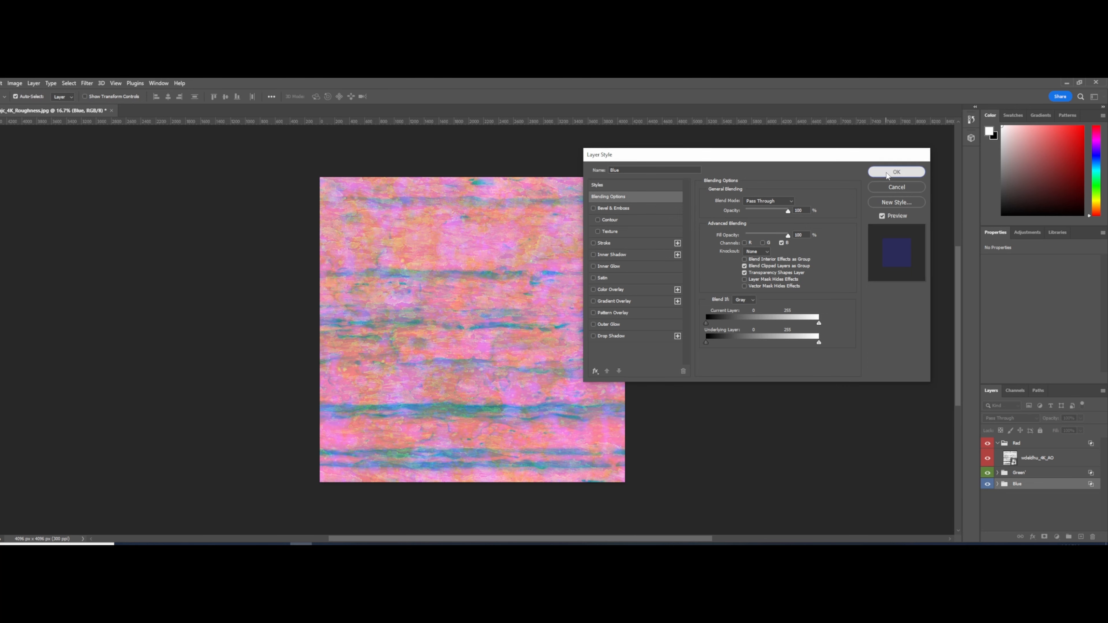
Collapse the Red group and toggle the visibility of the Red, Green and Blue groups to examine each channel's mask, leaving all three visible
{"action": "left_click", "coordinate": [987, 484]}
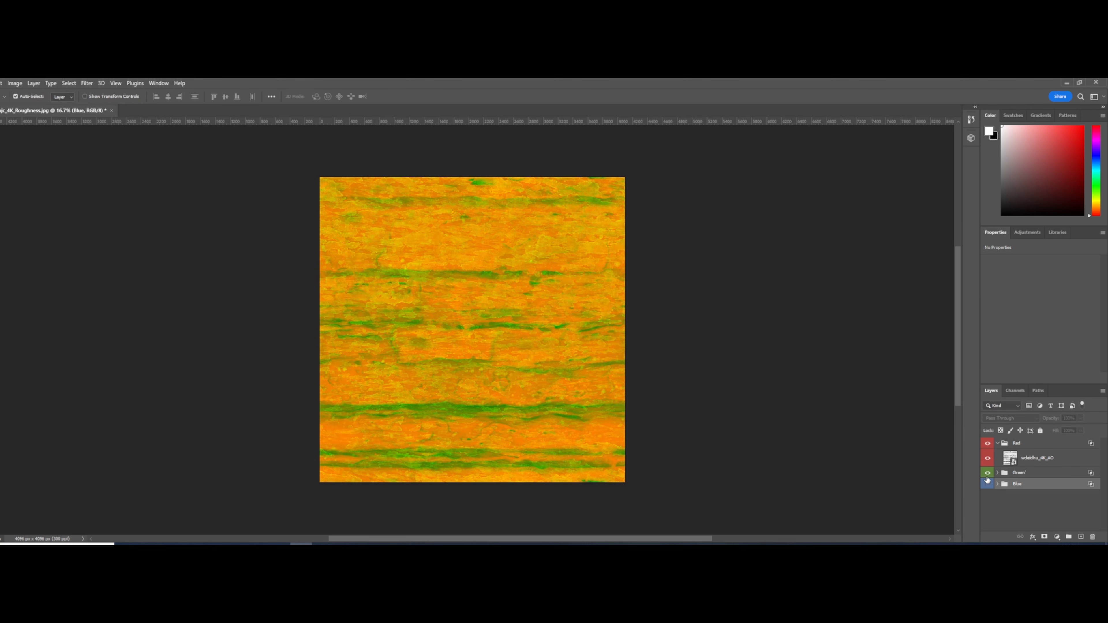
{"action": "left_click", "coordinate": [988, 473]}
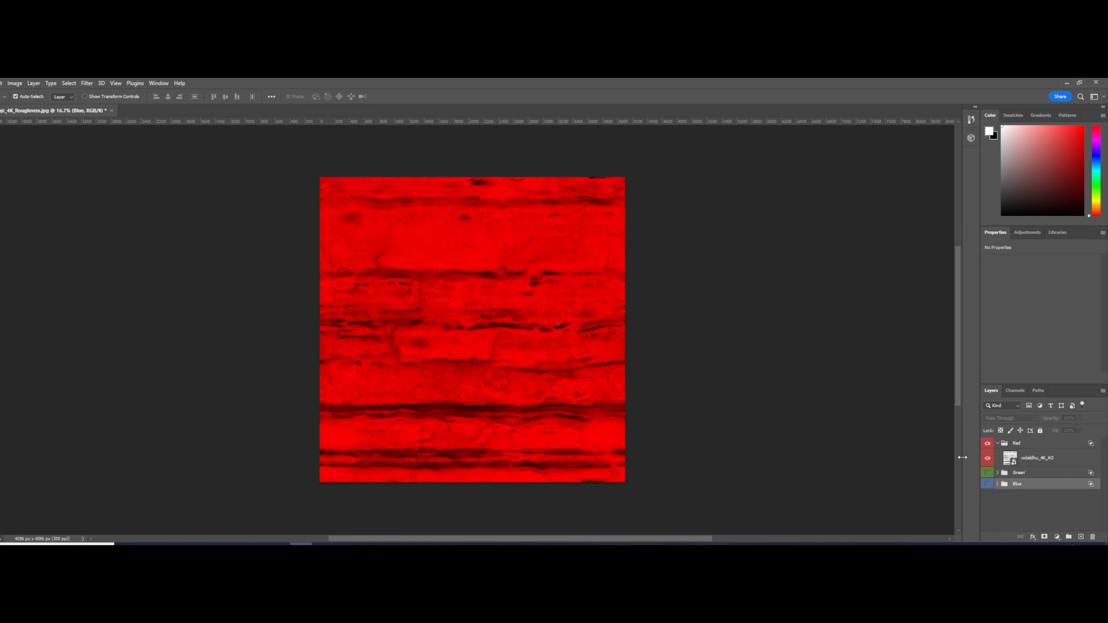
{"action": "left_click", "coordinate": [998, 444]}
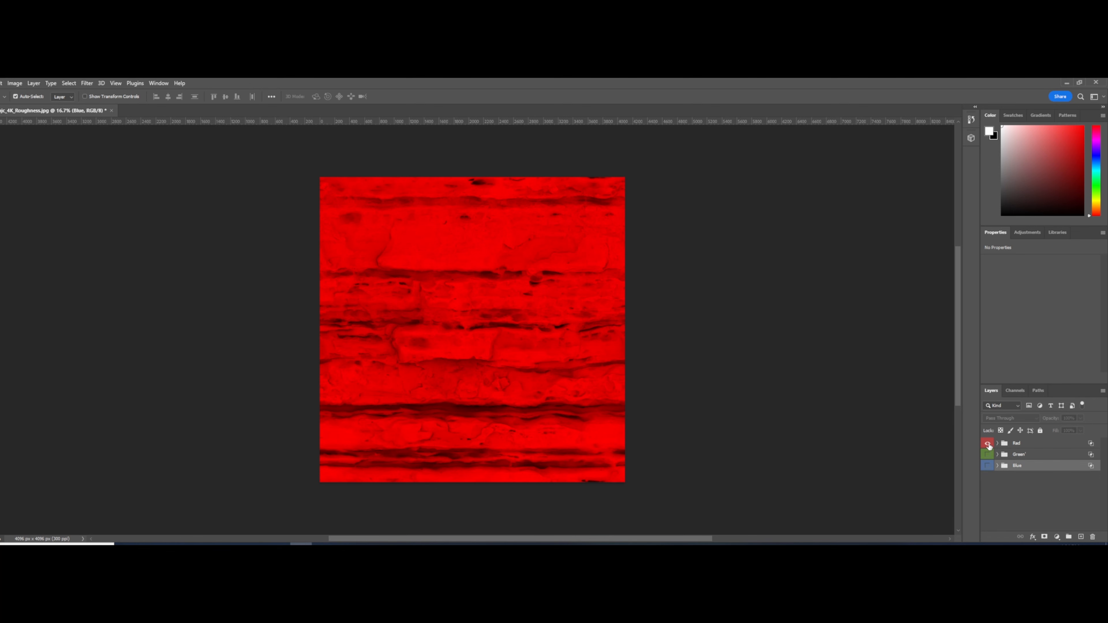
{"action": "left_click", "coordinate": [988, 443]}
{"action": "left_click", "coordinate": [988, 455]}
{"action": "left_click", "coordinate": [988, 455]}
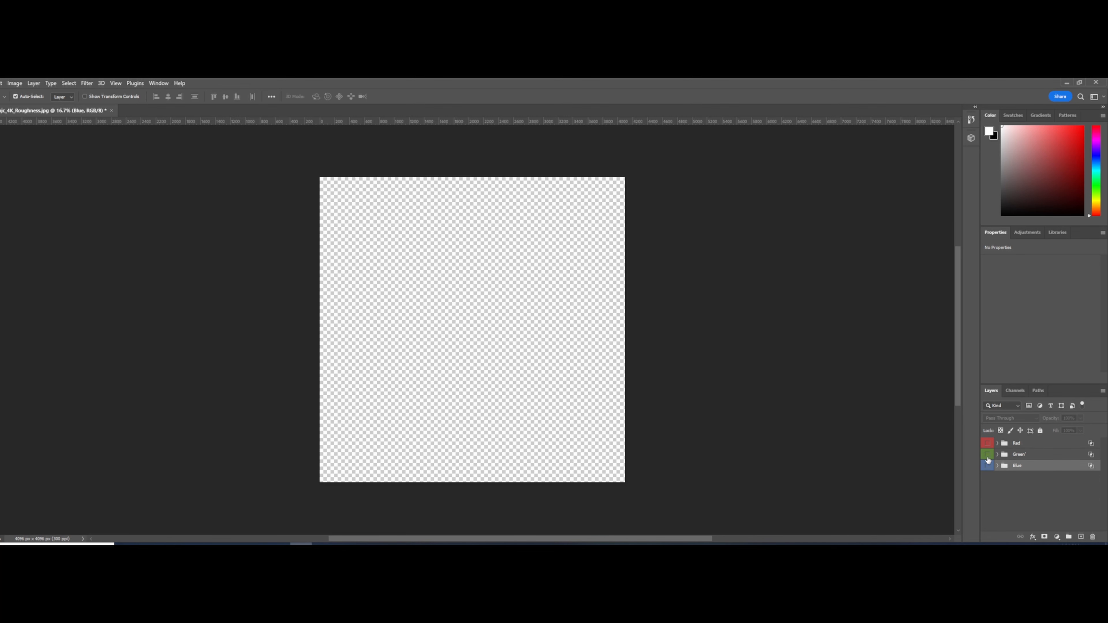
{"action": "left_click", "coordinate": [988, 466]}
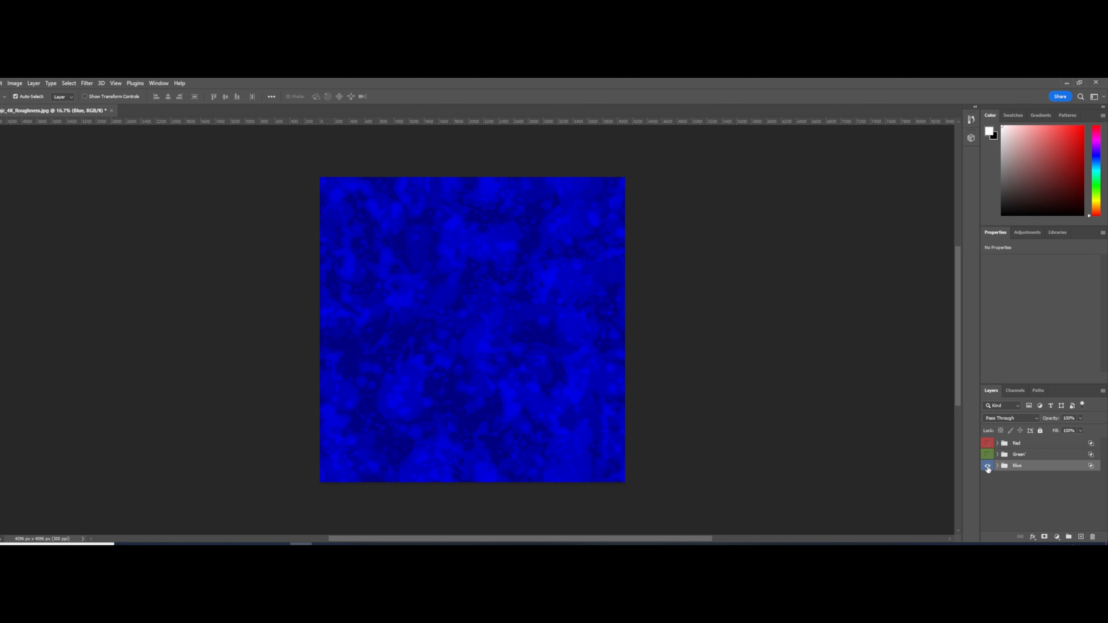
{"action": "left_click", "coordinate": [988, 456]}
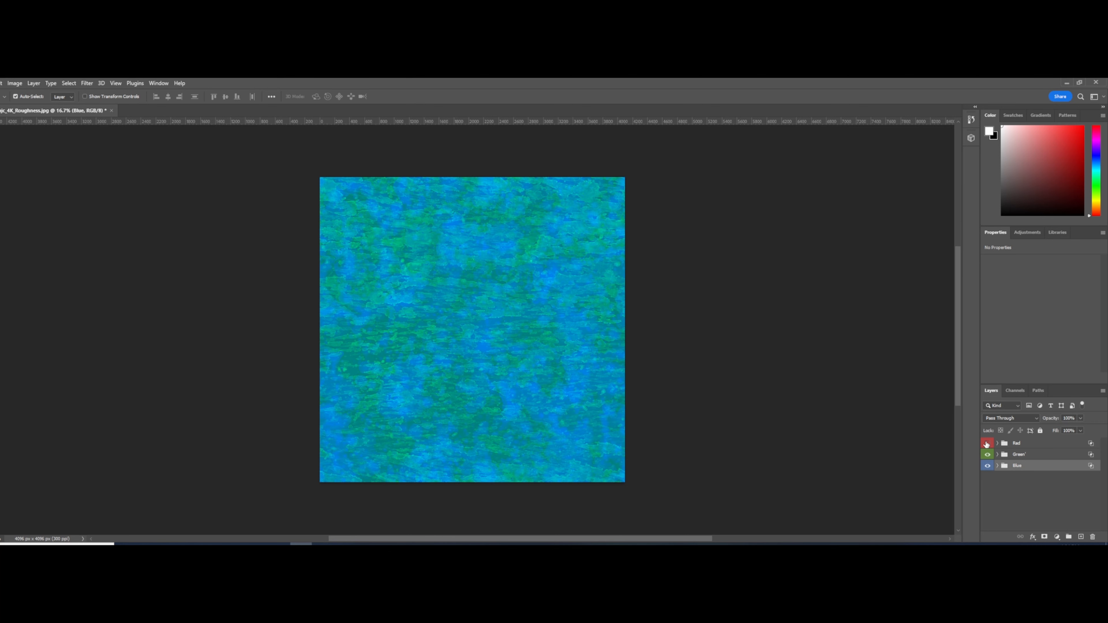
{"action": "left_click", "coordinate": [987, 444]}
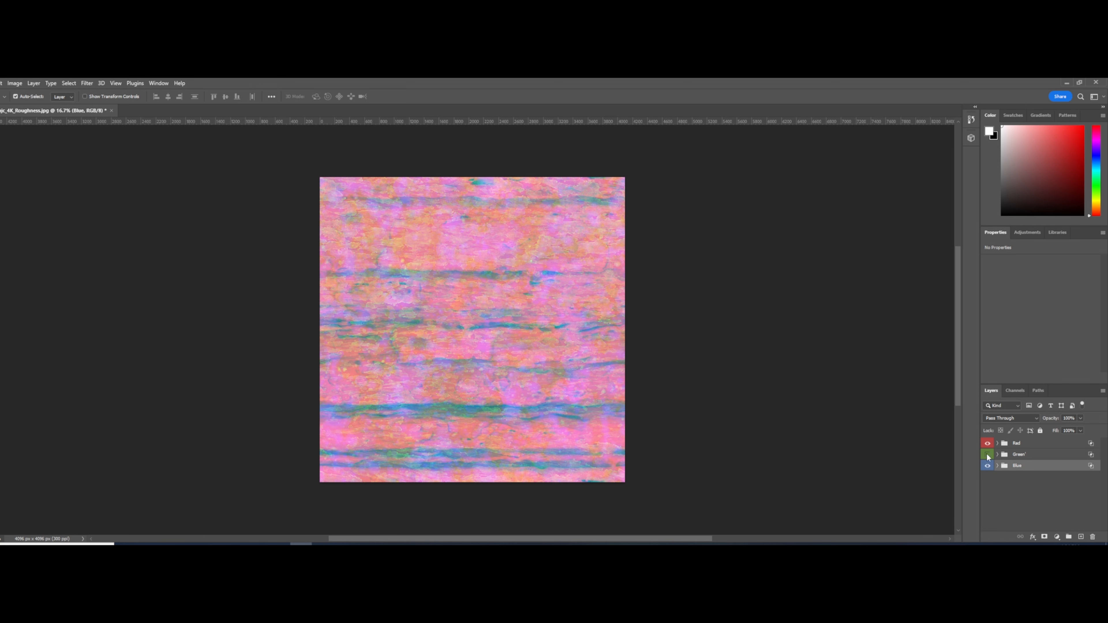
{"action": "left_click", "coordinate": [987, 466]}
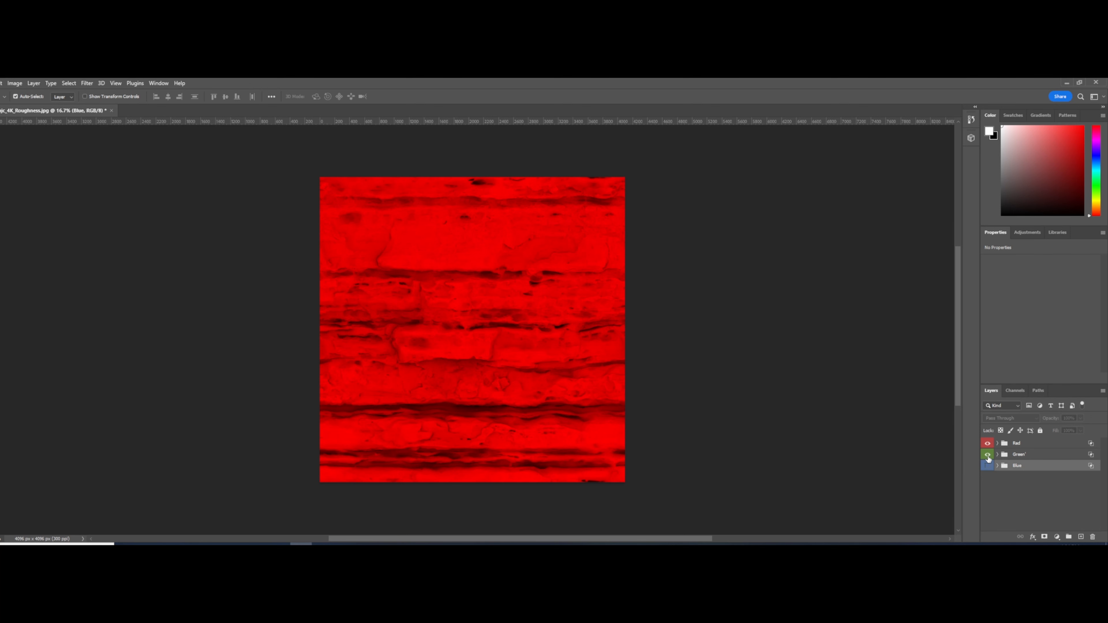
{"action": "left_click", "coordinate": [988, 466]}
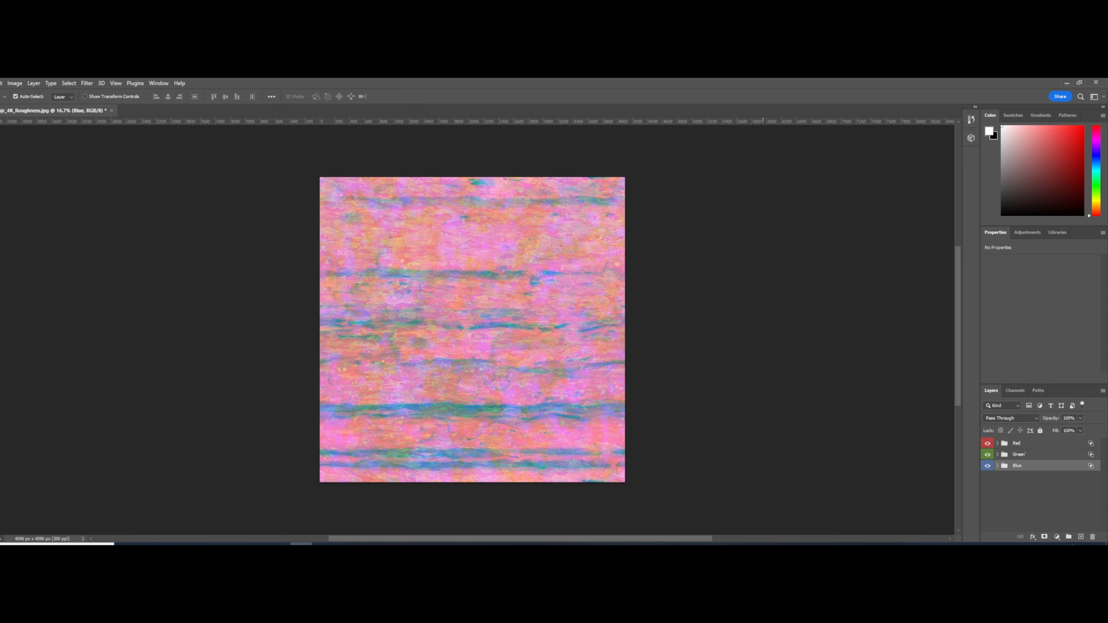
Switch to Unreal Engine and open the MM_DesertProps_Inst_3 material instance assigned to SM_TallCanyonBoulder3
{"action": "mouse_move", "coordinate": [761, 543]}
{"action": "left_click", "coordinate": [813, 531]}
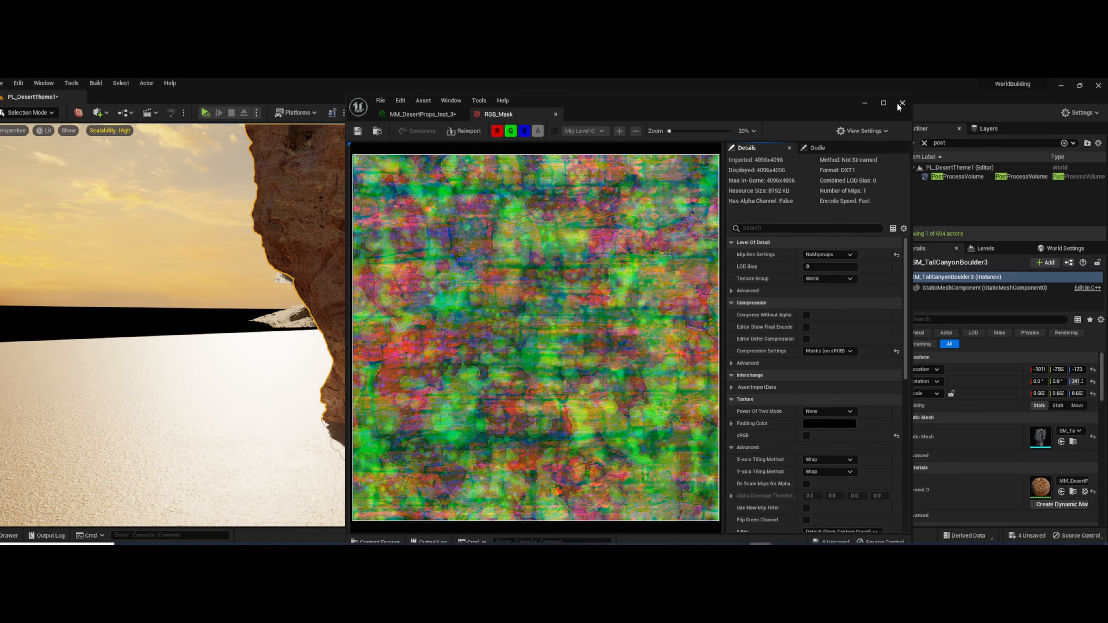
{"action": "left_click", "coordinate": [1046, 492]}
{"action": "double_click", "coordinate": [1046, 492]}
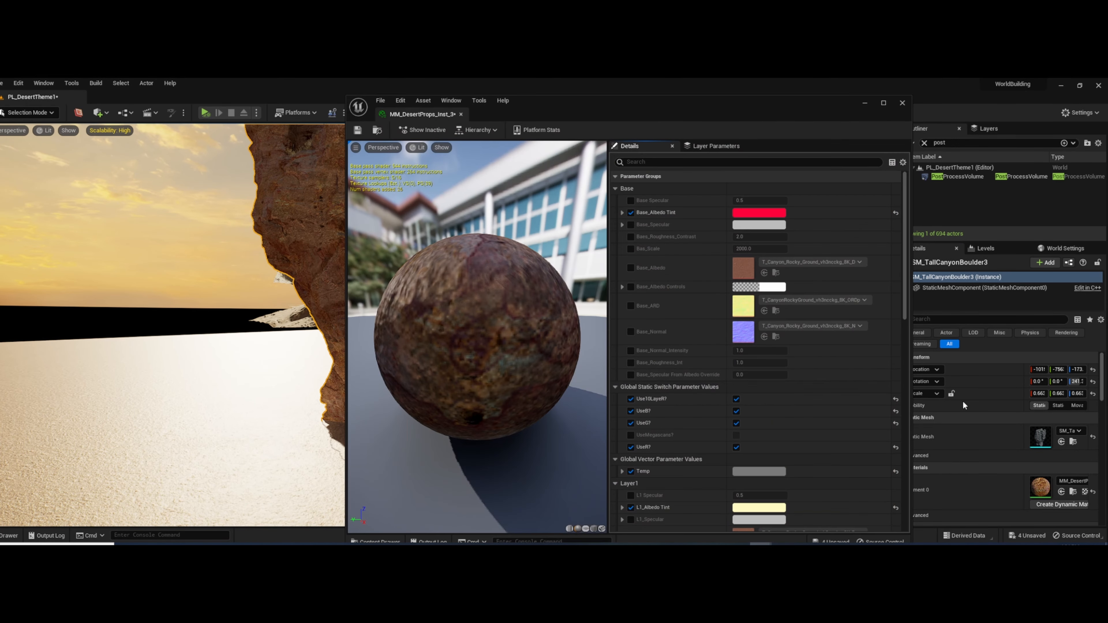
Locate the texture assigned to the material instance's RGB_Mask parameter in the content browser and open it
{"action": "scroll", "coordinate": [796, 381], "scroll_direction": "down", "scroll_amount": 10}
{"action": "scroll", "coordinate": [840, 423], "scroll_direction": "down", "scroll_amount": 3}
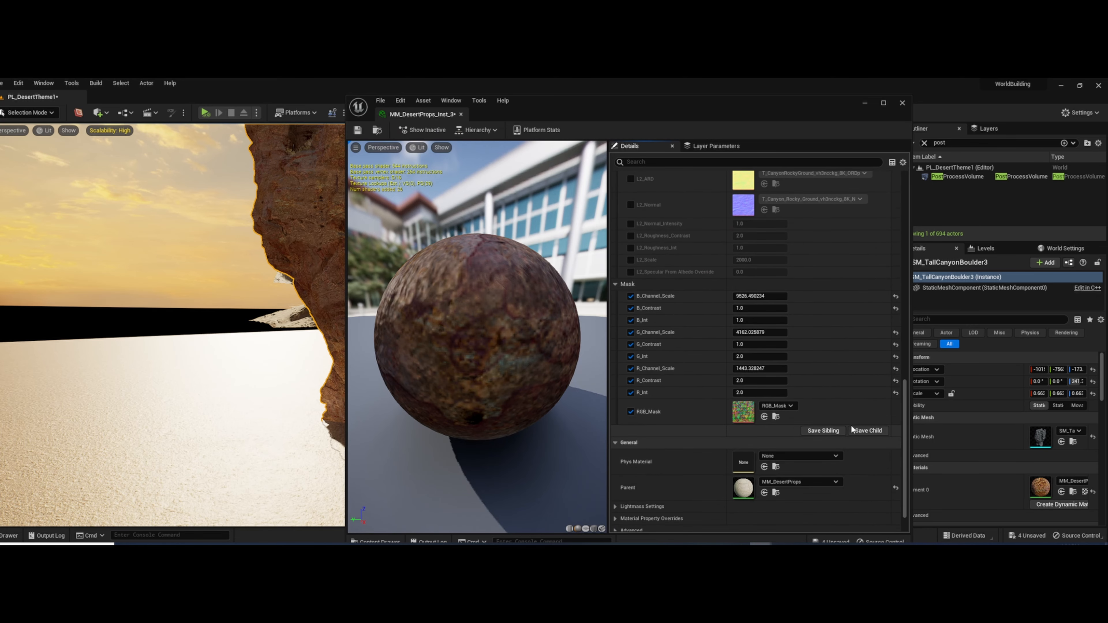
{"action": "left_click", "coordinate": [775, 414]}
{"action": "mouse_move", "coordinate": [657, 495]}
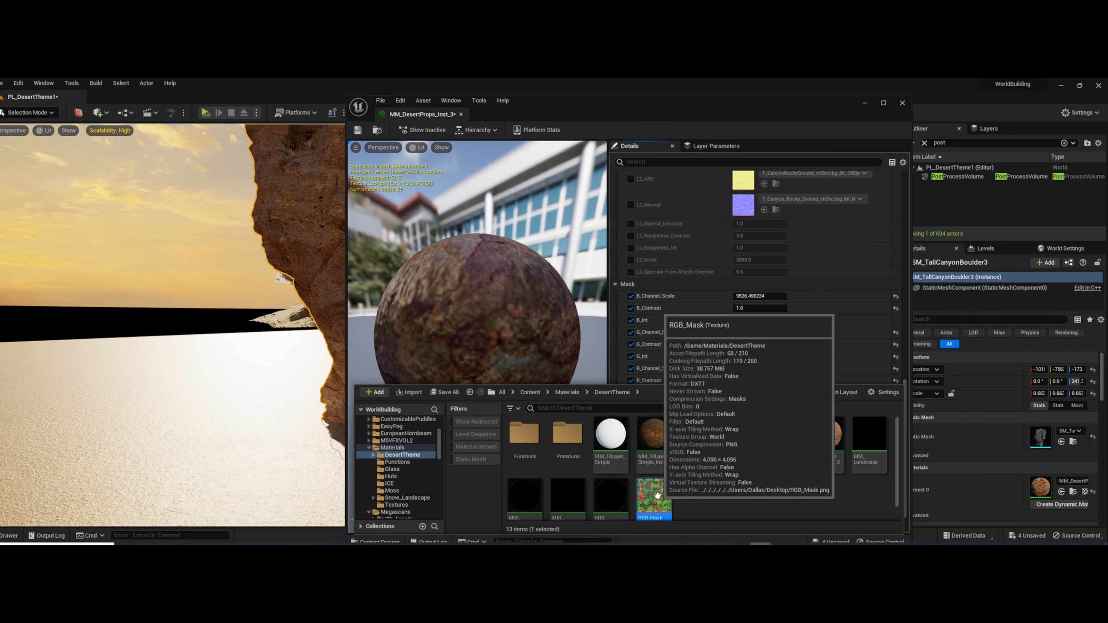
{"action": "double_click", "coordinate": [657, 495]}
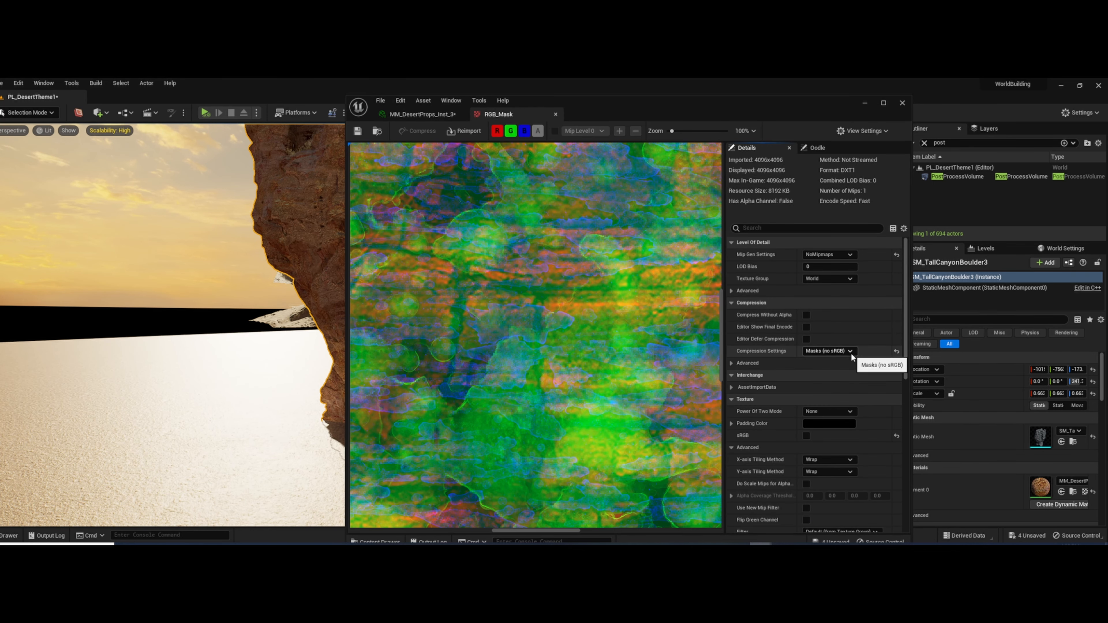
Set the RGB_Mask texture's Mip Gen Settings to FromTextureGroup and examine the boulder's surface up close
{"action": "scroll", "coordinate": [588, 329], "scroll_direction": "down", "scroll_amount": 5}
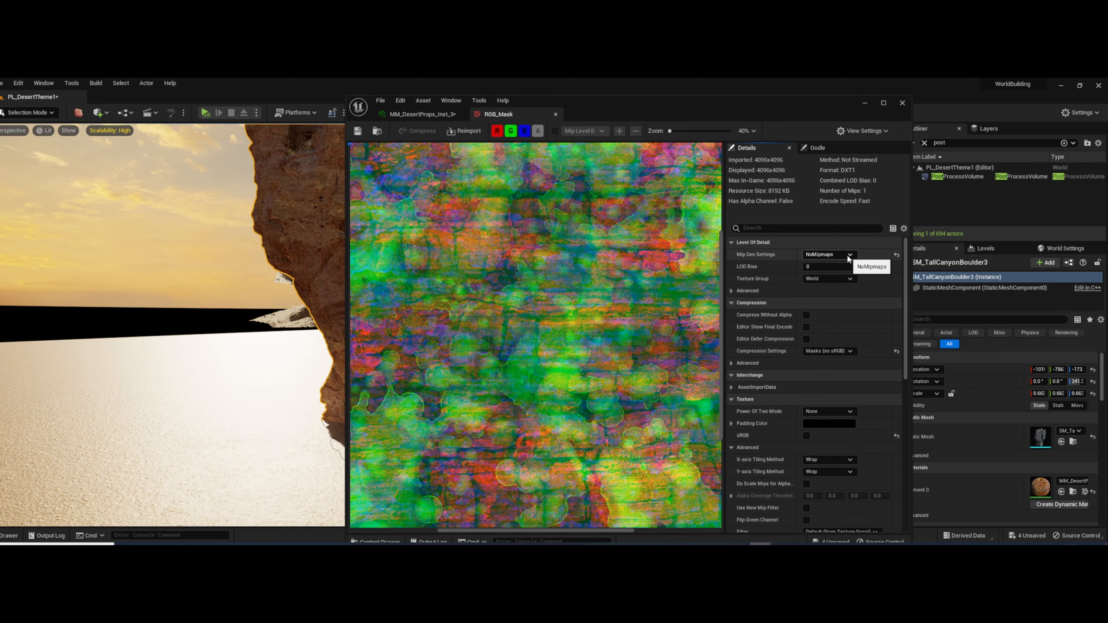
{"action": "left_click", "coordinate": [847, 254]}
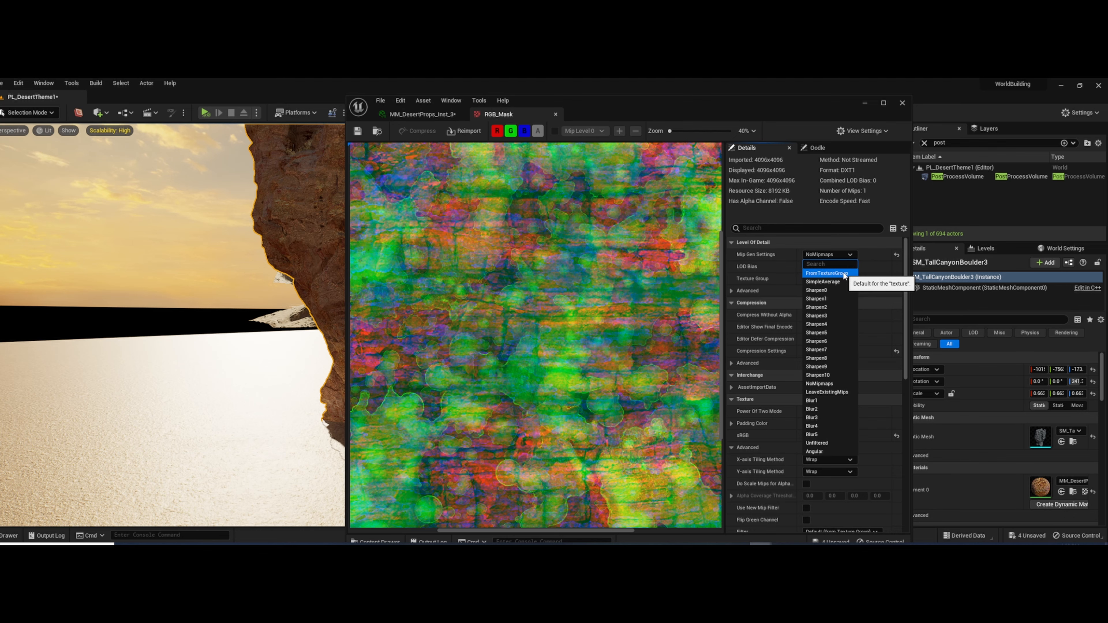
{"action": "scroll", "coordinate": [582, 350], "scroll_direction": "down", "scroll_amount": 2}
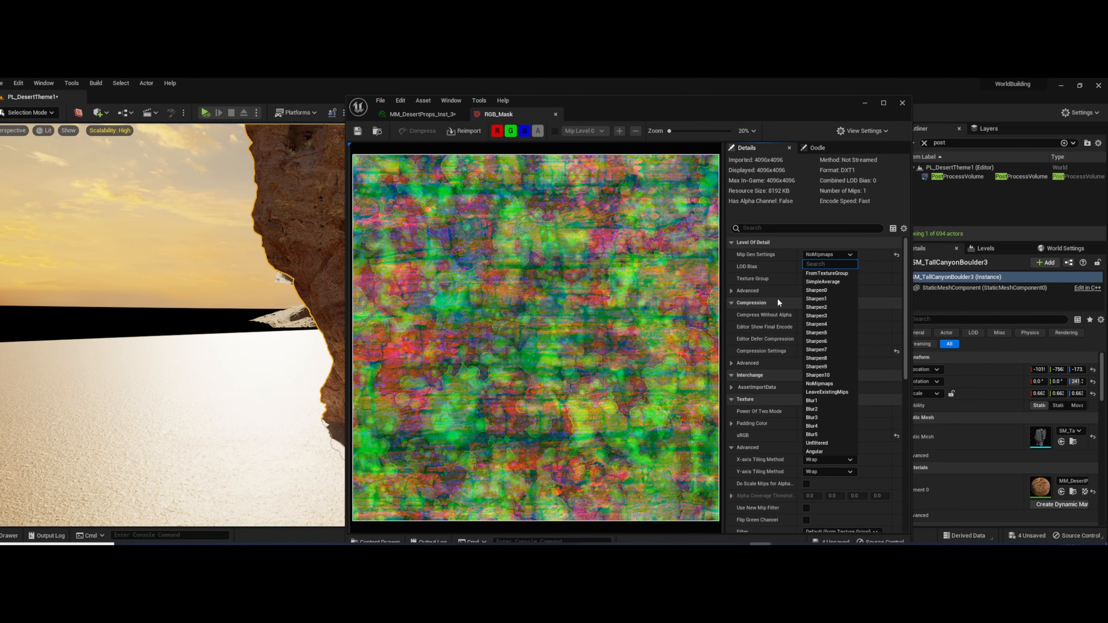
{"action": "left_click", "coordinate": [837, 273]}
{"action": "scroll", "coordinate": [568, 302], "scroll_direction": "up", "scroll_amount": 2}
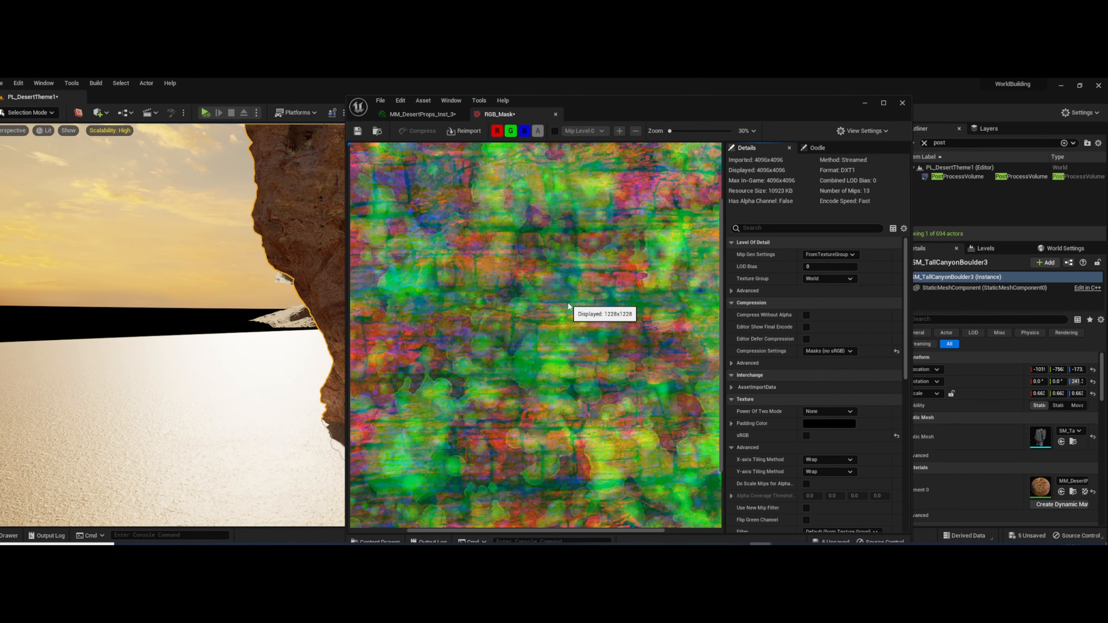
{"action": "scroll", "coordinate": [658, 329], "scroll_direction": "up", "scroll_amount": 2}
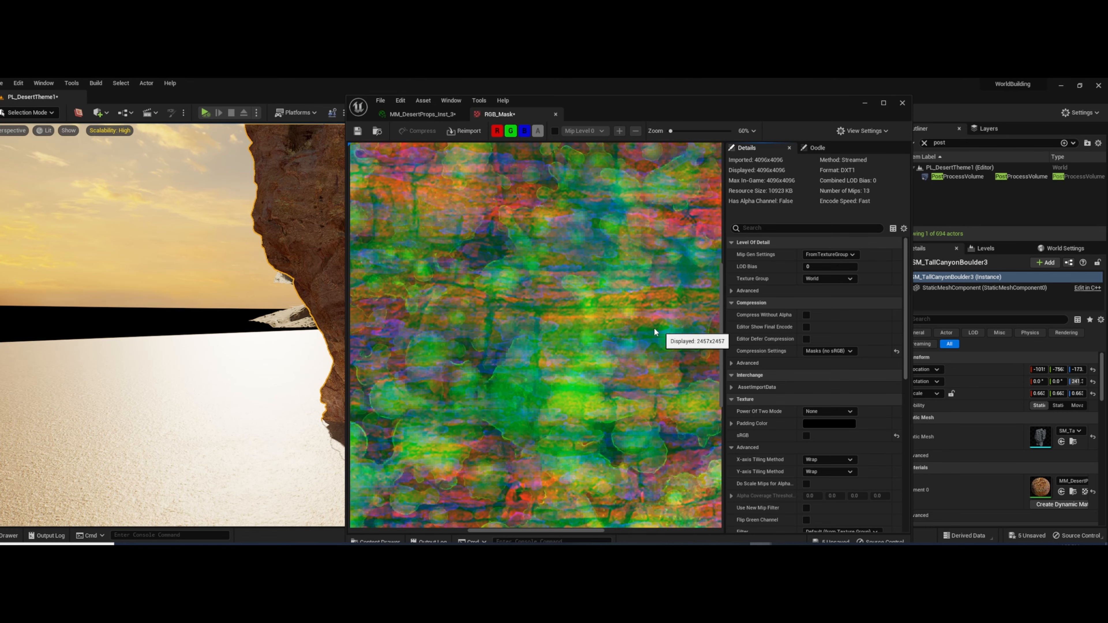
{"action": "left_click_drag", "start_coordinate": [634, 105], "coordinate": [904, 176]}
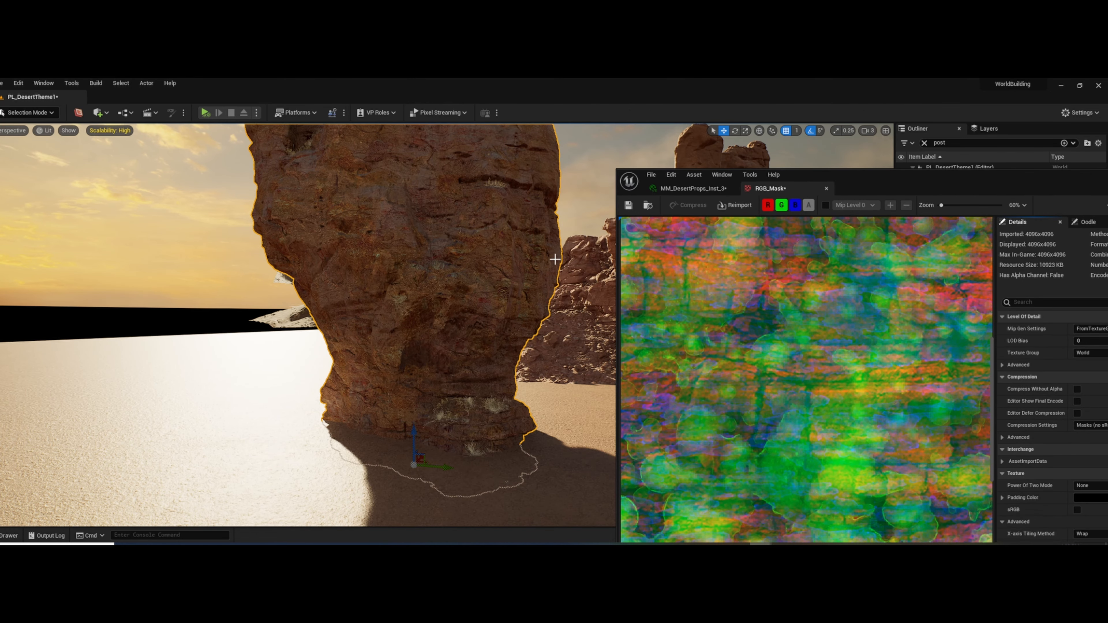
{"action": "scroll", "coordinate": [458, 272], "scroll_direction": "up", "scroll_amount": 3}
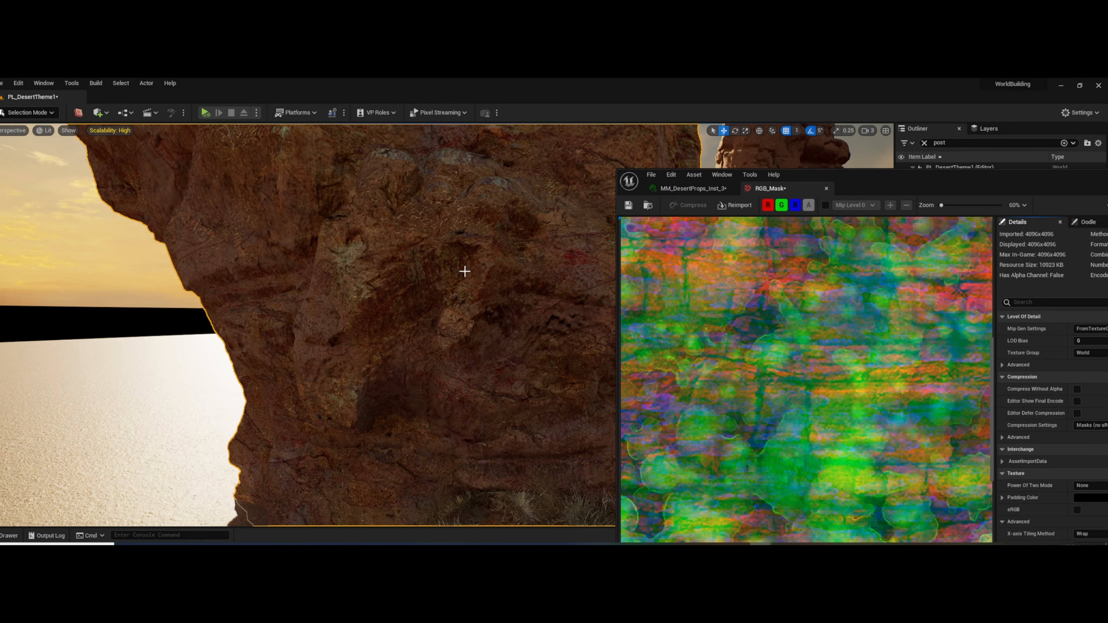
{"action": "scroll", "coordinate": [490, 291], "scroll_direction": "up", "scroll_amount": 4}
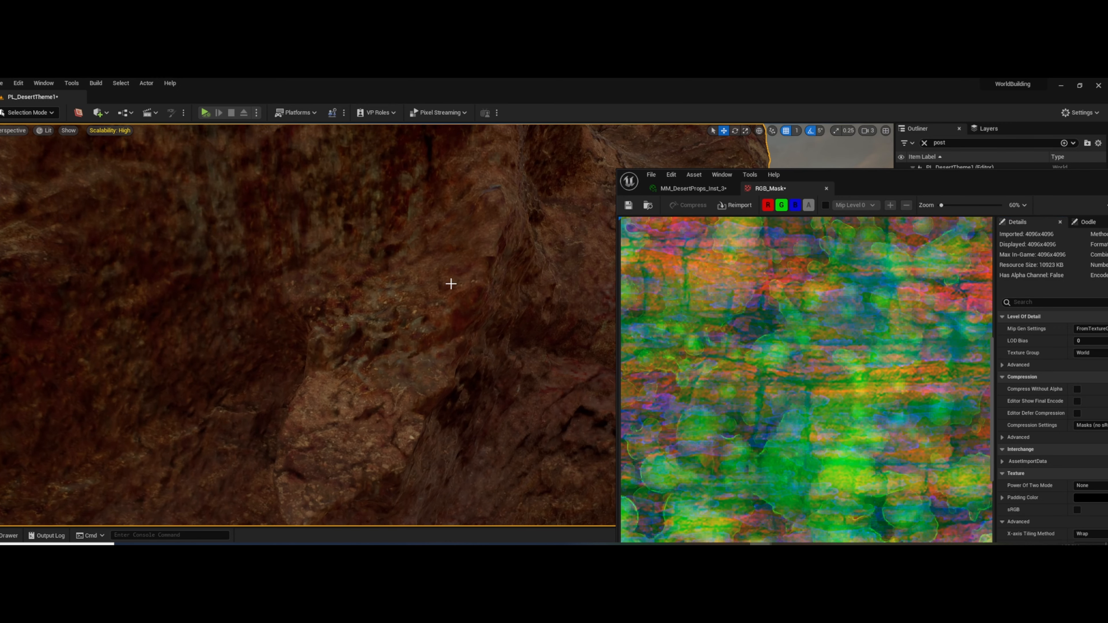
{"action": "right_click_drag", "start_coordinate": [399, 303], "coordinate": [395, 284]}
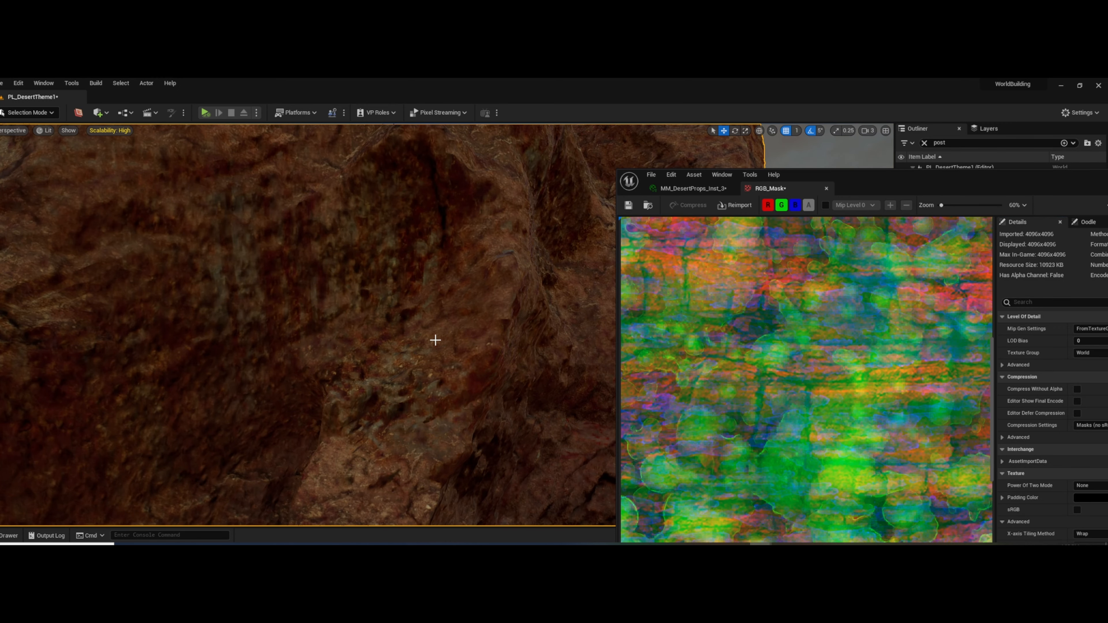
{"action": "right_click_drag", "start_coordinate": [435, 340], "coordinate": [432, 323]}
Set the RGB_Mask texture's Mip Gen Settings to NoMipmaps and compare the boulder's surface with the whole mask
{"action": "left_click_drag", "start_coordinate": [941, 174], "coordinate": [847, 155]}
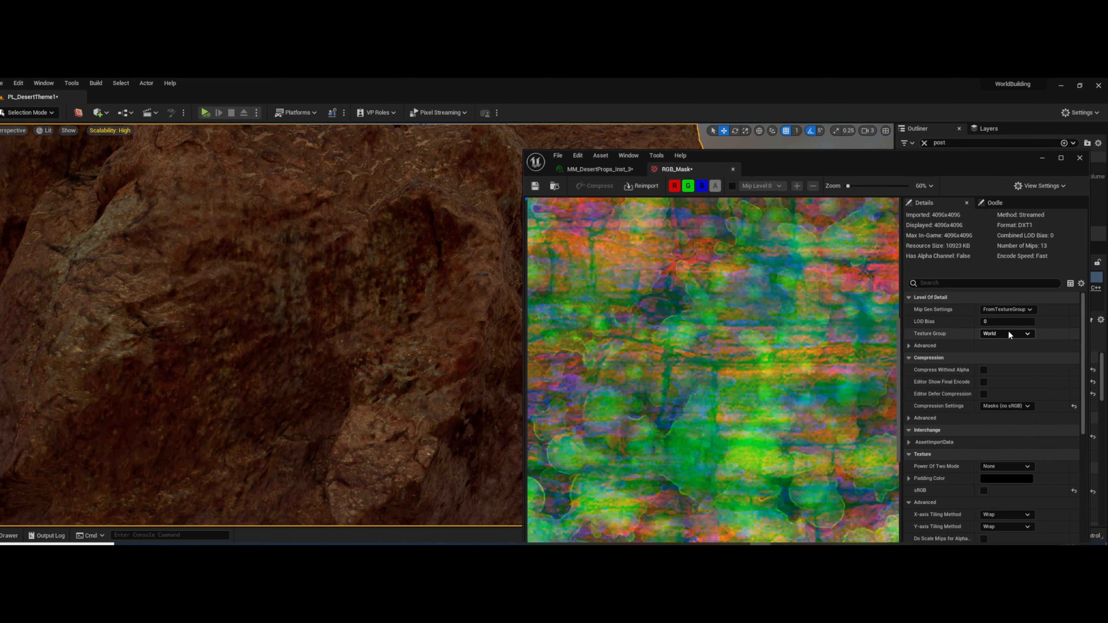
{"action": "left_click", "coordinate": [1010, 310]}
{"action": "left_click", "coordinate": [1011, 434]}
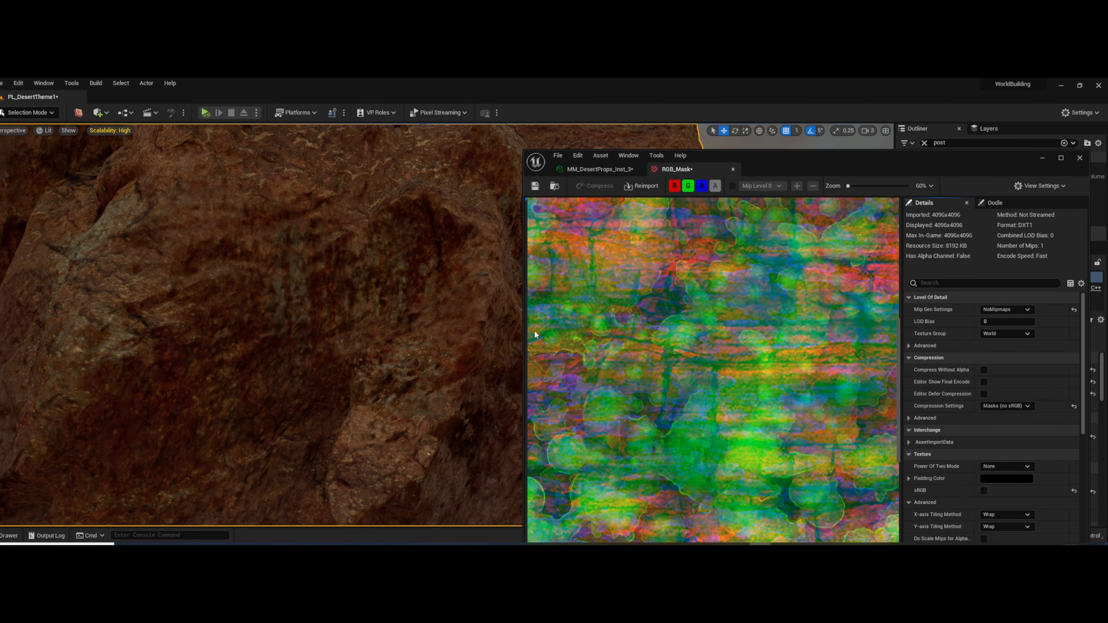
{"action": "right_click_drag", "start_coordinate": [387, 323], "coordinate": [410, 310]}
{"action": "key", "text": "s"}
{"action": "scroll", "coordinate": [692, 310], "scroll_direction": "down", "scroll_amount": 2}
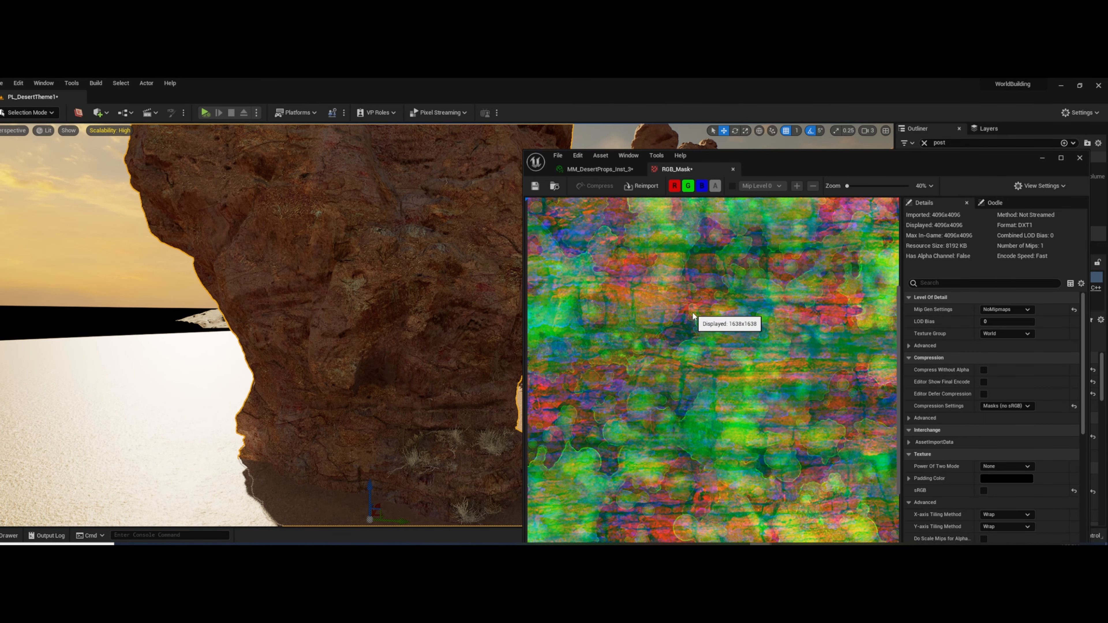
{"action": "scroll", "coordinate": [693, 314], "scroll_direction": "down", "scroll_amount": 2}
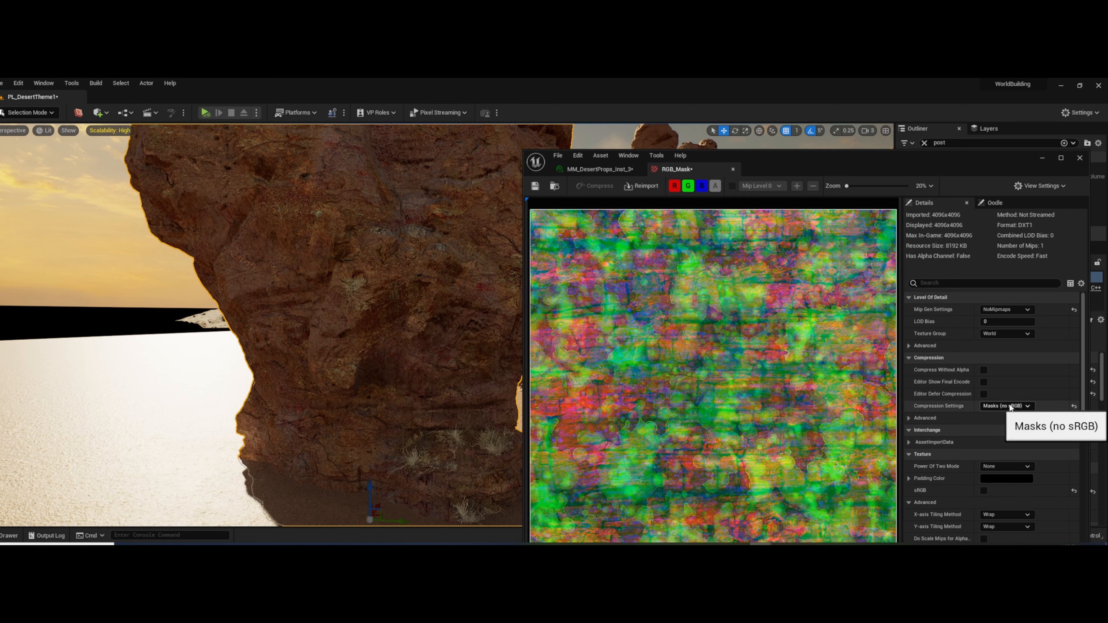
Return to the material instance, close its editor window and open the Content Drawer at the DesertTheme folder
{"action": "left_click", "coordinate": [613, 171]}
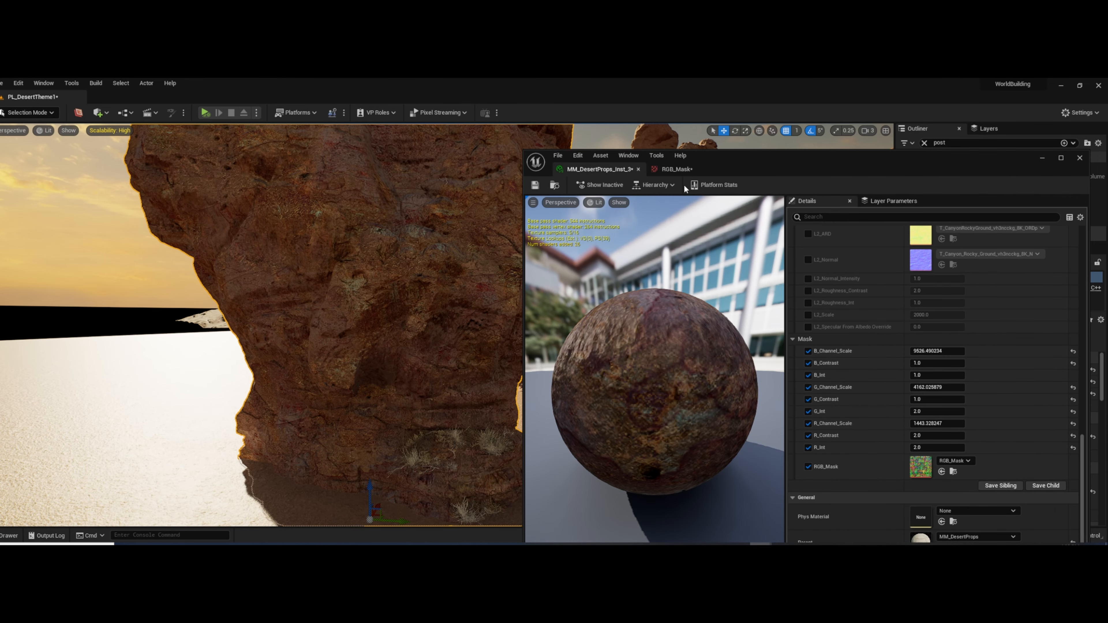
{"action": "left_click", "coordinate": [1079, 158]}
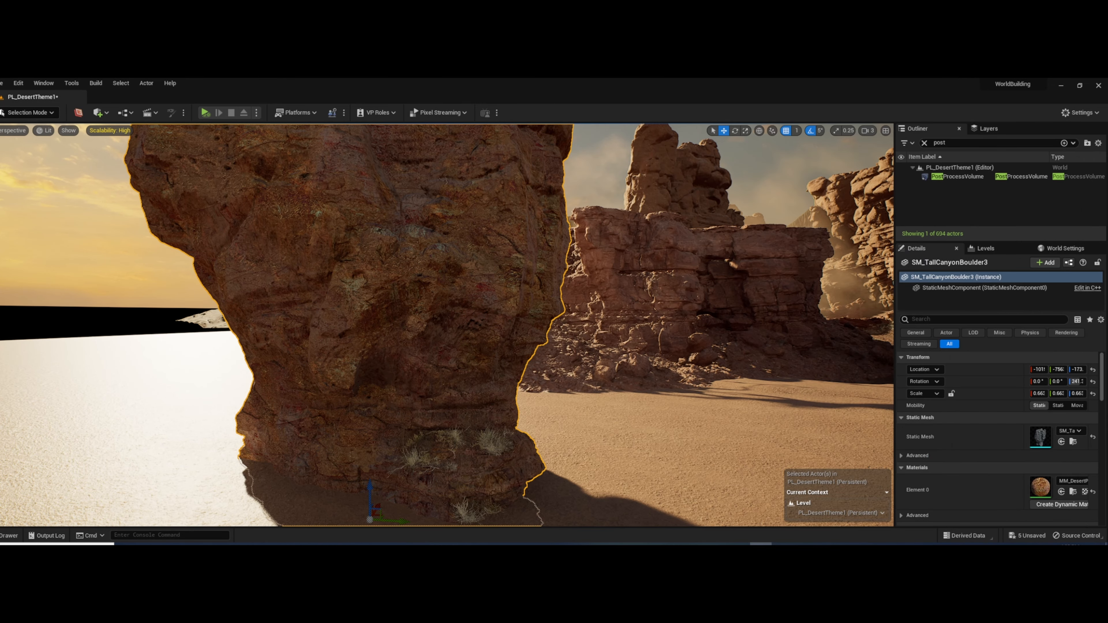
{"action": "left_click", "coordinate": [1, 535]}
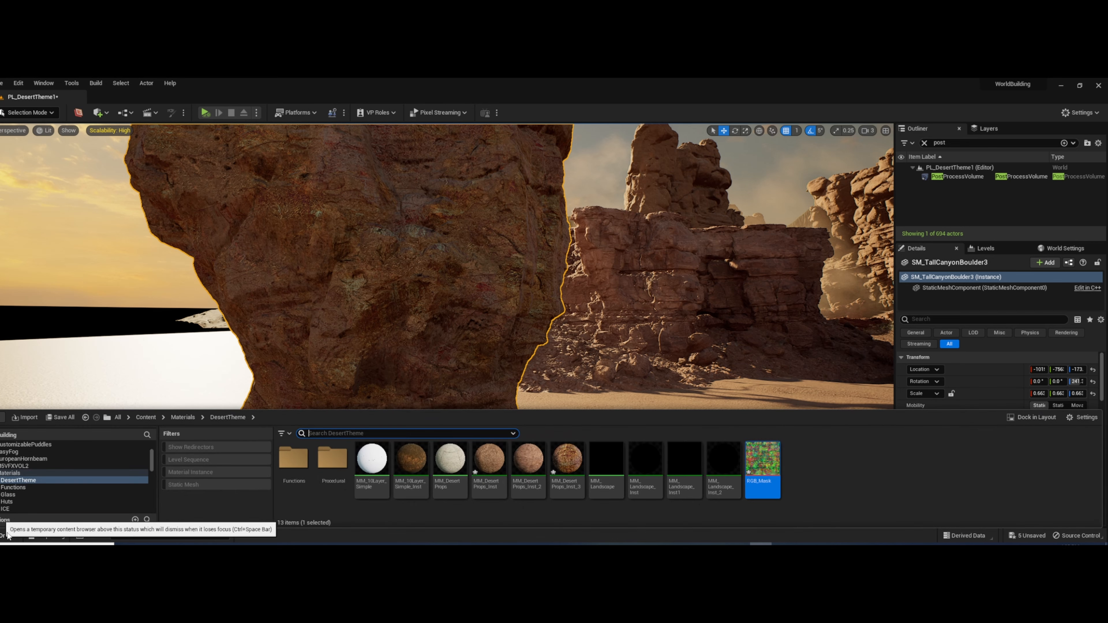
Create a new material named MM_WorldAlign in the DesertTheme folder
{"action": "right_click", "coordinate": [857, 485]}
{"action": "left_click", "coordinate": [922, 232]}
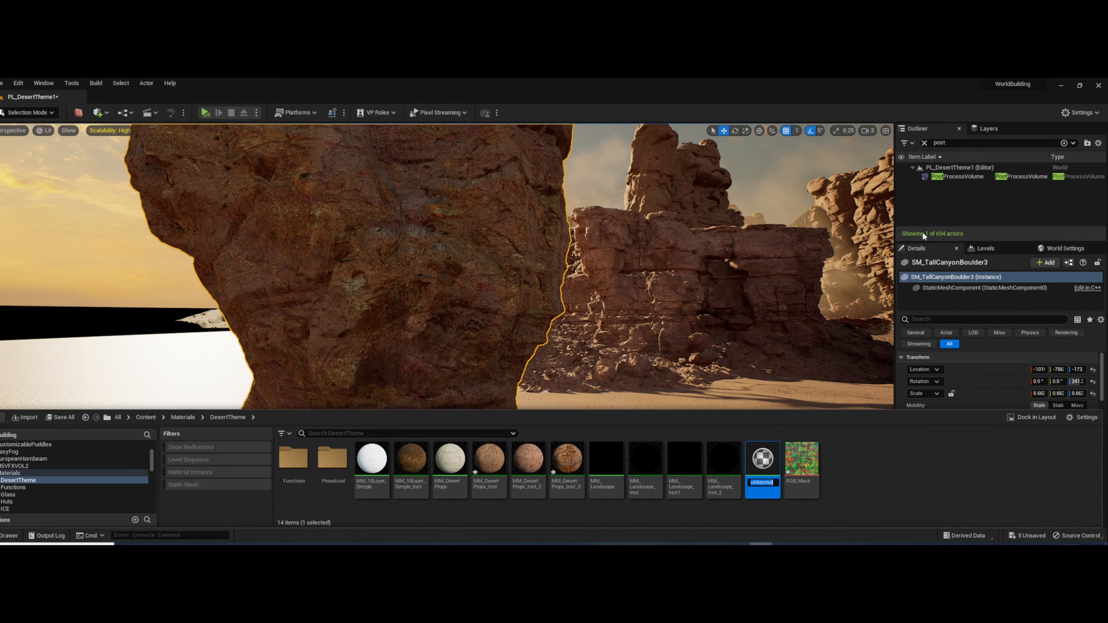
{"action": "type", "text": "MM"}
{"action": "type", "text": "_WorldAlign"}
{"action": "key", "text": "Return"}
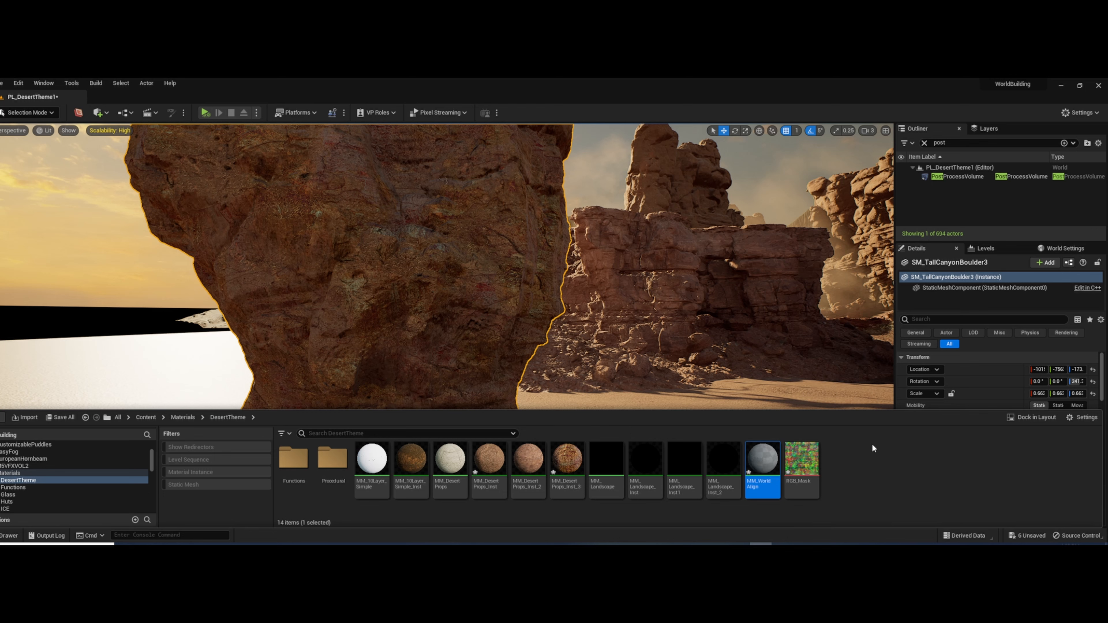
Open the MM_WorldAlign material and add the RGB_Mask texture to its graph as a Texture Sample
{"action": "double_click", "coordinate": [768, 470]}
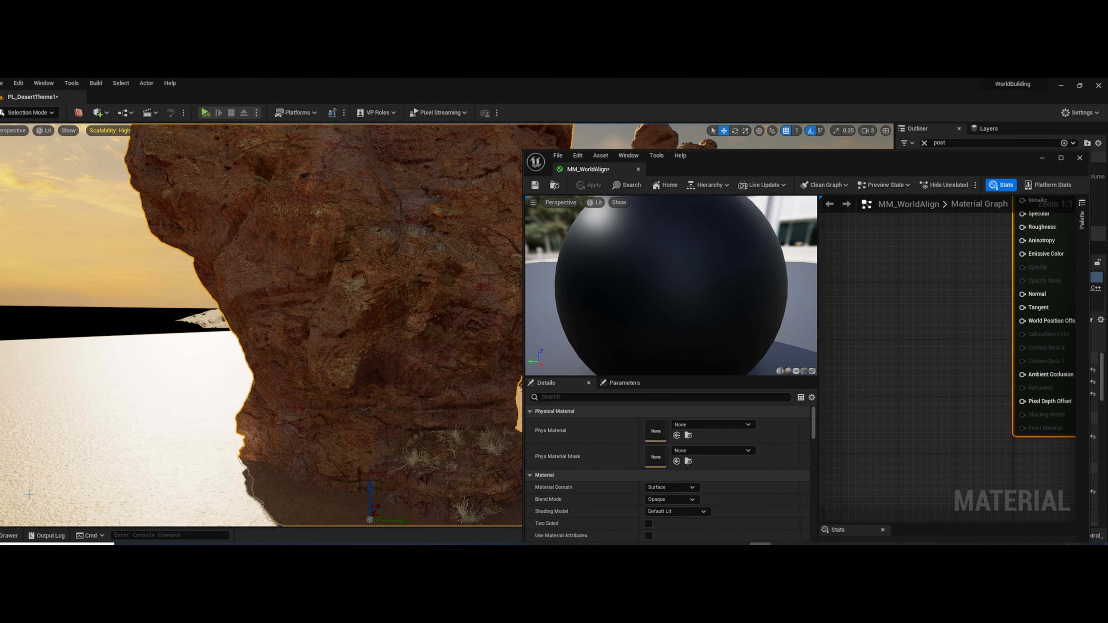
{"action": "key", "text": "ctrl+space"}
{"action": "left_click_drag", "start_coordinate": [890, 162], "coordinate": [1021, 193]}
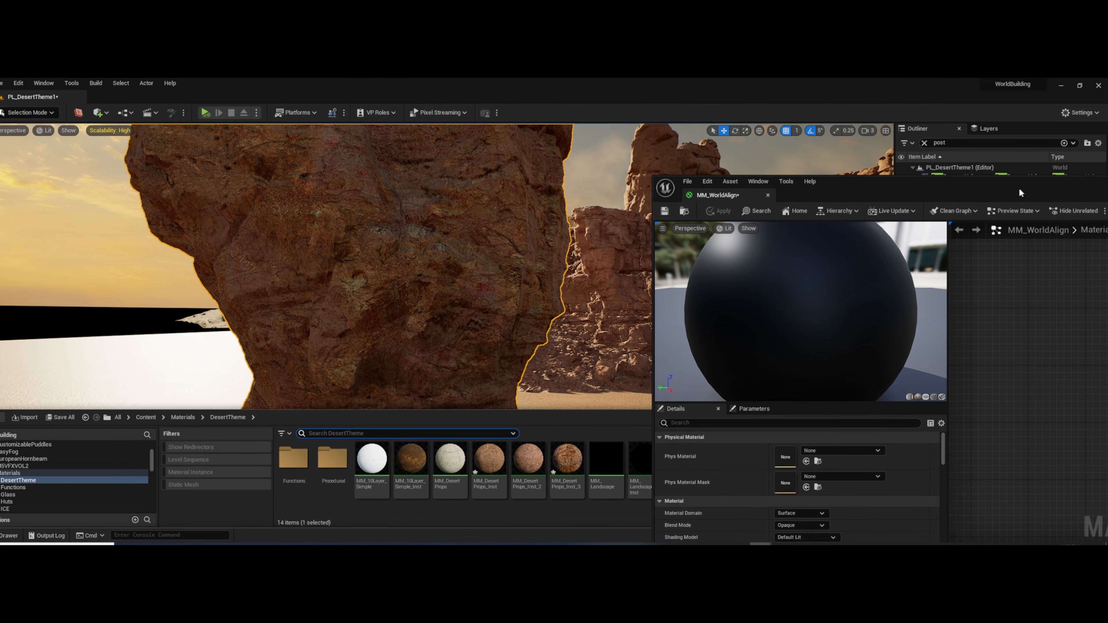
{"action": "left_click_drag", "start_coordinate": [656, 205], "coordinate": [817, 205]}
{"action": "left_click_drag", "start_coordinate": [800, 462], "coordinate": [1054, 485]}
{"action": "left_click_drag", "start_coordinate": [1026, 190], "coordinate": [960, 181]}
Assign the MM_WorldAlign material to the tall canyon boulder in the level
{"action": "key", "text": "ctrl+space"}
{"action": "left_click_drag", "start_coordinate": [754, 467], "coordinate": [422, 263]}
{"action": "left_click_drag", "start_coordinate": [991, 180], "coordinate": [632, 91]}
{"action": "right_click_drag", "start_coordinate": [262, 247], "coordinate": [369, 220]}
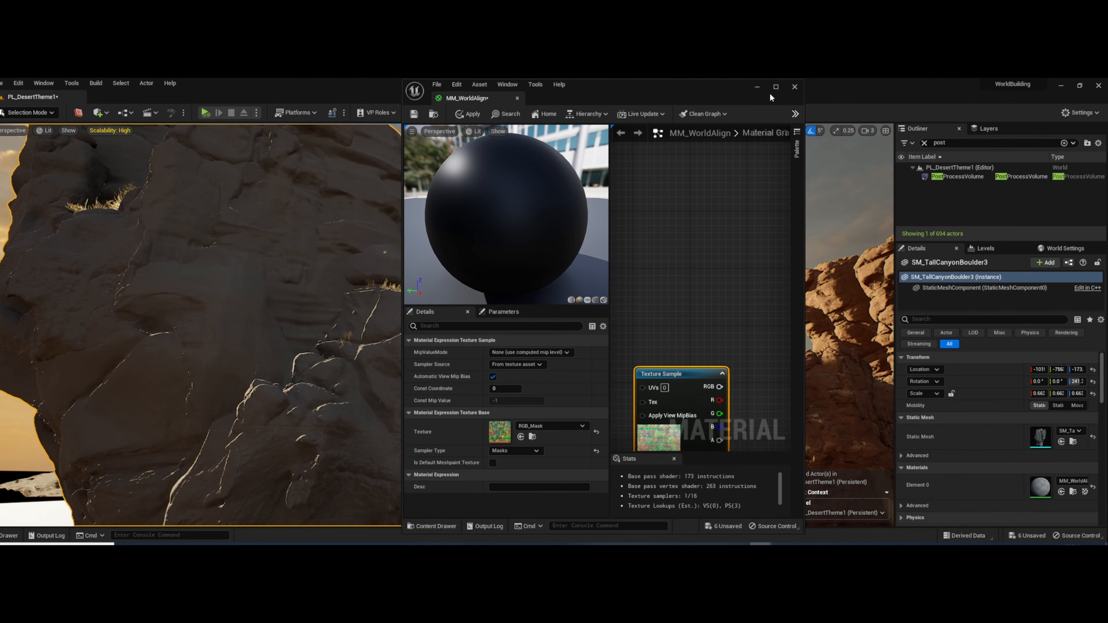
Maximize the material editor and move the Texture Sample node well clear of the material output node
{"action": "left_click", "coordinate": [776, 87]}
{"action": "right_click_drag", "start_coordinate": [728, 327], "coordinate": [845, 255]}
{"action": "scroll", "coordinate": [778, 378], "scroll_direction": "down", "scroll_amount": 1}
{"action": "scroll", "coordinate": [778, 379], "scroll_direction": "down", "scroll_amount": 2}
{"action": "left_click_drag", "start_coordinate": [827, 290], "coordinate": [580, 331]}
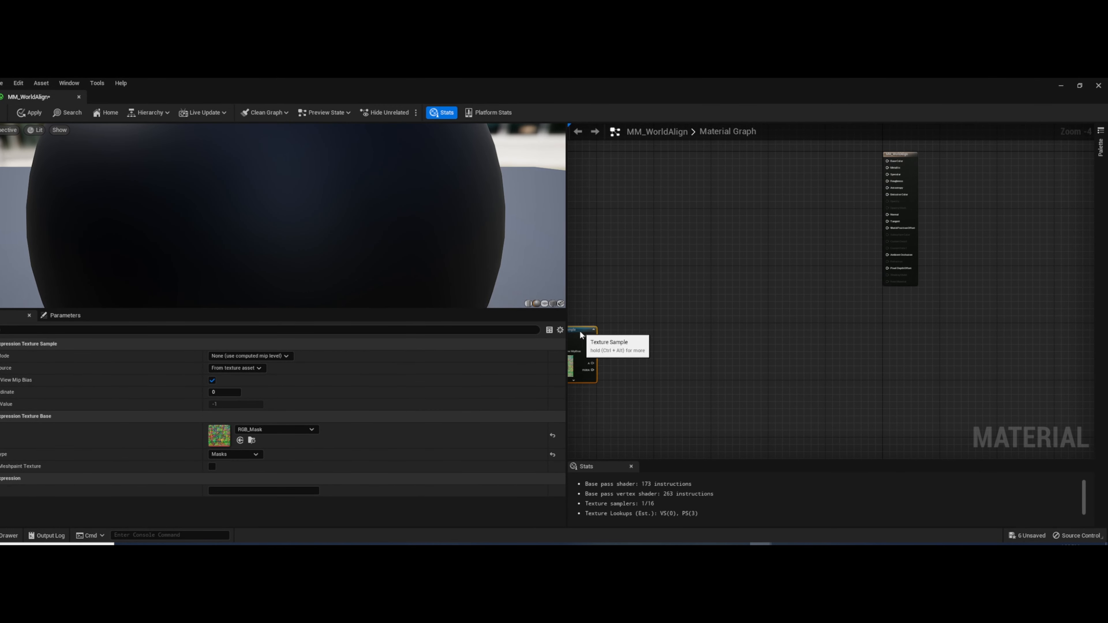
{"action": "right_click_drag", "start_coordinate": [580, 335], "coordinate": [798, 330]}
{"action": "left_click_drag", "start_coordinate": [798, 330], "coordinate": [756, 361]}
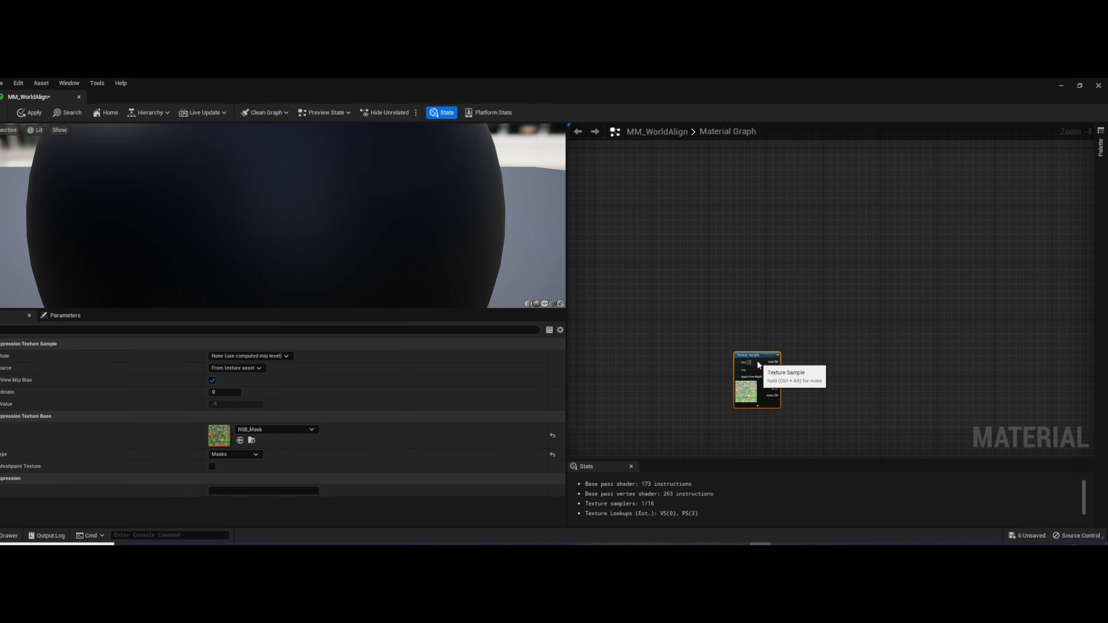
{"action": "right_click_drag", "start_coordinate": [794, 333], "coordinate": [846, 322]}
Add a WorldAlignedTexture node and place it just before the Texture Sample
{"action": "right_click", "coordinate": [658, 323]}
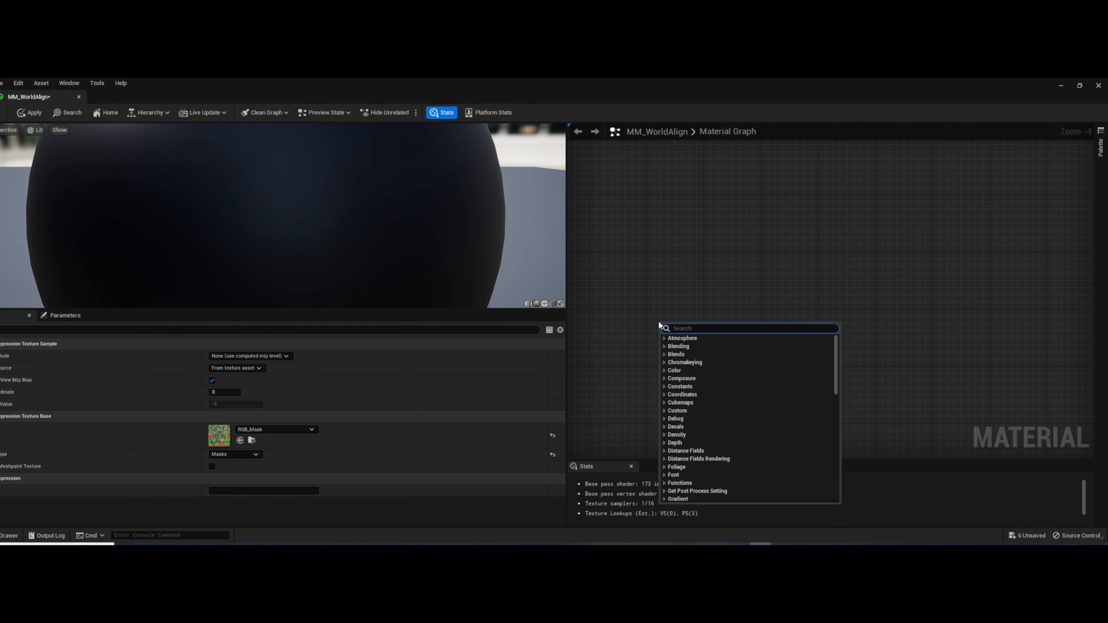
{"action": "type", "text": "worlda"}
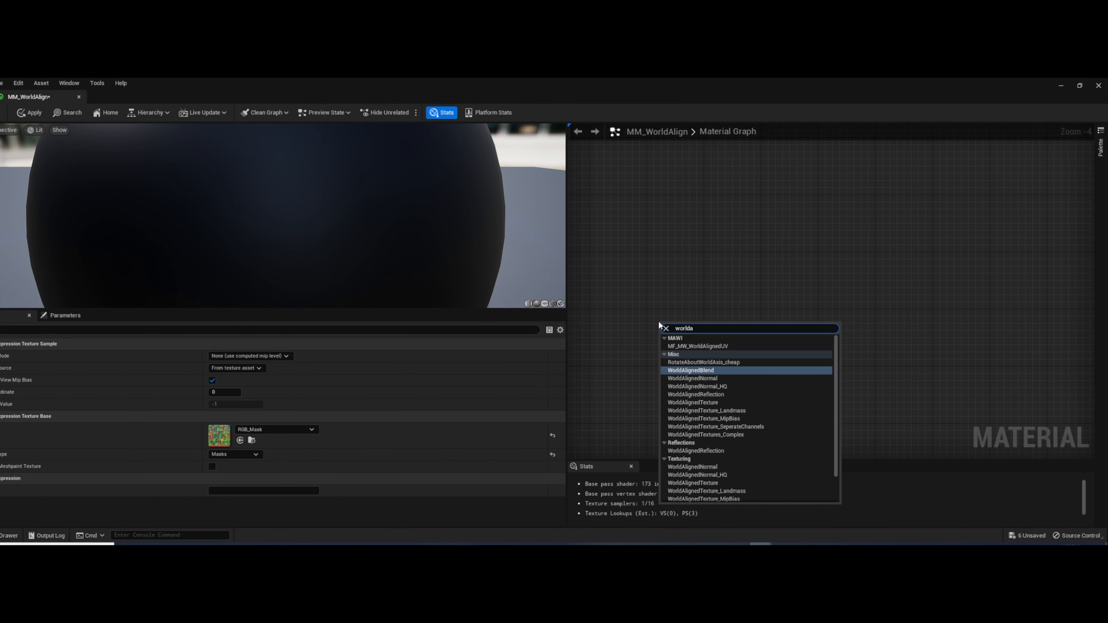
{"action": "left_click", "coordinate": [705, 402]}
{"action": "left_click_drag", "start_coordinate": [703, 327], "coordinate": [713, 354]}
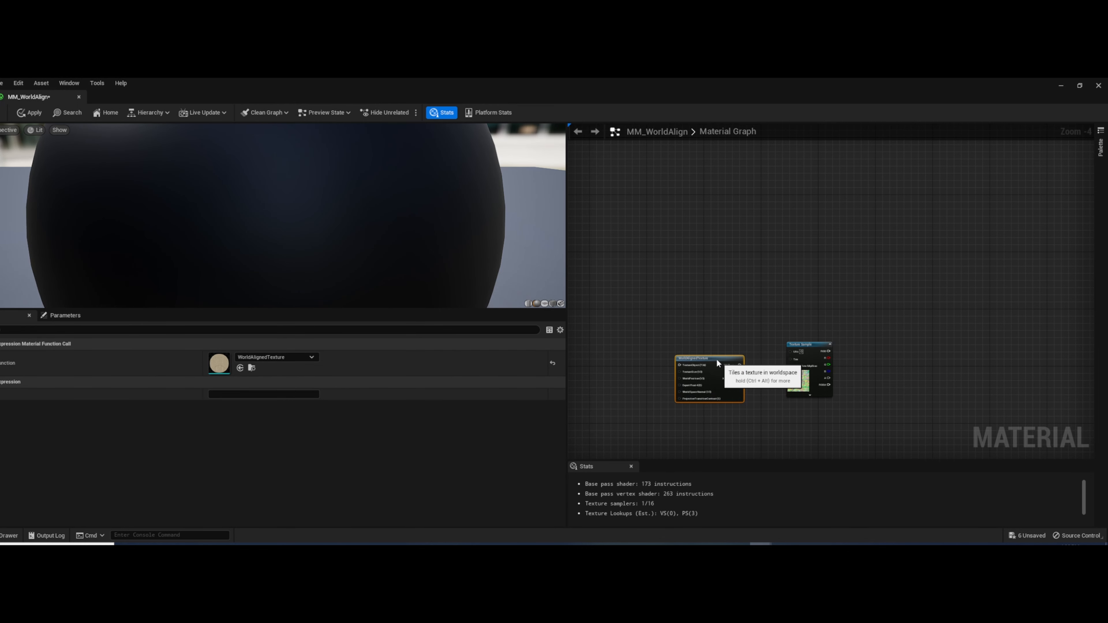
{"action": "scroll", "coordinate": [742, 333], "scroll_direction": "up", "scroll_amount": 1}
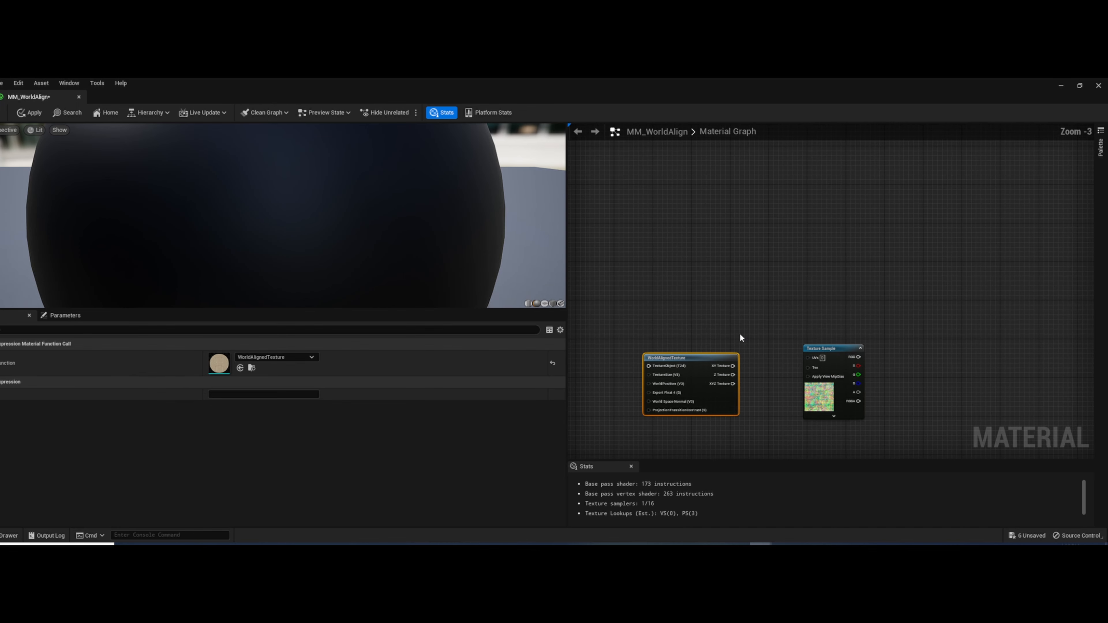
Duplicate the Texture Sample, convert the copy to a texture object and make it a parameter named Mask
{"action": "left_click", "coordinate": [820, 348]}
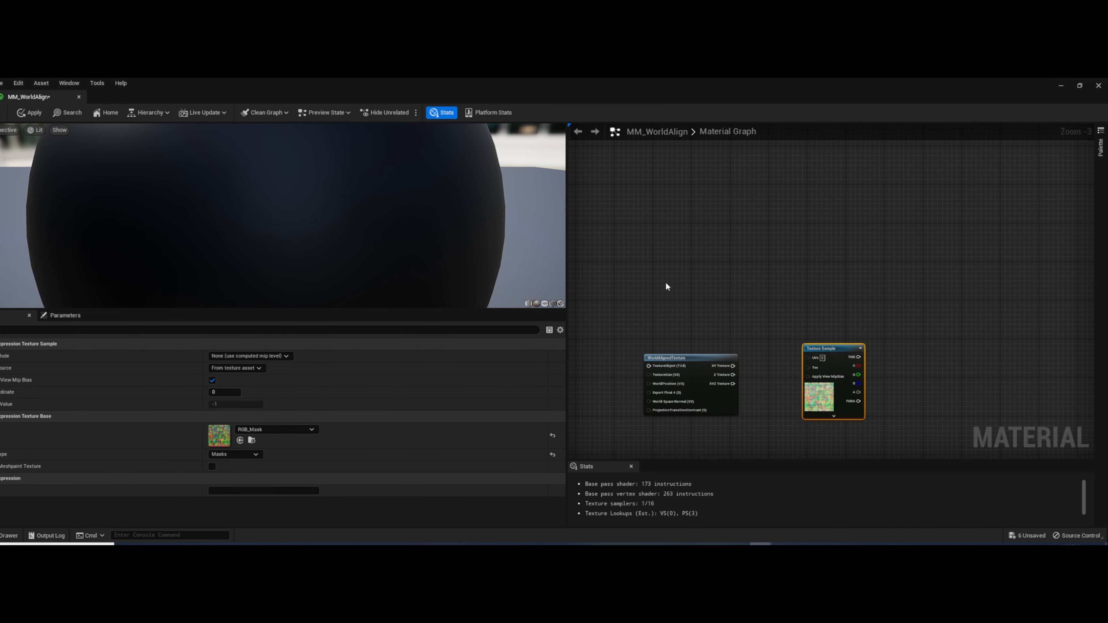
{"action": "key", "text": "ctrl+d"}
{"action": "left_click_drag", "start_coordinate": [703, 286], "coordinate": [611, 257]}
{"action": "right_click", "coordinate": [611, 257]}
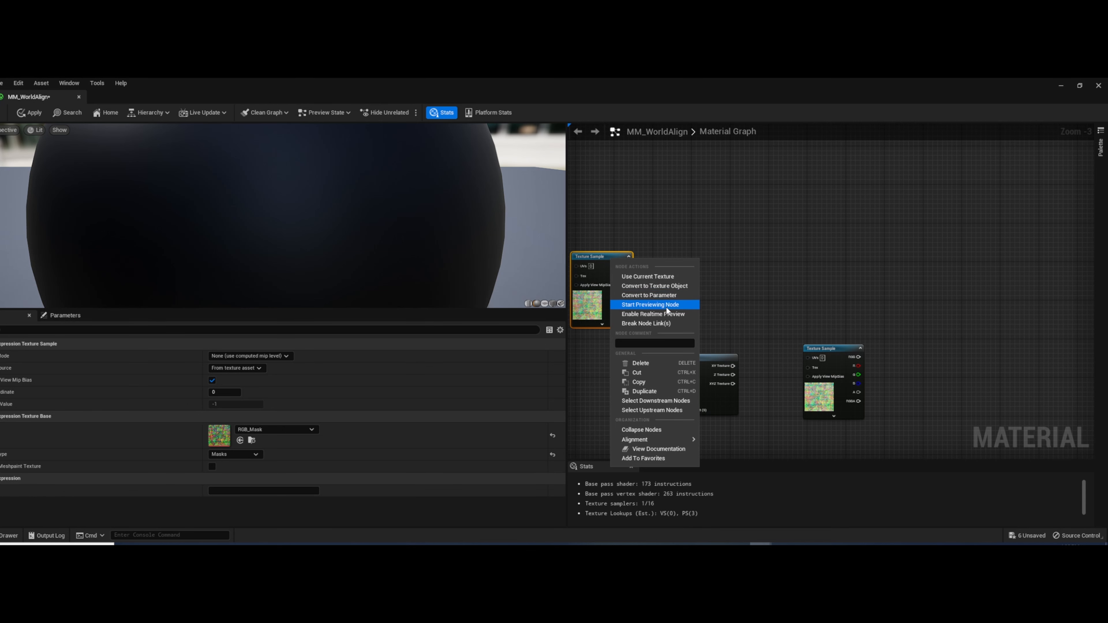
{"action": "left_click", "coordinate": [667, 287]}
{"action": "right_click", "coordinate": [591, 257]}
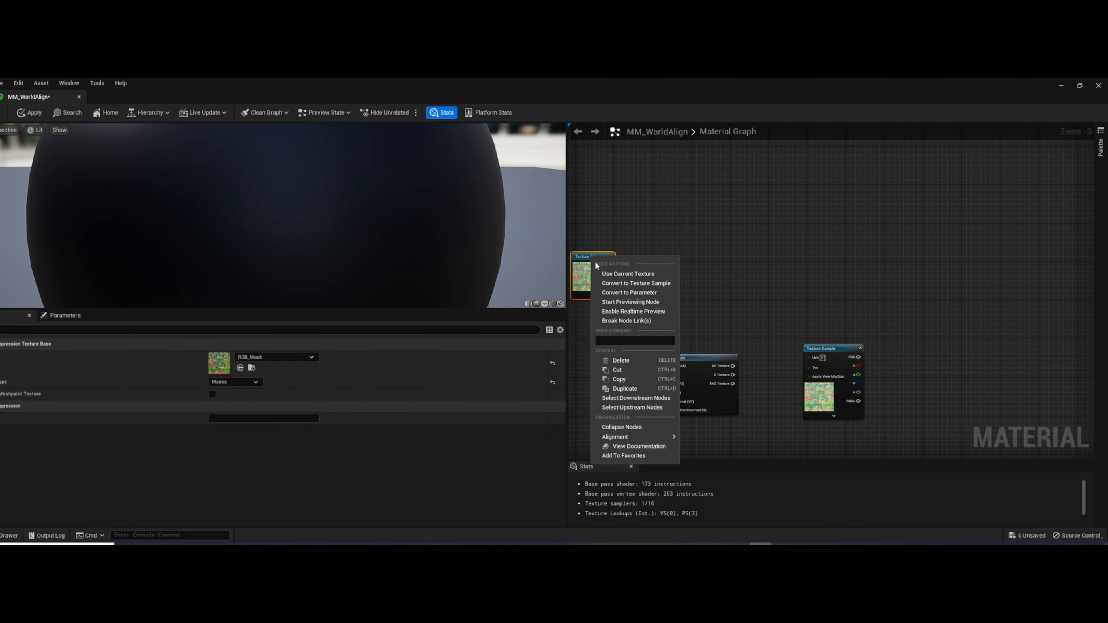
{"action": "left_click", "coordinate": [633, 292]}
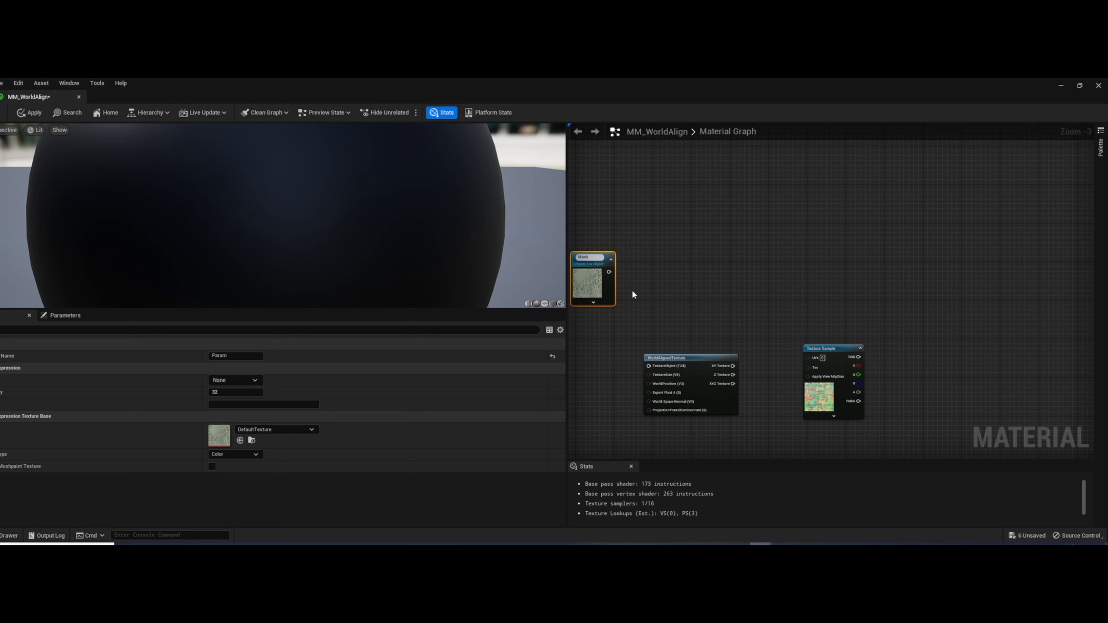
{"action": "type", "text": "Mask"}
{"action": "key", "text": "Return"}
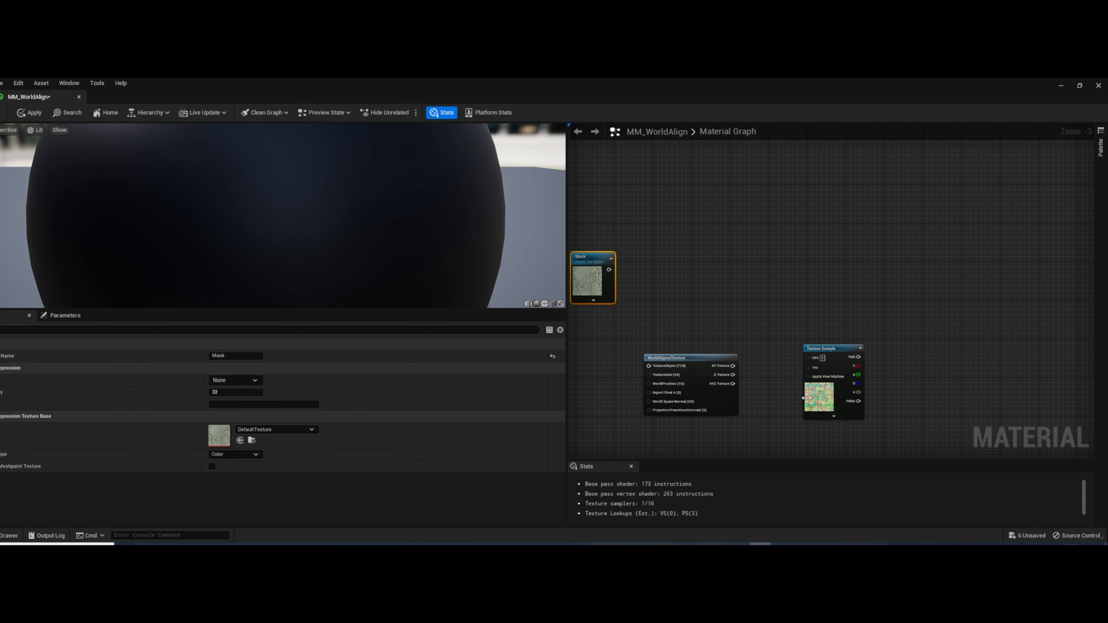
Copy the RGB_Mask texture reference from the Texture Sample and paste it into the Mask parameter
{"action": "left_click", "coordinate": [819, 395]}
{"action": "left_click", "coordinate": [285, 429]}
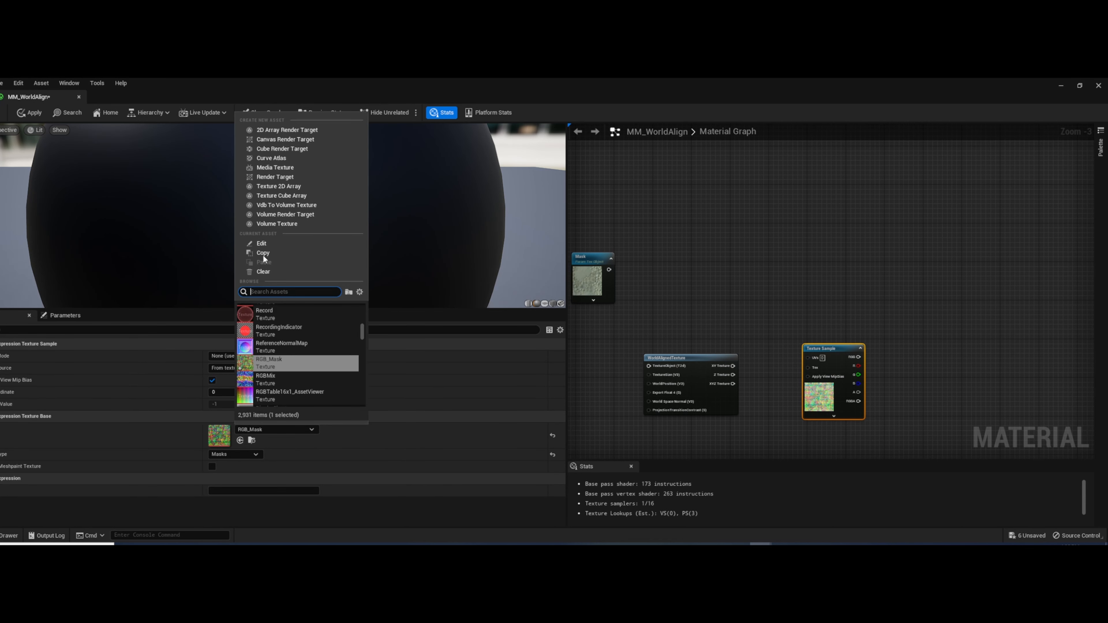
{"action": "key", "text": "Escape"}
{"action": "left_click", "coordinate": [590, 282]}
{"action": "left_click", "coordinate": [305, 430]}
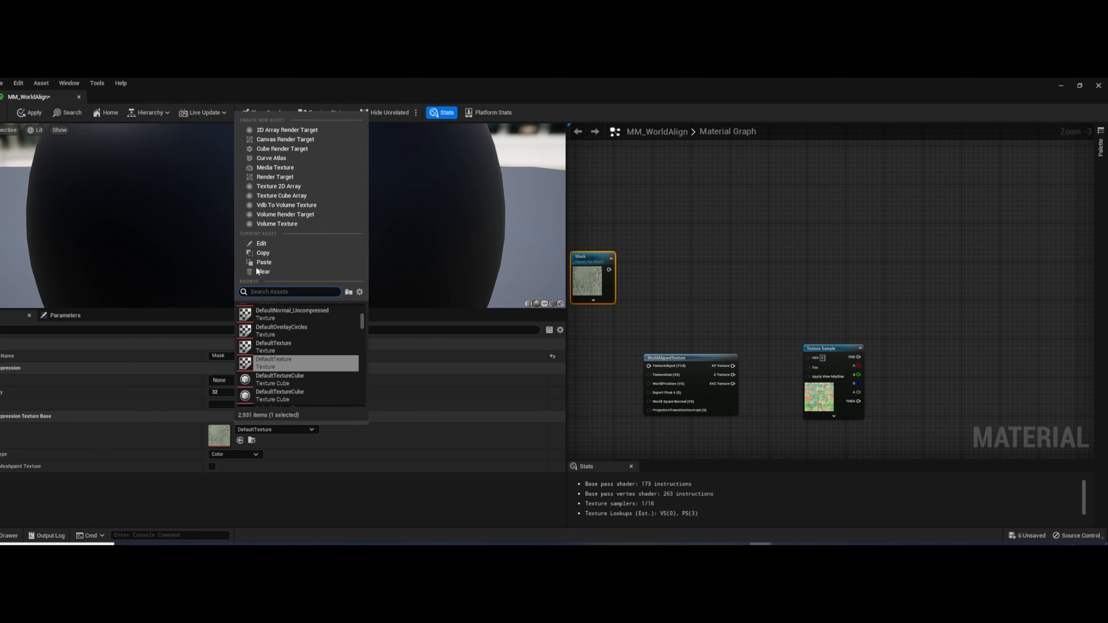
{"action": "left_click", "coordinate": [254, 264]}
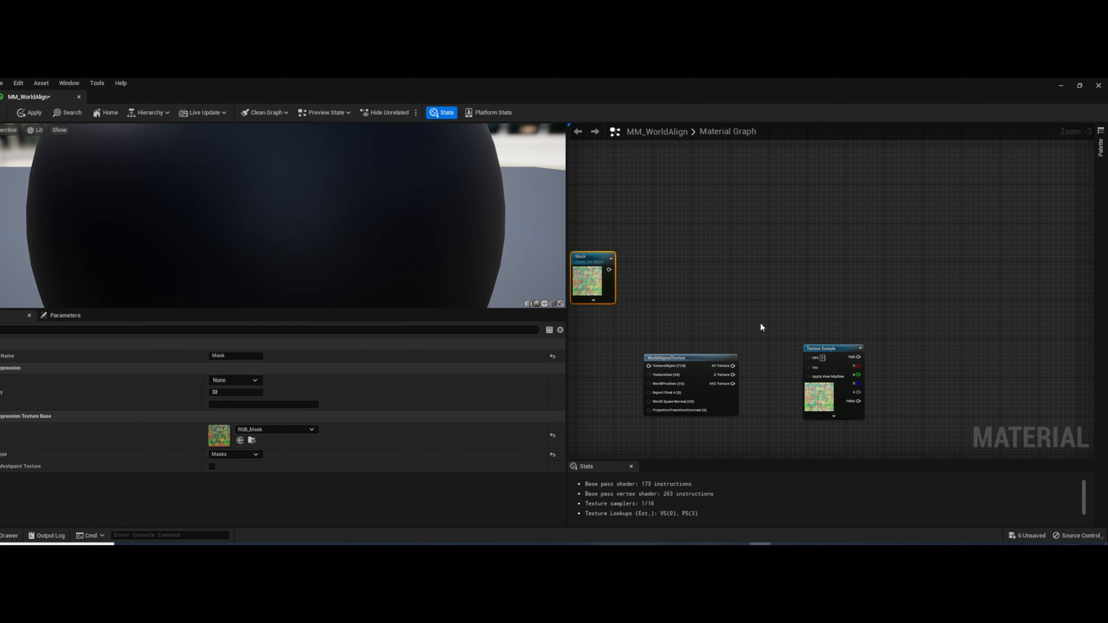
Connect the Mask parameter to the TextureObject input of the WorldAlignedTexture node
{"action": "right_click_drag", "start_coordinate": [761, 323], "coordinate": [825, 276]}
{"action": "left_click_drag", "start_coordinate": [674, 222], "coordinate": [720, 319]}
{"action": "mouse_move", "coordinate": [728, 327]}
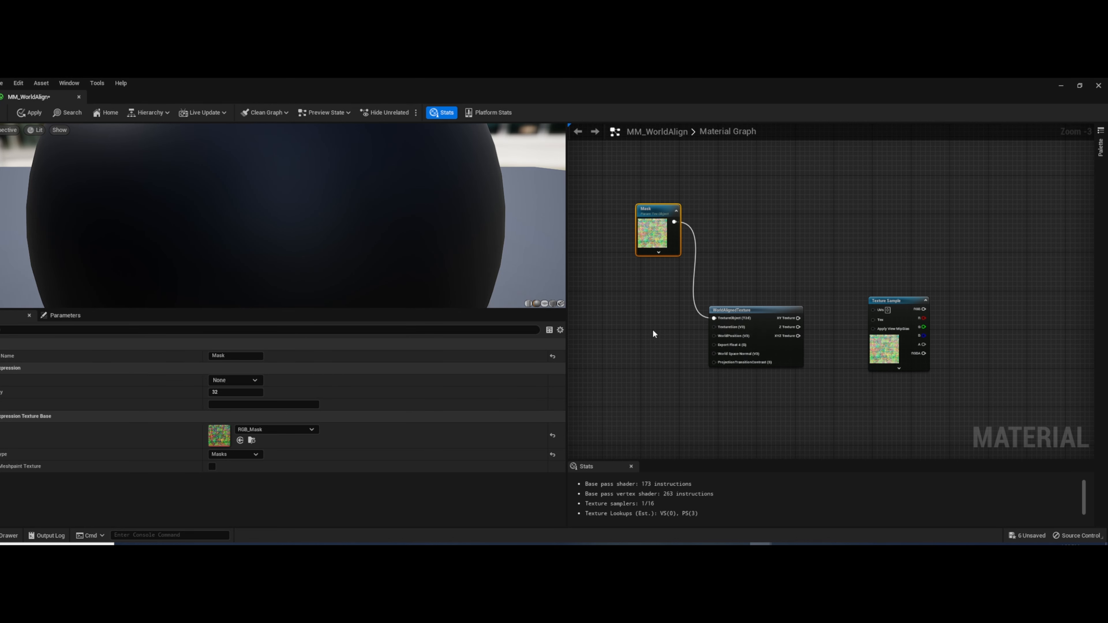
Add a scalar parameter named Mask_UV with a default value of 512 below the Mask parameter
{"action": "right_click_drag", "start_coordinate": [653, 329], "coordinate": [766, 336]}
{"action": "left_click", "coordinate": [637, 338]}
{"action": "type", "text": "s"}
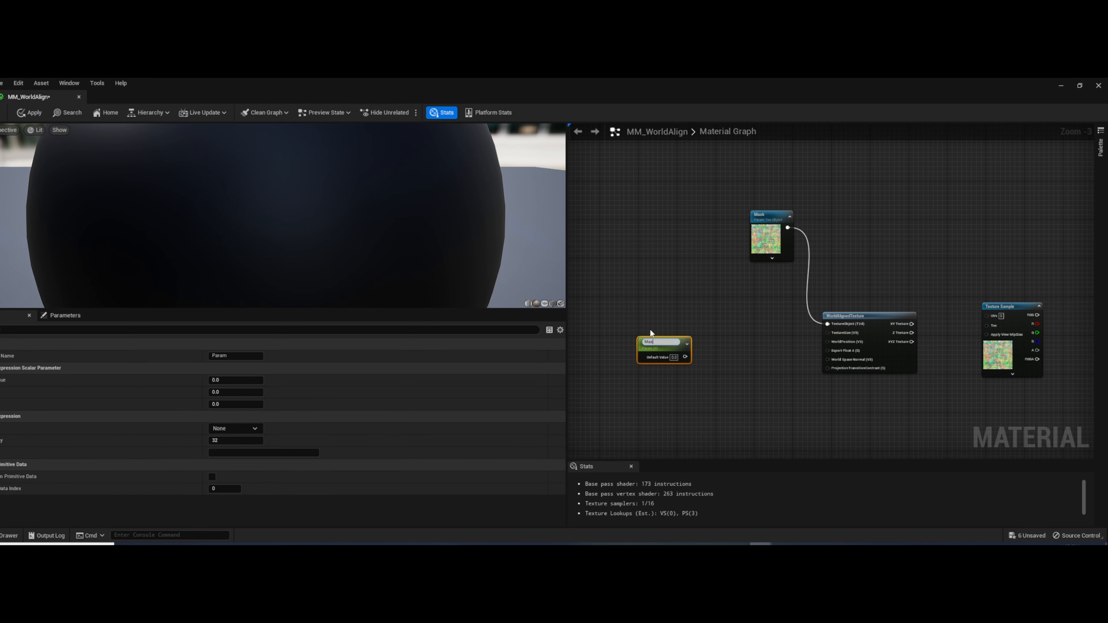
{"action": "type", "text": "ssV"}
{"action": "key", "text": "Return"}
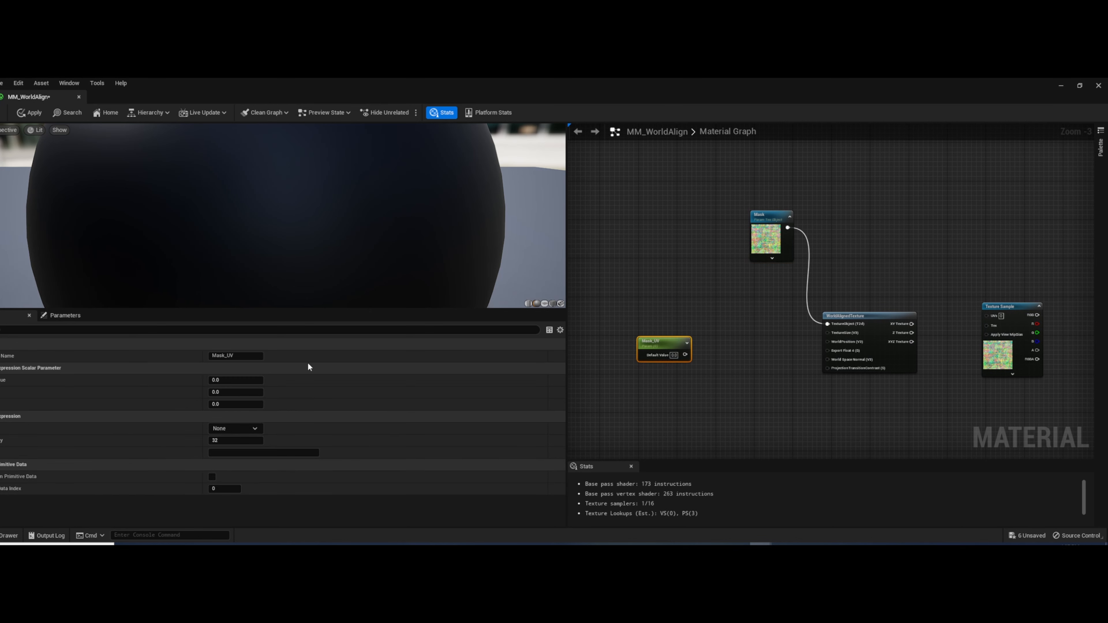
{"action": "left_click", "coordinate": [248, 380]}
{"action": "type", "text": "512"}
{"action": "key", "text": "Return"}
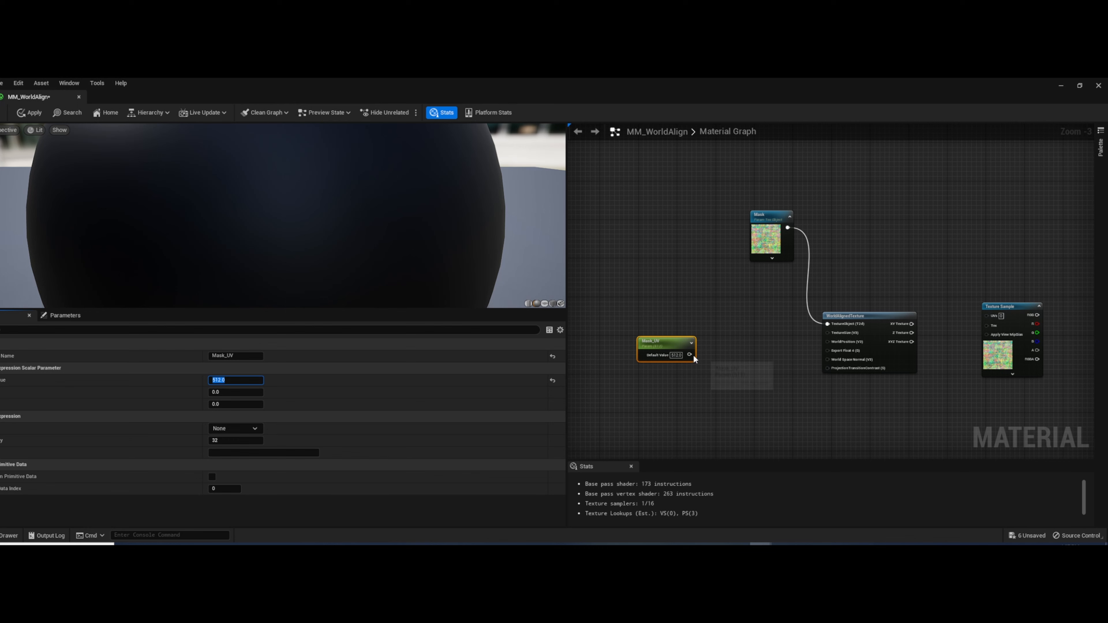
Connect Mask_UV to the TextureSize input of WorldAlignedTexture and set its default value to 128
{"action": "left_click_drag", "start_coordinate": [690, 355], "coordinate": [835, 333]}
{"action": "left_click", "coordinate": [676, 355]}
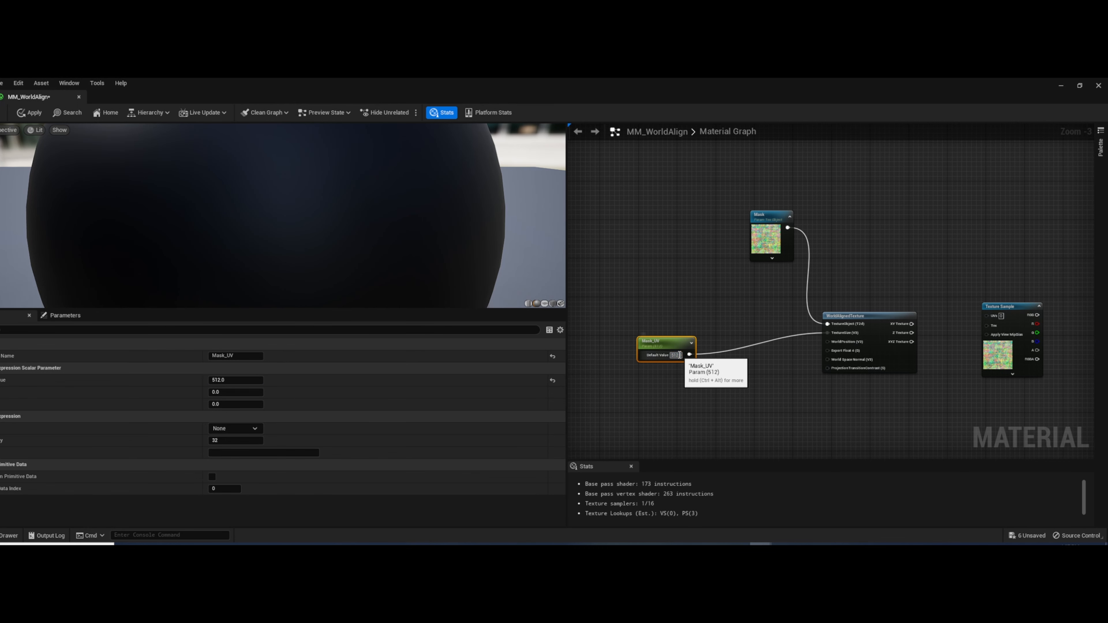
{"action": "type", "text": "128"}
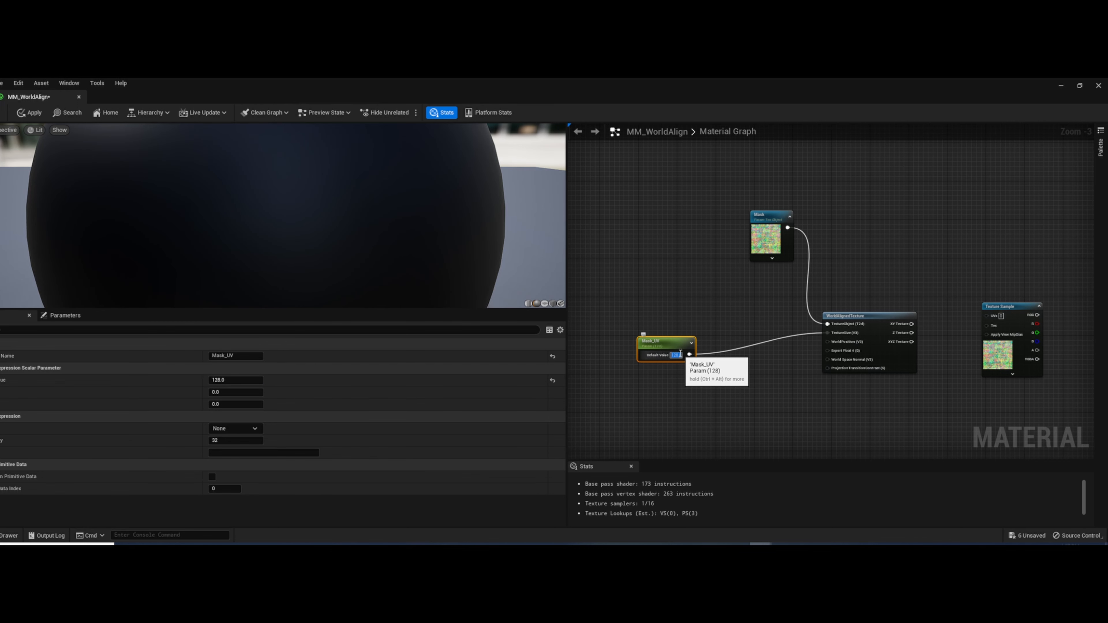
{"action": "key", "text": "Return"}
Connect the XY Texture output of WorldAlignedTexture to the UVs input of the Texture Sample
{"action": "right_click_drag", "start_coordinate": [906, 269], "coordinate": [850, 268]}
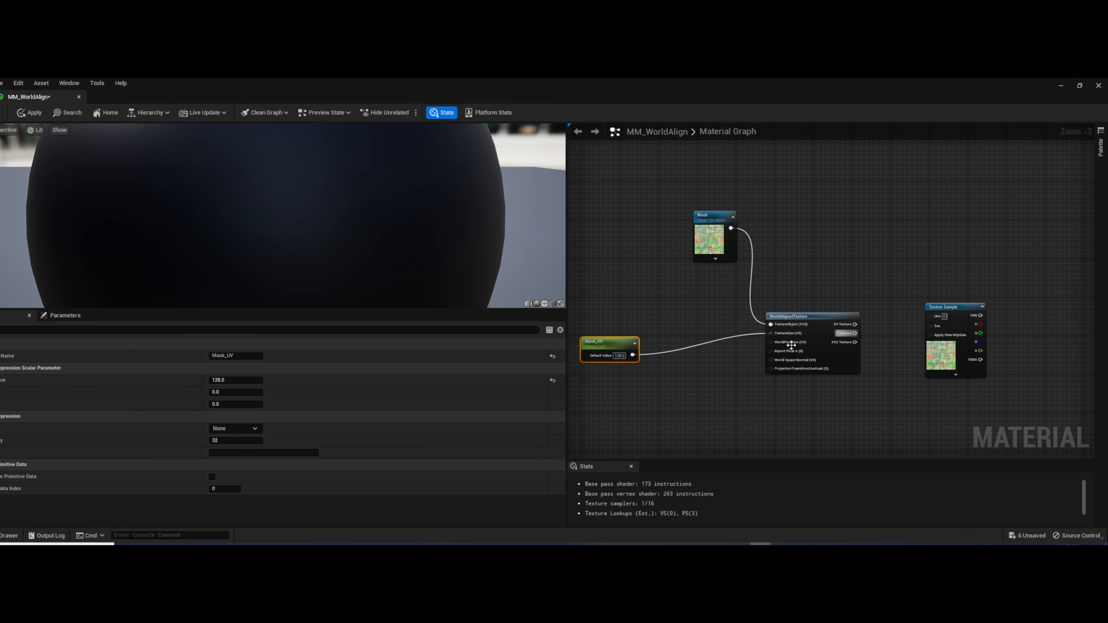
{"action": "right_click_drag", "start_coordinate": [791, 345], "coordinate": [812, 318]}
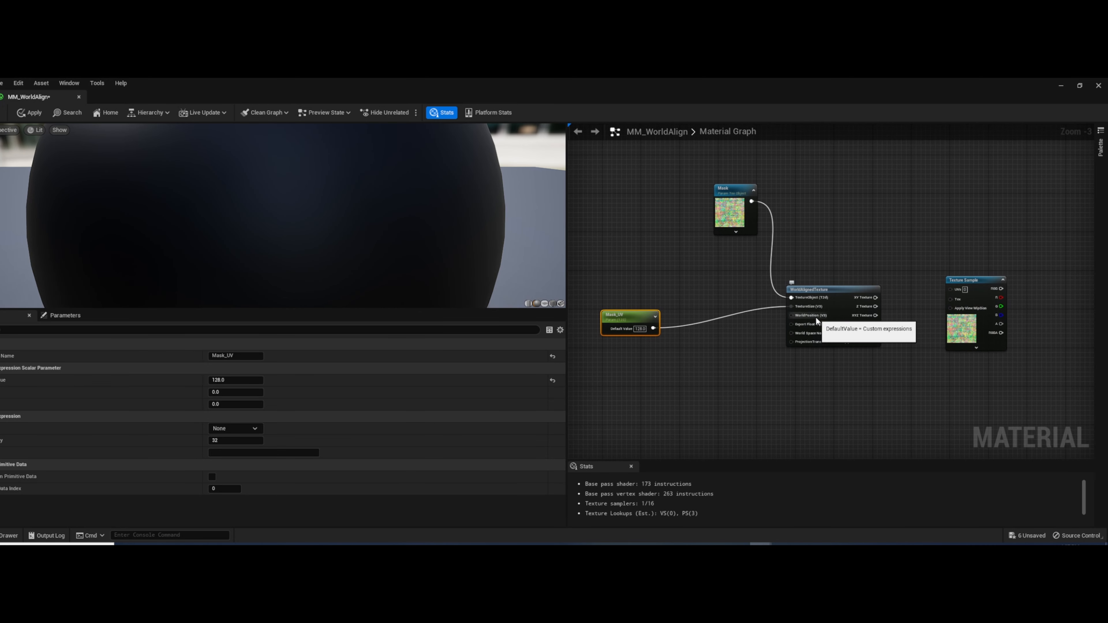
{"action": "left_click_drag", "start_coordinate": [876, 297], "coordinate": [951, 289]}
{"action": "right_click_drag", "start_coordinate": [953, 263], "coordinate": [859, 241]}
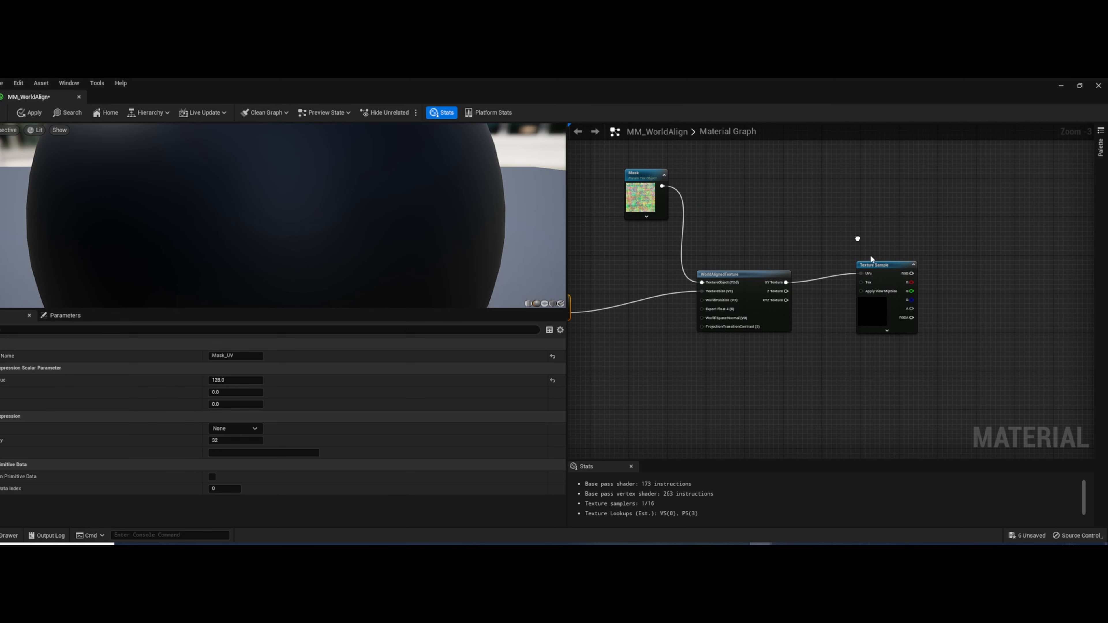
{"action": "left_click", "coordinate": [859, 275]}
Open the MM_DesertProps material, examine how its mask section is wired, and return to MM_WorldAlign
{"action": "left_click_drag", "start_coordinate": [734, 97], "coordinate": [840, 113]}
{"action": "left_click", "coordinate": [10, 535]}
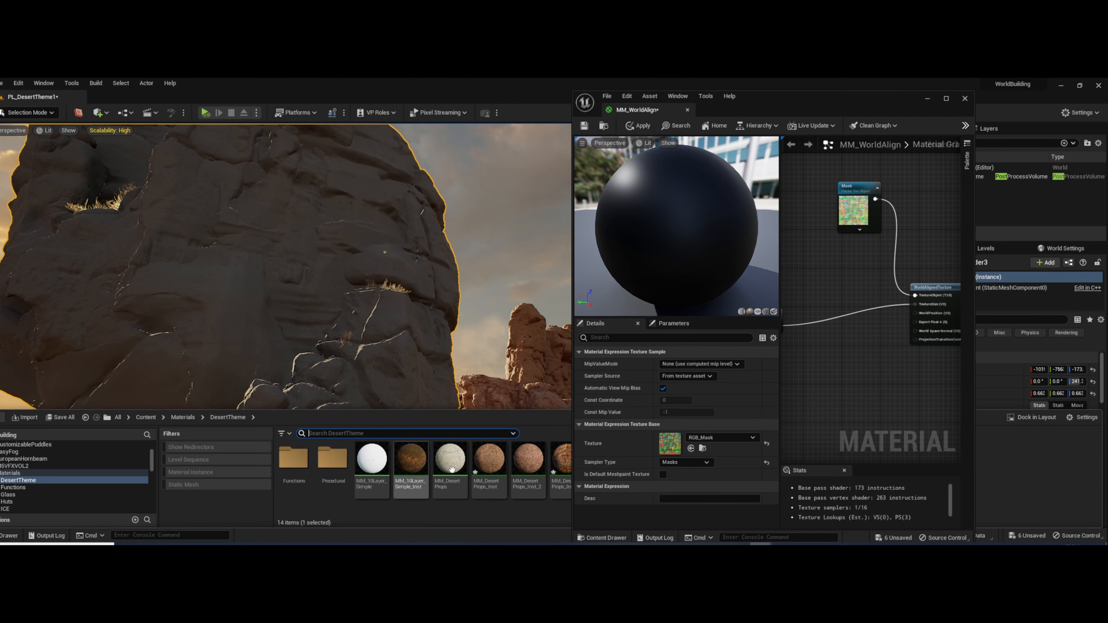
{"action": "double_click", "coordinate": [446, 457]}
{"action": "scroll", "coordinate": [825, 409], "scroll_direction": "down", "scroll_amount": 3}
{"action": "right_click_drag", "start_coordinate": [824, 410], "coordinate": [938, 292]}
{"action": "mouse_move", "coordinate": [837, 382]}
{"action": "right_mouse_down"}
{"action": "mouse_move", "coordinate": [857, 379]}
{"action": "mouse_move", "coordinate": [839, 390]}
{"action": "right_mouse_up"}
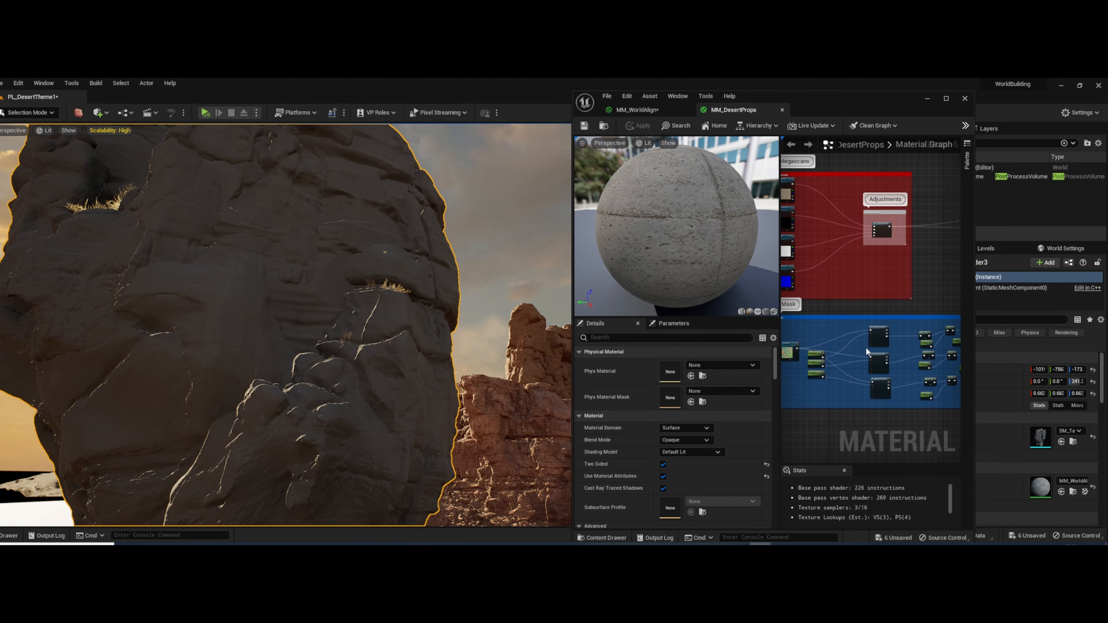
{"action": "scroll", "coordinate": [867, 352], "scroll_direction": "up", "scroll_amount": 2}
{"action": "right_click_drag", "start_coordinate": [867, 353], "coordinate": [792, 401]}
{"action": "left_click", "coordinate": [637, 110]}
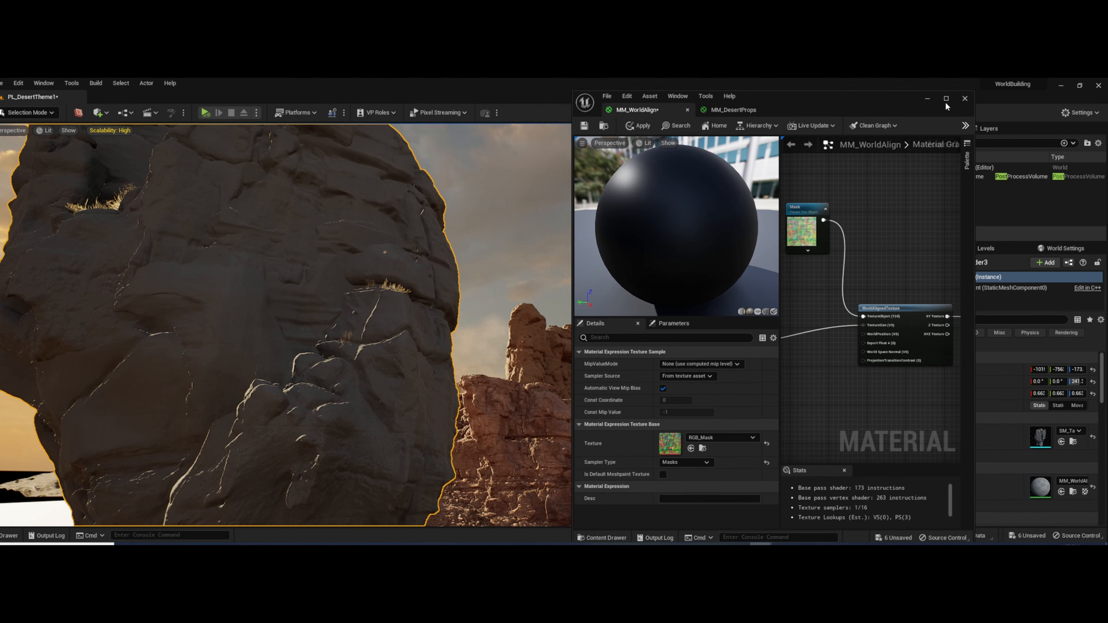
Delete the Texture Sample node, widen the graph area and place the Mask parameter directly above Mask_UV
{"action": "left_click", "coordinate": [946, 100]}
{"action": "key", "text": "Delete"}
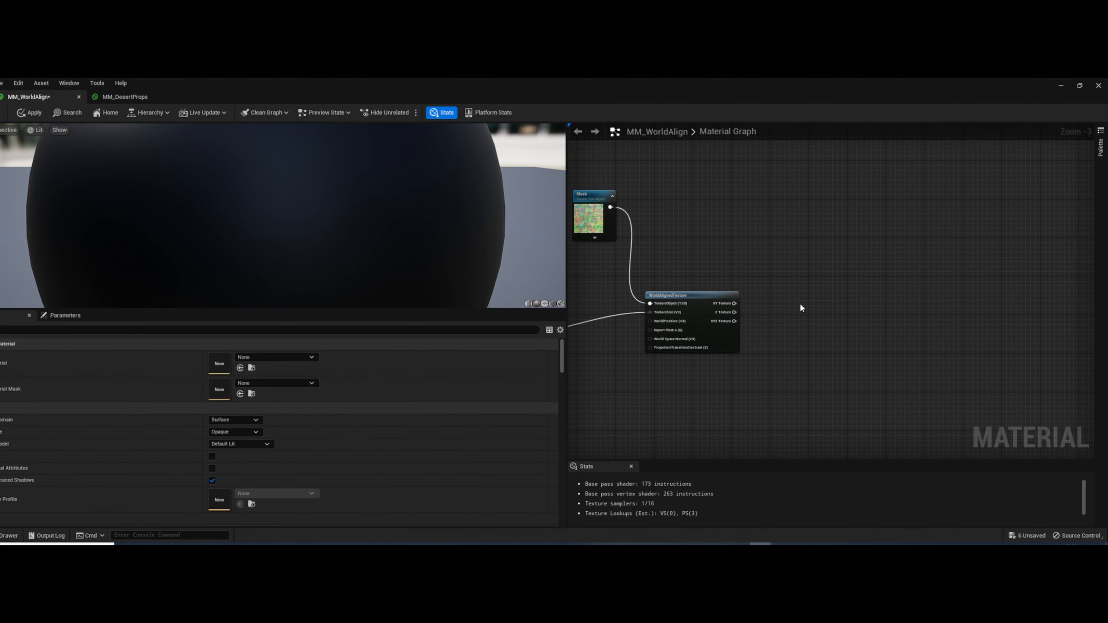
{"action": "left_click_drag", "start_coordinate": [567, 281], "coordinate": [368, 284]}
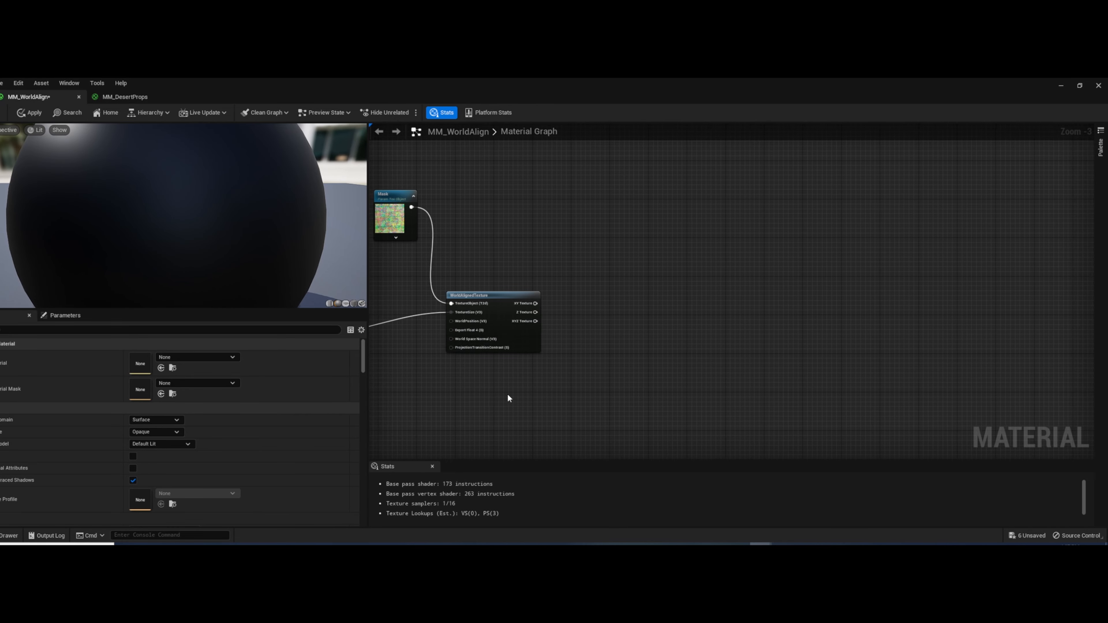
{"action": "right_click_drag", "start_coordinate": [507, 396], "coordinate": [760, 396]}
{"action": "left_click_drag", "start_coordinate": [641, 218], "coordinate": [540, 259]}
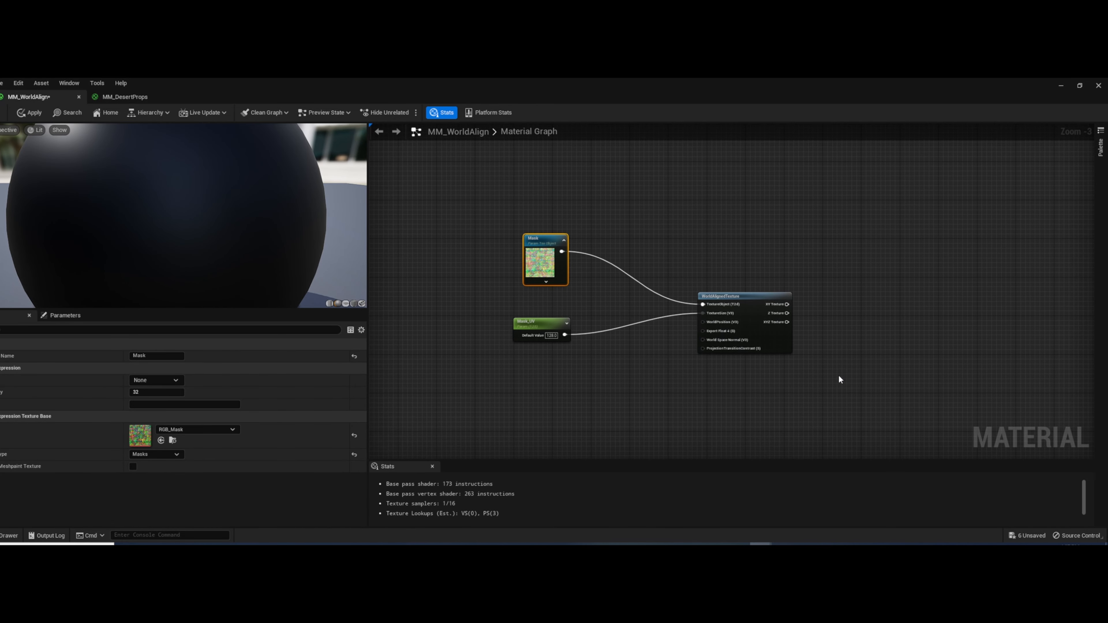
{"action": "right_click_drag", "start_coordinate": [838, 374], "coordinate": [742, 402]}
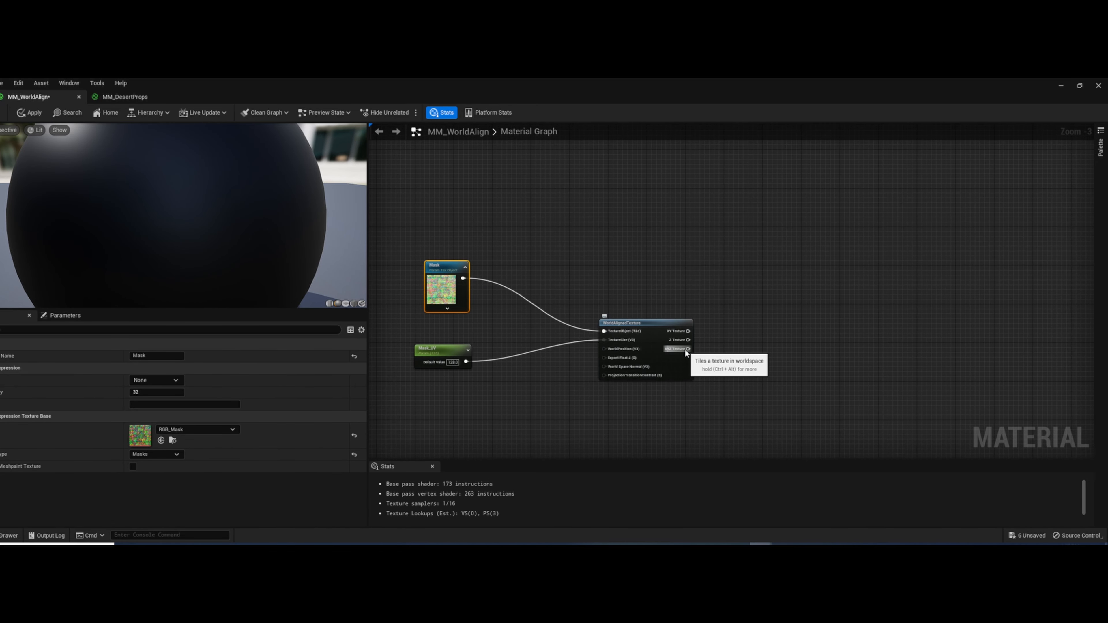
Add a Component Mask node on the XYZ Texture output of WorldAlignedTexture, limit it to the R channel and place it slightly higher
{"action": "left_click_drag", "start_coordinate": [688, 350], "coordinate": [744, 350]}
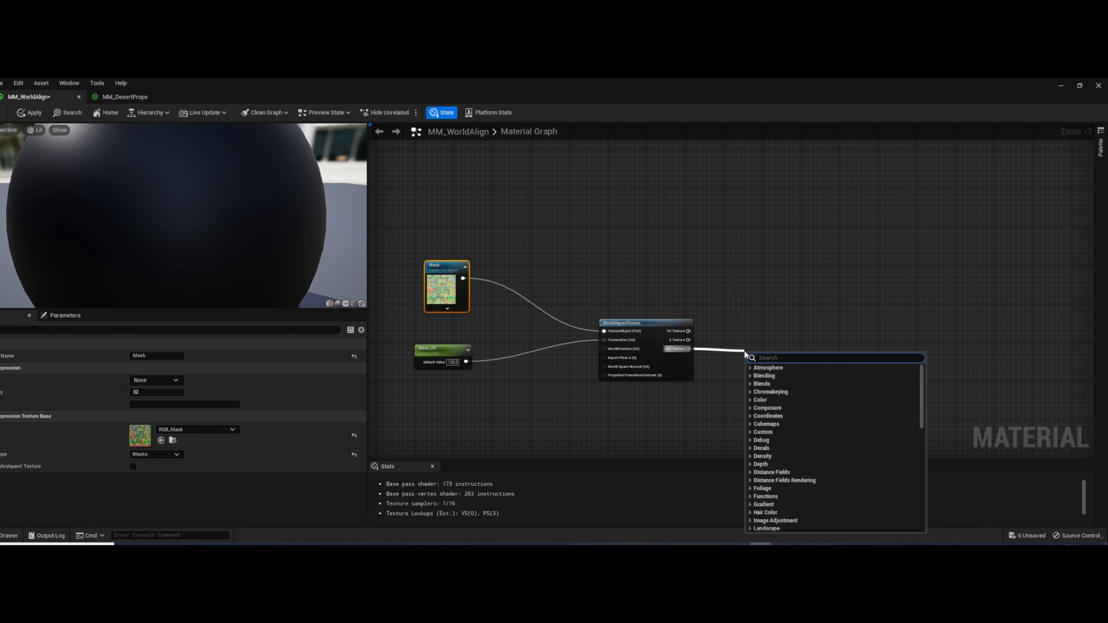
{"action": "type", "text": "comp"}
{"action": "key", "text": "Return"}
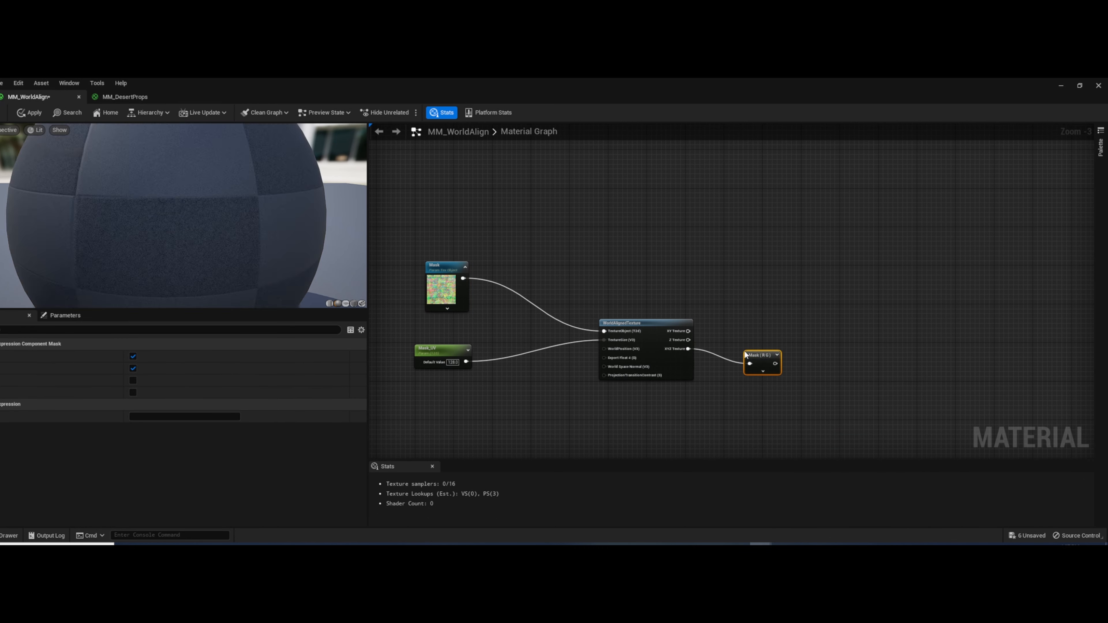
{"action": "left_click", "coordinate": [132, 369]}
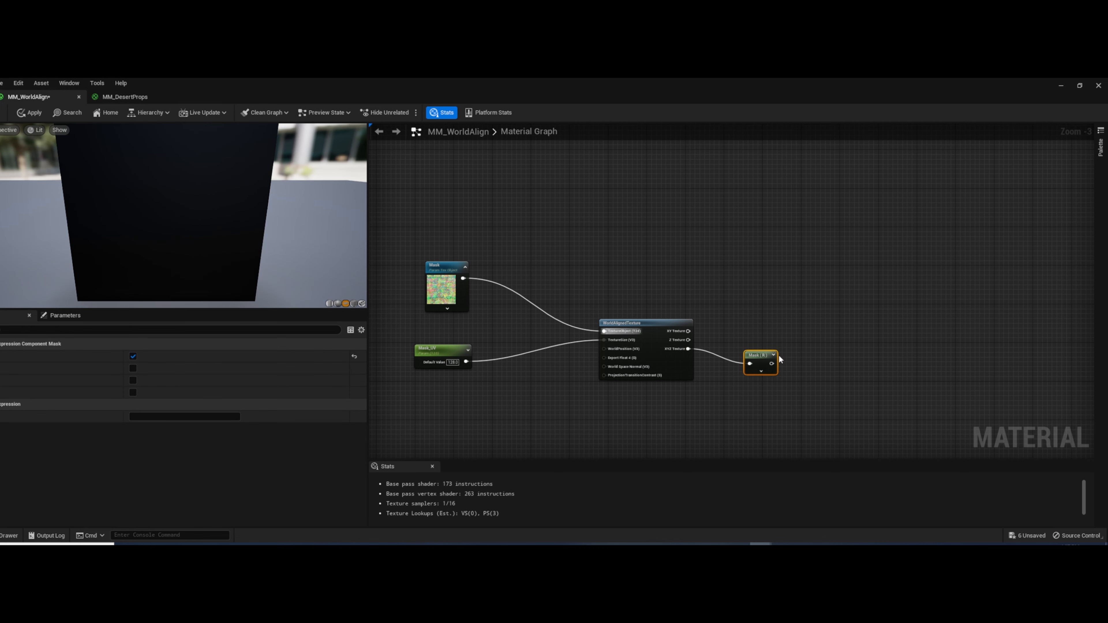
{"action": "left_click_drag", "start_coordinate": [774, 359], "coordinate": [769, 322]}
Duplicate the R Component Mask twice and connect the XYZ Texture output of WorldAlignedTexture to both copies
{"action": "key", "text": "ctrl+d"}
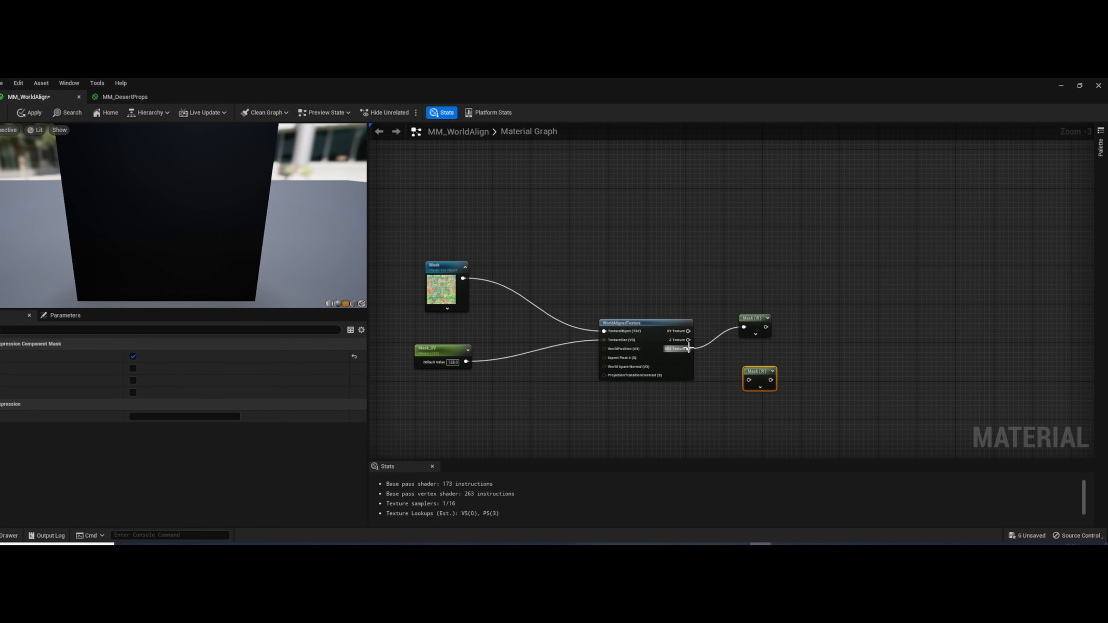
{"action": "left_click_drag", "start_coordinate": [688, 349], "coordinate": [748, 380]}
{"action": "key", "text": "ctrl+d"}
{"action": "left_click_drag", "start_coordinate": [688, 349], "coordinate": [751, 369]}
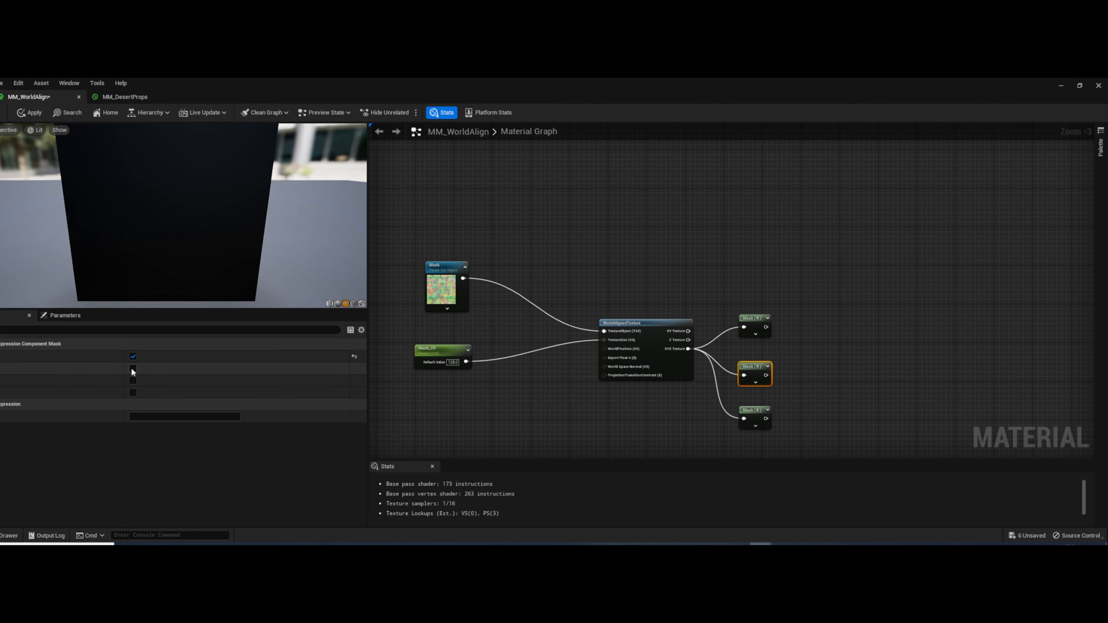
Set the middle Component Mask to the G channel only and the lowest one to the B channel only
{"action": "left_click", "coordinate": [133, 367]}
{"action": "left_click", "coordinate": [133, 355]}
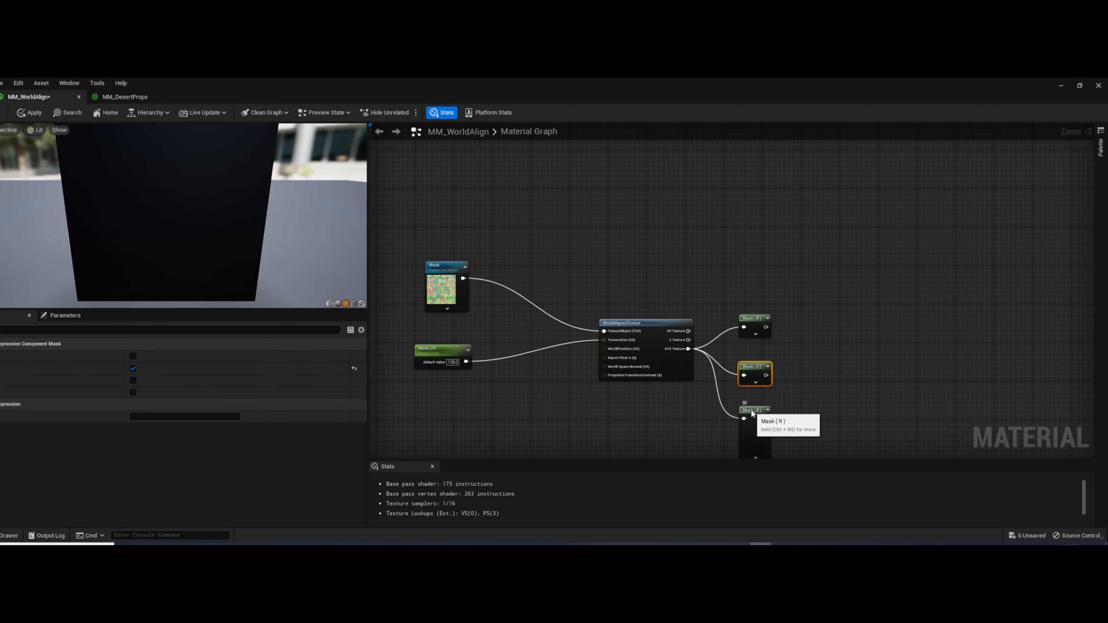
{"action": "left_click", "coordinate": [762, 411]}
{"action": "left_click", "coordinate": [132, 380]}
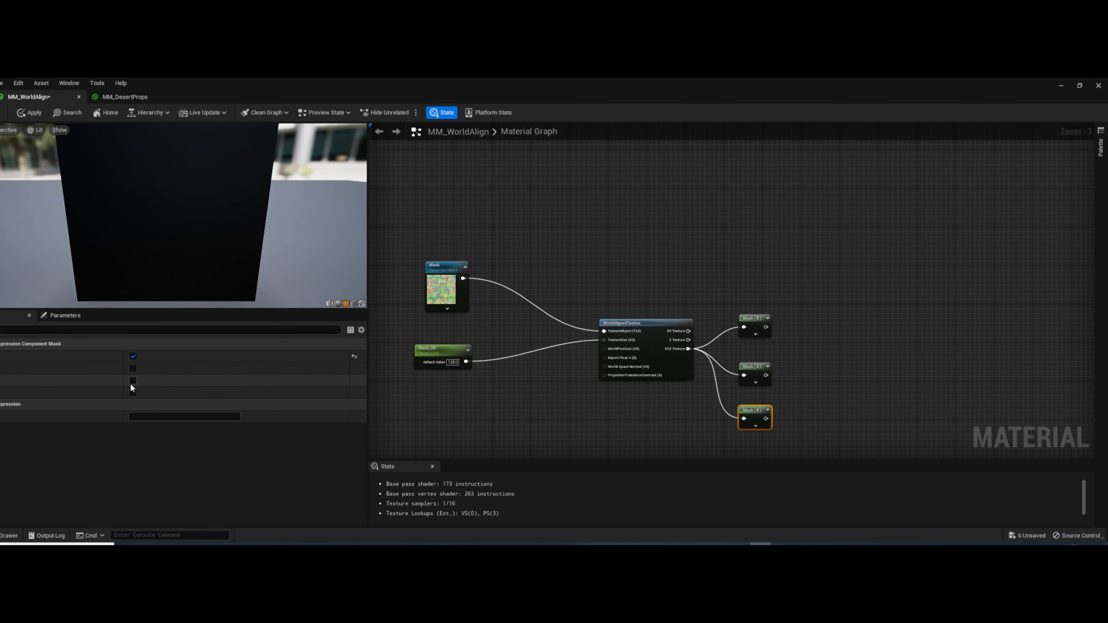
{"action": "left_click", "coordinate": [132, 356]}
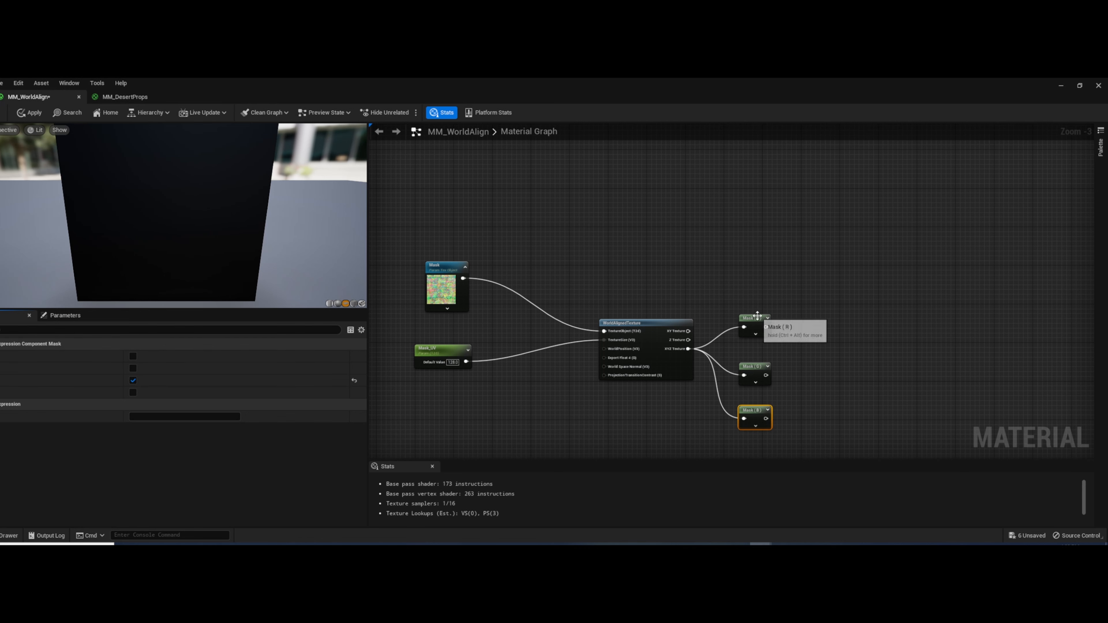
Preview the R mask node and the G mask node one after the other on the preview mesh, stopping each preview
{"action": "left_click", "coordinate": [760, 325]}
{"action": "right_click", "coordinate": [758, 321]}
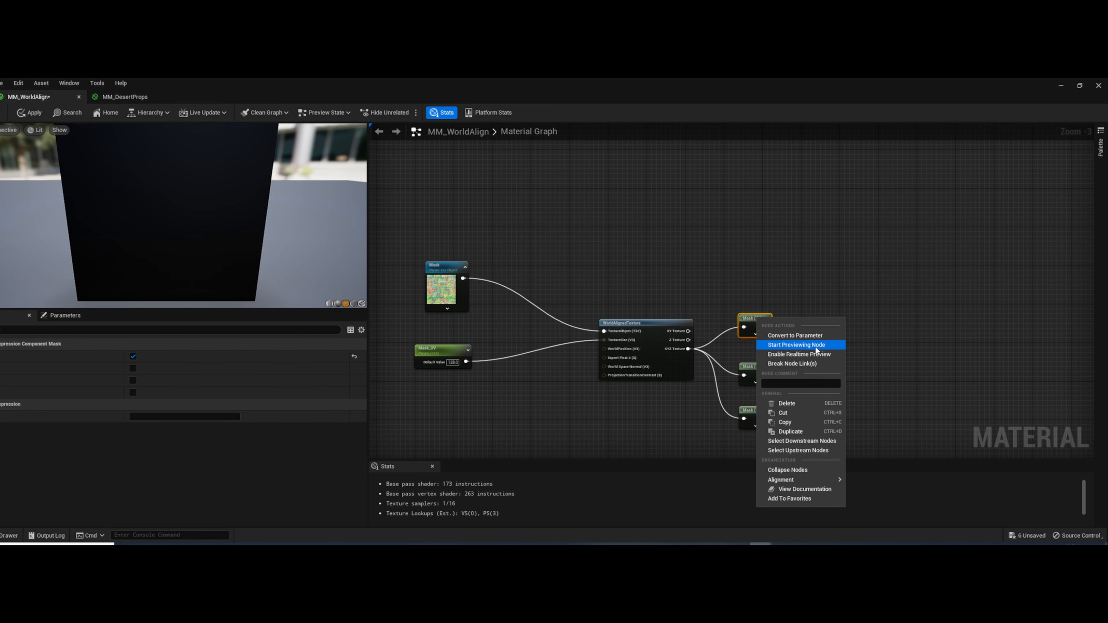
{"action": "left_click", "coordinate": [807, 345]}
{"action": "mouse_move", "coordinate": [297, 251]}
{"action": "right_mouse_down"}
{"action": "mouse_move", "coordinate": [297, 292]}
{"action": "mouse_move", "coordinate": [297, 253]}
{"action": "right_mouse_up"}
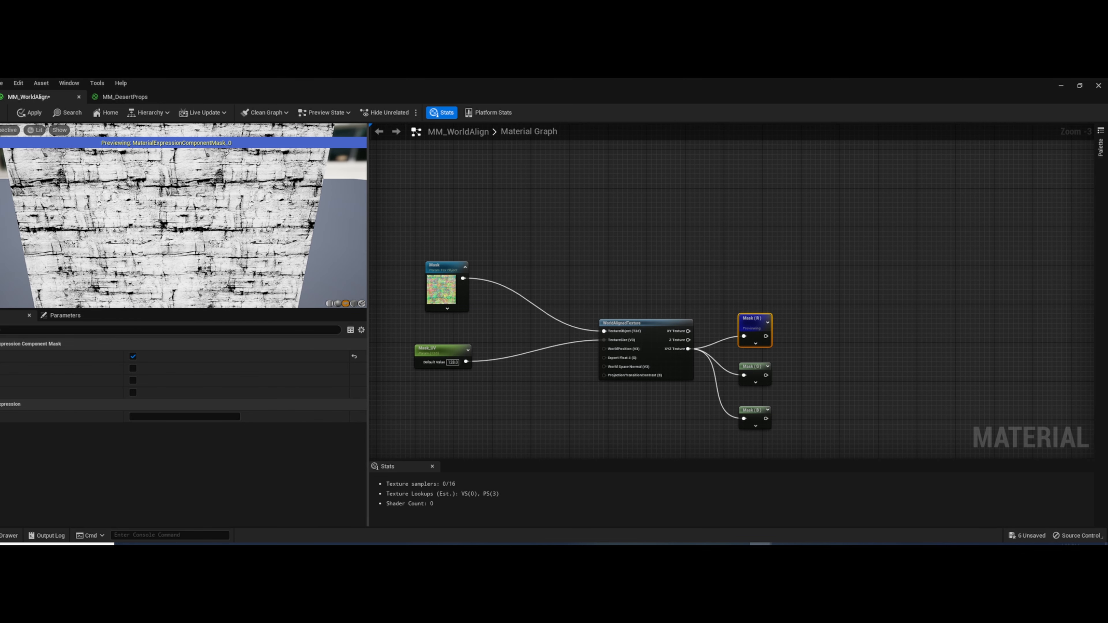
{"action": "right_click", "coordinate": [760, 325]}
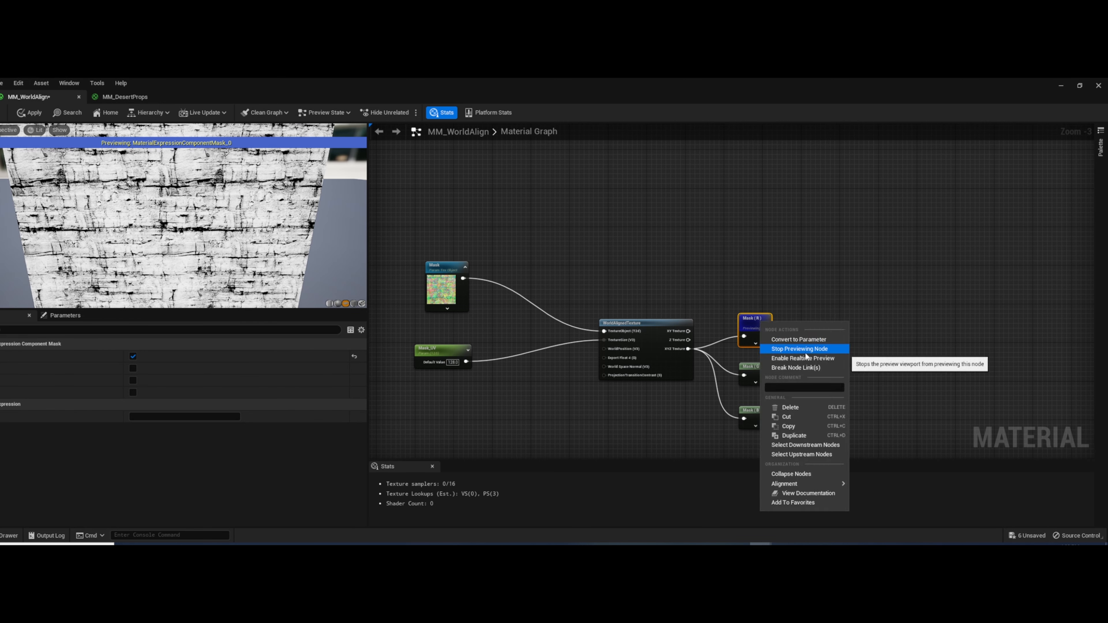
{"action": "left_click", "coordinate": [803, 349]}
{"action": "right_click", "coordinate": [754, 371]}
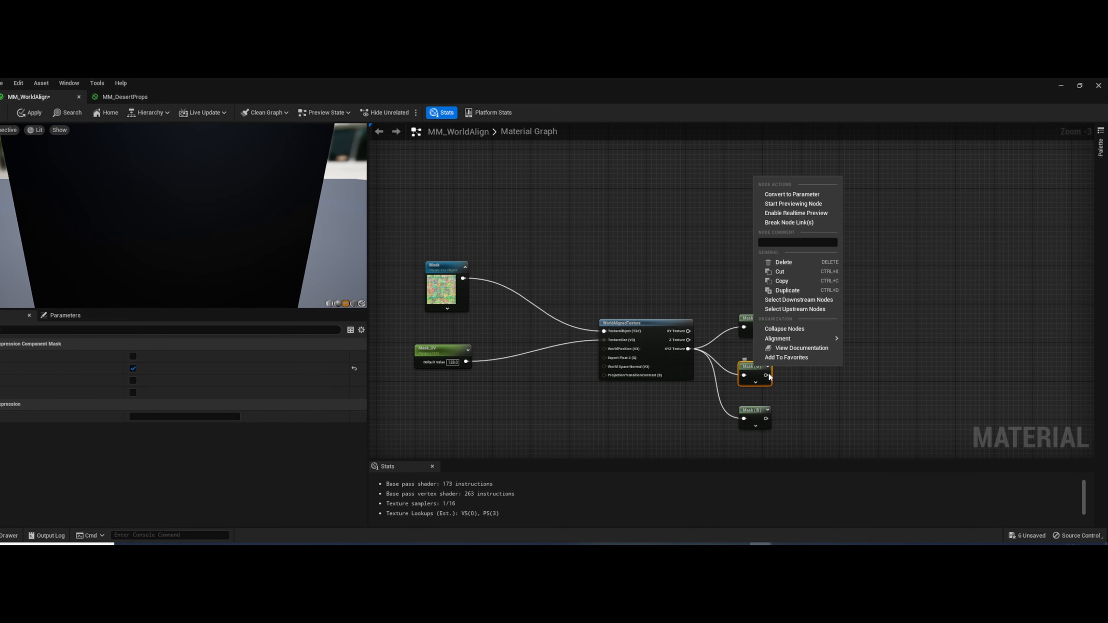
{"action": "left_click", "coordinate": [796, 204]}
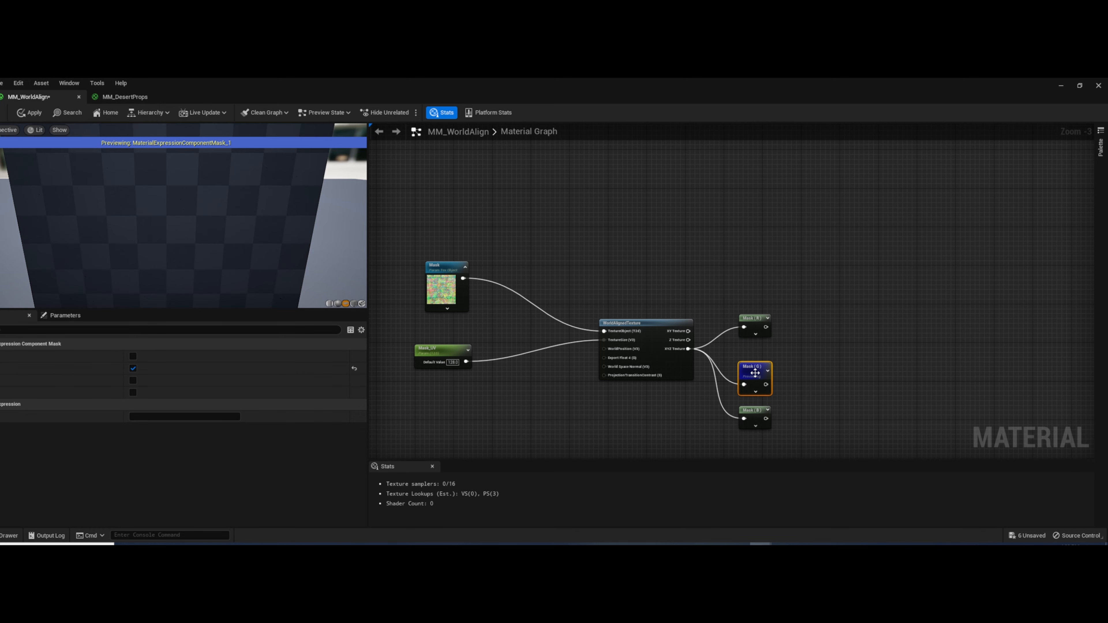
{"action": "right_click", "coordinate": [754, 372]}
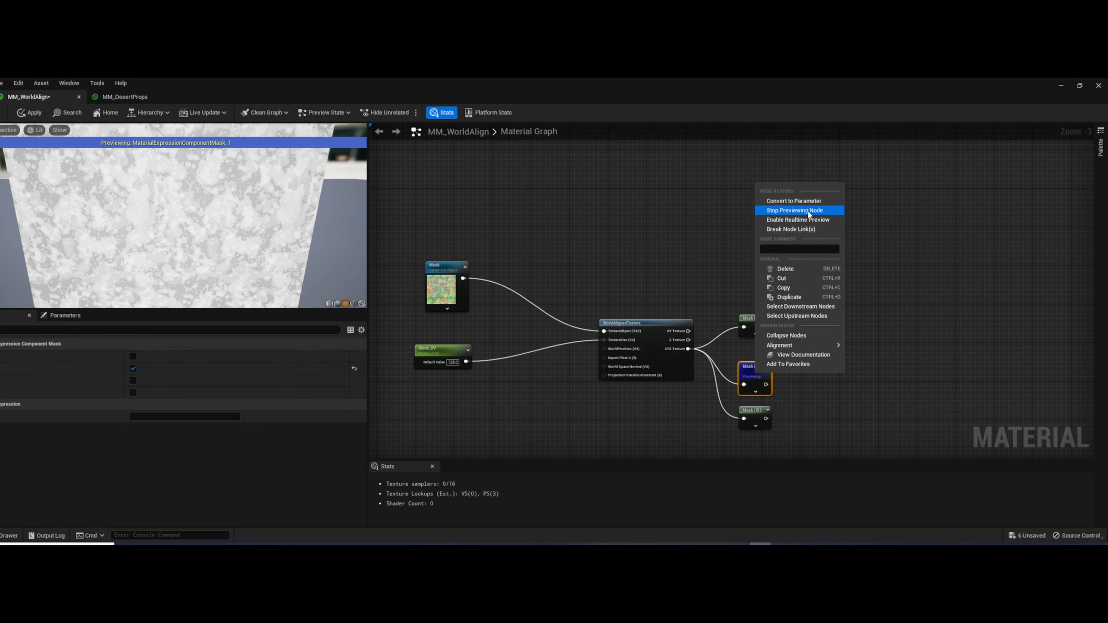
{"action": "left_click", "coordinate": [789, 211]}
Check the mask section of the MM_DesertProps material again and return to the MM_WorldAlign graph
{"action": "left_click", "coordinate": [111, 97]}
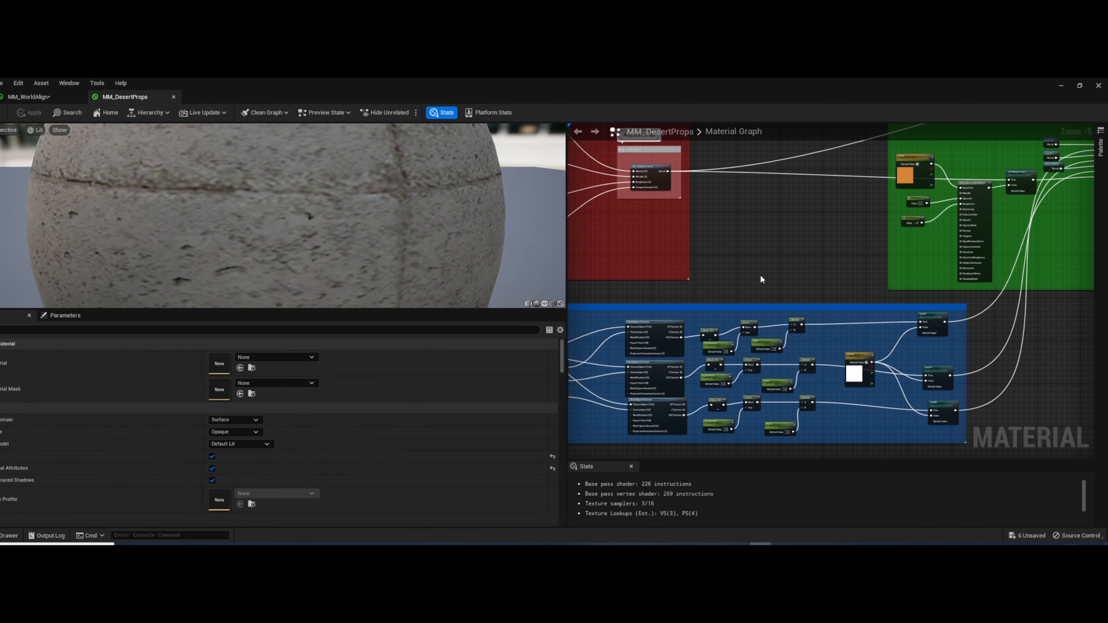
{"action": "right_click_drag", "start_coordinate": [760, 275], "coordinate": [824, 254]}
{"action": "left_click", "coordinate": [7, 96]}
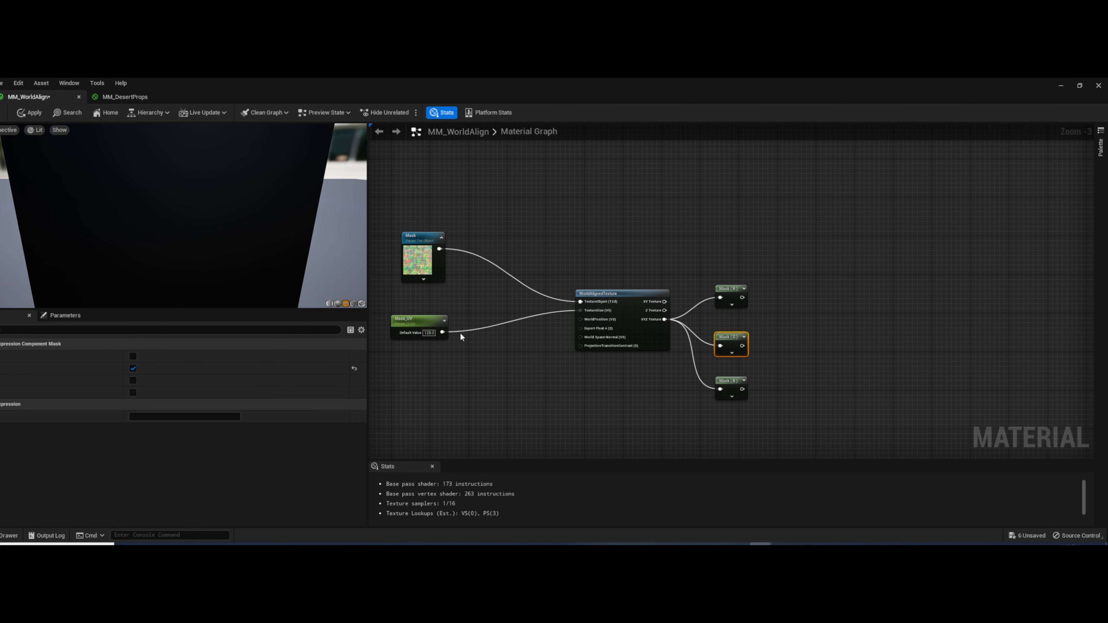
{"action": "right_click_drag", "start_coordinate": [864, 371], "coordinate": [836, 370]}
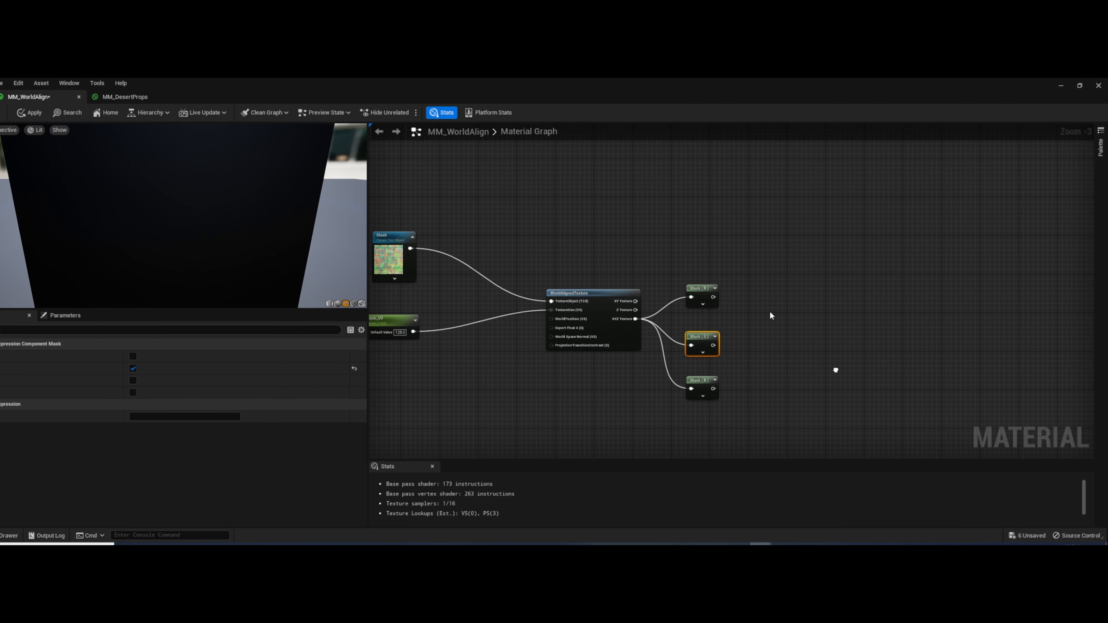
Add a Power node, connect the R mask to its Base input and place it up beside that mask
{"action": "right_click", "coordinate": [796, 299]}
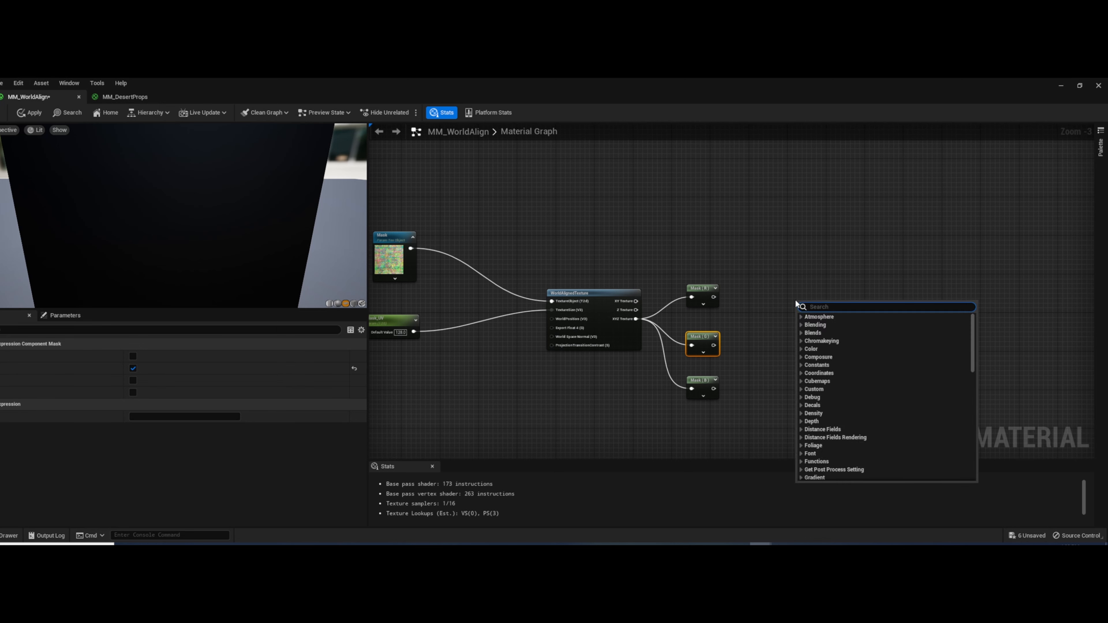
{"action": "type", "text": "power"}
{"action": "key", "text": "Return"}
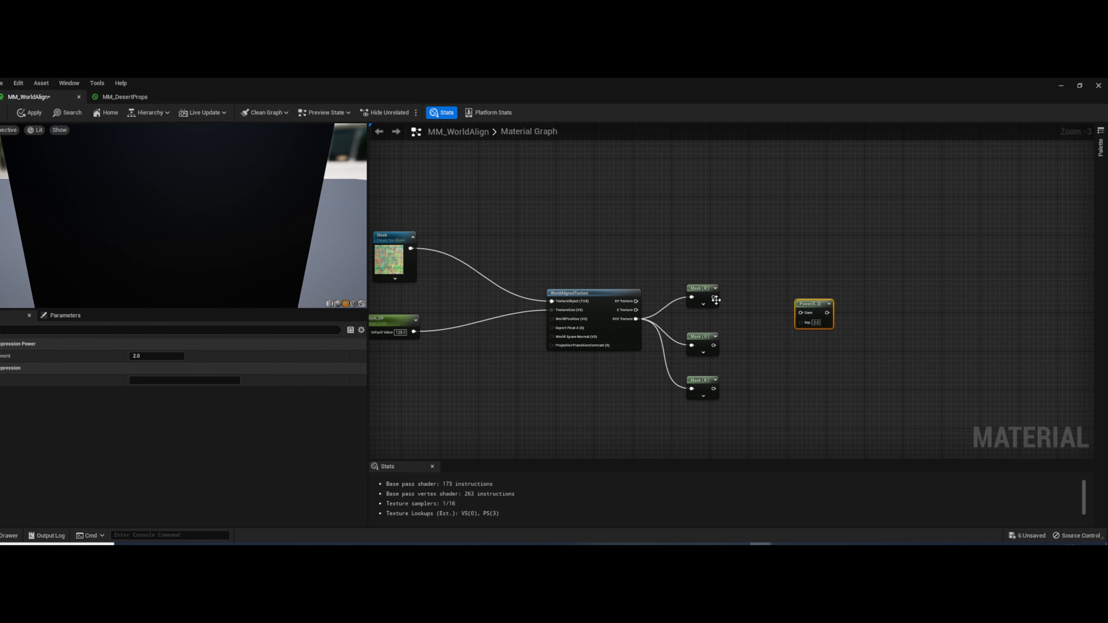
{"action": "left_click_drag", "start_coordinate": [714, 297], "coordinate": [802, 272]}
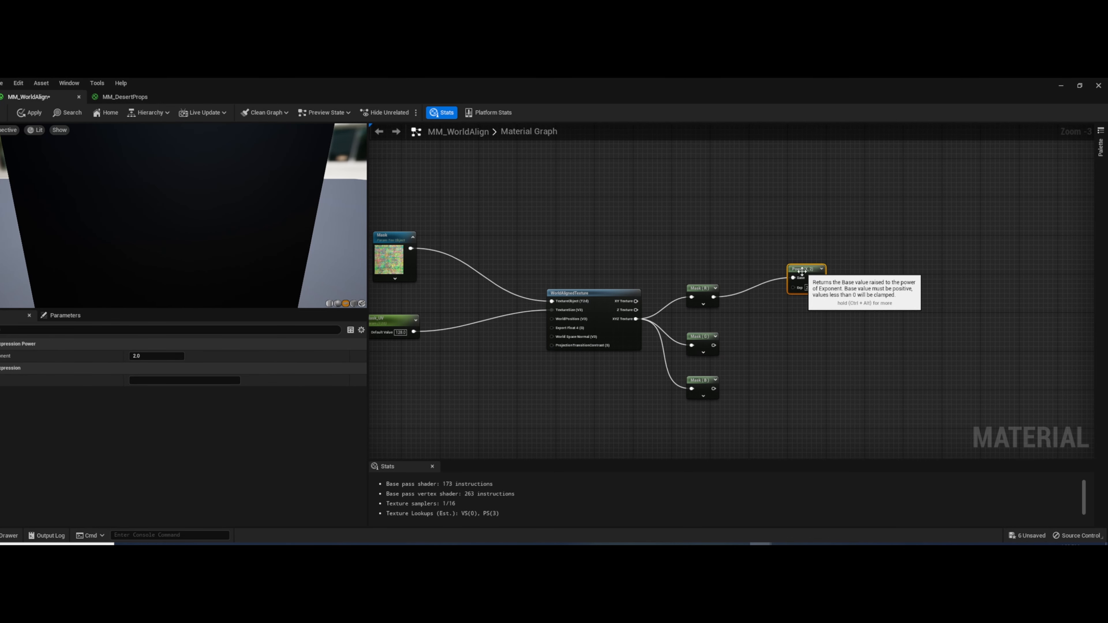
Add a CheapContrast node below Power and open its function graph to examine how the contrast is built
{"action": "right_click", "coordinate": [813, 335]}
{"action": "type", "text": "cheap"}
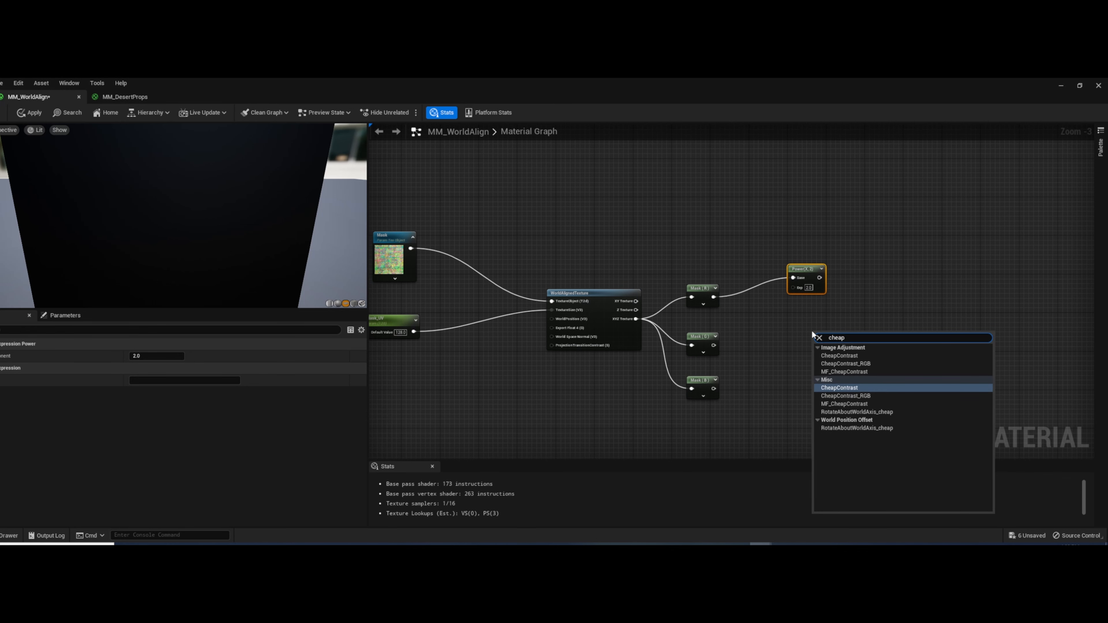
{"action": "left_click", "coordinate": [833, 387]}
{"action": "double_click", "coordinate": [839, 336]}
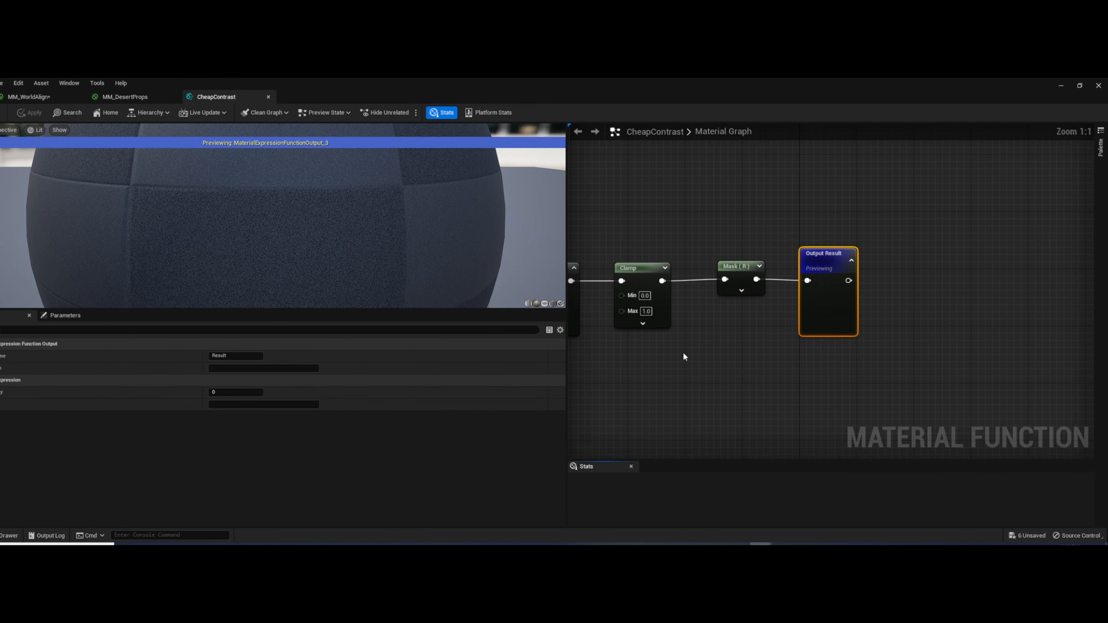
{"action": "scroll", "coordinate": [750, 400], "scroll_direction": "down", "scroll_amount": 1}
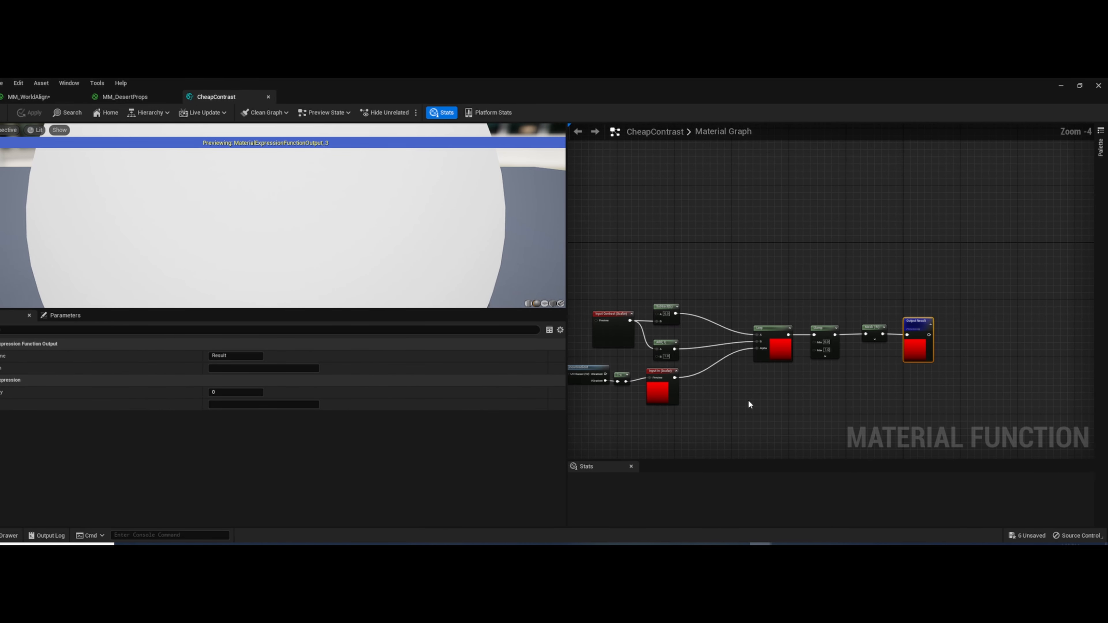
{"action": "mouse_move", "coordinate": [748, 401]}
{"action": "right_mouse_down"}
{"action": "mouse_move", "coordinate": [822, 401]}
{"action": "mouse_move", "coordinate": [761, 407]}
{"action": "right_mouse_up"}
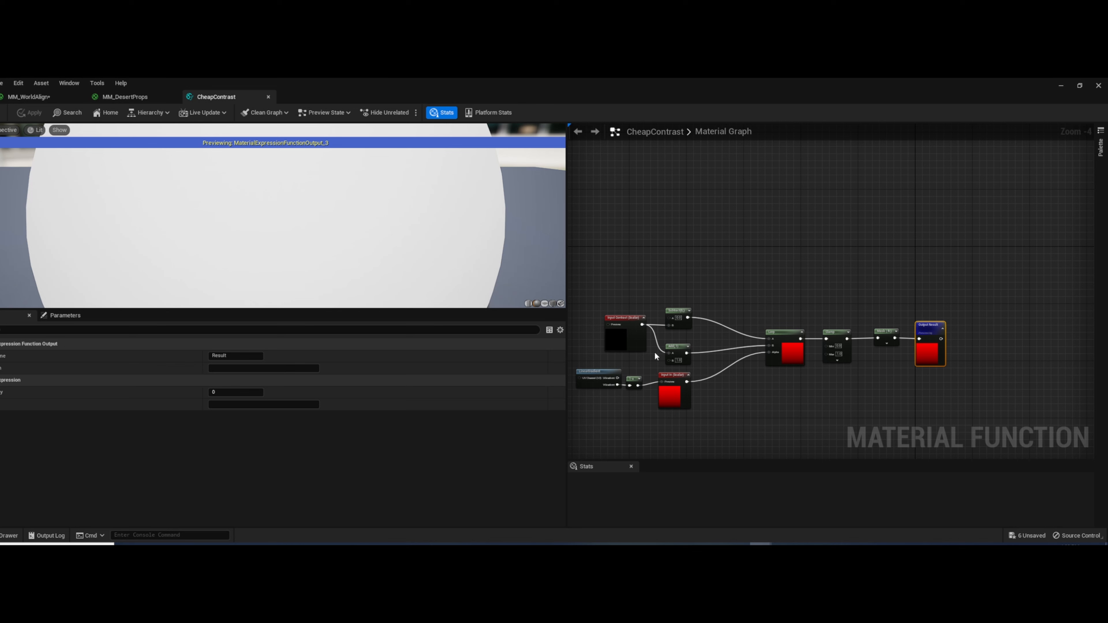
{"action": "scroll", "coordinate": [646, 358], "scroll_direction": "up", "scroll_amount": 1}
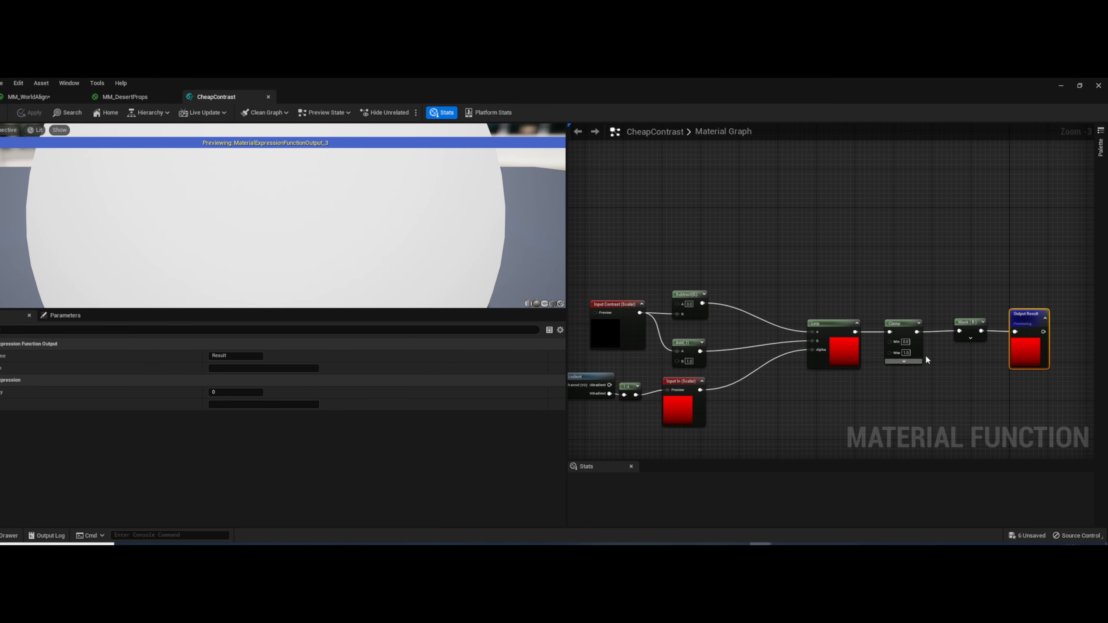
{"action": "right_click_drag", "start_coordinate": [710, 260], "coordinate": [758, 258]}
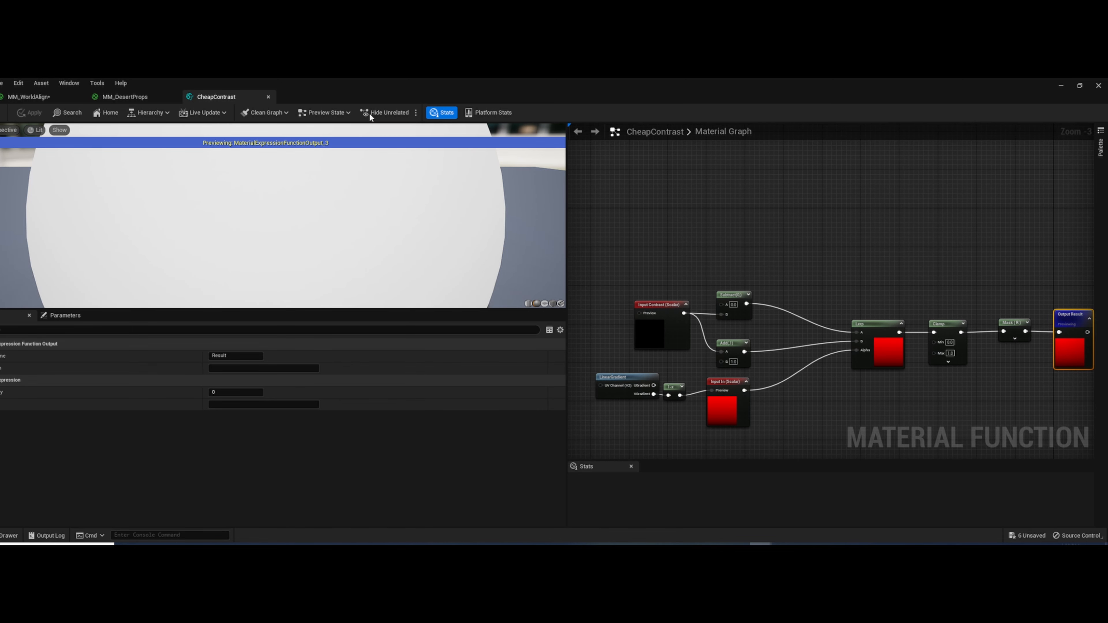
Return to the MM_WorldAlign graph and delete the CheapContrast node
{"action": "left_click", "coordinate": [131, 97]}
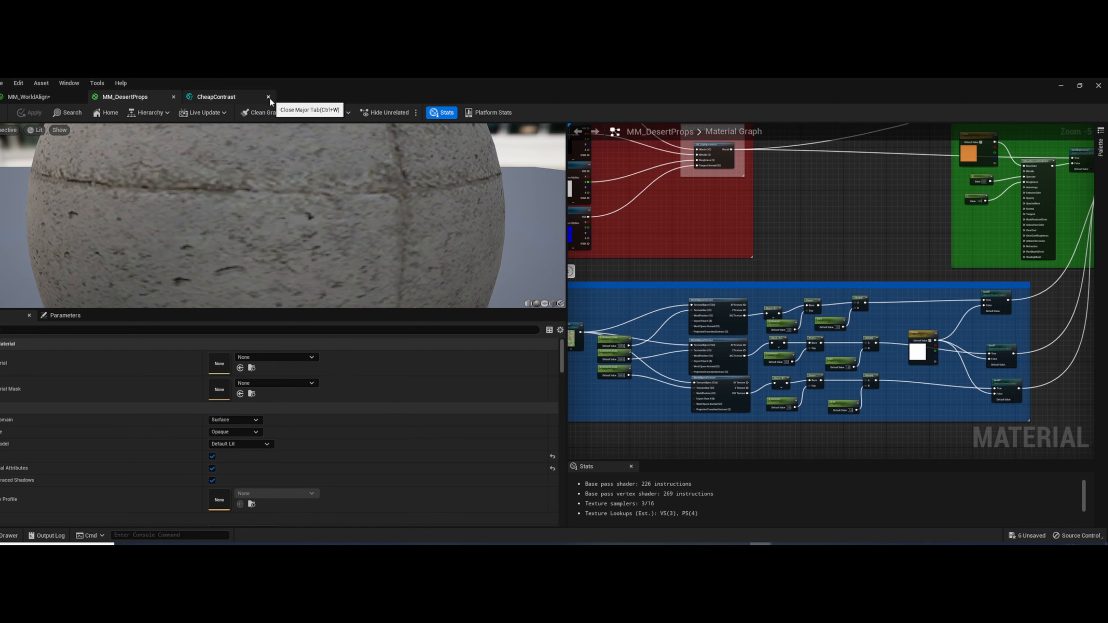
{"action": "left_click", "coordinate": [52, 97]}
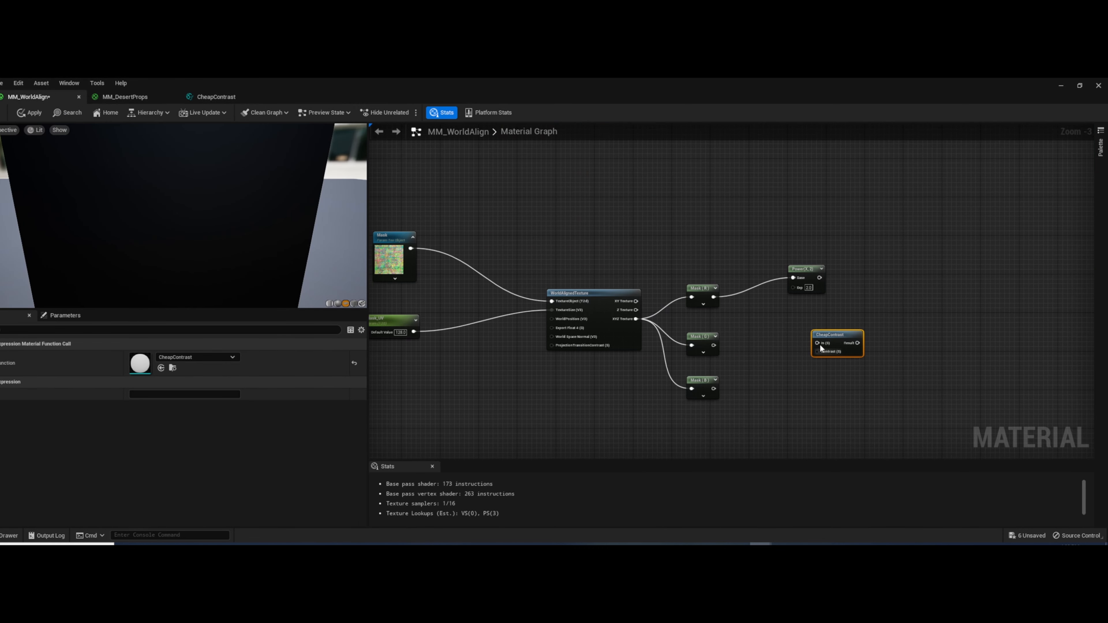
{"action": "key", "text": "Delete"}
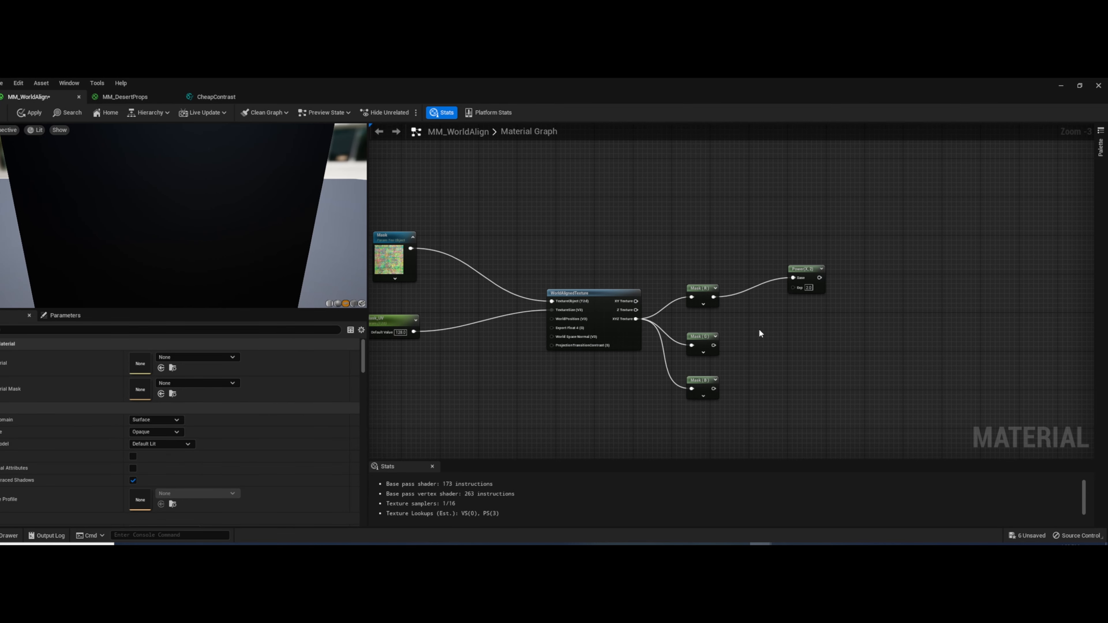
Create a scalar parameter named R_Contrast below the Power node and set its default value to 1
{"action": "left_click", "coordinate": [760, 332]}
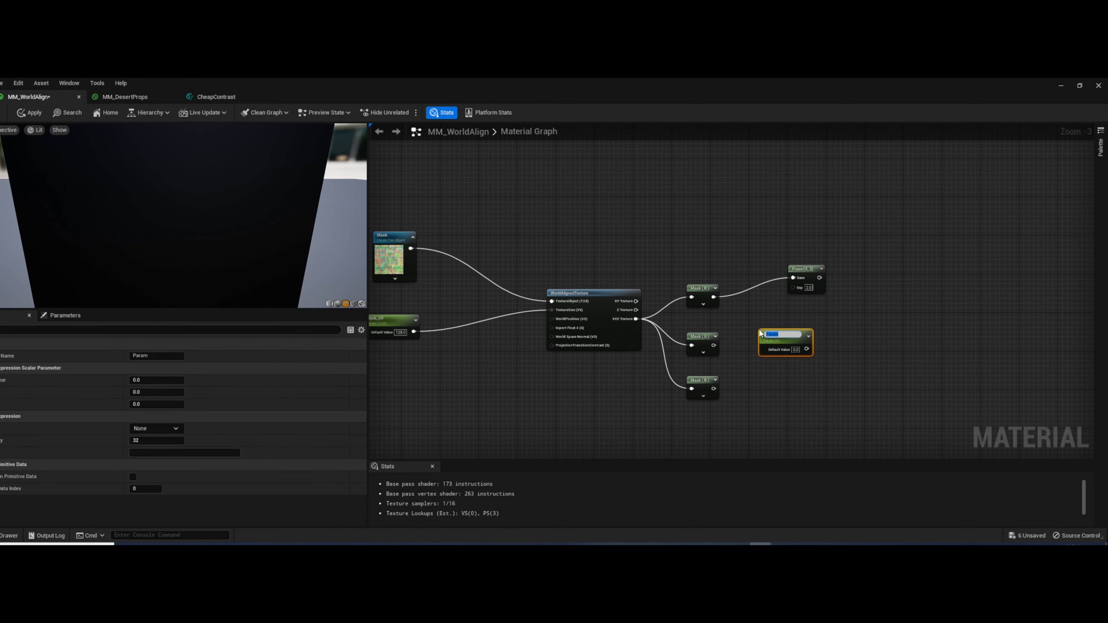
{"action": "type", "text": "R_Contrast"}
{"action": "key", "text": "Return"}
{"action": "left_click", "coordinate": [155, 380]}
{"action": "type", "text": "1"}
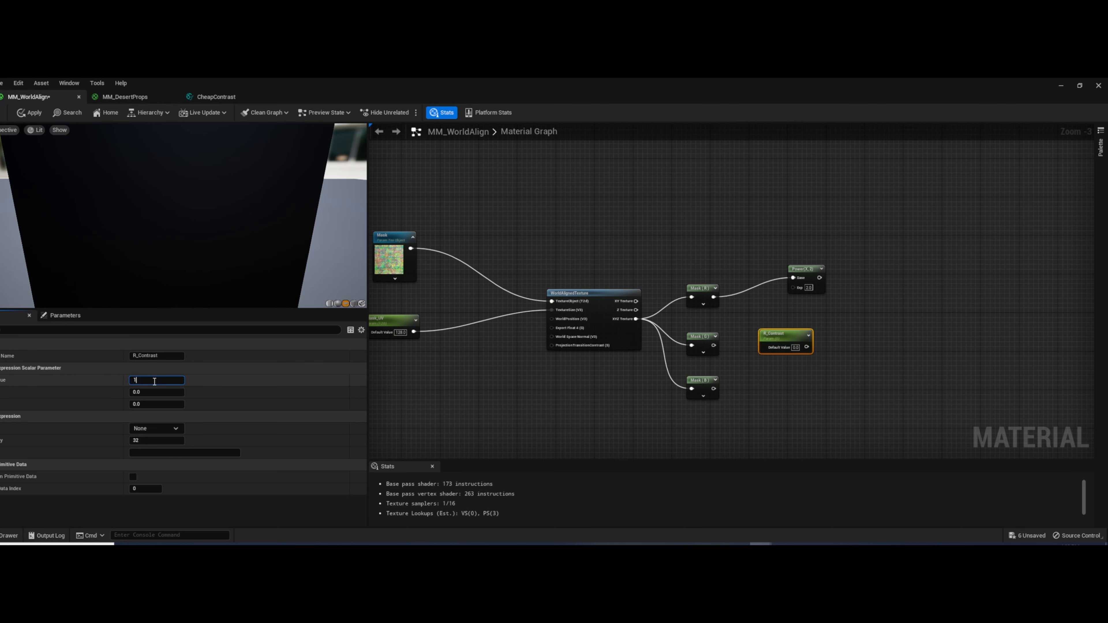
Connect R_Contrast to the Exp input of Power and add a Multiply node fed by the Power output
{"action": "left_click_drag", "start_coordinate": [806, 347], "coordinate": [872, 283]}
{"action": "type", "text": "mu"}
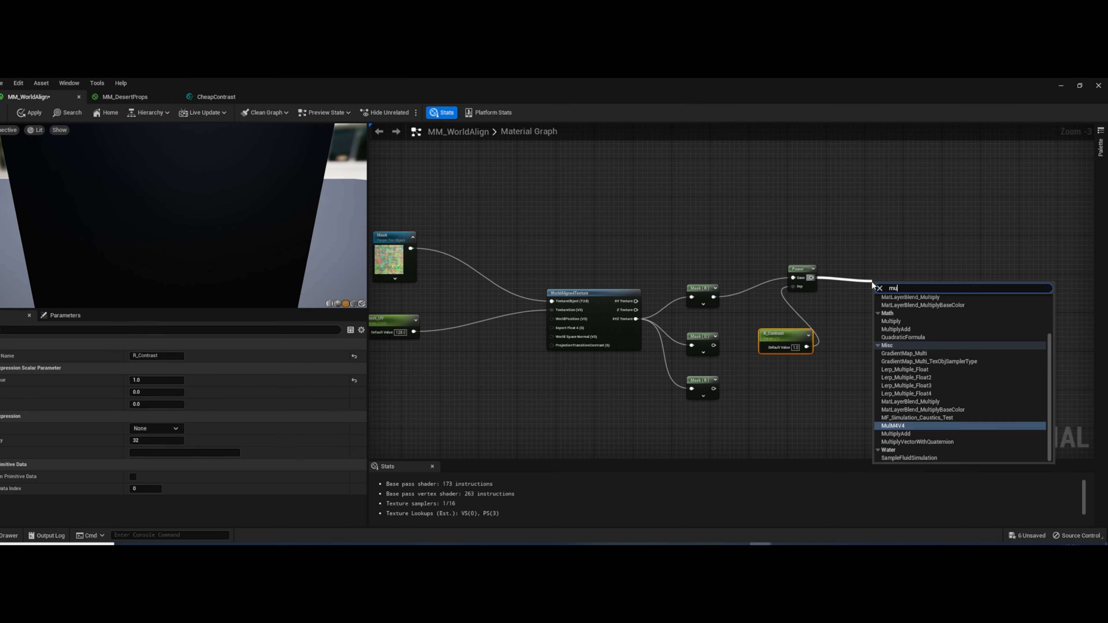
{"action": "type", "text": "lti"}
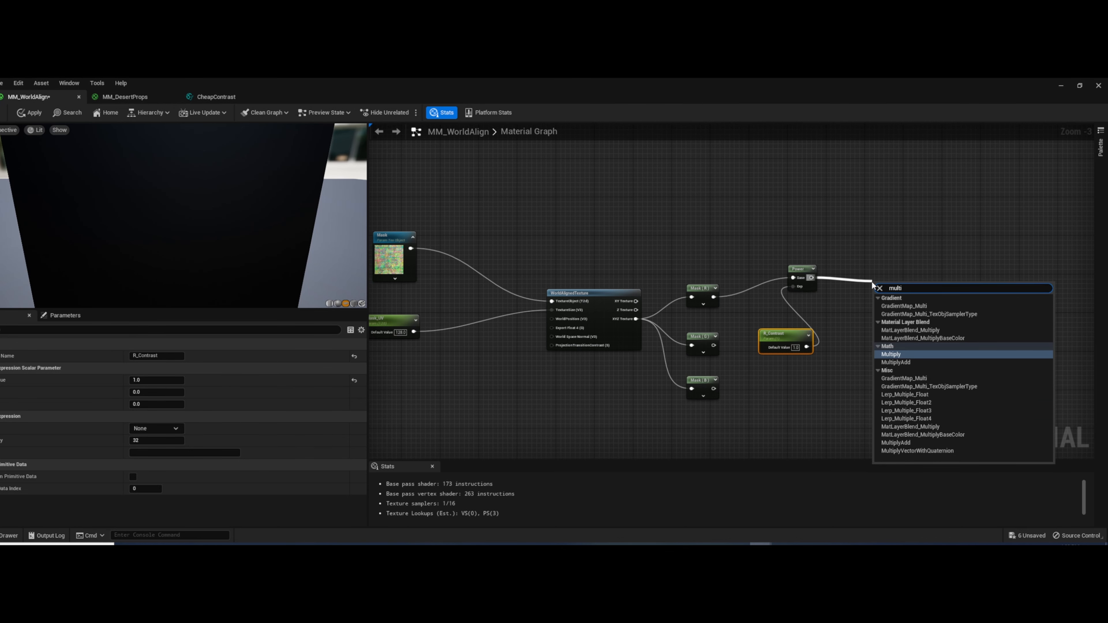
{"action": "key", "text": "Return"}
Add a Multiply node fed by the Power output and delete the stray second Multiply node below it
{"action": "left_click", "coordinate": [888, 335]}
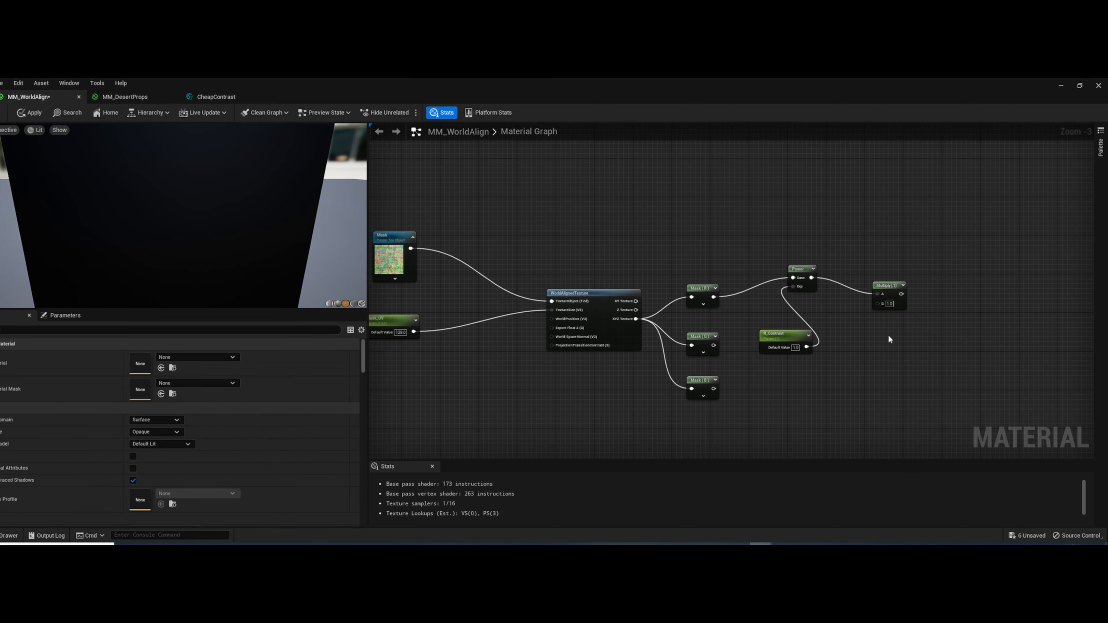
{"action": "left_click", "coordinate": [855, 342]}
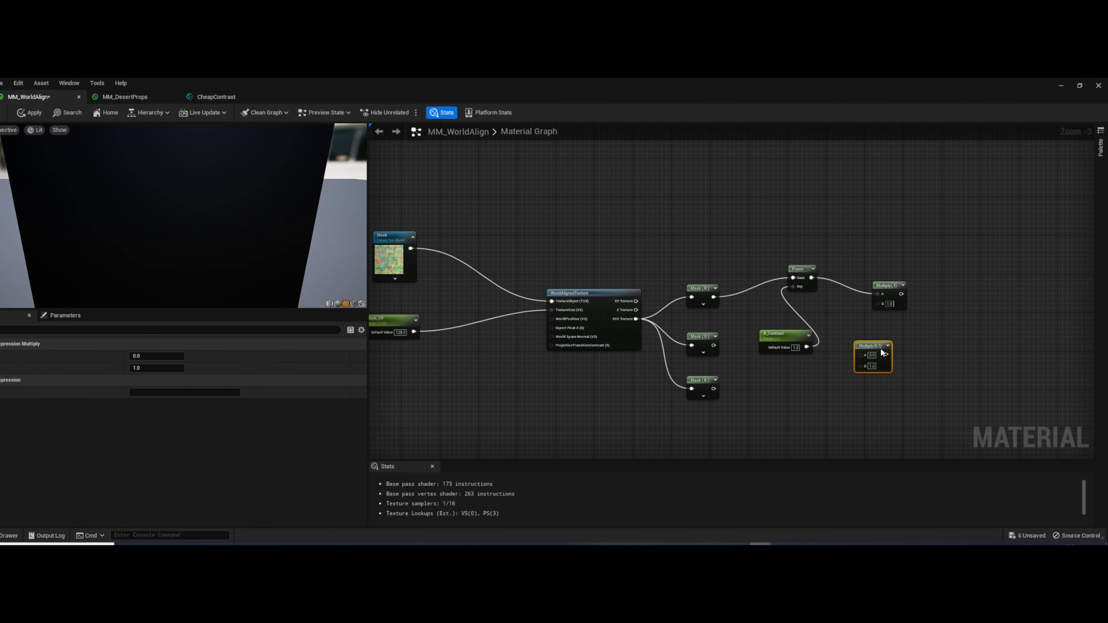
{"action": "key", "text": "Delete"}
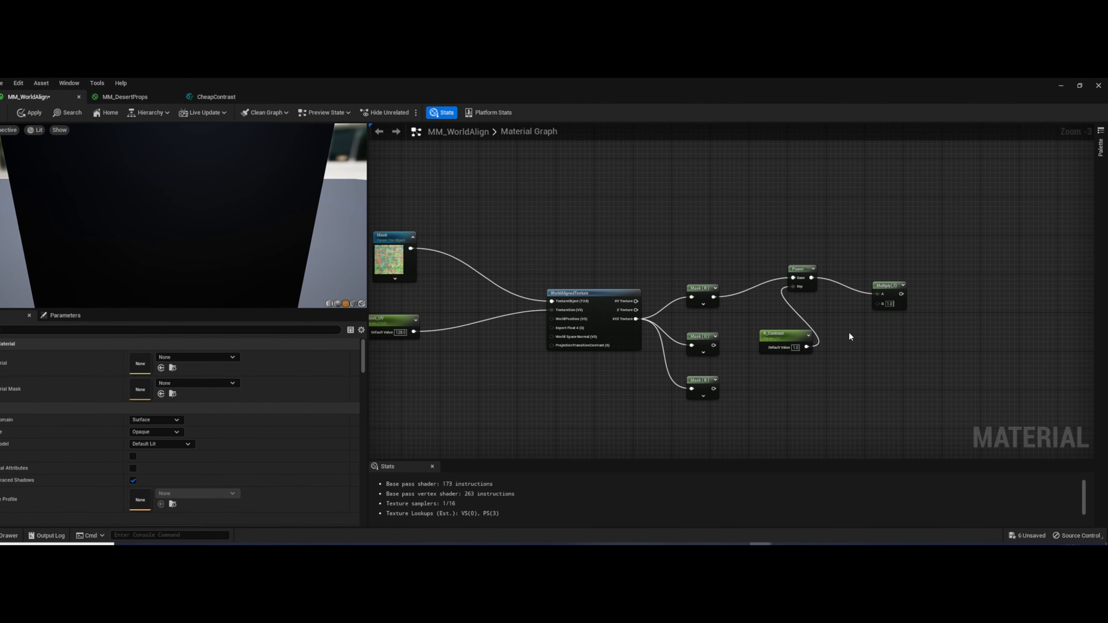
Create a scalar parameter named R_Intensity with default value 1 and connect it to the B input of Multiply
{"action": "left_click", "coordinate": [849, 333]}
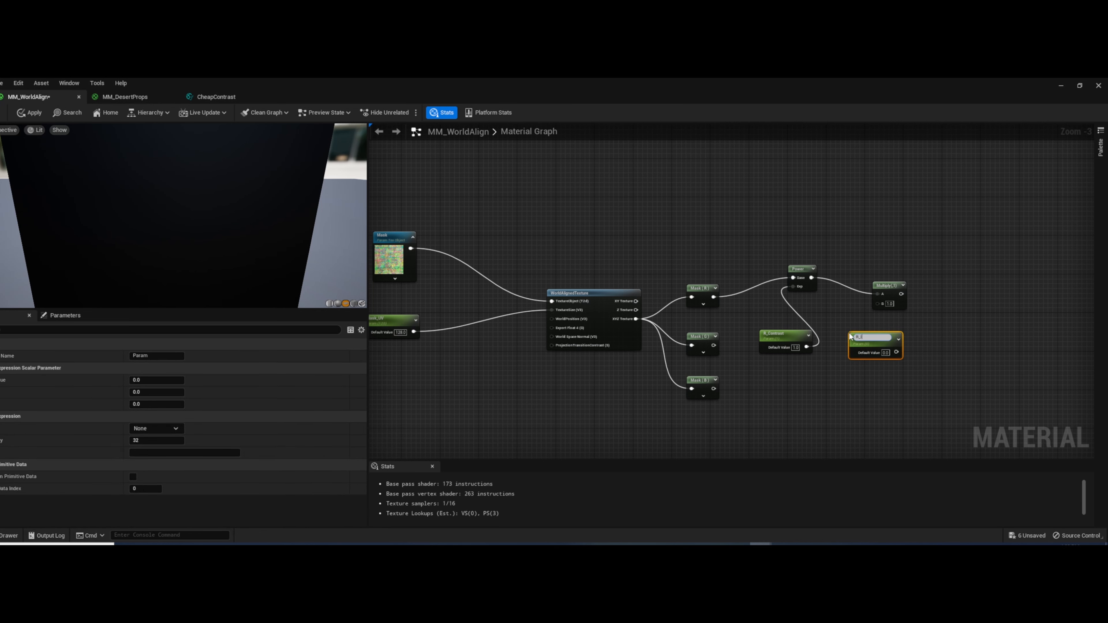
{"action": "type", "text": "R_Intensity"}
{"action": "key", "text": "Return"}
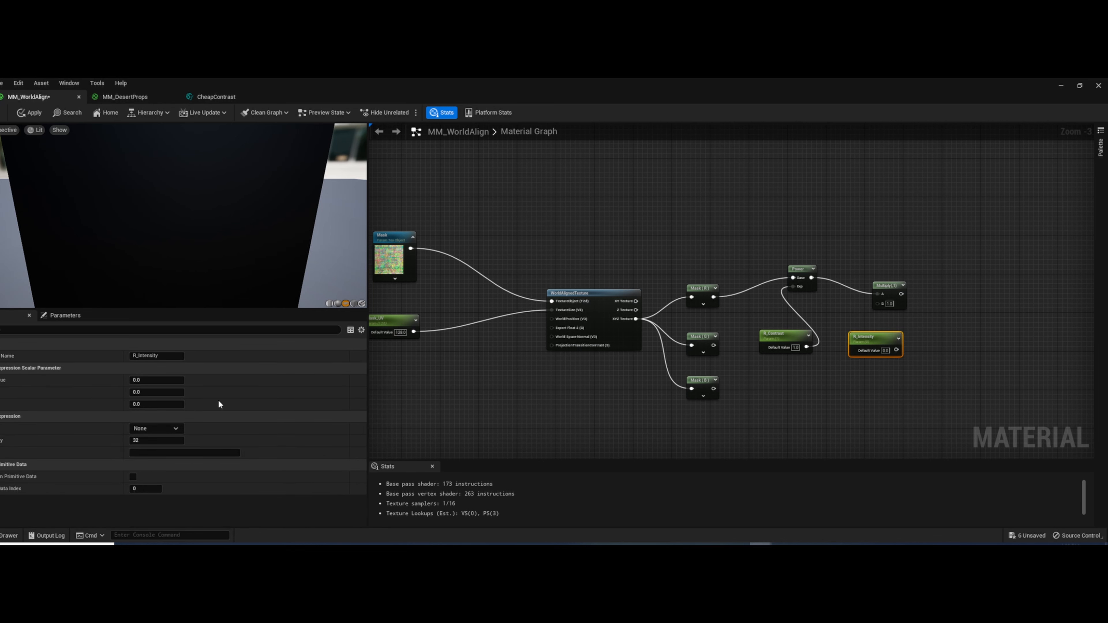
{"action": "left_click", "coordinate": [156, 379]}
{"action": "type", "text": "1"}
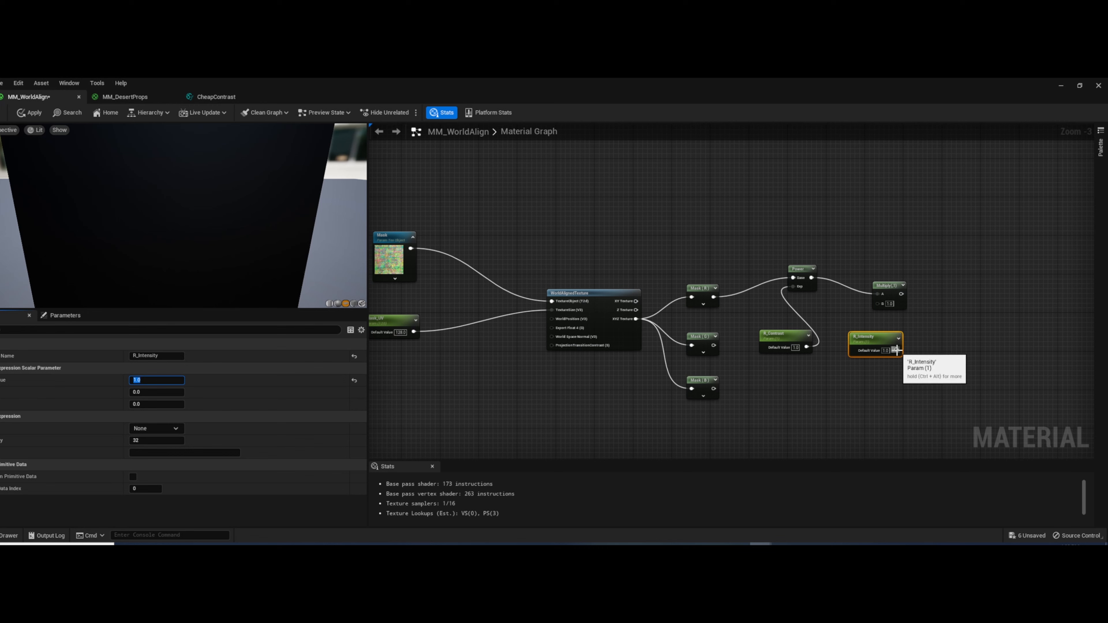
{"action": "left_click_drag", "start_coordinate": [897, 350], "coordinate": [881, 304]}
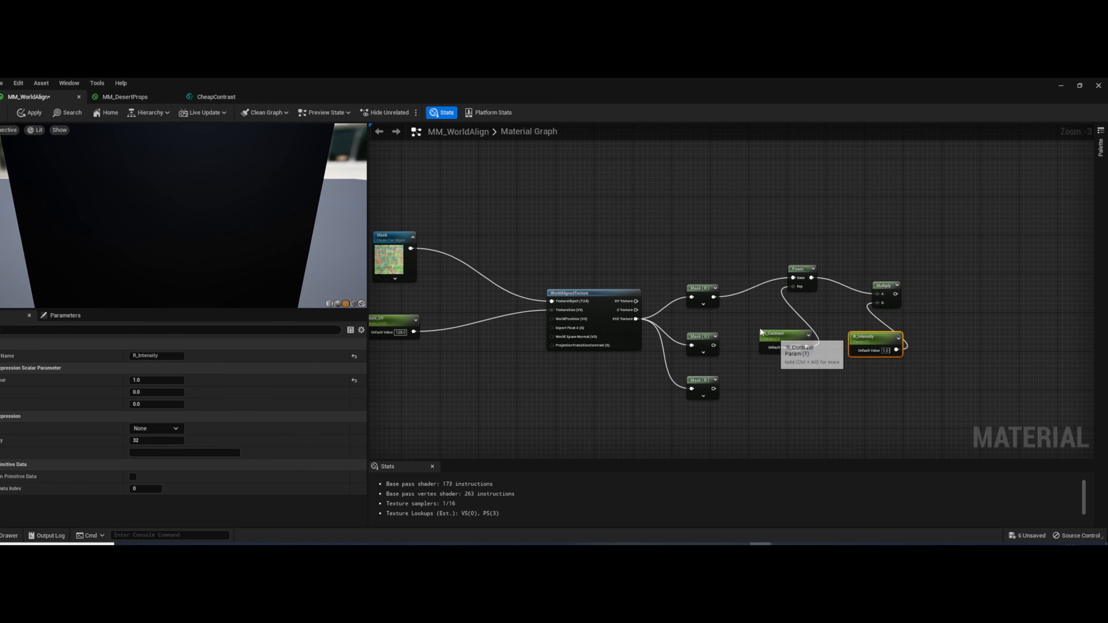
Line up the red Mask, Power and Multiply nodes in one row with R_Contrast and R_Intensity directly beneath them
{"action": "left_click_drag", "start_coordinate": [774, 333], "coordinate": [740, 316]}
{"action": "left_click_drag", "start_coordinate": [871, 336], "coordinate": [821, 317]}
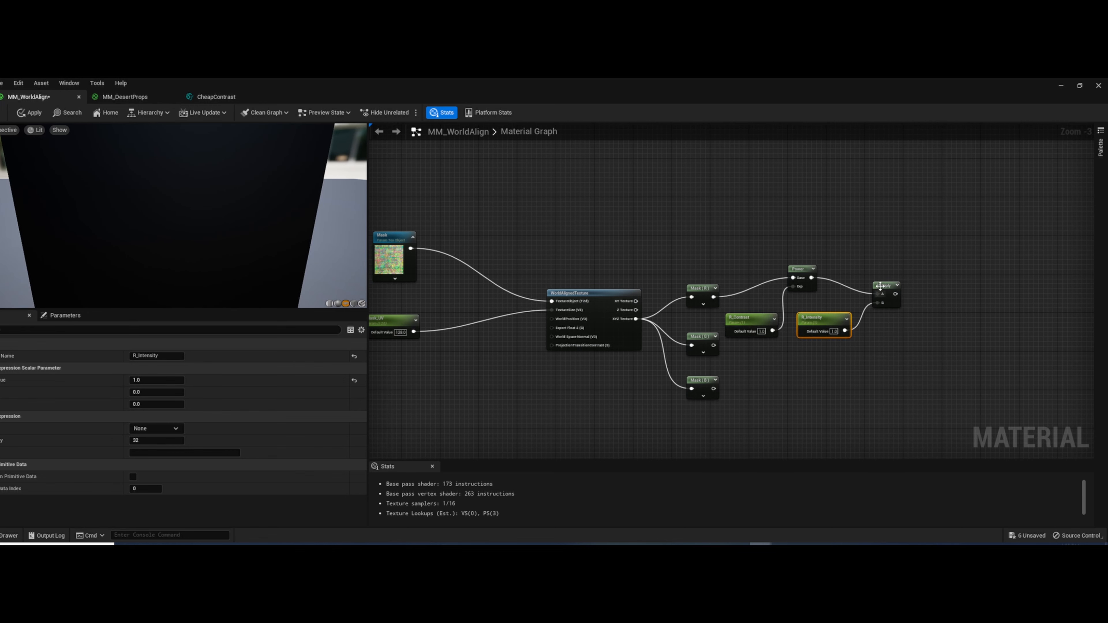
{"action": "left_click_drag", "start_coordinate": [888, 287], "coordinate": [872, 271]}
{"action": "left_click_drag", "start_coordinate": [933, 245], "coordinate": [742, 350]}
{"action": "left_click_drag", "start_coordinate": [699, 287], "coordinate": [689, 243]}
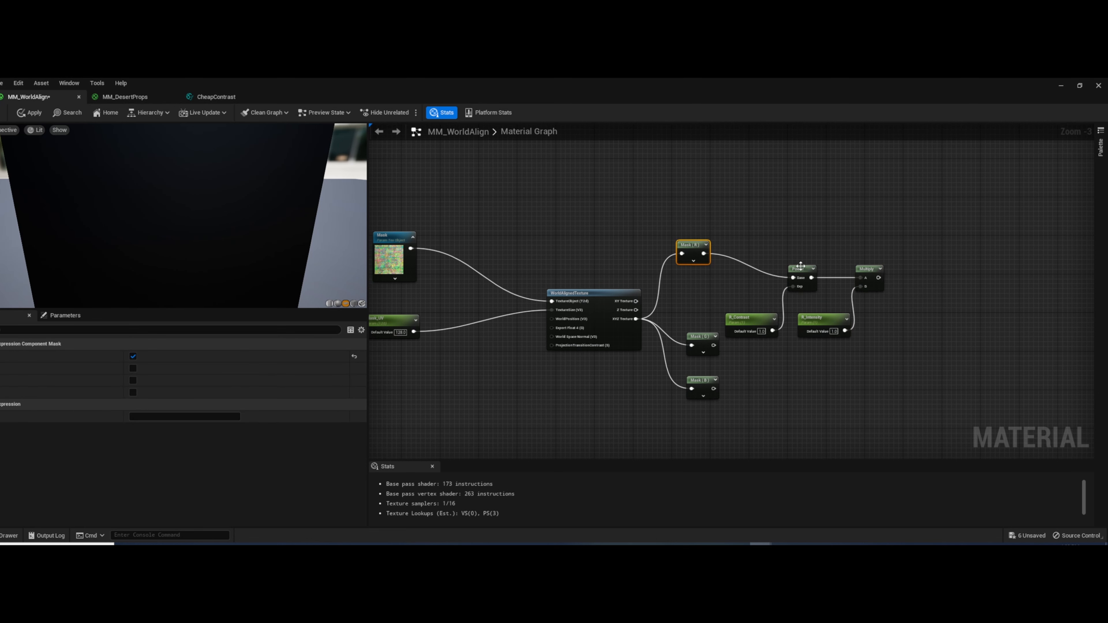
{"action": "left_click_drag", "start_coordinate": [801, 269], "coordinate": [792, 245]}
{"action": "left_click_drag", "start_coordinate": [871, 272], "coordinate": [867, 247]}
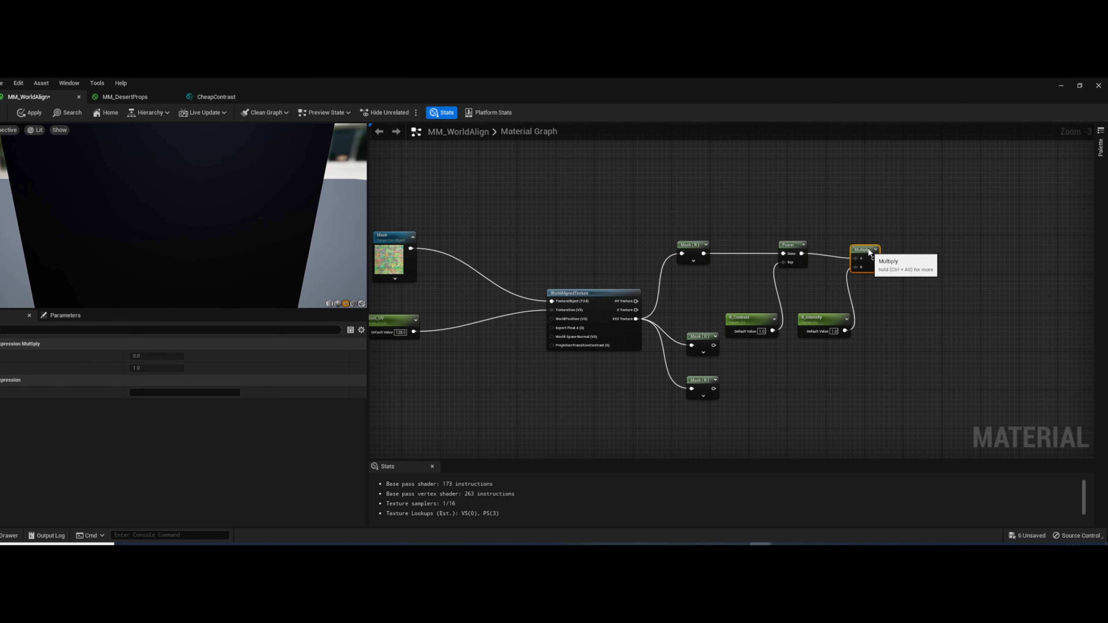
{"action": "left_click_drag", "start_coordinate": [890, 312], "coordinate": [761, 279]}
{"action": "left_click_drag", "start_coordinate": [915, 283], "coordinate": [774, 219]}
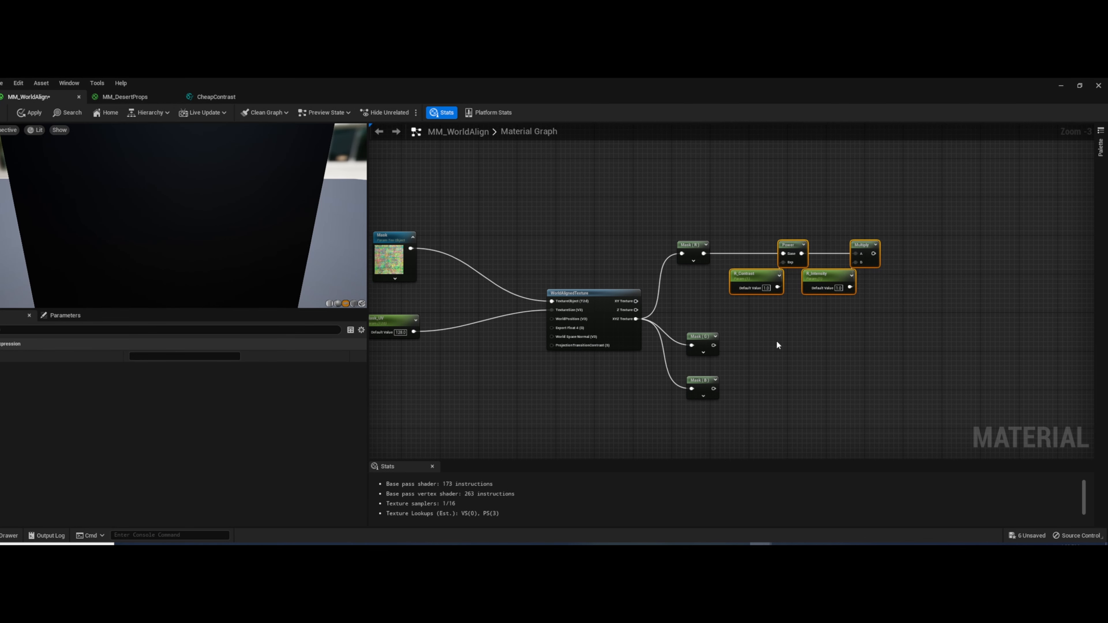
Duplicate the red channel's Power, Multiply and parameter nodes below and connect the green Mask to the copied Power's Base input
{"action": "key", "text": "ctrl+c"}
{"action": "key", "text": "ctrl+v"}
{"action": "left_click_drag", "start_coordinate": [777, 335], "coordinate": [791, 335]}
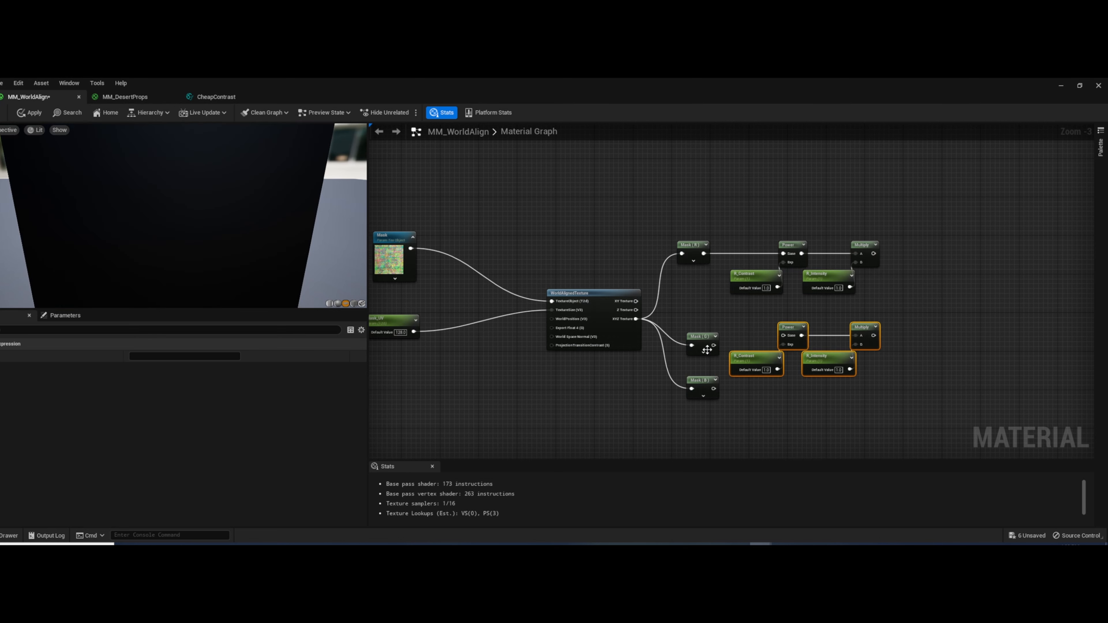
{"action": "left_click_drag", "start_coordinate": [714, 345], "coordinate": [783, 336]}
Rename the two copied parameters in the green channel's row to G_Contrast and G_Intensity
{"action": "left_click", "coordinate": [769, 357]}
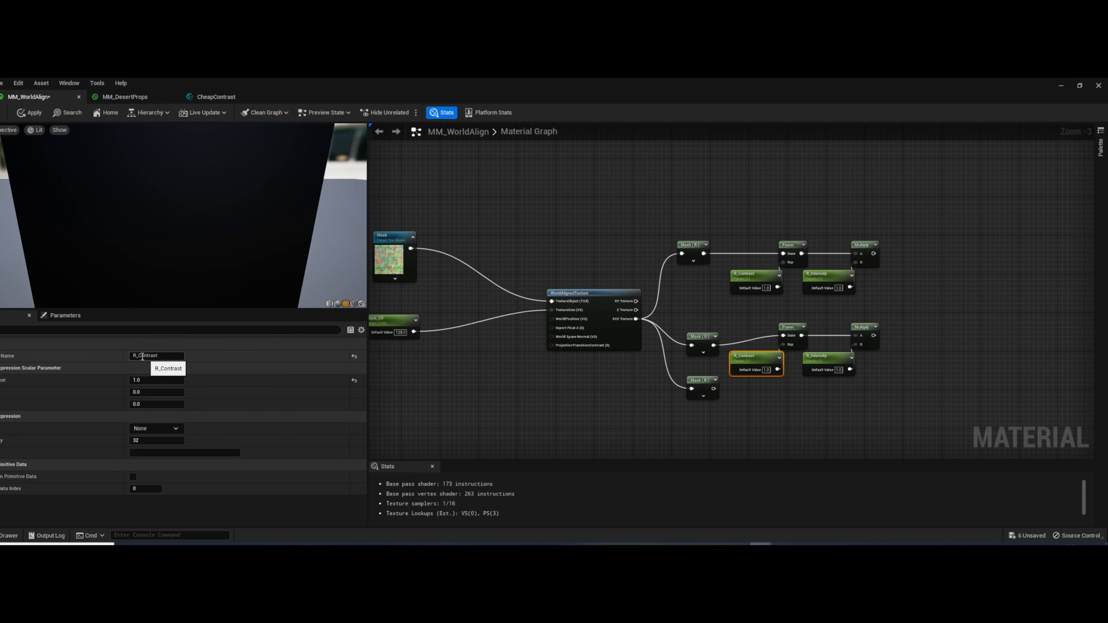
{"action": "left_click", "coordinate": [153, 355]}
{"action": "type", "text": "G"}
{"action": "key", "text": "Return"}
{"action": "left_click", "coordinate": [819, 374]}
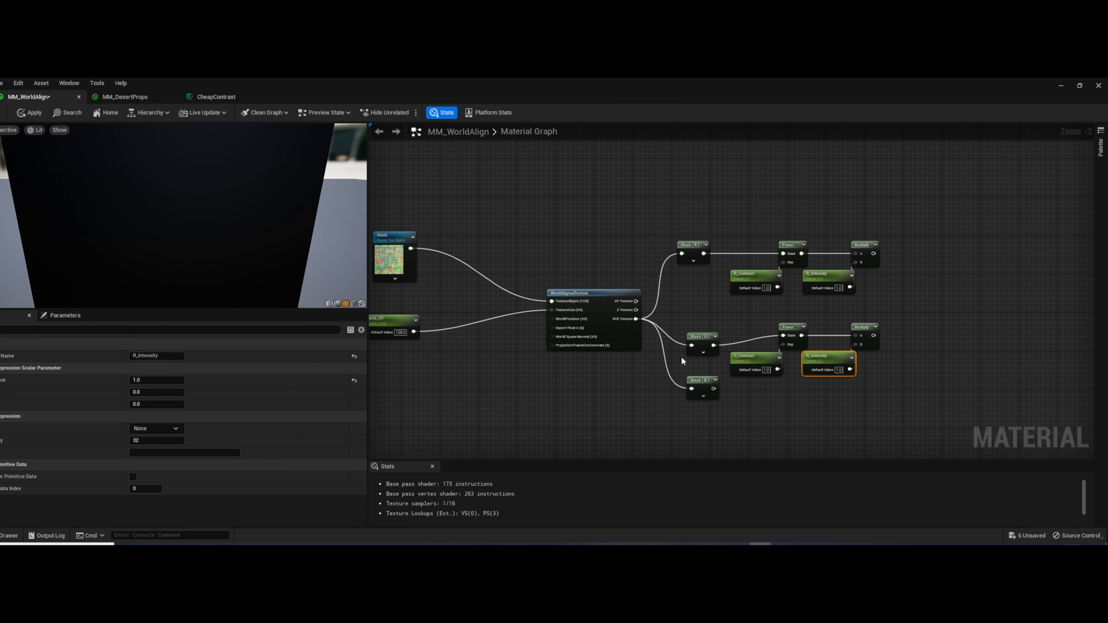
{"action": "left_click_drag", "start_coordinate": [136, 356], "coordinate": [108, 358]}
{"action": "type", "text": "G"}
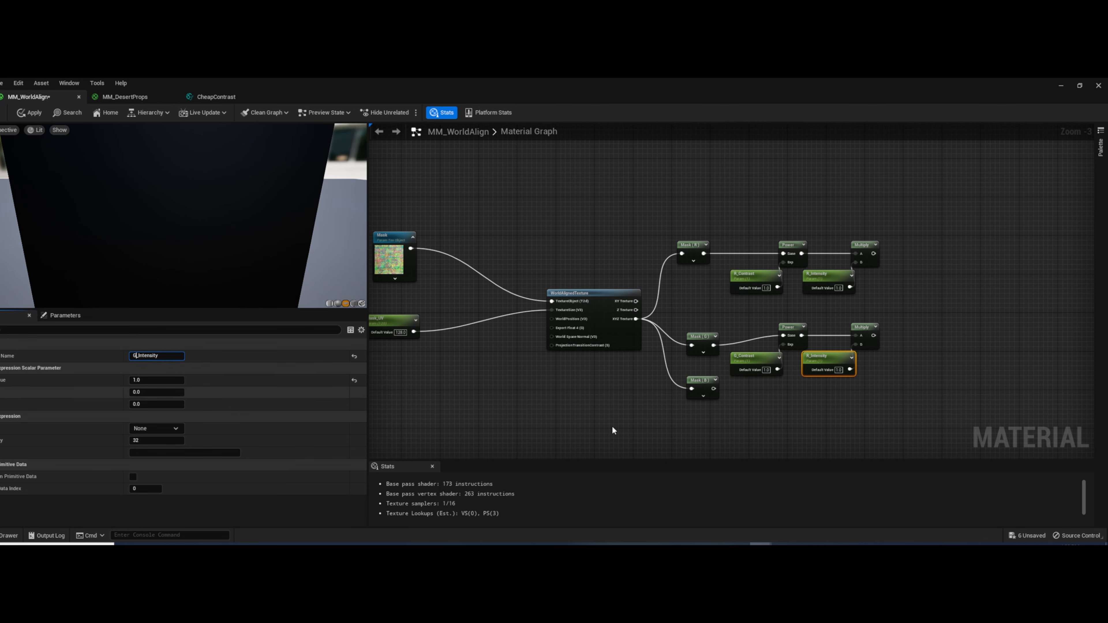
Duplicate the green channel's Power, Multiply and parameter nodes into a third row below
{"action": "left_click_drag", "start_coordinate": [927, 332], "coordinate": [750, 372]}
{"action": "key", "text": "ctrl+c"}
{"action": "key", "text": "ctrl+v"}
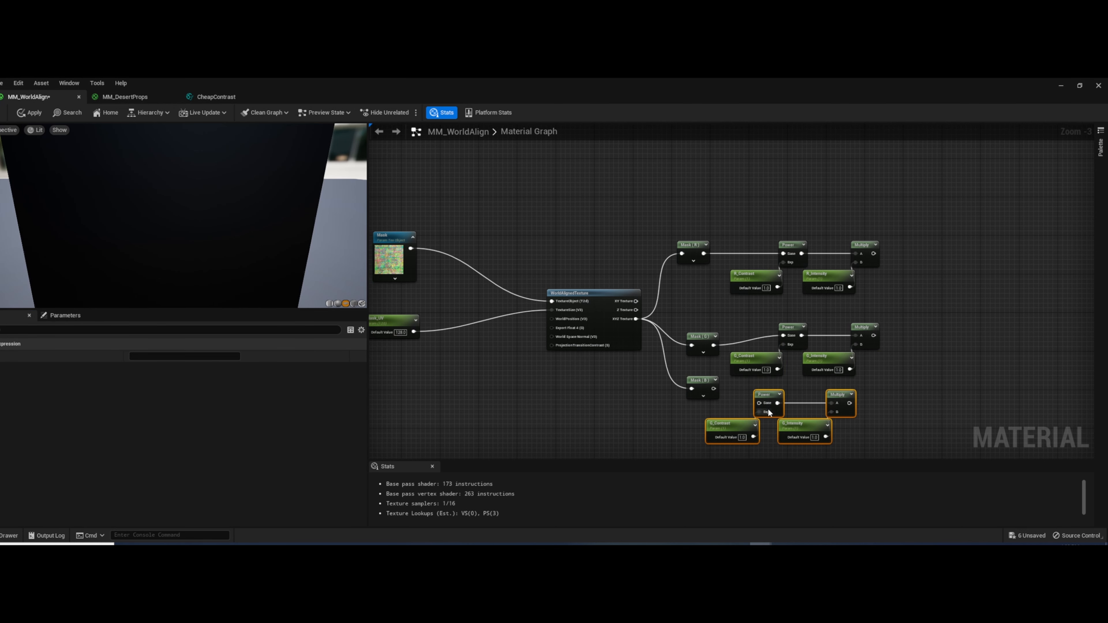
Rename the third row's parameters to B_Contrast and B_Intensity and connect the blue Mask to that row's Power node
{"action": "left_click", "coordinate": [726, 424]}
{"action": "left_click_drag", "start_coordinate": [137, 356], "coordinate": [103, 357]}
{"action": "type", "text": "B_Contrast"}
{"action": "left_click", "coordinate": [789, 429]}
{"action": "type", "text": "B"}
{"action": "left_click", "coordinate": [563, 418]}
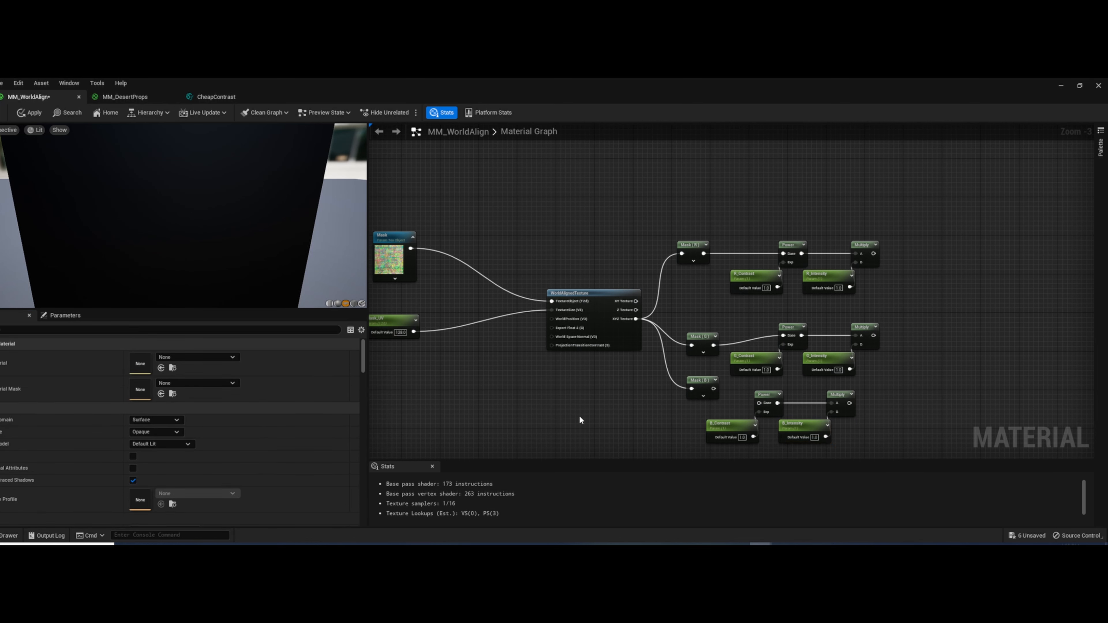
{"action": "left_click_drag", "start_coordinate": [714, 389], "coordinate": [759, 403]}
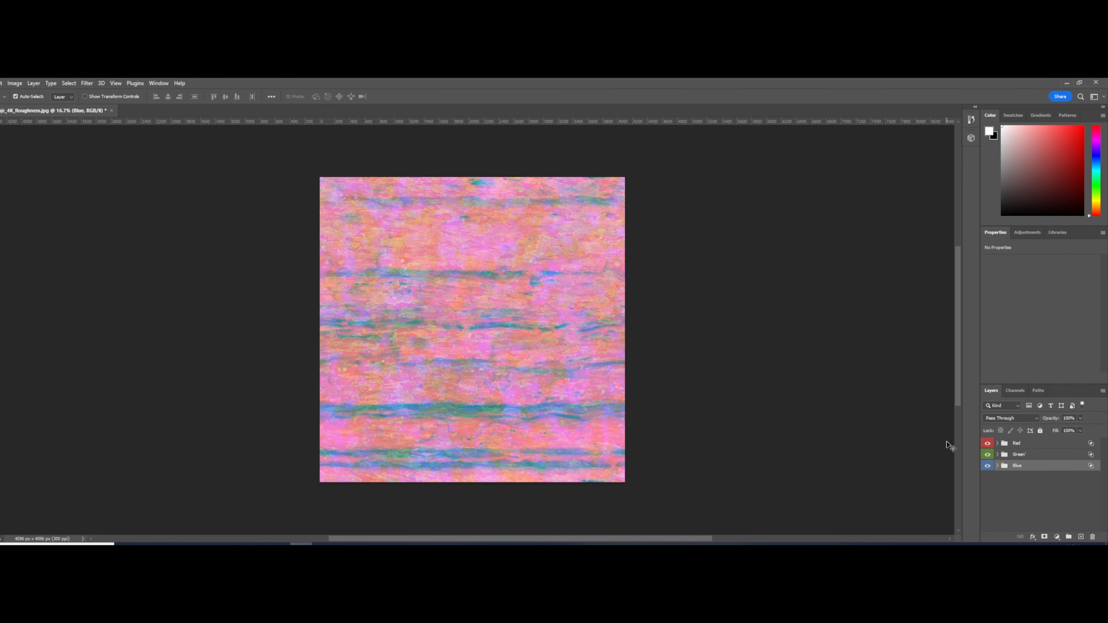
Switch to Photoshop and hide the Blue and Green layer groups to view the Red group's texture alone
{"action": "left_click", "coordinate": [988, 466]}
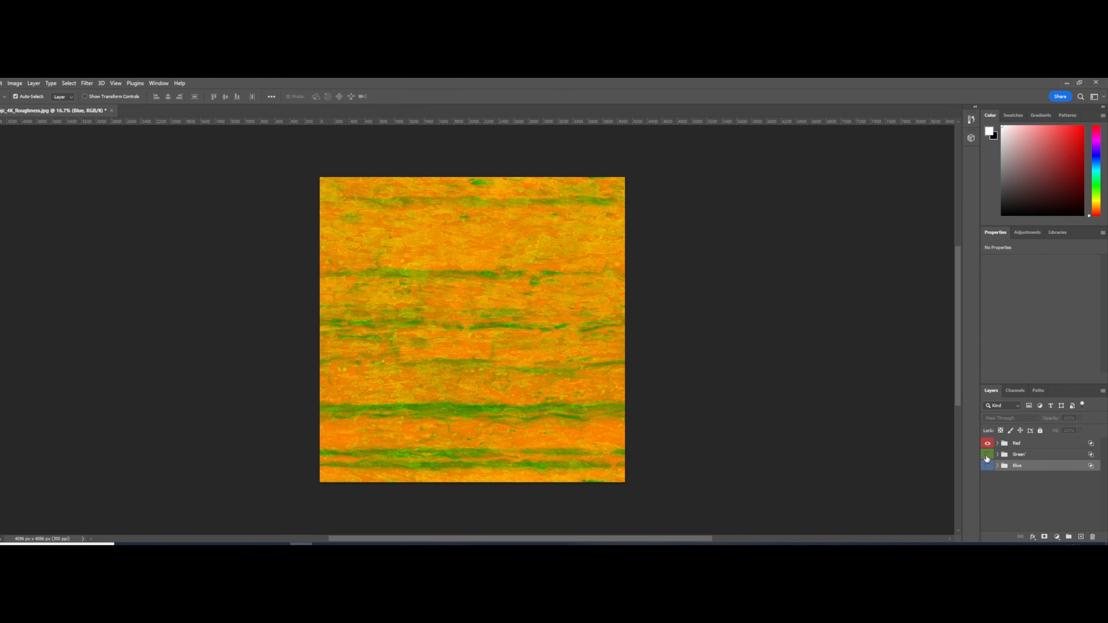
{"action": "left_click", "coordinate": [987, 455]}
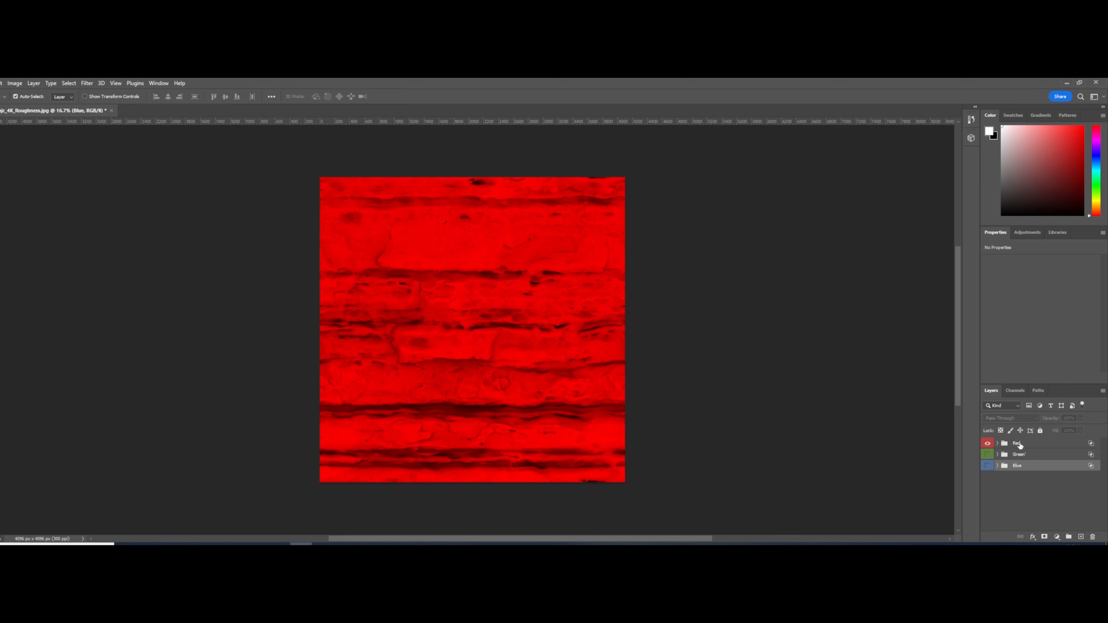
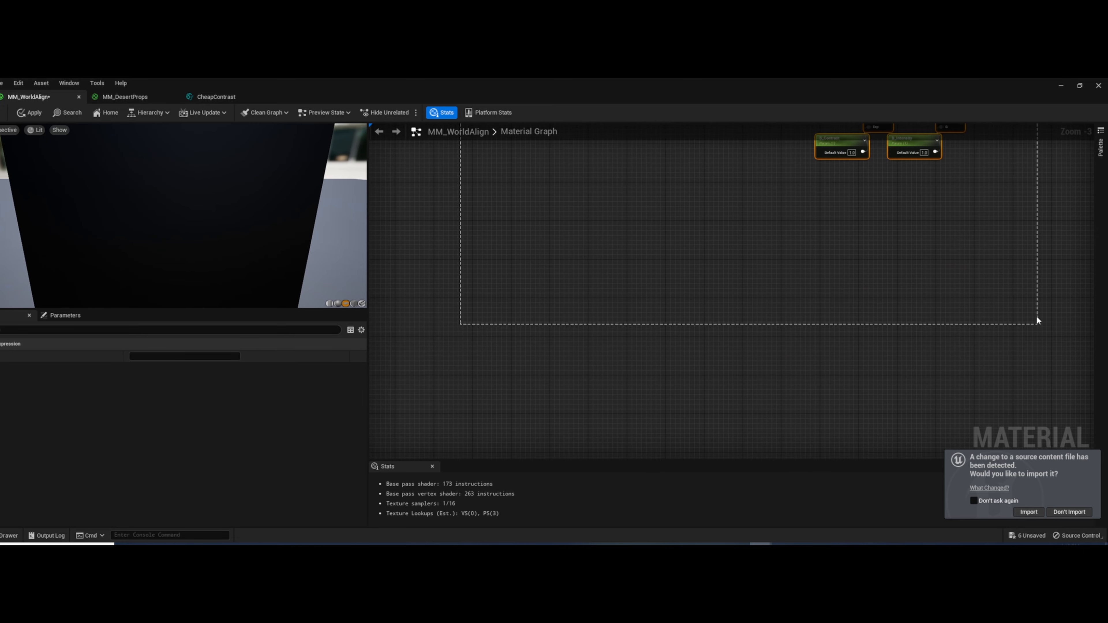
In the Unreal material graph, select all six contrast and intensity parameters plus Mask_UV and assign them to the Mask group
{"action": "right_click_drag", "start_coordinate": [837, 297], "coordinate": [821, 446]}
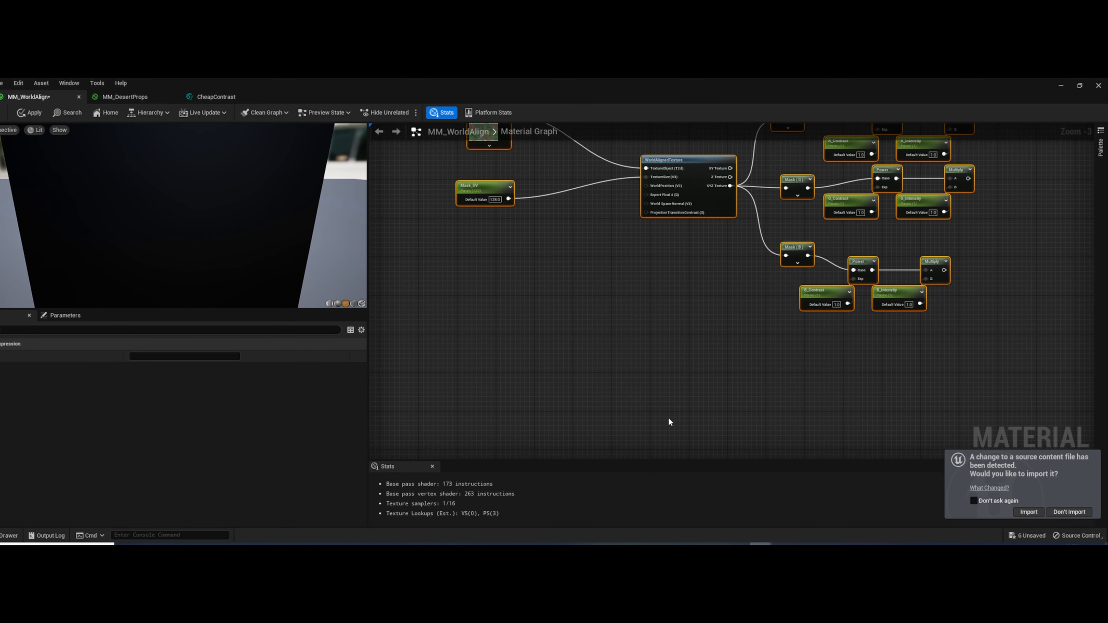
{"action": "right_click_drag", "start_coordinate": [634, 379], "coordinate": [580, 441]}
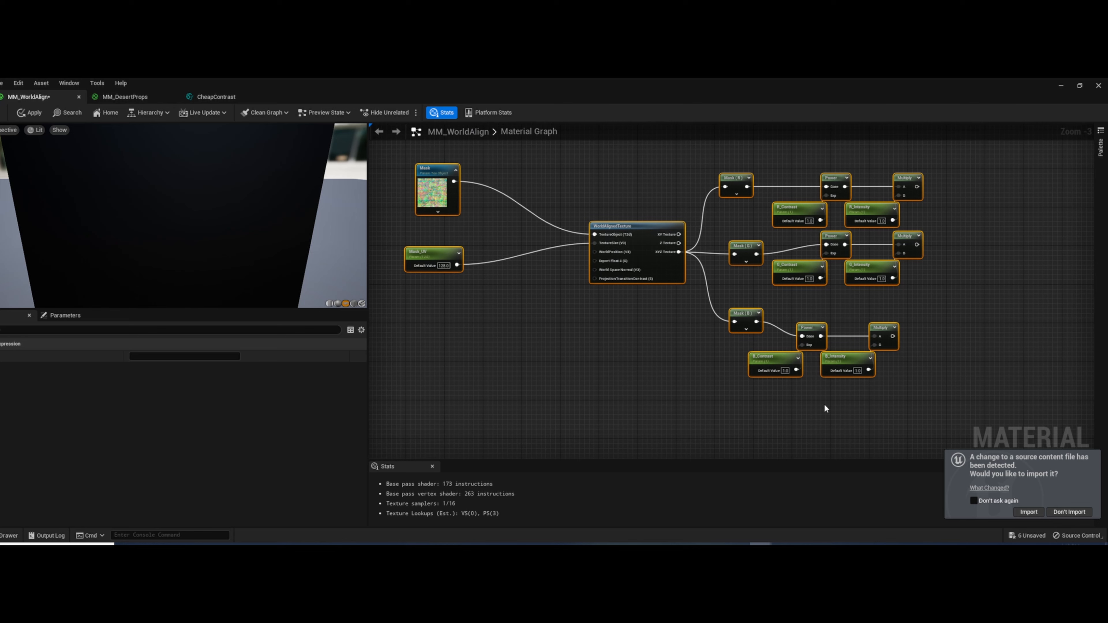
{"action": "left_click", "coordinate": [830, 357]}
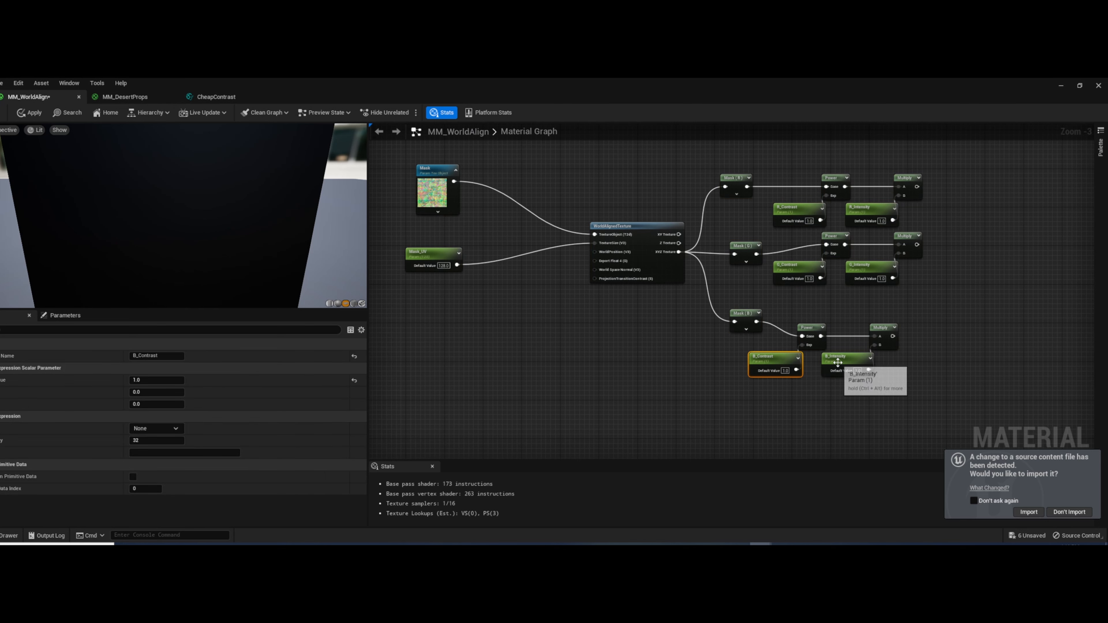
{"action": "left_click", "coordinate": [773, 358], "text": "ctrl"}
{"action": "left_click", "coordinate": [797, 266], "text": "ctrl"}
{"action": "left_click", "coordinate": [871, 266], "text": "ctrl"}
{"action": "left_click", "coordinate": [863, 208], "text": "ctrl"}
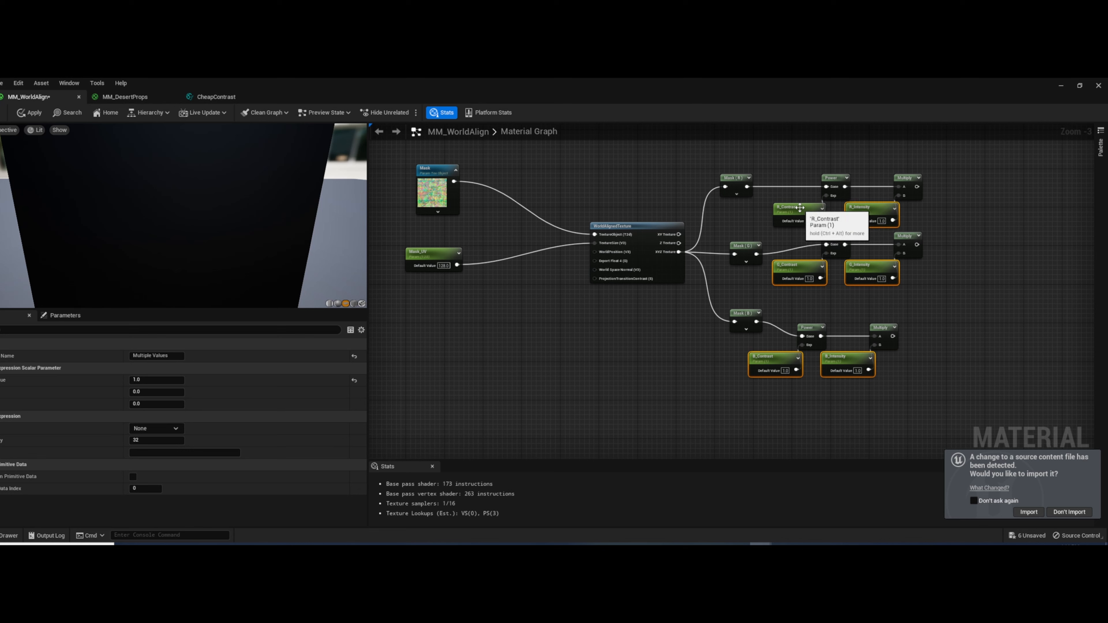
{"action": "left_click", "coordinate": [800, 208], "text": "ctrl"}
{"action": "left_click", "coordinate": [427, 256], "text": "ctrl"}
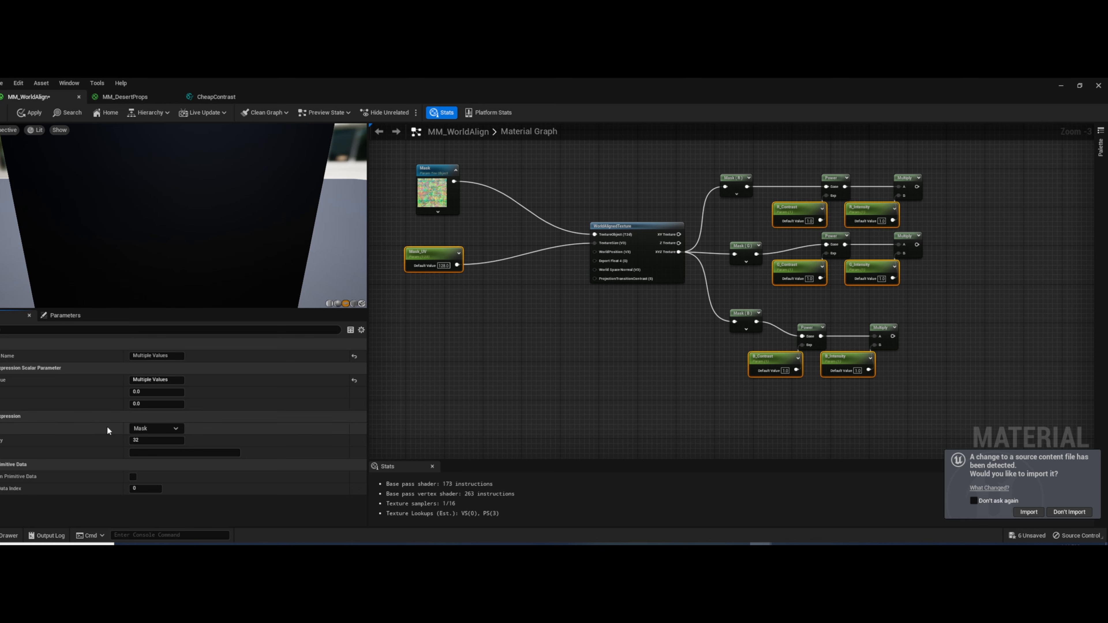
Set the group of the Mask texture parameter to Mask
{"action": "left_click", "coordinate": [422, 171]}
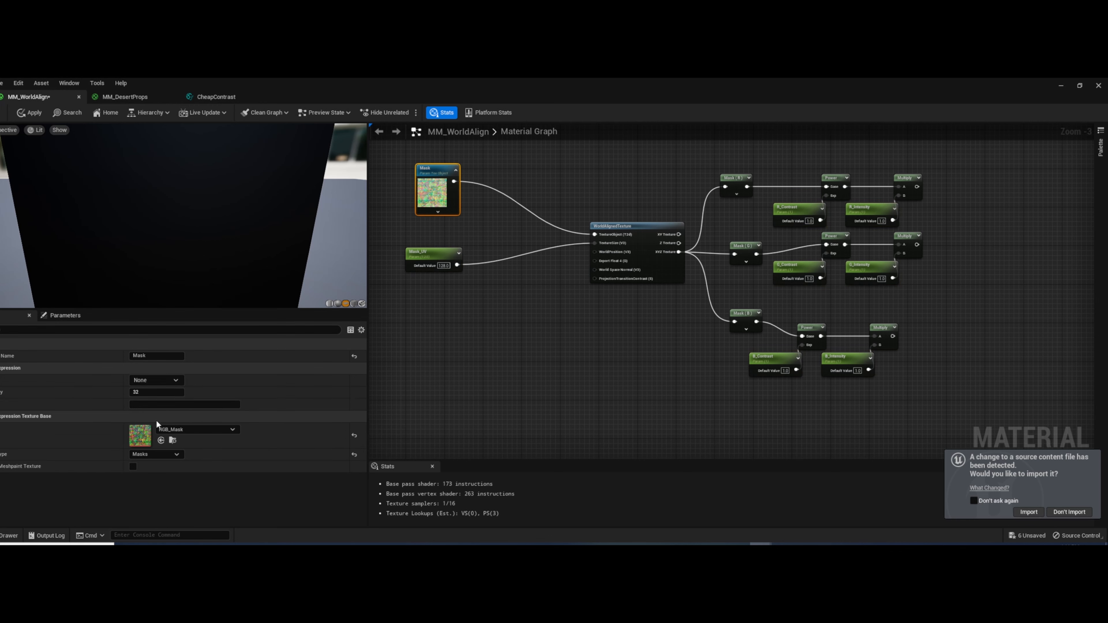
{"action": "left_click", "coordinate": [177, 380]}
{"action": "left_click", "coordinate": [148, 390]}
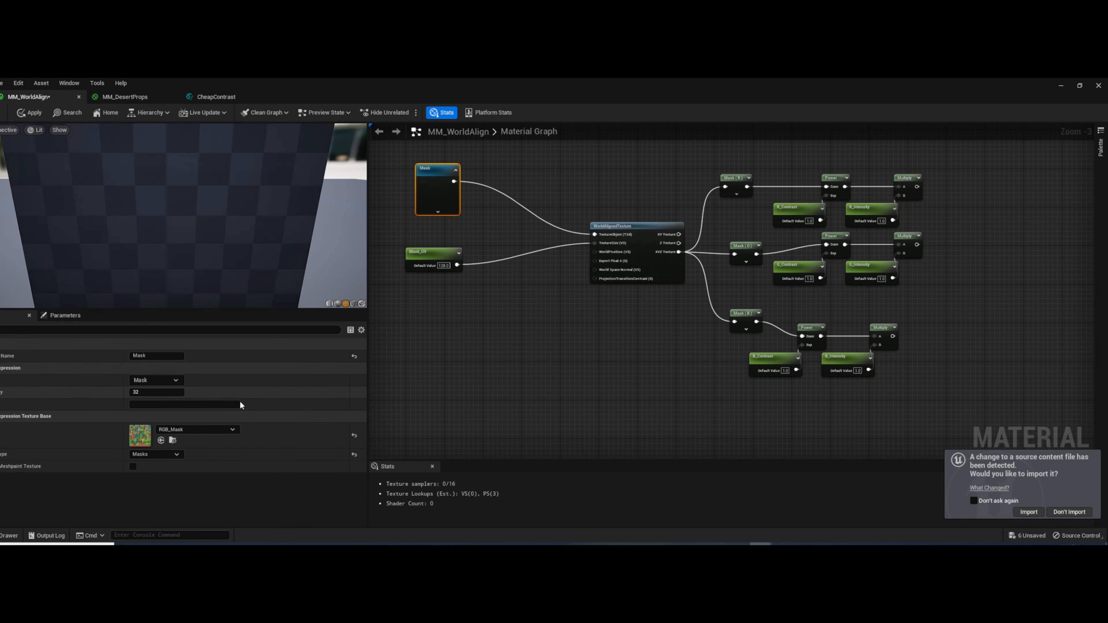
Move the blue channel's Mask, Power, Multiply and parameter nodes up closer beneath the green channel's row
{"action": "right_click_drag", "start_coordinate": [599, 354], "coordinate": [584, 398]}
{"action": "scroll", "coordinate": [584, 398], "scroll_direction": "down", "scroll_amount": 2}
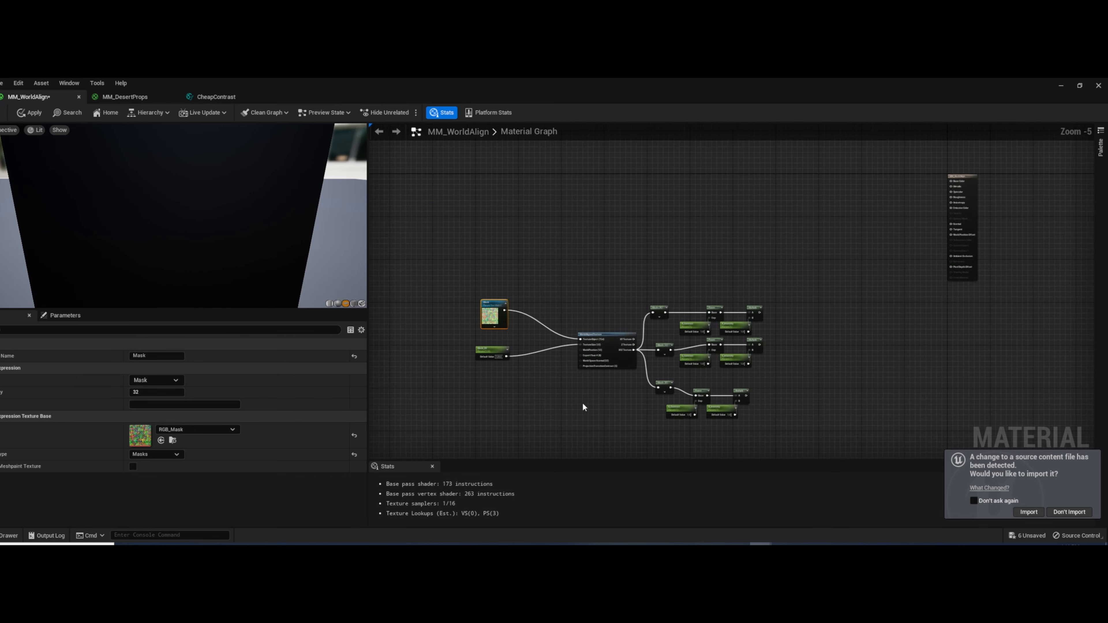
{"action": "scroll", "coordinate": [584, 407], "scroll_direction": "up", "scroll_amount": 1}
{"action": "left_click_drag", "start_coordinate": [849, 377], "coordinate": [669, 421]}
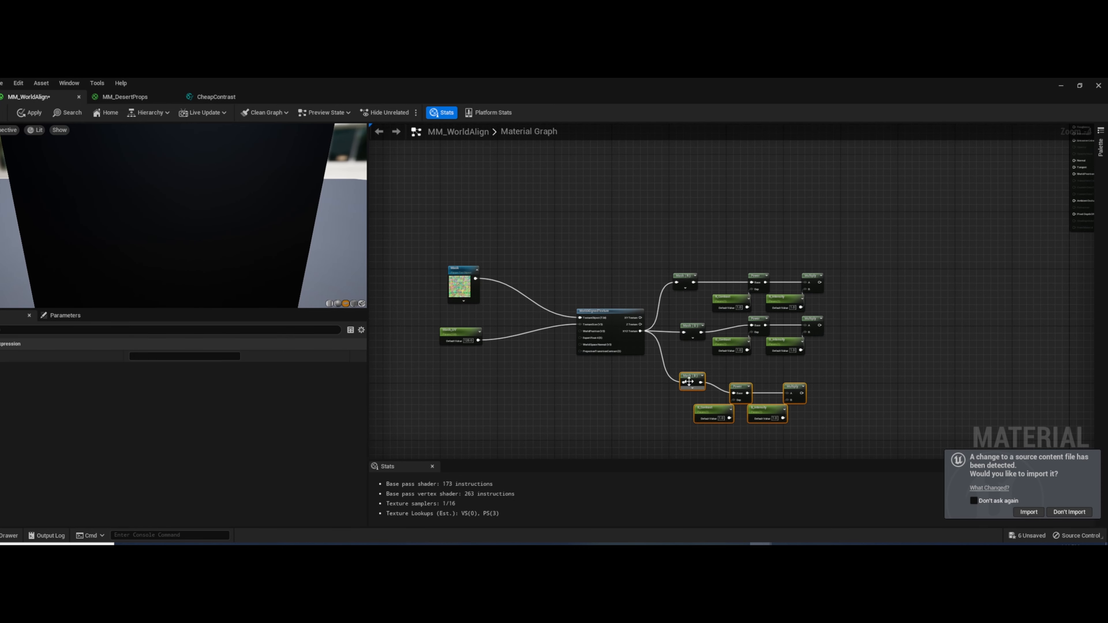
{"action": "left_click_drag", "start_coordinate": [687, 379], "coordinate": [696, 361]}
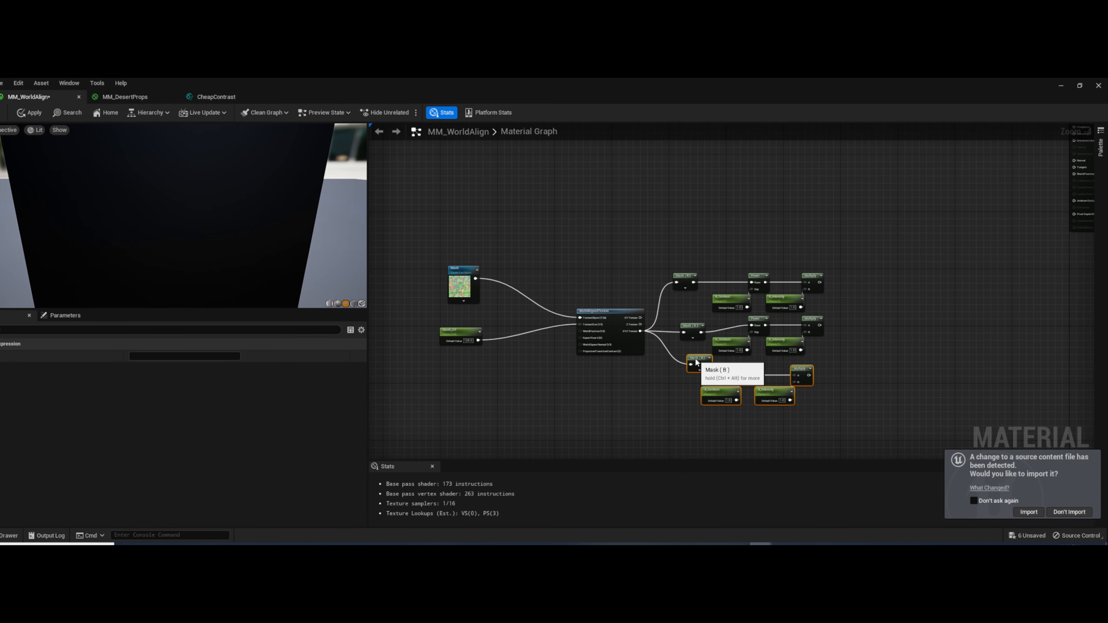
Move the MM_WorldAlign result node farther from the mask nodes and enable Use Material Attributes for the material
{"action": "right_click_drag", "start_coordinate": [906, 358], "coordinate": [794, 422]}
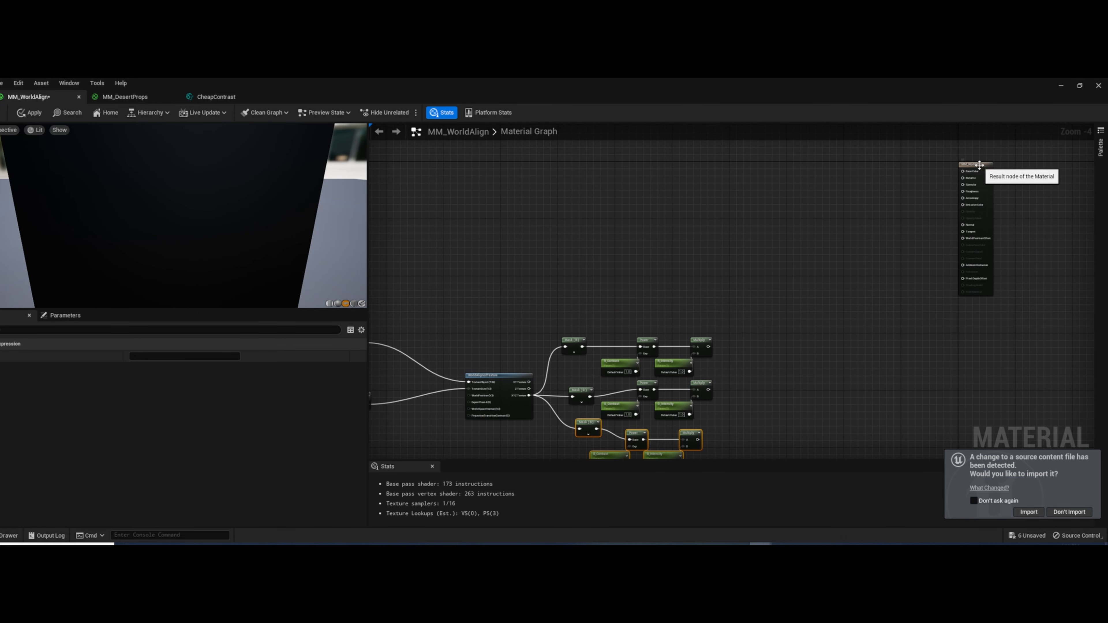
{"action": "left_click_drag", "start_coordinate": [981, 164], "coordinate": [1029, 205]}
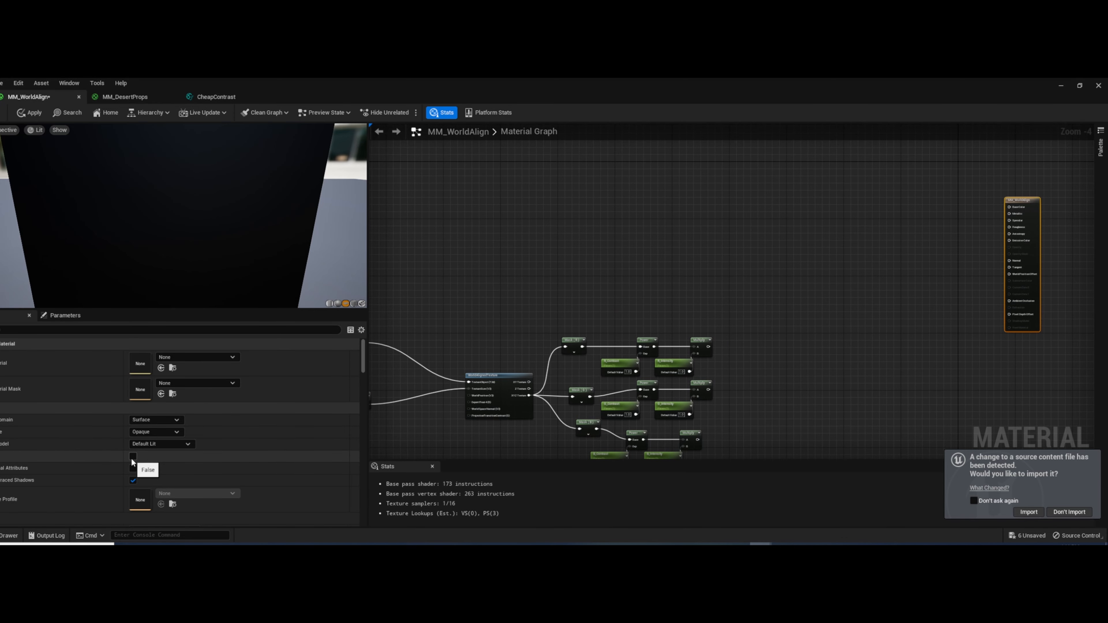
{"action": "left_click", "coordinate": [133, 469]}
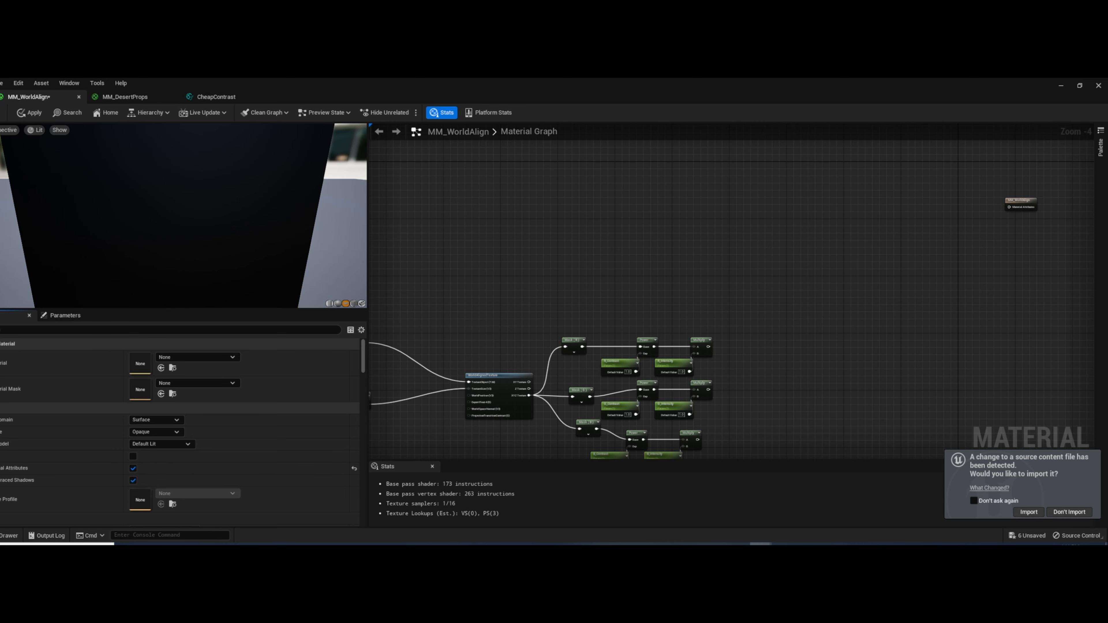
{"action": "scroll", "coordinate": [958, 229], "scroll_direction": "up", "scroll_amount": 2}
{"action": "right_click_drag", "start_coordinate": [959, 229], "coordinate": [809, 272]}
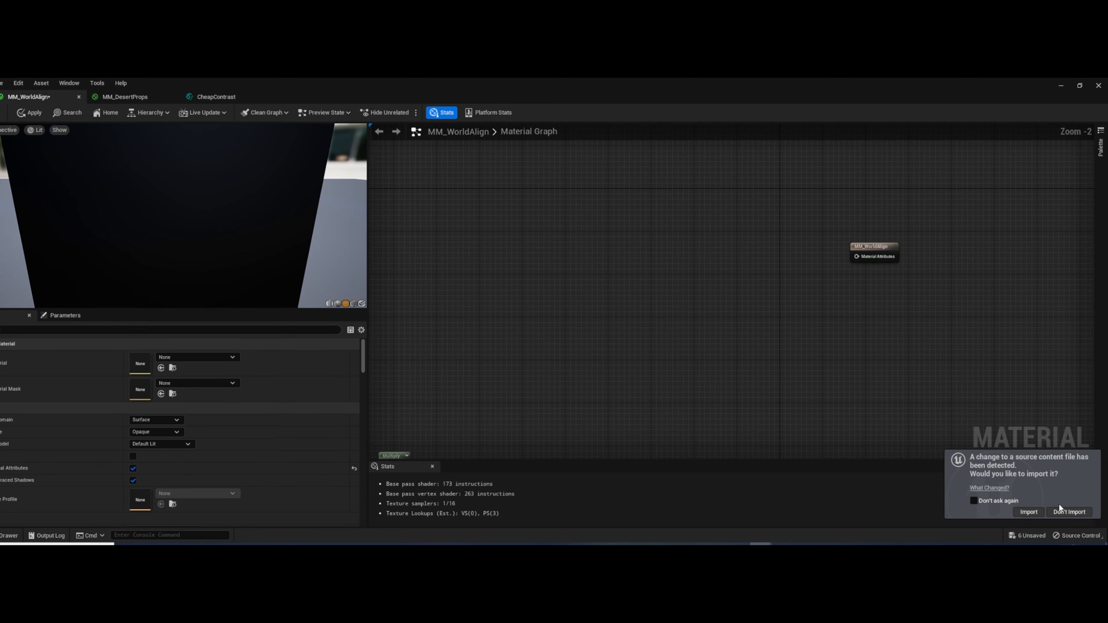
Add a MatLayerBlend_TenLayerBlend node and connect its Blended Material output to the Material Attributes input of the MM_WorldAlign result node
{"action": "left_click_drag", "start_coordinate": [852, 256], "coordinate": [742, 313]}
{"action": "scroll", "coordinate": [652, 258], "scroll_direction": "down", "scroll_amount": 2}
{"action": "right_click_drag", "start_coordinate": [662, 314], "coordinate": [774, 290]}
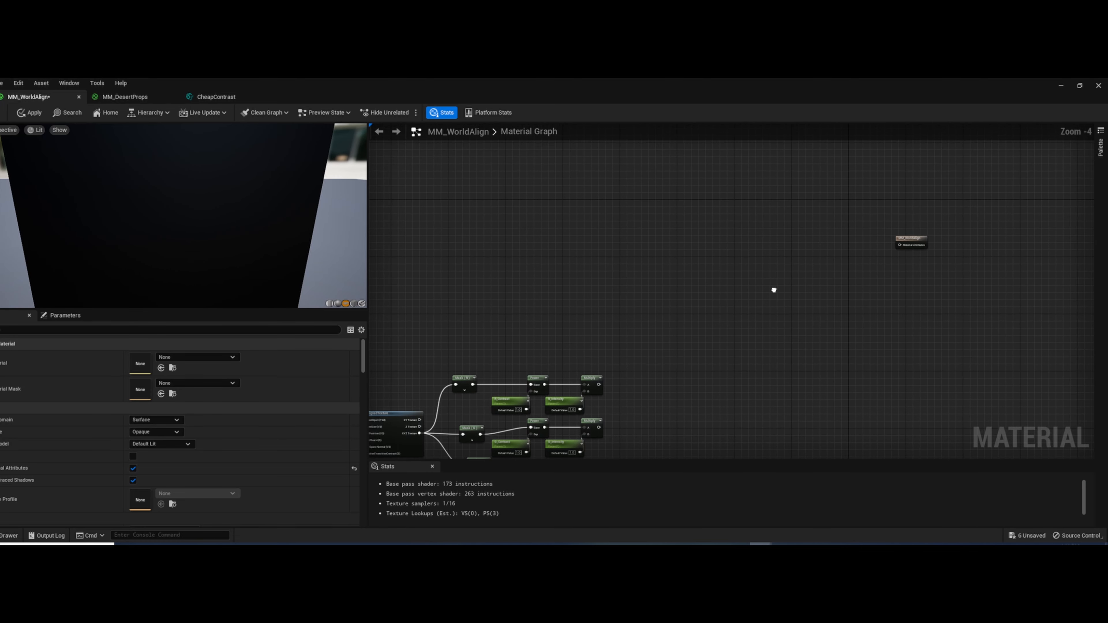
{"action": "right_click", "coordinate": [734, 249]}
{"action": "type", "text": "tenlayer"}
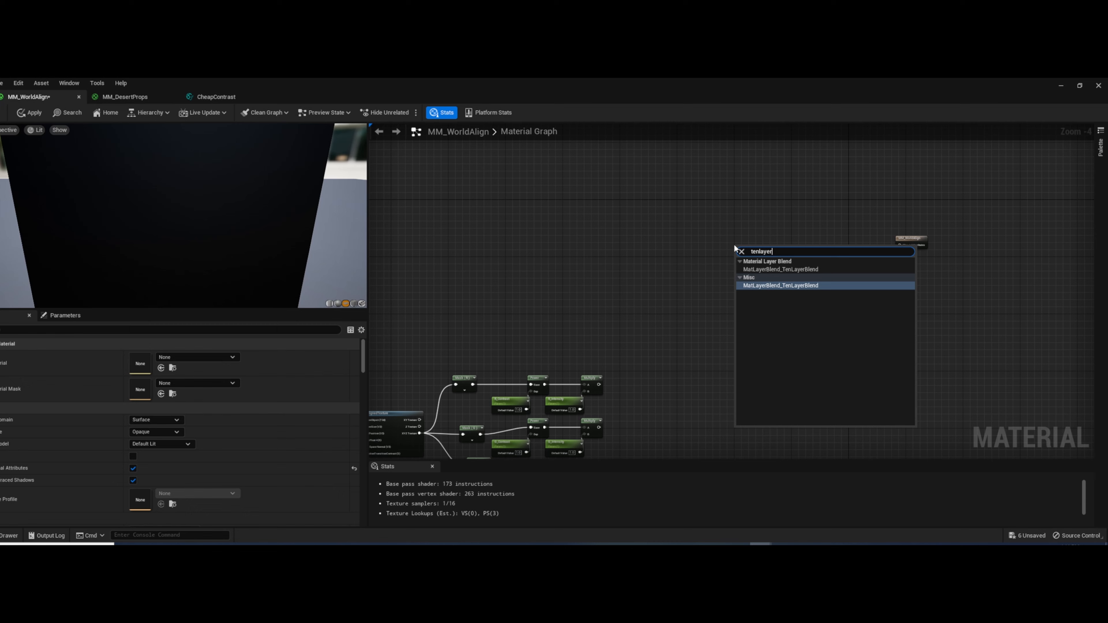
{"action": "key", "text": "Return"}
{"action": "left_click_drag", "start_coordinate": [791, 254], "coordinate": [874, 252]}
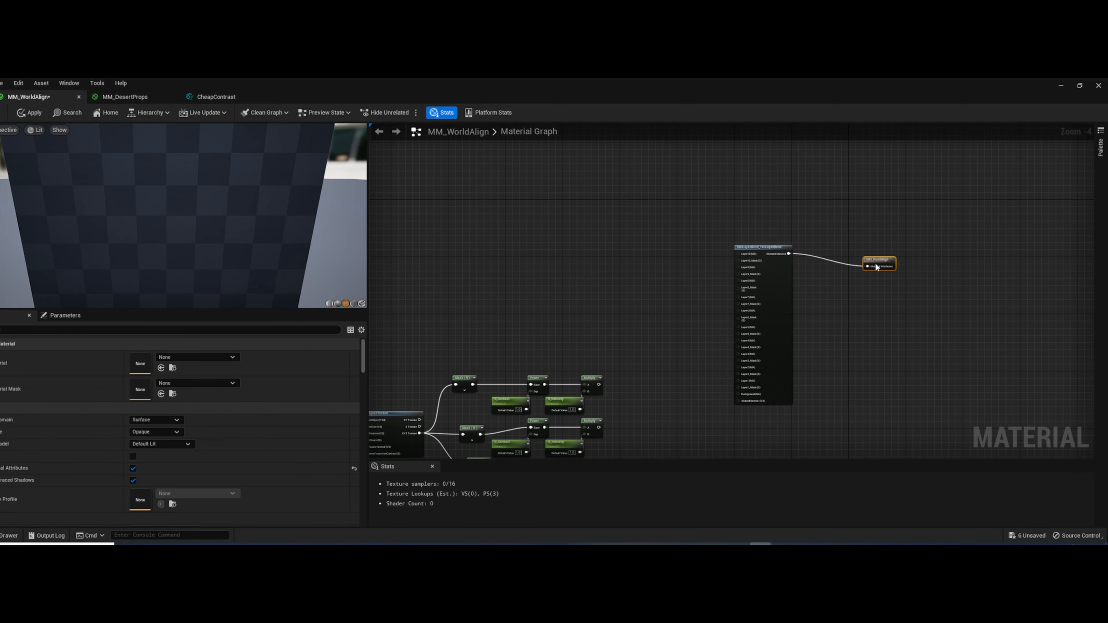
Connect the red, green and blue Multiply outputs to Layer1_Mask, Layer2_Mask and Layer3_Mask of the ten-layer blend node
{"action": "scroll", "coordinate": [699, 324], "scroll_direction": "up", "scroll_amount": 1}
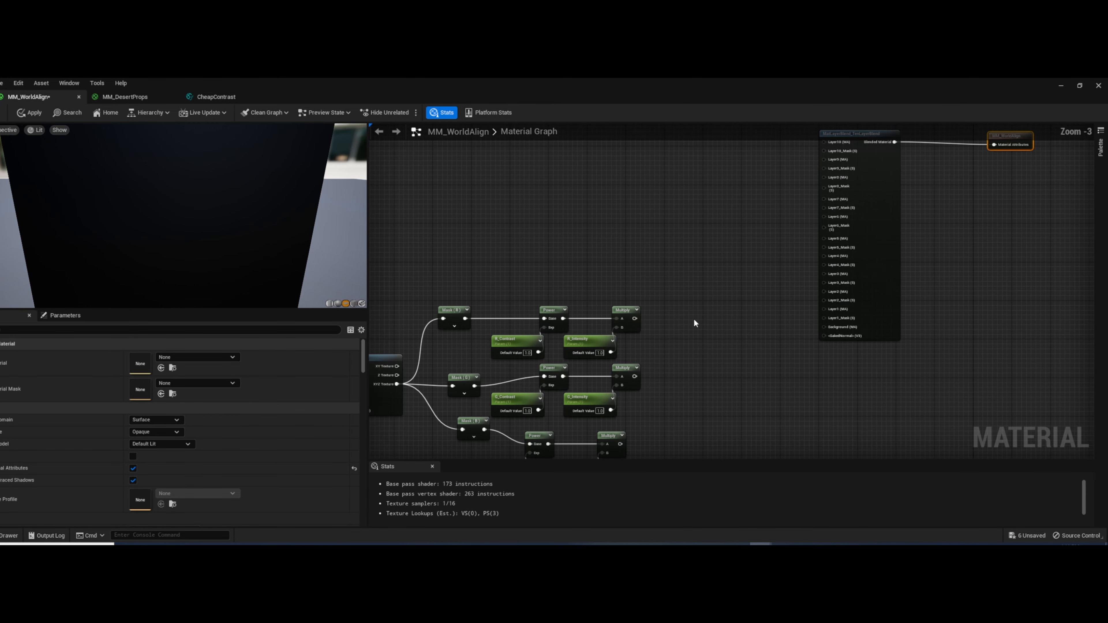
{"action": "left_click_drag", "start_coordinate": [635, 319], "coordinate": [829, 320]}
{"action": "left_click_drag", "start_coordinate": [634, 376], "coordinate": [831, 301]}
{"action": "left_click_drag", "start_coordinate": [620, 444], "coordinate": [832, 280]}
{"action": "scroll", "coordinate": [937, 293], "scroll_direction": "up", "scroll_amount": 2}
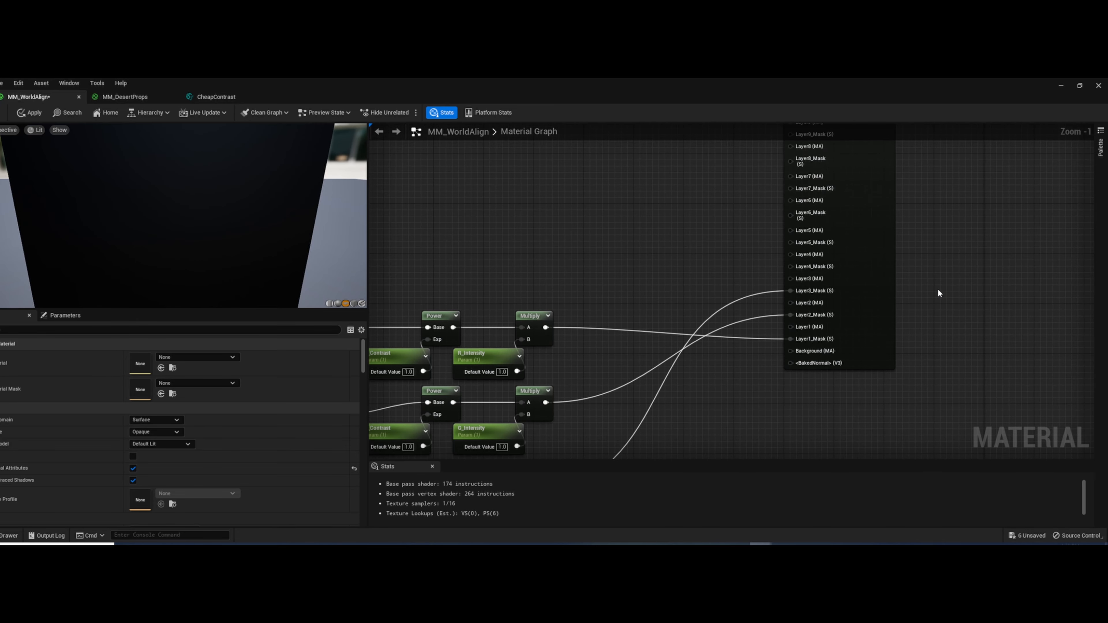
{"action": "scroll", "coordinate": [939, 293], "scroll_direction": "up", "scroll_amount": 1}
{"action": "right_click_drag", "start_coordinate": [929, 315], "coordinate": [901, 308]}
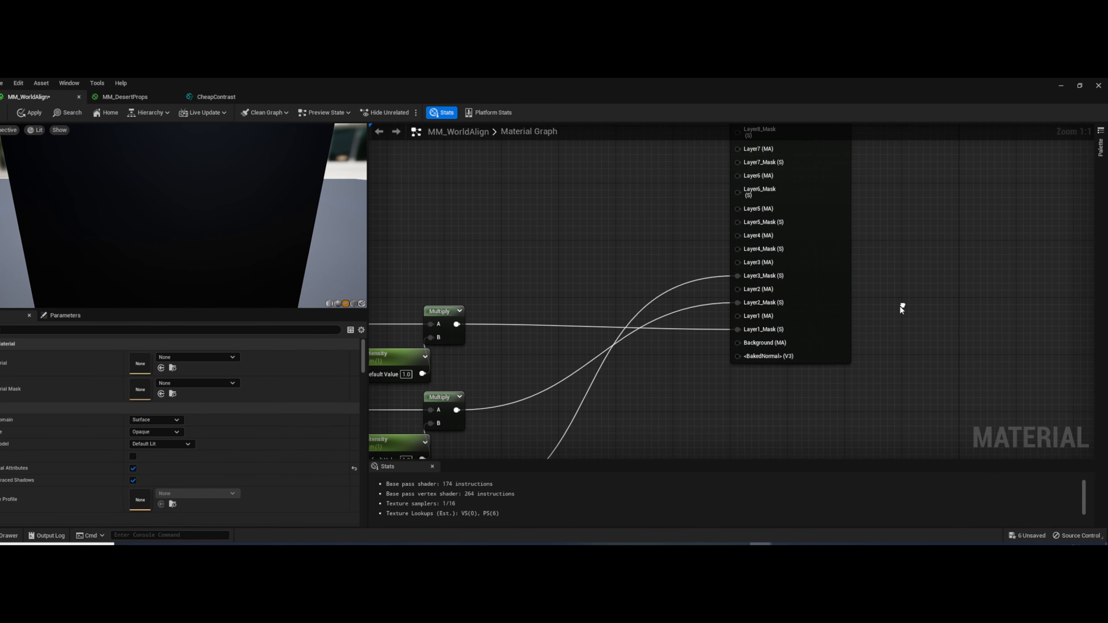
{"action": "mouse_move", "coordinate": [764, 361]}
{"action": "right_click_drag", "start_coordinate": [925, 325], "coordinate": [917, 371]}
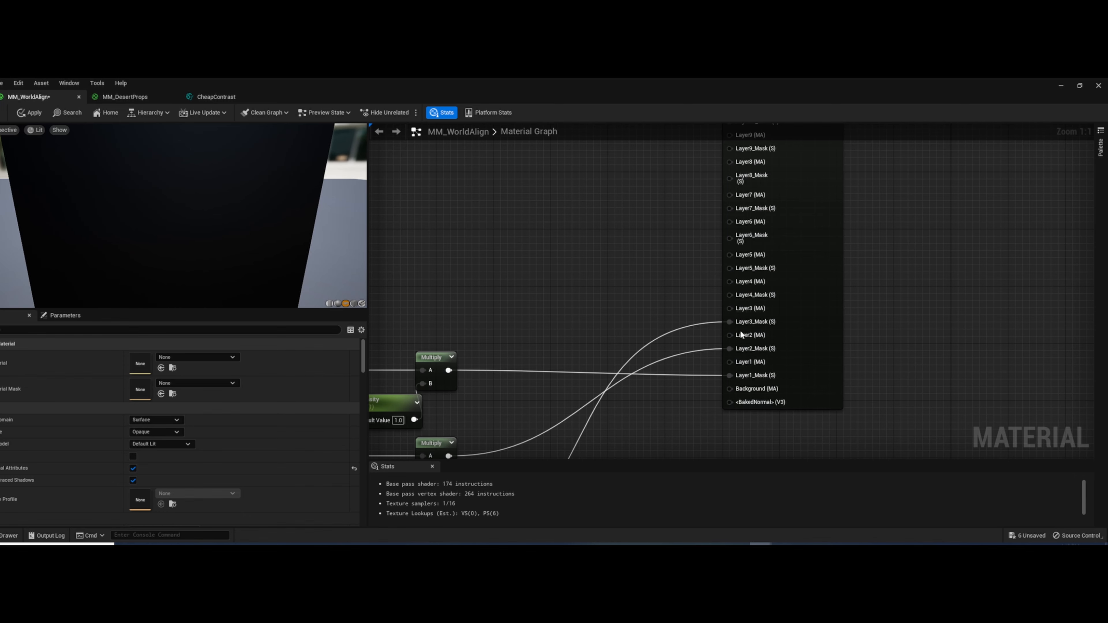
Open the MatLayerBlend_TenLayerBlend function and examine how its layer and mask inputs feed the chained blend nodes
{"action": "right_click_drag", "start_coordinate": [977, 272], "coordinate": [969, 376]}
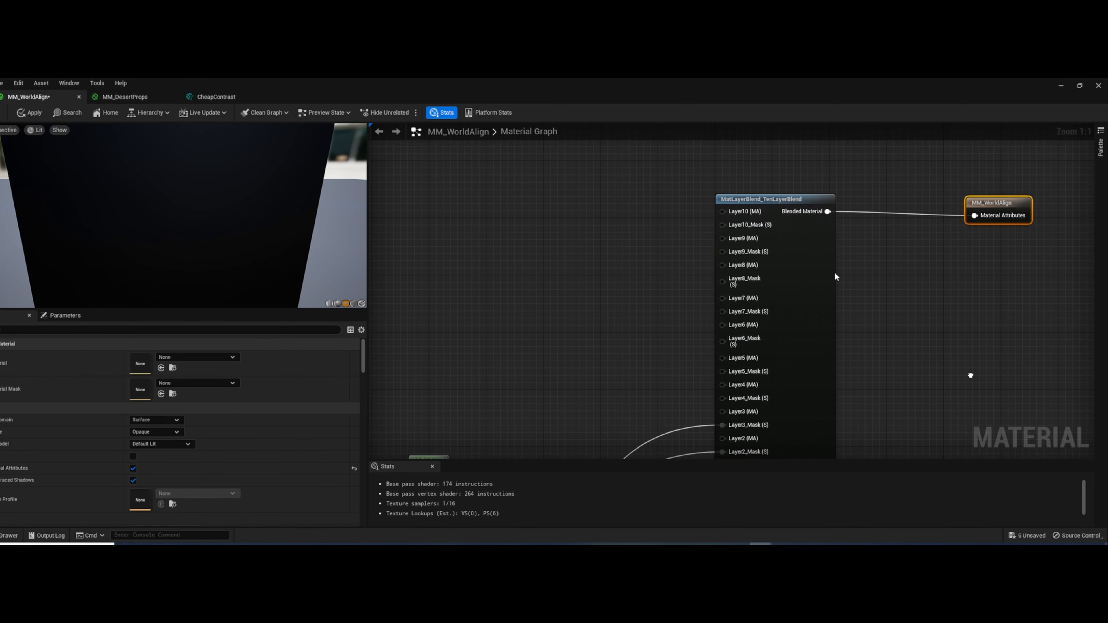
{"action": "left_click", "coordinate": [778, 201]}
{"action": "double_click", "coordinate": [778, 201]}
{"action": "scroll", "coordinate": [725, 292], "scroll_direction": "down", "scroll_amount": 5}
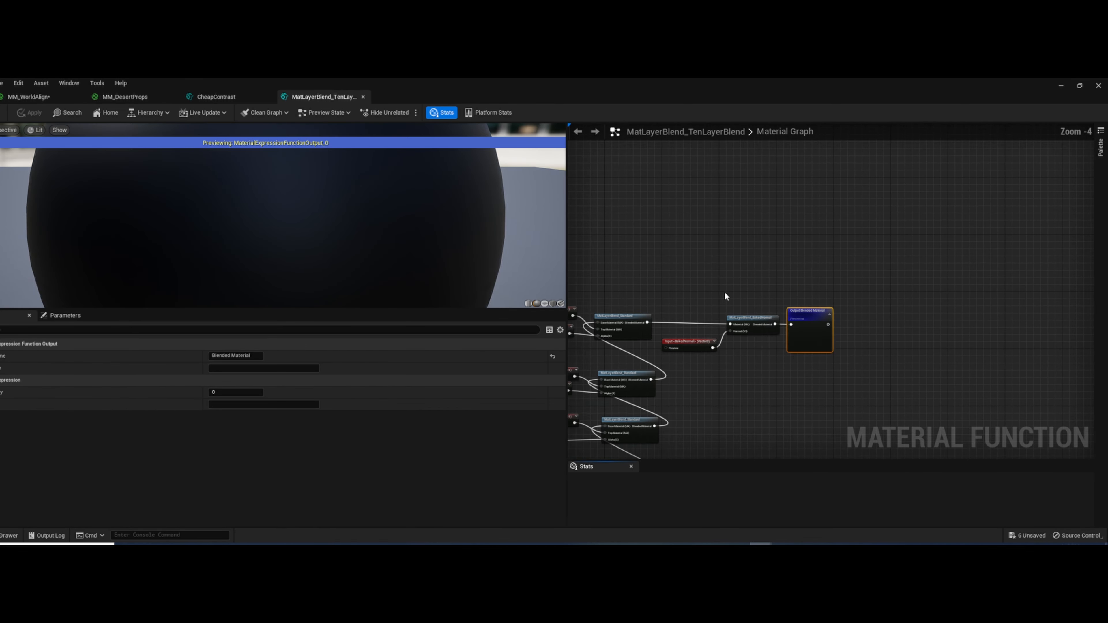
{"action": "right_click_drag", "start_coordinate": [715, 268], "coordinate": [963, 114]}
{"action": "scroll", "coordinate": [700, 327], "scroll_direction": "down", "scroll_amount": 2}
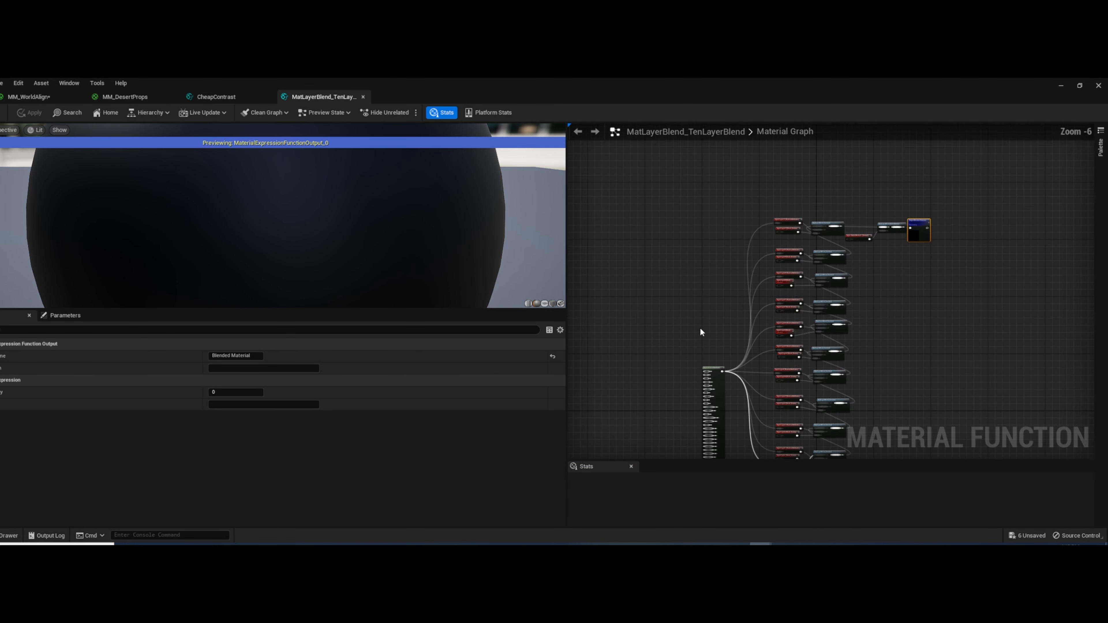
{"action": "right_click_drag", "start_coordinate": [704, 322], "coordinate": [626, 336]}
{"action": "scroll", "coordinate": [726, 261], "scroll_direction": "up", "scroll_amount": 4}
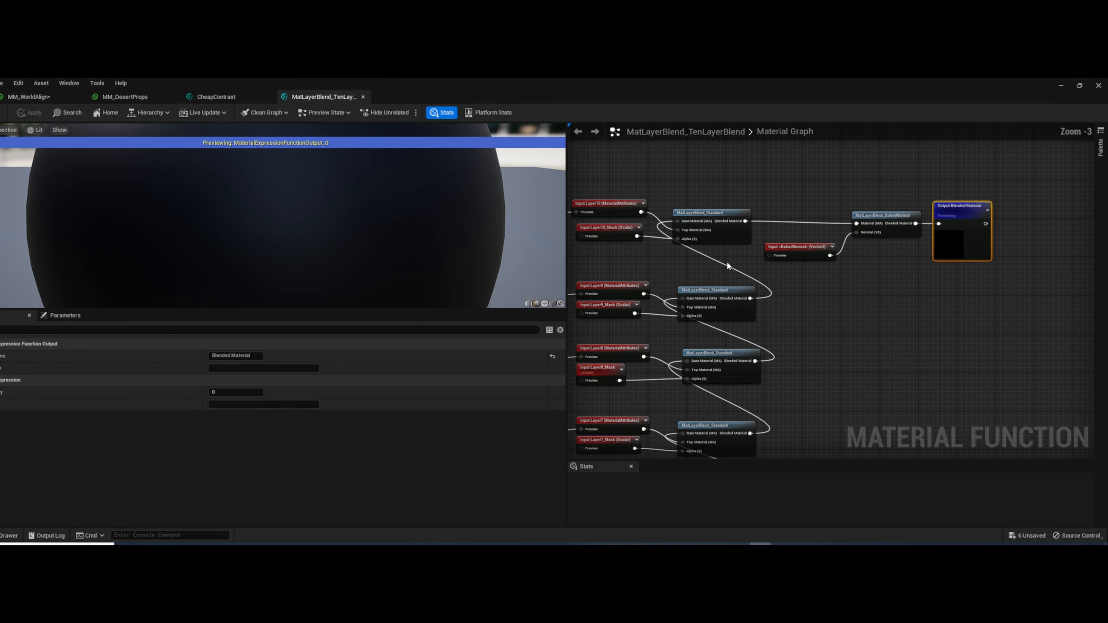
Open the nested MatLayerBlend_Standard function and examine how its Lerp nodes blend the base and top material attributes by alpha
{"action": "double_click", "coordinate": [715, 214]}
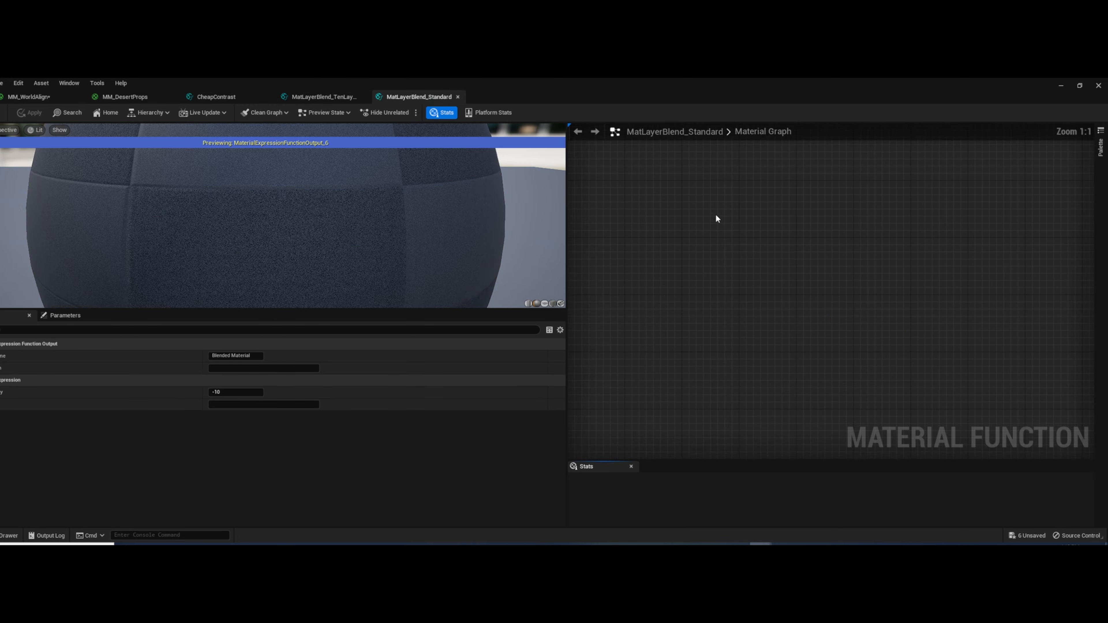
{"action": "scroll", "coordinate": [731, 256], "scroll_direction": "down", "scroll_amount": 3}
{"action": "scroll", "coordinate": [735, 257], "scroll_direction": "down", "scroll_amount": 4}
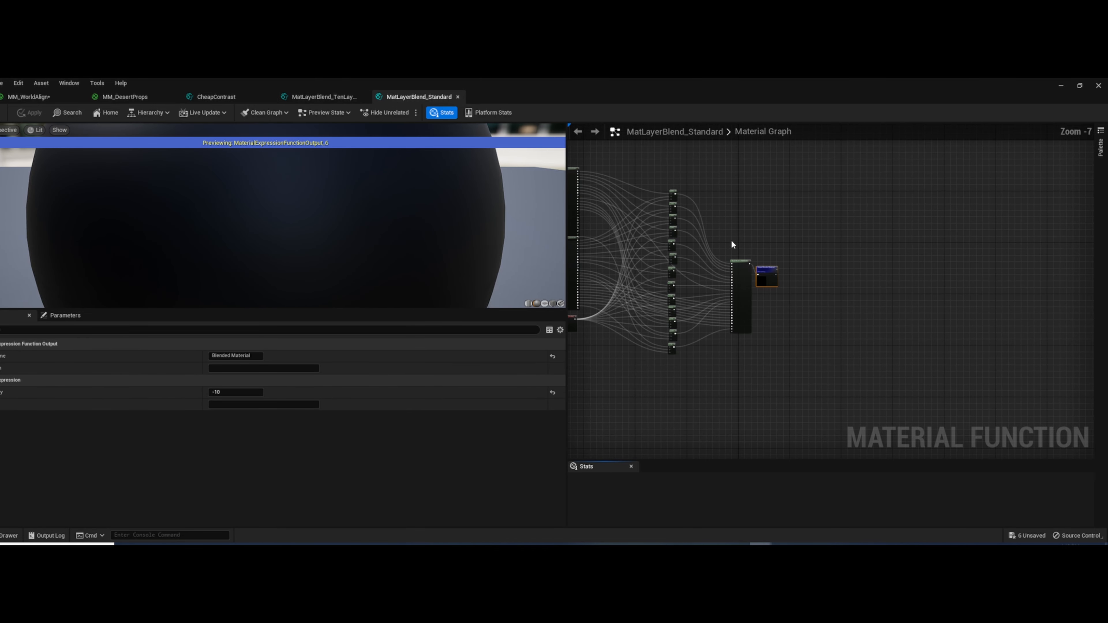
{"action": "right_click_drag", "start_coordinate": [732, 240], "coordinate": [981, 256]}
{"action": "scroll", "coordinate": [832, 247], "scroll_direction": "up", "scroll_amount": 1}
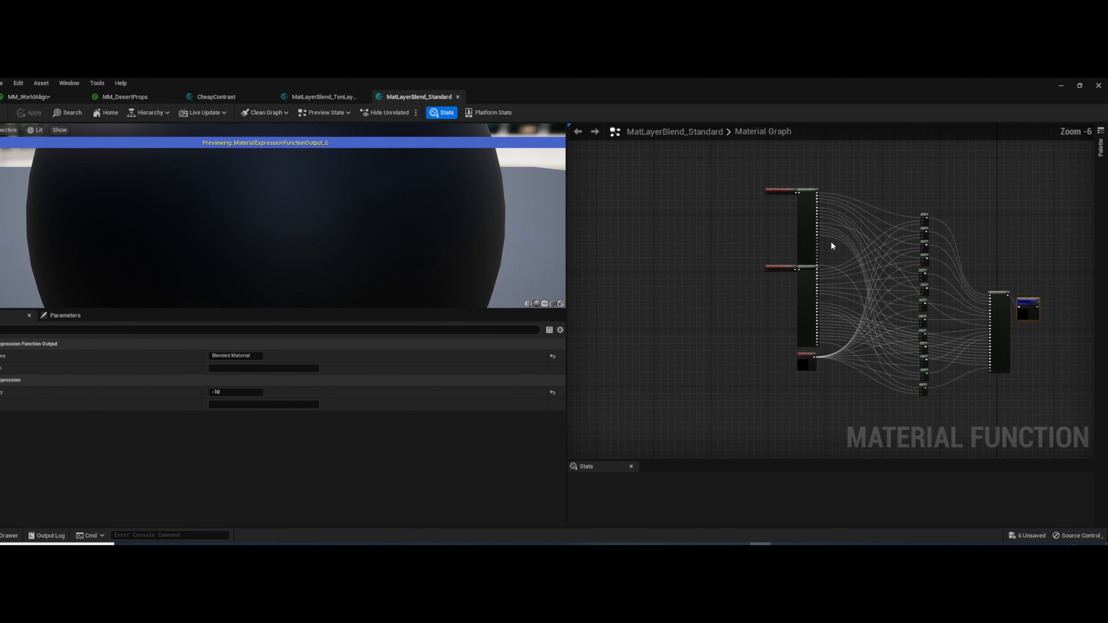
{"action": "right_click_drag", "start_coordinate": [877, 247], "coordinate": [779, 248]}
{"action": "scroll", "coordinate": [780, 249], "scroll_direction": "up", "scroll_amount": 5}
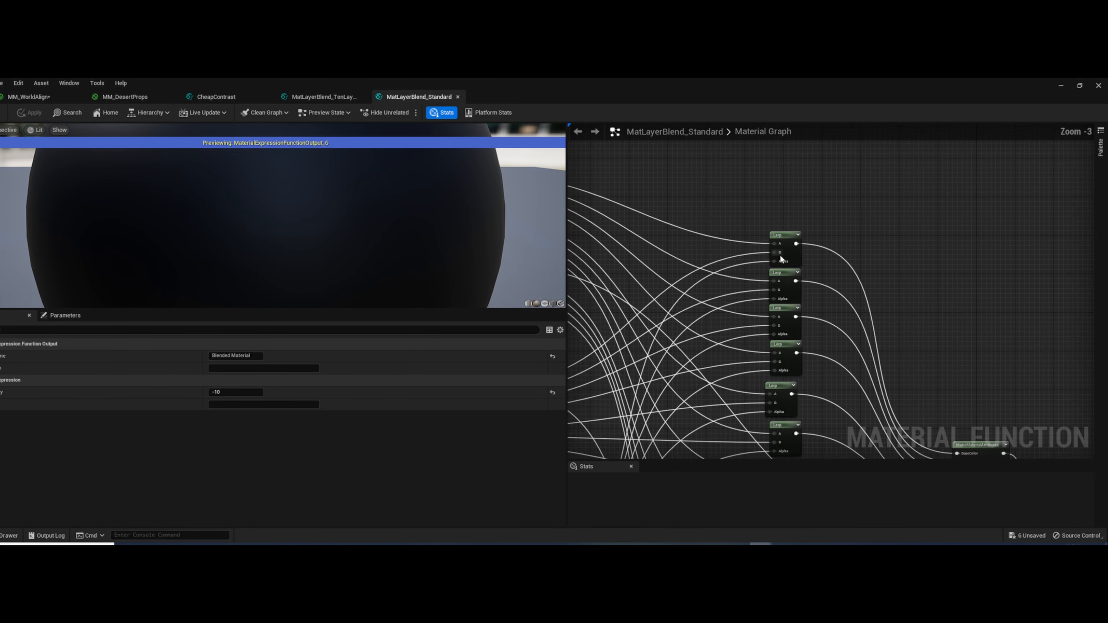
{"action": "scroll", "coordinate": [824, 306], "scroll_direction": "down", "scroll_amount": 3}
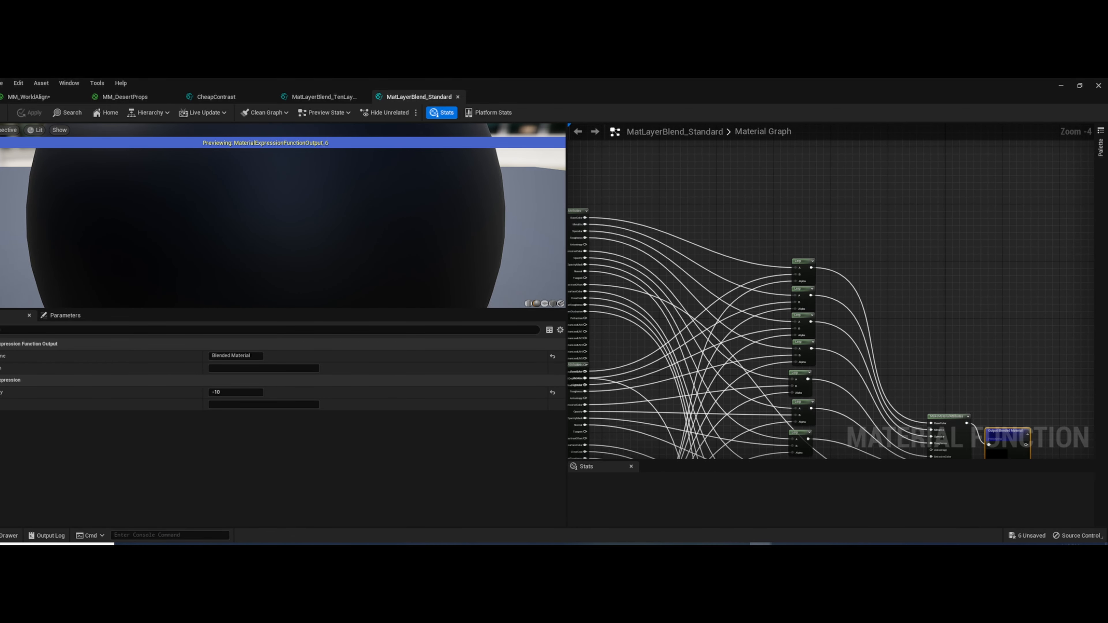
{"action": "right_click_drag", "start_coordinate": [903, 300], "coordinate": [908, 249]}
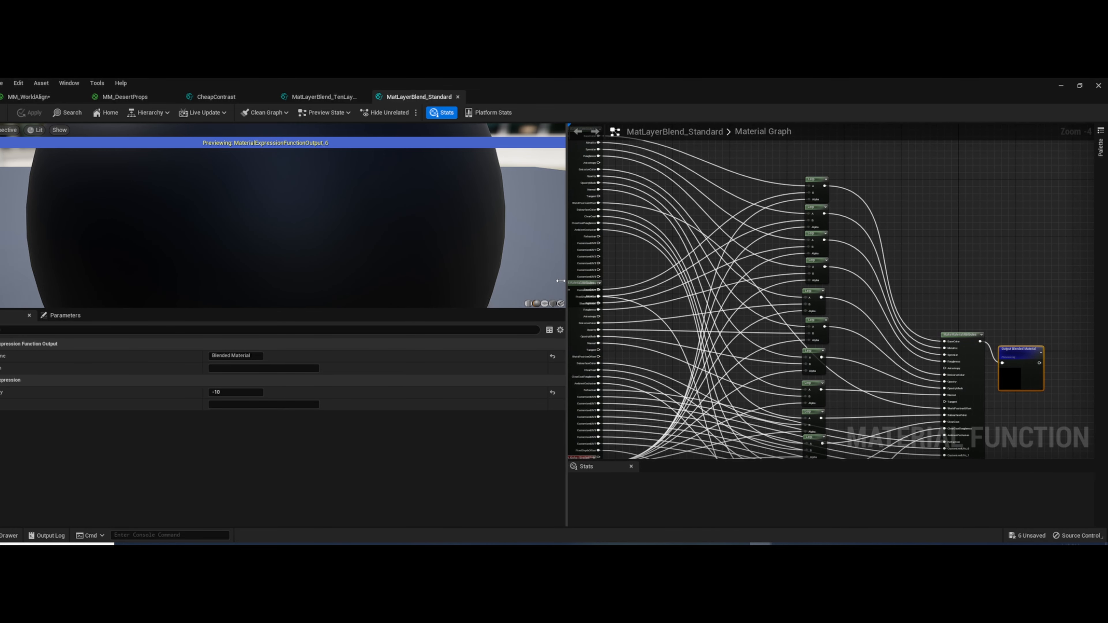
{"action": "left_click_drag", "start_coordinate": [566, 282], "coordinate": [351, 281]}
{"action": "right_click_drag", "start_coordinate": [722, 262], "coordinate": [858, 189]}
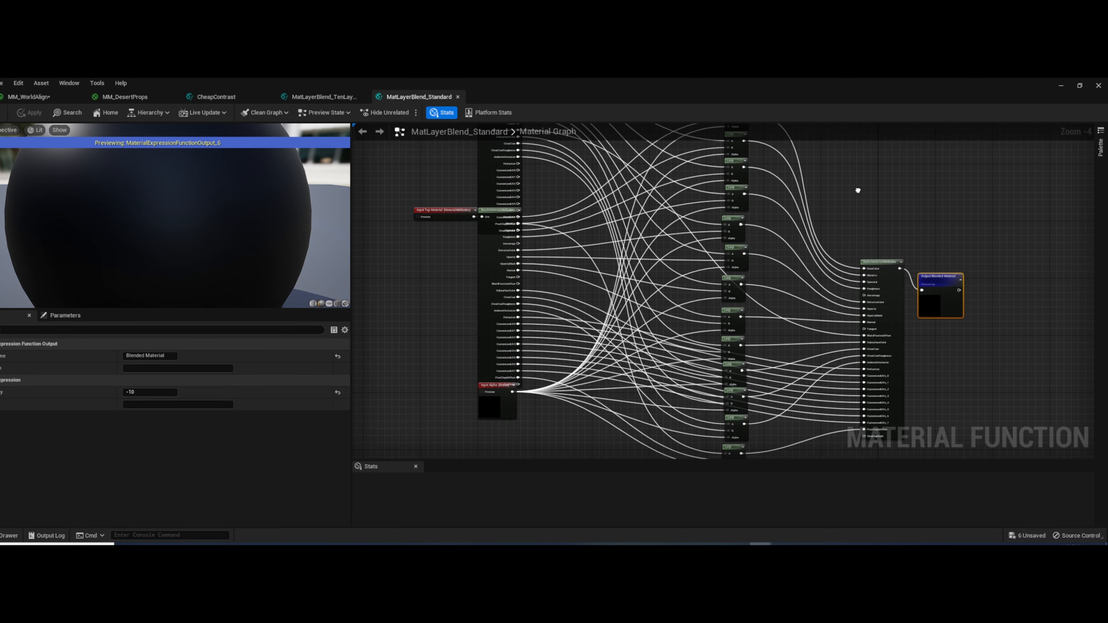
Return to the MM_WorldAlign material graph and review the channel mask connections into the ten-layer blend
{"action": "left_click", "coordinate": [312, 99]}
{"action": "left_click", "coordinate": [217, 99]}
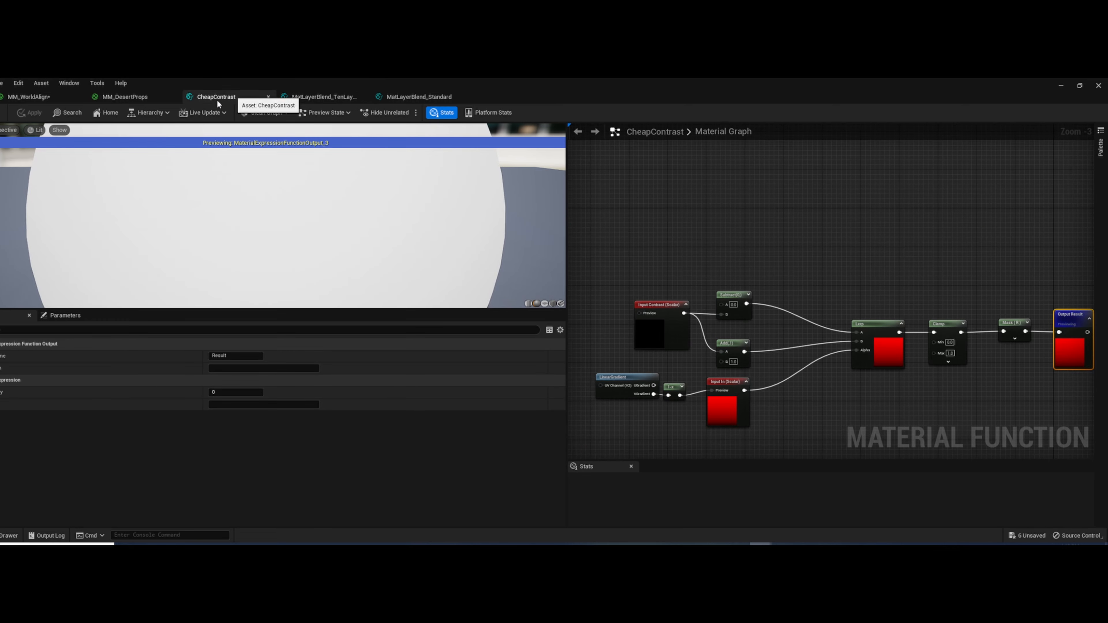
{"action": "left_click", "coordinate": [125, 96]}
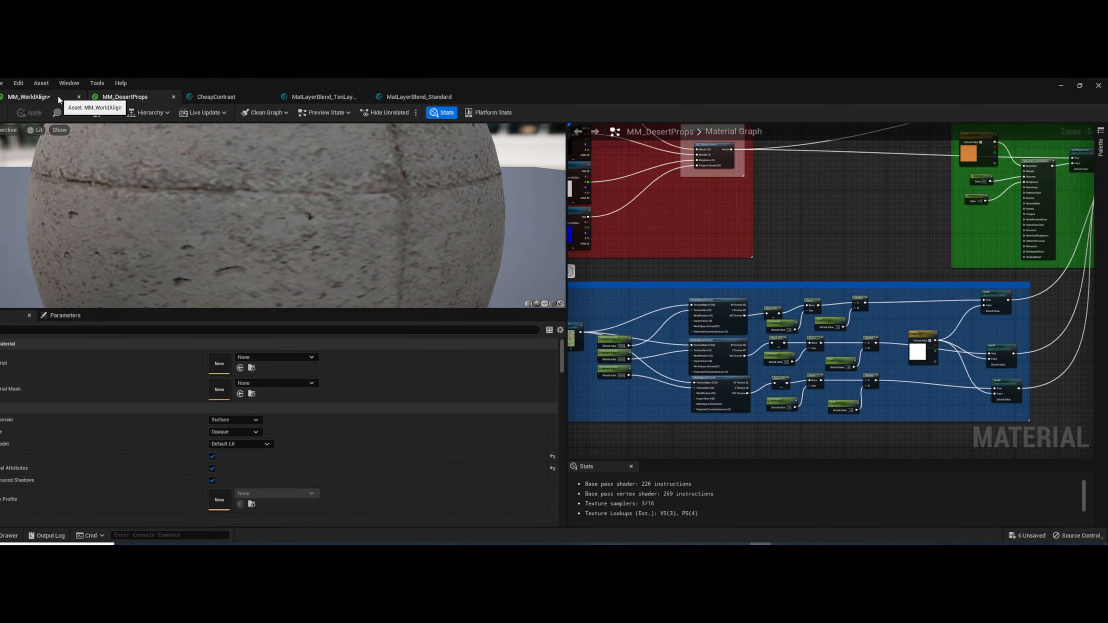
{"action": "left_click", "coordinate": [58, 95]}
{"action": "scroll", "coordinate": [735, 262], "scroll_direction": "down", "scroll_amount": 1}
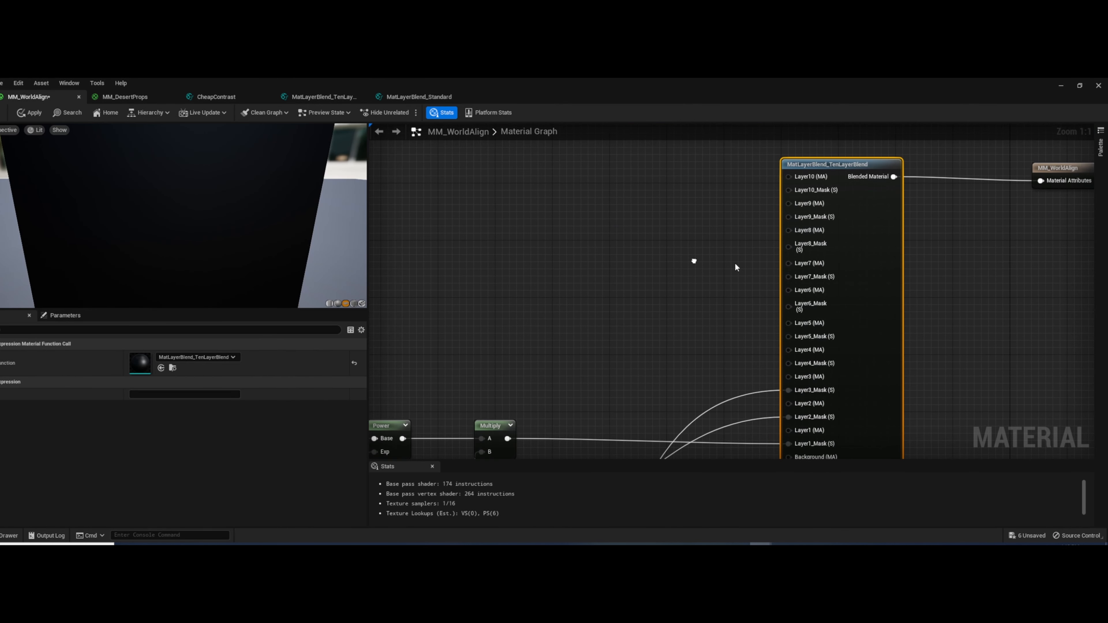
{"action": "scroll", "coordinate": [745, 260], "scroll_direction": "down", "scroll_amount": 1}
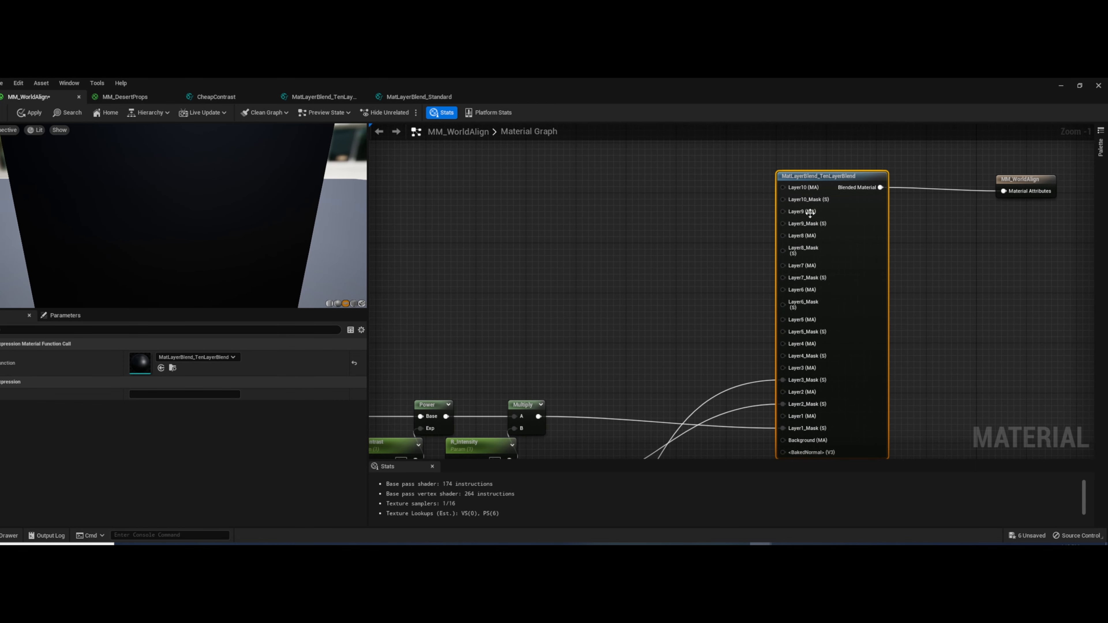
{"action": "right_click_drag", "start_coordinate": [685, 305], "coordinate": [876, 165]}
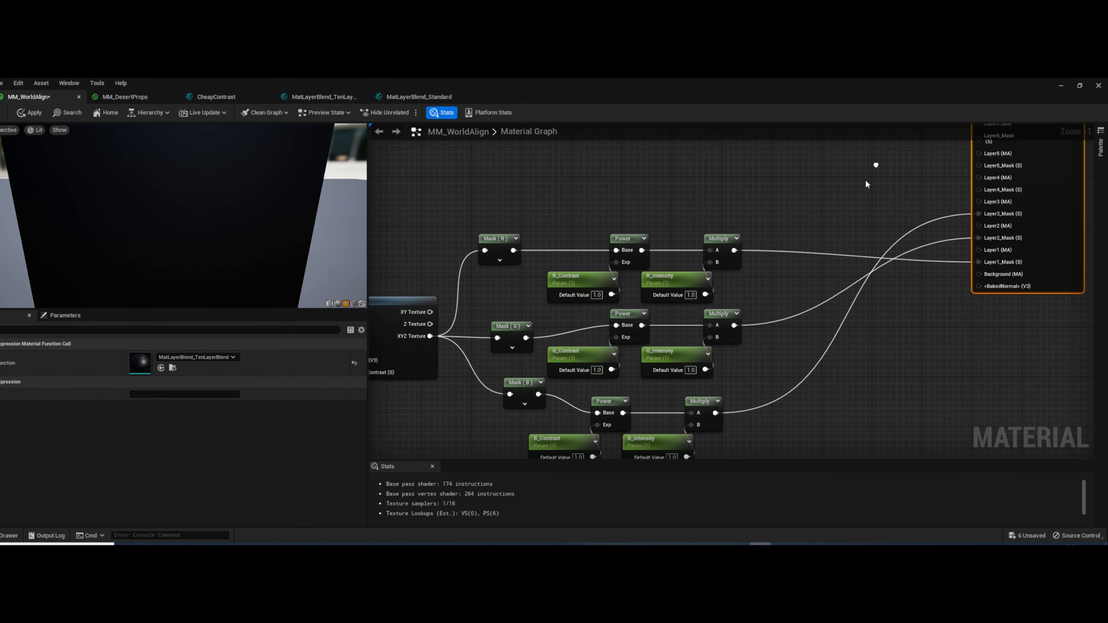
In the MM_DesertProps material, examine the static switch parameters placed between the channel masks and the layer blend
{"action": "left_click", "coordinate": [123, 96]}
{"action": "right_click_drag", "start_coordinate": [884, 307], "coordinate": [630, 354]}
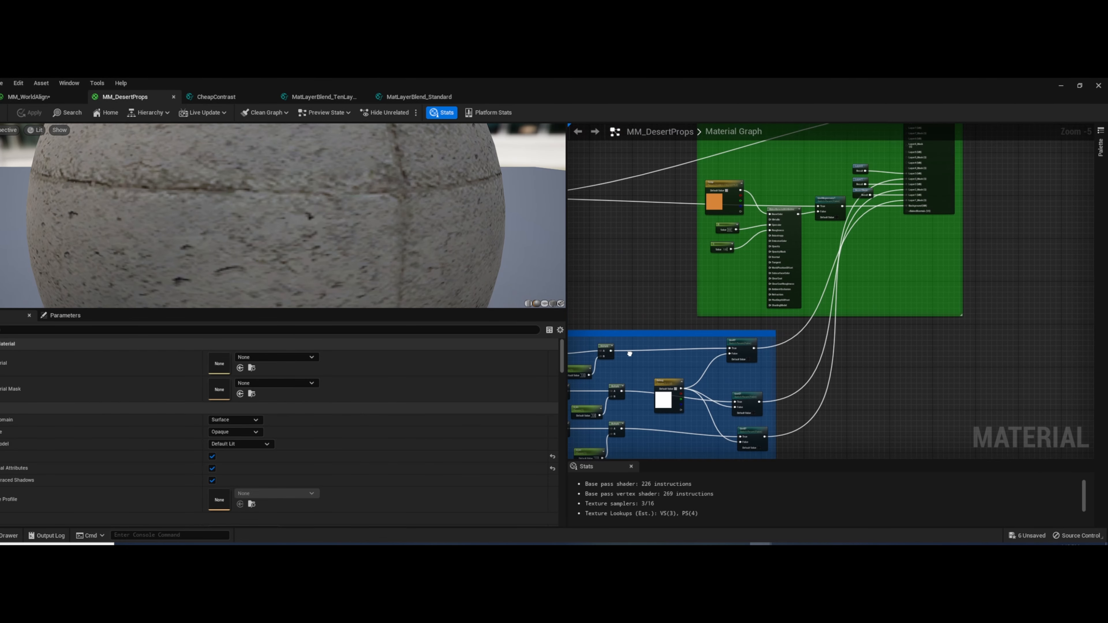
{"action": "scroll", "coordinate": [740, 358], "scroll_direction": "up", "scroll_amount": 3}
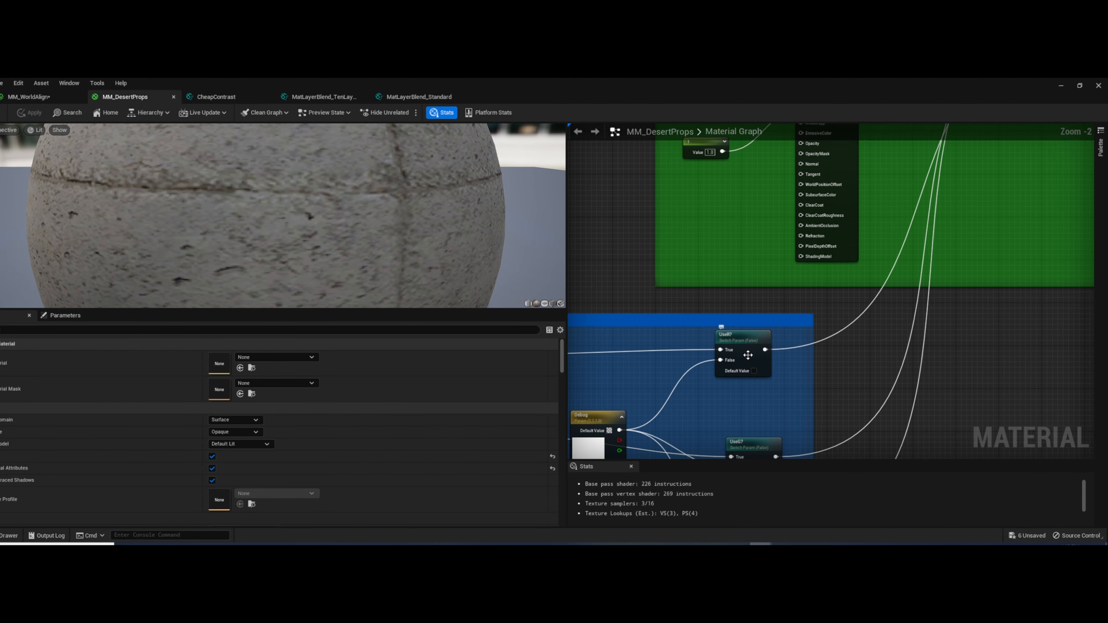
{"action": "scroll", "coordinate": [814, 309], "scroll_direction": "down", "scroll_amount": 2}
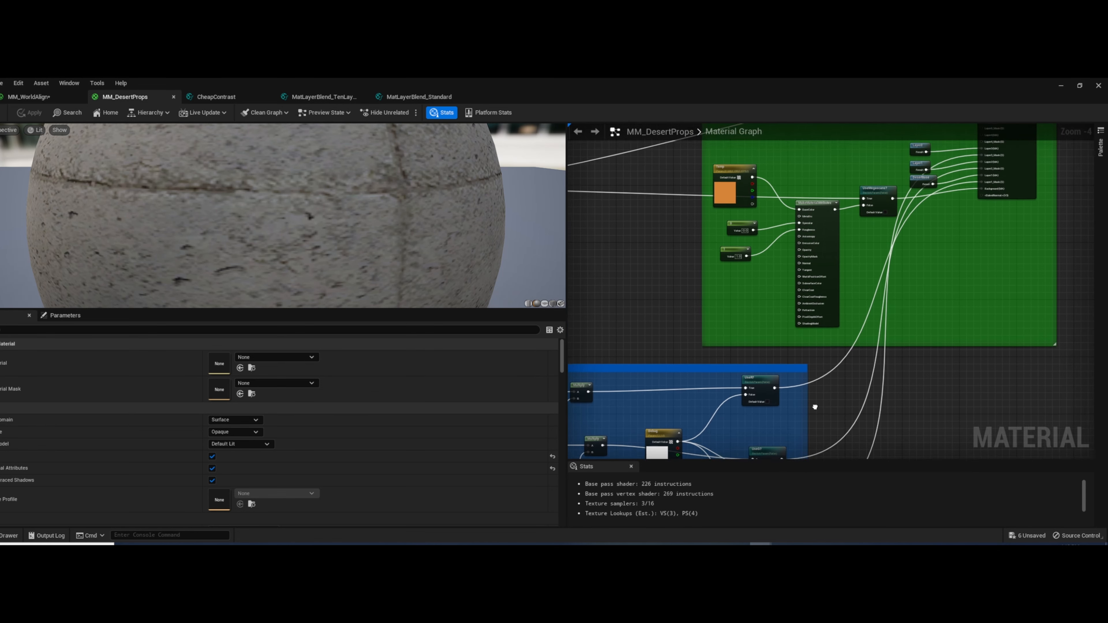
In MM_WorldAlign, add a static switch parameter named USE_Red? and connect the red channel's Multiply output to its True input
{"action": "left_click", "coordinate": [54, 94]}
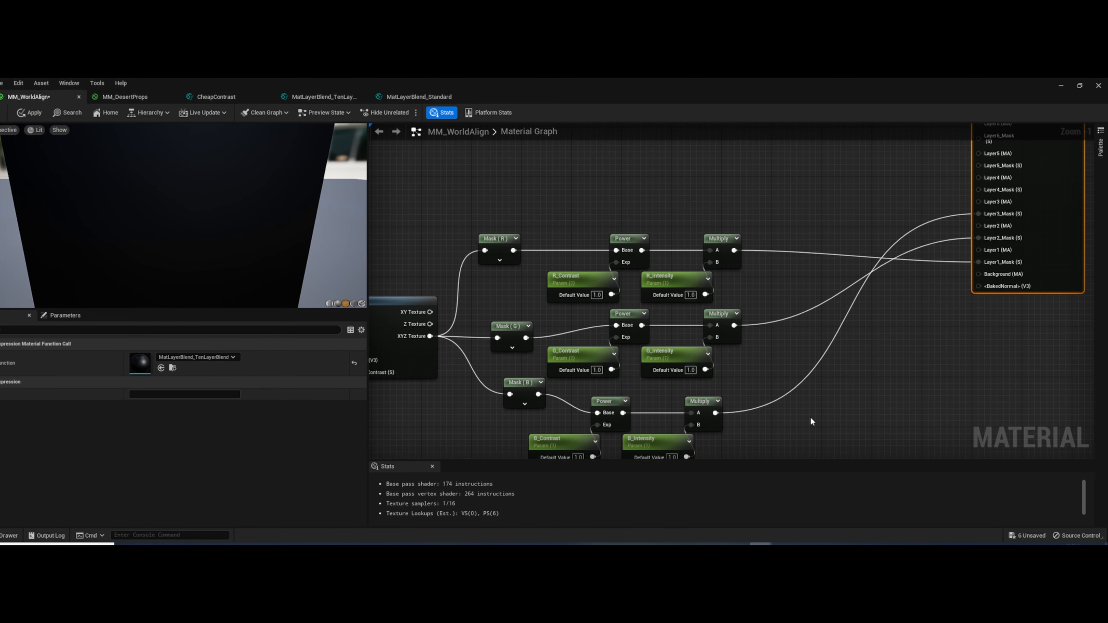
{"action": "right_click", "coordinate": [804, 323]}
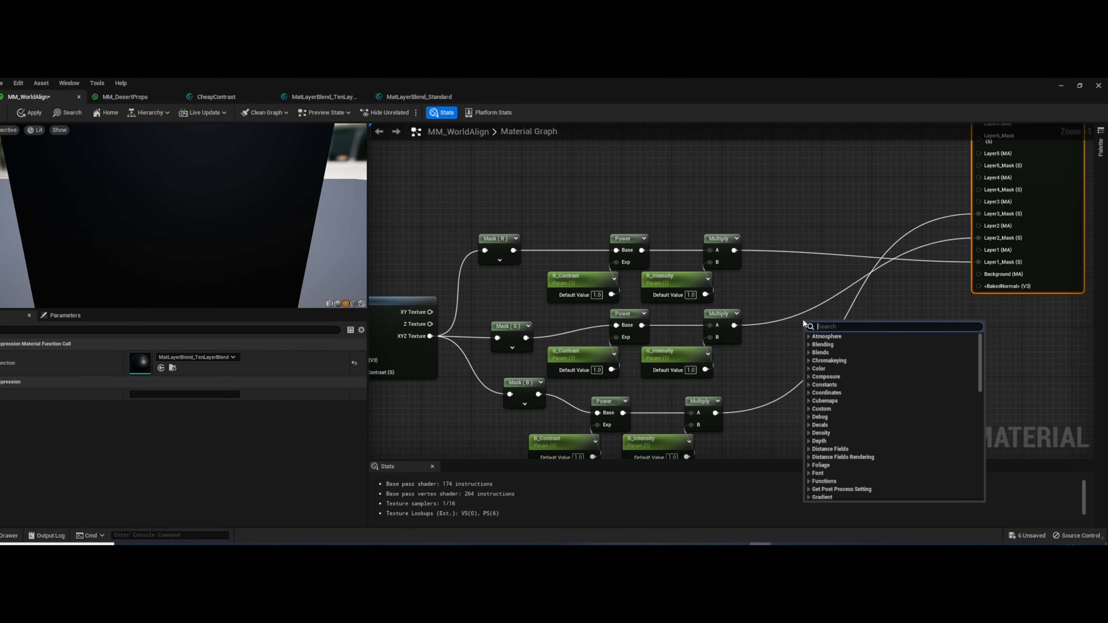
{"action": "type", "text": "staticsw"}
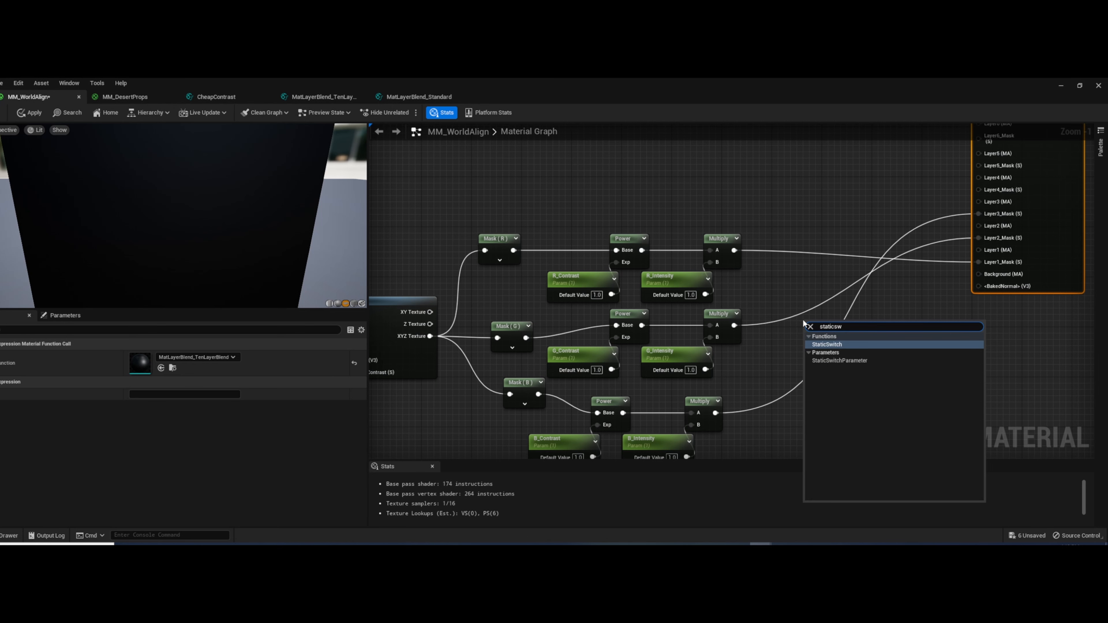
{"action": "left_click", "coordinate": [840, 361]}
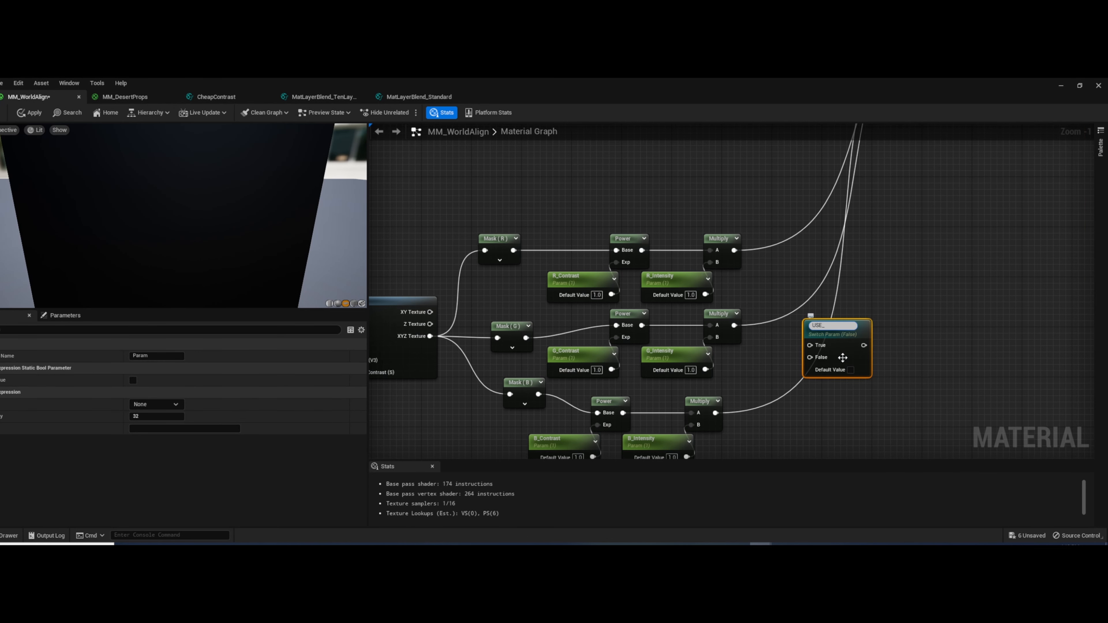
{"action": "type", "text": "USE_Red?"}
{"action": "key", "text": "Return"}
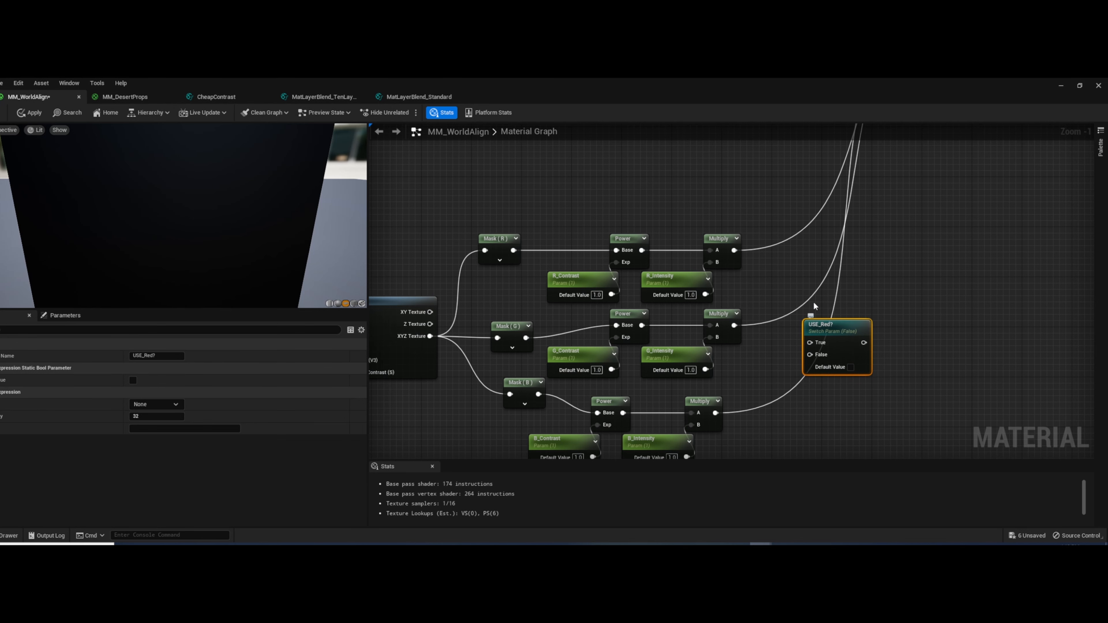
{"action": "left_click_drag", "start_coordinate": [734, 250], "coordinate": [810, 343]}
{"action": "right_click_drag", "start_coordinate": [945, 346], "coordinate": [938, 368]}
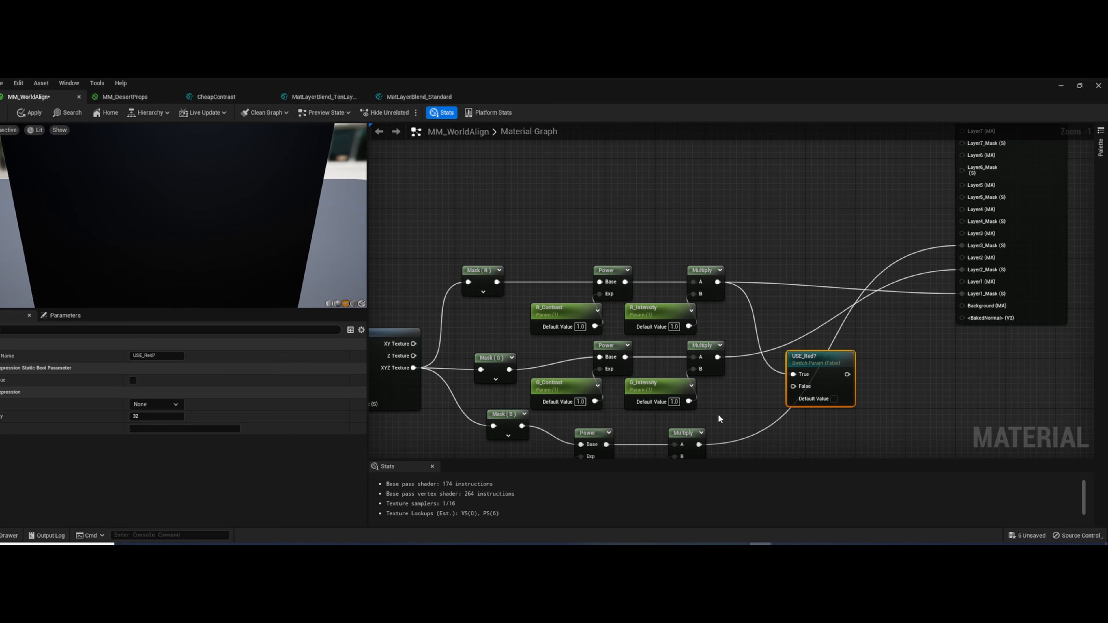
{"action": "left_click", "coordinate": [719, 414]}
{"action": "type", "text": "vvv"}
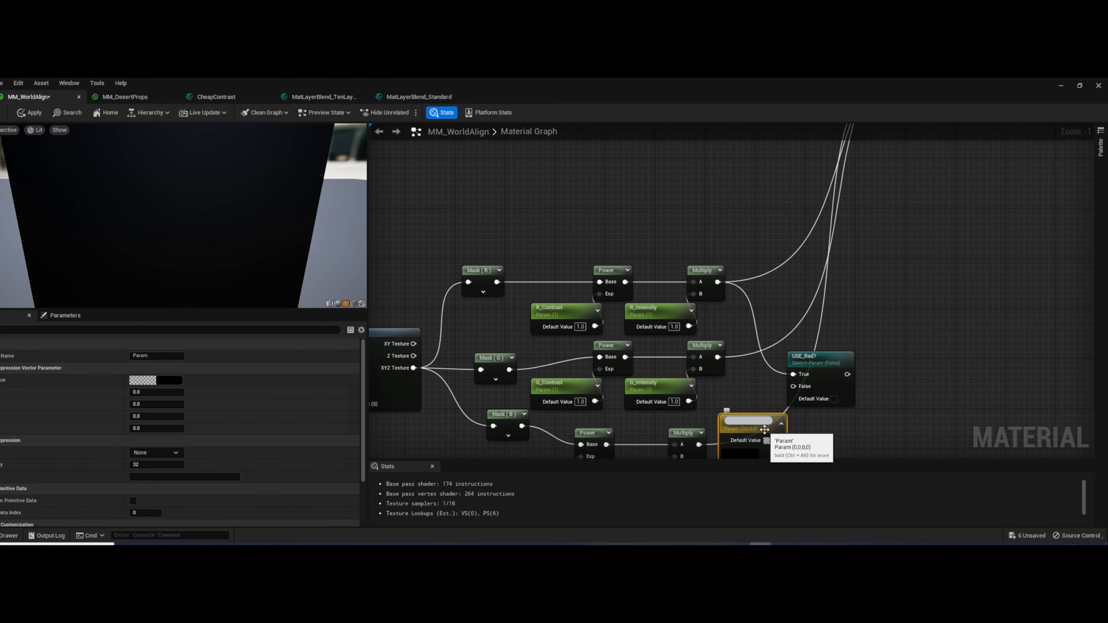
{"action": "left_click", "coordinate": [820, 435]}
{"action": "left_click", "coordinate": [739, 427]}
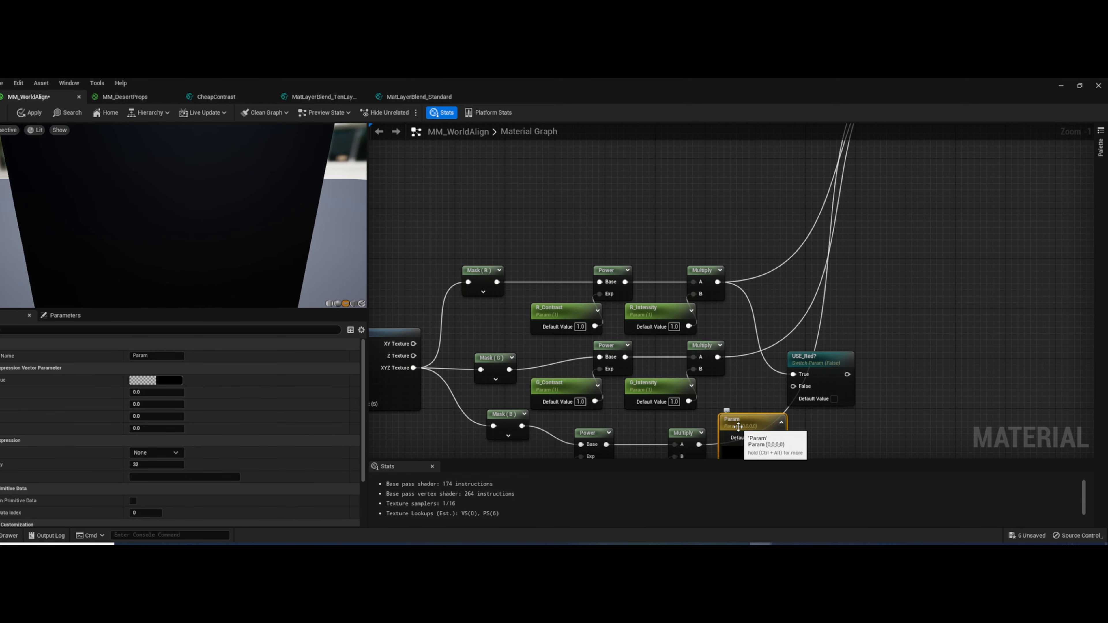
{"action": "key", "text": "Delete"}
Add a black vector parameter, wire it to the USE_Red? switch's False input, and connect the switch output to Layer1_Mask
{"action": "right_click_drag", "start_coordinate": [741, 413], "coordinate": [758, 352]}
{"action": "key", "text": "v"}
{"action": "left_click", "coordinate": [759, 351]}
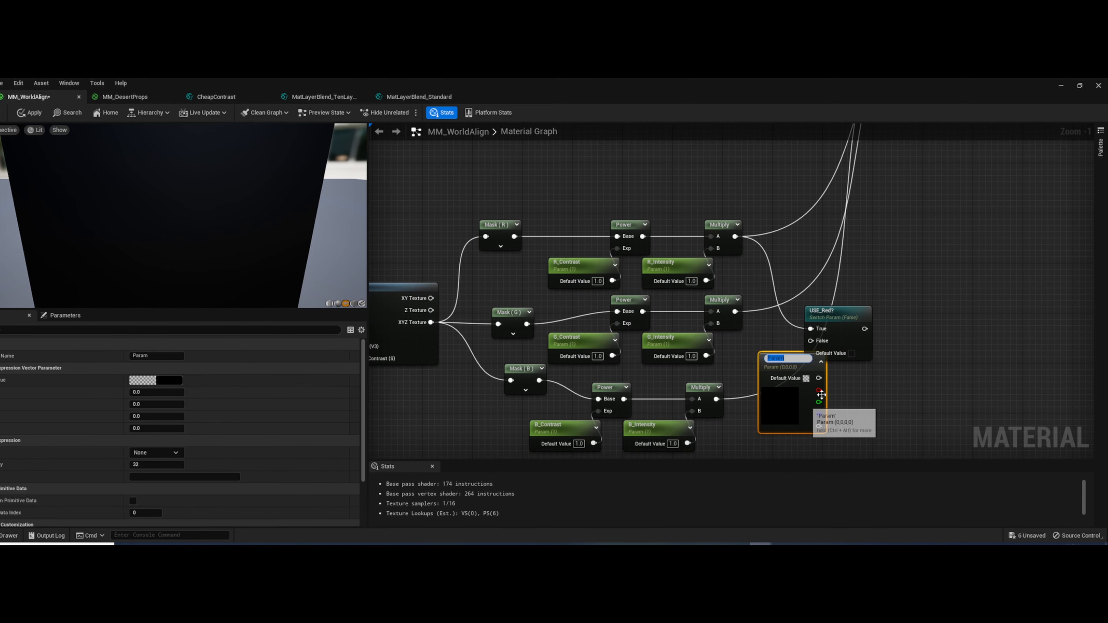
{"action": "left_click_drag", "start_coordinate": [819, 379], "coordinate": [811, 341]}
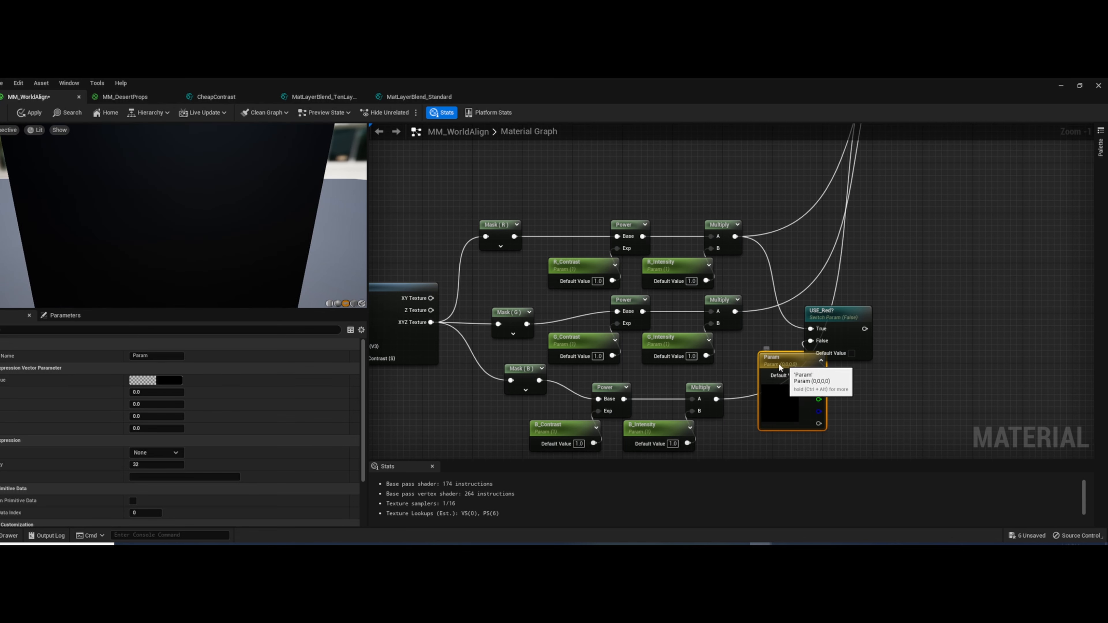
{"action": "left_click_drag", "start_coordinate": [778, 363], "coordinate": [750, 347]}
{"action": "right_click_drag", "start_coordinate": [851, 388], "coordinate": [812, 441]}
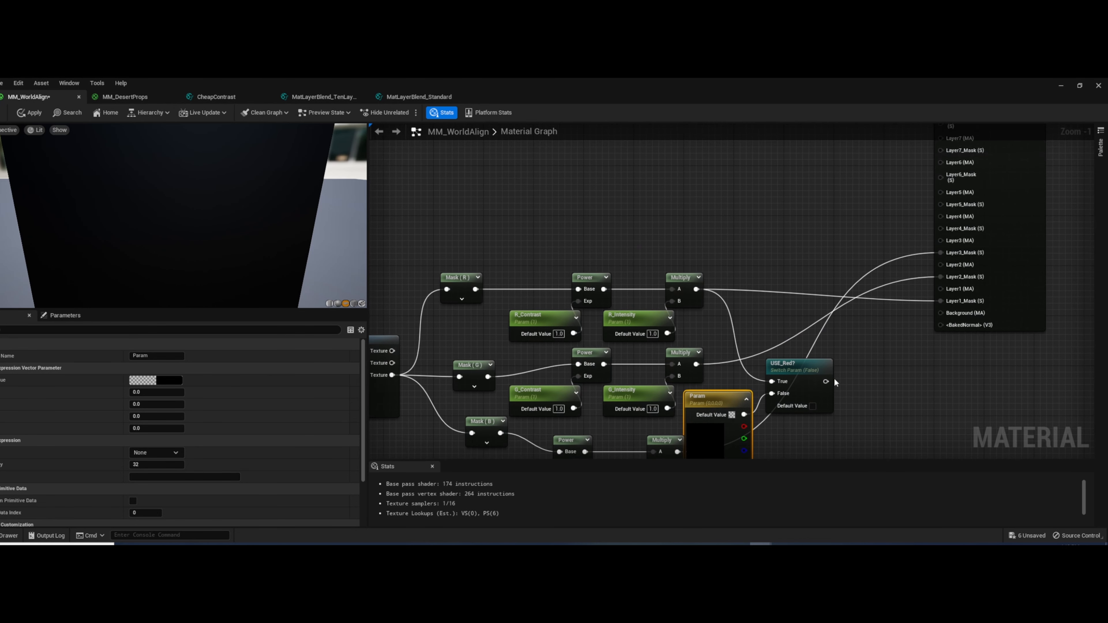
{"action": "left_click_drag", "start_coordinate": [828, 382], "coordinate": [941, 301]}
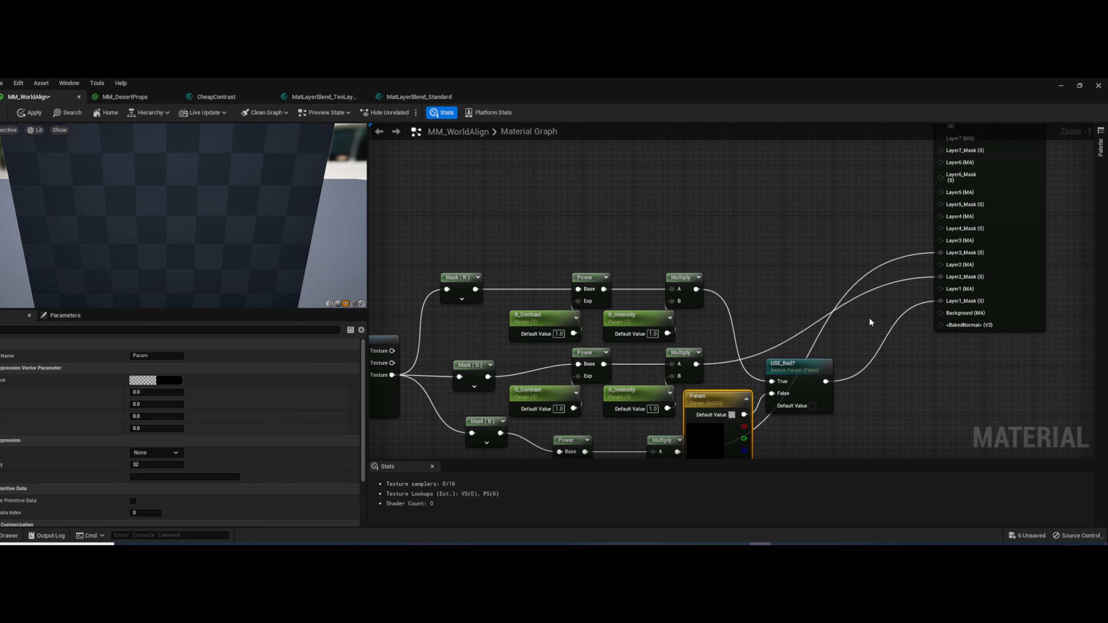
Delete the USE_Red? switch with its vector parameter and connect the red channel's Multiply output directly to Layer1_Mask
{"action": "left_click_drag", "start_coordinate": [862, 330], "coordinate": [744, 425]}
{"action": "key", "text": "Delete"}
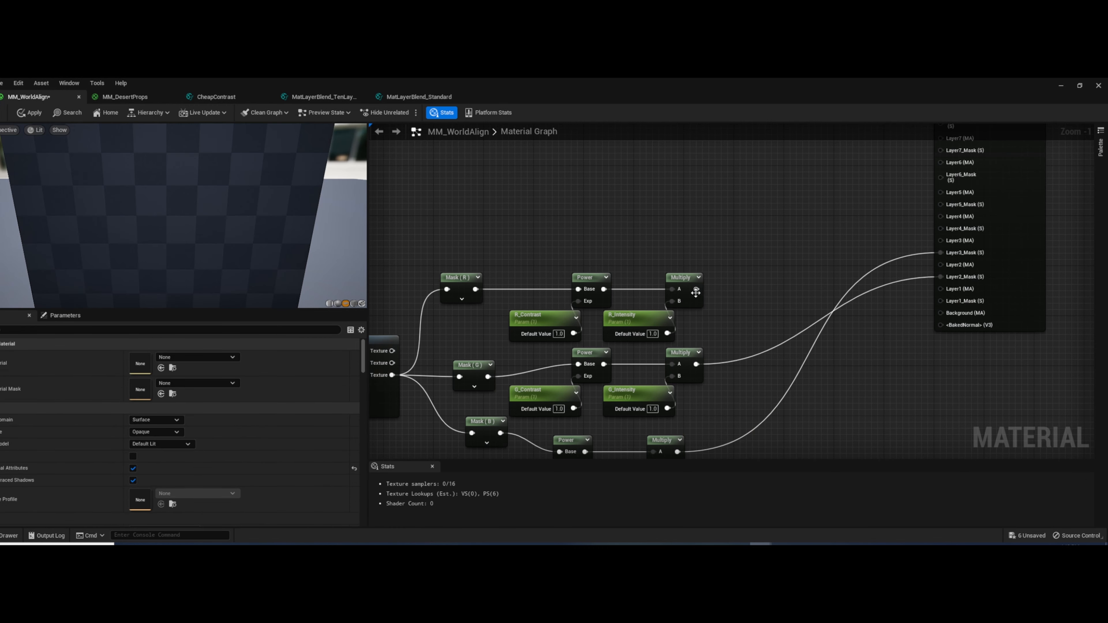
{"action": "left_click_drag", "start_coordinate": [696, 289], "coordinate": [962, 303]}
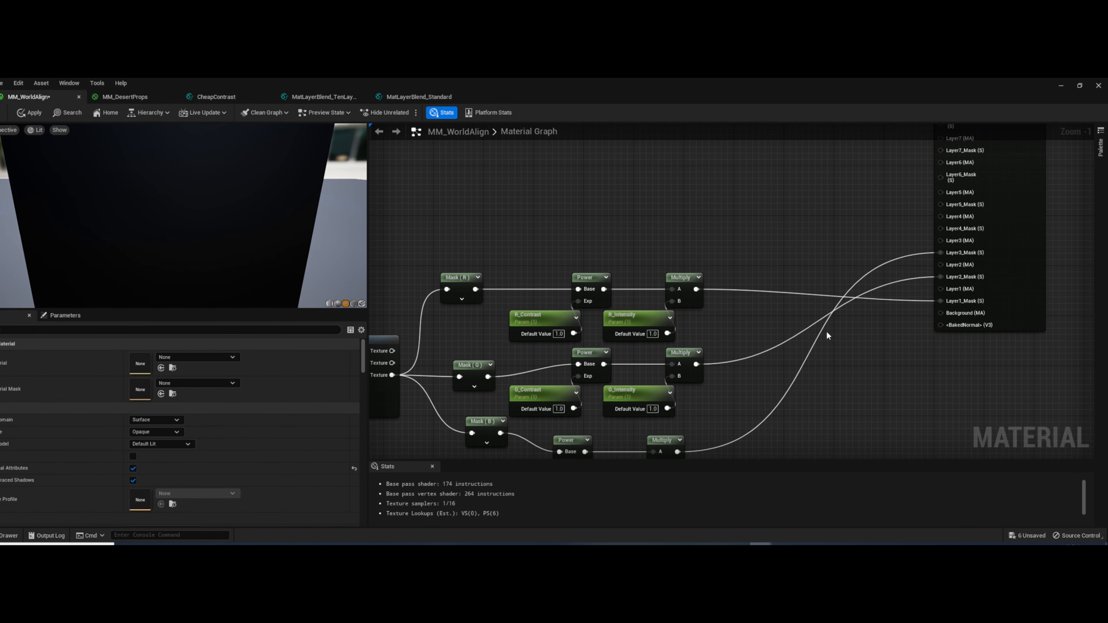
{"action": "scroll", "coordinate": [826, 331], "scroll_direction": "down", "scroll_amount": 4}
{"action": "right_click_drag", "start_coordinate": [814, 287], "coordinate": [716, 296]}
{"action": "scroll", "coordinate": [792, 325], "scroll_direction": "up", "scroll_amount": 3}
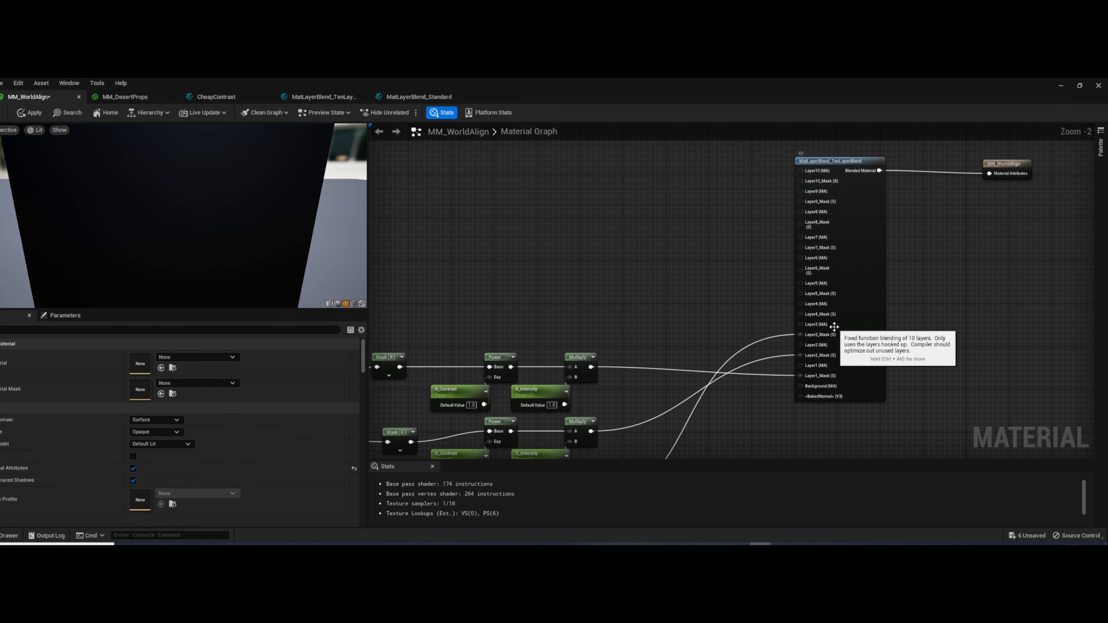
{"action": "scroll", "coordinate": [806, 319], "scroll_direction": "up", "scroll_amount": 3}
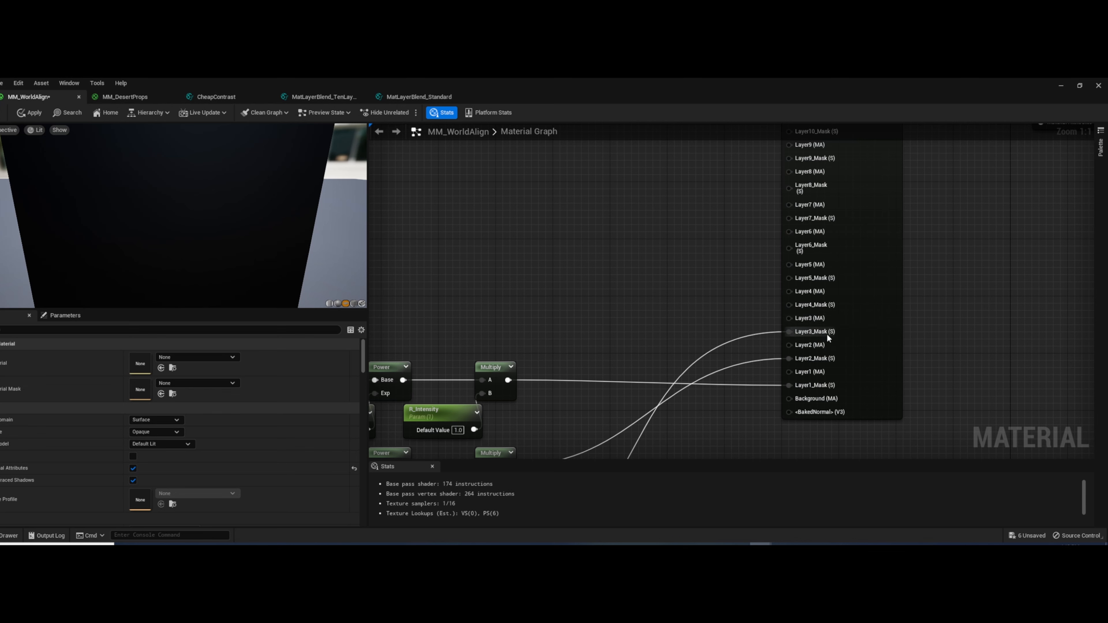
{"action": "left_click", "coordinate": [554, 242]}
{"action": "left_click_drag", "start_coordinate": [620, 267], "coordinate": [740, 341]}
{"action": "left_click", "coordinate": [693, 259]}
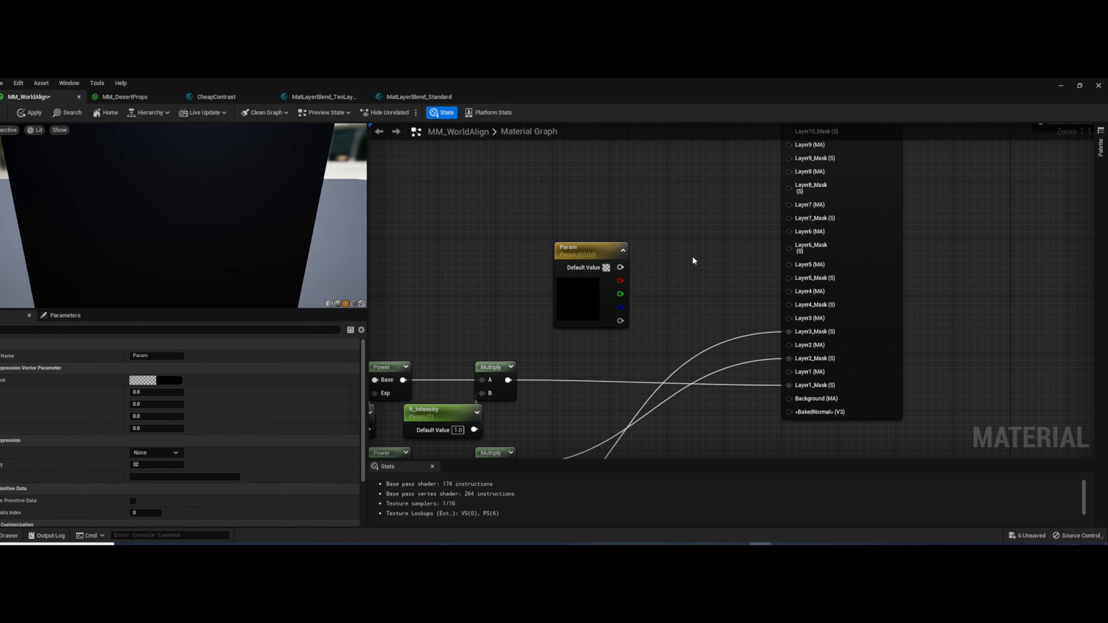
{"action": "left_click", "coordinate": [577, 252]}
{"action": "key", "text": "Delete"}
Move the whole mask network below the ten-layer blend node to free space for the layer nodes
{"action": "scroll", "coordinate": [595, 272], "scroll_direction": "down", "scroll_amount": 3}
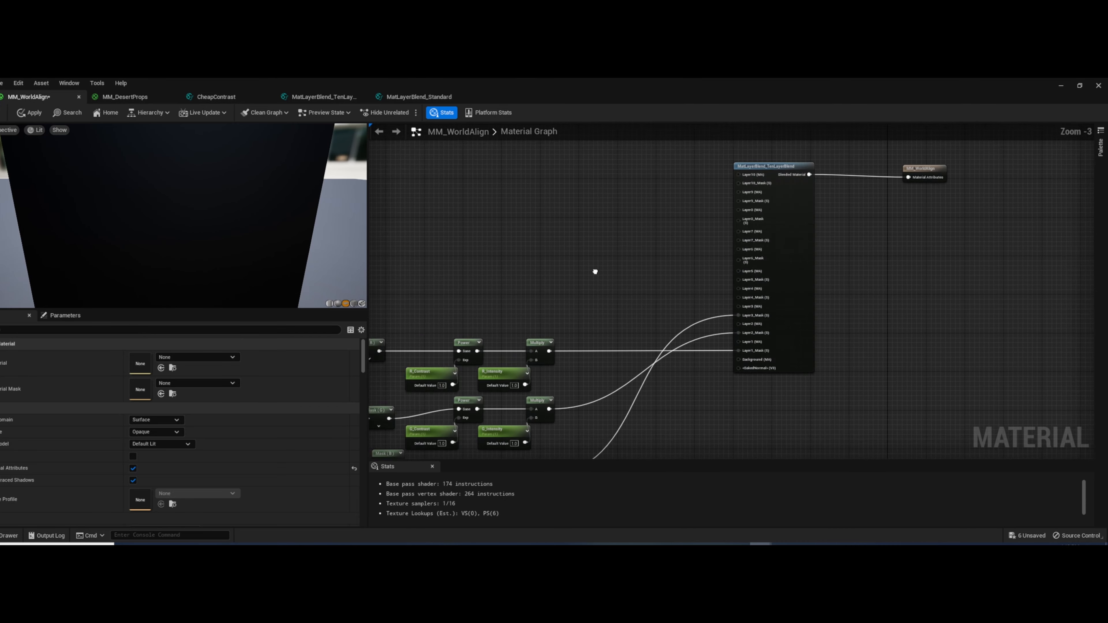
{"action": "right_click_drag", "start_coordinate": [595, 272], "coordinate": [669, 245]}
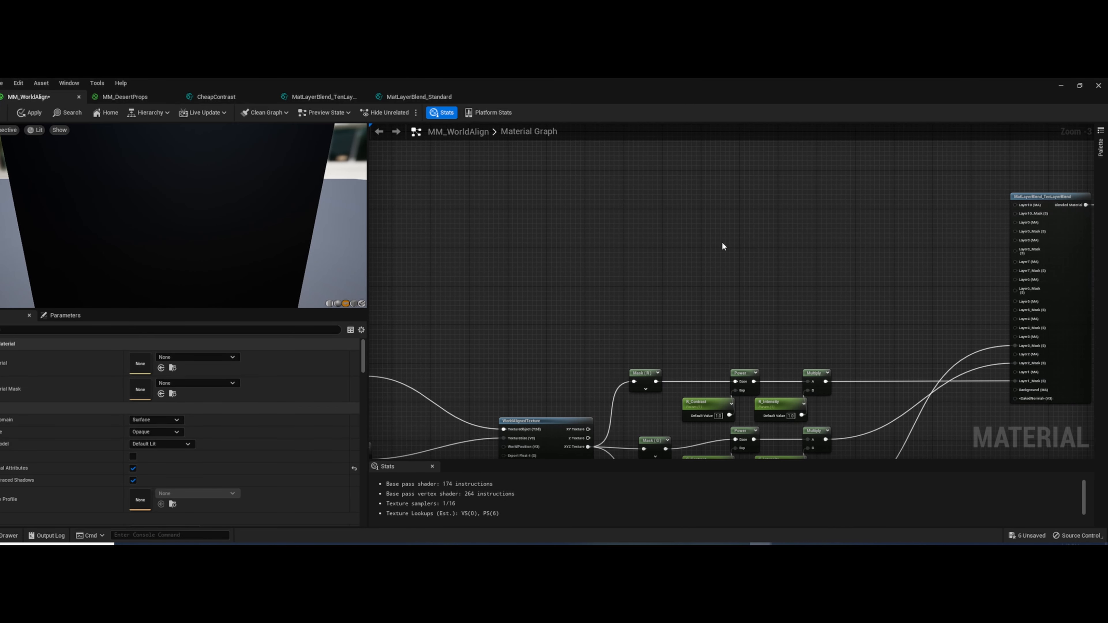
{"action": "scroll", "coordinate": [792, 229], "scroll_direction": "down", "scroll_amount": 3}
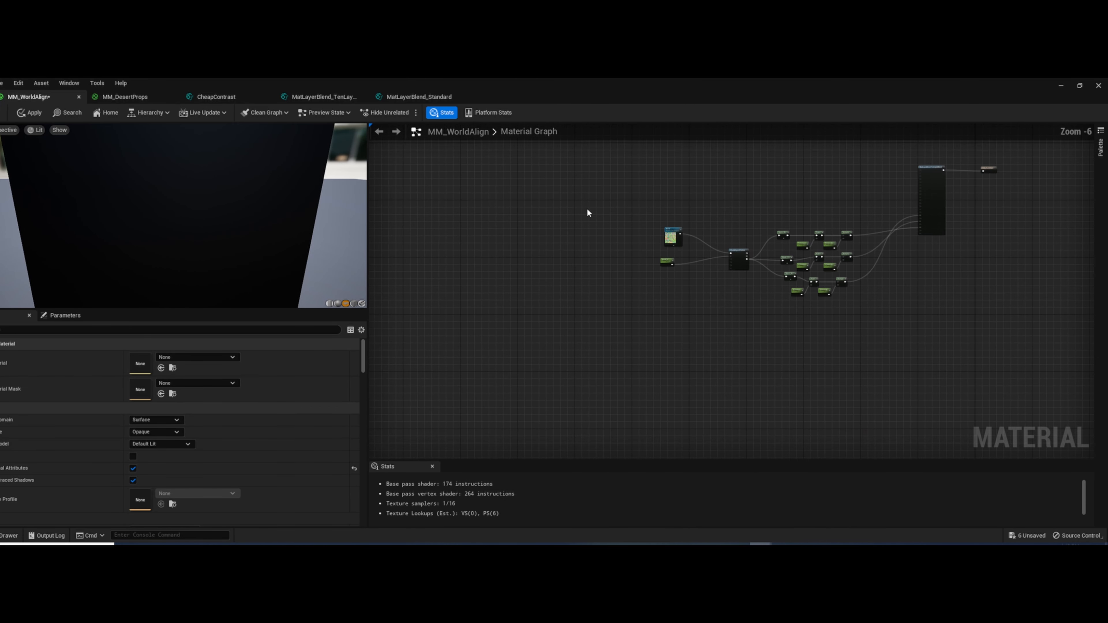
{"action": "left_click_drag", "start_coordinate": [587, 207], "coordinate": [881, 353]}
{"action": "left_click_drag", "start_coordinate": [738, 252], "coordinate": [725, 331]}
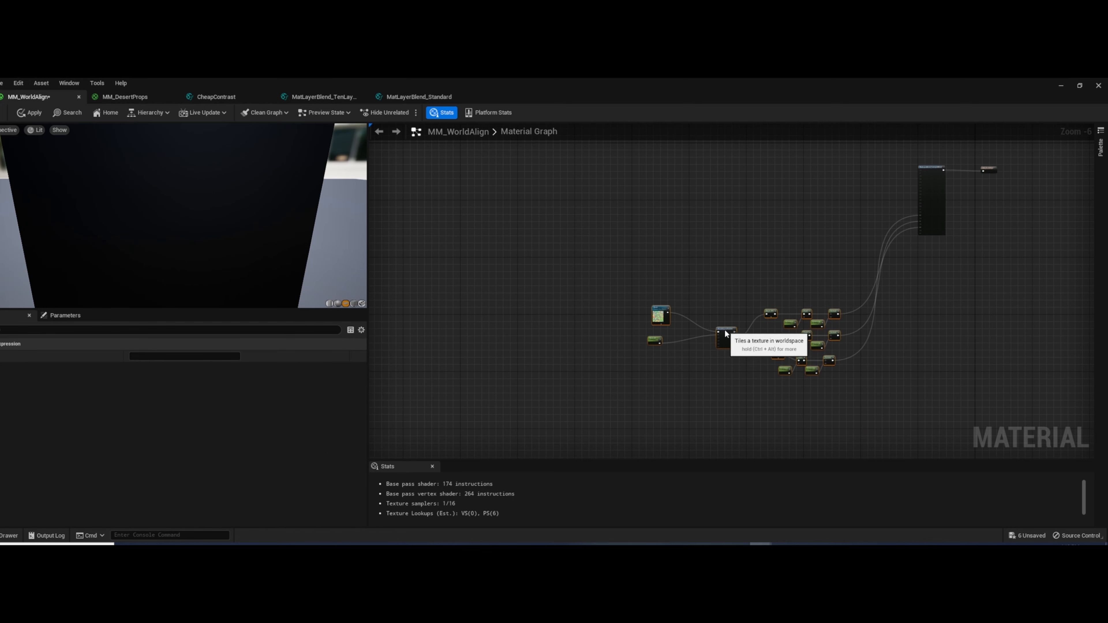
{"action": "right_click_drag", "start_coordinate": [810, 222], "coordinate": [631, 347]}
{"action": "scroll", "coordinate": [722, 324], "scroll_direction": "up", "scroll_amount": 3}
{"action": "scroll", "coordinate": [722, 325], "scroll_direction": "down", "scroll_amount": 1}
{"action": "left_click", "coordinate": [617, 339]}
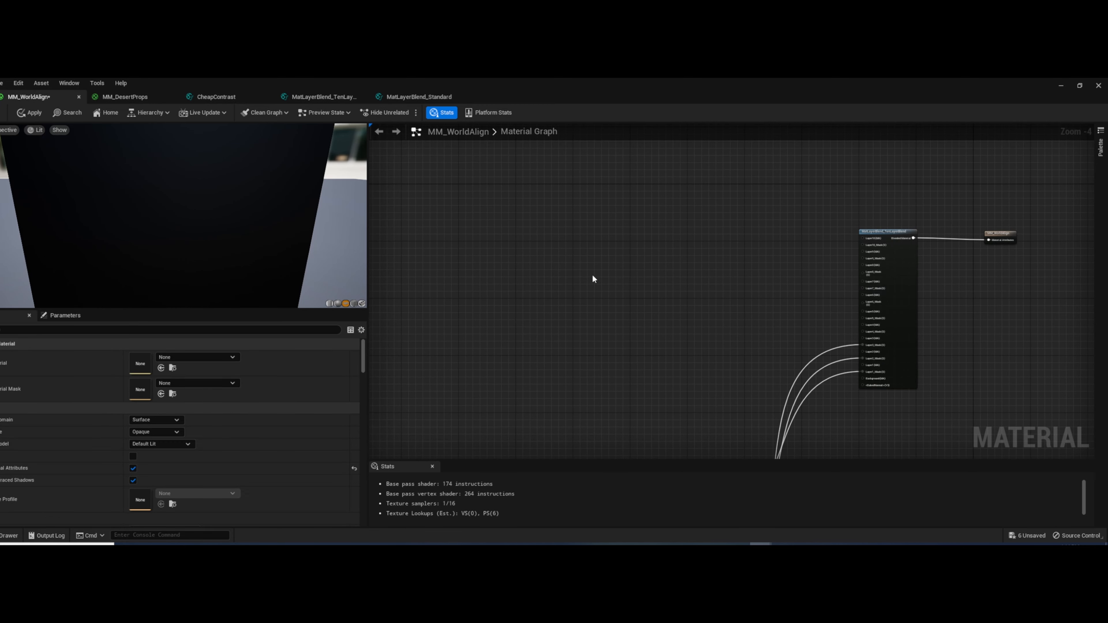
Add a MakeMaterialAttributes node and feed its BaseColor input from a new vector parameter
{"action": "right_click", "coordinate": [586, 258]}
{"action": "type", "text": "makemat"}
{"action": "key", "text": "Return"}
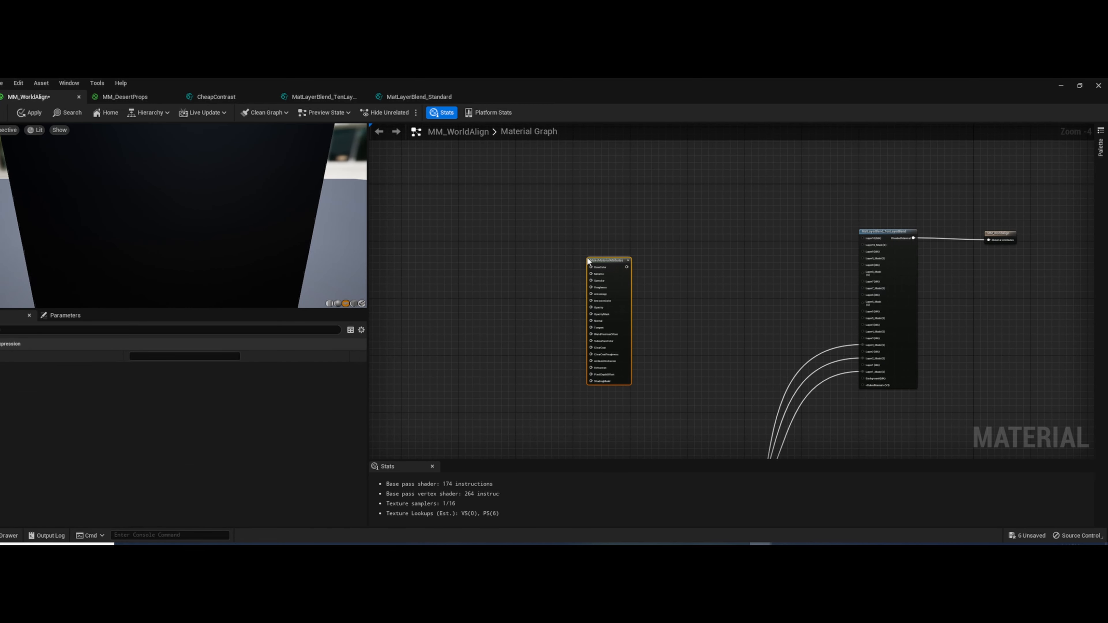
{"action": "key", "text": "v"}
{"action": "left_click", "coordinate": [502, 227]}
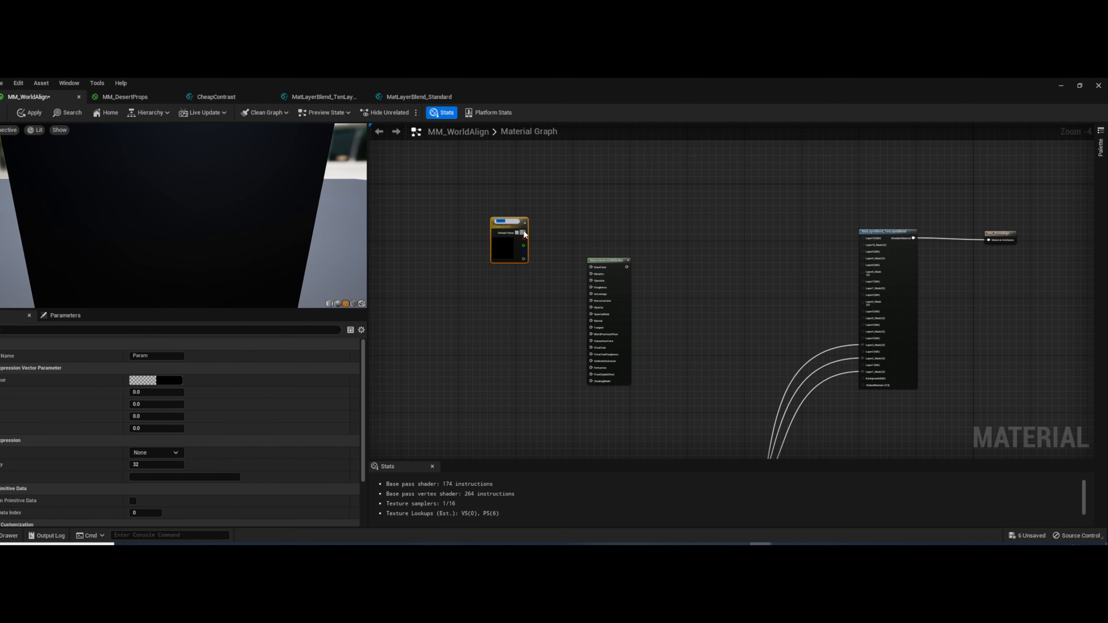
{"action": "left_click_drag", "start_coordinate": [524, 235], "coordinate": [870, 371]}
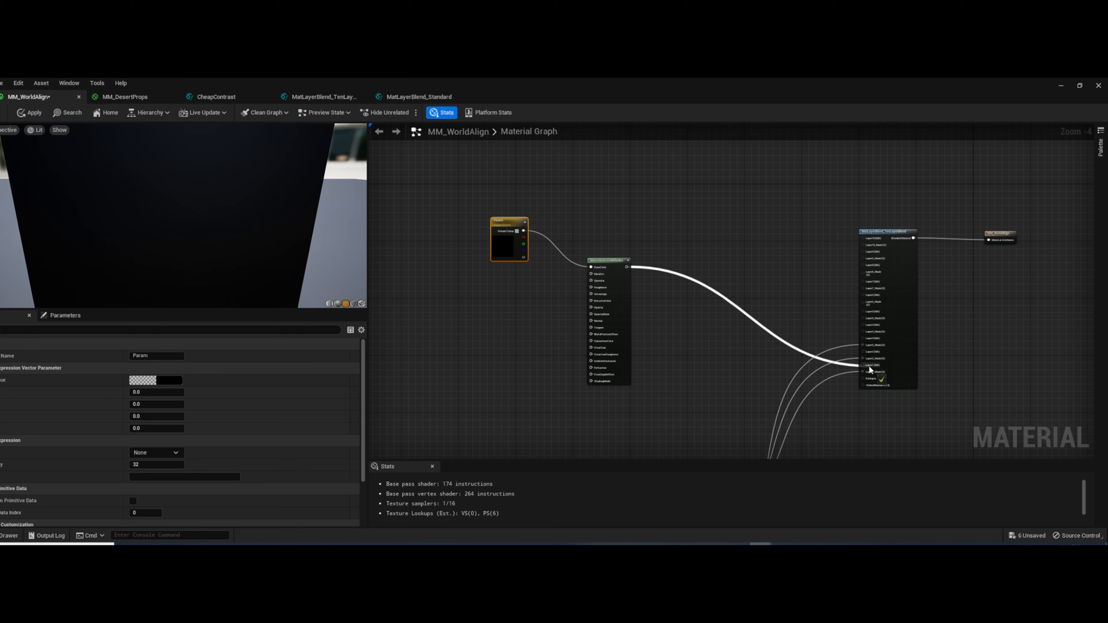
{"action": "left_click_drag", "start_coordinate": [870, 370], "coordinate": [756, 315]}
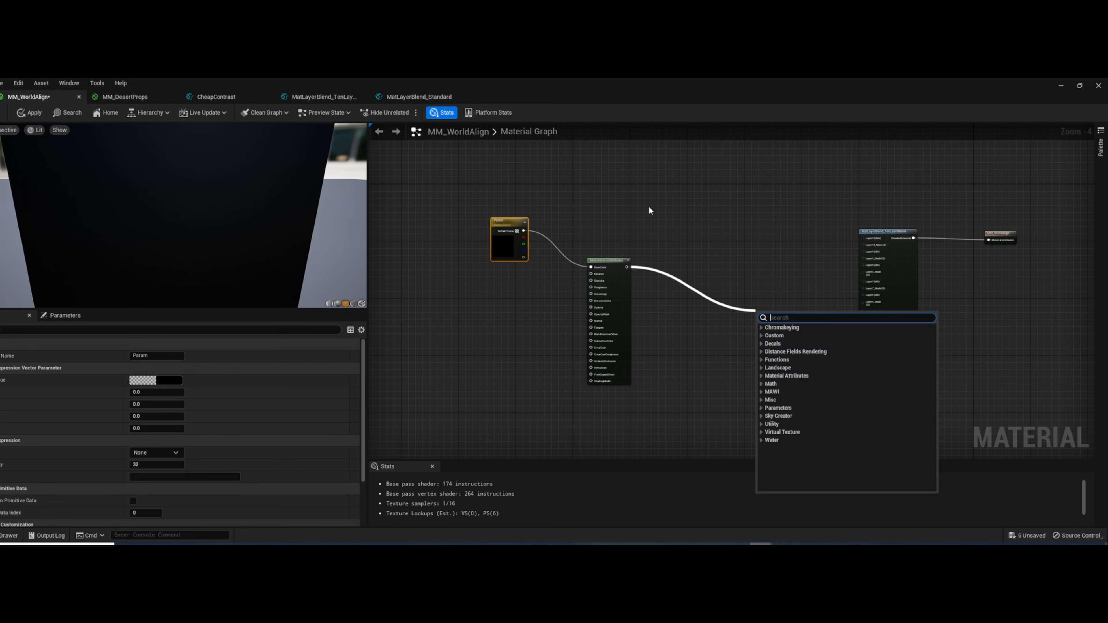
{"action": "left_click", "coordinate": [455, 254]}
{"action": "left_click", "coordinate": [508, 241]}
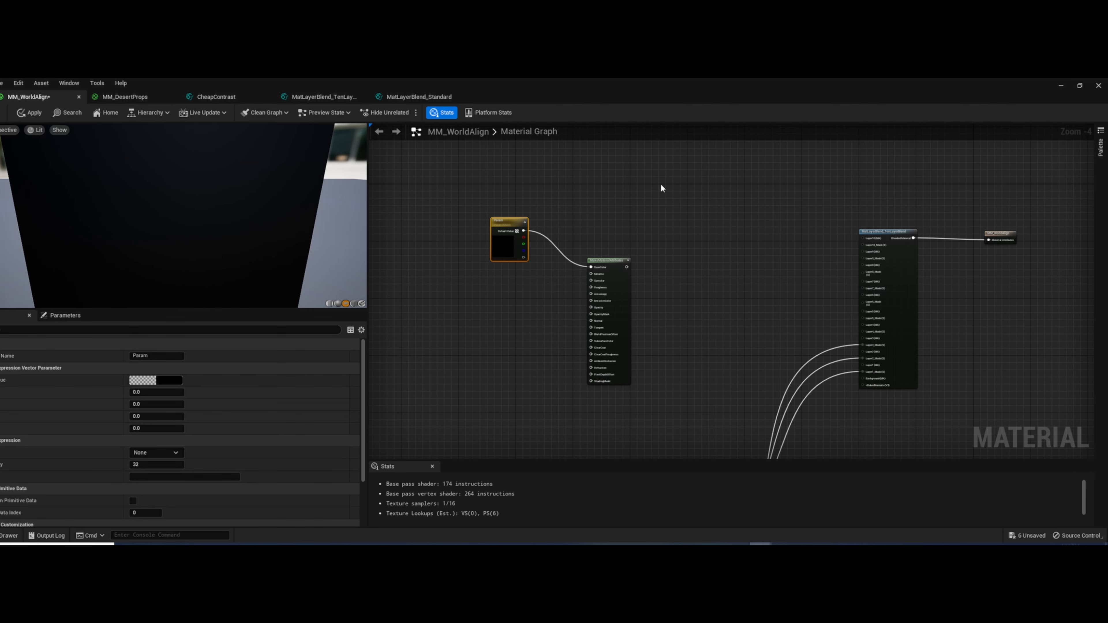
From the level, open the SM_BGMountain2 mesh's MM_10Layer_Simple_Inst material instance and its parent material, MM_10Layer_Simple
{"action": "double_click", "coordinate": [440, 79]}
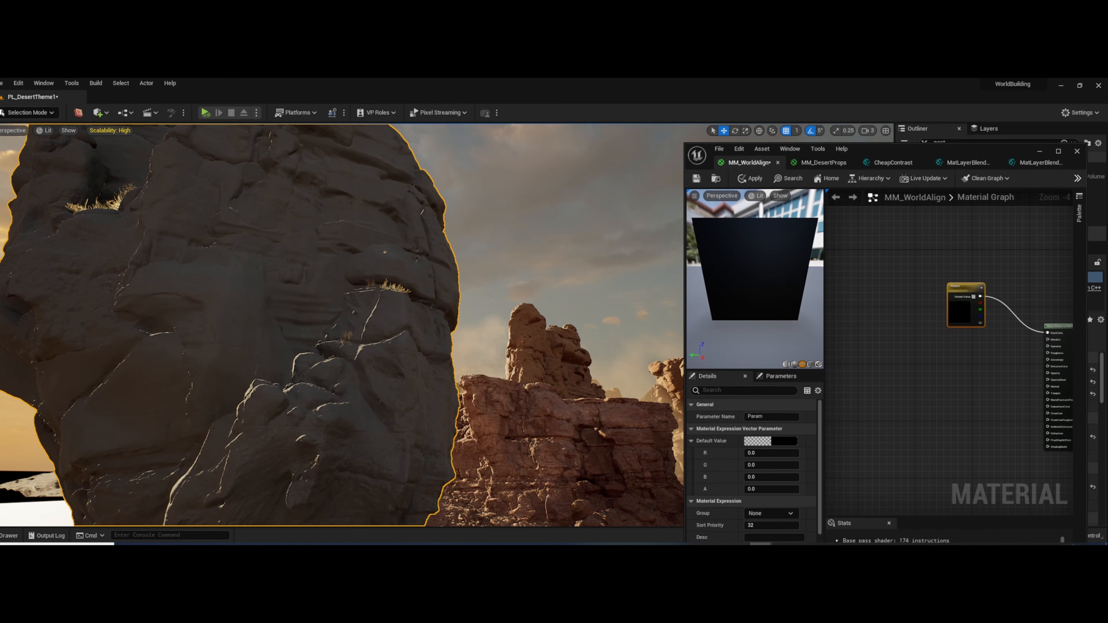
{"action": "right_click_drag", "start_coordinate": [516, 321], "coordinate": [654, 323]}
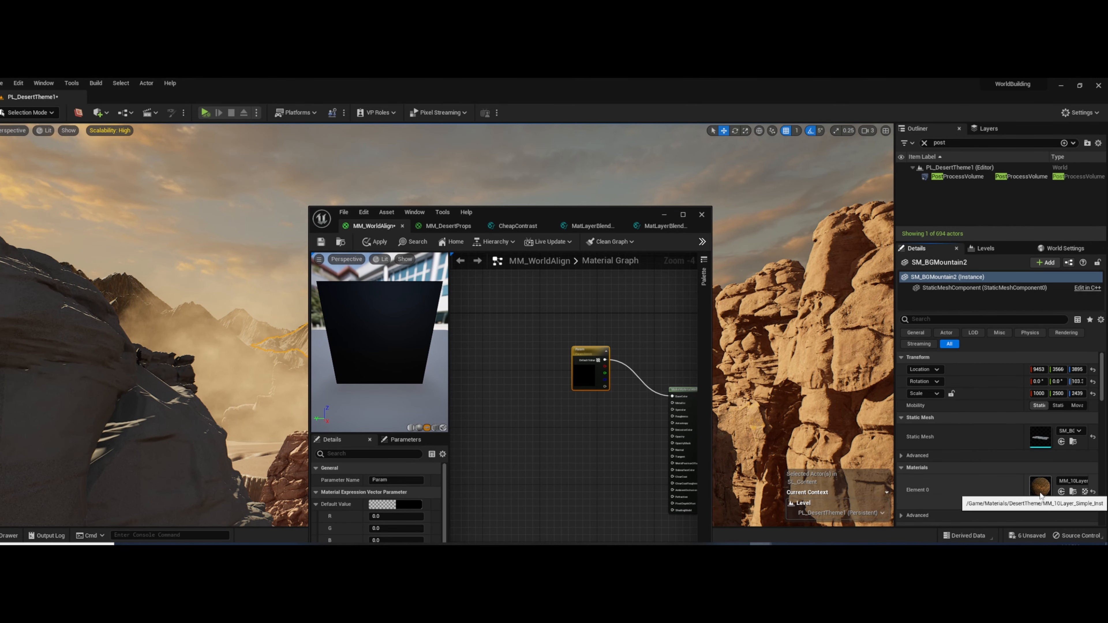
{"action": "double_click", "coordinate": [1040, 487]}
{"action": "left_click", "coordinate": [683, 214]}
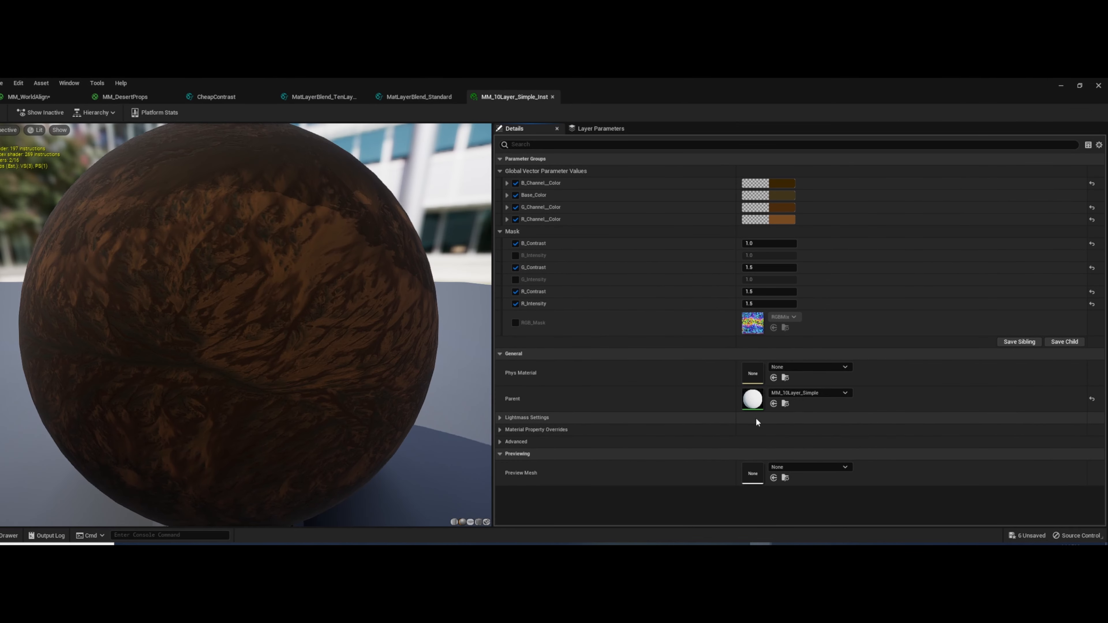
{"action": "double_click", "coordinate": [754, 401]}
Examine how the Layers group in MM_10Layer_Simple feeds color parameters and constants into MakeMaterialAttributes nodes
{"action": "scroll", "coordinate": [734, 389], "scroll_direction": "down", "scroll_amount": 5}
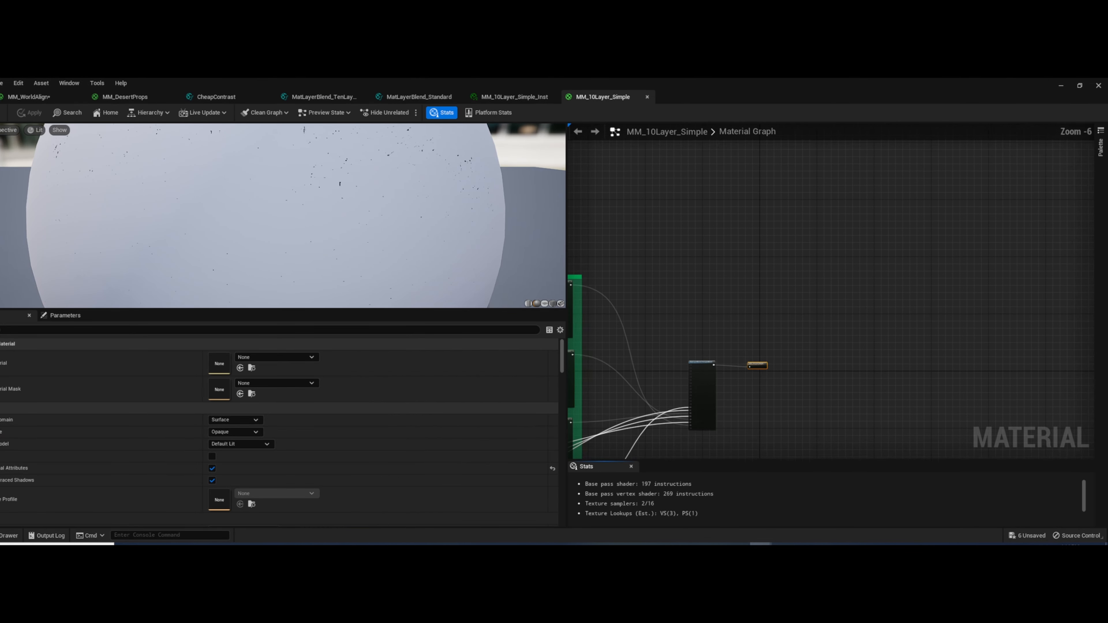
{"action": "scroll", "coordinate": [906, 238], "scroll_direction": "up", "scroll_amount": 2}
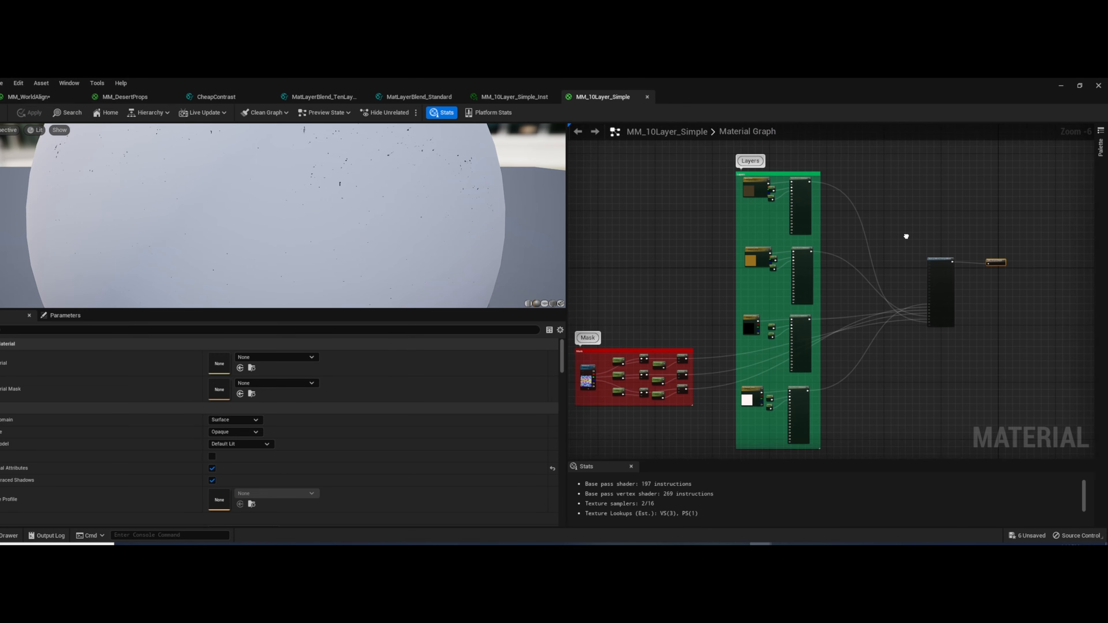
{"action": "scroll", "coordinate": [760, 282], "scroll_direction": "up", "scroll_amount": 2}
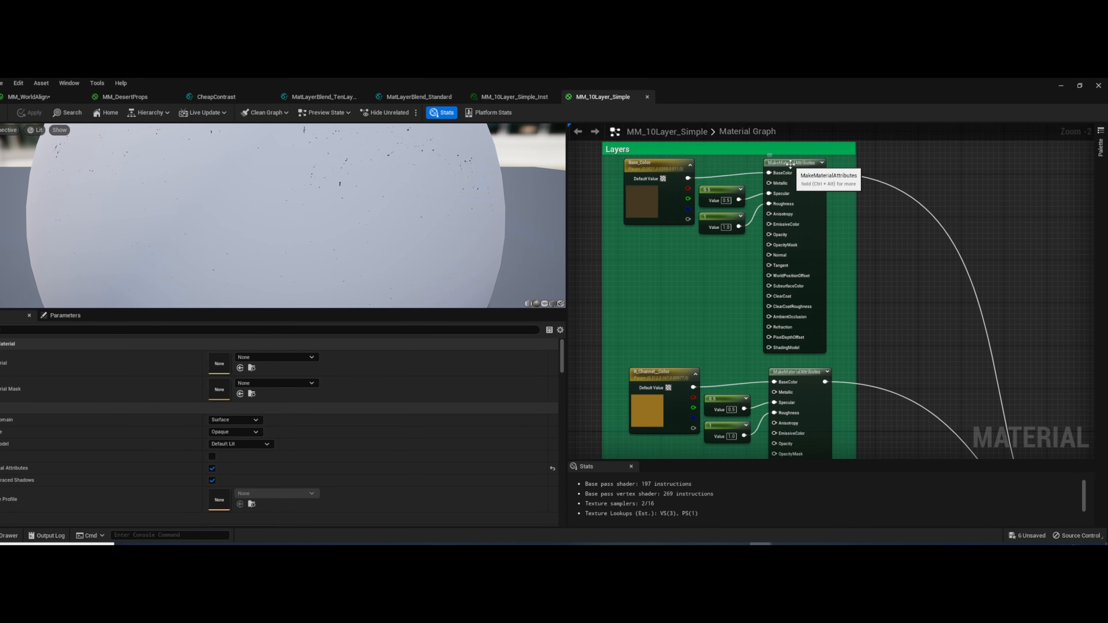
{"action": "left_click", "coordinate": [781, 192]}
{"action": "left_click", "coordinate": [719, 194]}
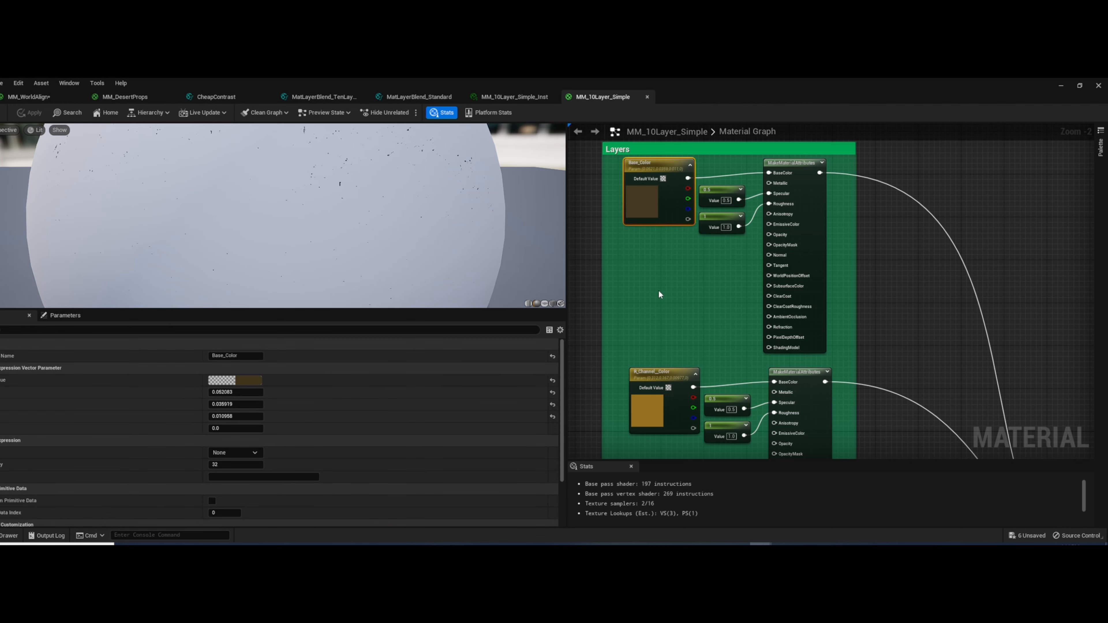
{"action": "left_click", "coordinate": [645, 192]}
{"action": "scroll", "coordinate": [675, 369], "scroll_direction": "down", "scroll_amount": 2}
{"action": "right_click_drag", "start_coordinate": [575, 357], "coordinate": [661, 144]}
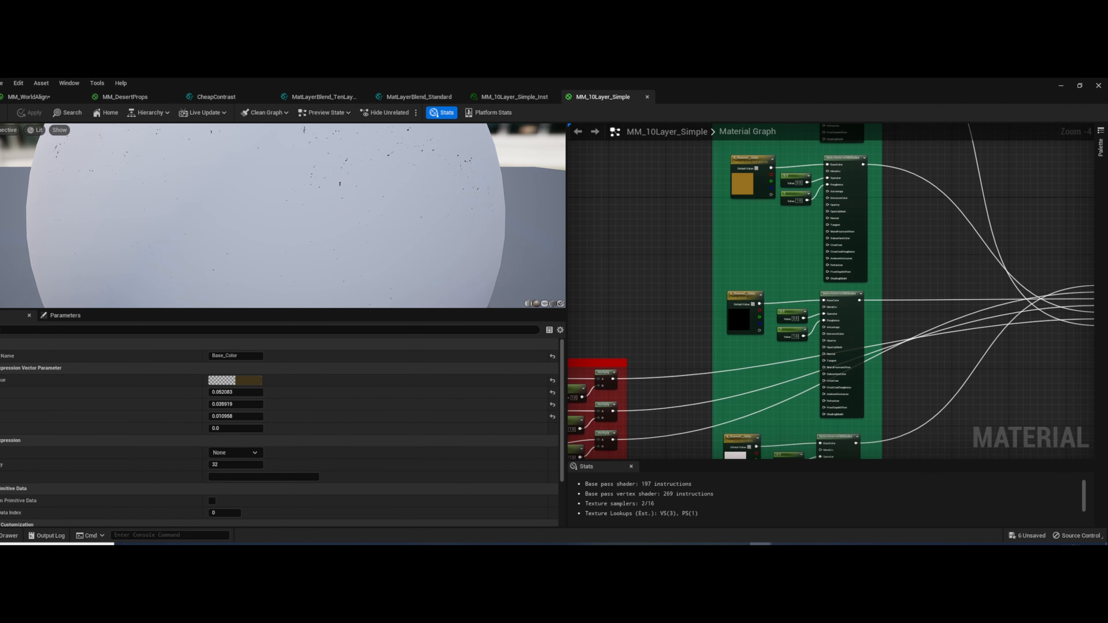
{"action": "right_click_drag", "start_coordinate": [669, 291], "coordinate": [858, 168]}
Inspect the RGB_Mask texture parameter in the Mask group and open its RGBMix texture
{"action": "left_click", "coordinate": [606, 325]}
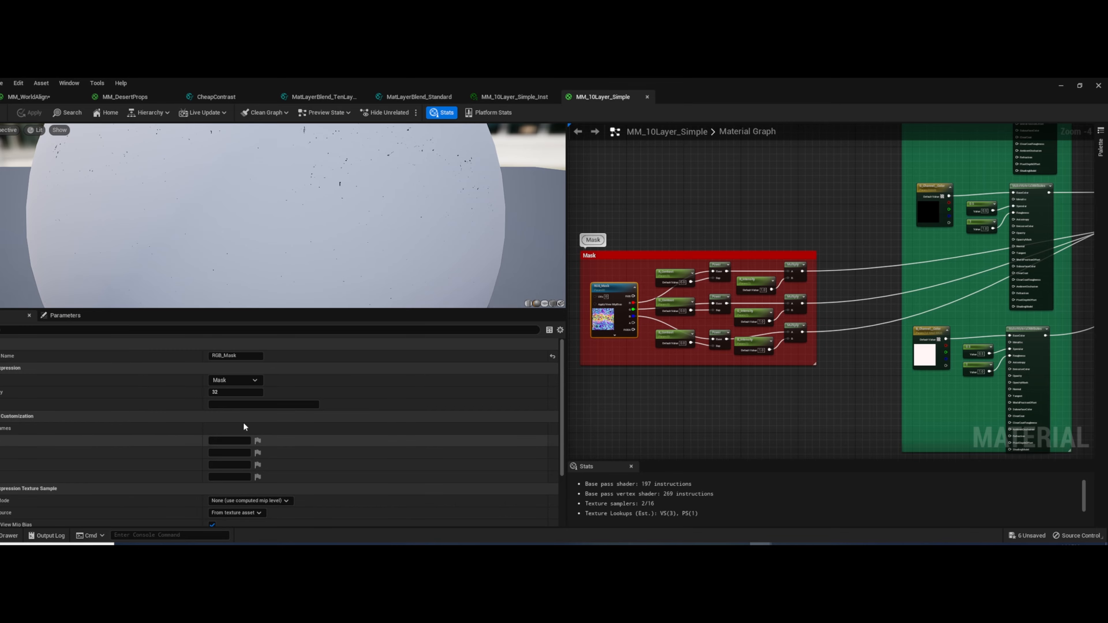
{"action": "scroll", "coordinate": [244, 427], "scroll_direction": "down", "scroll_amount": 4}
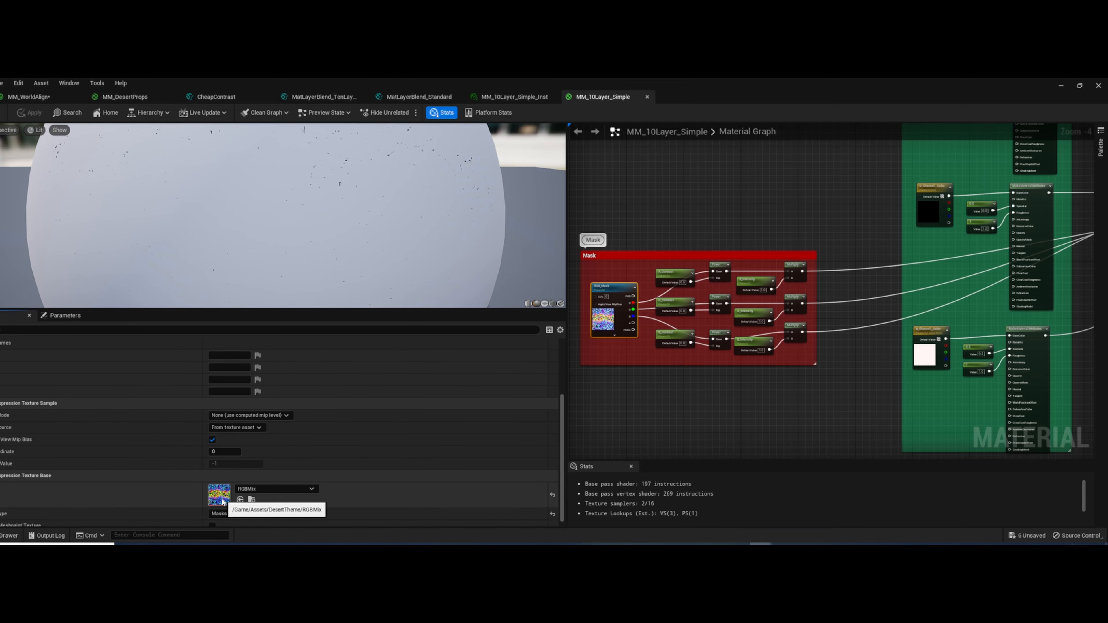
{"action": "double_click", "coordinate": [222, 501]}
{"action": "scroll", "coordinate": [462, 339], "scroll_direction": "down", "scroll_amount": 6}
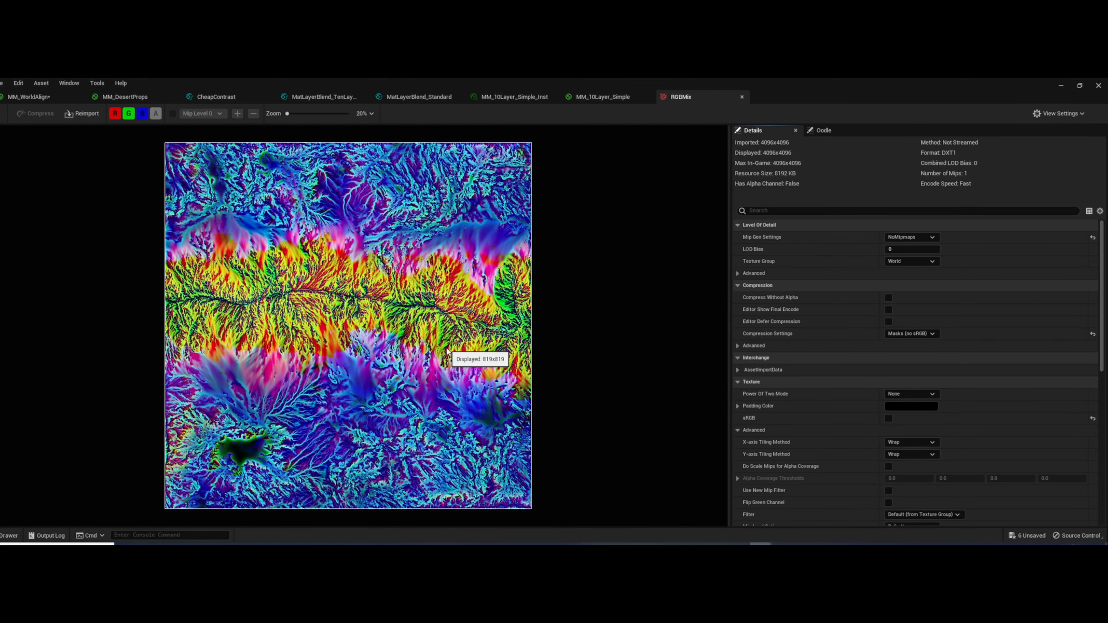
{"action": "scroll", "coordinate": [447, 350], "scroll_direction": "up", "scroll_amount": 1}
{"action": "scroll", "coordinate": [447, 351], "scroll_direction": "down", "scroll_amount": 1}
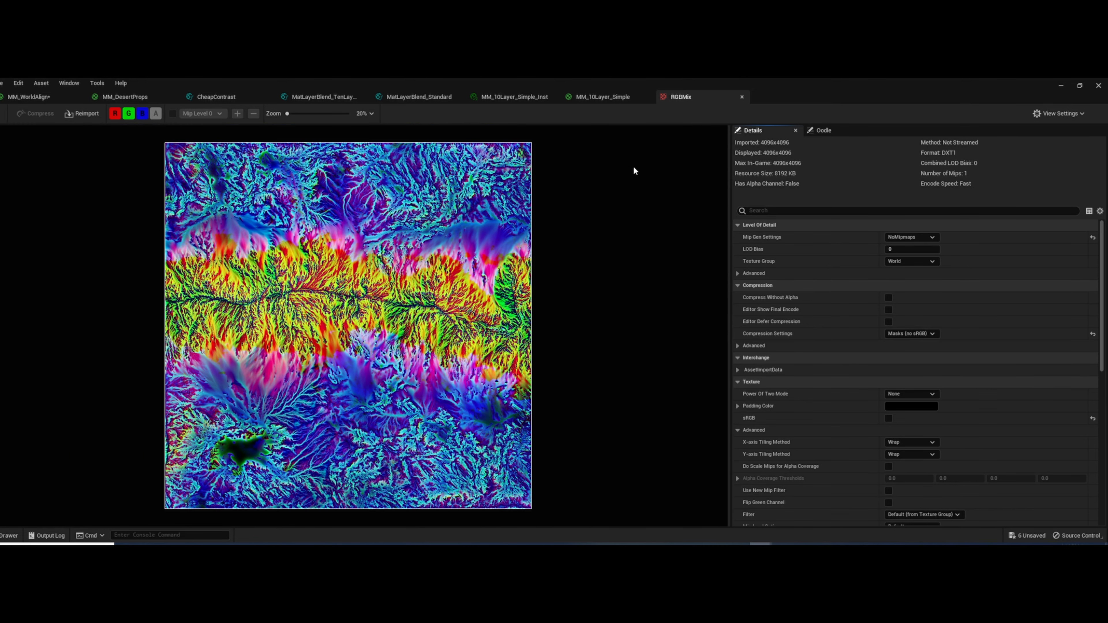
Preview the RGBMix texture with different combinations of its red, green and blue channels, including blue alone
{"action": "left_click", "coordinate": [143, 116]}
{"action": "left_click", "coordinate": [128, 116]}
{"action": "left_click", "coordinate": [128, 116]}
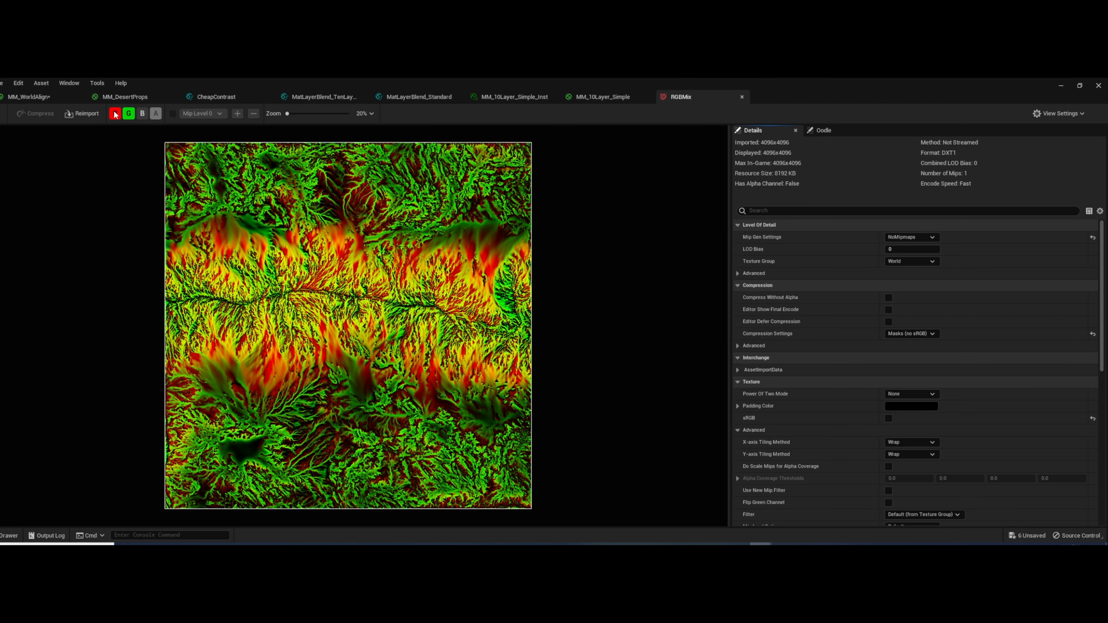
{"action": "left_click", "coordinate": [116, 113]}
{"action": "left_click", "coordinate": [115, 113]}
{"action": "left_click", "coordinate": [142, 113]}
{"action": "left_click", "coordinate": [128, 113]}
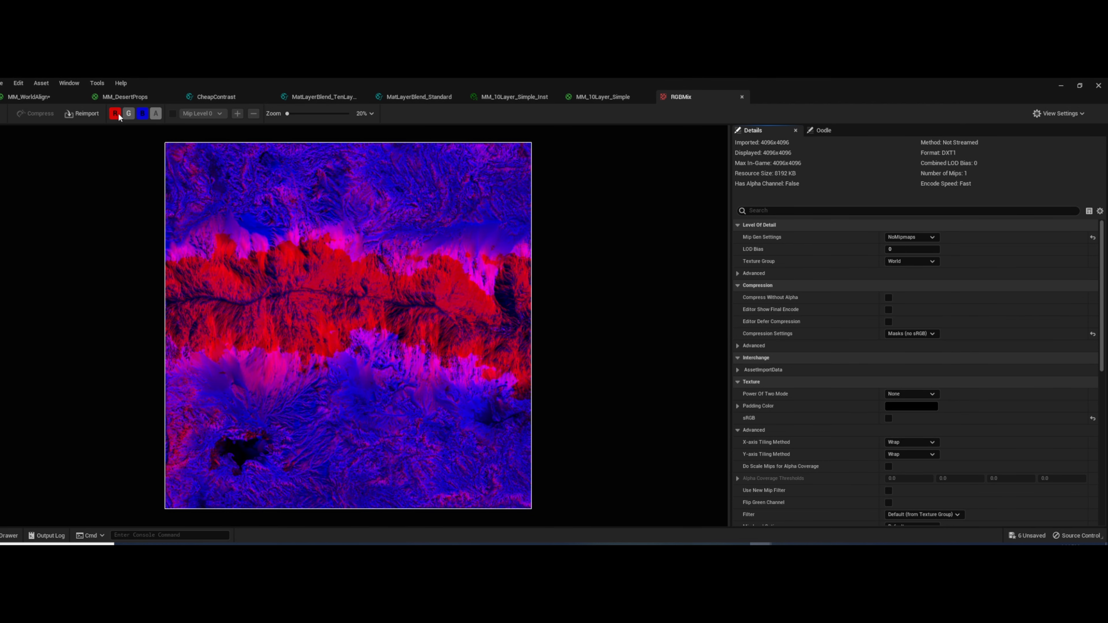
{"action": "left_click", "coordinate": [116, 114]}
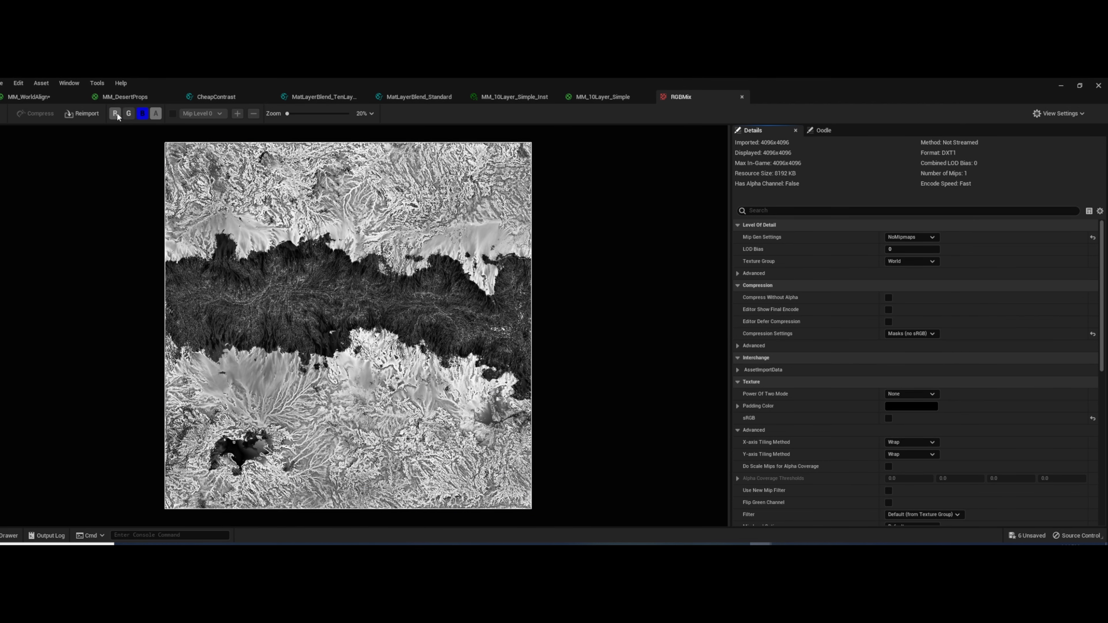
{"action": "left_click", "coordinate": [115, 114]}
{"action": "left_click", "coordinate": [128, 114]}
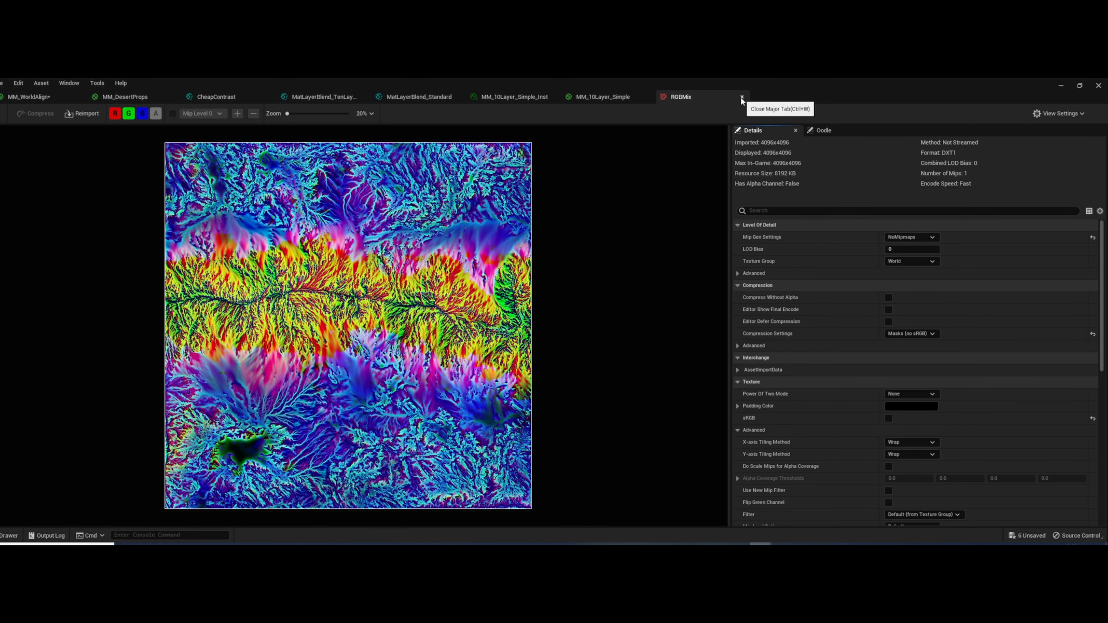
Close the RGBMix texture and the other reference assets, keeping only MM_WorldAlign and MM_DesertProps open
{"action": "left_click", "coordinate": [741, 97]}
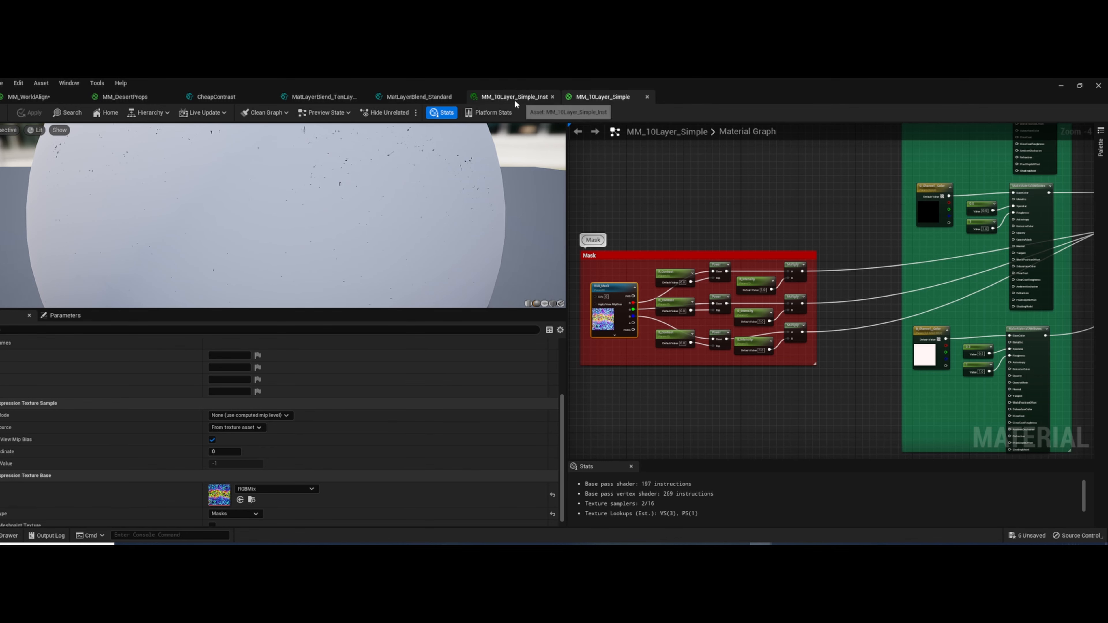
{"action": "left_click", "coordinate": [146, 100]}
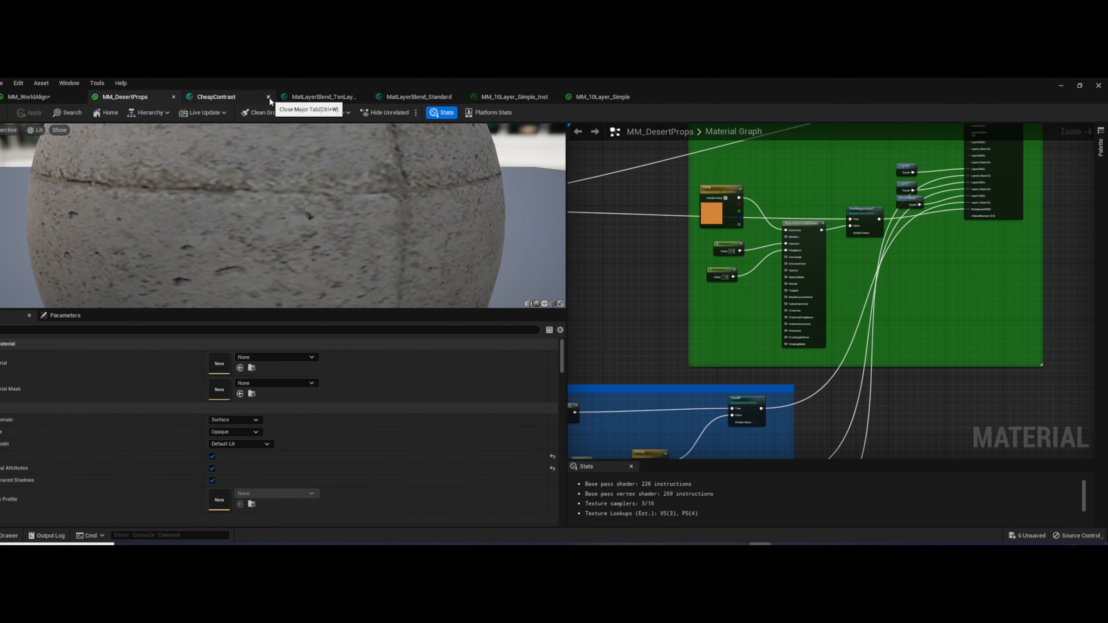
{"action": "left_click", "coordinate": [269, 97]}
{"action": "left_click", "coordinate": [269, 97]}
{"action": "left_click", "coordinate": [269, 97]}
{"action": "left_click", "coordinate": [269, 97]}
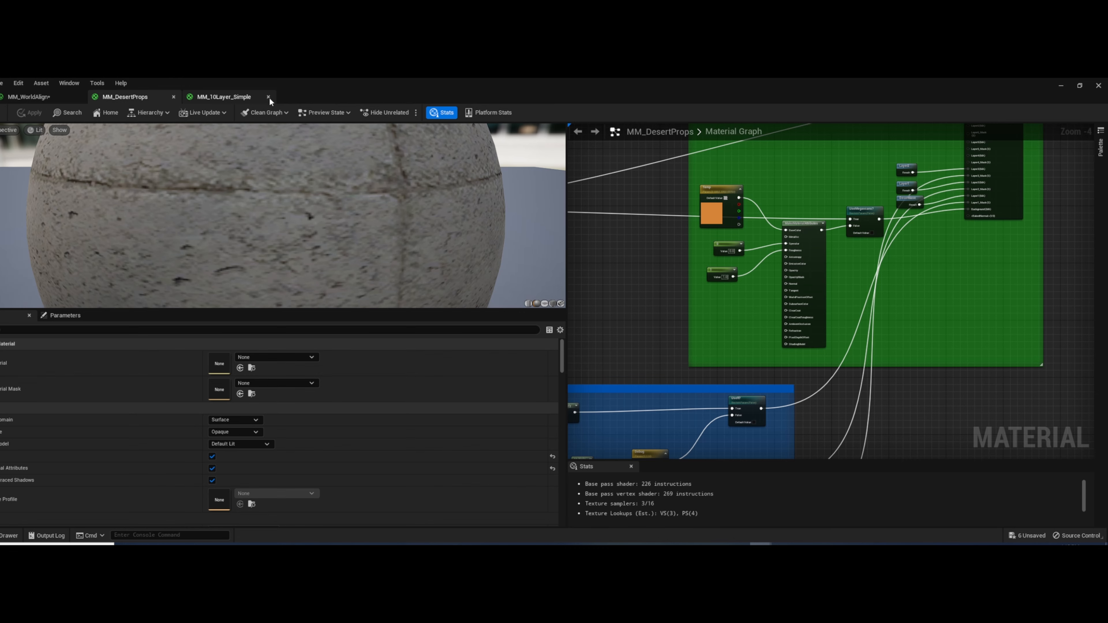
{"action": "left_click", "coordinate": [269, 97]}
{"action": "scroll", "coordinate": [666, 286], "scroll_direction": "down", "scroll_amount": 1}
{"action": "scroll", "coordinate": [661, 290], "scroll_direction": "down", "scroll_amount": 1}
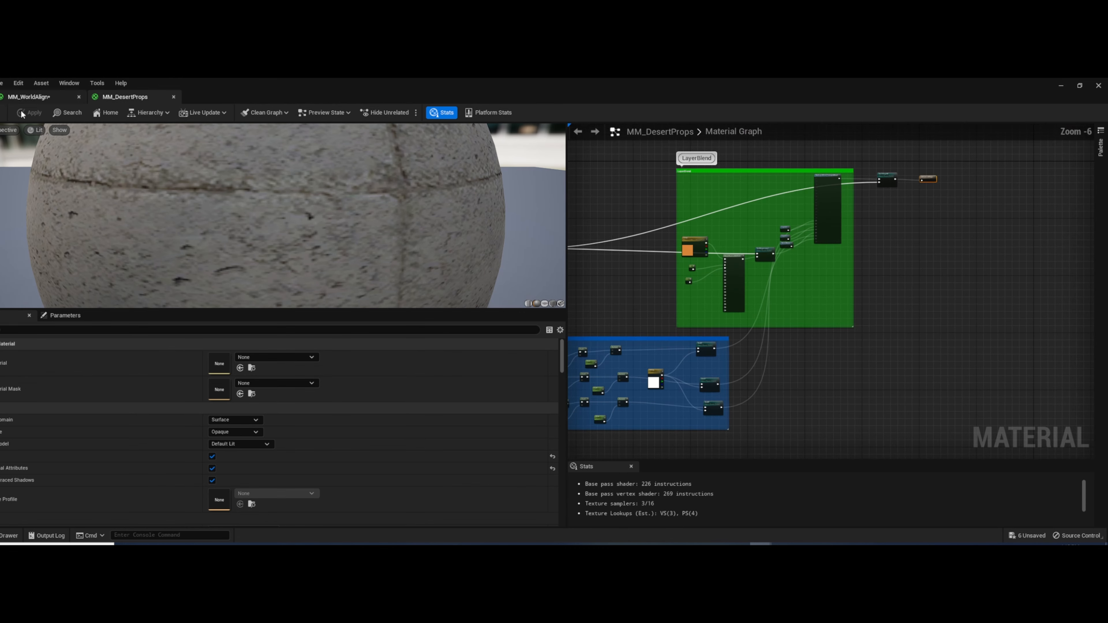
In the MM_WorldAlign graph, delete the color parameter and the MakeMaterialAttributes node it feeds
{"action": "left_click", "coordinate": [29, 96]}
{"action": "right_click_drag", "start_coordinate": [720, 309], "coordinate": [755, 289]}
{"action": "left_click_drag", "start_coordinate": [714, 276], "coordinate": [774, 330]}
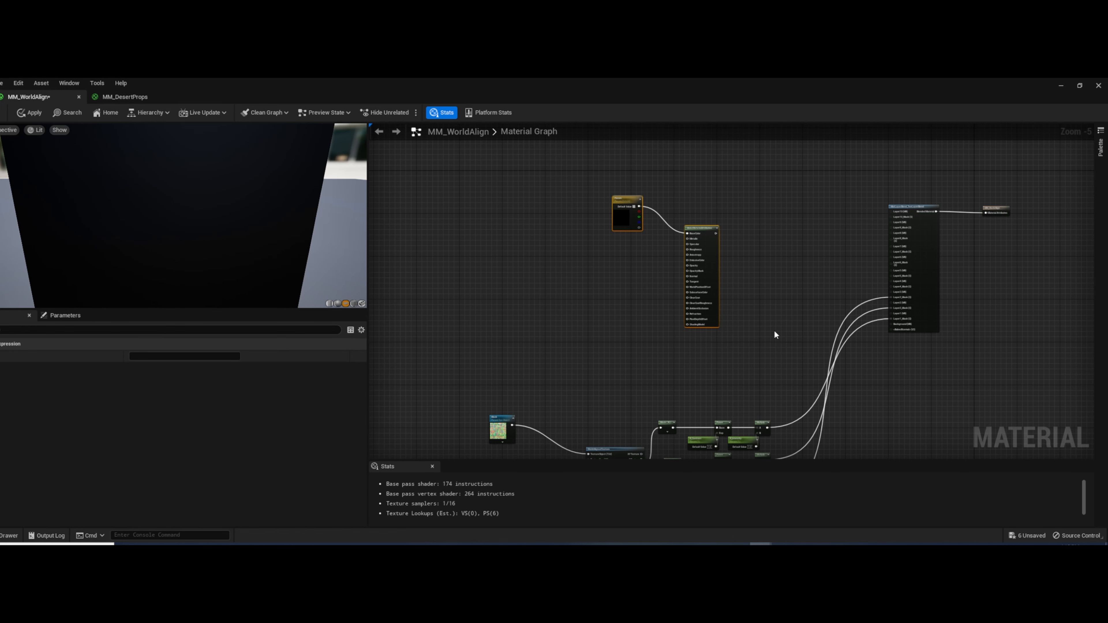
{"action": "key", "text": "Delete"}
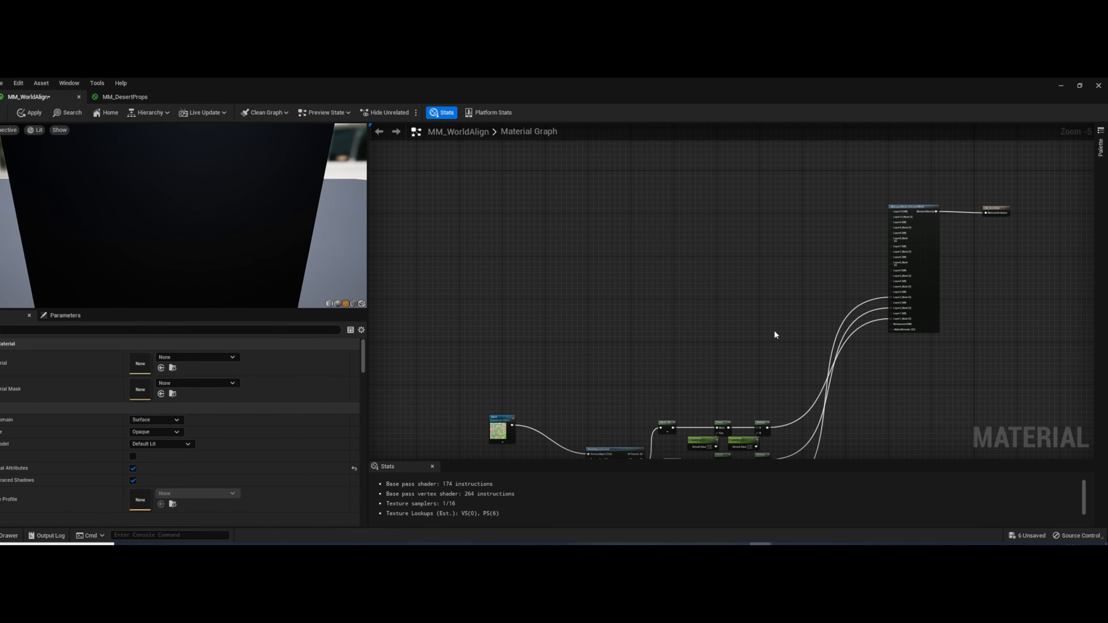
{"action": "right_click_drag", "start_coordinate": [774, 332], "coordinate": [717, 312]}
{"action": "scroll", "coordinate": [717, 311], "scroll_direction": "up", "scroll_amount": 2}
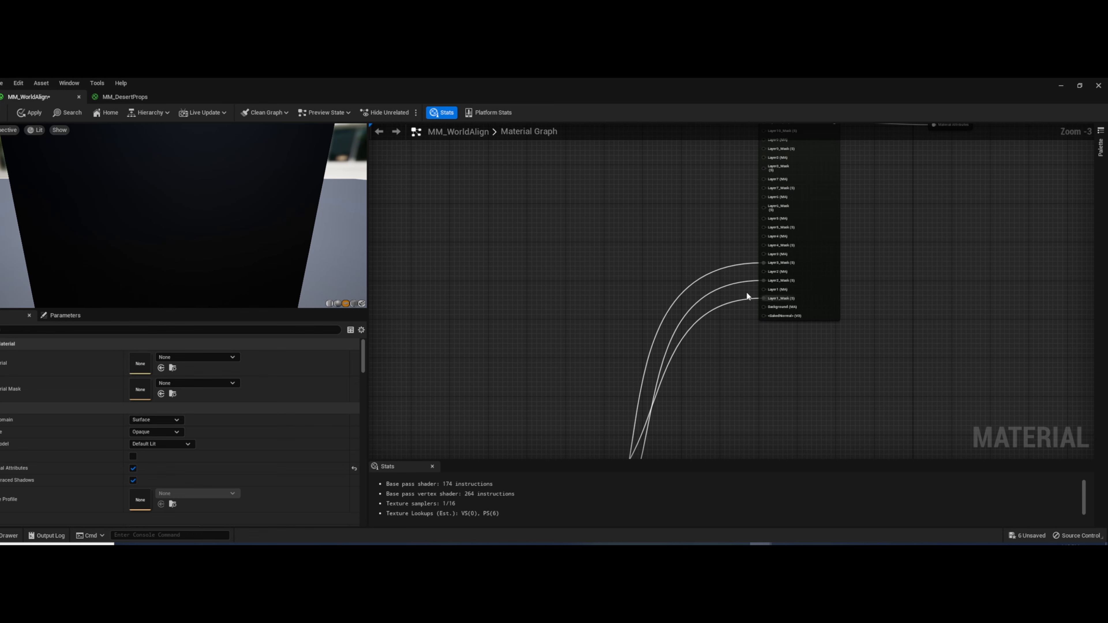
{"action": "right_click_drag", "start_coordinate": [626, 265], "coordinate": [685, 274]}
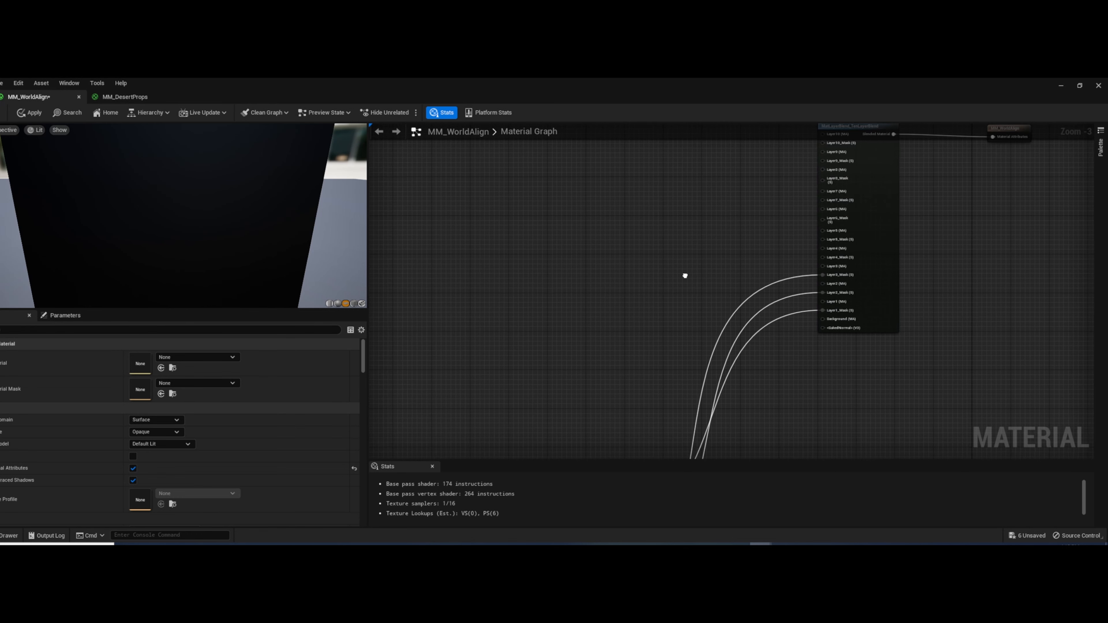
Save the MM_WorldAlign material and close the material editor window
{"action": "double_click", "coordinate": [458, 97]}
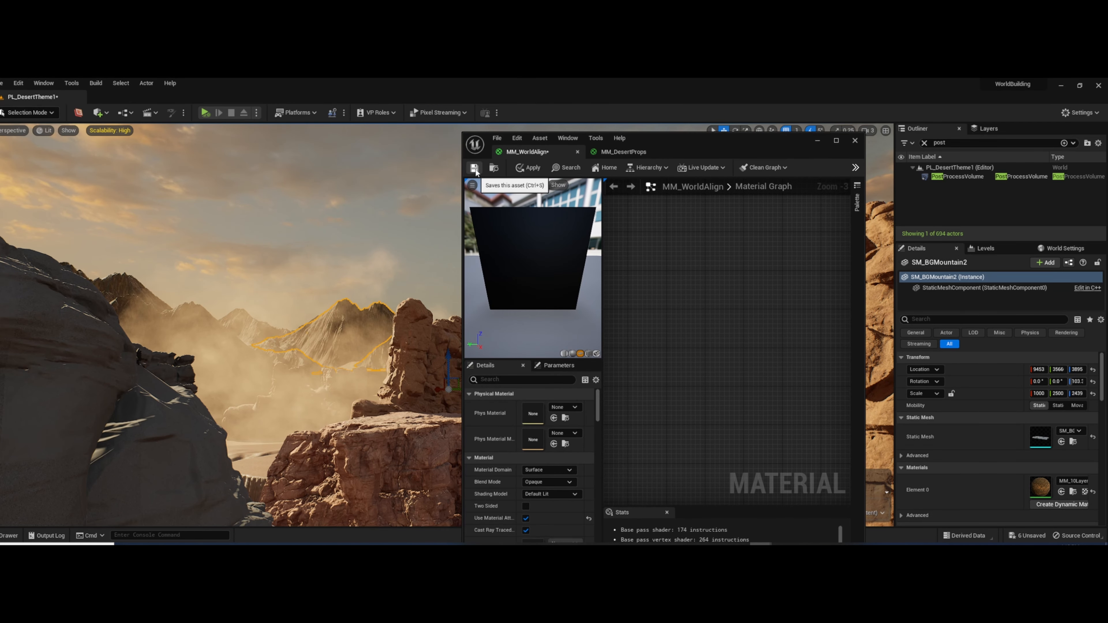
{"action": "left_click", "coordinate": [475, 170]}
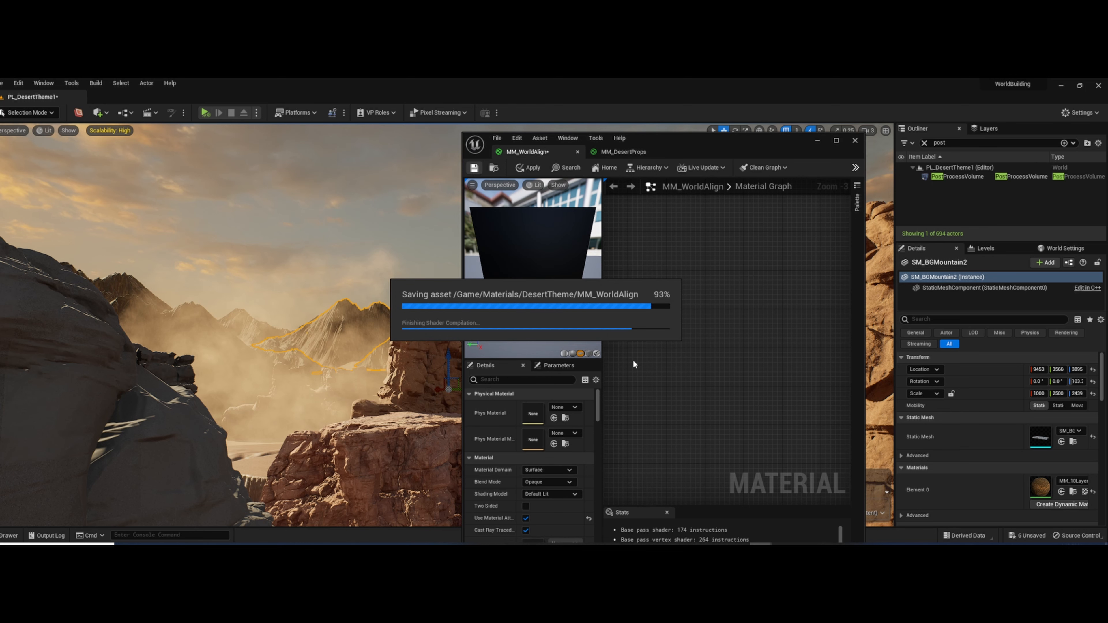
{"action": "left_click", "coordinate": [854, 141]}
Create a folder named Function_Test inside the Materials/DesertTheme/Functions folder
{"action": "right_click_drag", "start_coordinate": [414, 283], "coordinate": [371, 310]}
{"action": "left_click", "coordinate": [9, 536]}
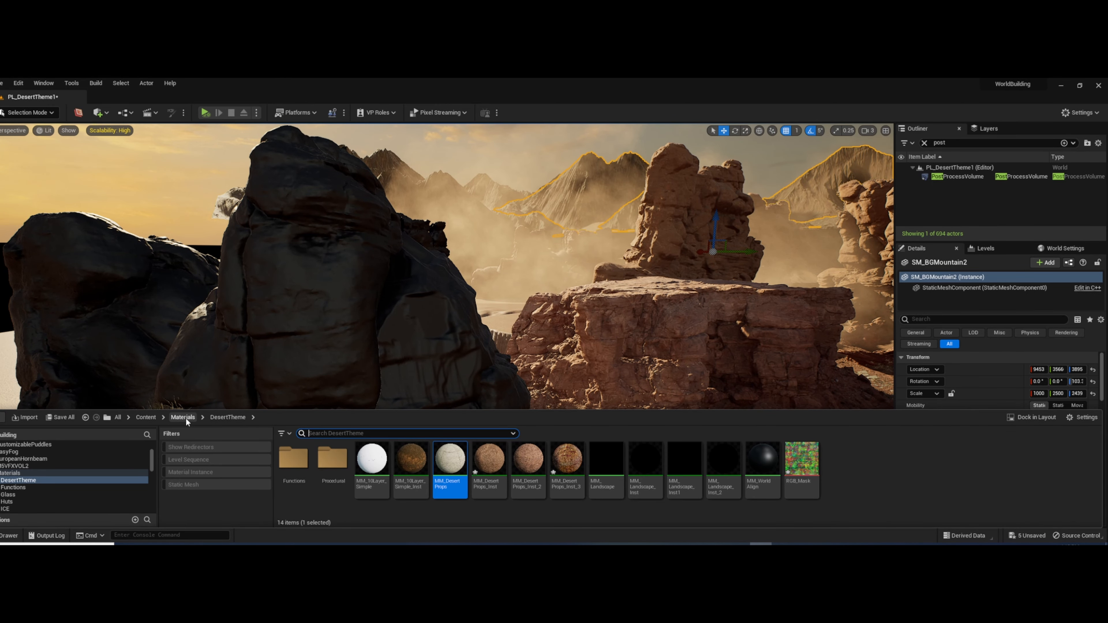
{"action": "left_click", "coordinate": [299, 465]}
{"action": "double_click", "coordinate": [299, 465]}
{"action": "right_click", "coordinate": [507, 474]}
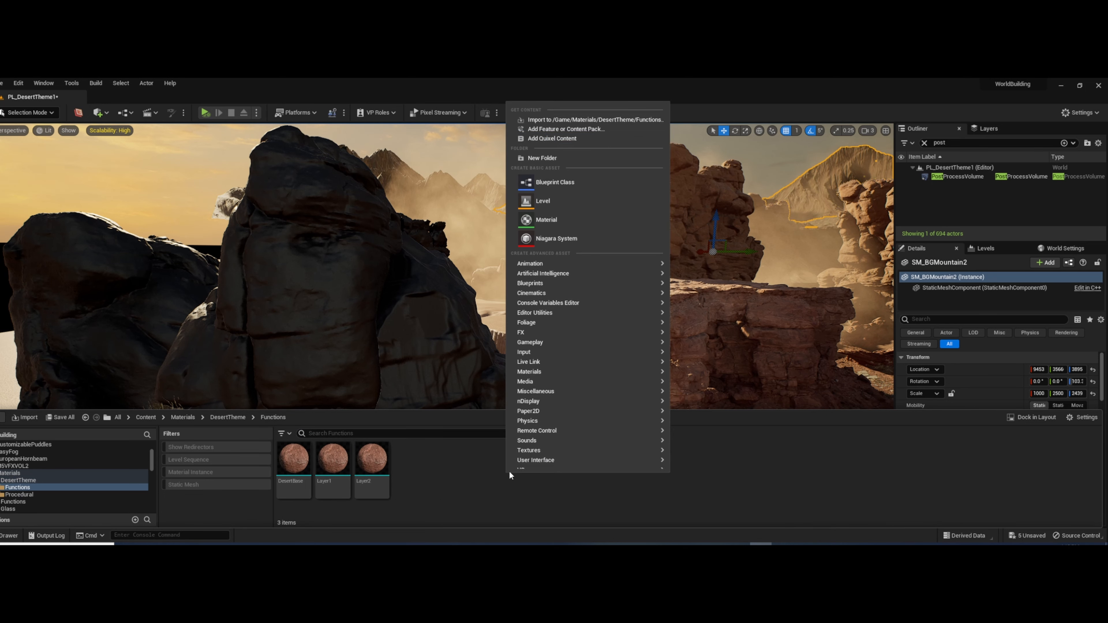
{"action": "left_click", "coordinate": [575, 156]}
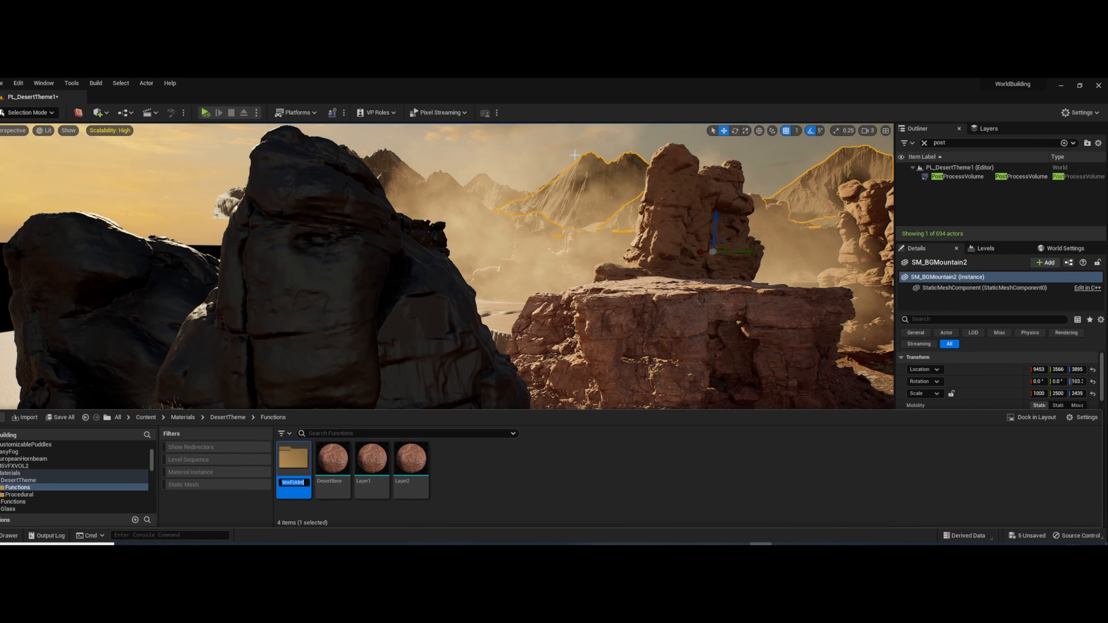
{"action": "type", "text": "F"}
{"action": "type", "text": "unction_Test"}
{"action": "key", "text": "Return"}
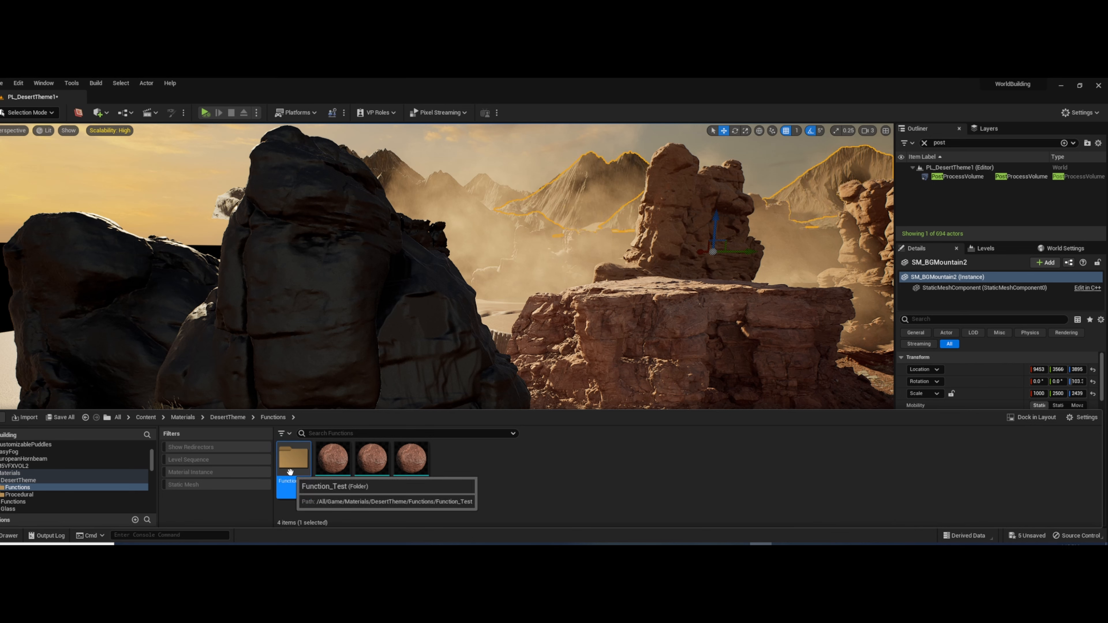
Inside the Function_Test folder, create a material function named Layer1
{"action": "double_click", "coordinate": [301, 464]}
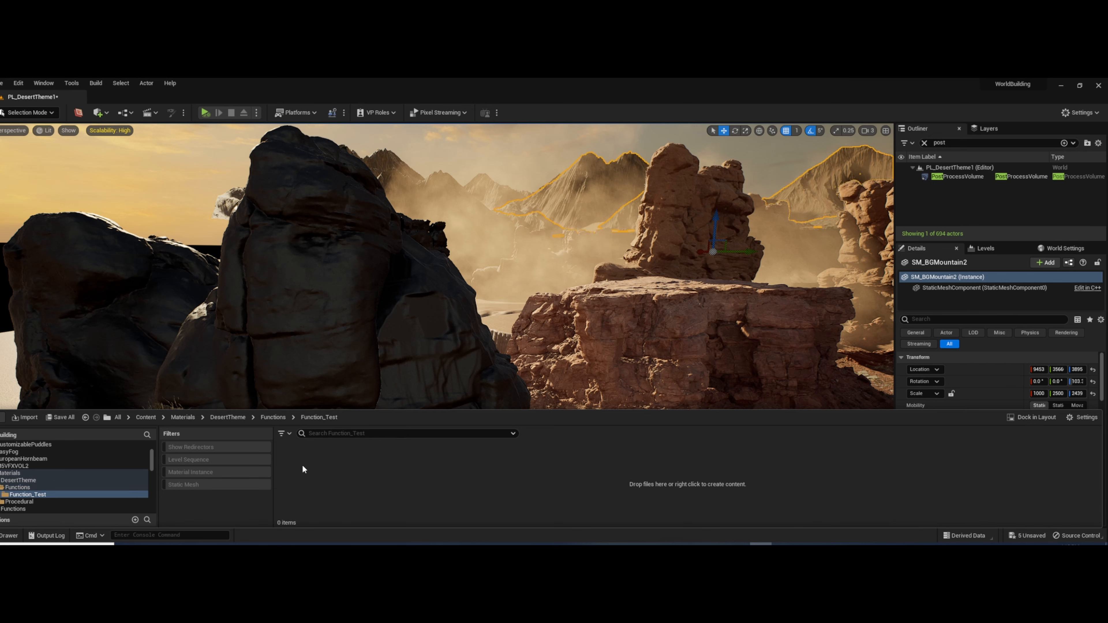
{"action": "right_click", "coordinate": [385, 491]}
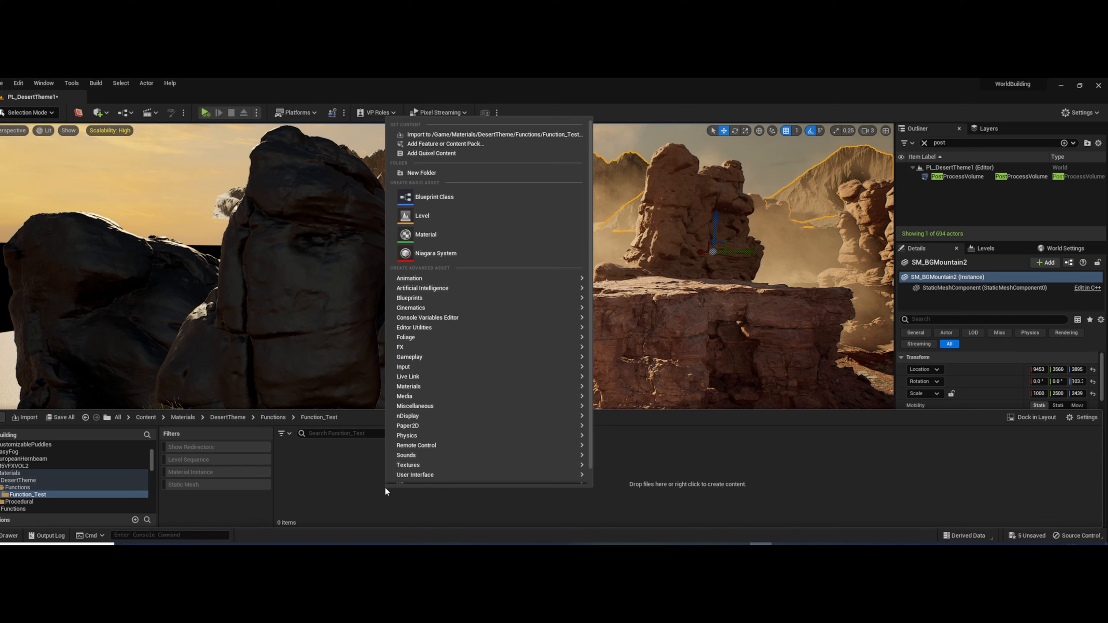
{"action": "mouse_move", "coordinate": [426, 387]}
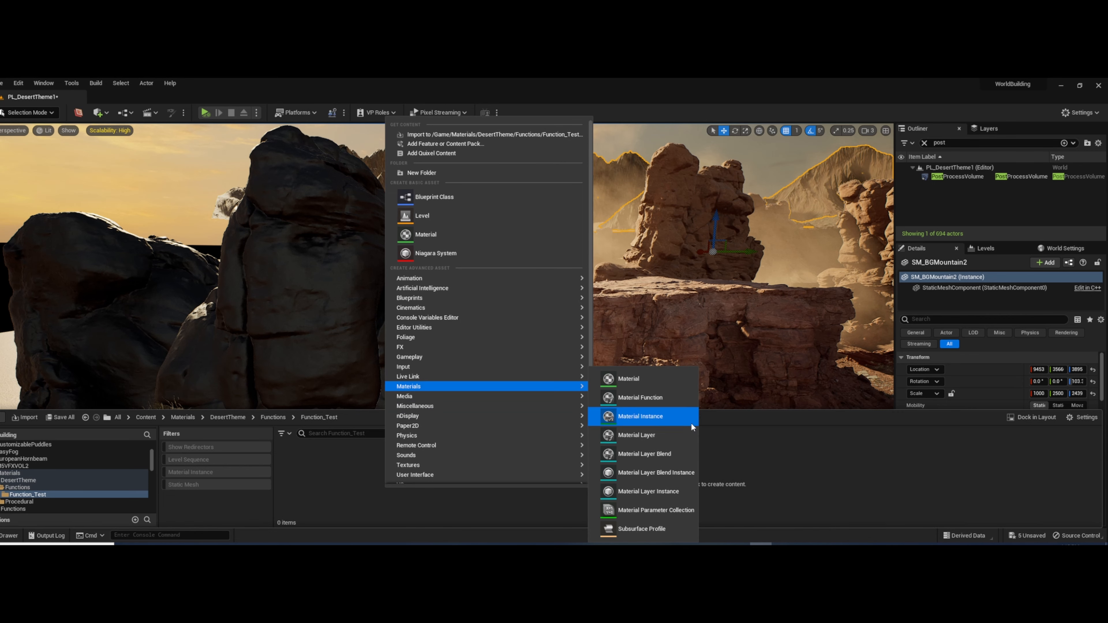
{"action": "left_click", "coordinate": [650, 398]}
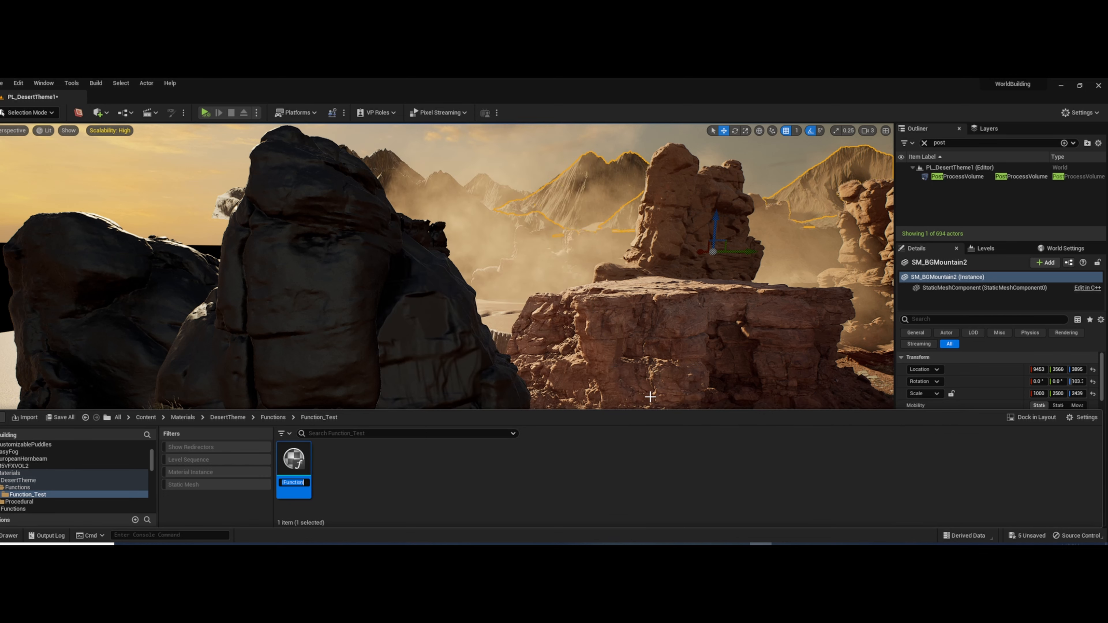
{"action": "type", "text": "Layer1"}
{"action": "key", "text": "Return"}
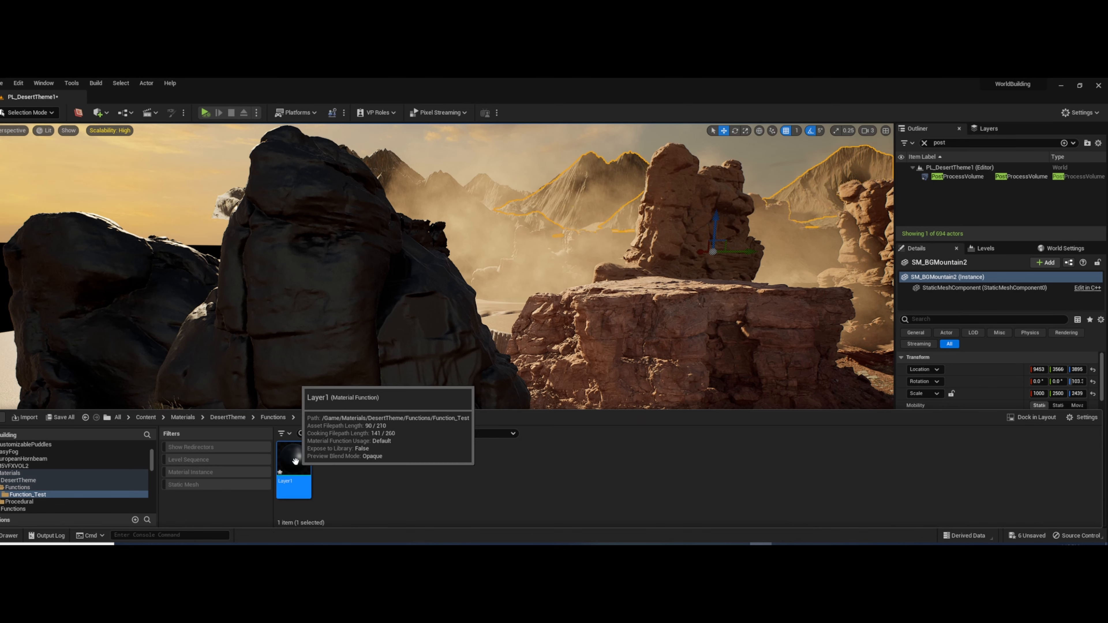
Open the Layer1 material function and enlarge its editor window and graph area
{"action": "double_click", "coordinate": [294, 462]}
{"action": "scroll", "coordinate": [754, 281], "scroll_direction": "down", "scroll_amount": 2}
{"action": "right_click_drag", "start_coordinate": [692, 267], "coordinate": [801, 274]}
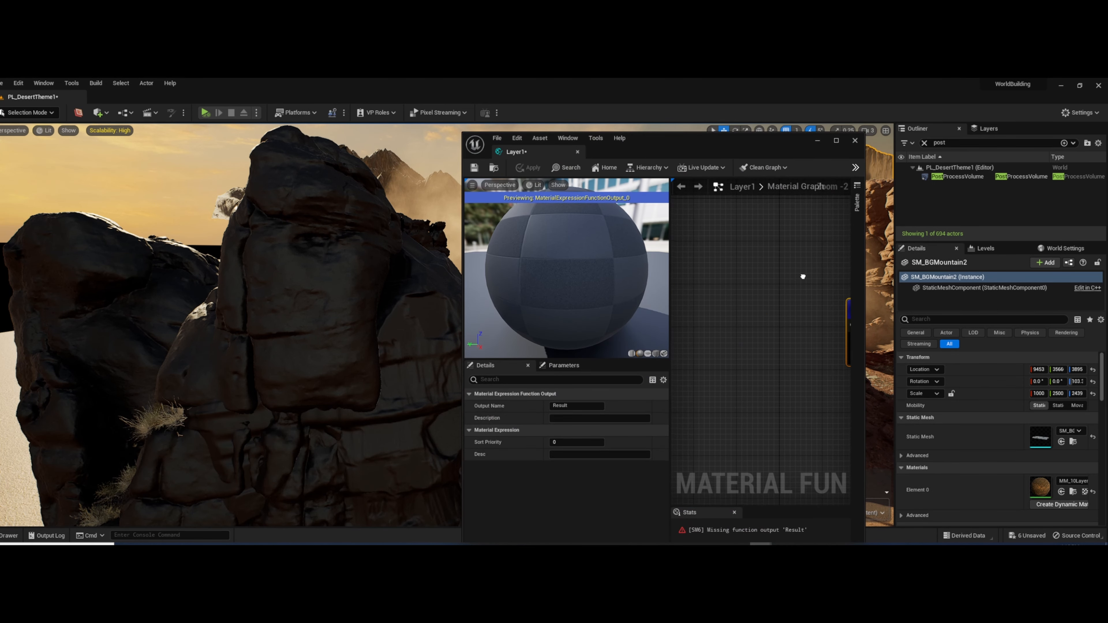
{"action": "left_click_drag", "start_coordinate": [461, 251], "coordinate": [44, 251]}
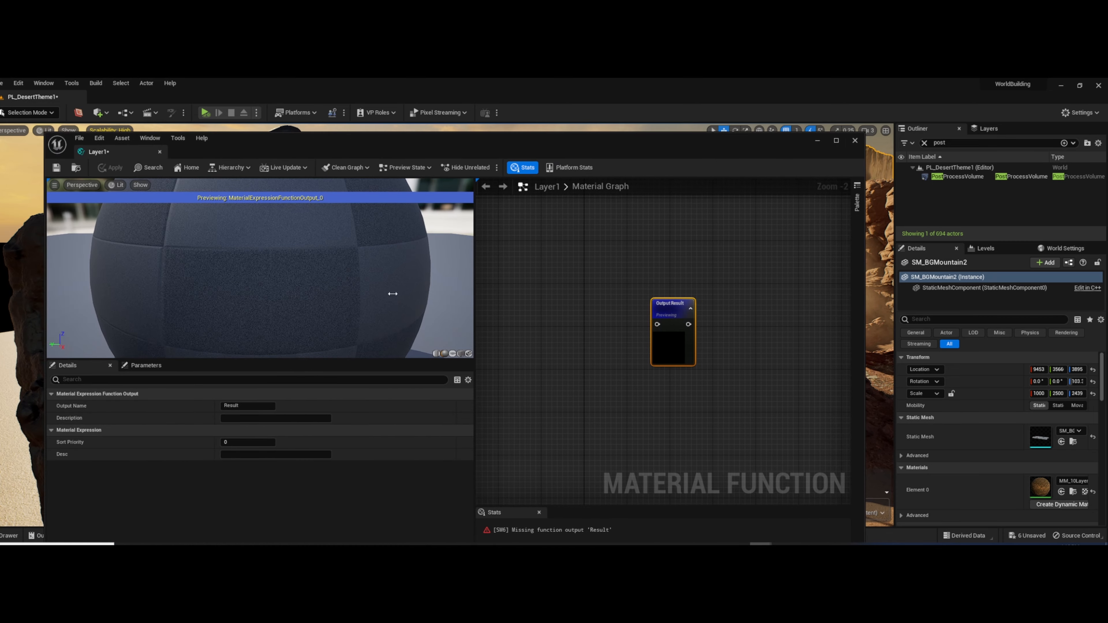
{"action": "scroll", "coordinate": [633, 343], "scroll_direction": "down", "scroll_amount": 2}
{"action": "right_click_drag", "start_coordinate": [634, 343], "coordinate": [696, 370]}
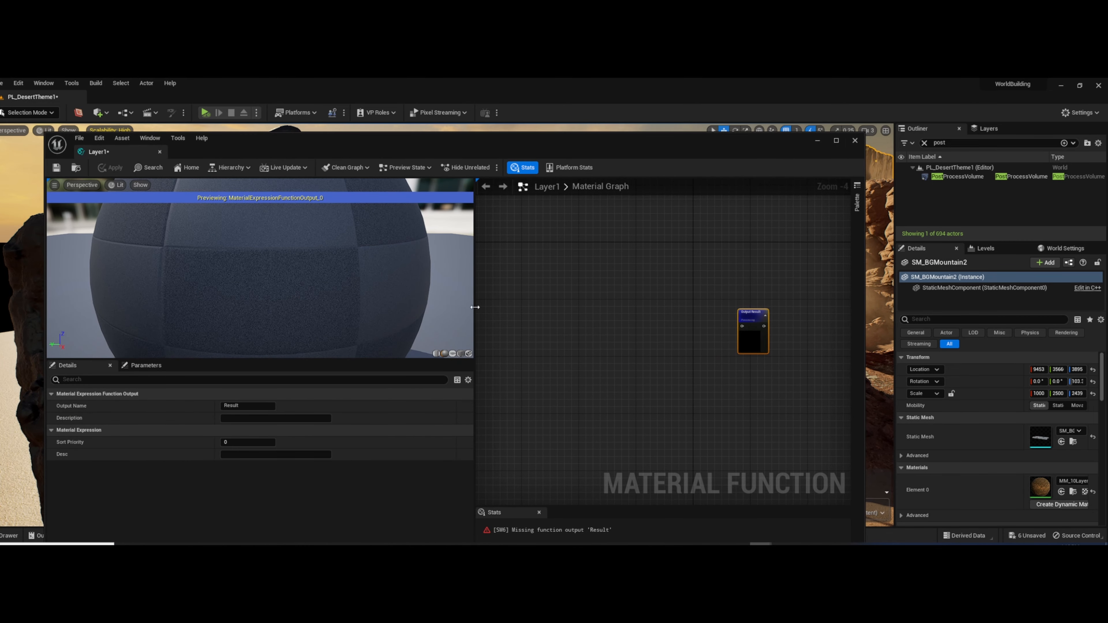
{"action": "left_click_drag", "start_coordinate": [475, 307], "coordinate": [225, 284]}
{"action": "right_click_drag", "start_coordinate": [421, 374], "coordinate": [727, 318]}
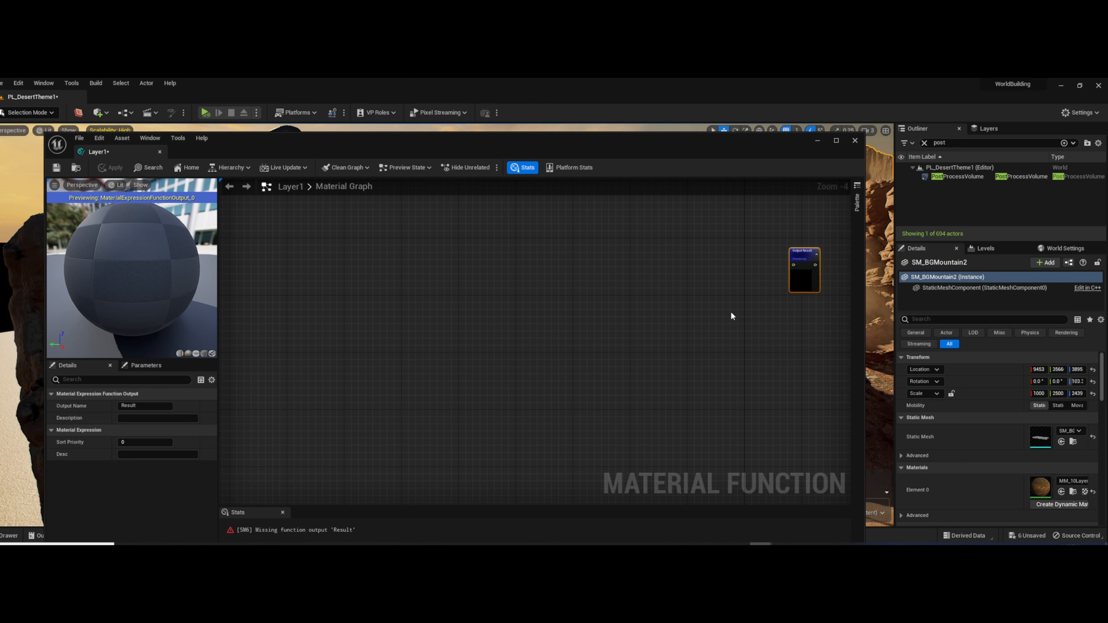
Rename the function's Result output to Layer1 and reposition its node in the graph
{"action": "left_click_drag", "start_coordinate": [147, 406], "coordinate": [93, 401]}
{"action": "type", "text": "4"}
{"action": "type", "text": "ayer1"}
{"action": "key", "text": "Return"}
{"action": "scroll", "coordinate": [541, 362], "scroll_direction": "down", "scroll_amount": 2}
{"action": "left_click_drag", "start_coordinate": [681, 310], "coordinate": [681, 270]}
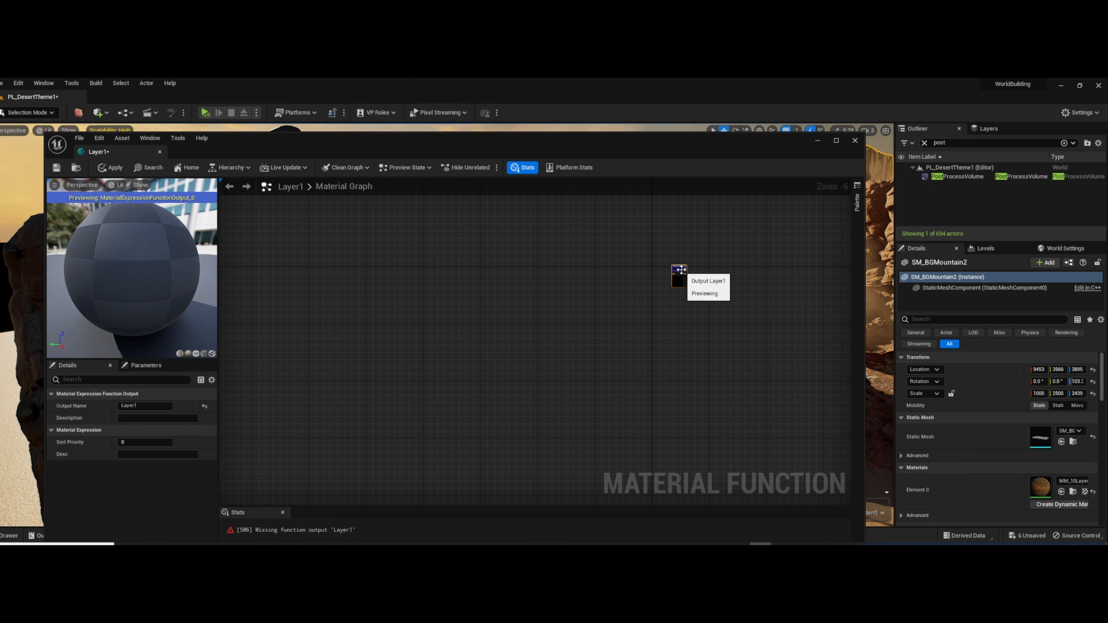
Try out extra function outputs by duplicating the Layer1 output node three times, and delete the copies
{"action": "key", "text": "ctrl+d"}
{"action": "key", "text": "ctrl+d"}
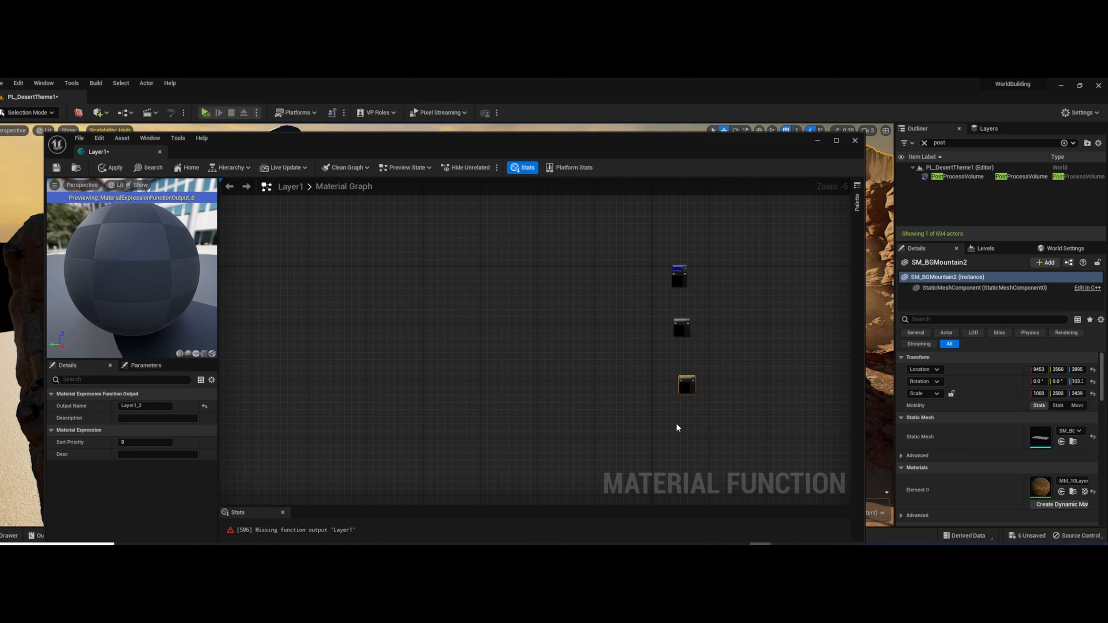
{"action": "key", "text": "ctrl+d"}
{"action": "left_click", "coordinate": [678, 325]}
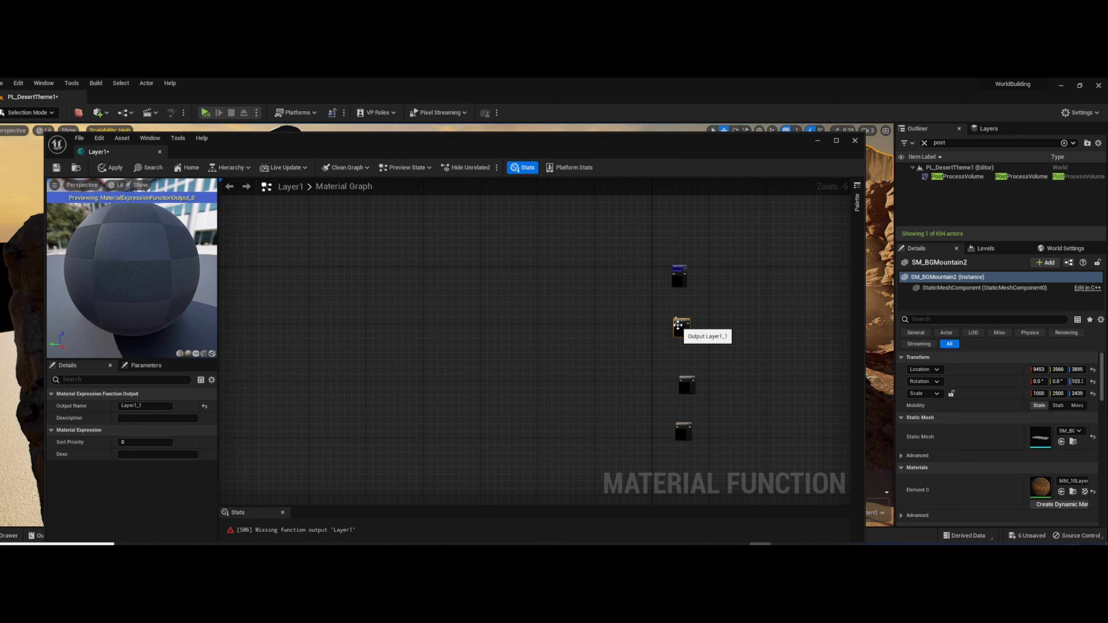
{"action": "left_click", "coordinate": [686, 381]}
{"action": "left_click_drag", "start_coordinate": [717, 315], "coordinate": [671, 440]}
{"action": "key", "text": "Delete"}
{"action": "key", "text": "Return"}
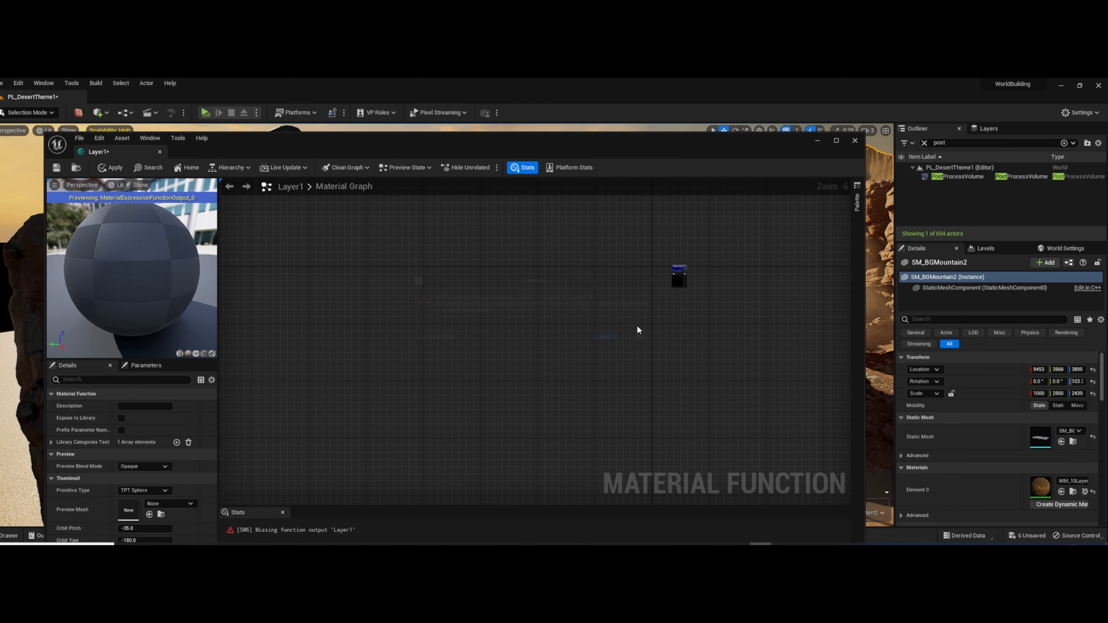
Lower the Layer1 output node in the graph and shift the function's editor window aside
{"action": "left_click_drag", "start_coordinate": [678, 273], "coordinate": [690, 353]}
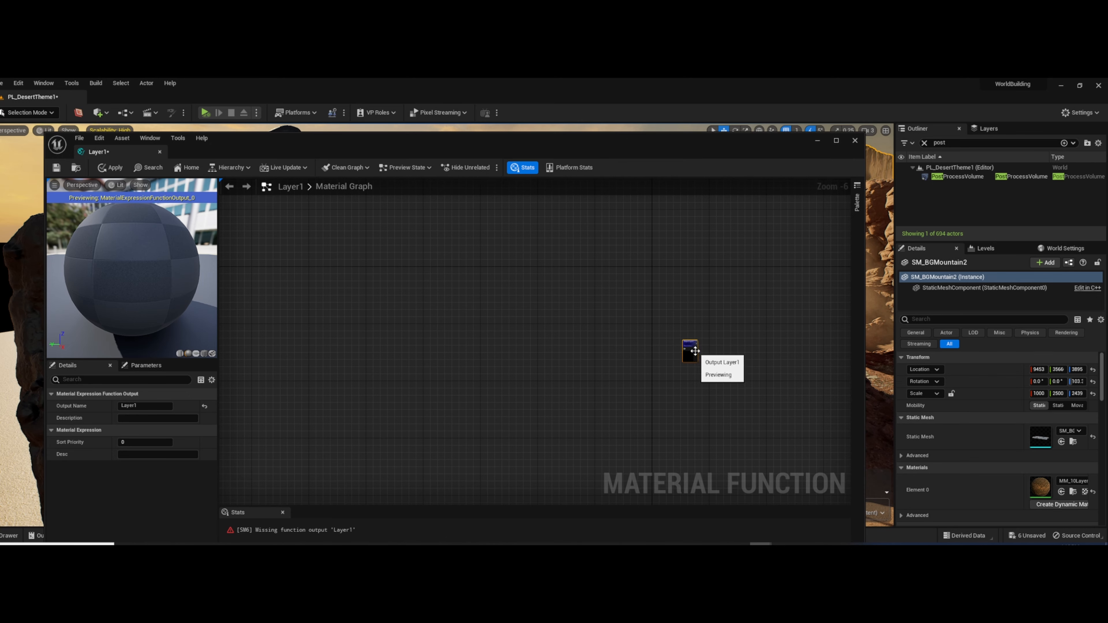
{"action": "scroll", "coordinate": [695, 352], "scroll_direction": "up", "scroll_amount": 2}
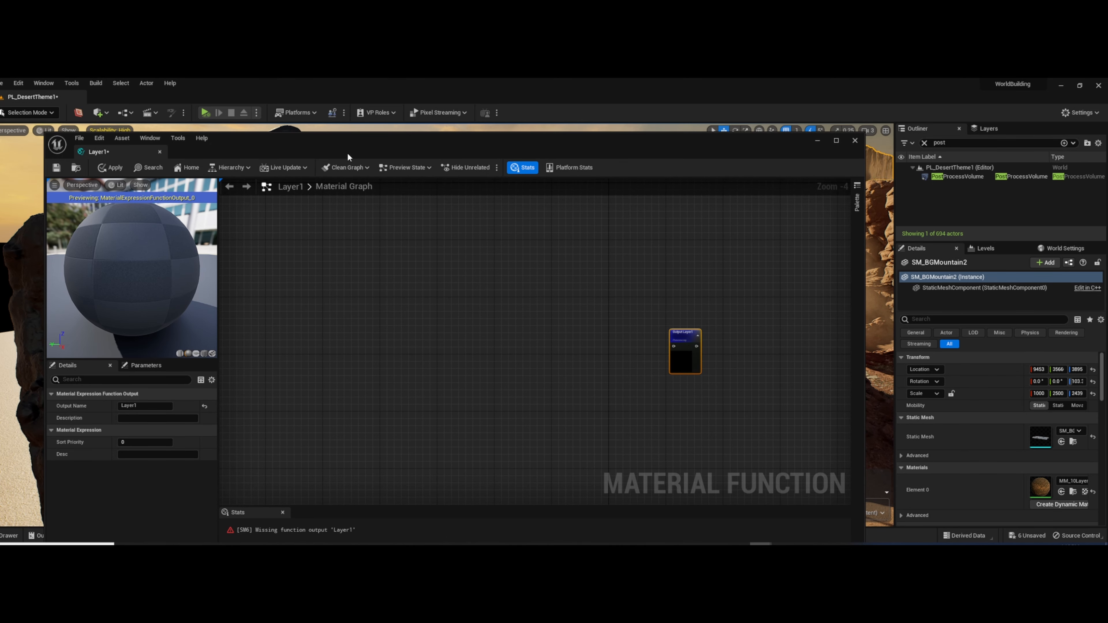
{"action": "left_click_drag", "start_coordinate": [348, 154], "coordinate": [677, 131]}
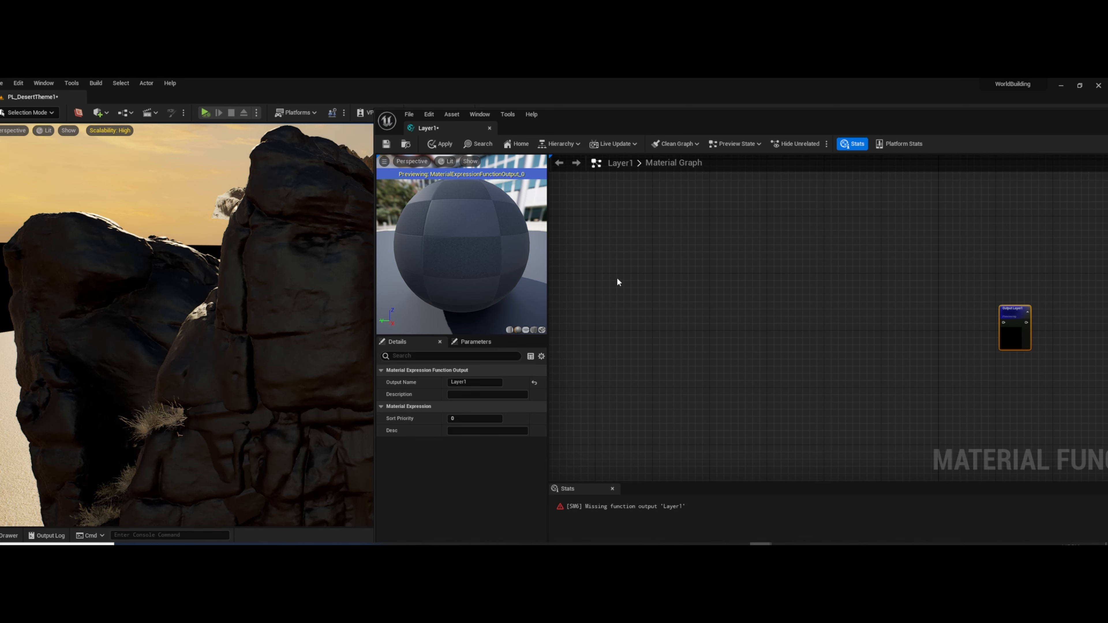
{"action": "scroll", "coordinate": [628, 293], "scroll_direction": "down", "scroll_amount": 2}
{"action": "right_click_drag", "start_coordinate": [648, 307], "coordinate": [814, 354]}
{"action": "right_click_drag", "start_coordinate": [722, 322], "coordinate": [555, 304]}
{"action": "scroll", "coordinate": [801, 314], "scroll_direction": "up", "scroll_amount": 2}
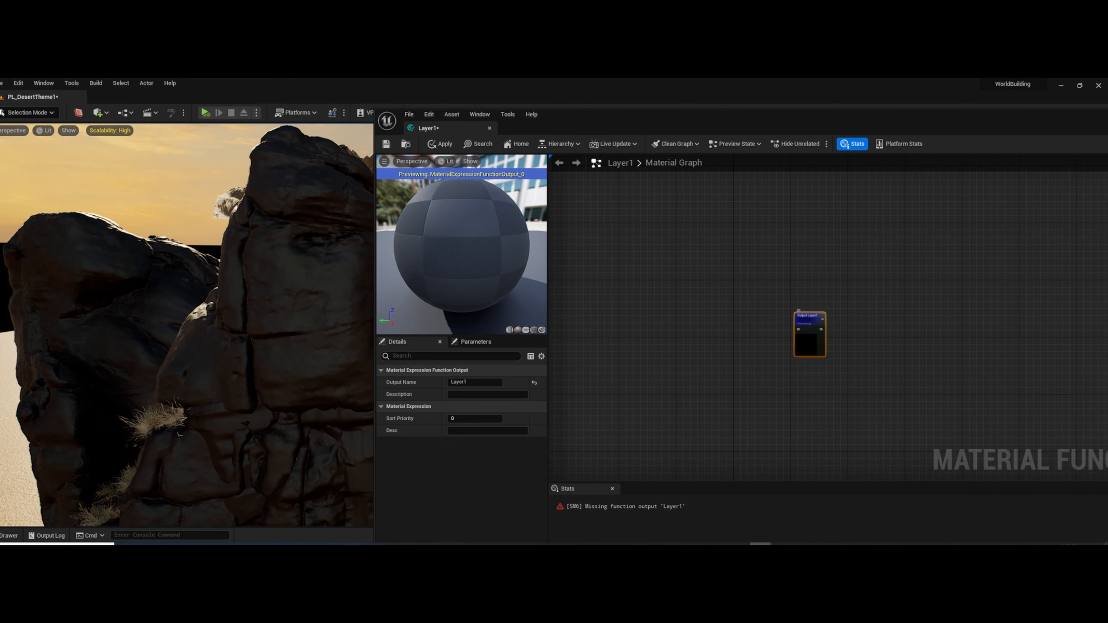
Reopen SM_BGMountain2's MM_10Layer_Simple_Inst material instance and its parent material, and view the parent's whole layer graph
{"action": "left_click_drag", "start_coordinate": [816, 118], "coordinate": [347, 181]}
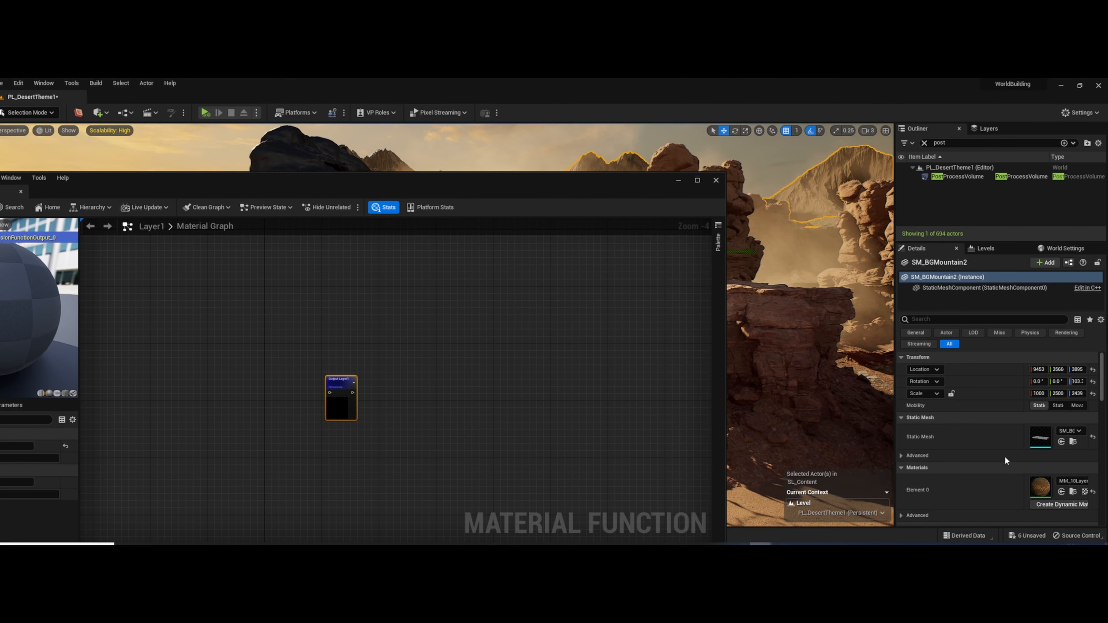
{"action": "double_click", "coordinate": [1040, 487]}
{"action": "double_click", "coordinate": [471, 492]}
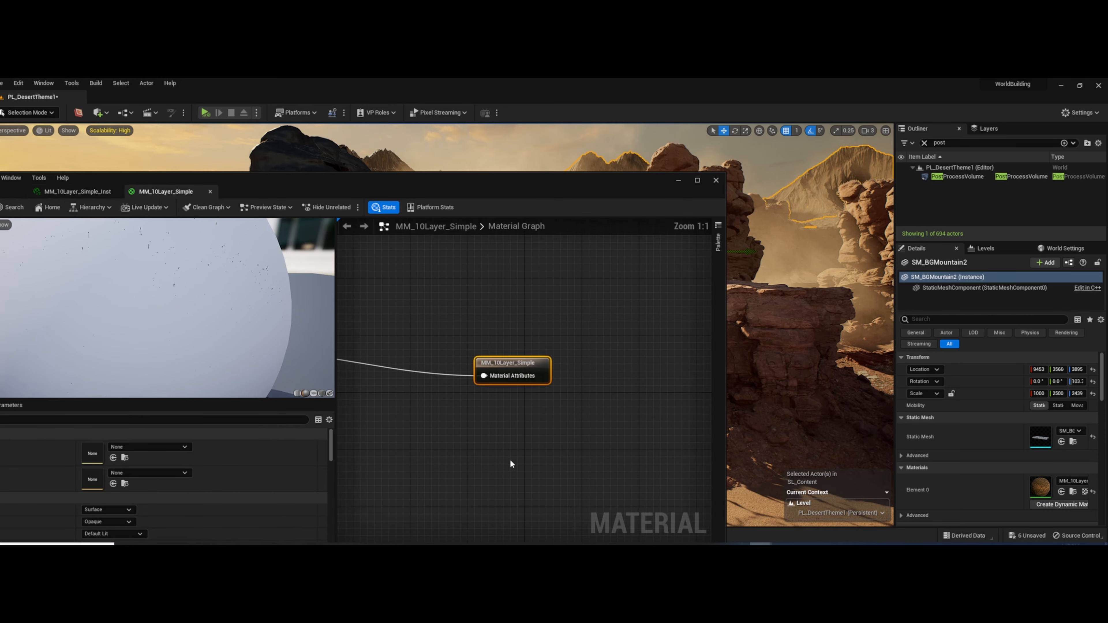
{"action": "right_click_drag", "start_coordinate": [510, 461], "coordinate": [522, 472]}
{"action": "left_click_drag", "start_coordinate": [531, 382], "coordinate": [586, 382]}
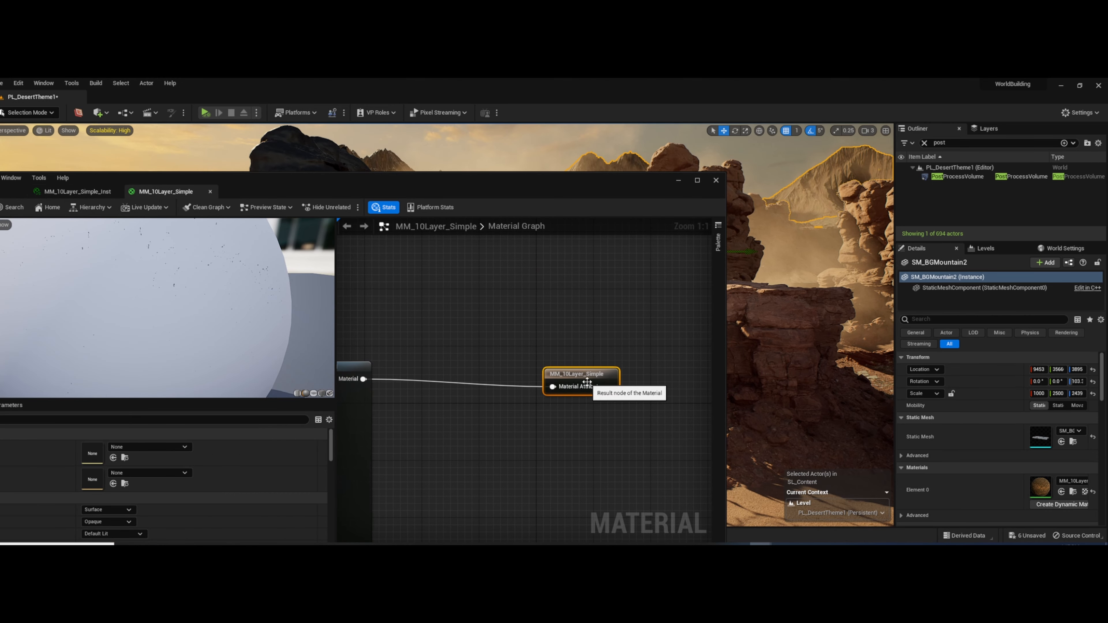
{"action": "scroll", "coordinate": [436, 316], "scroll_direction": "down", "scroll_amount": 7}
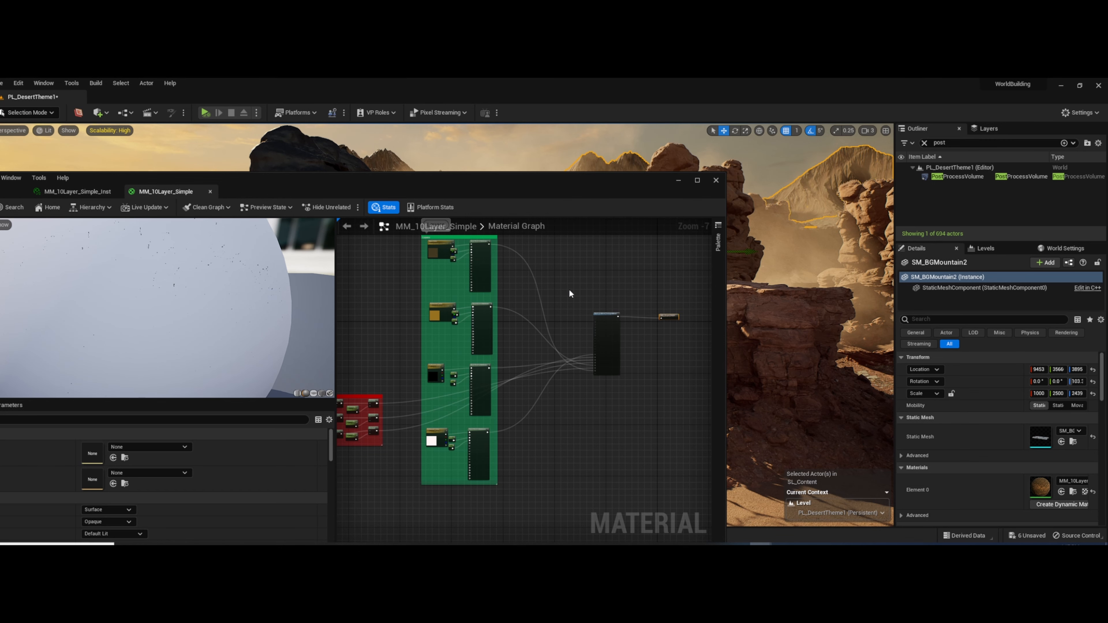
Move the MM_10Layer_Simple result node farther away from the ten-layer blend node
{"action": "scroll", "coordinate": [569, 290], "scroll_direction": "up", "scroll_amount": 1}
{"action": "right_click_drag", "start_coordinate": [569, 289], "coordinate": [507, 357]}
{"action": "scroll", "coordinate": [508, 357], "scroll_direction": "up", "scroll_amount": 3}
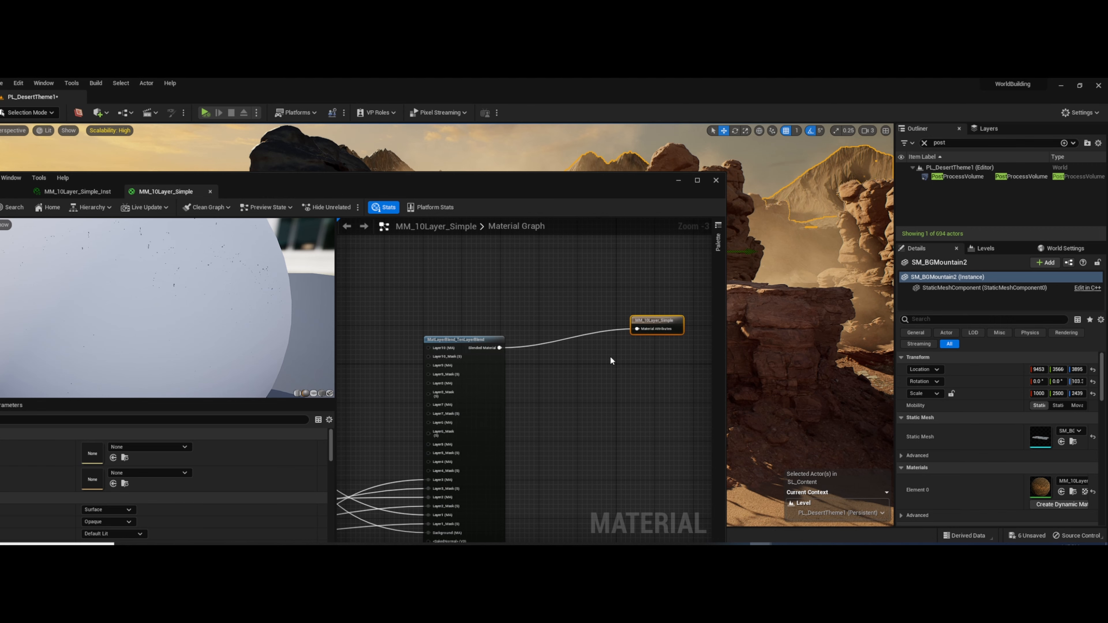
{"action": "right_click_drag", "start_coordinate": [583, 375], "coordinate": [445, 340]}
{"action": "left_click_drag", "start_coordinate": [535, 286], "coordinate": [657, 295]}
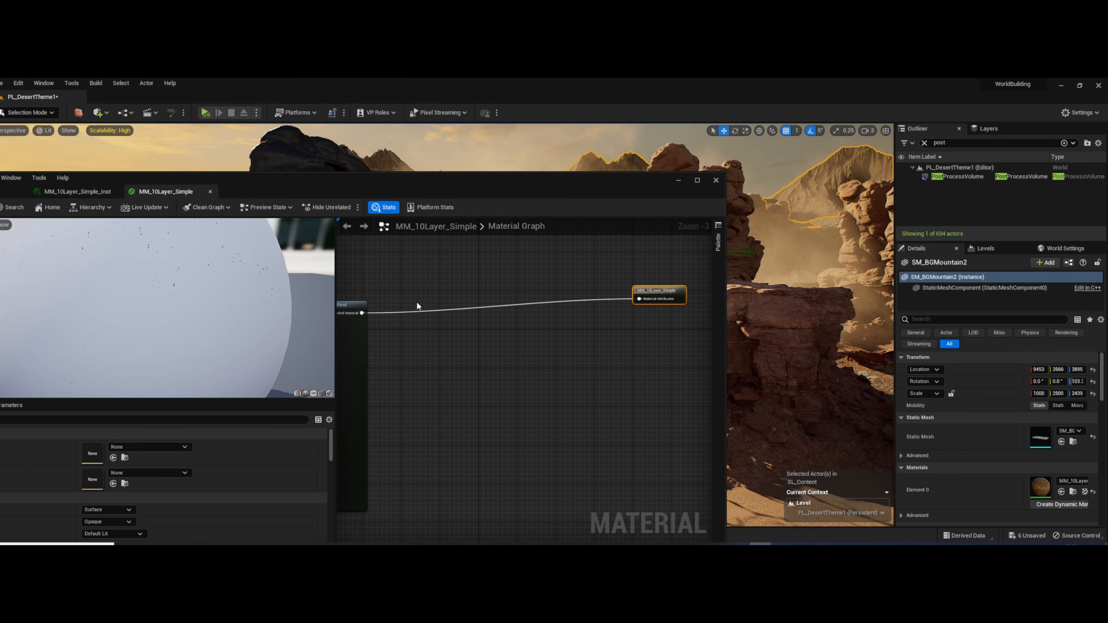
{"action": "scroll", "coordinate": [416, 306], "scroll_direction": "down", "scroll_amount": 3}
{"action": "right_click_drag", "start_coordinate": [416, 305], "coordinate": [623, 293]}
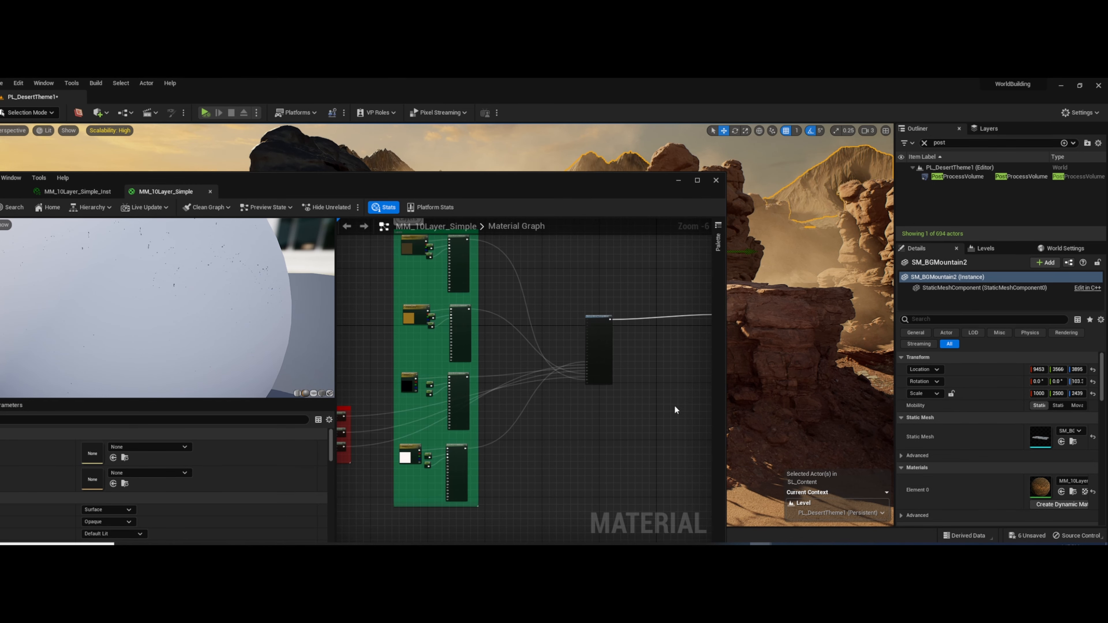
{"action": "right_click_drag", "start_coordinate": [676, 408], "coordinate": [552, 430]}
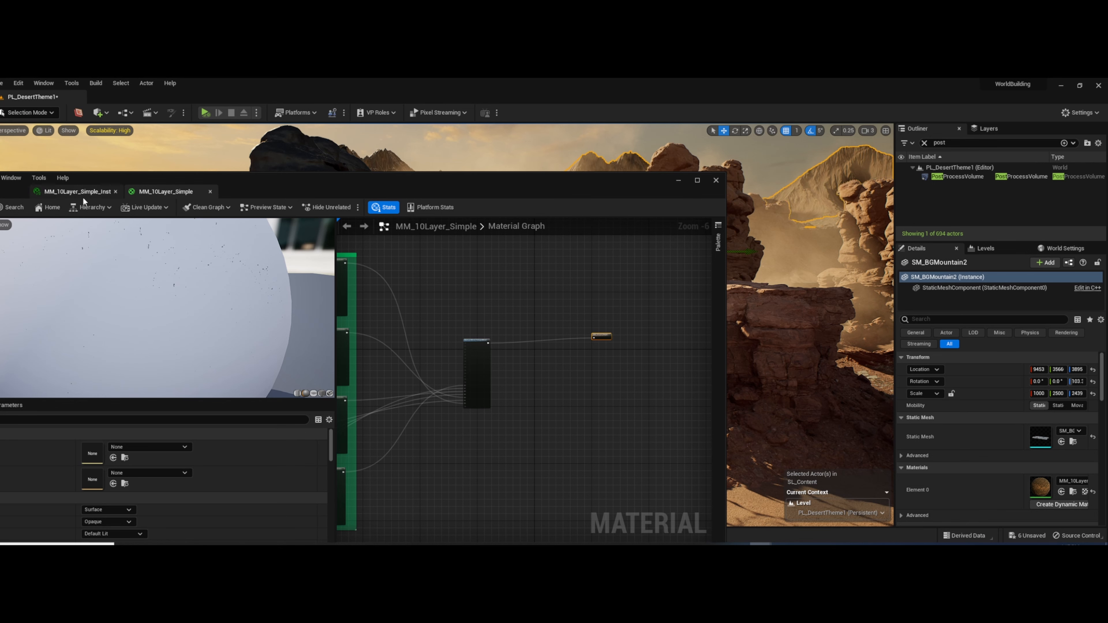
Bring the full MM_10Layer_Simple editor into view and turn off Use Material Attributes for the material
{"action": "left_click", "coordinate": [2, 197]}
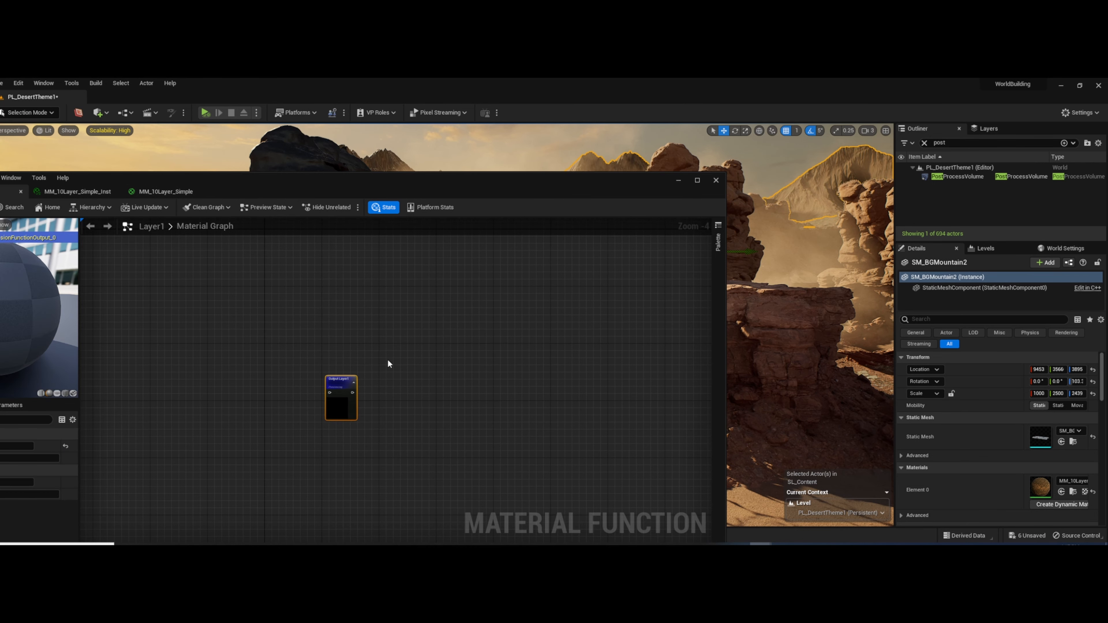
{"action": "left_click", "coordinate": [165, 191]}
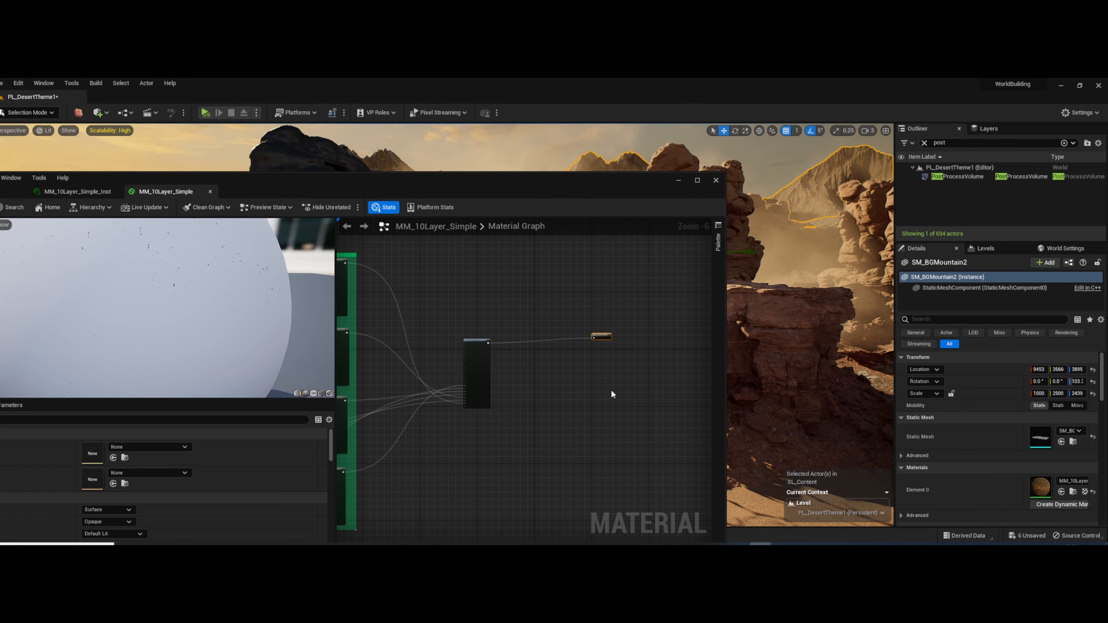
{"action": "left_click_drag", "start_coordinate": [530, 188], "coordinate": [647, 123]}
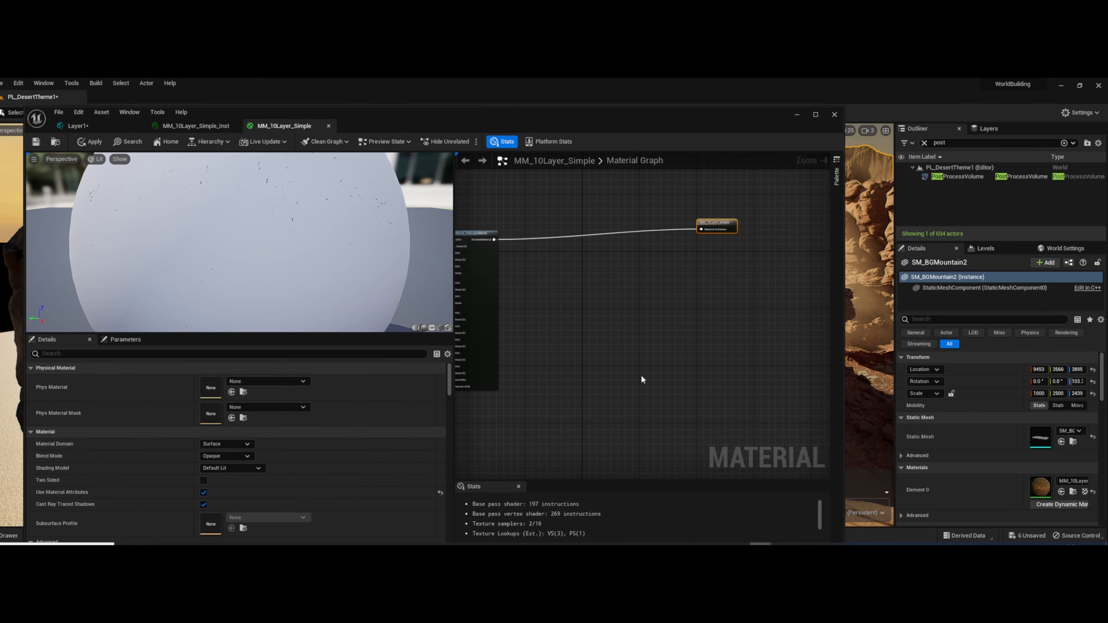
{"action": "scroll", "coordinate": [136, 441], "scroll_direction": "down", "scroll_amount": 2}
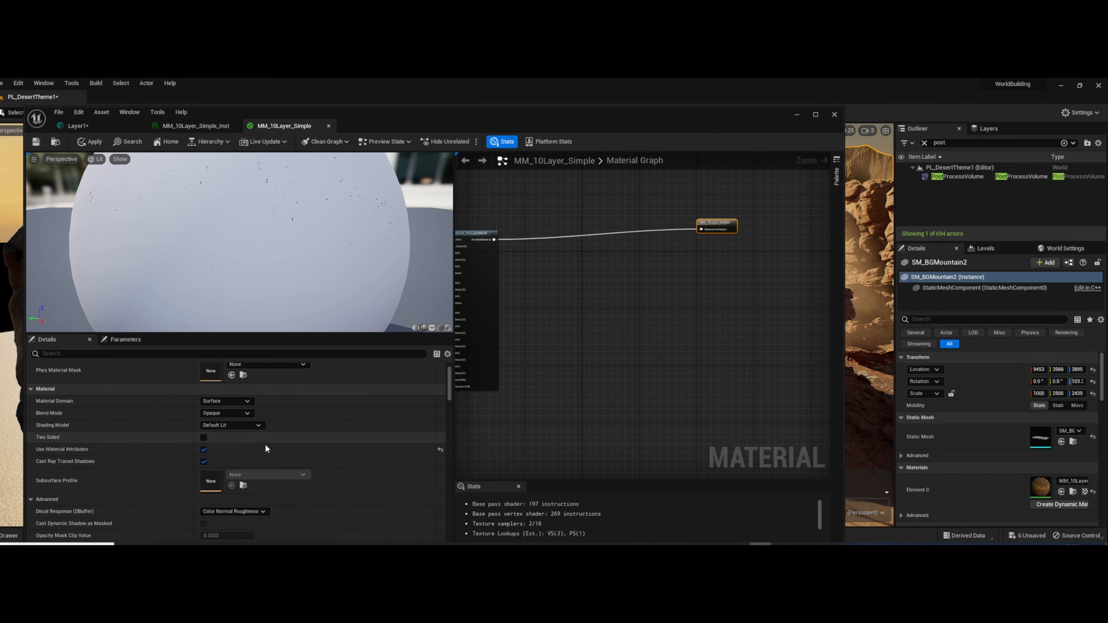
{"action": "right_click_drag", "start_coordinate": [711, 335], "coordinate": [784, 373]}
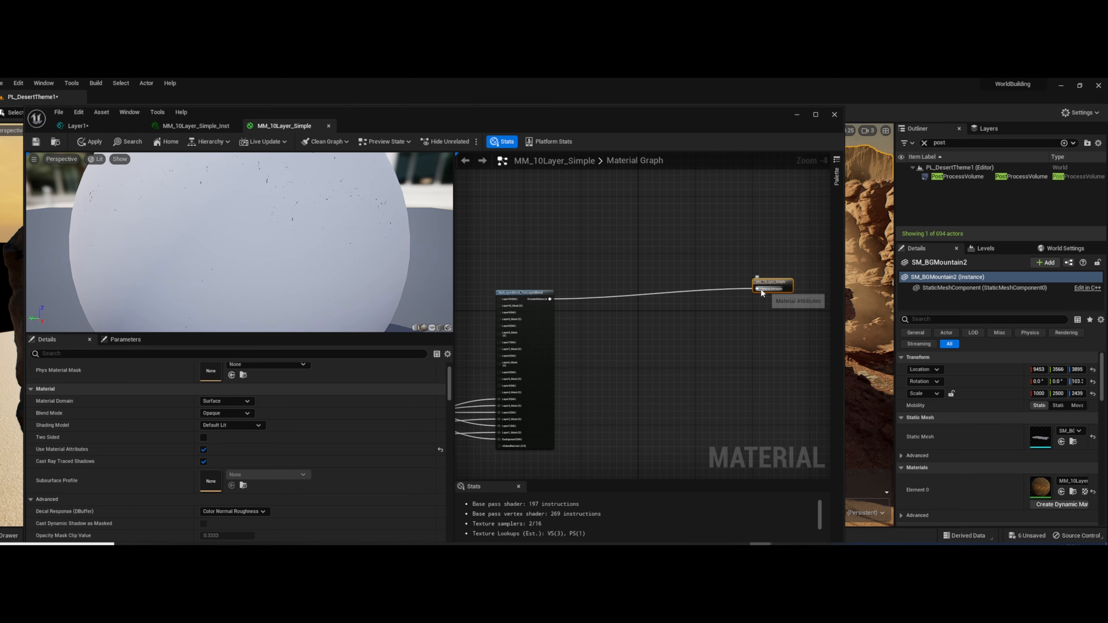
{"action": "left_click", "coordinate": [203, 450]}
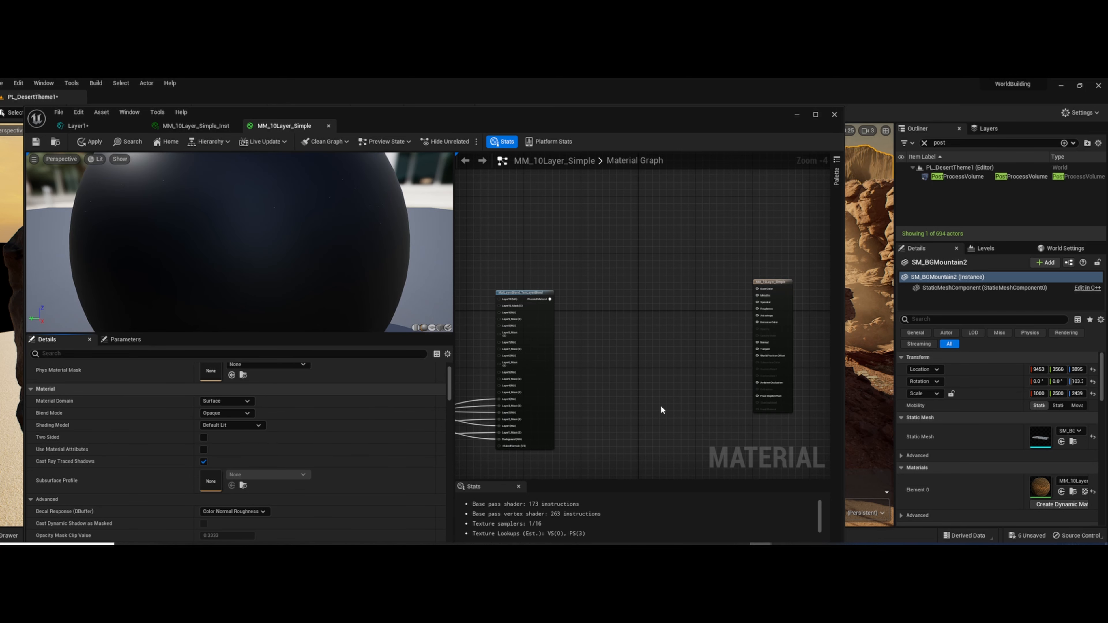
{"action": "right_click", "coordinate": [649, 420]}
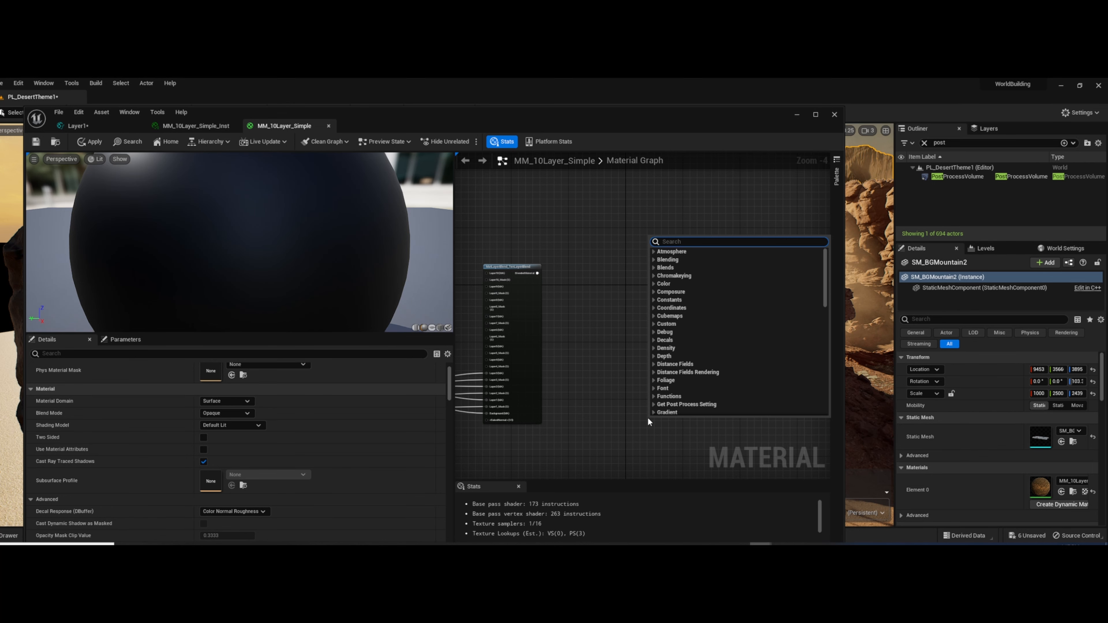
{"action": "type", "text": "makefloat2"}
{"action": "key", "text": "Return"}
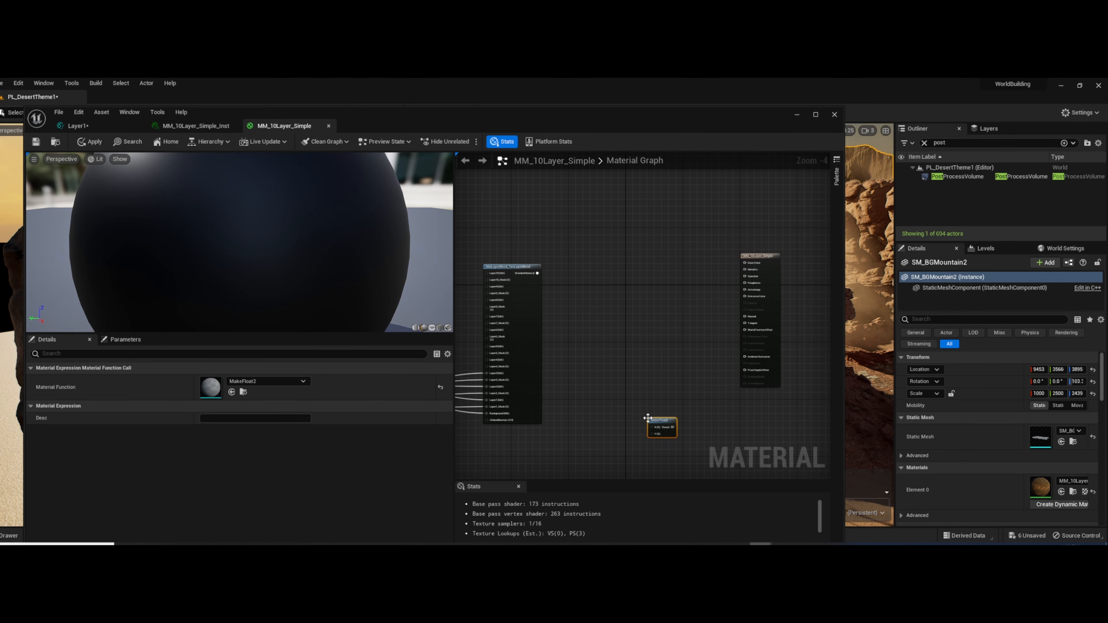
{"action": "key", "text": "Delete"}
{"action": "right_click", "coordinate": [624, 372]}
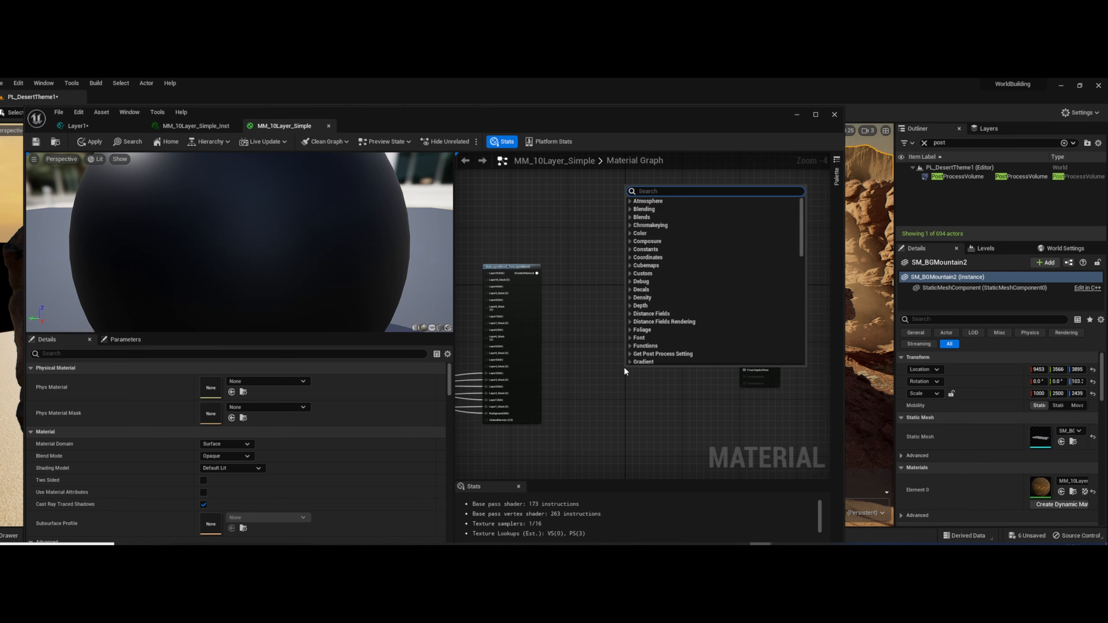
{"action": "type", "text": "break"}
{"action": "key", "text": "Return"}
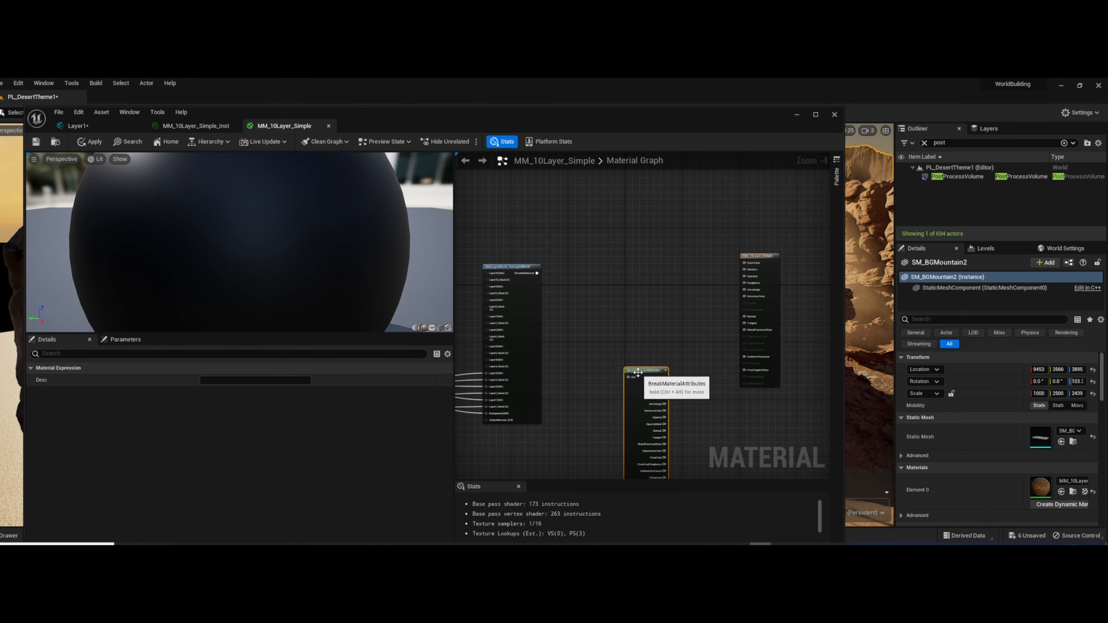
{"action": "key", "text": "Delete"}
Add a MakeMaterialAttributes node between the ten-layer blend node and the material's result node
{"action": "right_click", "coordinate": [581, 301]}
{"action": "type", "text": "make"}
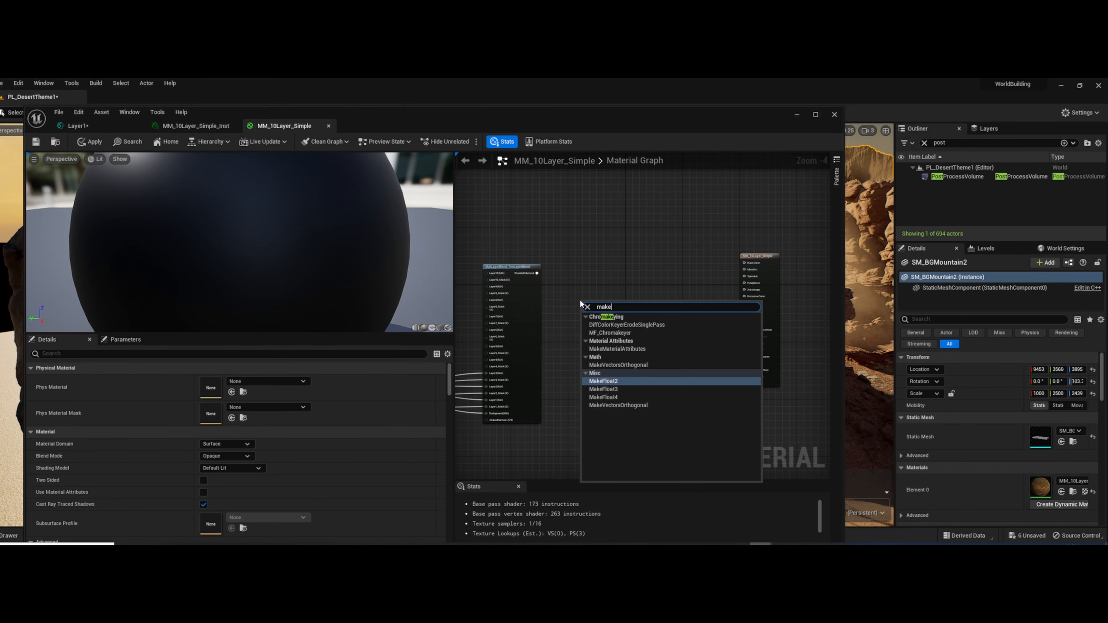
{"action": "type", "text": "mat"}
{"action": "key", "text": "Return"}
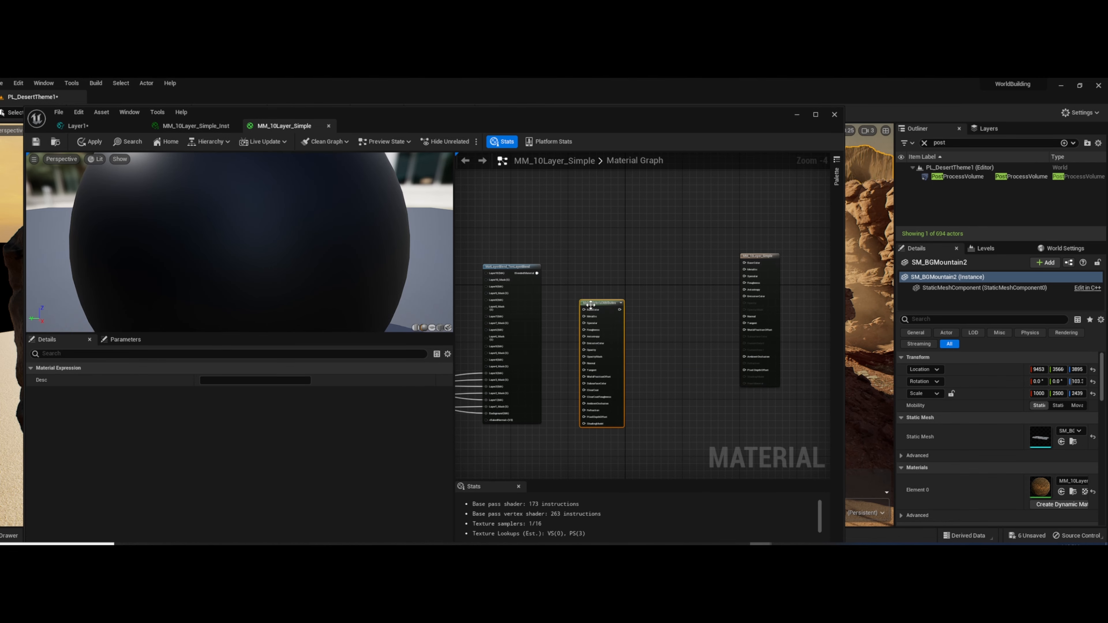
{"action": "left_click_drag", "start_coordinate": [591, 305], "coordinate": [679, 279]}
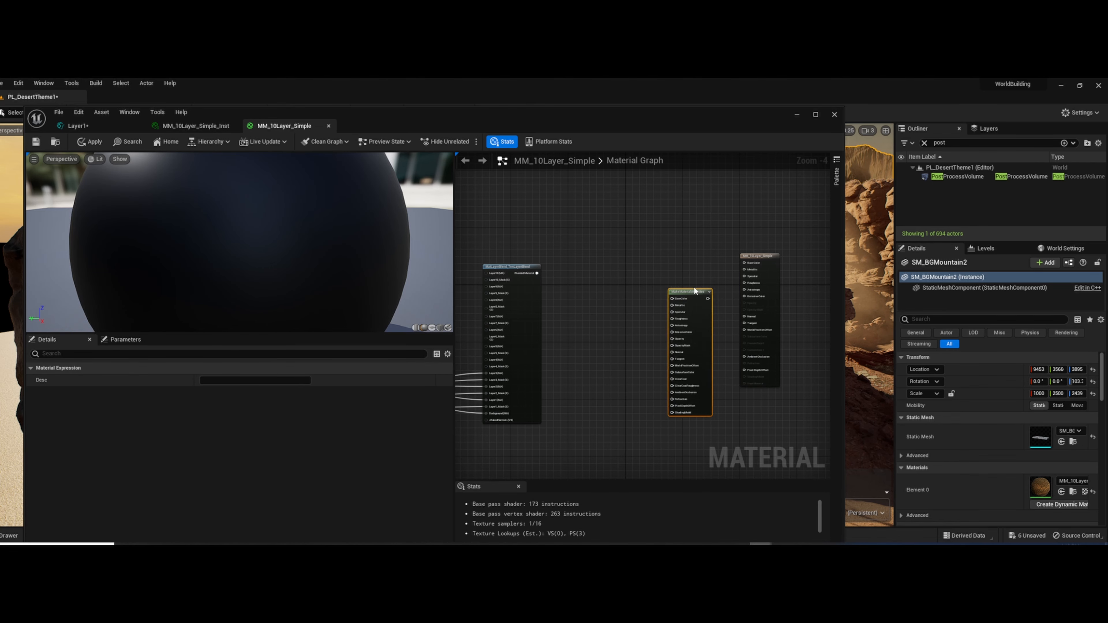
{"action": "right_click", "coordinate": [677, 256]}
{"action": "left_click", "coordinate": [672, 262]}
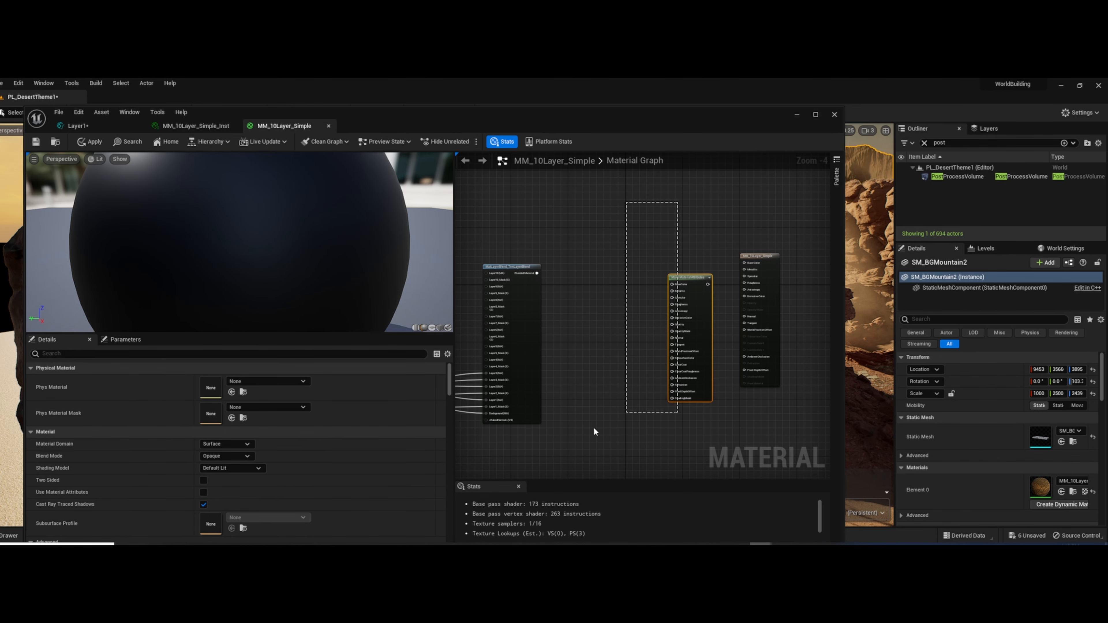
{"action": "key", "text": "ctrl+v"}
{"action": "right_click_drag", "start_coordinate": [741, 262], "coordinate": [491, 309]}
{"action": "scroll", "coordinate": [777, 286], "scroll_direction": "down", "scroll_amount": 1}
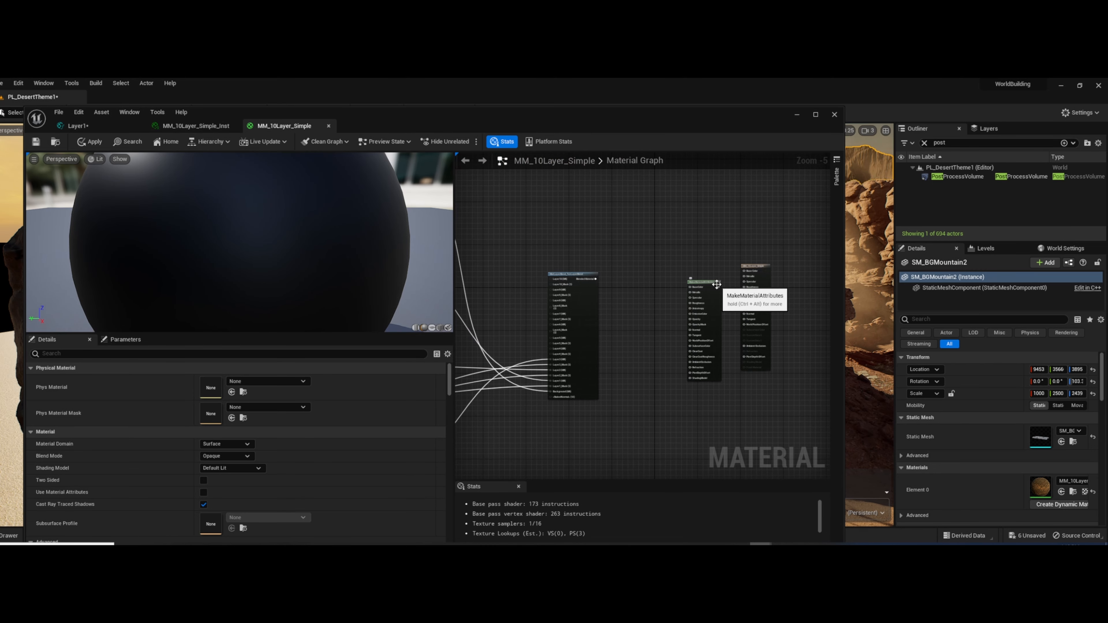
{"action": "left_click_drag", "start_coordinate": [718, 287], "coordinate": [742, 315]}
Glance at the Layer1 function and delete the MakeMaterialAttributes node from MM_10Layer_Simple
{"action": "left_click", "coordinate": [104, 130]}
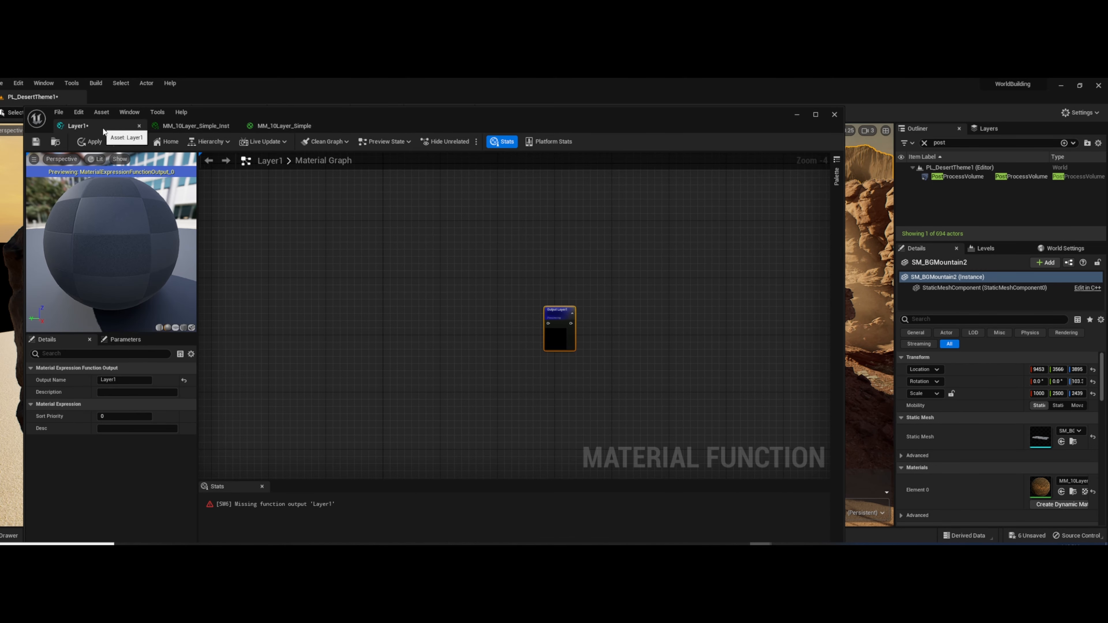
{"action": "left_click", "coordinate": [301, 127]}
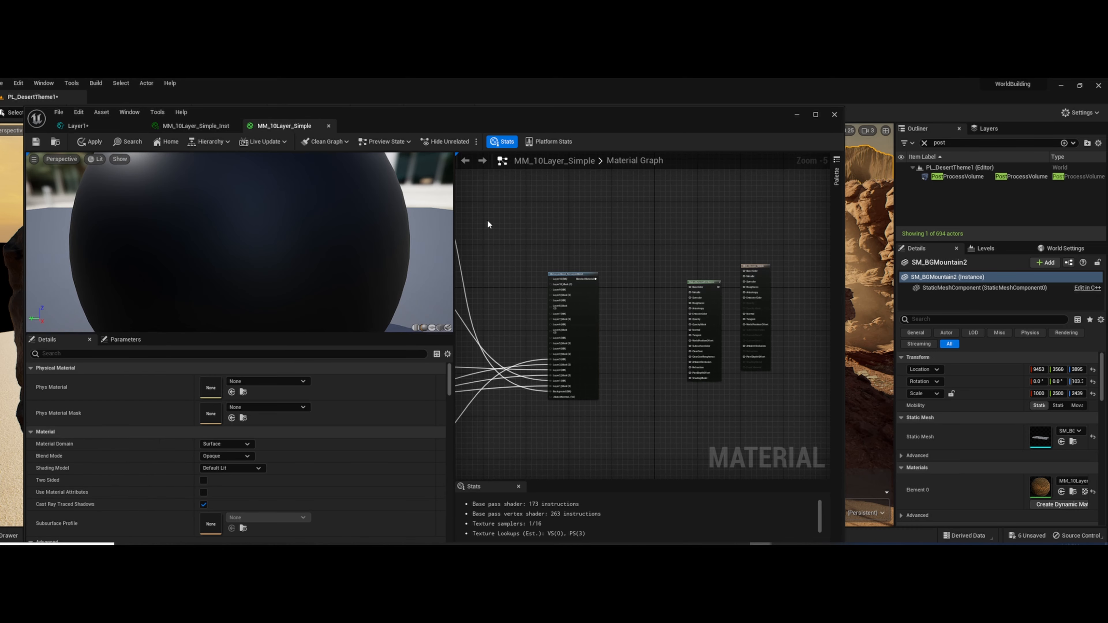
{"action": "left_click", "coordinate": [698, 288]}
{"action": "key", "text": "Delete"}
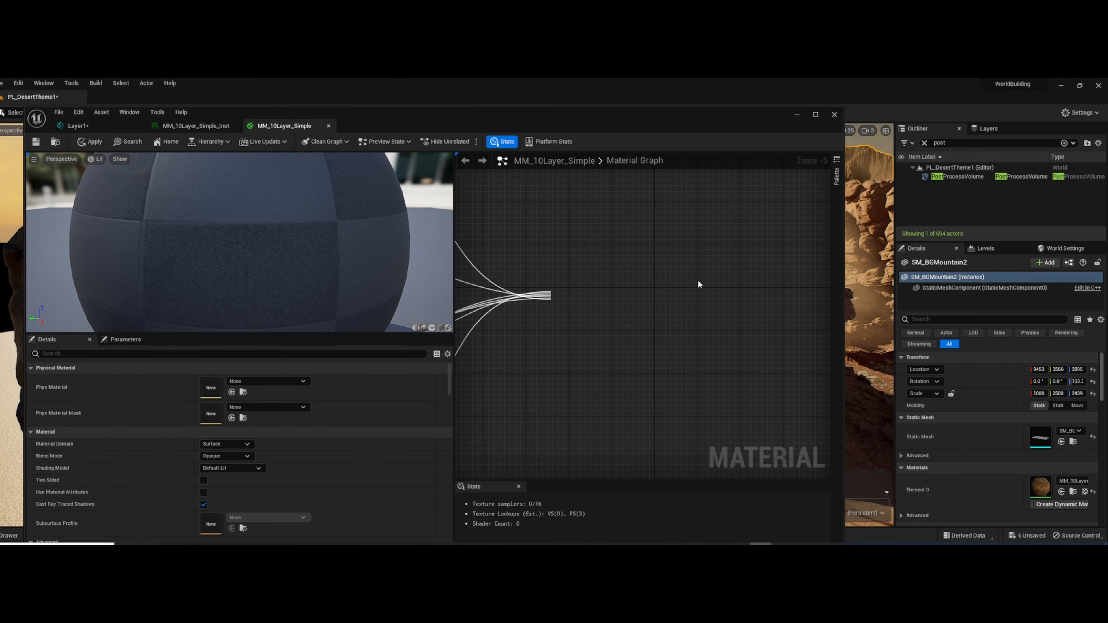
Turn Use Material Attributes back on and place the material's result node close beside the ten-layer blend node
{"action": "left_click", "coordinate": [203, 493]}
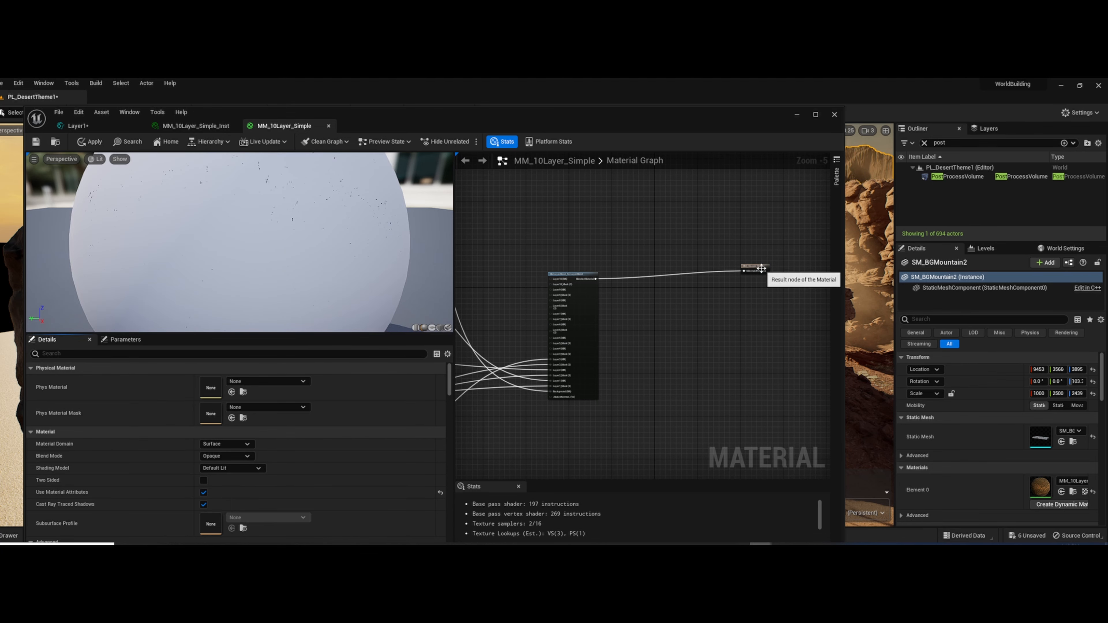
{"action": "left_click_drag", "start_coordinate": [762, 268], "coordinate": [649, 276]}
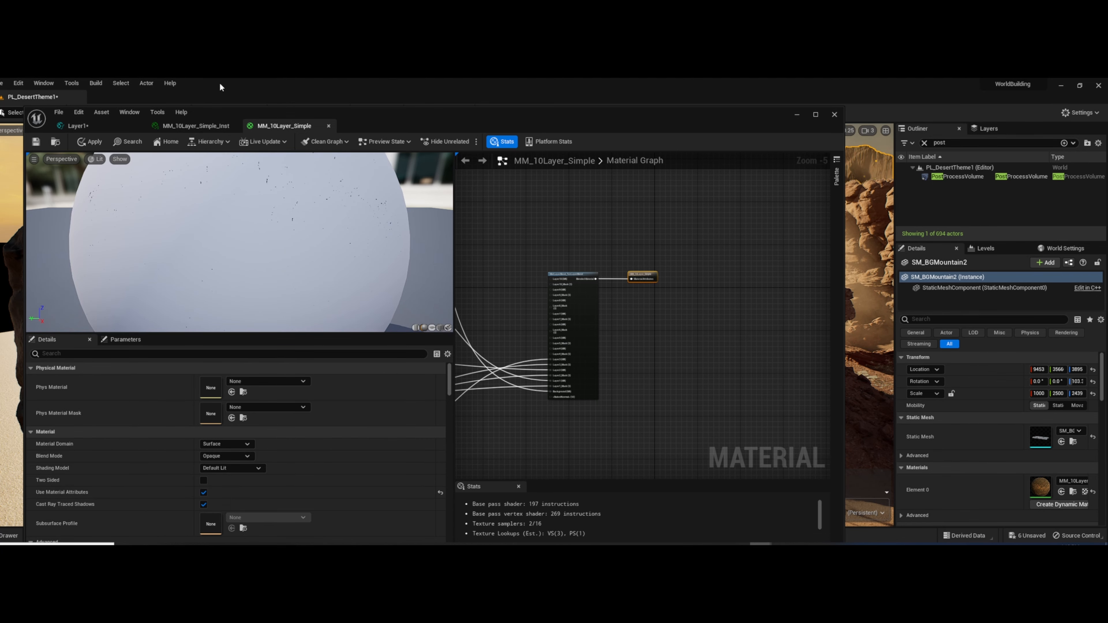
Return to the Layer1 function and move the editor window aside to uncover the level viewport
{"action": "left_click", "coordinate": [71, 127]}
{"action": "left_click_drag", "start_coordinate": [344, 114], "coordinate": [531, 117]}
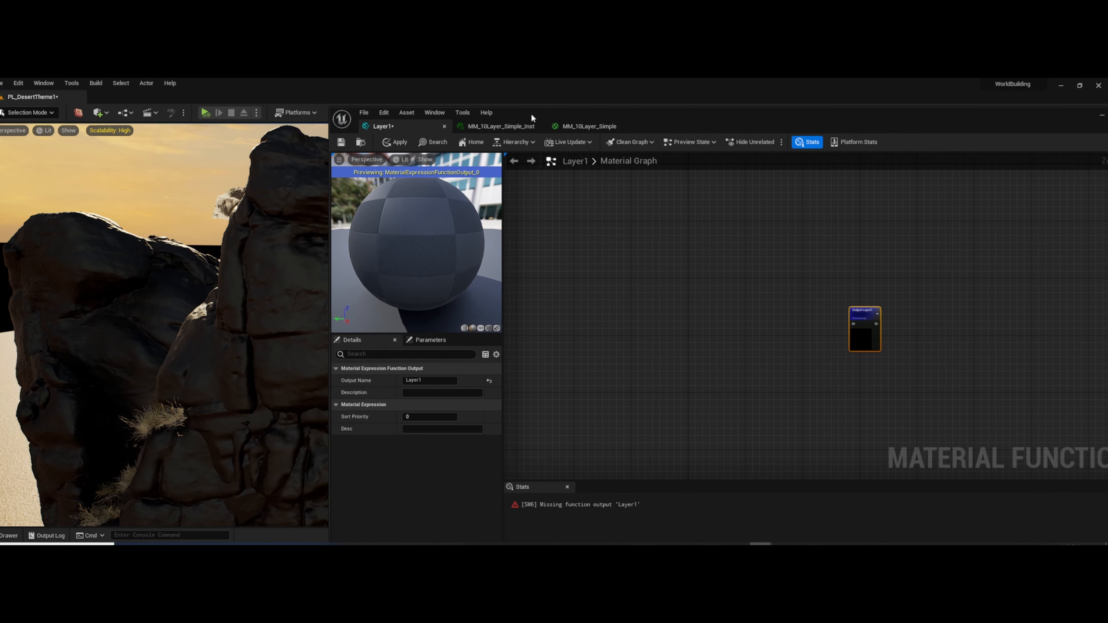
{"action": "left_click_drag", "start_coordinate": [328, 108], "coordinate": [694, 132]}
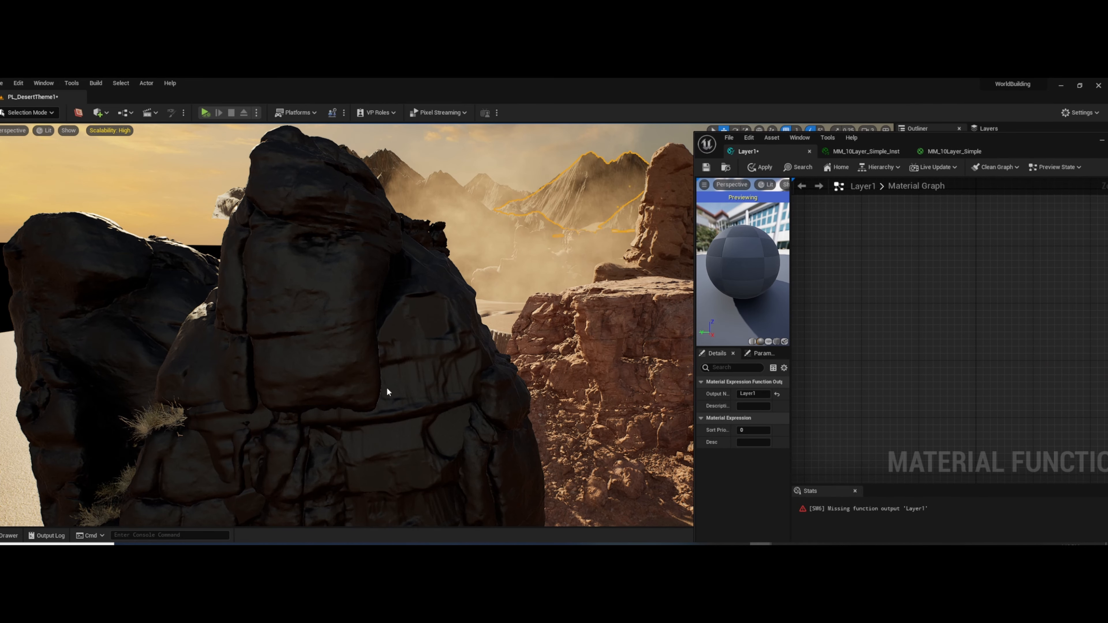
Open the Bird_Waste_Covered_Floor material instance from the Megascans Surfaces folder and view its texture maps and parent setting
{"action": "left_click", "coordinate": [10, 533]}
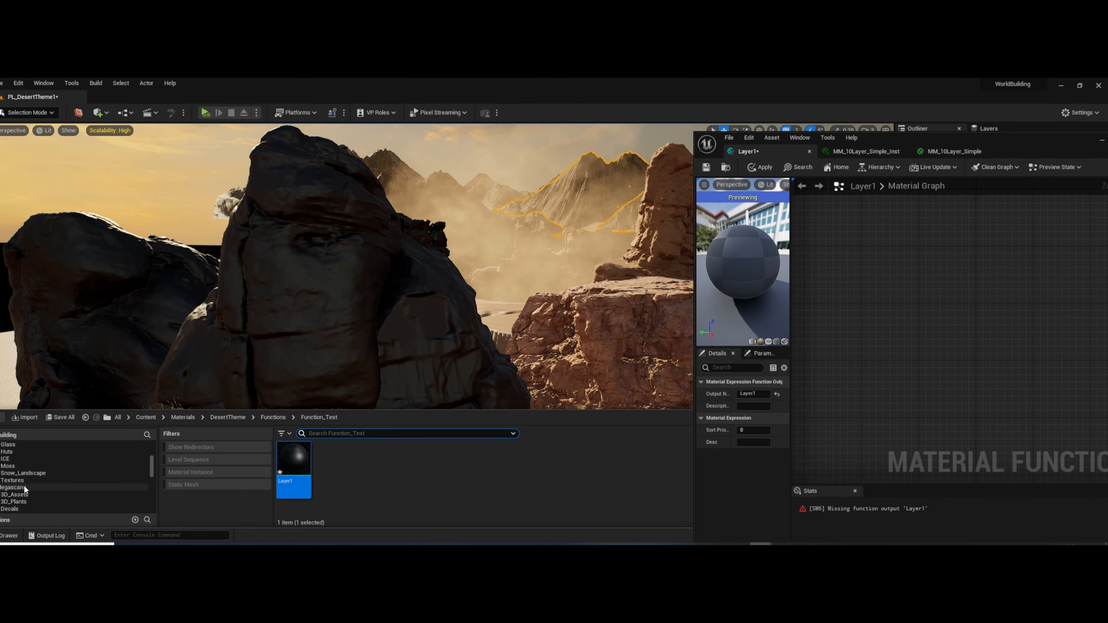
{"action": "scroll", "coordinate": [26, 502], "scroll_direction": "down", "scroll_amount": 1}
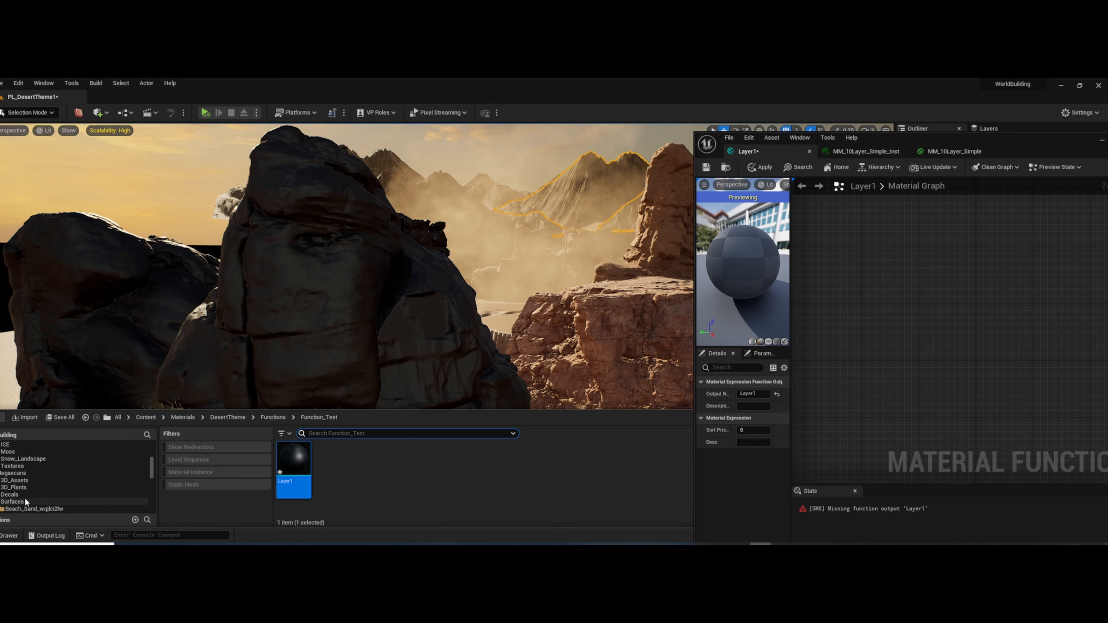
{"action": "scroll", "coordinate": [19, 497], "scroll_direction": "down", "scroll_amount": 1}
{"action": "left_click", "coordinate": [26, 502]}
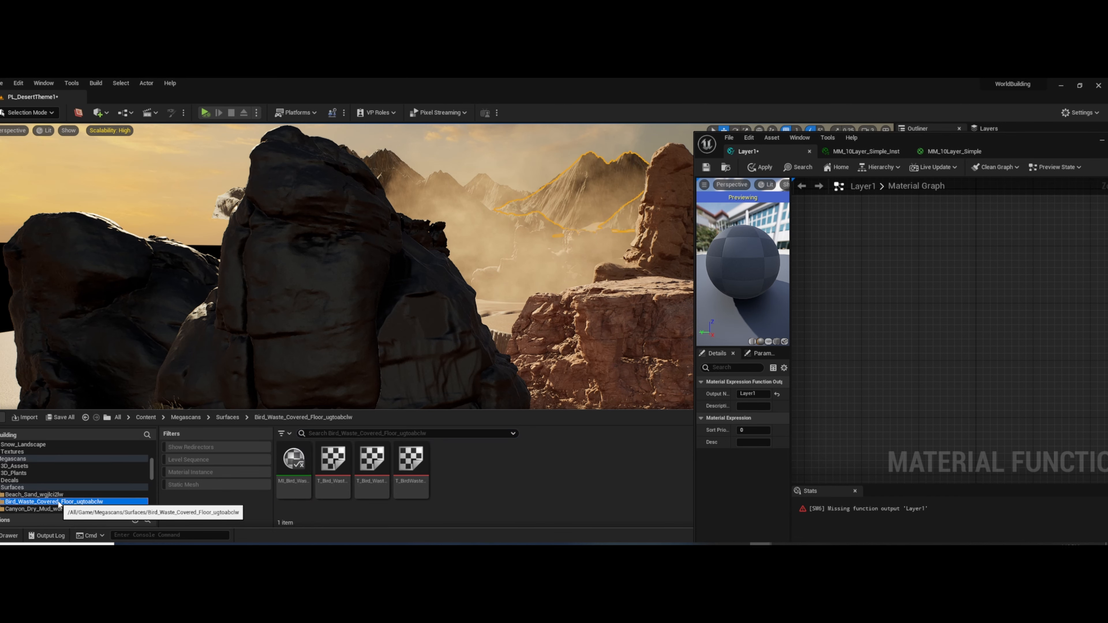
{"action": "left_click", "coordinate": [288, 467]}
{"action": "double_click", "coordinate": [288, 469]}
{"action": "scroll", "coordinate": [987, 349], "scroll_direction": "down", "scroll_amount": 10}
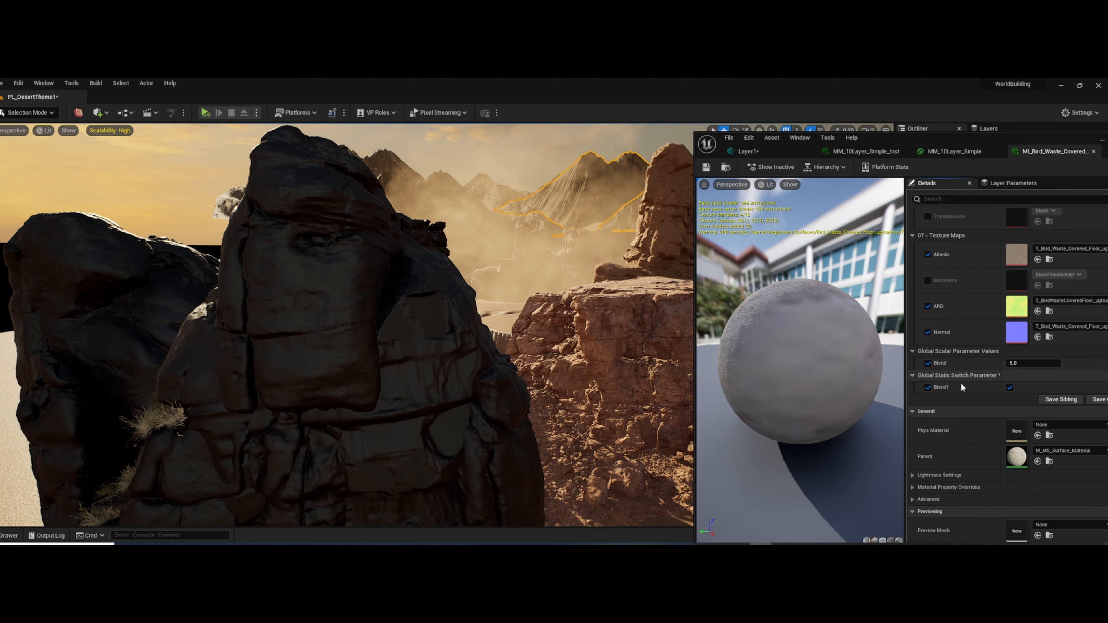
Open the instance's parent material, M_MS_Surface_Material, and move the editor window so its graph is visible
{"action": "double_click", "coordinate": [1017, 457]}
{"action": "right_click_drag", "start_coordinate": [972, 362], "coordinate": [1047, 270]}
{"action": "left_click_drag", "start_coordinate": [1033, 141], "coordinate": [798, 140]}
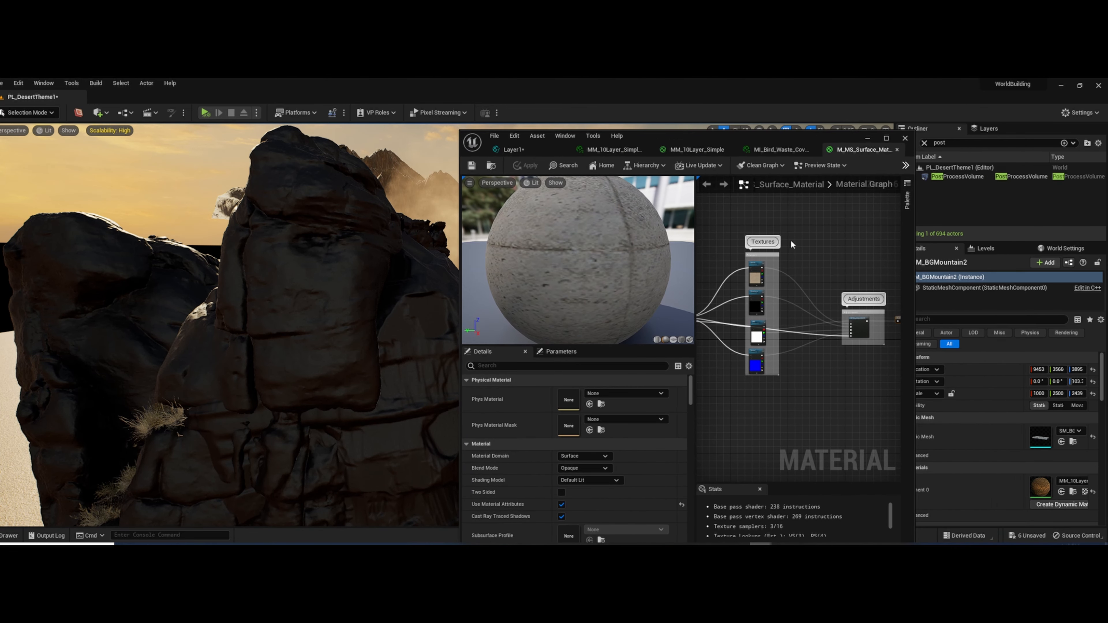
Open the MF_MapAdjustments function from the Adjustments group, maximize the editor, and view the nodes leading to its output
{"action": "right_click_drag", "start_coordinate": [829, 271], "coordinate": [801, 255]}
{"action": "double_click", "coordinate": [827, 313]}
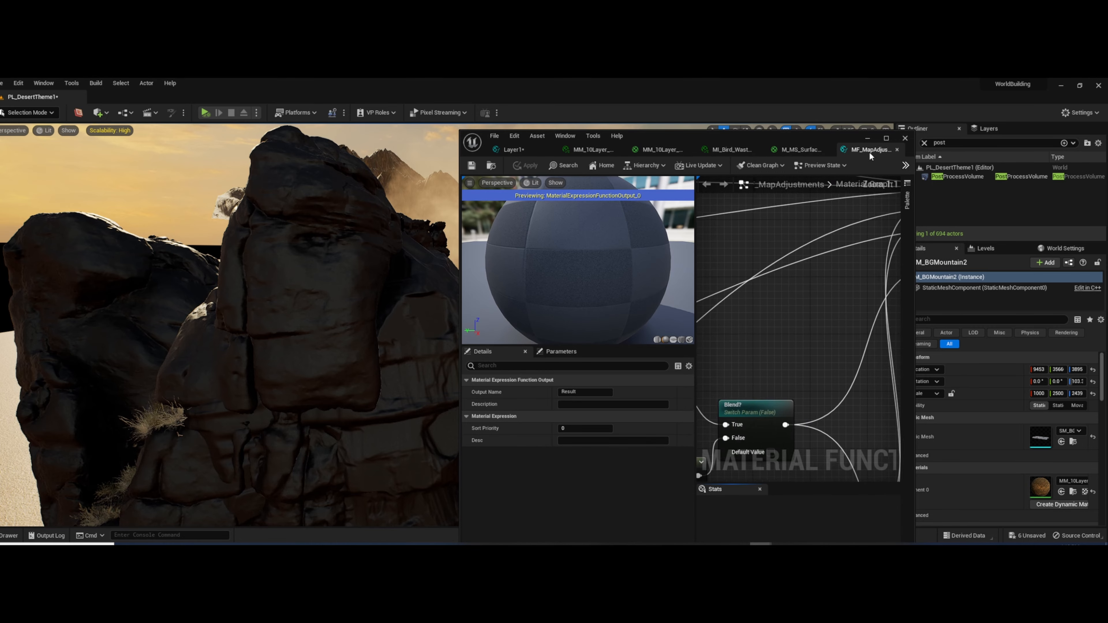
{"action": "left_click", "coordinate": [886, 138]}
{"action": "scroll", "coordinate": [804, 296], "scroll_direction": "down", "scroll_amount": 5}
{"action": "right_click_drag", "start_coordinate": [738, 259], "coordinate": [955, 303]}
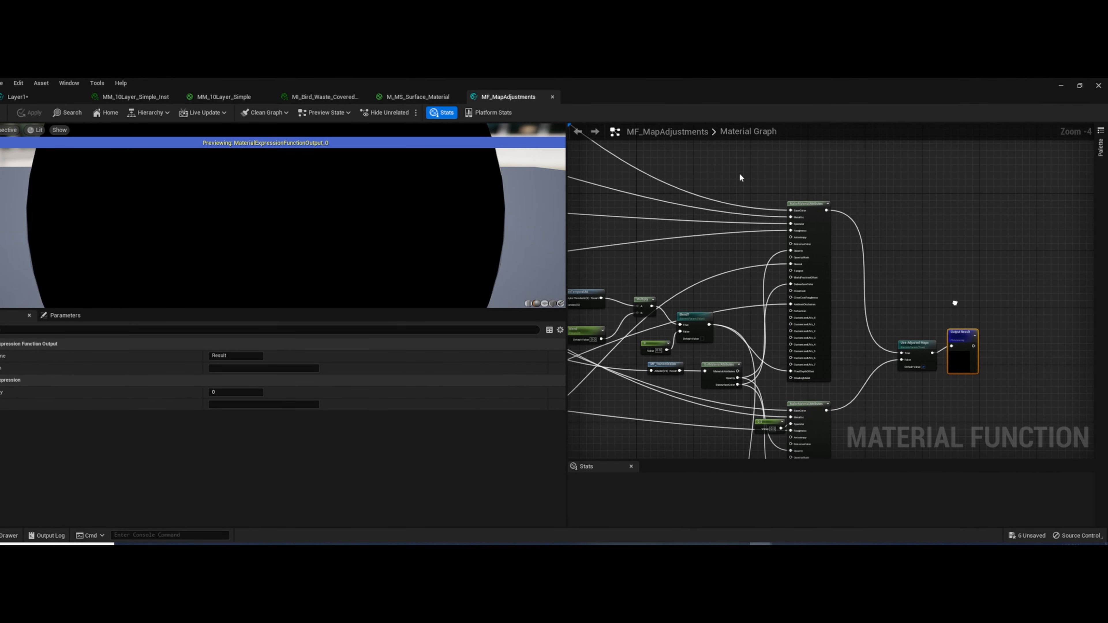
Return to M_MS_Surface_Material and examine how its textures connect to the MF_MapAdjustments node
{"action": "left_click", "coordinate": [395, 94]}
{"action": "scroll", "coordinate": [866, 243], "scroll_direction": "up", "scroll_amount": 2}
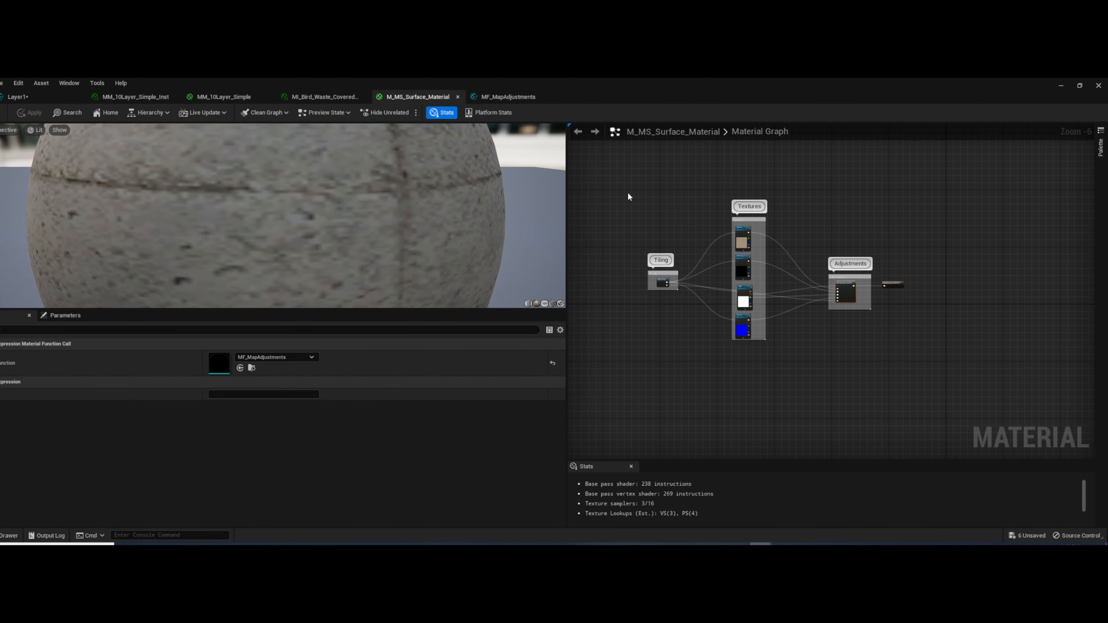
{"action": "left_click_drag", "start_coordinate": [628, 192], "coordinate": [867, 377]}
{"action": "scroll", "coordinate": [853, 288], "scroll_direction": "up", "scroll_amount": 3}
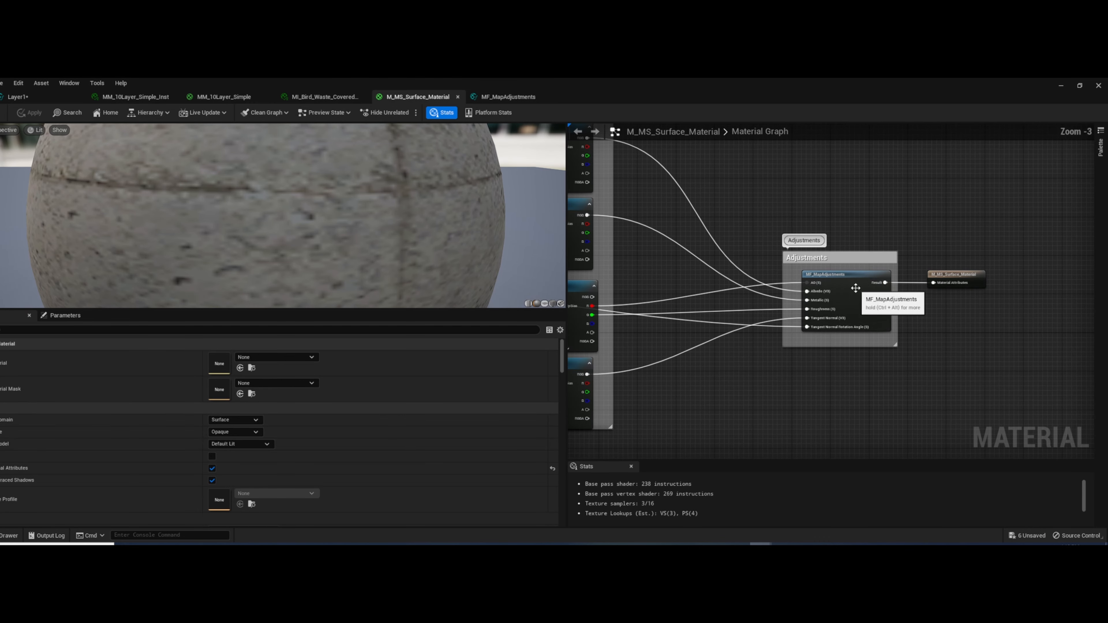
{"action": "left_click", "coordinate": [823, 276]}
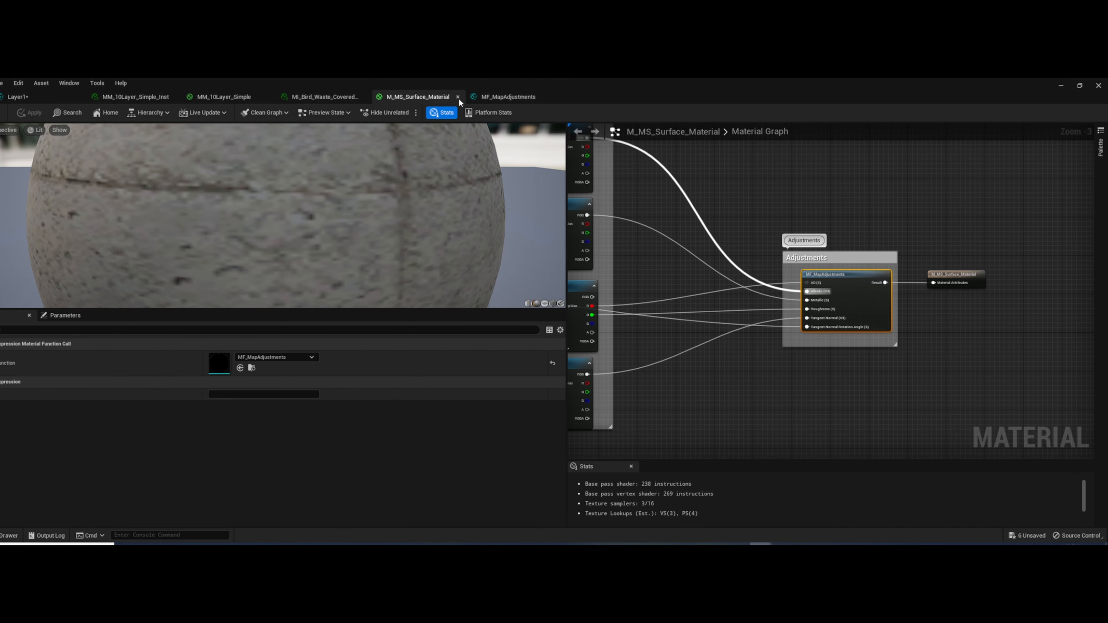
Switch back to MF_MapAdjustments and view the whole graph with its map groups
{"action": "left_click", "coordinate": [526, 97]}
{"action": "scroll", "coordinate": [852, 240], "scroll_direction": "down", "scroll_amount": 2}
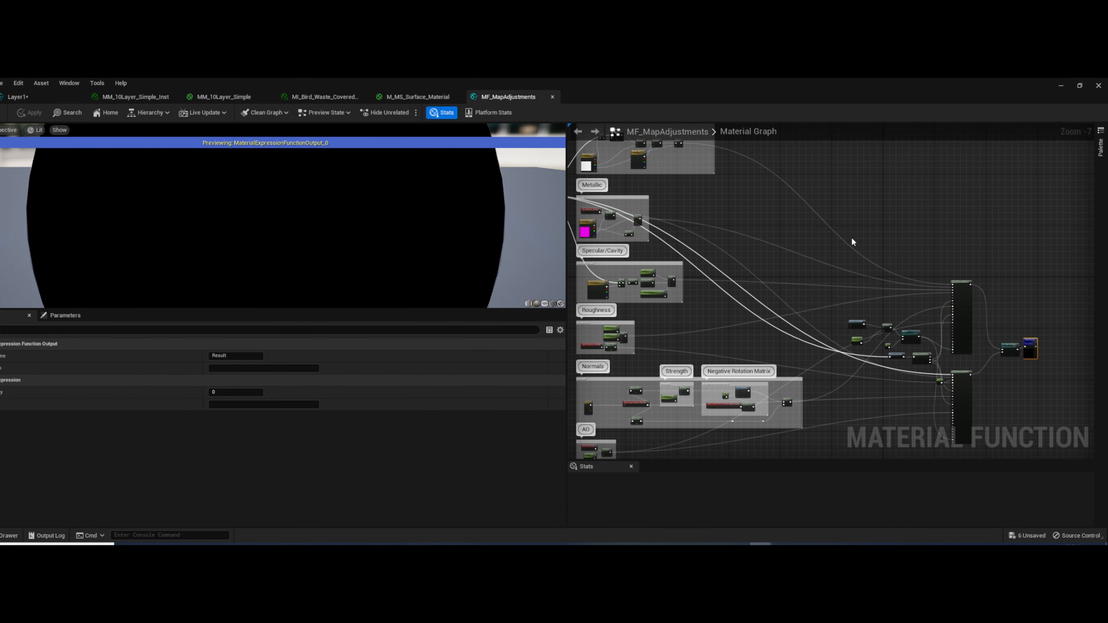
{"action": "right_click_drag", "start_coordinate": [784, 235], "coordinate": [781, 234]}
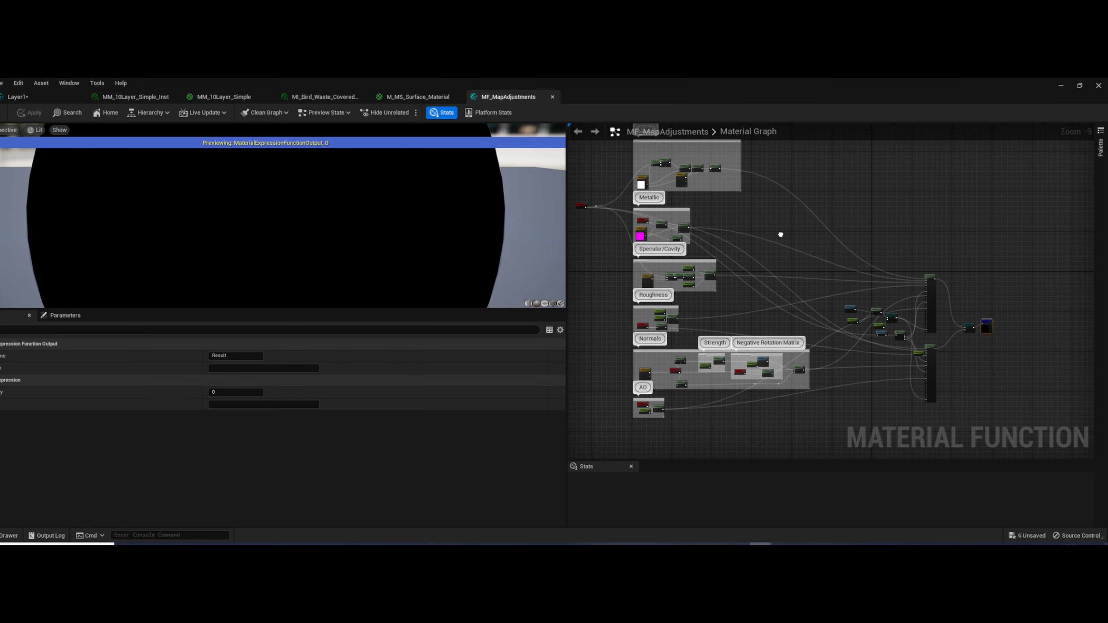
Copy the map adjustment node groups and their blending nodes from MF_MapAdjustments and paste them into the Layer1 material graph
{"action": "scroll", "coordinate": [624, 219], "scroll_direction": "down", "scroll_amount": 1}
{"action": "left_click_drag", "start_coordinate": [628, 142], "coordinate": [784, 371]}
{"action": "left_click_drag", "start_coordinate": [611, 153], "coordinate": [928, 398]}
{"action": "left_click", "coordinate": [18, 96]}
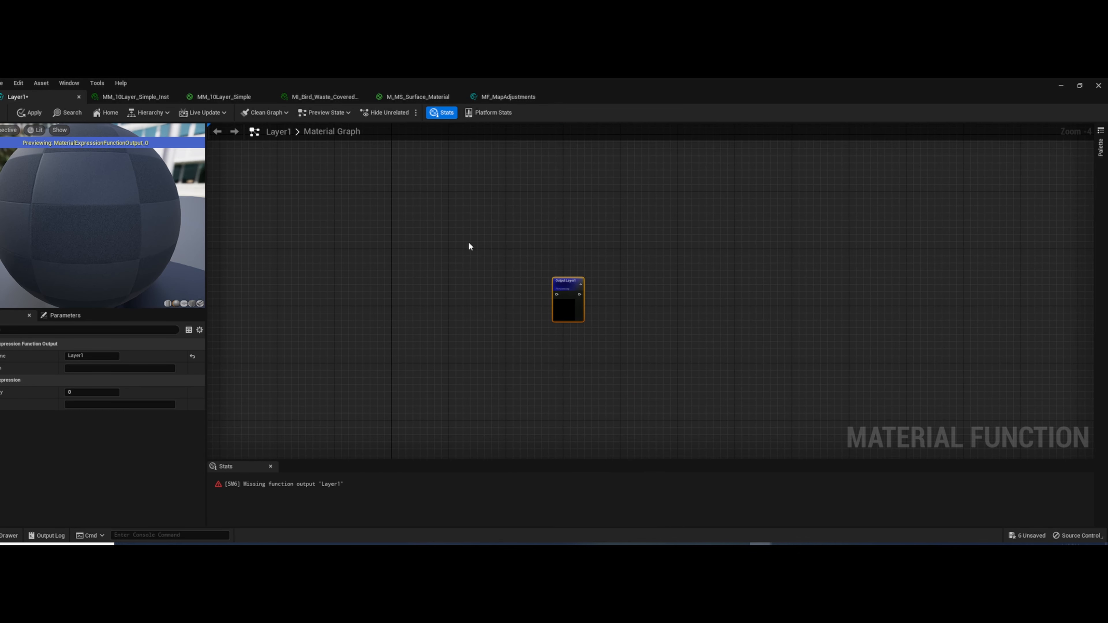
{"action": "left_click_drag", "start_coordinate": [615, 293], "coordinate": [860, 309]}
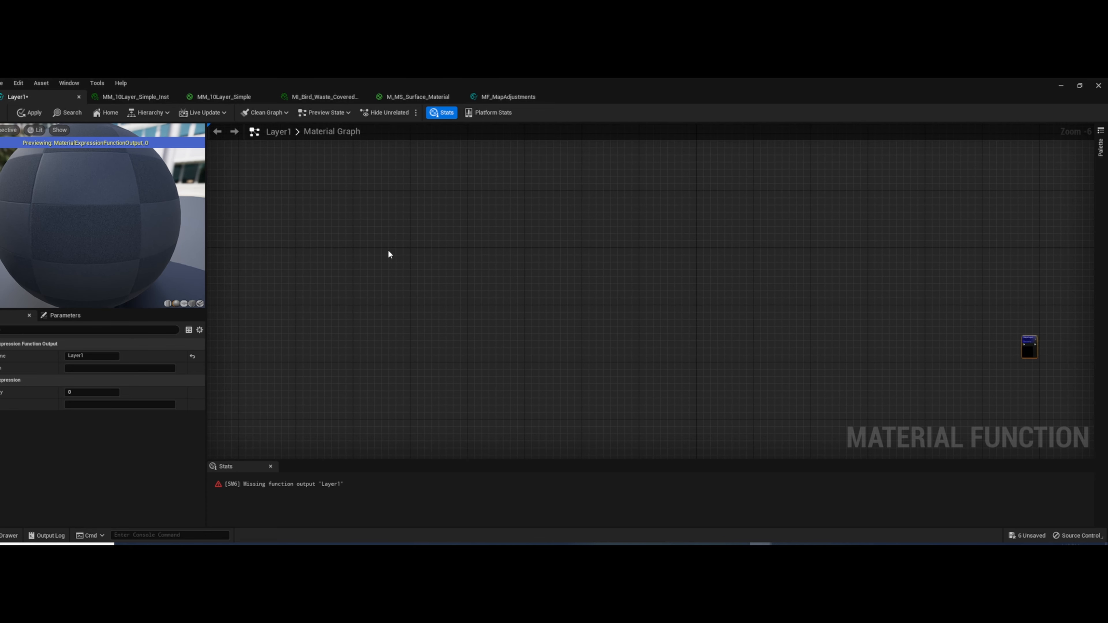
{"action": "key", "text": "ctrl+v"}
{"action": "left_click_drag", "start_coordinate": [704, 228], "coordinate": [921, 277]}
Connect the final map adjustment switch node to the Output Layer1 node
{"action": "left_click", "coordinate": [974, 292]}
{"action": "right_click_drag", "start_coordinate": [973, 292], "coordinate": [807, 305]}
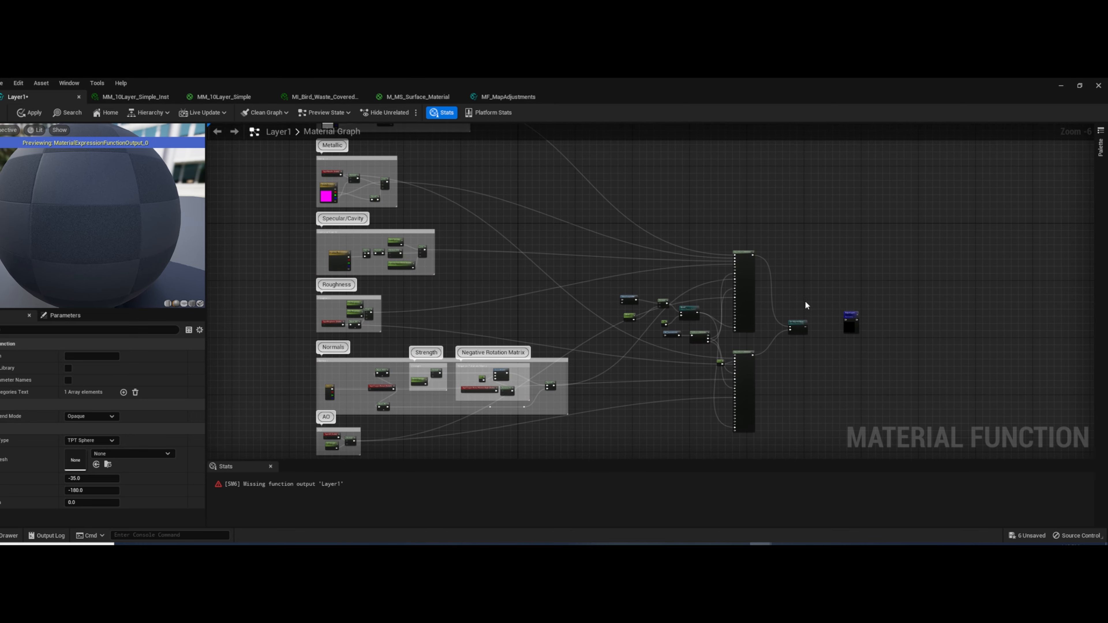
{"action": "scroll", "coordinate": [809, 331], "scroll_direction": "up", "scroll_amount": 2}
{"action": "left_click_drag", "start_coordinate": [803, 330], "coordinate": [874, 319]}
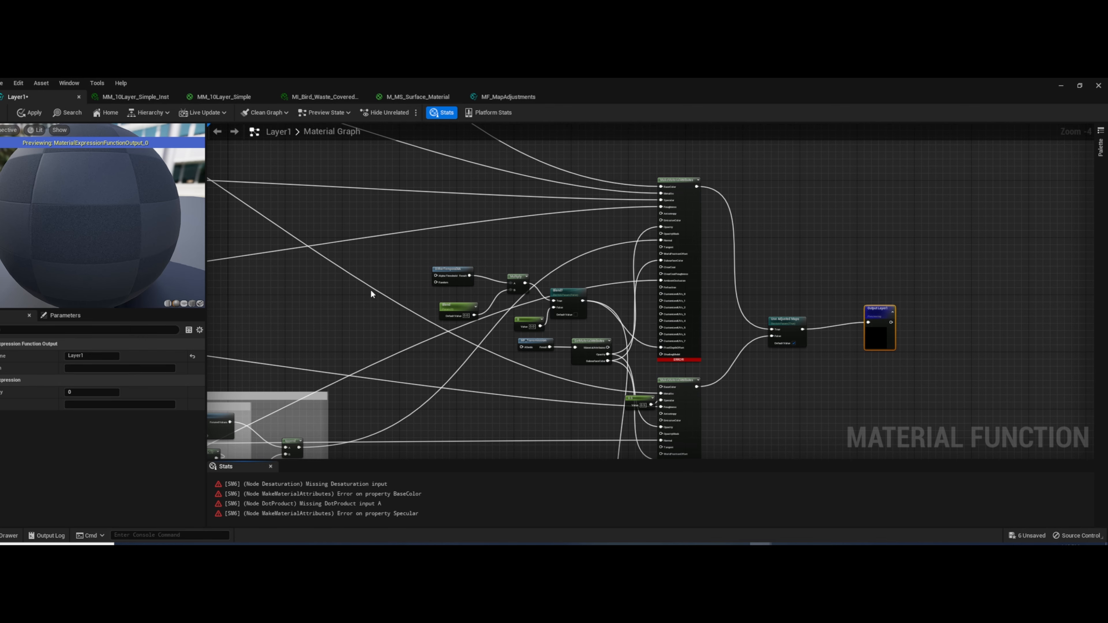
{"action": "right_click_drag", "start_coordinate": [371, 290], "coordinate": [736, 408]}
{"action": "scroll", "coordinate": [480, 275], "scroll_direction": "down", "scroll_amount": 1}
{"action": "right_click_drag", "start_coordinate": [480, 275], "coordinate": [806, 381]}
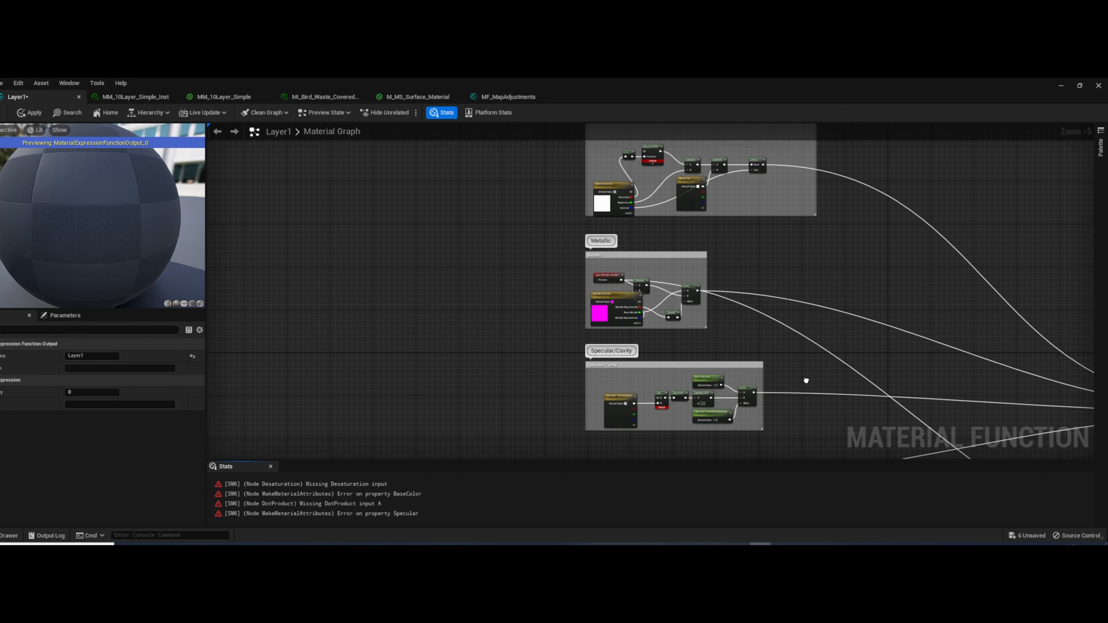
{"action": "right_click_drag", "start_coordinate": [769, 262], "coordinate": [756, 360]}
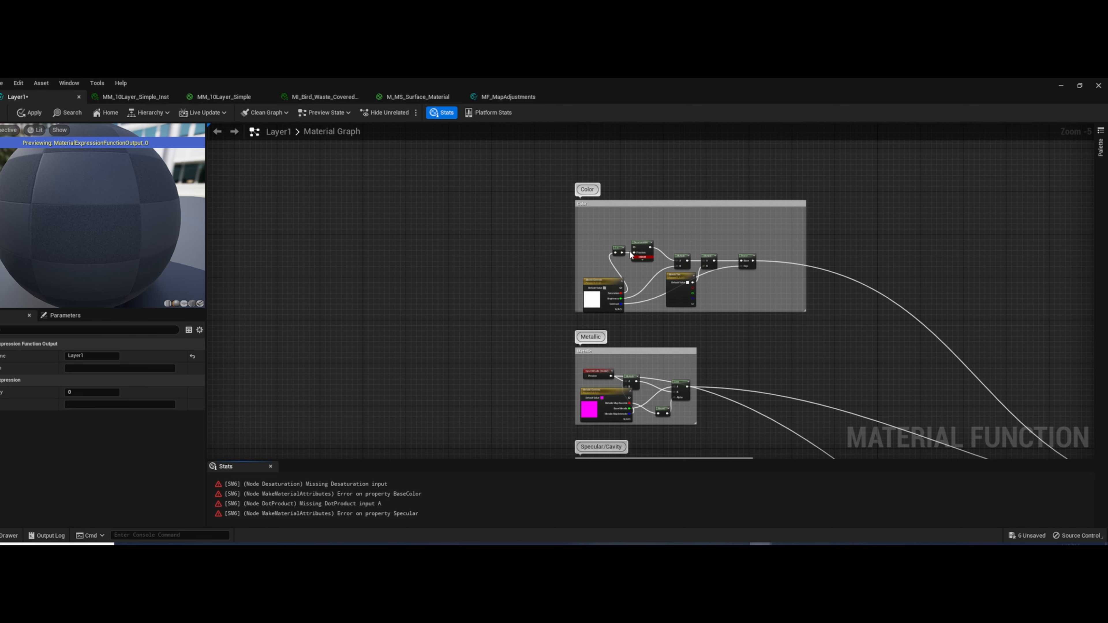
{"action": "scroll", "coordinate": [637, 258], "scroll_direction": "up", "scroll_amount": 3}
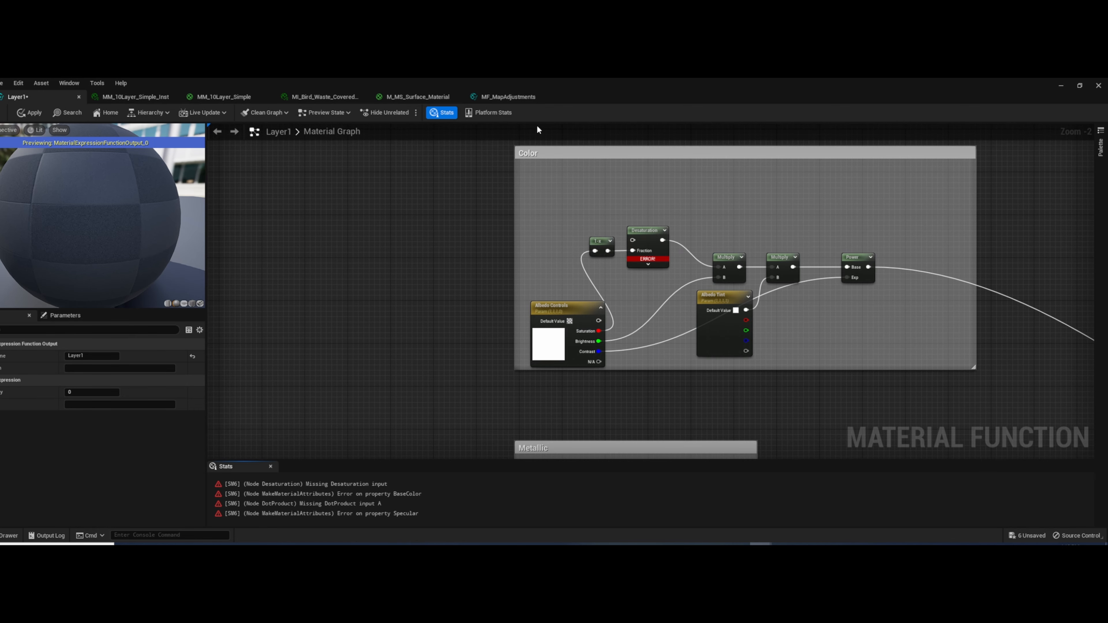
{"action": "right_click", "coordinate": [397, 223]}
{"action": "type", "text": "texture"}
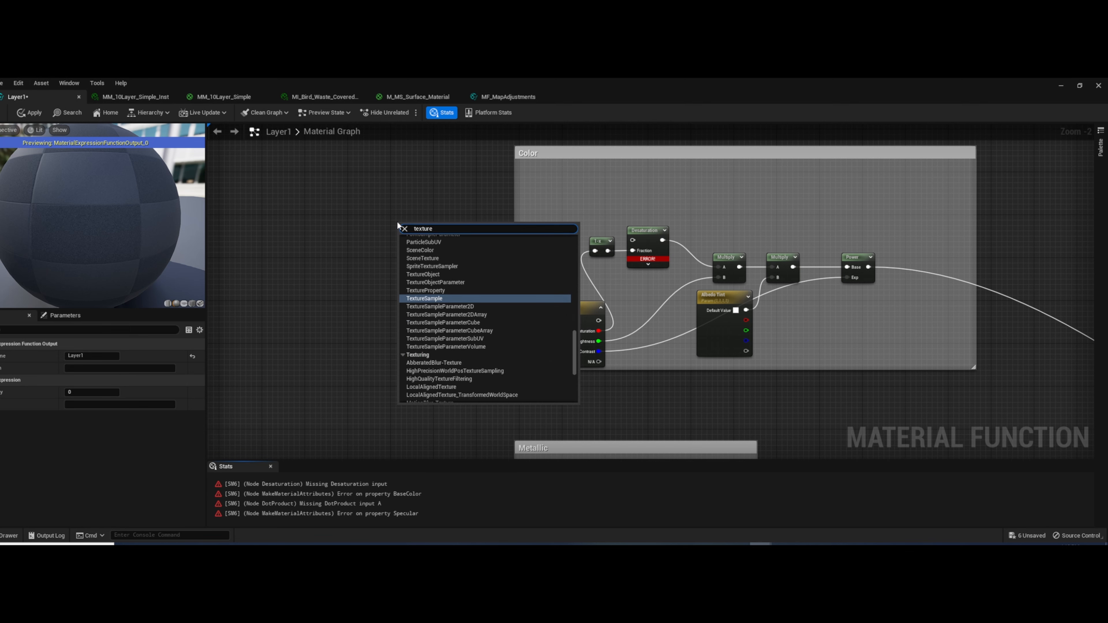
{"action": "key", "text": "Return"}
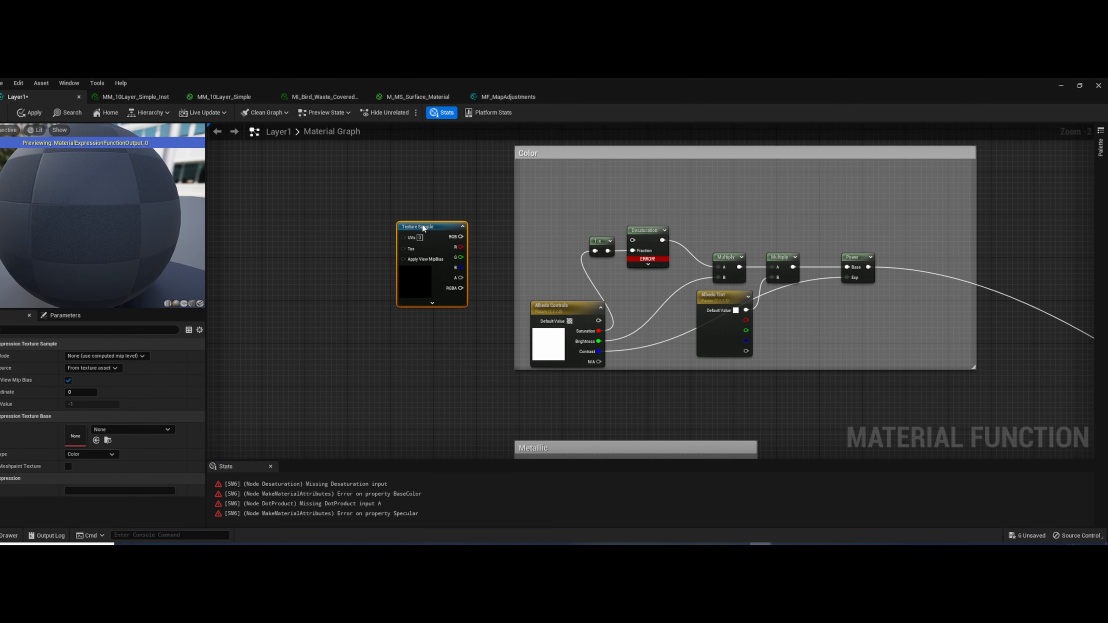
{"action": "left_click", "coordinate": [141, 431]}
{"action": "left_click", "coordinate": [140, 430]}
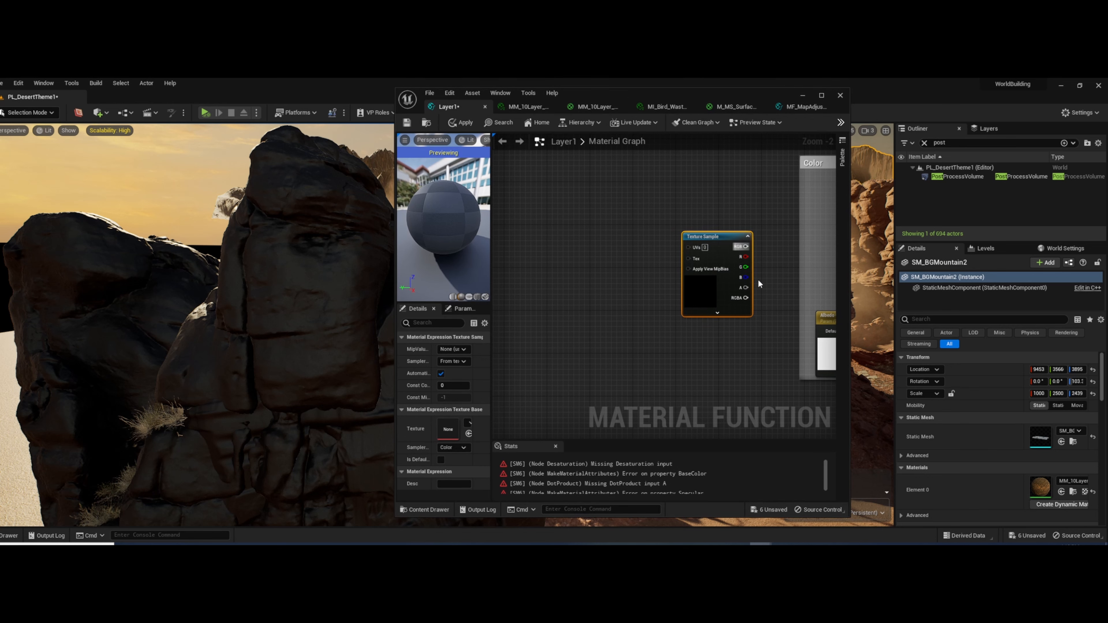
{"action": "left_click_drag", "start_coordinate": [710, 237], "coordinate": [676, 212]}
{"action": "key", "text": "Delete"}
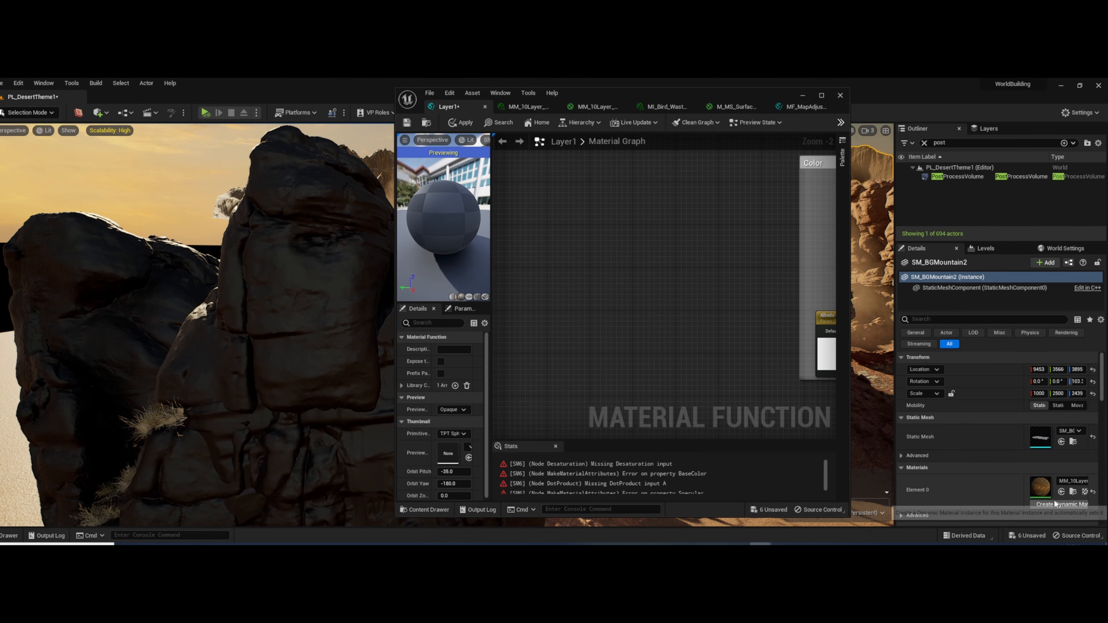
Add the Bird_Waste_Covered_Floor albedo, normal and packed mask textures from the project content to the Layer1 graph, keeping the graph editor maximized
{"action": "left_click", "coordinate": [9, 535]}
{"action": "left_click", "coordinate": [333, 463]}
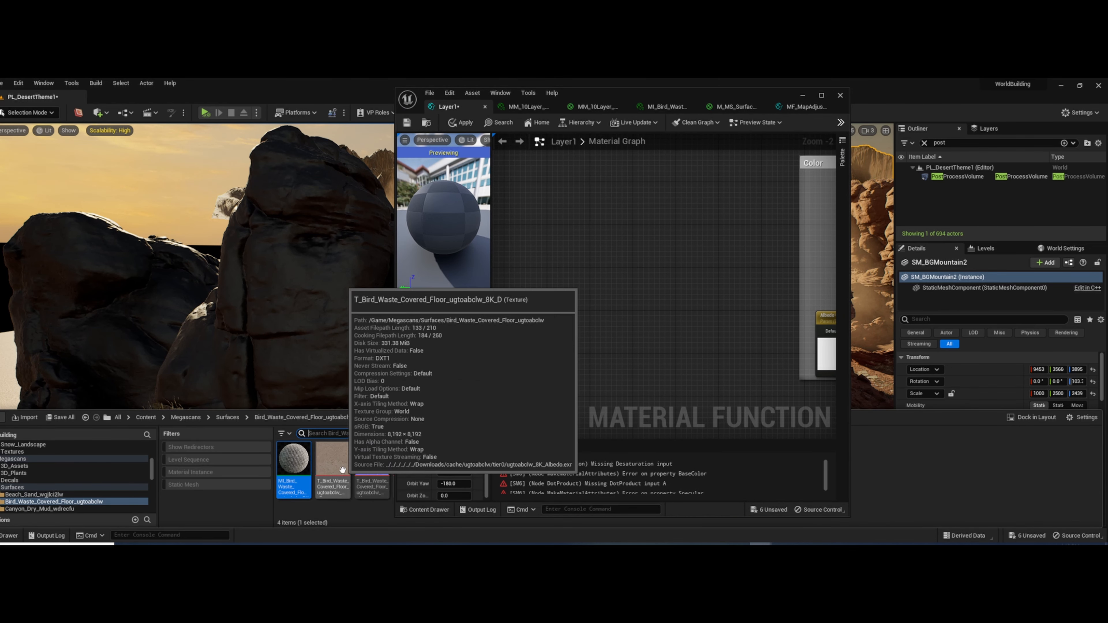
{"action": "left_click_drag", "start_coordinate": [618, 96], "coordinate": [752, 100]}
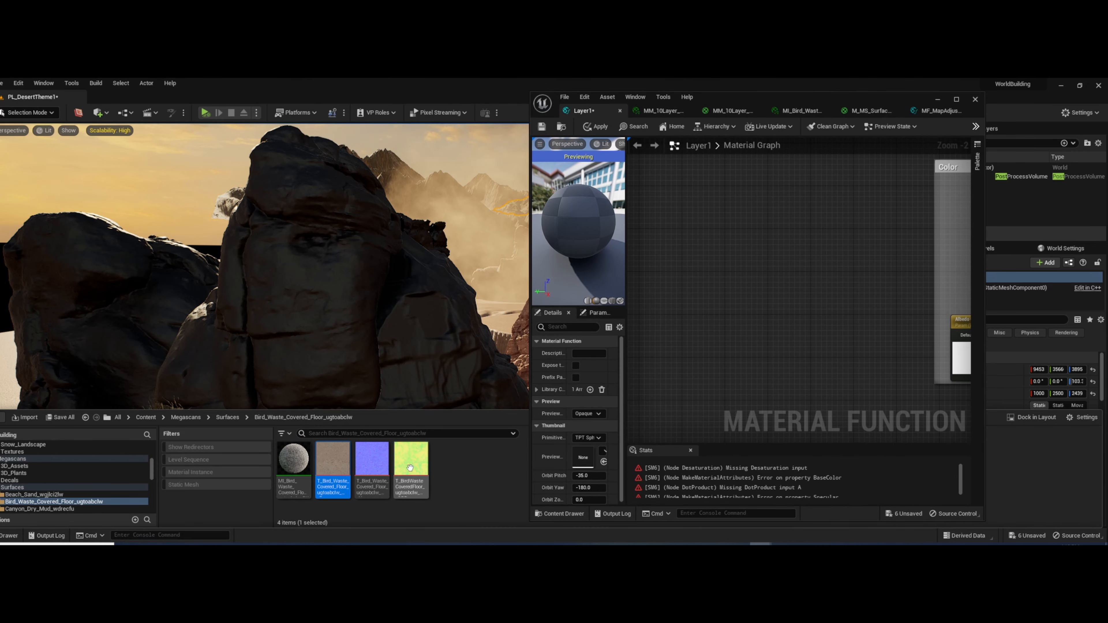
{"action": "left_click_drag", "start_coordinate": [410, 469], "coordinate": [751, 312]}
{"action": "left_click", "coordinate": [956, 99]}
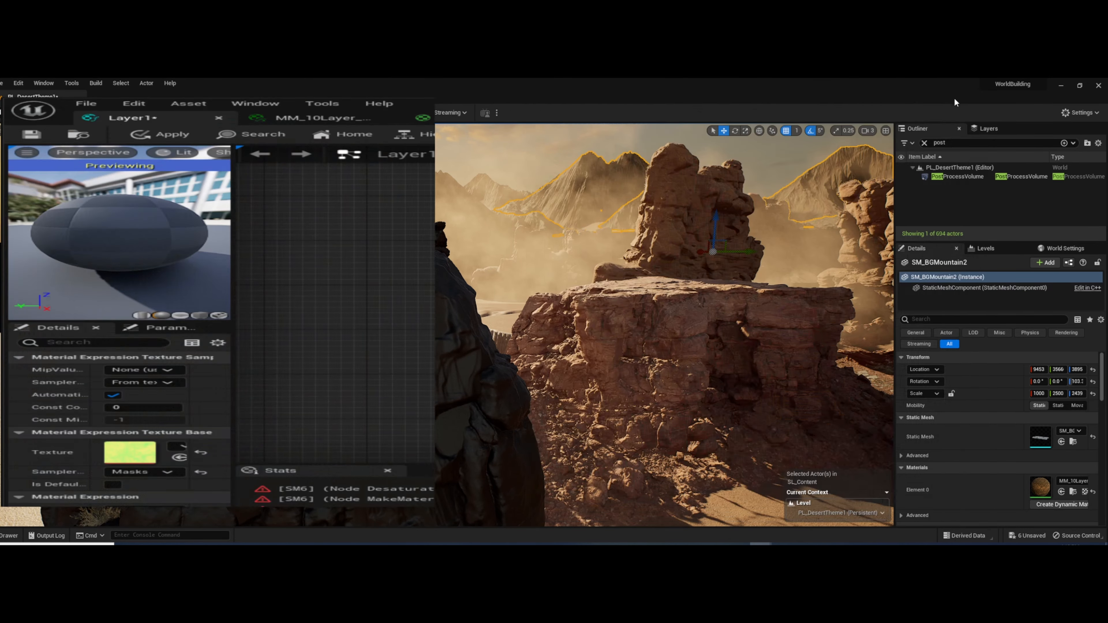
Connect the albedo texture's RGB output to the Desaturation node and convert the texture to a parameter named Layer1_Albedo
{"action": "left_click_drag", "start_coordinate": [353, 293], "coordinate": [633, 239]}
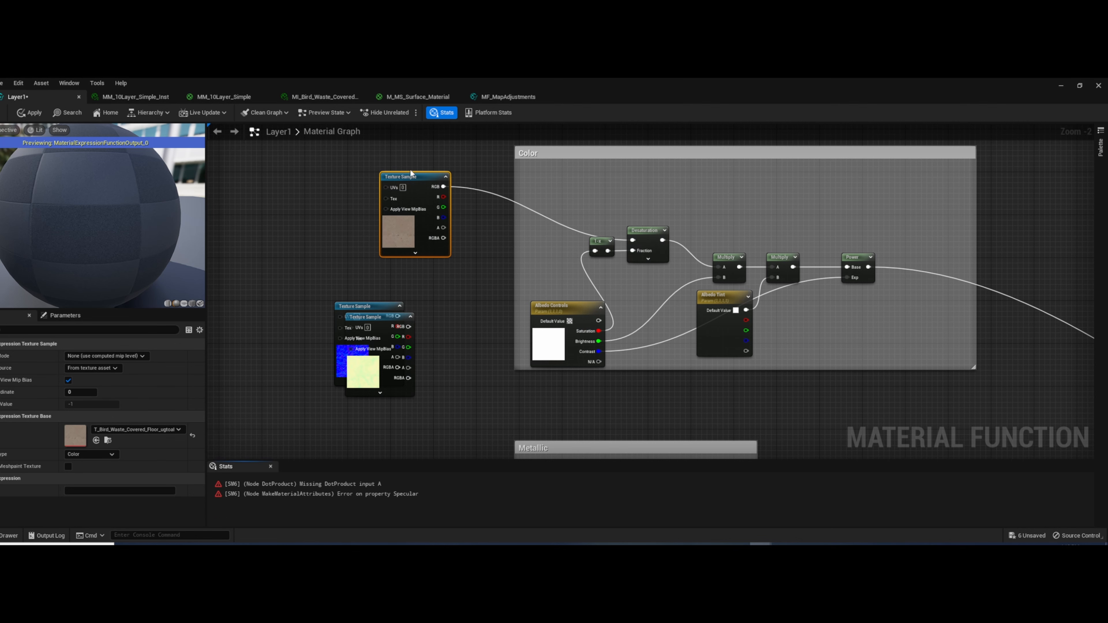
{"action": "right_click", "coordinate": [408, 178]}
{"action": "left_click", "coordinate": [454, 218]}
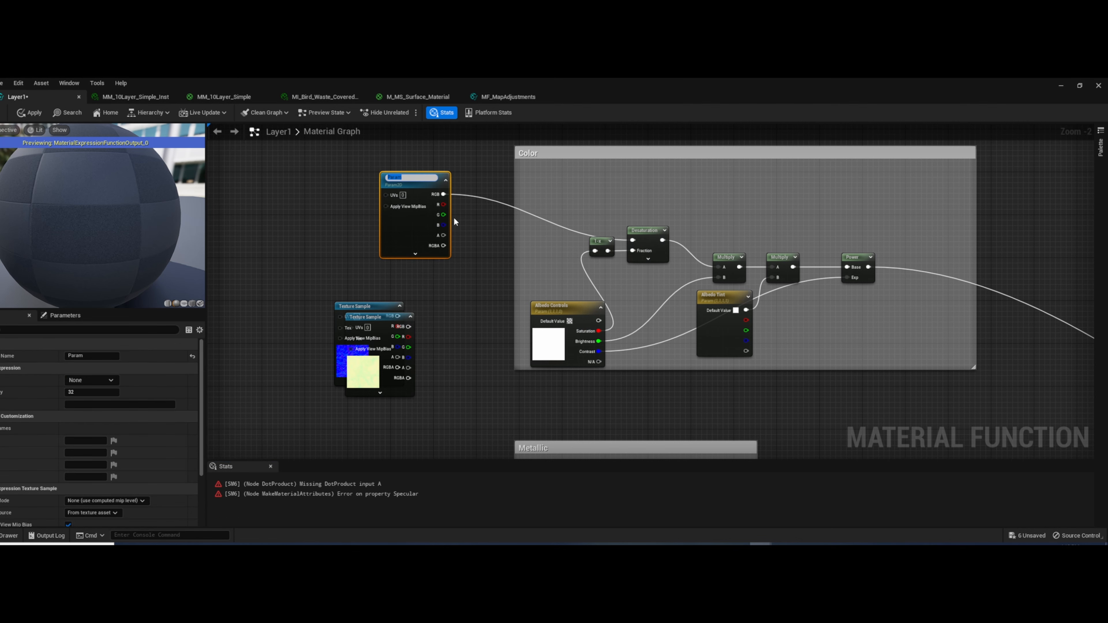
{"action": "type", "text": "Layer1_A"}
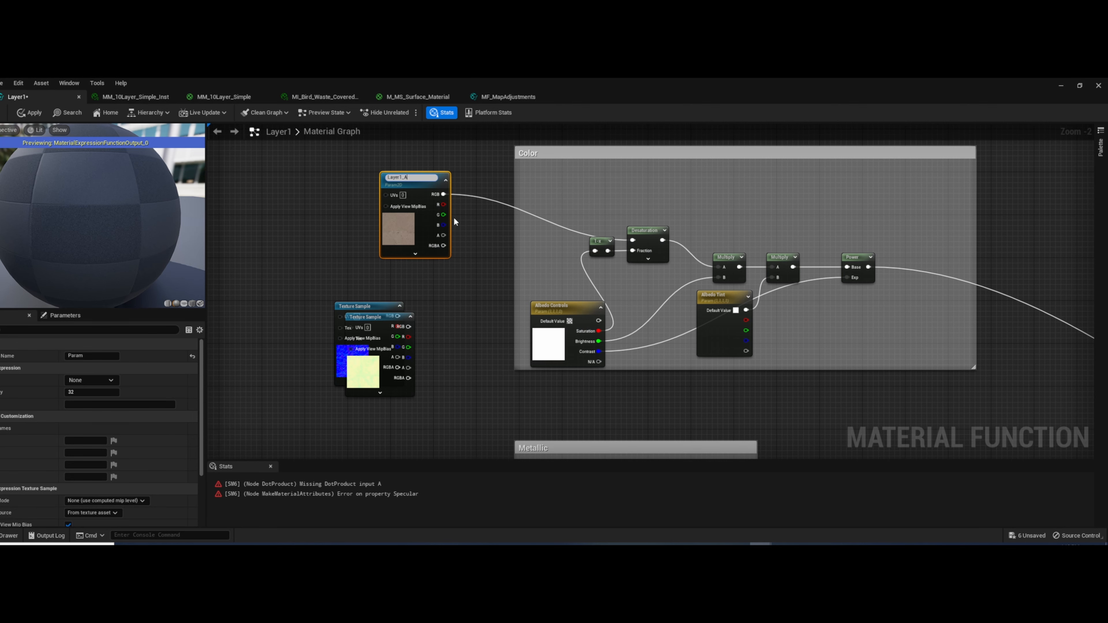
{"action": "type", "text": "lbedo"}
{"action": "key", "text": "Return"}
Place the packed mask texture beside the Metallic group and align the normal texture above it
{"action": "scroll", "coordinate": [486, 349], "scroll_direction": "down", "scroll_amount": 1}
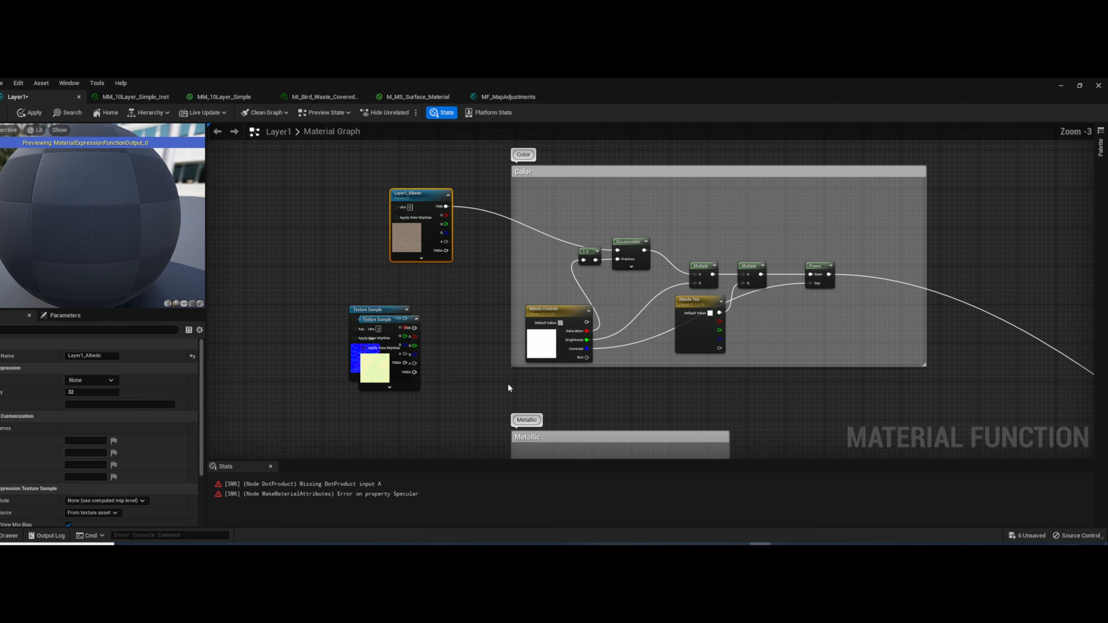
{"action": "right_click_drag", "start_coordinate": [509, 387], "coordinate": [563, 218]}
{"action": "left_click_drag", "start_coordinate": [423, 163], "coordinate": [450, 321]}
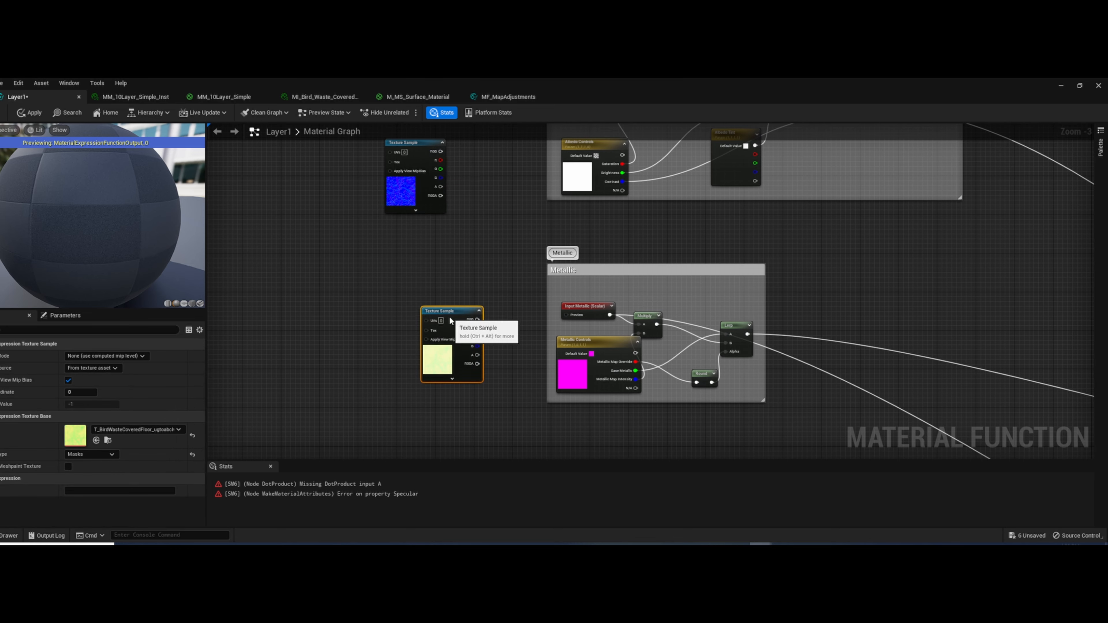
{"action": "right_click_drag", "start_coordinate": [496, 264], "coordinate": [500, 314]}
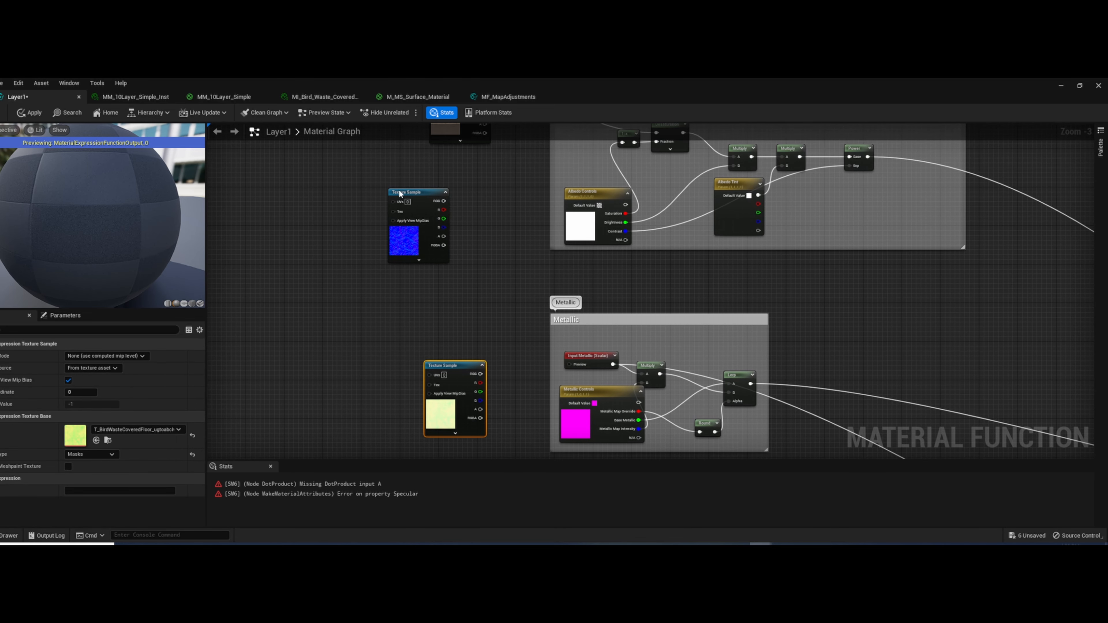
{"action": "left_click_drag", "start_coordinate": [399, 194], "coordinate": [437, 256]}
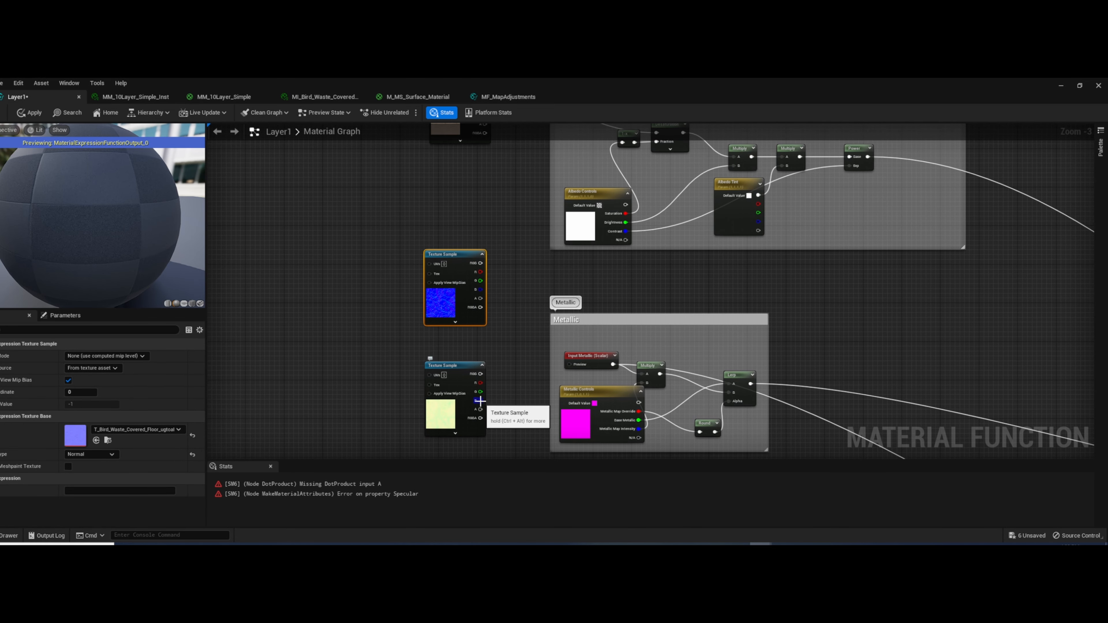
Connect the mask texture's blue channel to the Metallic group's Multiply input A and move the Input Metallic node out of the group
{"action": "left_click_drag", "start_coordinate": [480, 401], "coordinate": [641, 375]}
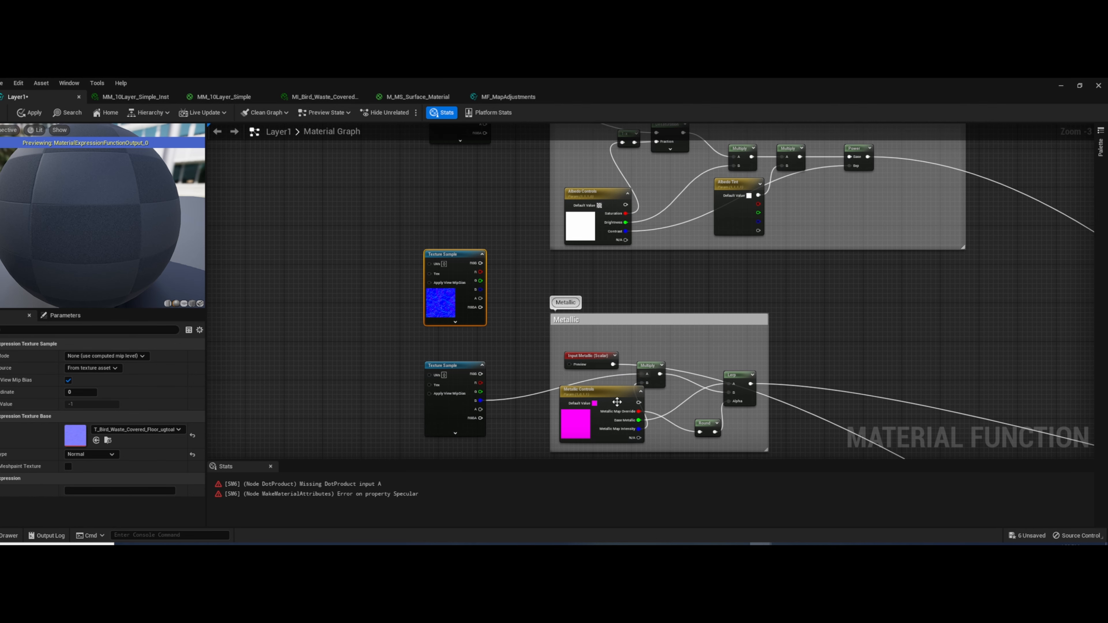
{"action": "right_click_drag", "start_coordinate": [833, 354], "coordinate": [776, 222]}
{"action": "left_click", "coordinate": [528, 227]}
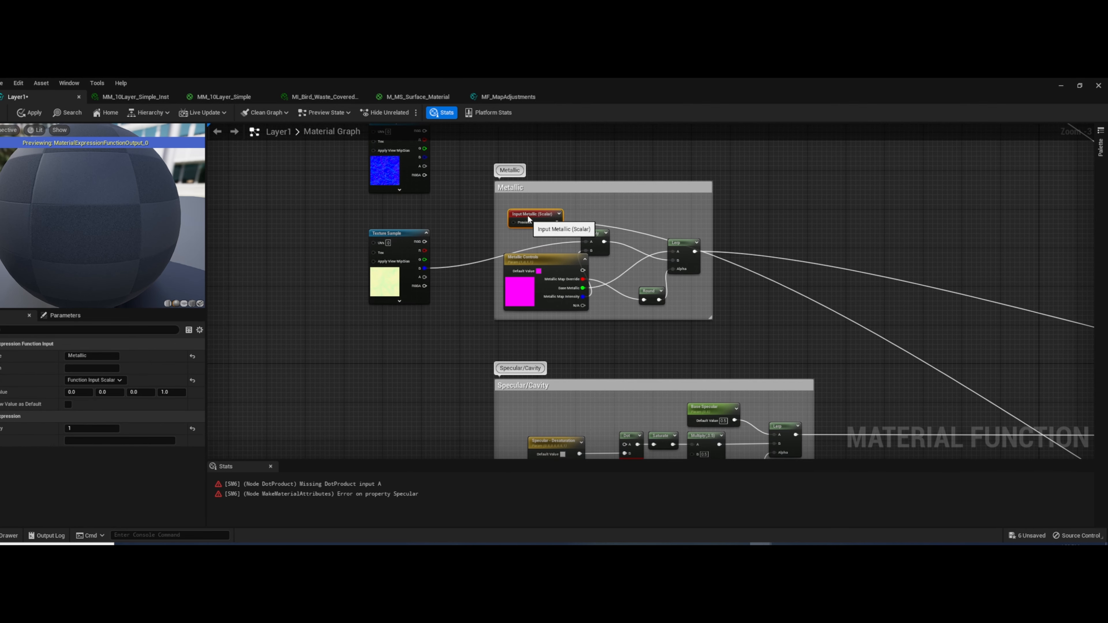
{"action": "left_click_drag", "start_coordinate": [555, 229], "coordinate": [862, 353]}
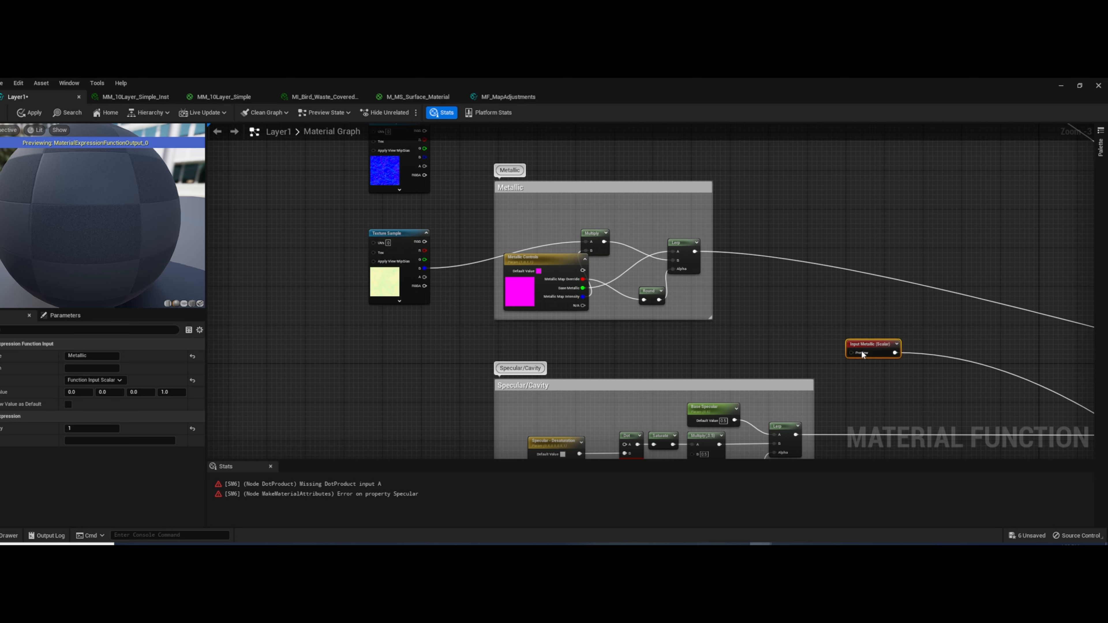
Convert the packed mask texture to a parameter named ORM and reposition it outside the Metallic group
{"action": "right_click_drag", "start_coordinate": [474, 310], "coordinate": [511, 321]}
{"action": "right_click", "coordinate": [428, 243]}
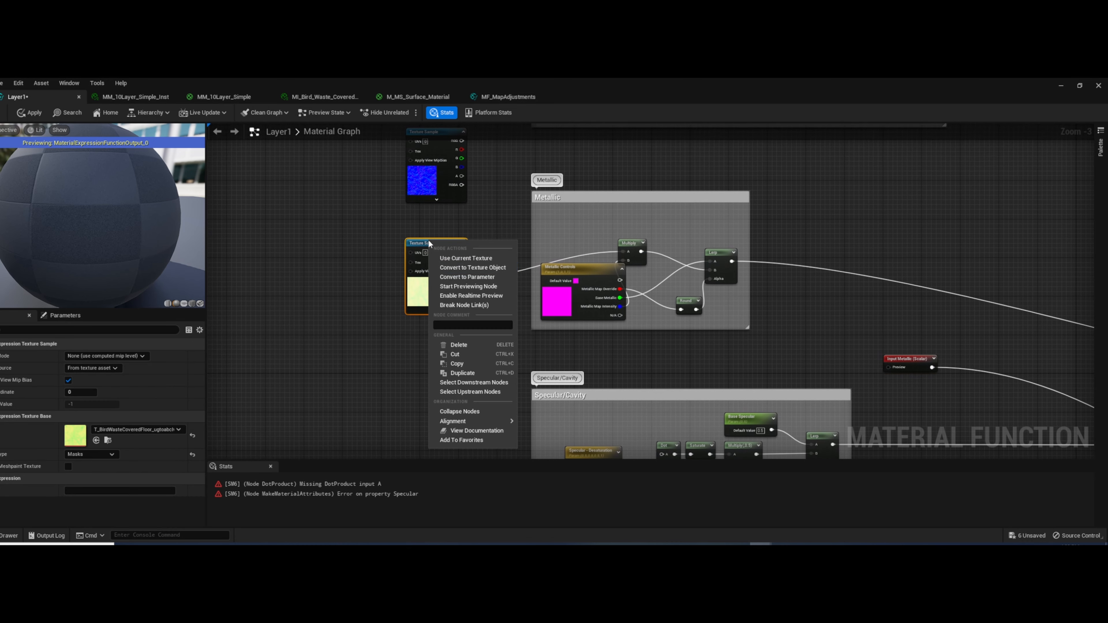
{"action": "left_click", "coordinate": [467, 277]}
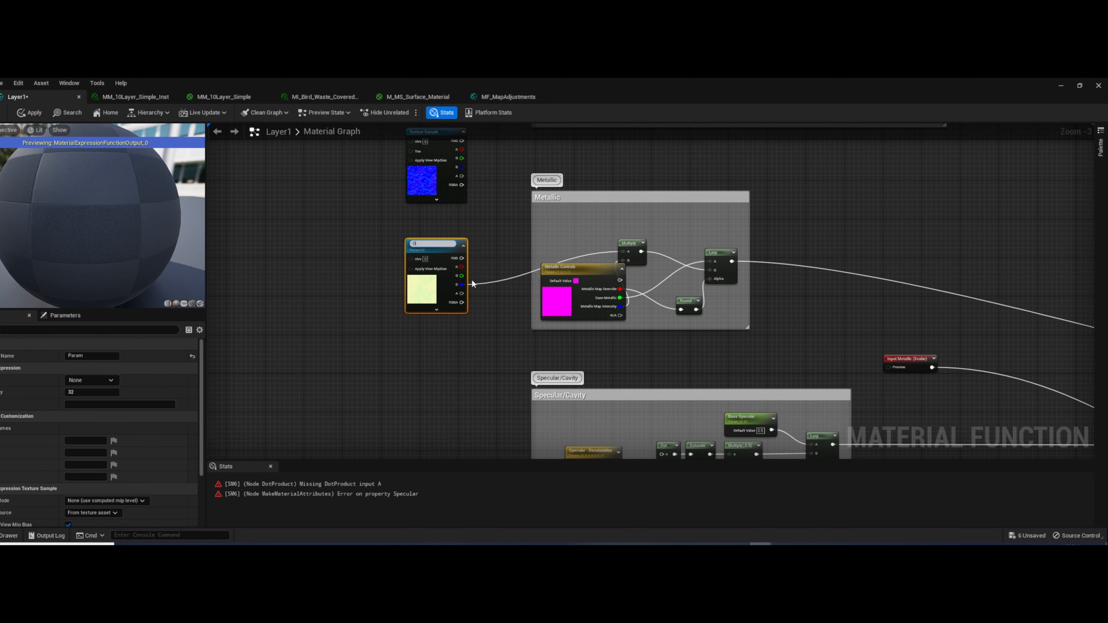
{"action": "key", "text": "Return"}
{"action": "right_click_drag", "start_coordinate": [499, 335], "coordinate": [537, 260]}
{"action": "left_click_drag", "start_coordinate": [487, 168], "coordinate": [462, 198]}
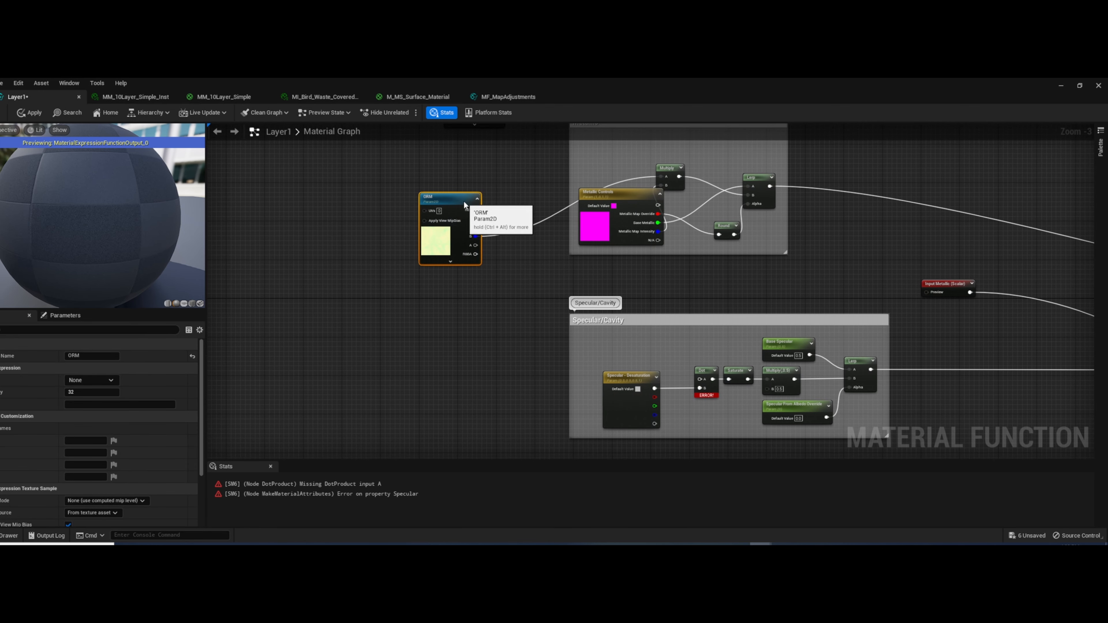
Connect the Layer1_Albedo texture to input A of the Dot node in the Specular/Cavity group
{"action": "right_click_drag", "start_coordinate": [512, 166], "coordinate": [479, 302]}
{"action": "scroll", "coordinate": [498, 294], "scroll_direction": "down", "scroll_amount": 1}
{"action": "scroll", "coordinate": [498, 297], "scroll_direction": "down", "scroll_amount": 1}
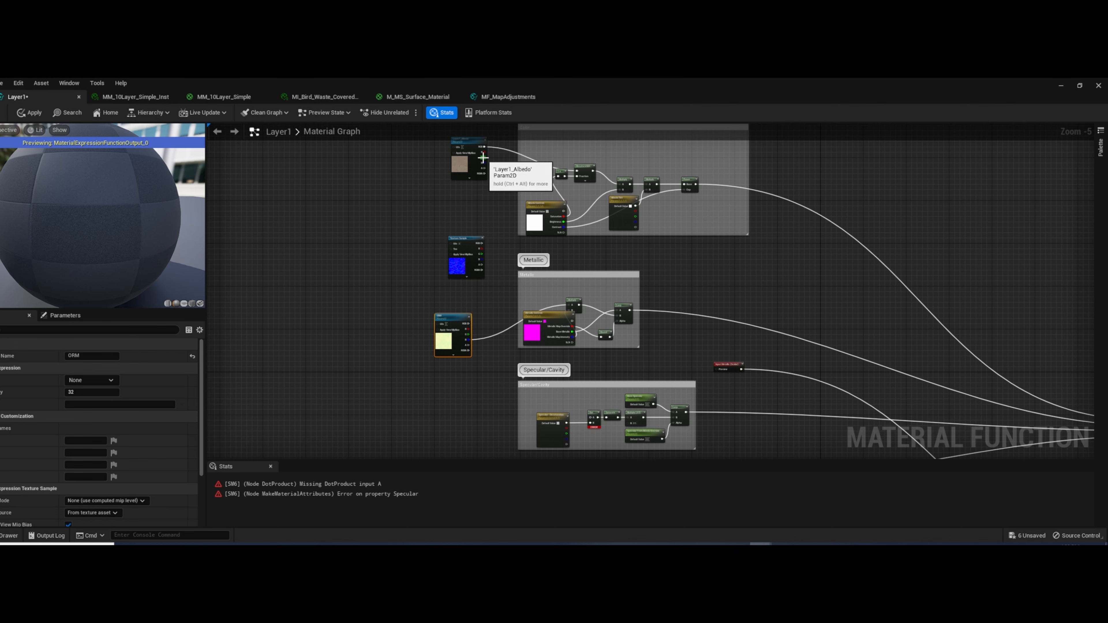
{"action": "left_click_drag", "start_coordinate": [485, 148], "coordinate": [592, 419]}
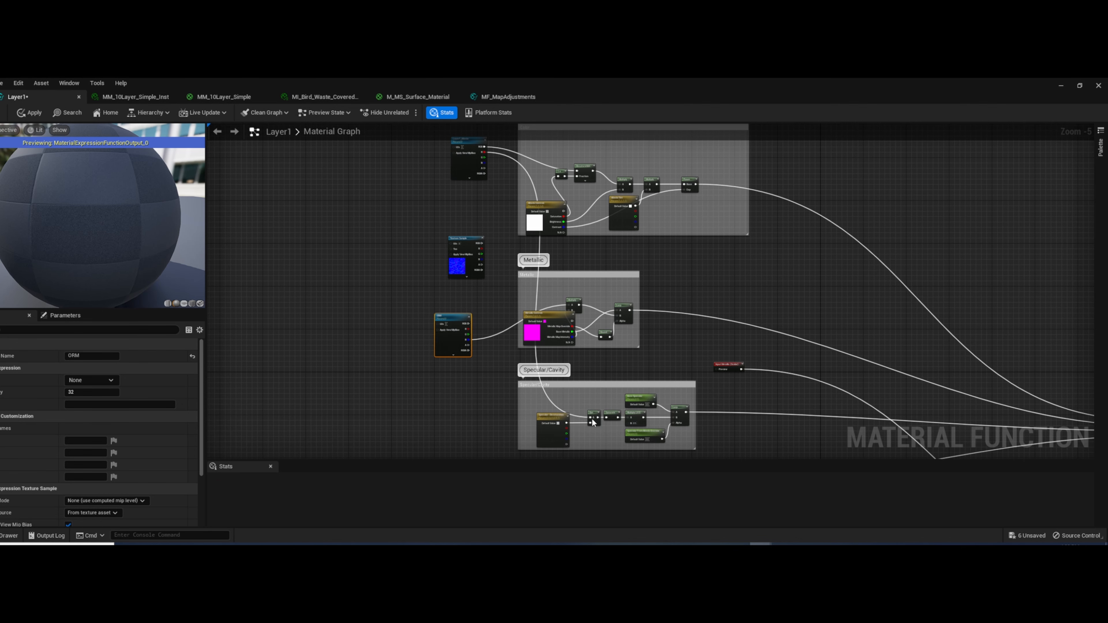
Move the ORM texture beside the Roughness group and connect its green channel to the Alpha input of the group's Lerp
{"action": "right_click_drag", "start_coordinate": [426, 400], "coordinate": [454, 224]}
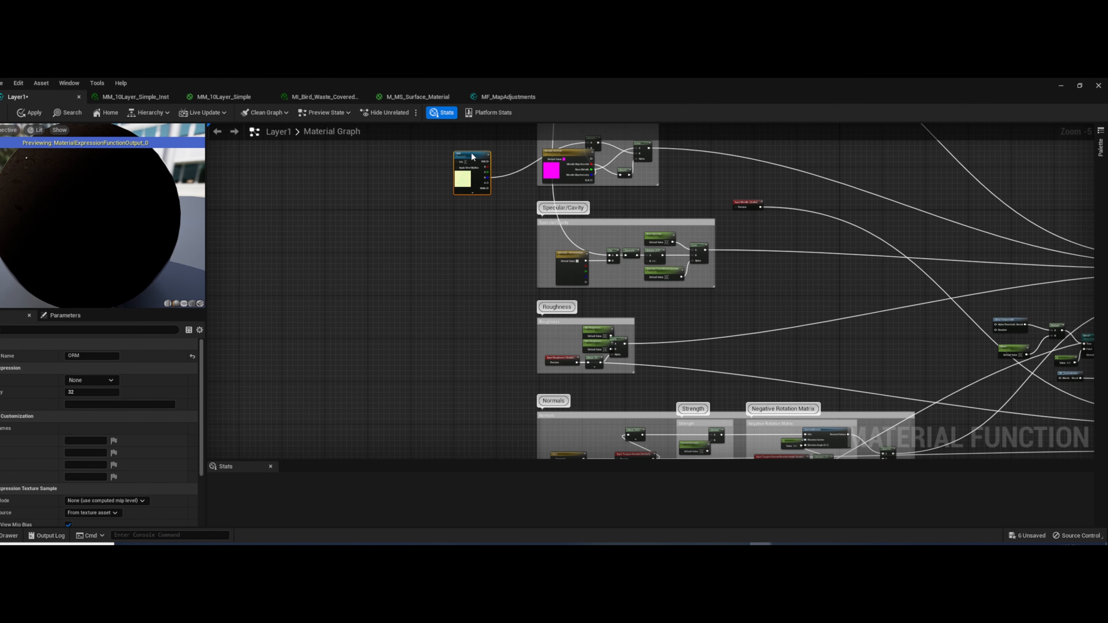
{"action": "left_click_drag", "start_coordinate": [473, 157], "coordinate": [472, 315]}
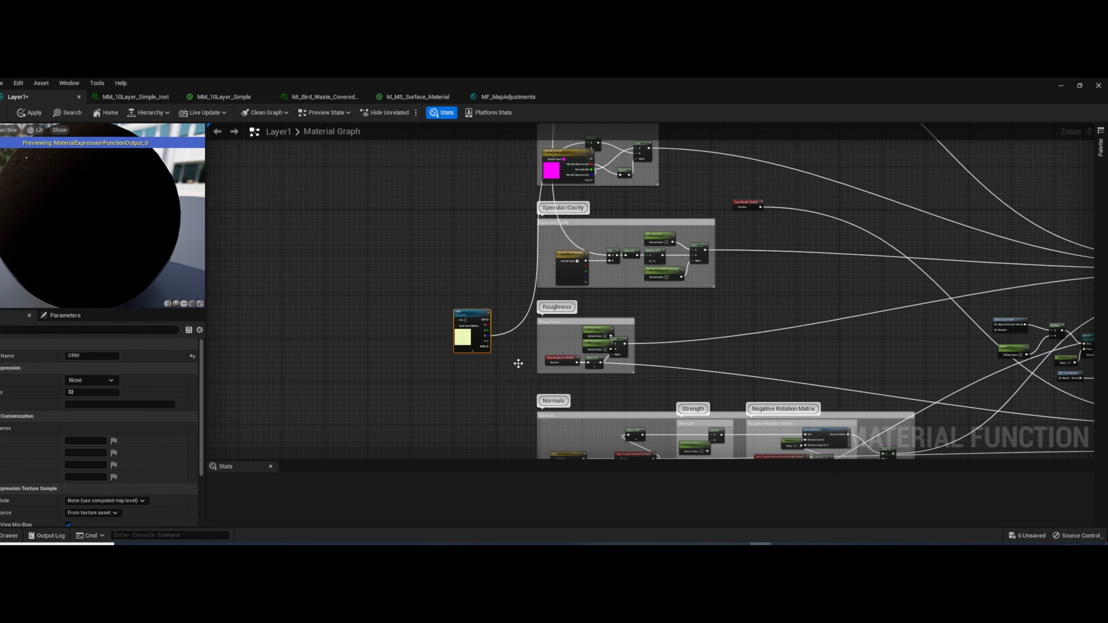
{"action": "scroll", "coordinate": [518, 364], "scroll_direction": "up", "scroll_amount": 2}
{"action": "mouse_move", "coordinate": [658, 354]}
{"action": "left_mouse_down"}
{"action": "mouse_move", "coordinate": [678, 354]}
{"action": "mouse_move", "coordinate": [648, 374]}
{"action": "mouse_move", "coordinate": [663, 352]}
{"action": "left_mouse_up"}
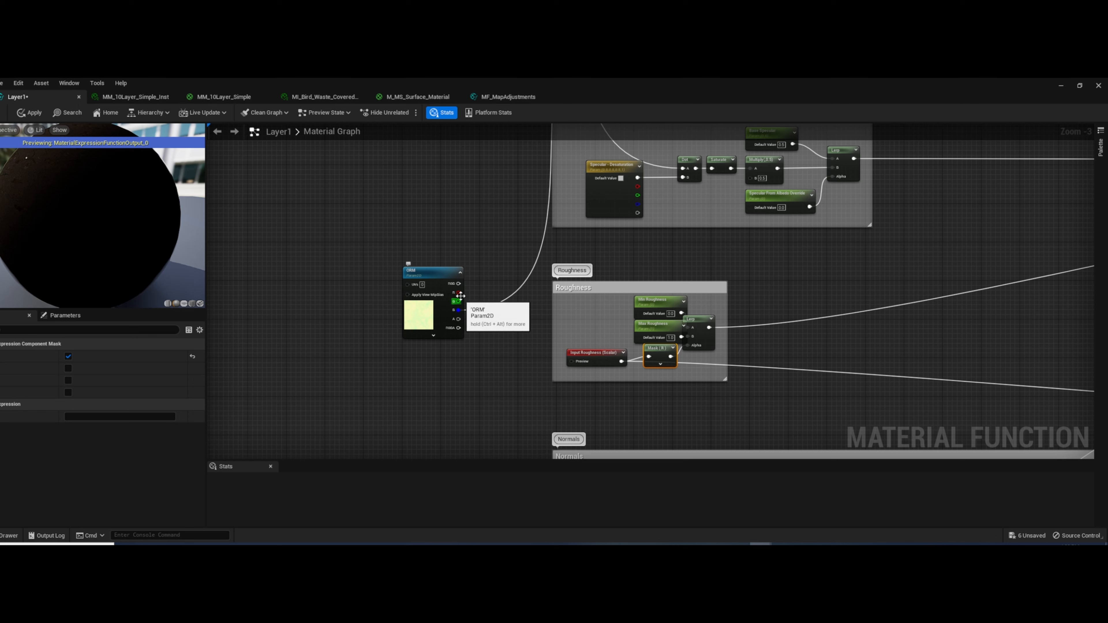
{"action": "left_click_drag", "start_coordinate": [458, 292], "coordinate": [688, 349]}
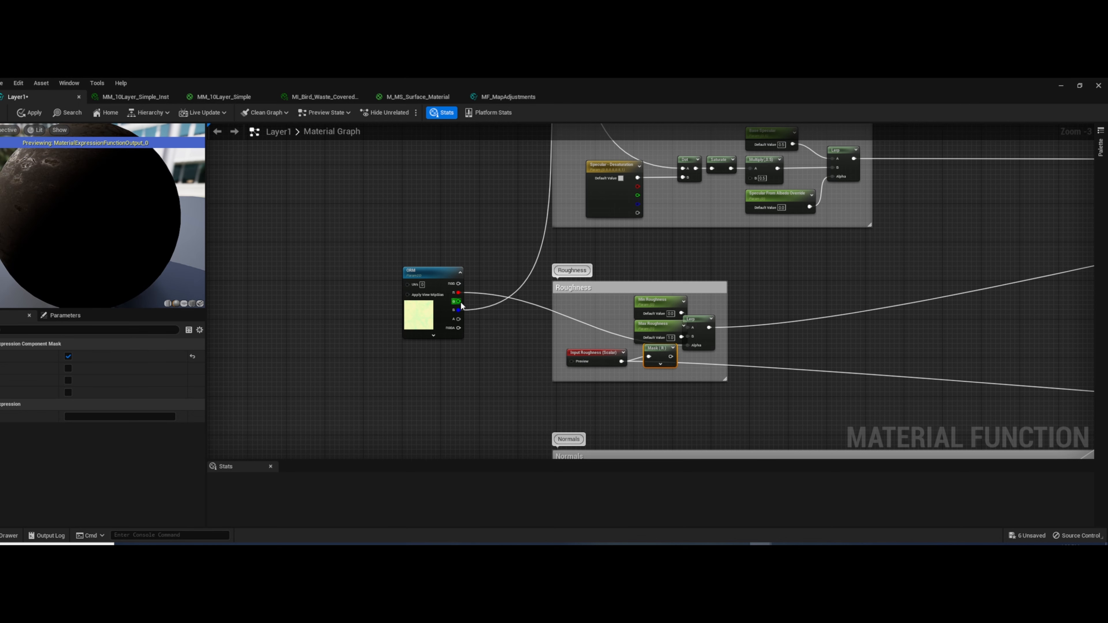
{"action": "left_click_drag", "start_coordinate": [458, 302], "coordinate": [649, 356]}
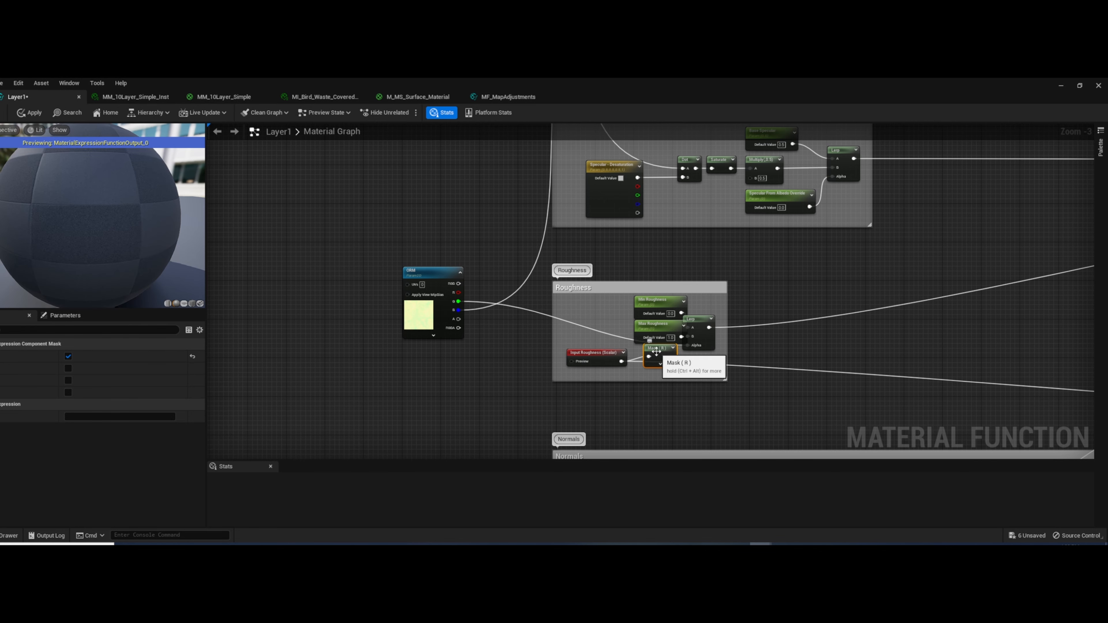
Delete the Roughness function input from the Roughness group and shift the ORM texture slightly down
{"action": "left_click", "coordinate": [596, 353]}
{"action": "key", "text": "Delete"}
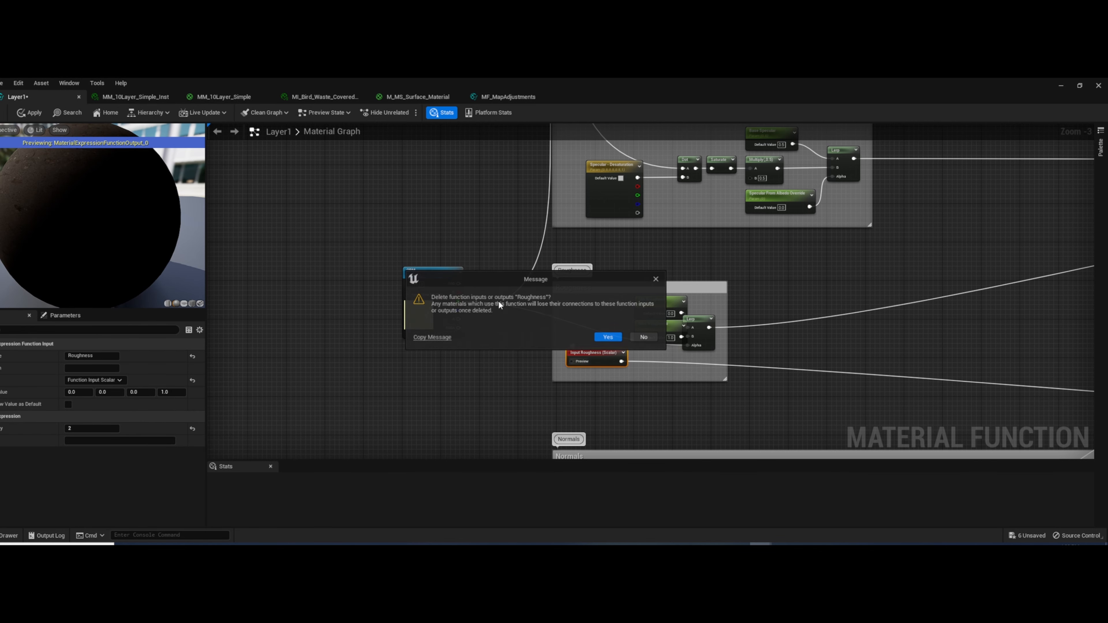
{"action": "left_click", "coordinate": [608, 337]}
{"action": "left_click_drag", "start_coordinate": [440, 284], "coordinate": [448, 321]}
Connect the ORM texture's red channel to the Multiply node in the AO group and reposition the texture nearby
{"action": "scroll", "coordinate": [538, 381], "scroll_direction": "down", "scroll_amount": 2}
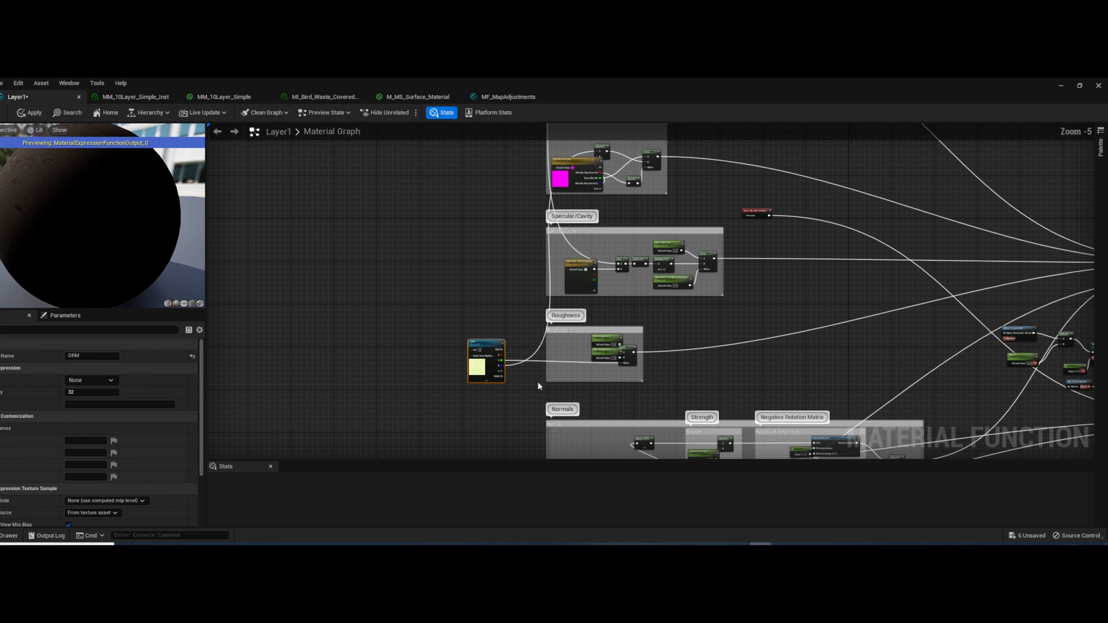
{"action": "right_click_drag", "start_coordinate": [537, 381], "coordinate": [557, 194]}
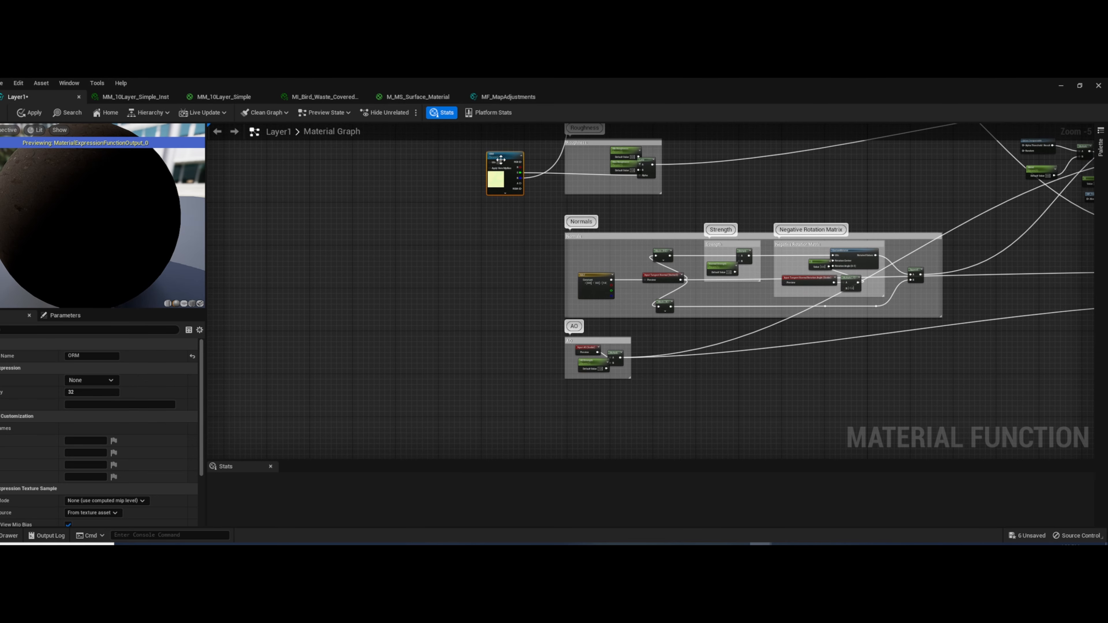
{"action": "left_click_drag", "start_coordinate": [501, 160], "coordinate": [613, 358]}
{"action": "left_click_drag", "start_coordinate": [493, 306], "coordinate": [483, 271]}
Delete the AO function input from the AO group
{"action": "left_click", "coordinate": [587, 349]}
{"action": "key", "text": "Delete"}
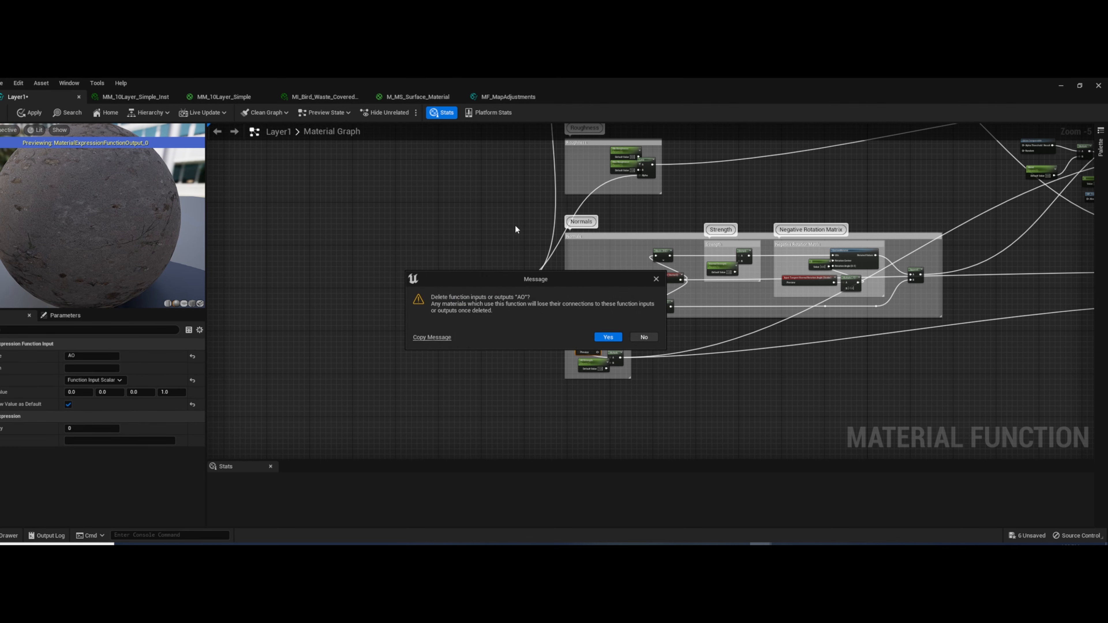
{"action": "left_click", "coordinate": [608, 337]}
Bring the normal map texture sample beside the Normals group and try to wire its output into the group
{"action": "mouse_move", "coordinate": [505, 273]}
{"action": "right_mouse_down"}
{"action": "mouse_move", "coordinate": [502, 456]}
{"action": "mouse_move", "coordinate": [505, 273]}
{"action": "right_mouse_up"}
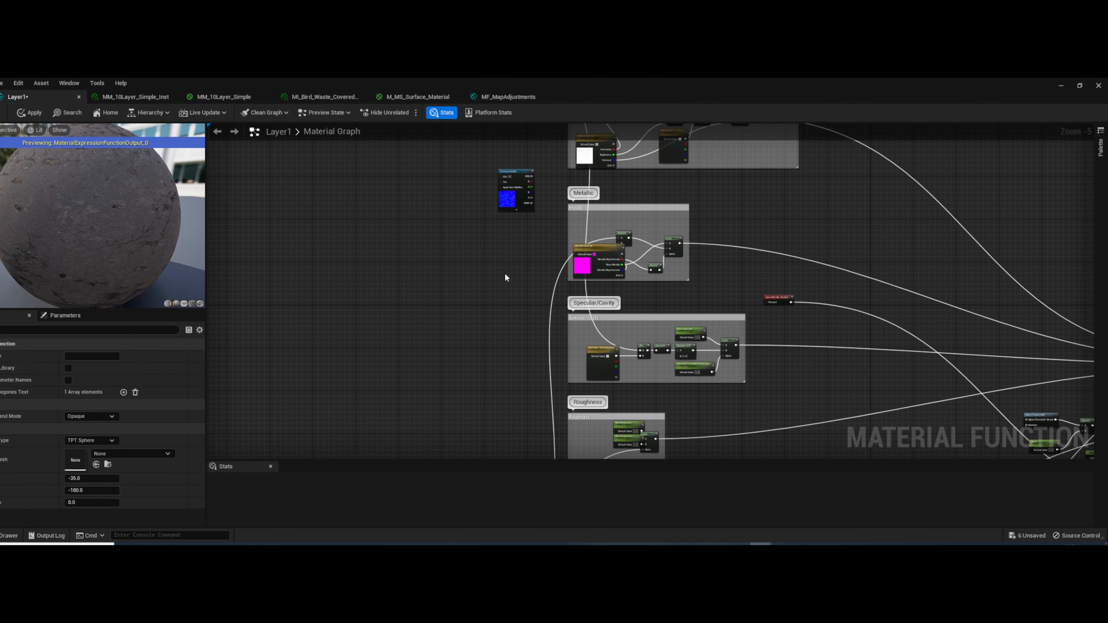
{"action": "left_click_drag", "start_coordinate": [504, 200], "coordinate": [492, 280]}
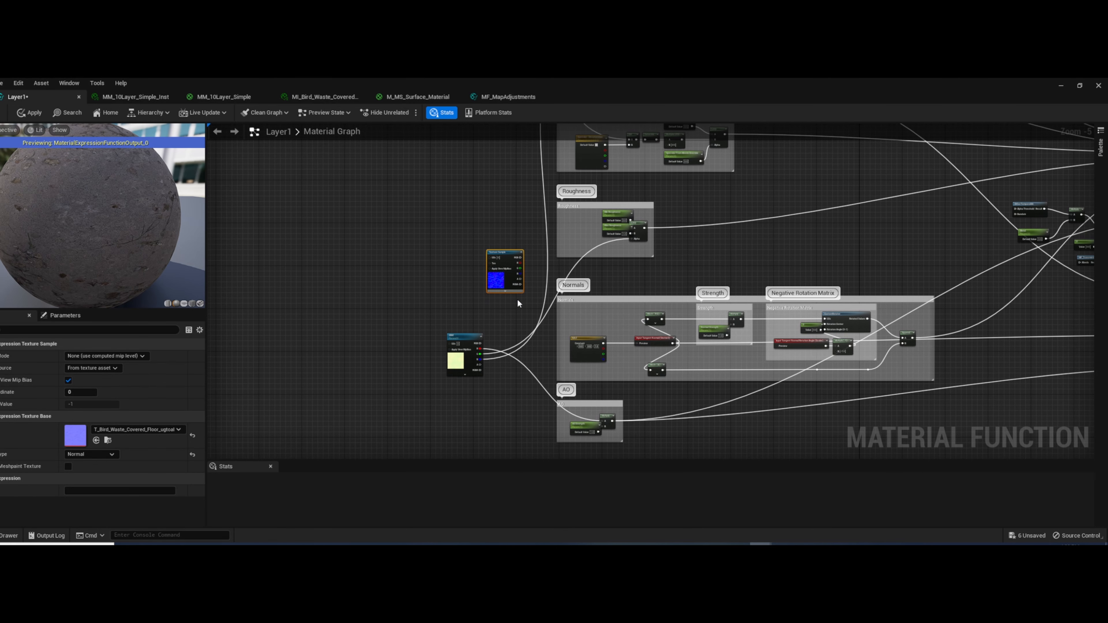
{"action": "right_click_drag", "start_coordinate": [519, 268], "coordinate": [476, 251]}
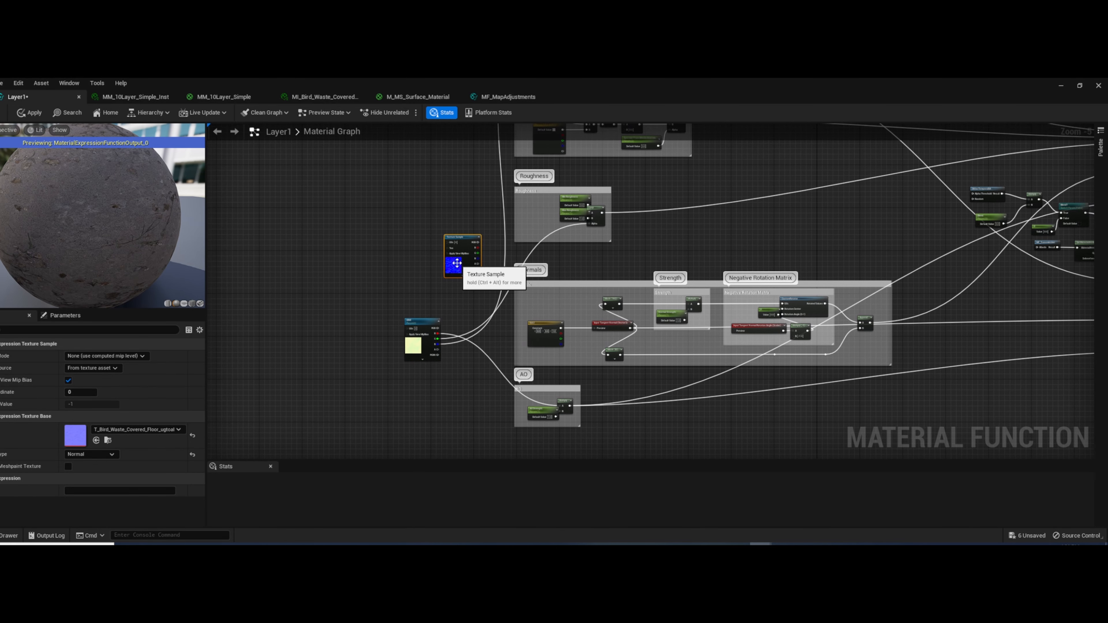
{"action": "left_click_drag", "start_coordinate": [465, 267], "coordinate": [549, 308]}
{"action": "scroll", "coordinate": [519, 335], "scroll_direction": "up", "scroll_amount": 2}
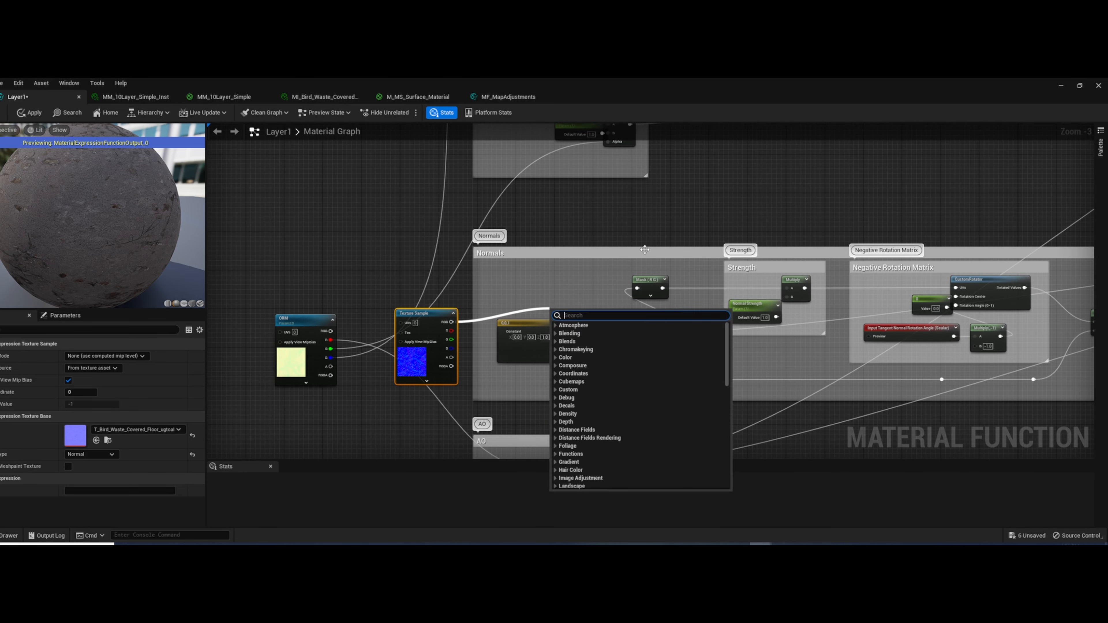
{"action": "left_click", "coordinate": [689, 214]}
{"action": "scroll", "coordinate": [690, 214], "scroll_direction": "down", "scroll_amount": 1}
Move the normal map texture sample clear of the Normals group and delete the whole group with its function inputs
{"action": "left_click_drag", "start_coordinate": [493, 288], "coordinate": [413, 185]}
{"action": "right_click_drag", "start_coordinate": [1056, 239], "coordinate": [928, 294]}
{"action": "left_click_drag", "start_coordinate": [928, 295], "coordinate": [430, 402]}
{"action": "key", "text": "Delete"}
{"action": "left_click", "coordinate": [609, 339]}
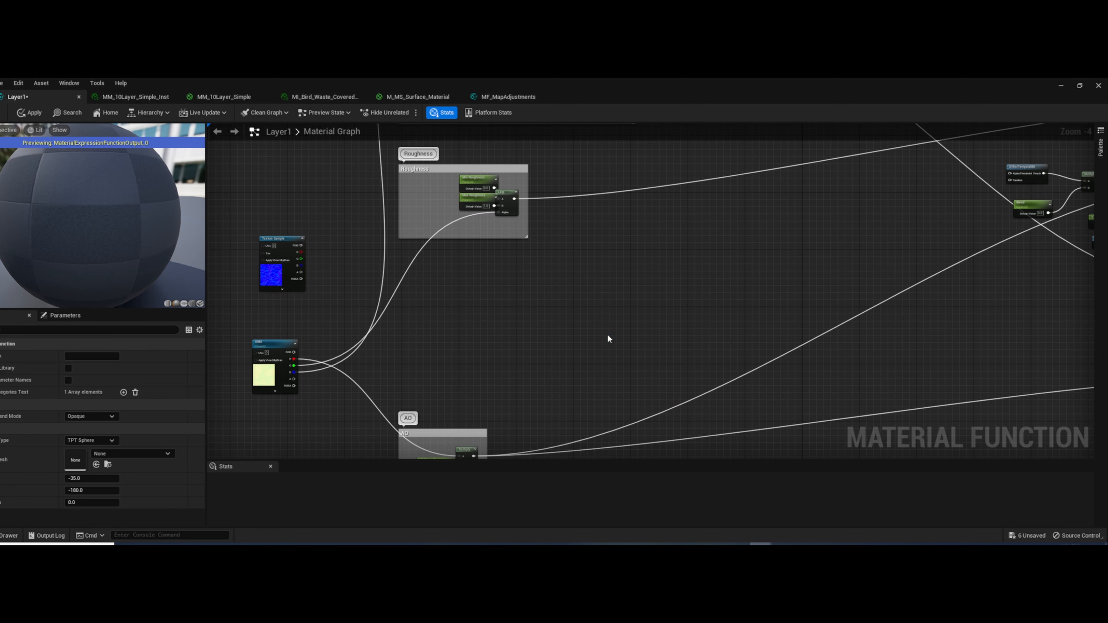
Delete the entire AO group with its nodes
{"action": "scroll", "coordinate": [491, 334], "scroll_direction": "down", "scroll_amount": 2}
{"action": "right_click_drag", "start_coordinate": [504, 345], "coordinate": [532, 386]}
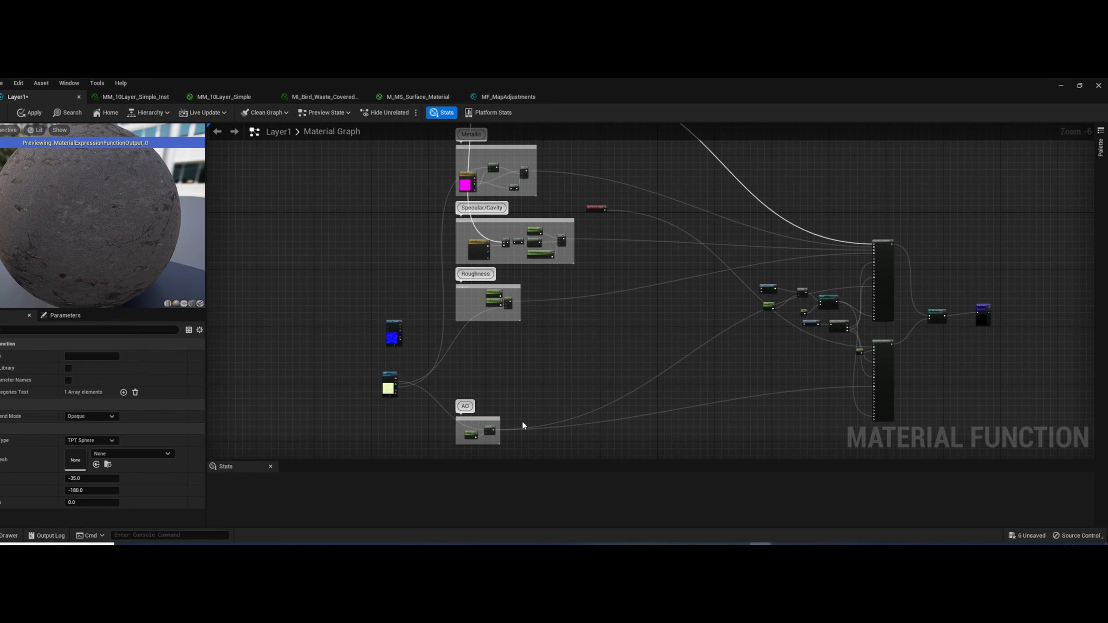
{"action": "left_click", "coordinate": [498, 432]}
{"action": "key", "text": "Delete"}
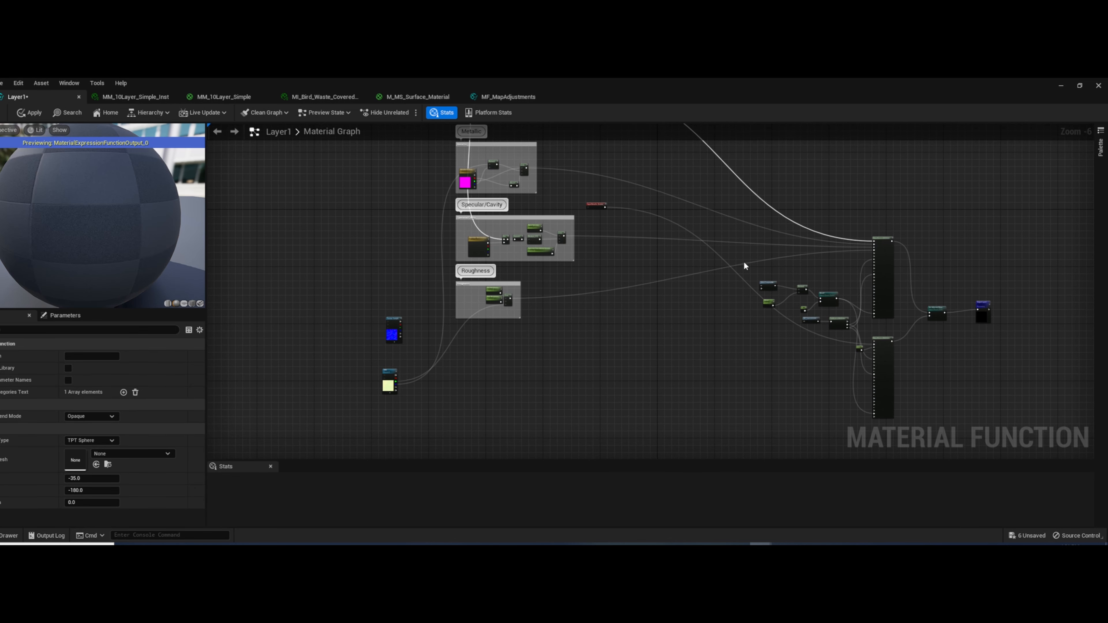
Delete the lower material attributes node and the cluster of small nodes in front of the two attributes nodes
{"action": "left_click_drag", "start_coordinate": [771, 424], "coordinate": [894, 342]}
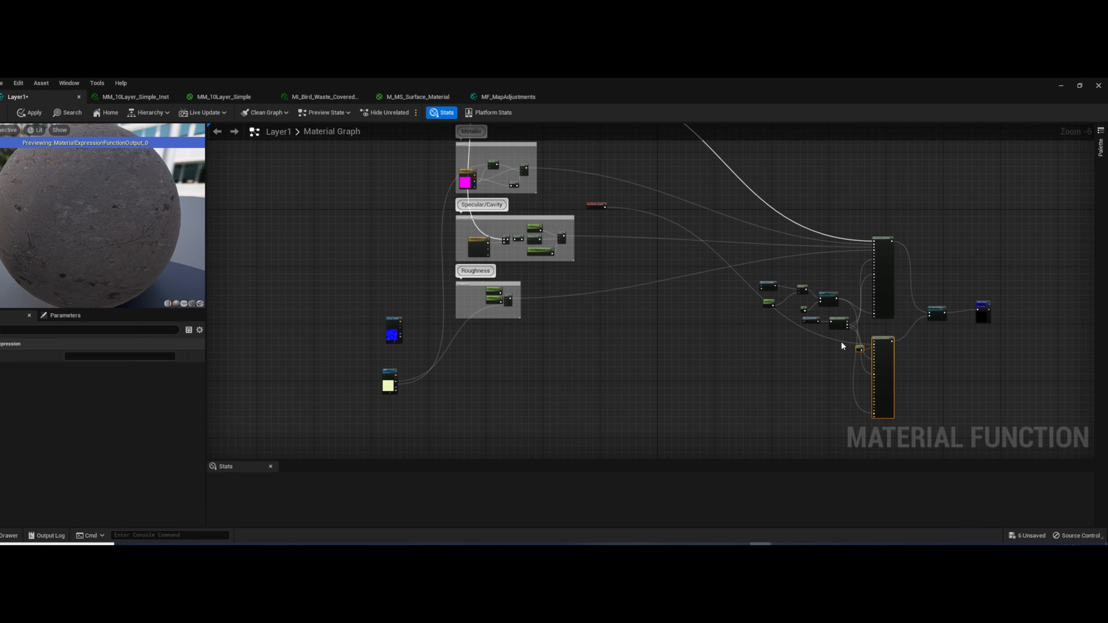
{"action": "key", "text": "Delete"}
{"action": "left_click_drag", "start_coordinate": [810, 332], "coordinate": [855, 261]}
{"action": "key", "text": "Delete"}
{"action": "right_click_drag", "start_coordinate": [792, 299], "coordinate": [791, 372]}
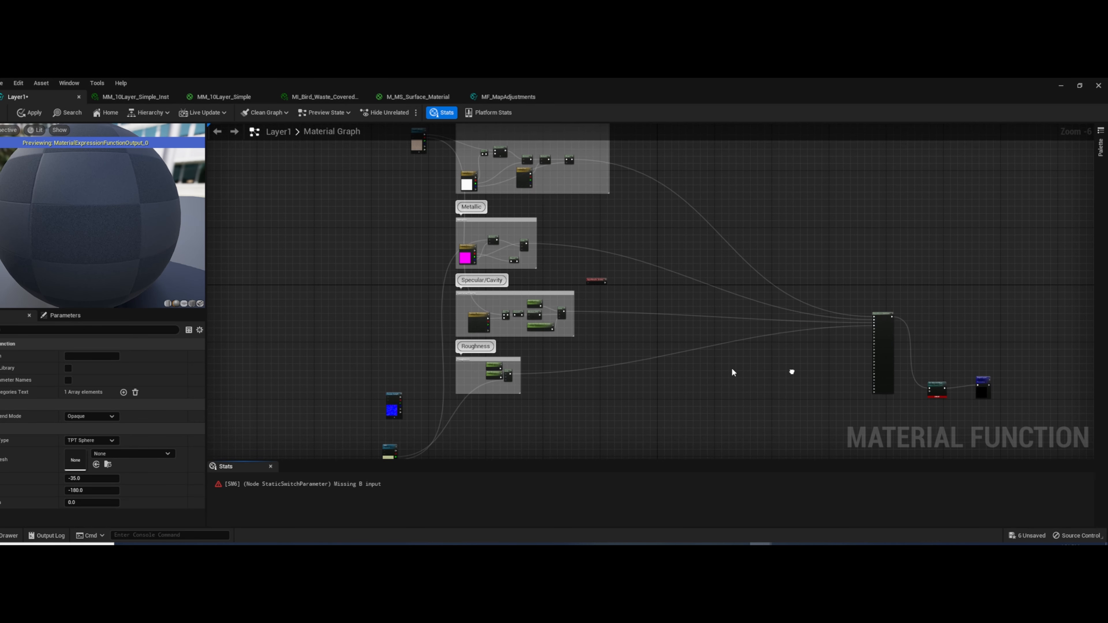
Delete the Roughness group and move the ORM and normal map textures up beside the Metallic and Specular/Cavity groups
{"action": "left_click_drag", "start_coordinate": [486, 370], "coordinate": [481, 365]}
{"action": "key", "text": "Delete"}
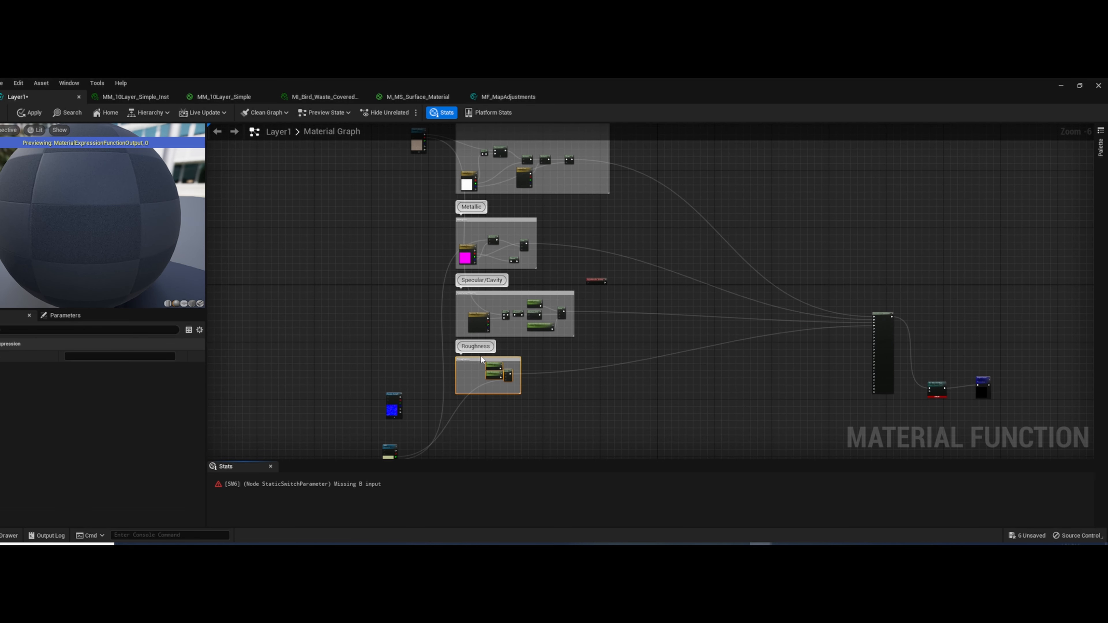
{"action": "left_click_drag", "start_coordinate": [390, 450], "coordinate": [414, 264]}
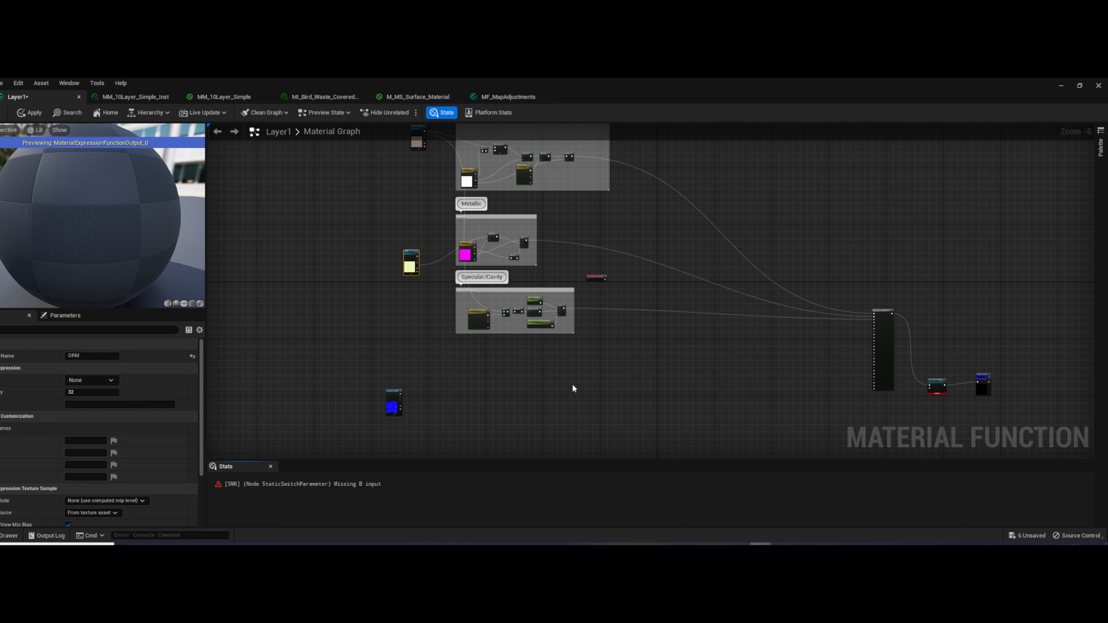
{"action": "right_click_drag", "start_coordinate": [571, 388], "coordinate": [577, 418]}
{"action": "left_click_drag", "start_coordinate": [400, 429], "coordinate": [417, 347]}
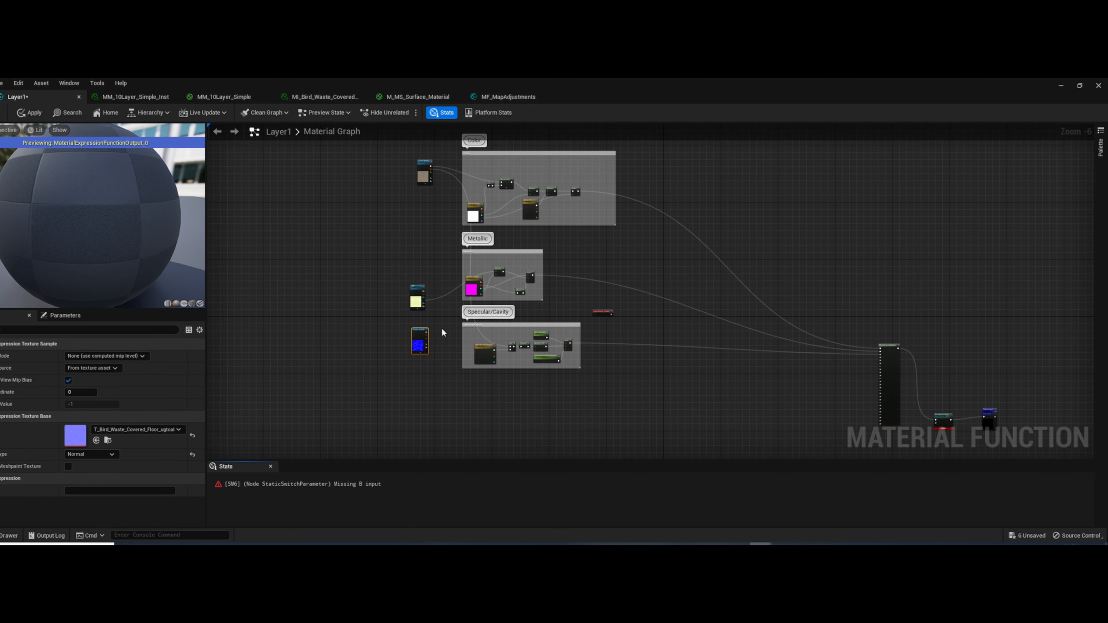
Delete the Metallic group and the leftover Metallic function input
{"action": "scroll", "coordinate": [447, 320], "scroll_direction": "up", "scroll_amount": 2}
{"action": "right_click_drag", "start_coordinate": [447, 322], "coordinate": [442, 376]}
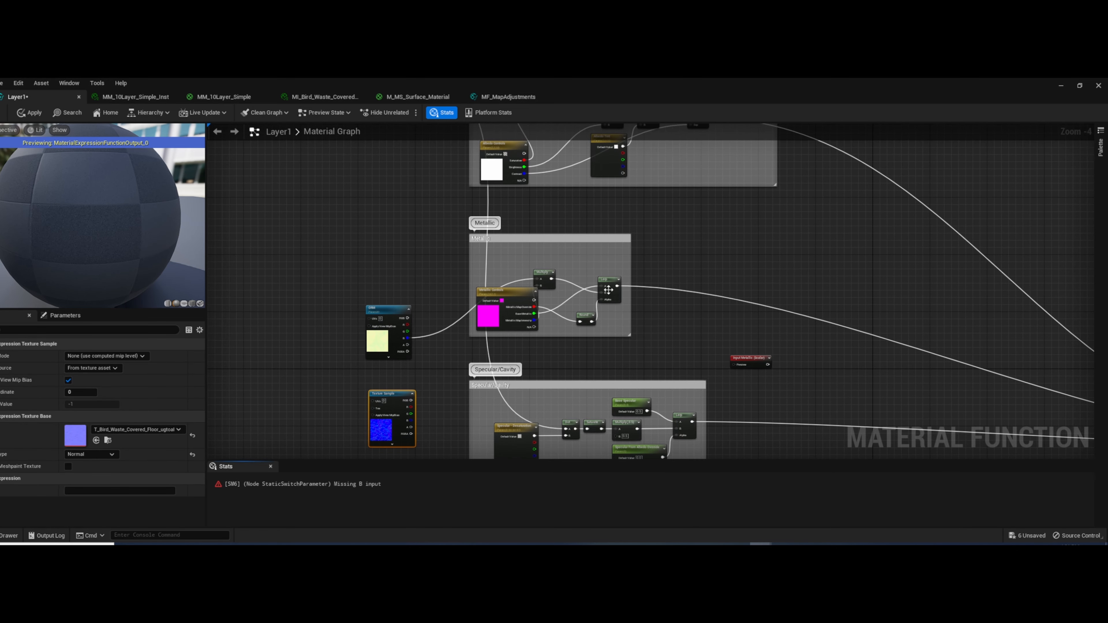
{"action": "left_click_drag", "start_coordinate": [708, 231], "coordinate": [472, 311]}
{"action": "key", "text": "Delete"}
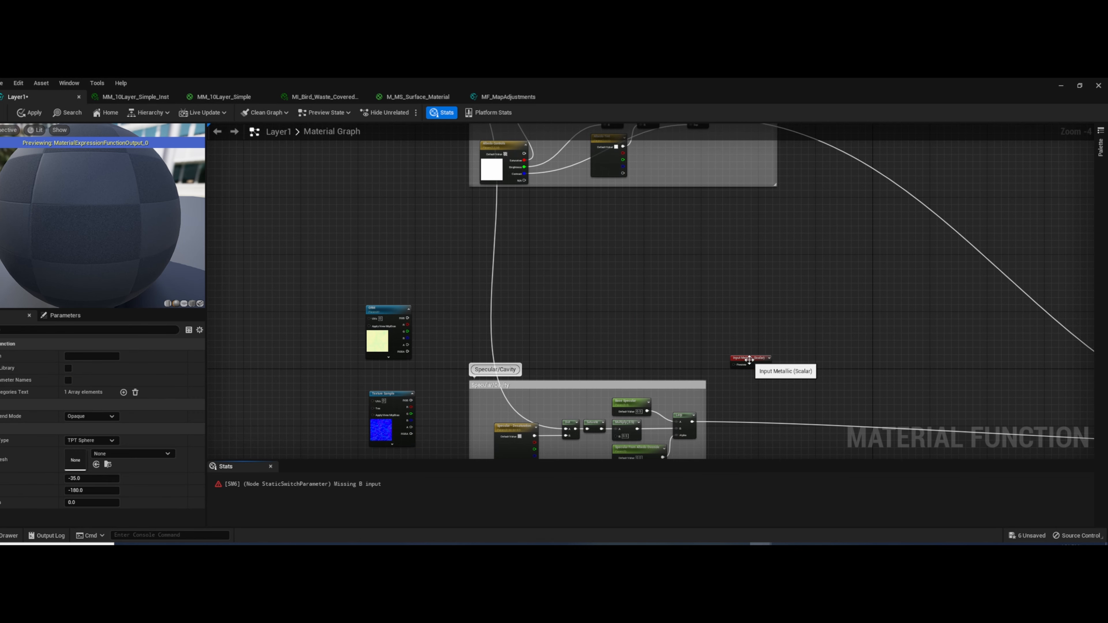
{"action": "left_click", "coordinate": [747, 359]}
{"action": "key", "text": "Delete"}
{"action": "left_click", "coordinate": [604, 337]}
Move the whole Specular/Cavity group up to sit directly below the Color group
{"action": "scroll", "coordinate": [606, 343], "scroll_direction": "down", "scroll_amount": 1}
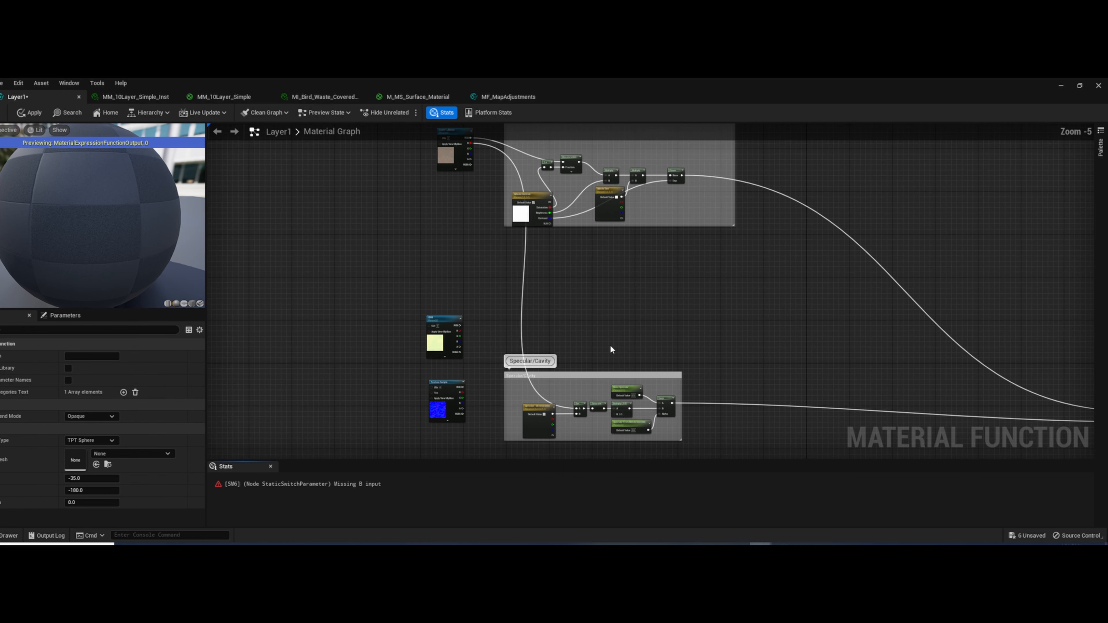
{"action": "right_click_drag", "start_coordinate": [610, 345], "coordinate": [611, 258]}
{"action": "left_click_drag", "start_coordinate": [741, 261], "coordinate": [514, 395]}
{"action": "right_click_drag", "start_coordinate": [570, 371], "coordinate": [531, 462]}
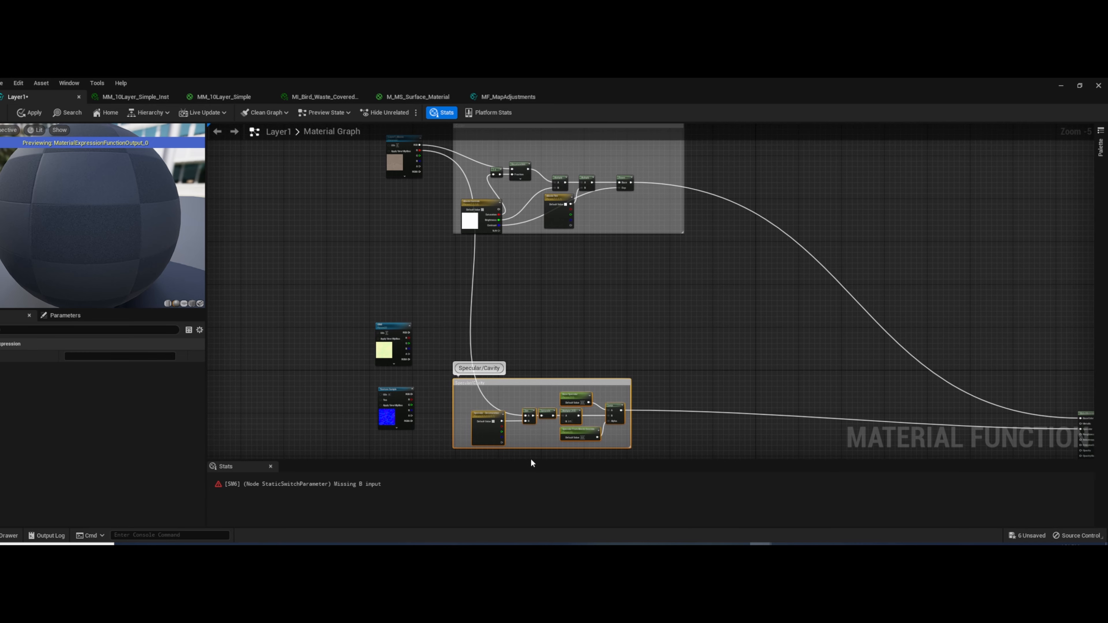
{"action": "left_click_drag", "start_coordinate": [482, 415], "coordinate": [482, 281]}
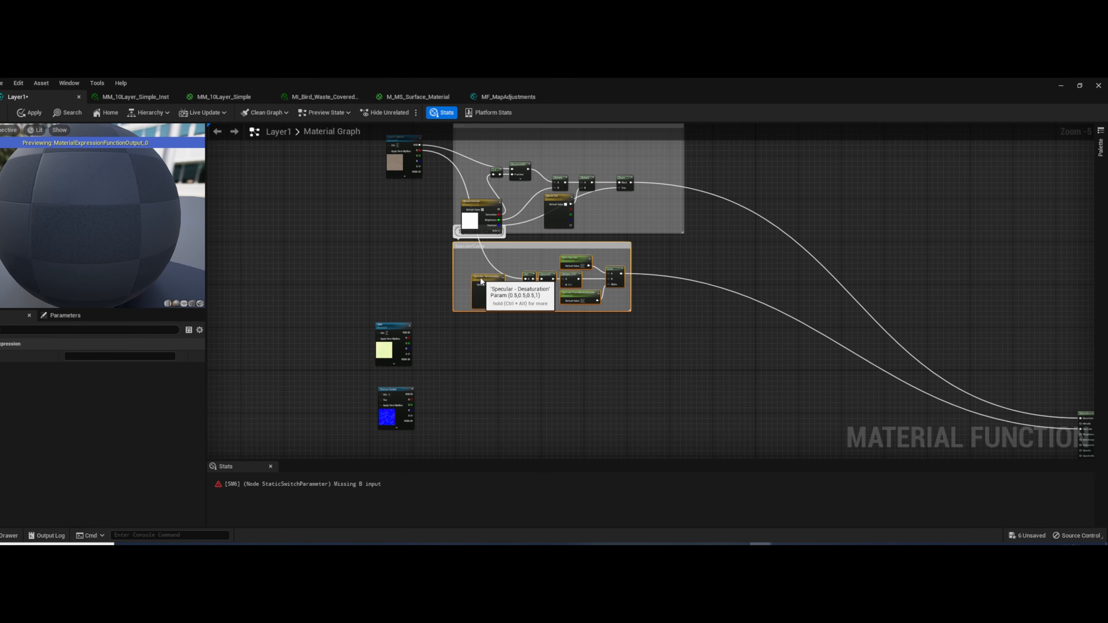
Move the Layer1_Albedo texture down beside the Specular/Cavity group
{"action": "right_click_drag", "start_coordinate": [506, 382], "coordinate": [548, 434]}
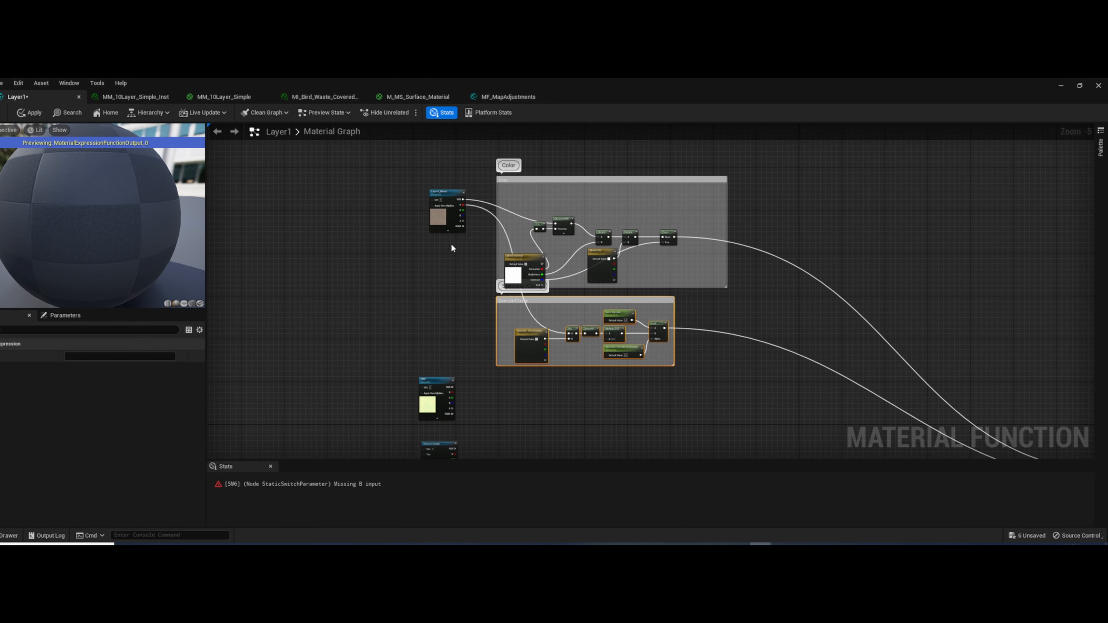
{"action": "scroll", "coordinate": [454, 251], "scroll_direction": "up", "scroll_amount": 2}
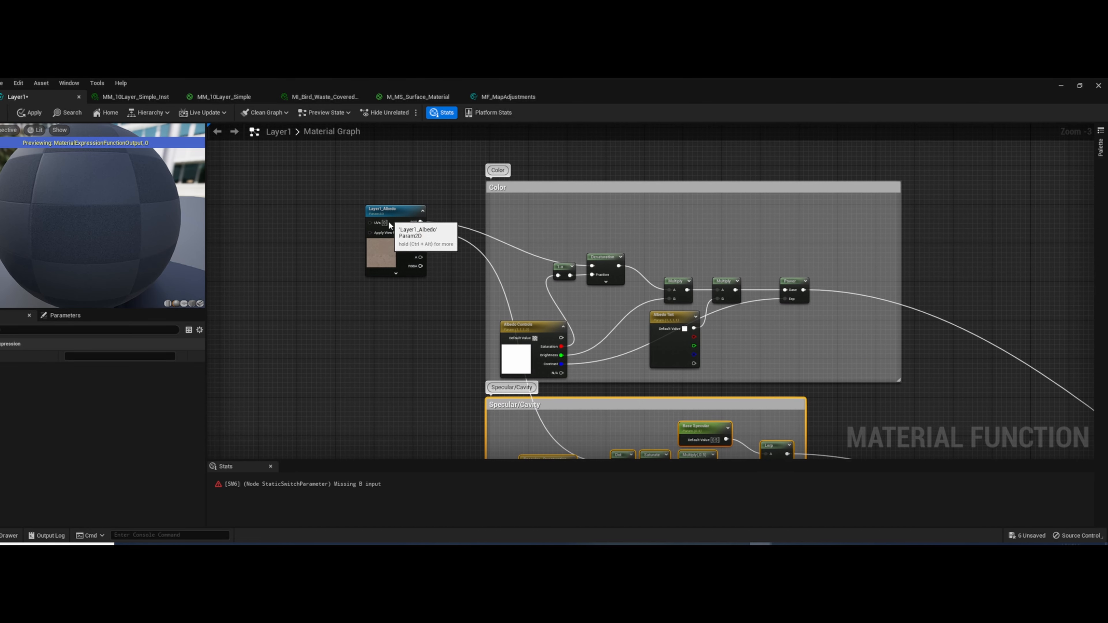
{"action": "left_click_drag", "start_coordinate": [389, 225], "coordinate": [374, 413]}
{"action": "right_click_drag", "start_coordinate": [374, 413], "coordinate": [367, 190]}
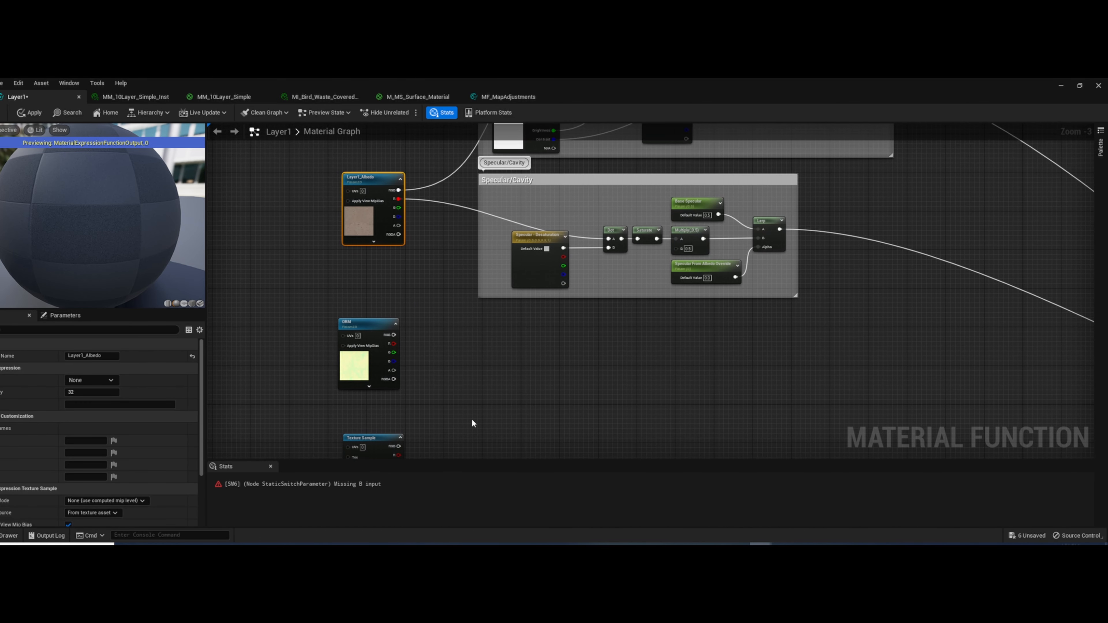
Add a Power node below the Specular/Cavity group and connect the ORM texture's green channel to its Base input
{"action": "right_click_drag", "start_coordinate": [471, 418], "coordinate": [448, 288]}
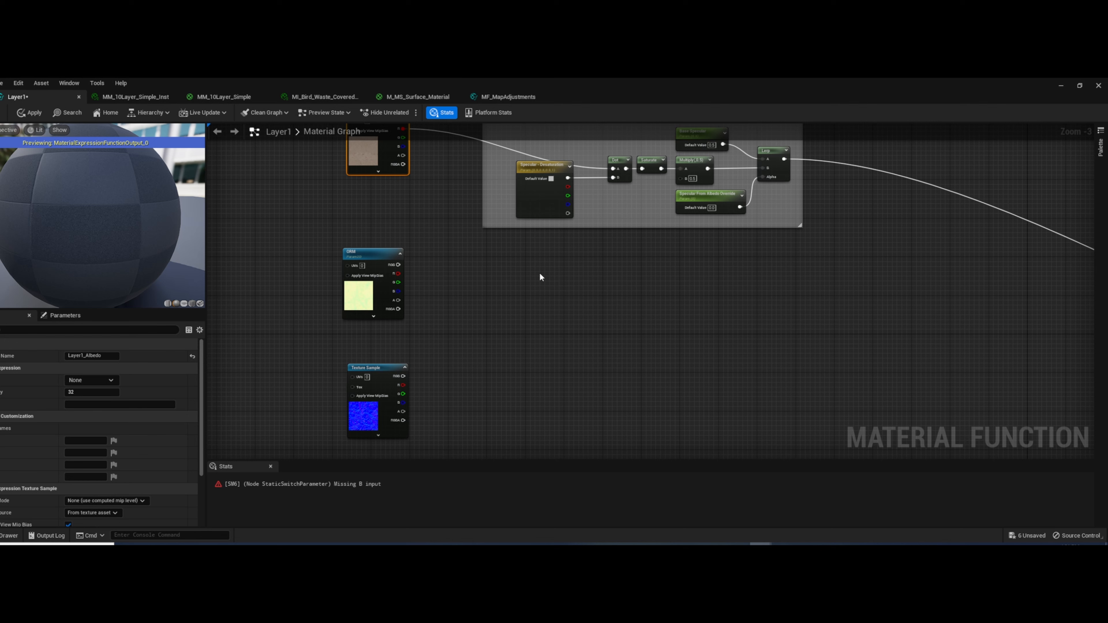
{"action": "right_click", "coordinate": [539, 282]}
{"action": "type", "text": "power"}
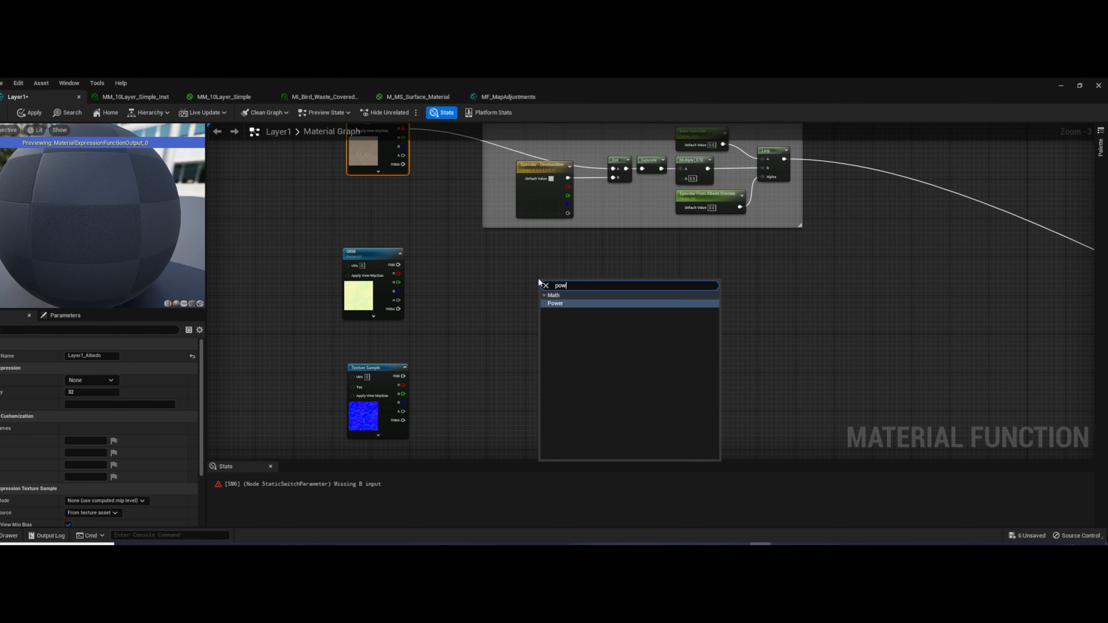
{"action": "key", "text": "Return"}
{"action": "left_click_drag", "start_coordinate": [398, 283], "coordinate": [543, 291]}
Add a scalar parameter named Layer1_Rough_Contrast with default value 1 and connect it to the Power node's Exp input
{"action": "left_click", "coordinate": [447, 325]}
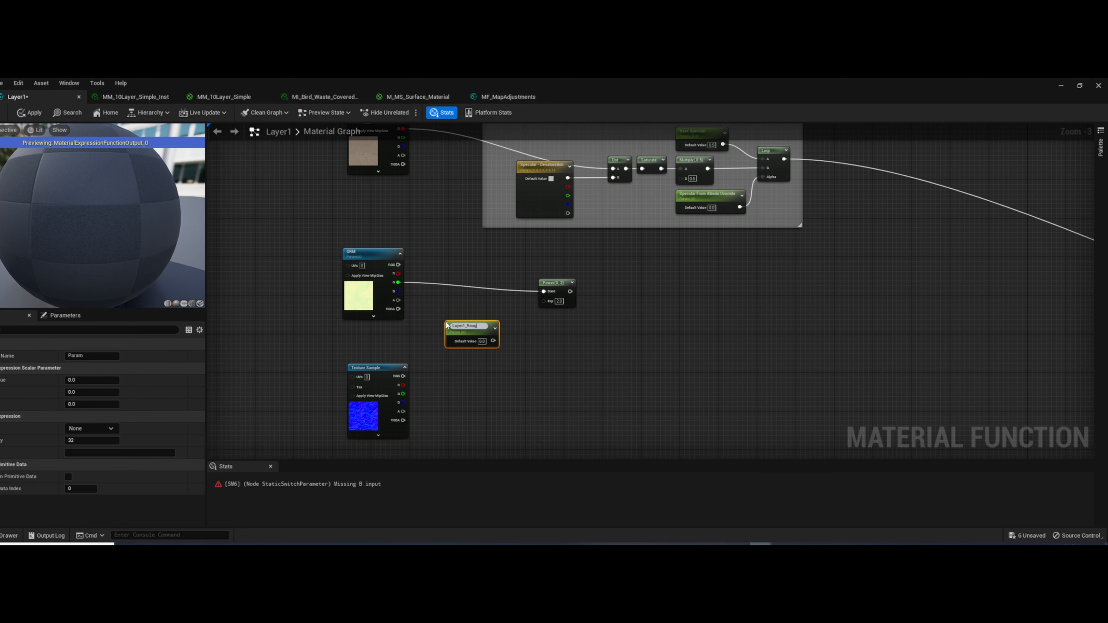
{"action": "type", "text": "Layer1_Rough_Contrast"}
{"action": "key", "text": "Return"}
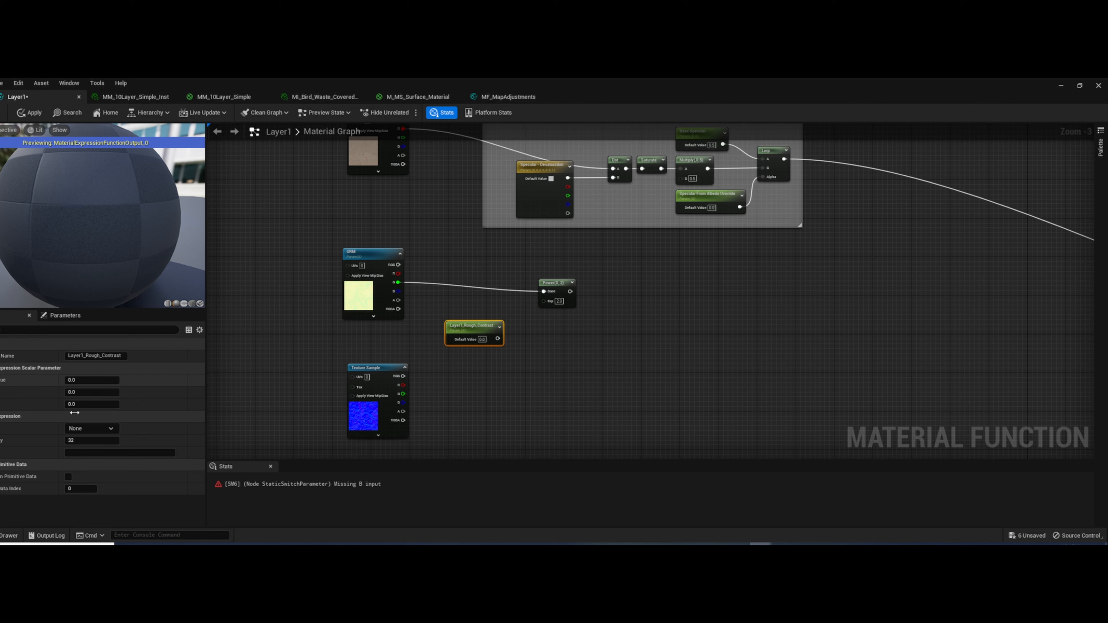
{"action": "left_click", "coordinate": [92, 380]}
{"action": "type", "text": "1"}
{"action": "left_click_drag", "start_coordinate": [498, 339], "coordinate": [627, 300]}
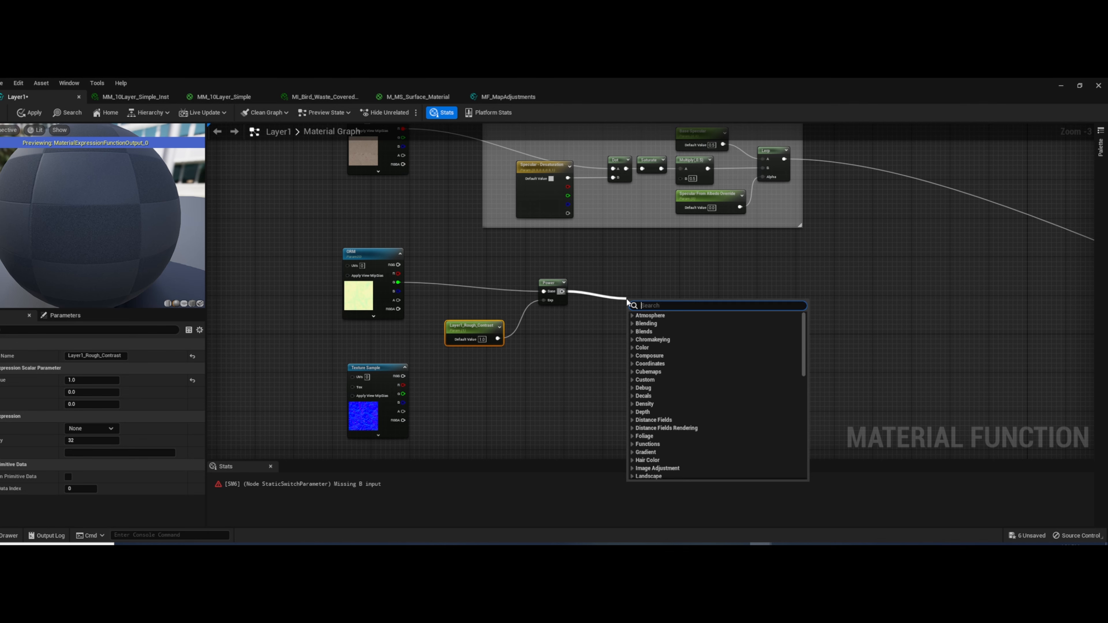
Multiply the Power output by a new scalar parameter named Layer1_Rough_Int with default value 1
{"action": "type", "text": "multi"}
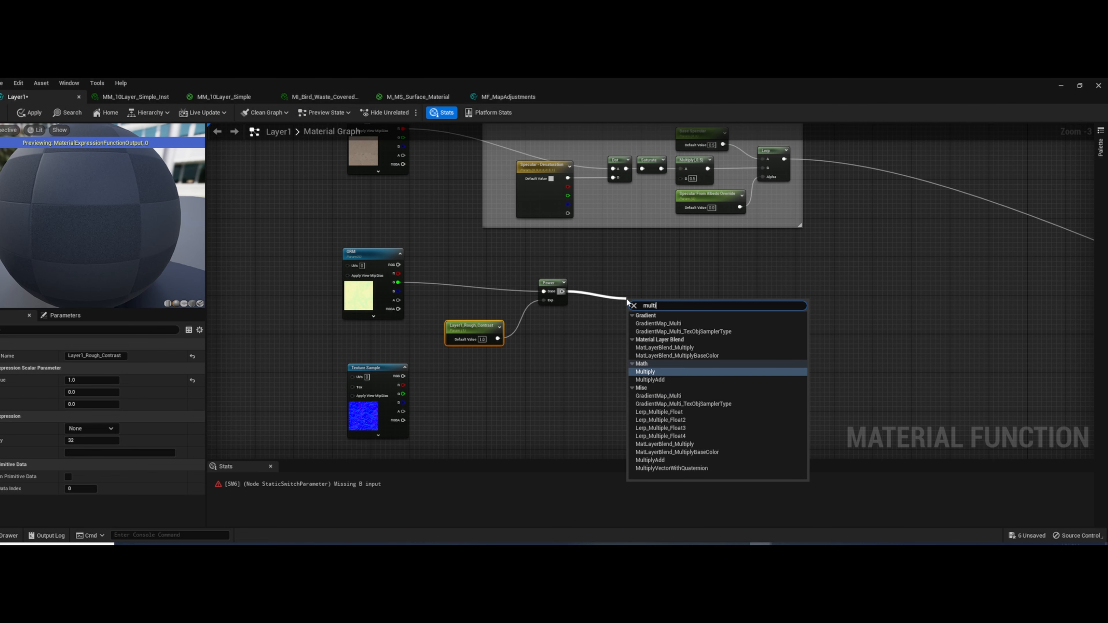
{"action": "key", "text": "Return"}
{"action": "left_click", "coordinate": [570, 359]}
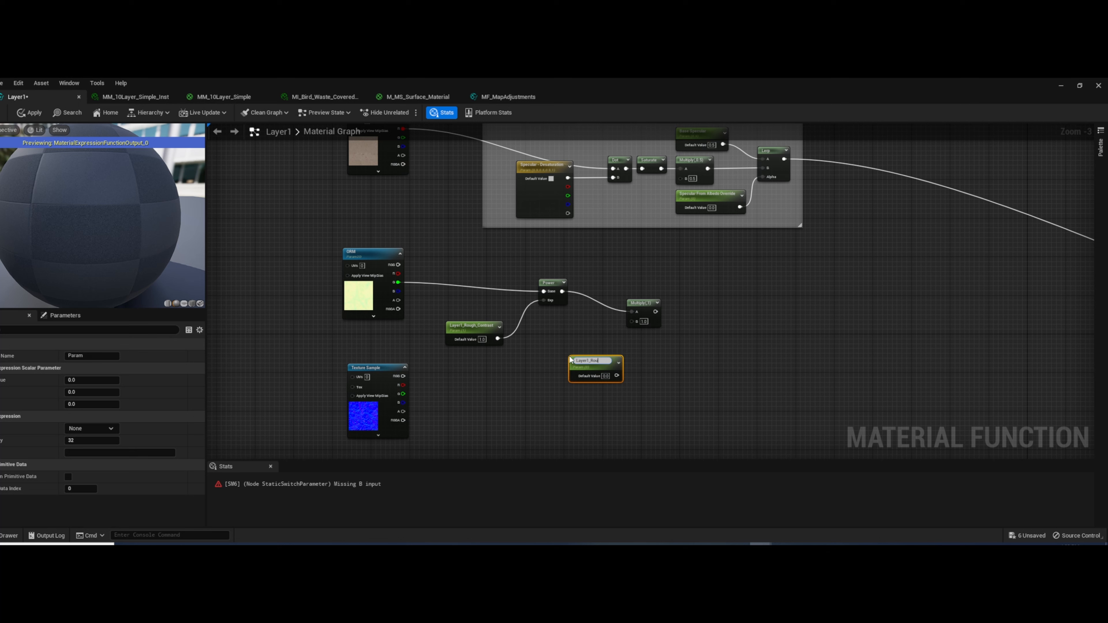
{"action": "type", "text": "Layer1_Rough_Int"}
{"action": "key", "text": "Return"}
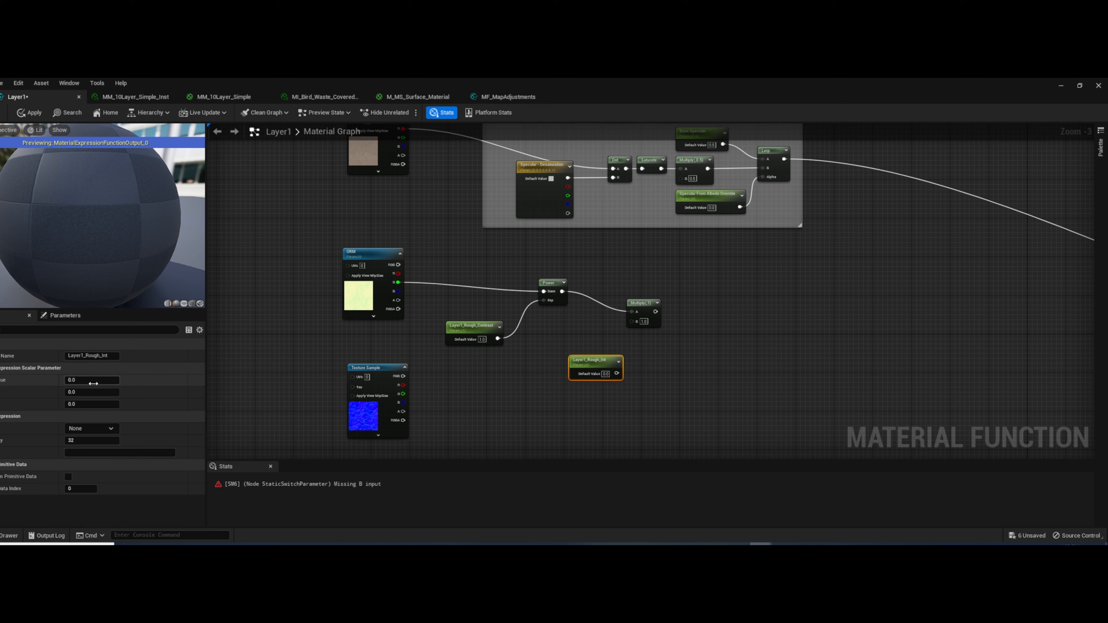
{"action": "left_click", "coordinate": [91, 380]}
{"action": "type", "text": "1"}
{"action": "key", "text": "Return"}
{"action": "left_click_drag", "start_coordinate": [616, 374], "coordinate": [632, 322]}
Move the normal map's Texture Sample lower and convert it to a parameter named Layer1_Normal
{"action": "right_click_drag", "start_coordinate": [541, 408], "coordinate": [589, 329]}
{"action": "left_click_drag", "start_coordinate": [423, 290], "coordinate": [424, 343]}
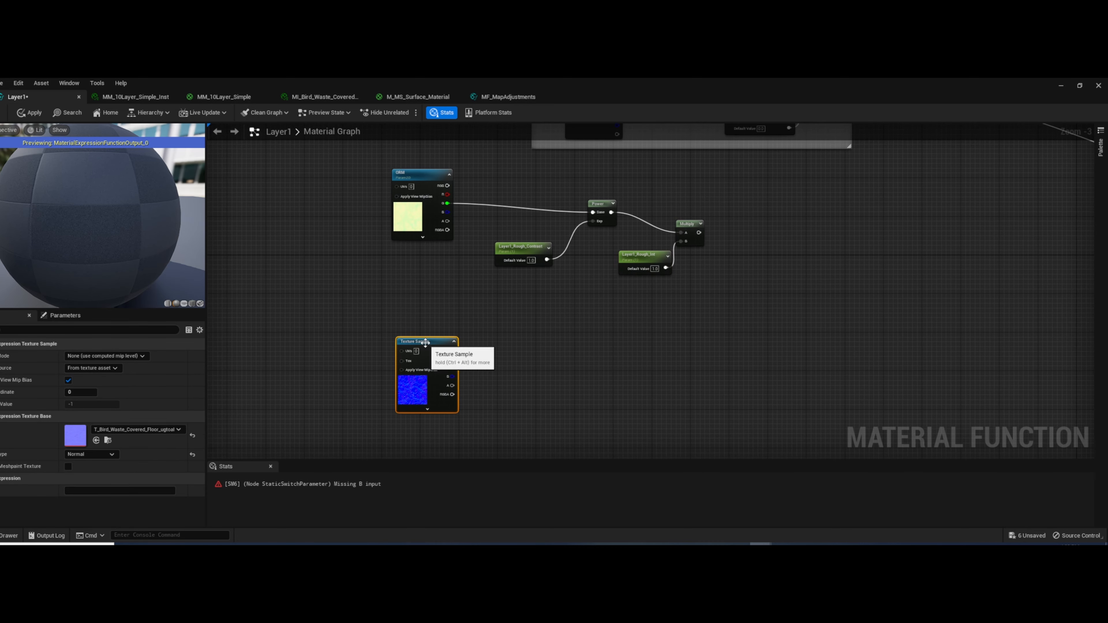
{"action": "right_click", "coordinate": [424, 343]}
{"action": "left_click", "coordinate": [469, 174]}
{"action": "type", "text": "Lay"}
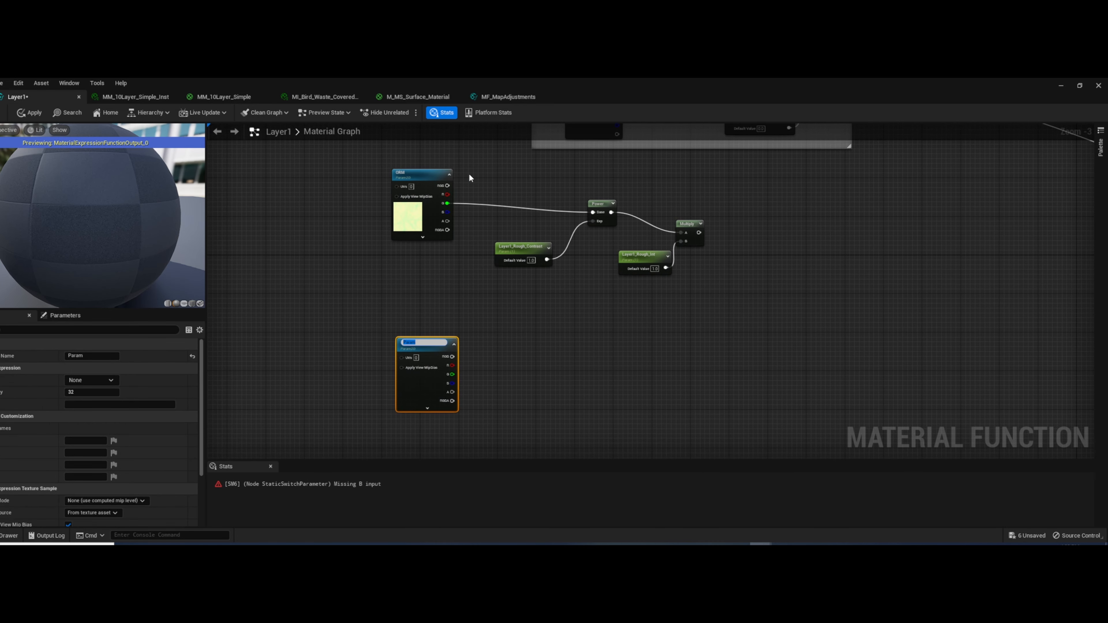
{"action": "type", "text": "er1_Norm"}
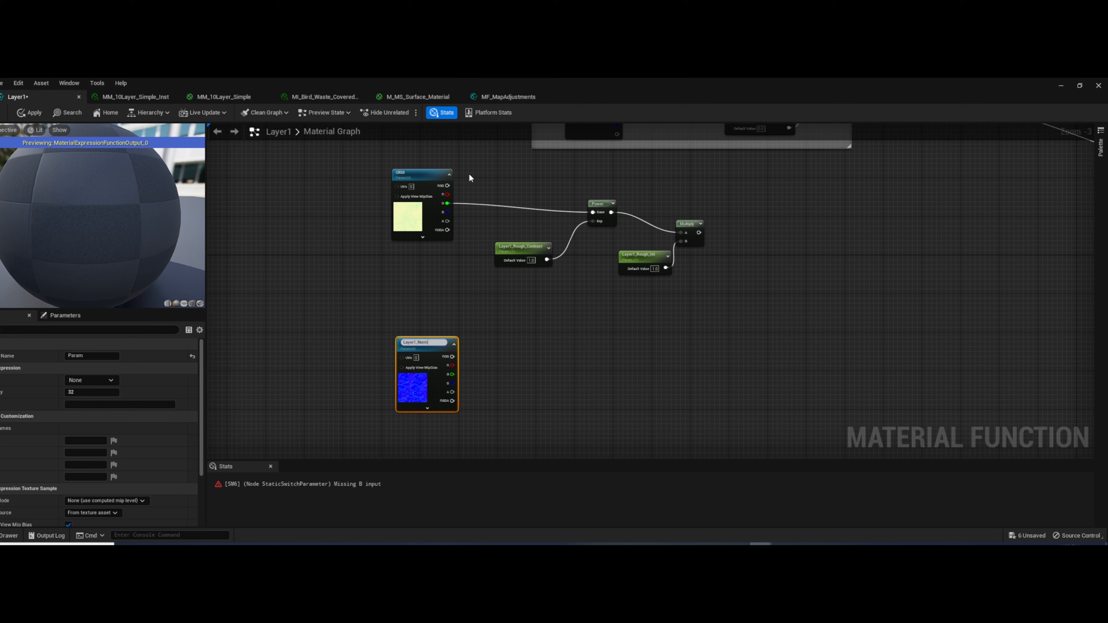
{"action": "type", "text": "al"}
{"action": "key", "text": "Return"}
Feed Layer1_Normal's RGB output into a new FlattenNormal node and connect a new OneMinus node, placed just below, to its Flatness input
{"action": "left_click_drag", "start_coordinate": [452, 354], "coordinate": [545, 355]}
{"action": "type", "text": "flat"}
{"action": "key", "text": "Return"}
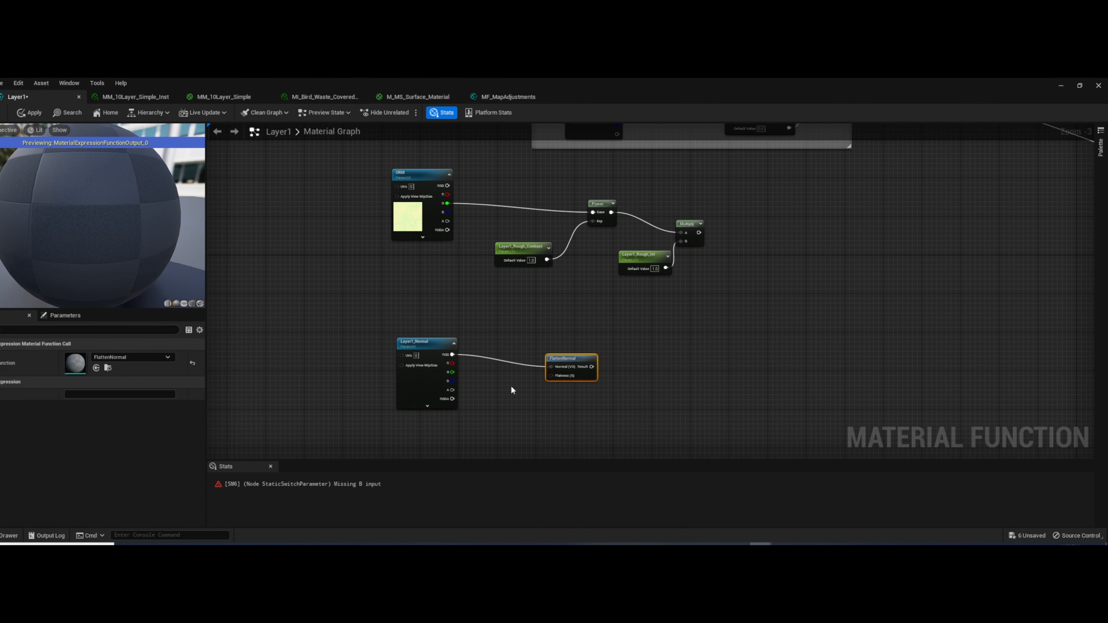
{"action": "right_click", "coordinate": [497, 413]}
{"action": "type", "text": "onem"}
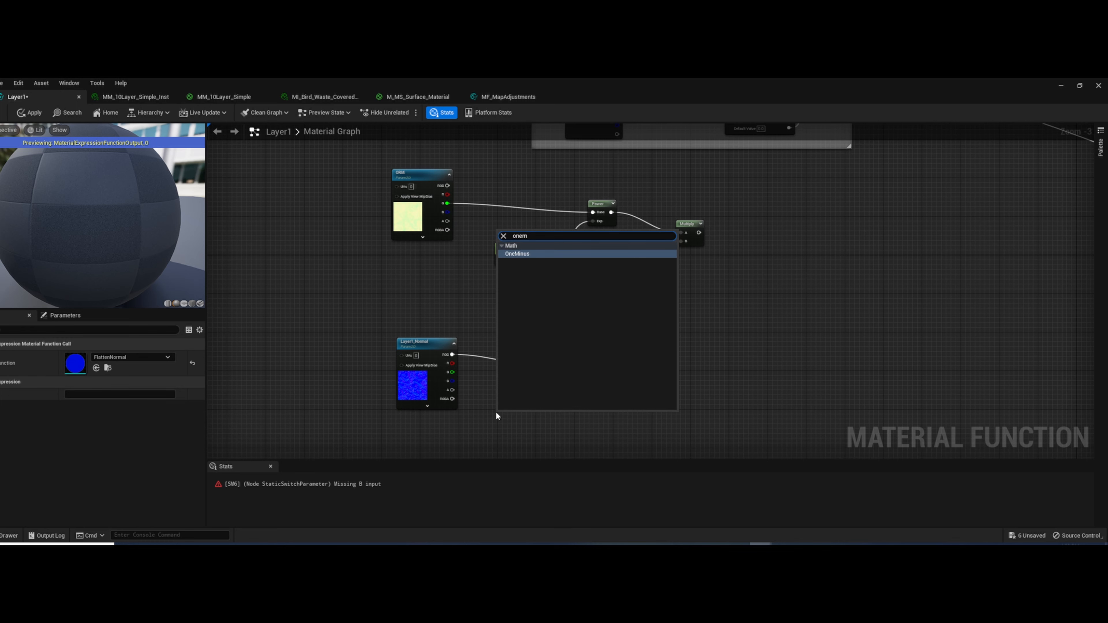
{"action": "key", "text": "Return"}
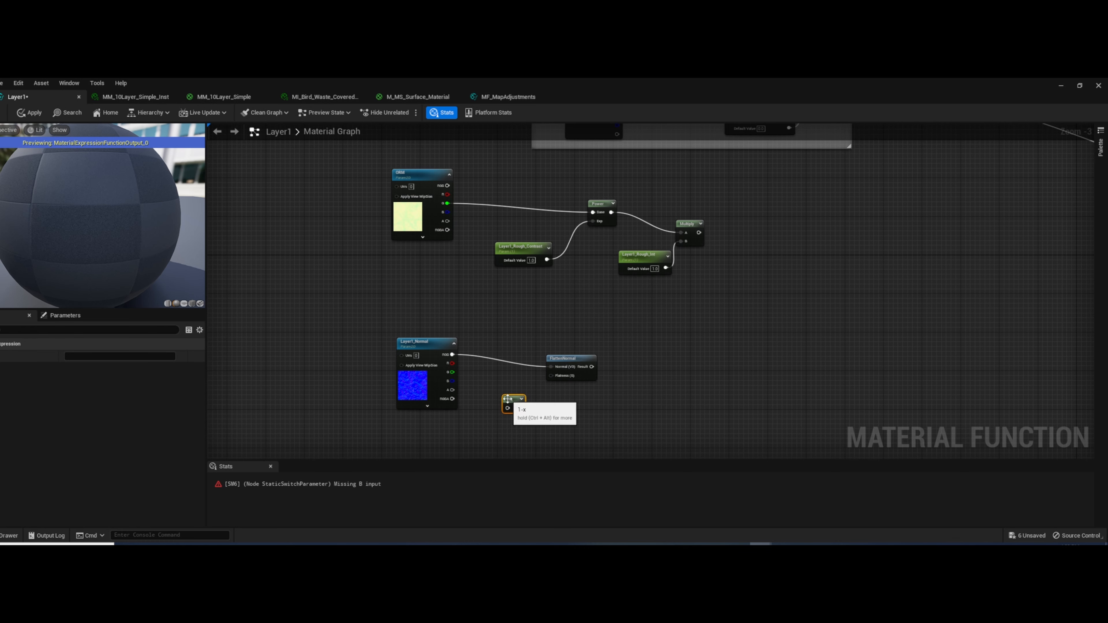
{"action": "left_click_drag", "start_coordinate": [510, 413], "coordinate": [551, 376]}
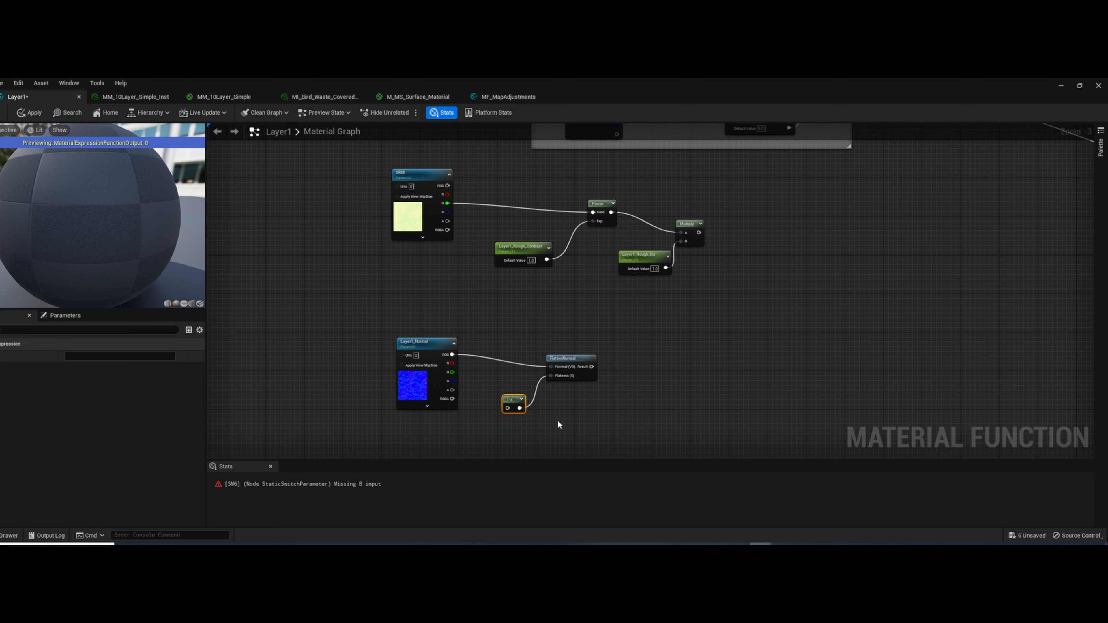
{"action": "right_click_drag", "start_coordinate": [558, 423], "coordinate": [590, 404]}
{"action": "scroll", "coordinate": [624, 353], "scroll_direction": "up", "scroll_amount": 2}
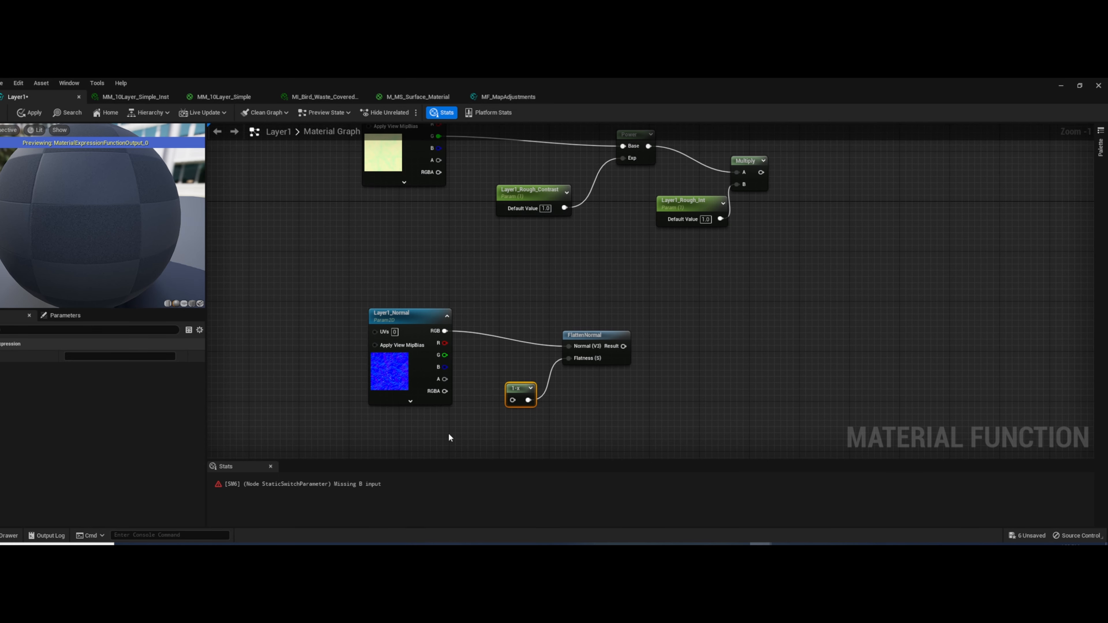
{"action": "left_click_drag", "start_coordinate": [521, 393], "coordinate": [540, 386]}
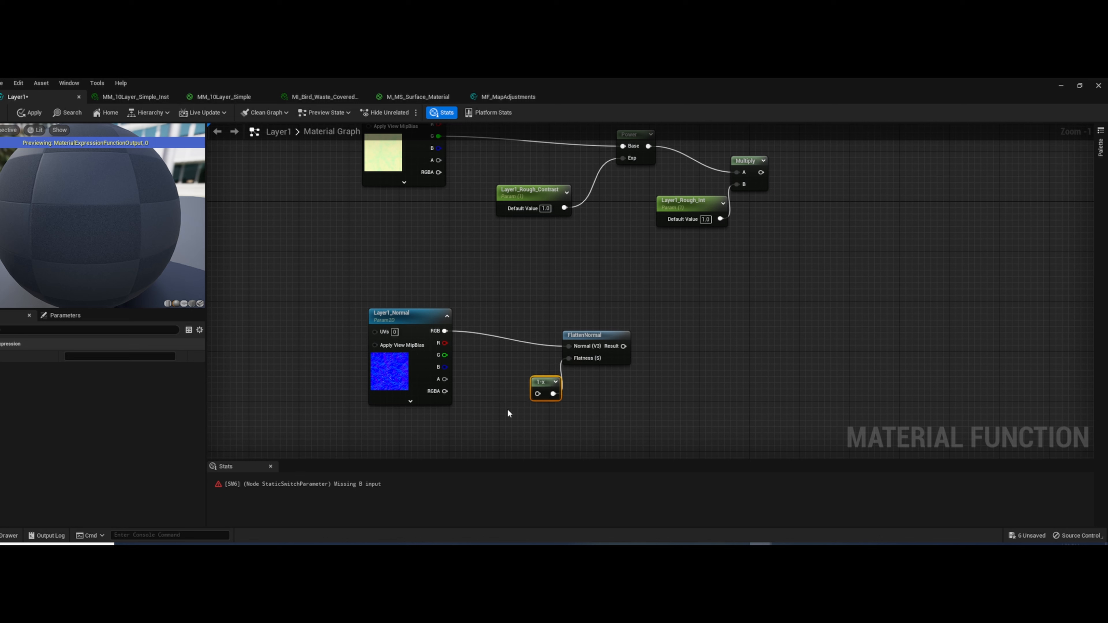
{"action": "left_click_drag", "start_coordinate": [536, 389], "coordinate": [529, 395]}
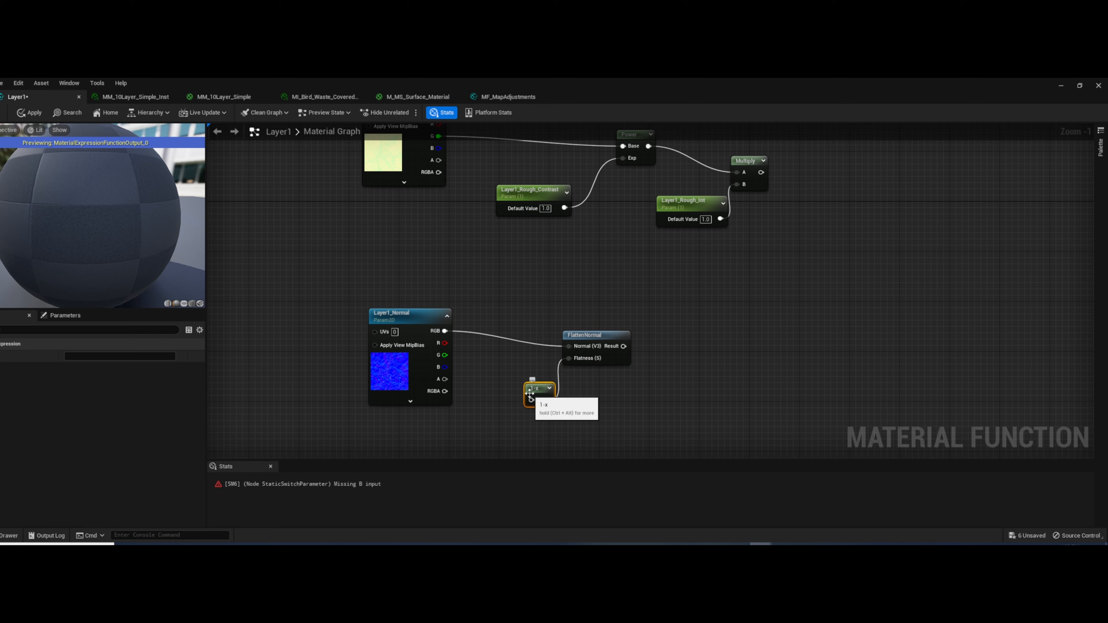
Add a scalar parameter named Layer1_Normal_Int with default value 1 and connect it to the OneMinus node
{"action": "left_click", "coordinate": [450, 430]}
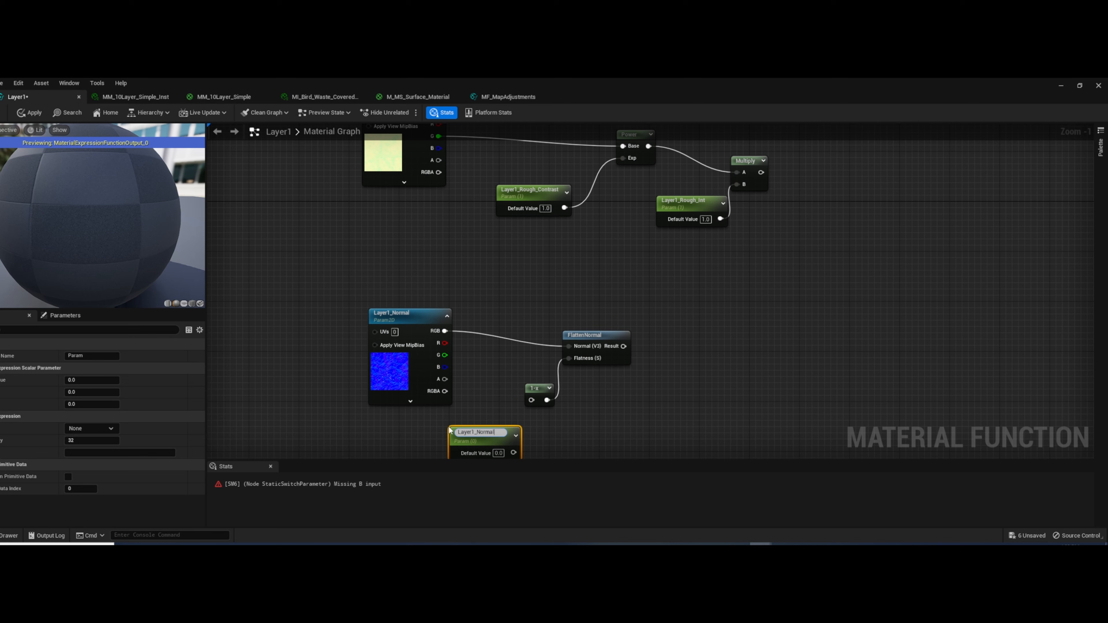
{"action": "key", "text": "Return"}
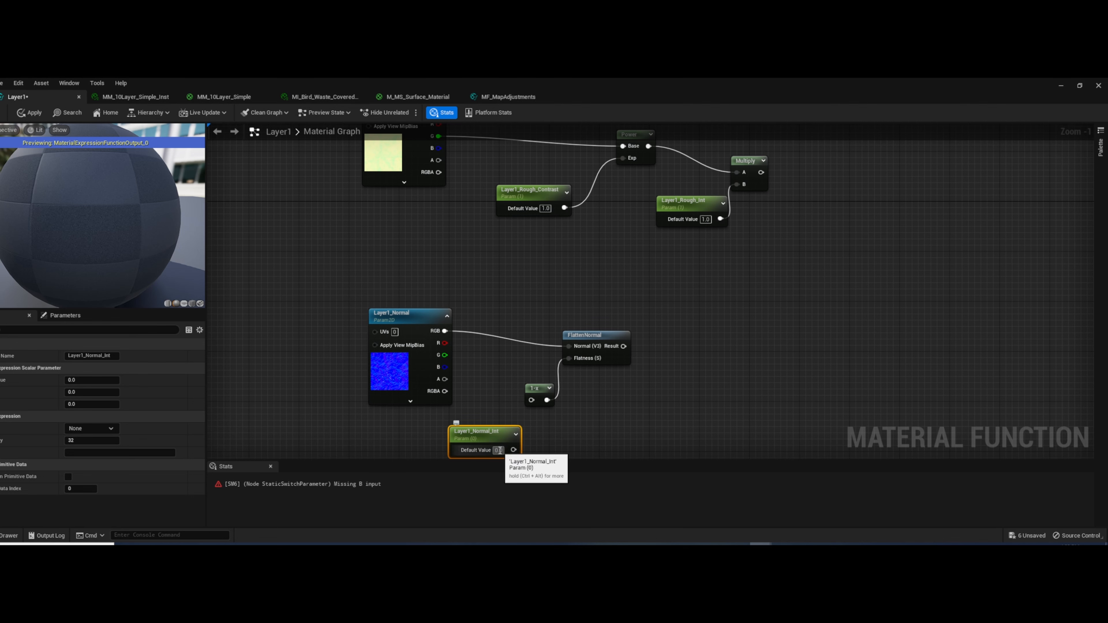
{"action": "left_click", "coordinate": [498, 450]}
{"action": "type", "text": "1"}
{"action": "key", "text": "Return"}
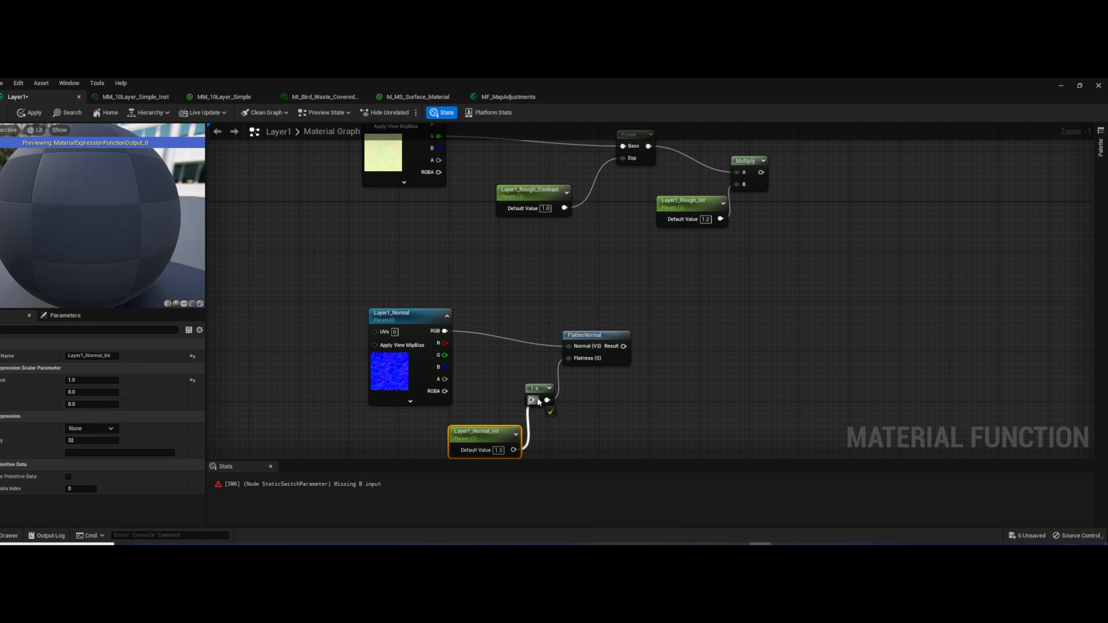
Connect the roughness Multiply output to Roughness and the FlattenNormal result to Normal on the material attributes node
{"action": "scroll", "coordinate": [677, 415], "scroll_direction": "down", "scroll_amount": 3}
{"action": "right_click_drag", "start_coordinate": [759, 406], "coordinate": [437, 331]}
{"action": "scroll", "coordinate": [462, 382], "scroll_direction": "down", "scroll_amount": 2}
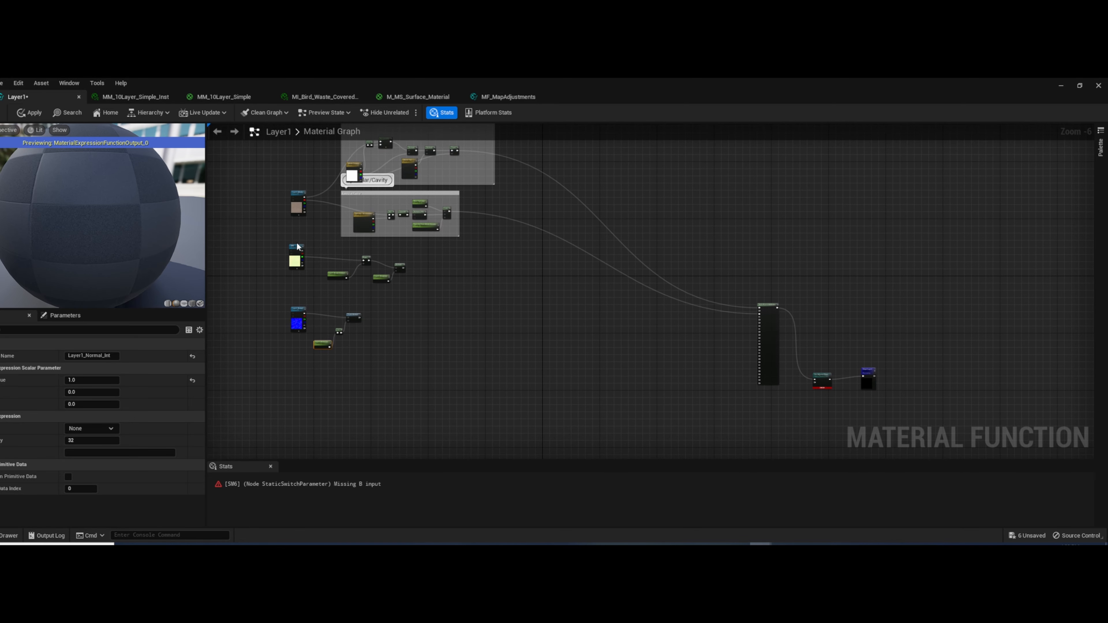
{"action": "scroll", "coordinate": [297, 243], "scroll_direction": "up", "scroll_amount": 2}
{"action": "scroll", "coordinate": [645, 349], "scroll_direction": "down", "scroll_amount": 1}
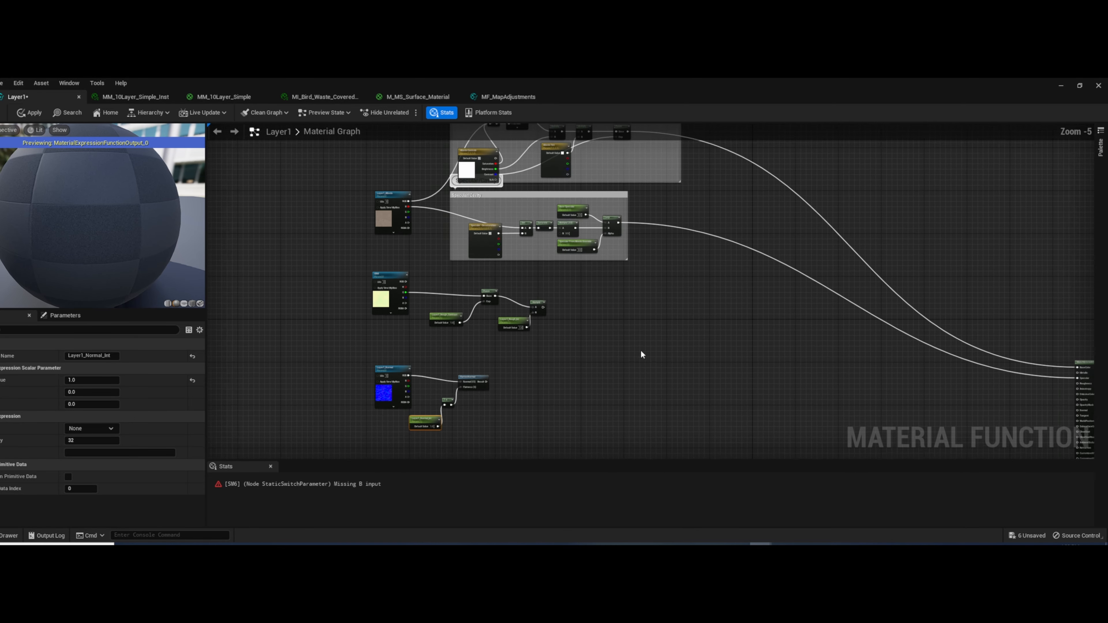
{"action": "right_click_drag", "start_coordinate": [640, 354], "coordinate": [494, 330]}
{"action": "left_click_drag", "start_coordinate": [394, 287], "coordinate": [934, 369]}
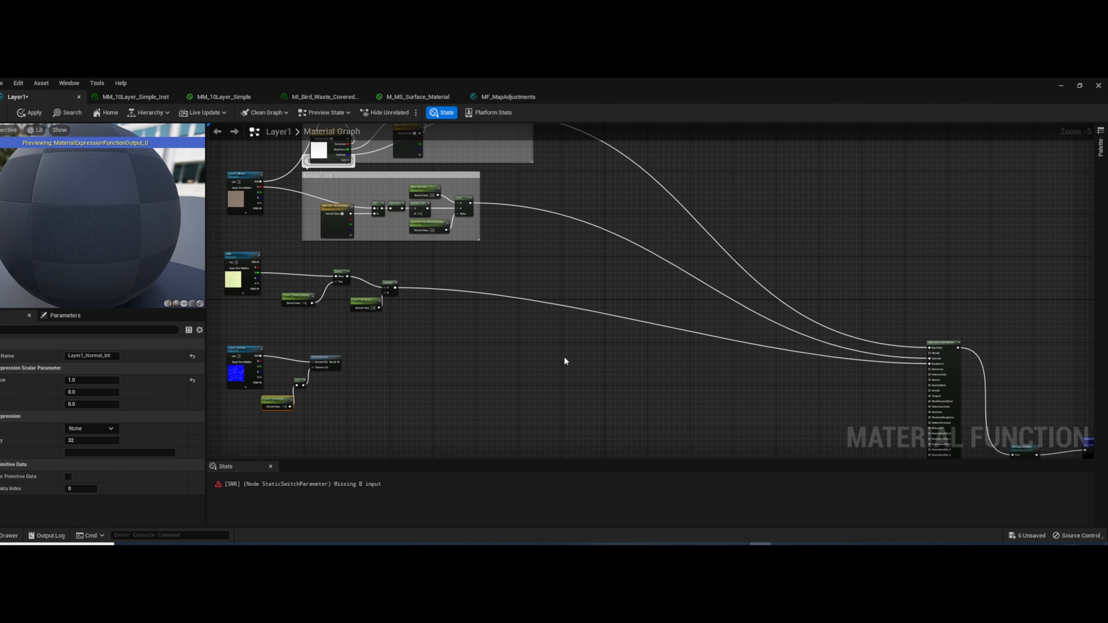
{"action": "left_click_drag", "start_coordinate": [339, 362], "coordinate": [935, 391]}
Move the material attributes node closer to the node groups and shift the normal-map nodes slightly up beneath the roughness nodes
{"action": "left_click_drag", "start_coordinate": [947, 349], "coordinate": [676, 227]}
{"action": "right_click_drag", "start_coordinate": [758, 299], "coordinate": [998, 298]}
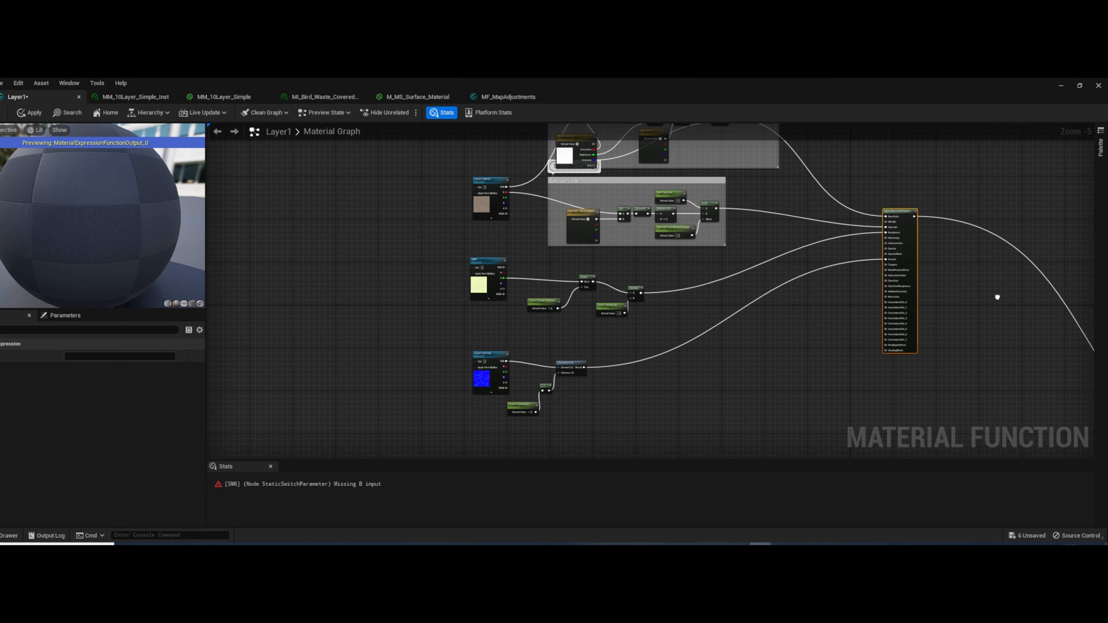
{"action": "left_click_drag", "start_coordinate": [438, 335], "coordinate": [693, 425]}
{"action": "left_click_drag", "start_coordinate": [570, 325], "coordinate": [588, 309]}
{"action": "scroll", "coordinate": [621, 321], "scroll_direction": "up", "scroll_amount": 2}
{"action": "left_click", "coordinate": [473, 376]}
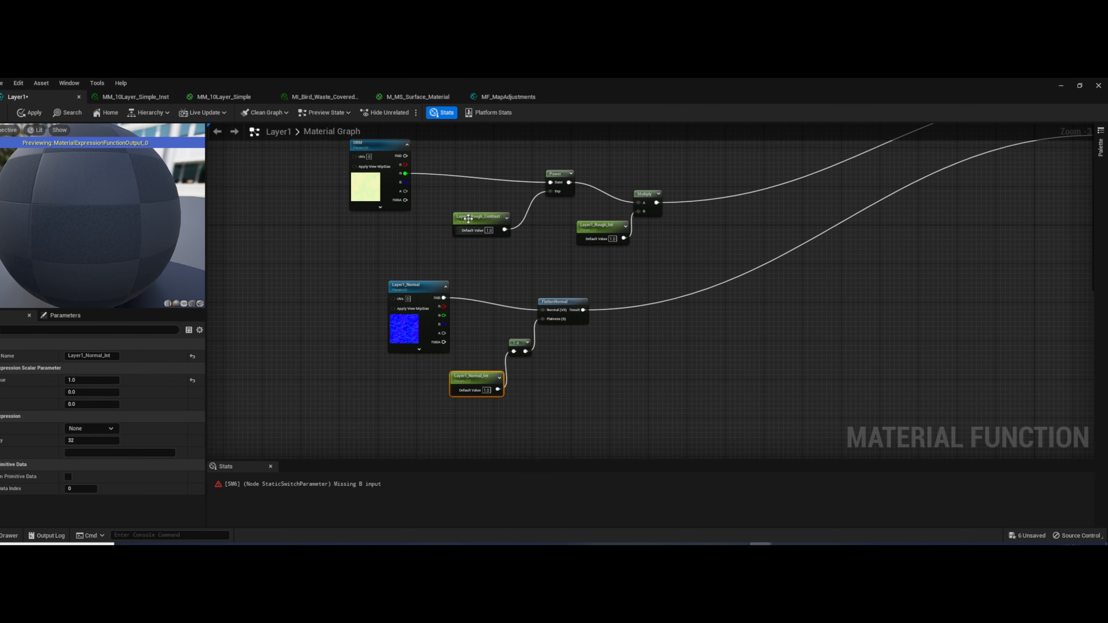
{"action": "left_click", "coordinate": [480, 216], "text": "ctrl"}
{"action": "left_click", "coordinate": [611, 224], "text": "ctrl"}
{"action": "right_click_drag", "start_coordinate": [745, 203], "coordinate": [736, 237]}
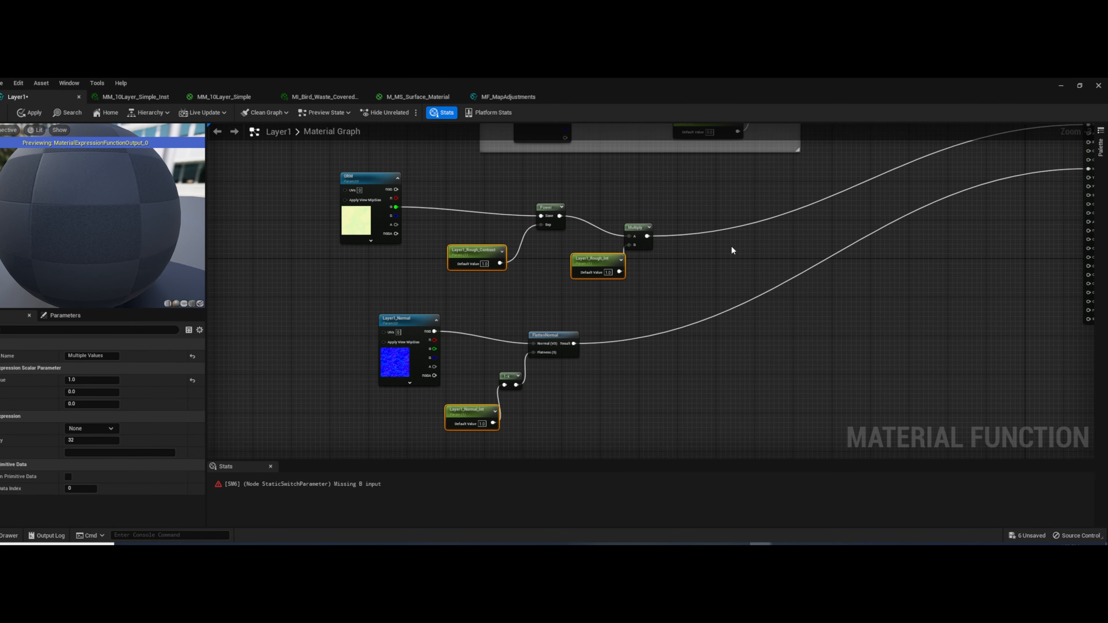
{"action": "key", "text": "ctrl+z"}
Rename the Specular From Albedo Override parameter to Layer1_Specular From Albedo Override and the Base Specular parameter to Layer1_Specular
{"action": "right_click_drag", "start_coordinate": [707, 280], "coordinate": [729, 411]}
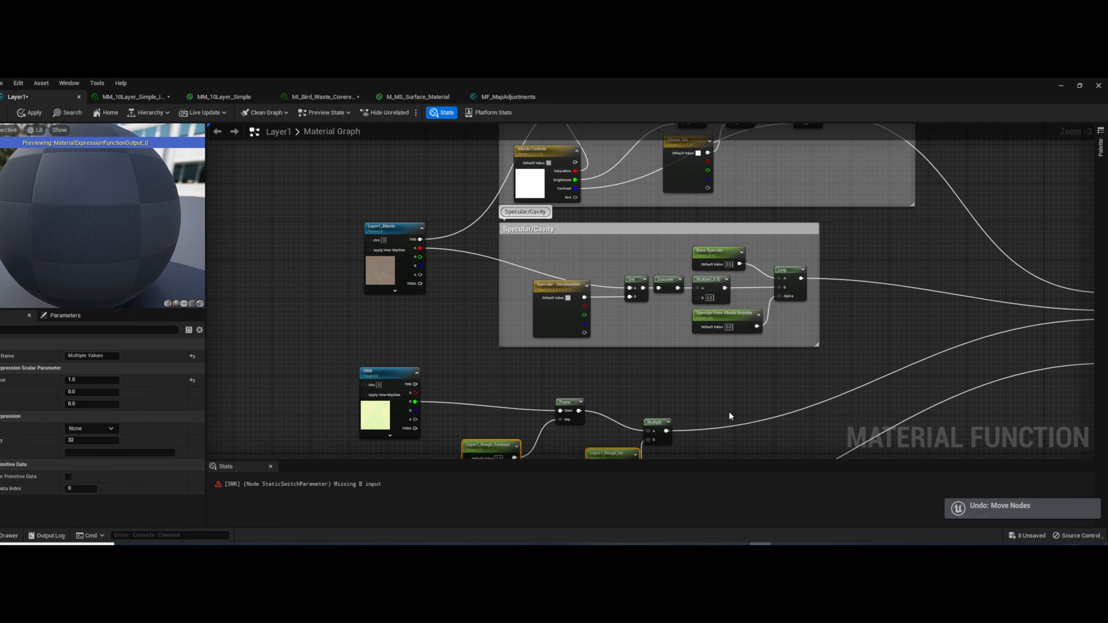
{"action": "left_click", "coordinate": [716, 330]}
{"action": "double_click", "coordinate": [78, 356]}
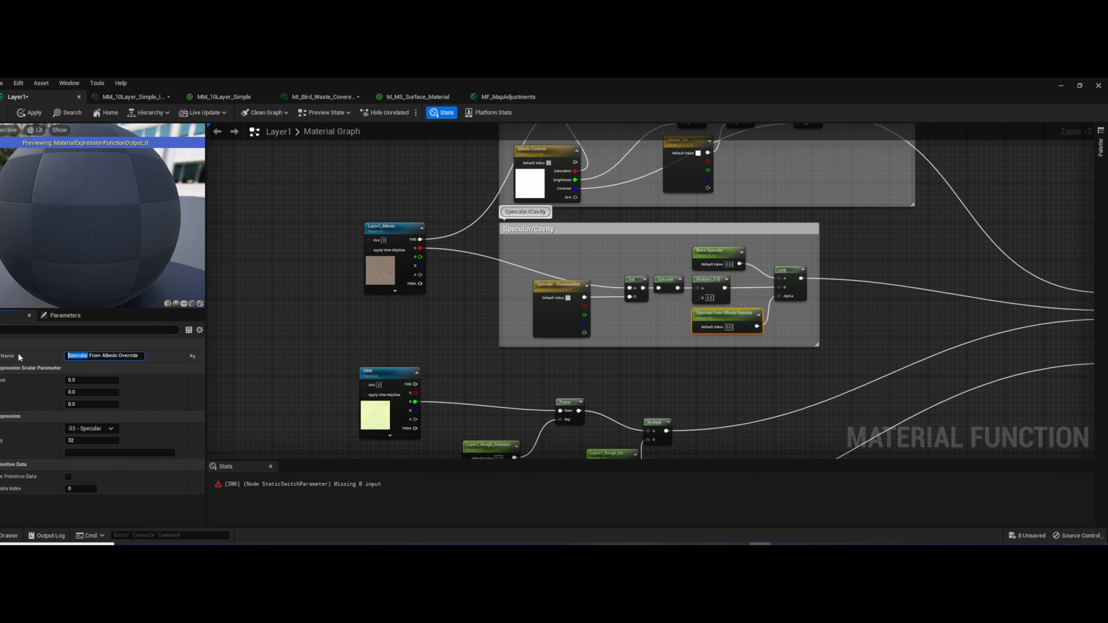
{"action": "type", "text": "Layer_1"}
{"action": "left_click_drag", "start_coordinate": [87, 356], "coordinate": [31, 353]}
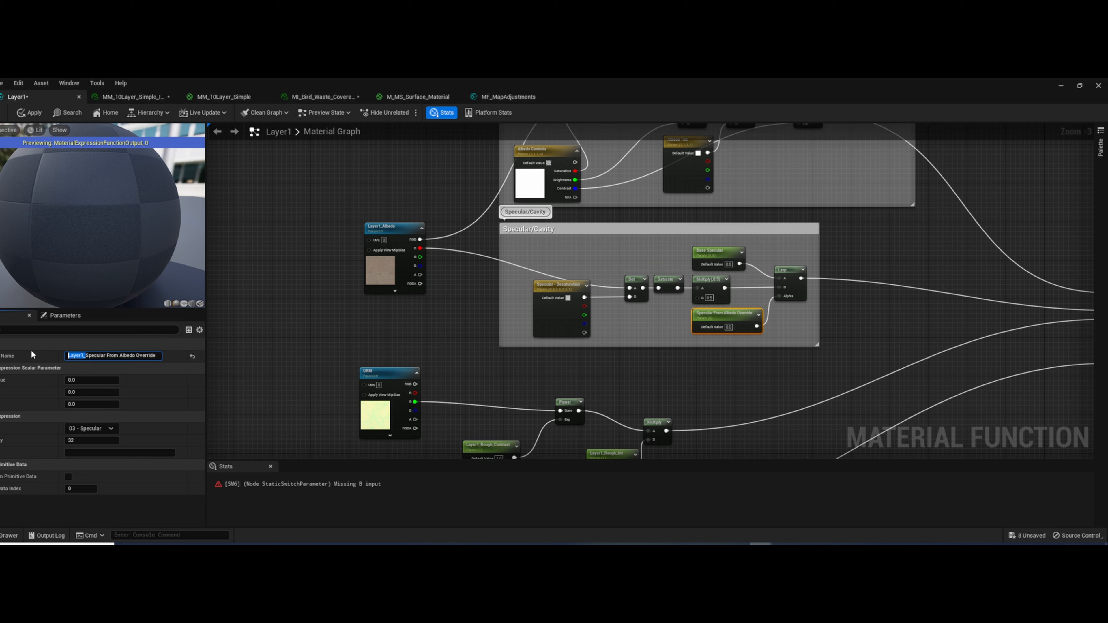
{"action": "left_click_drag", "start_coordinate": [701, 270], "coordinate": [691, 270]}
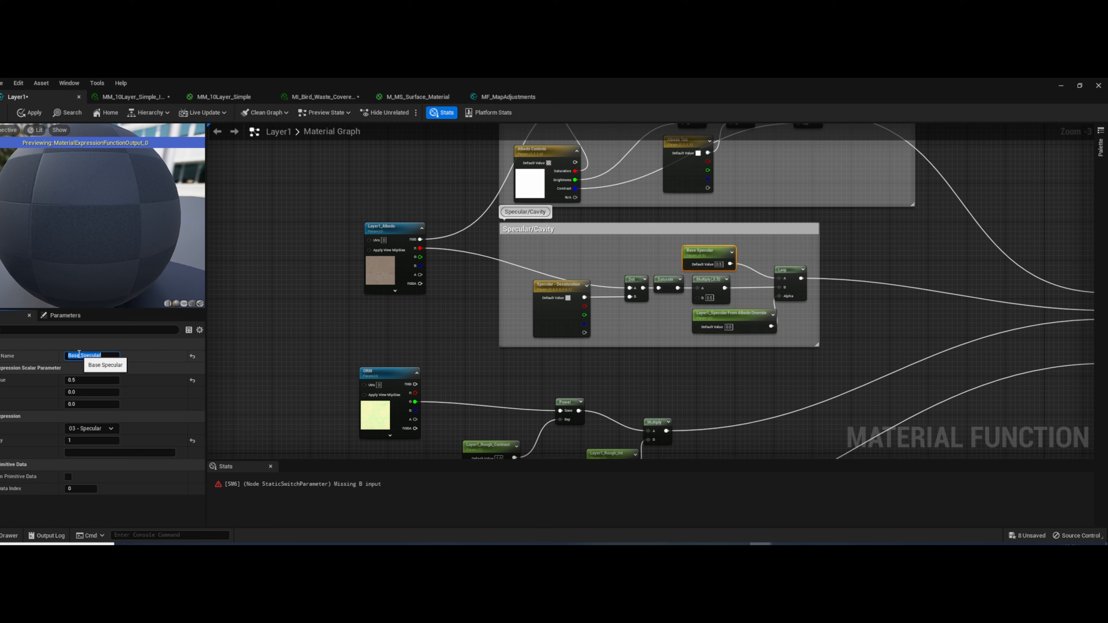
{"action": "left_click_drag", "start_coordinate": [80, 355], "coordinate": [53, 355]}
{"action": "type", "text": "Layer1_"}
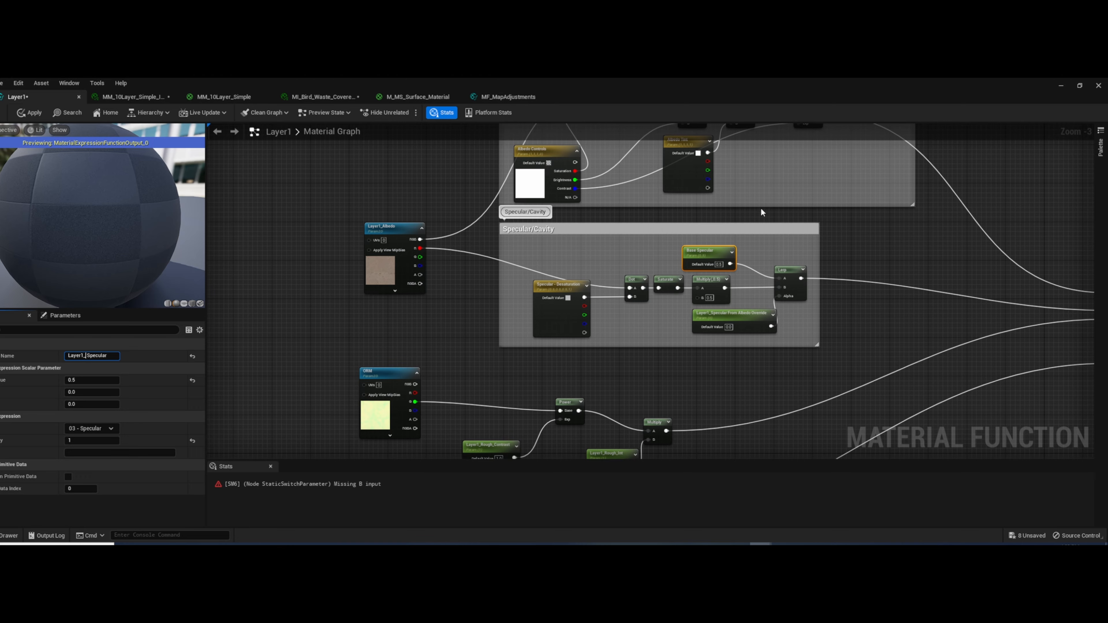
Rename the Albedo Tint and Albedo Controls parameters to Layer1_Albedo Tint and Layer1_Albedo Controls
{"action": "right_click_drag", "start_coordinate": [761, 212], "coordinate": [748, 316]}
{"action": "left_click", "coordinate": [667, 245]}
{"action": "left_click_drag", "start_coordinate": [94, 356], "coordinate": [19, 355]}
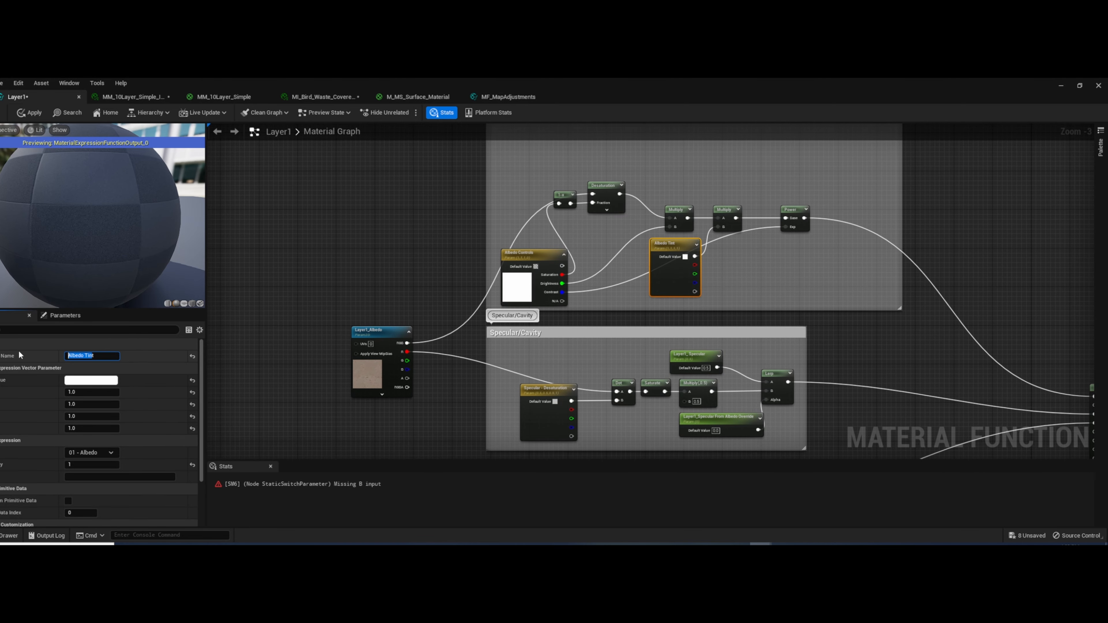
{"action": "key", "text": "Home"}
{"action": "type", "text": "Layer1_"}
{"action": "key", "text": "Return"}
{"action": "left_click", "coordinate": [530, 253]}
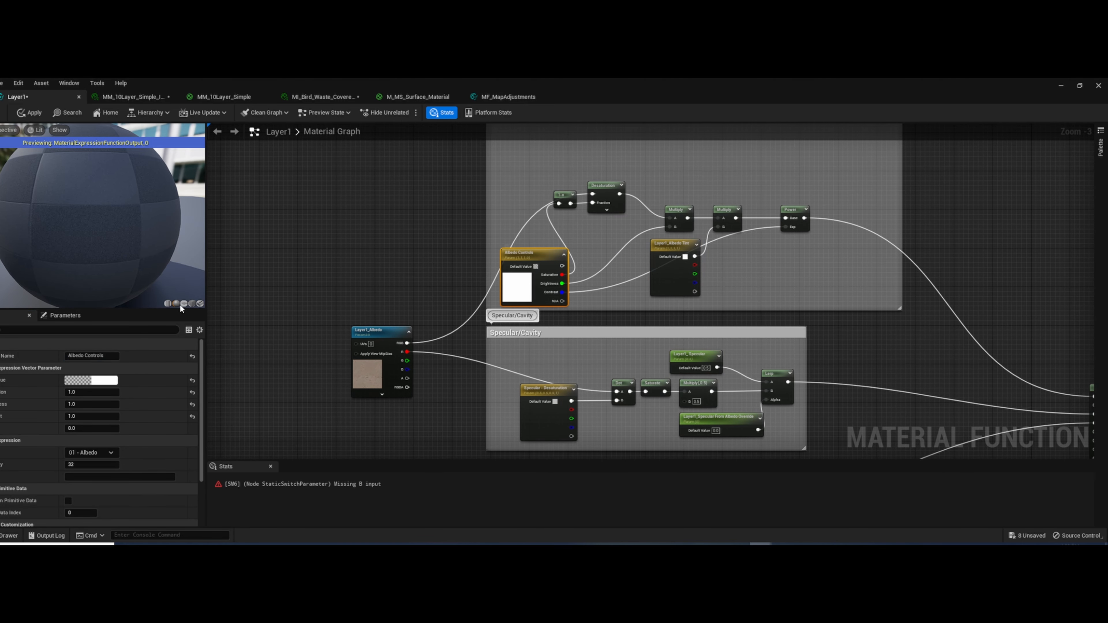
{"action": "left_click_drag", "start_coordinate": [90, 356], "coordinate": [62, 356]}
{"action": "key", "text": "Home"}
{"action": "type", "text": "Layer1_"}
{"action": "key", "text": "Return"}
Assign all the albedo, specular, roughness and normal scalar and vector parameters together to a new parameter group named Layer1
{"action": "left_click", "coordinate": [675, 245], "text": "shift"}
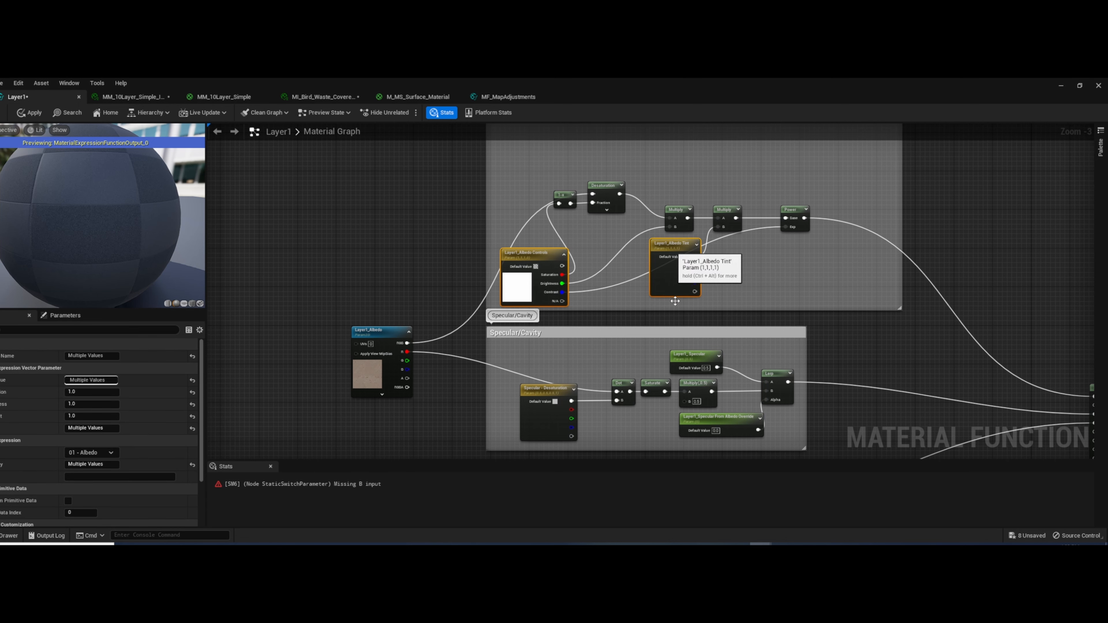
{"action": "left_click", "coordinate": [695, 359], "text": "shift"}
{"action": "left_click", "coordinate": [731, 417], "text": "shift"}
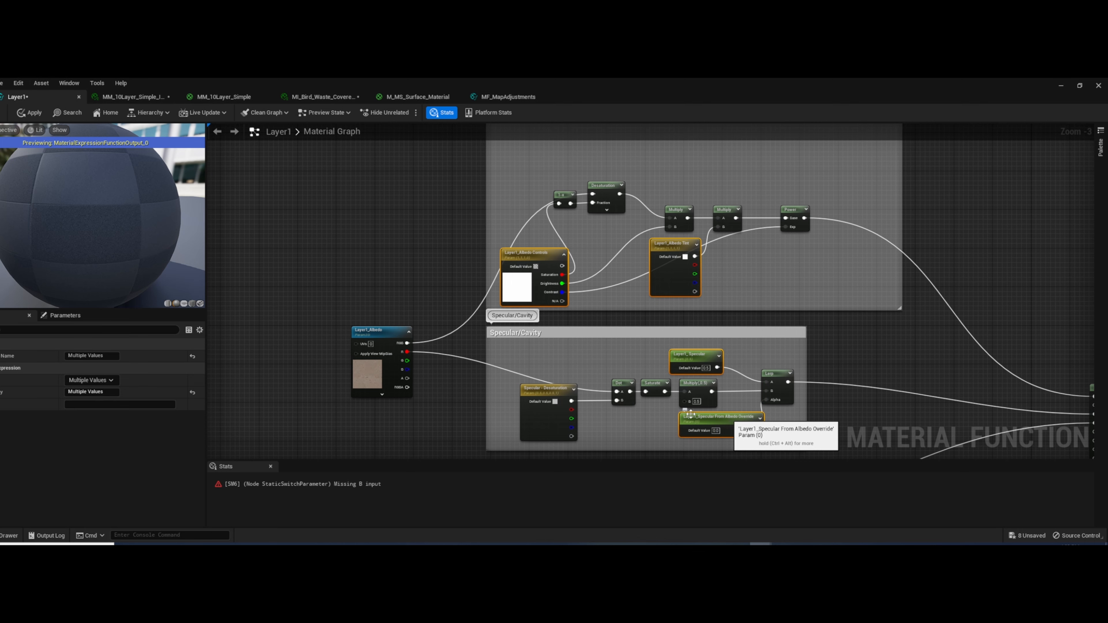
{"action": "left_click", "coordinate": [526, 392], "text": "shift"}
{"action": "scroll", "coordinate": [453, 430], "scroll_direction": "down", "scroll_amount": 2}
{"action": "right_click_drag", "start_coordinate": [453, 430], "coordinate": [480, 197]}
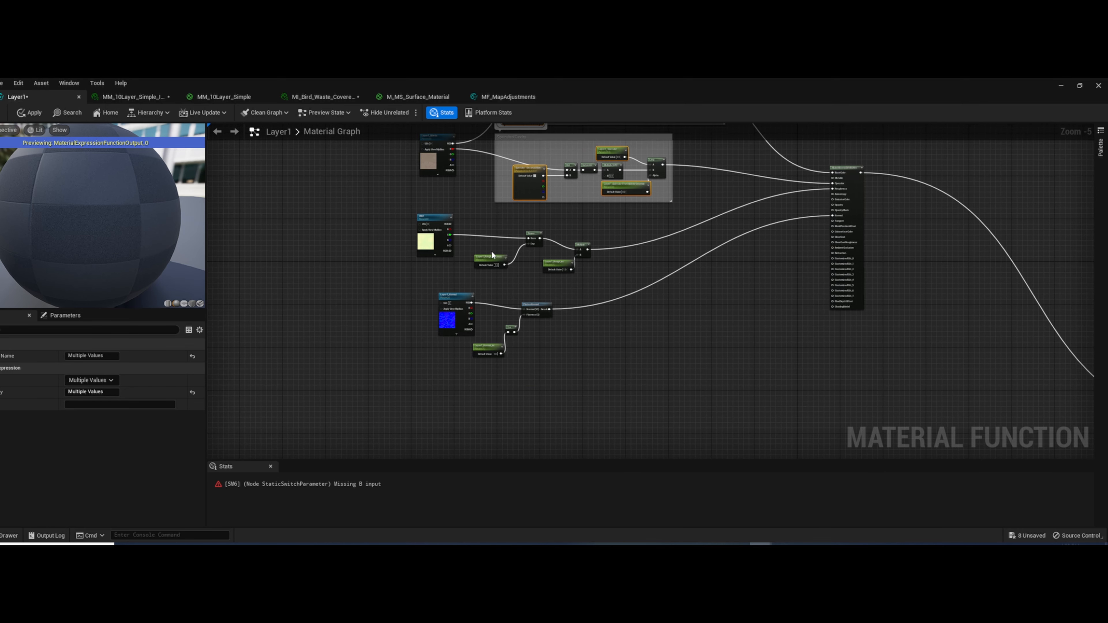
{"action": "left_click", "coordinate": [495, 257], "text": "shift"}
{"action": "left_click", "coordinate": [571, 270], "text": "shift"}
{"action": "left_click", "coordinate": [487, 349], "text": "shift"}
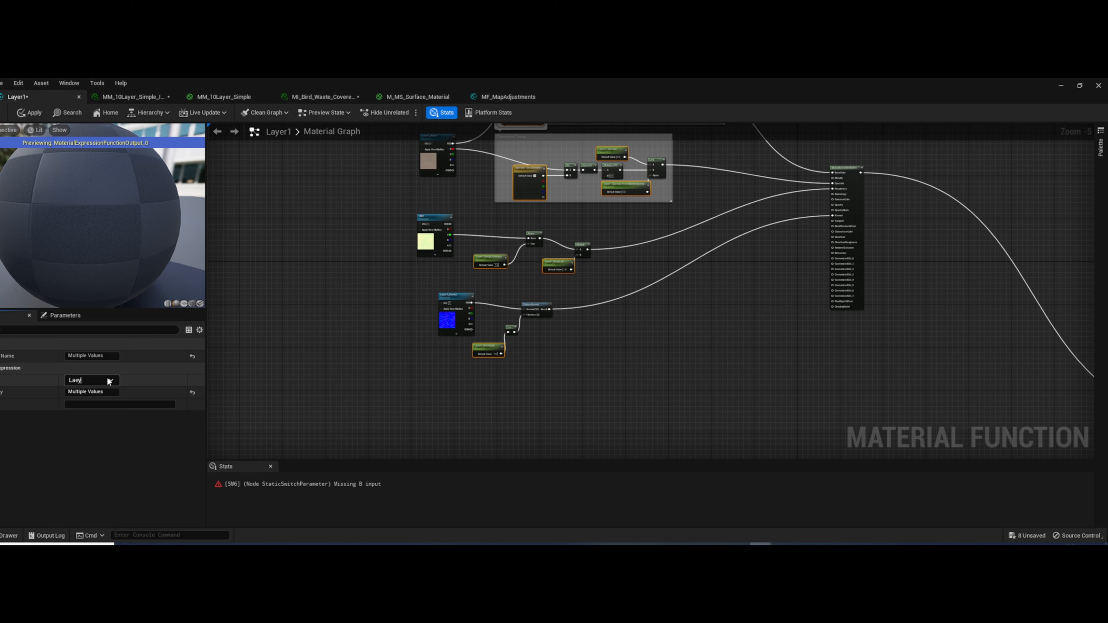
{"action": "type", "text": "er1"}
{"action": "key", "text": "Return"}
{"action": "key", "text": "BackSpace"}
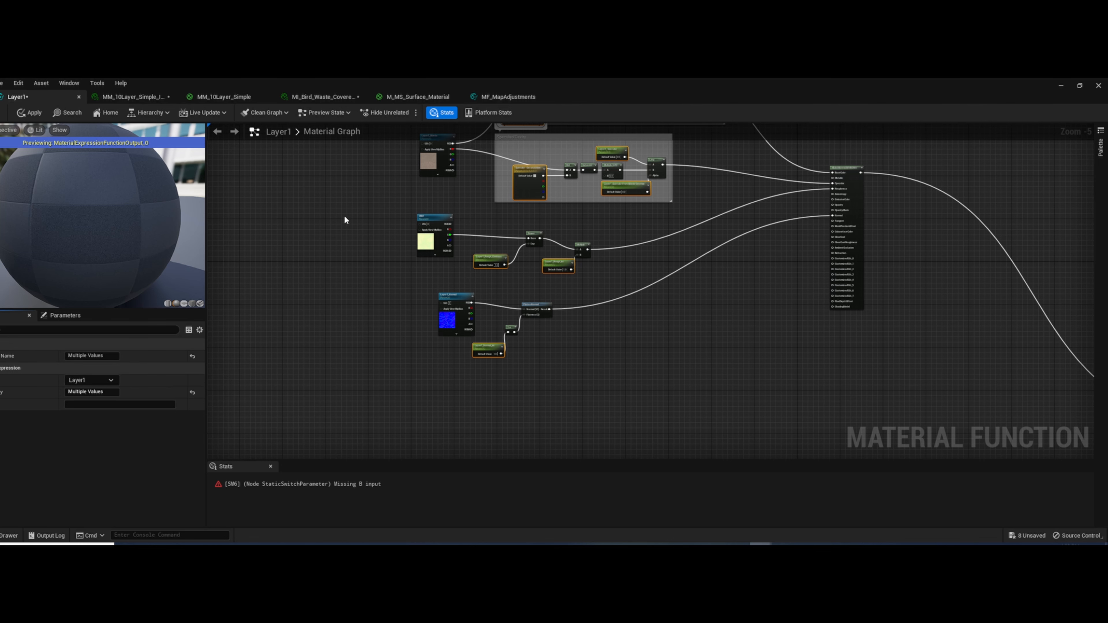
Assign the albedo, ORM and normal texture parameters to the existing Layer1 group
{"action": "right_click_drag", "start_coordinate": [345, 217], "coordinate": [345, 326]}
{"action": "left_click", "coordinate": [444, 407]}
{"action": "left_click", "coordinate": [427, 326], "text": "ctrl"}
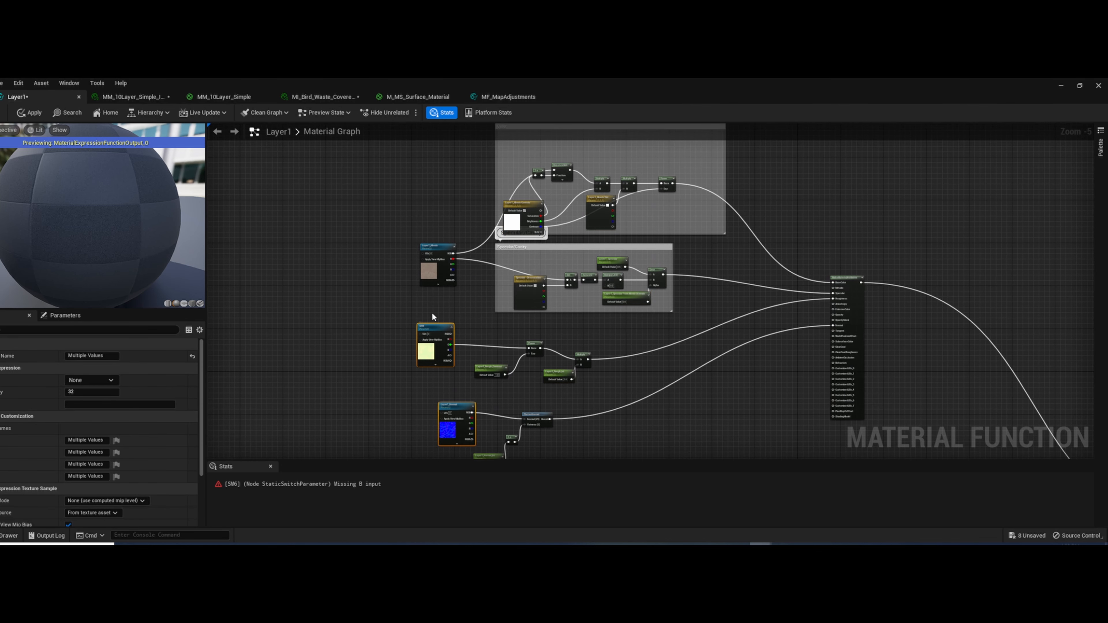
{"action": "left_click", "coordinate": [432, 252], "text": "ctrl"}
{"action": "left_click", "coordinate": [110, 381]}
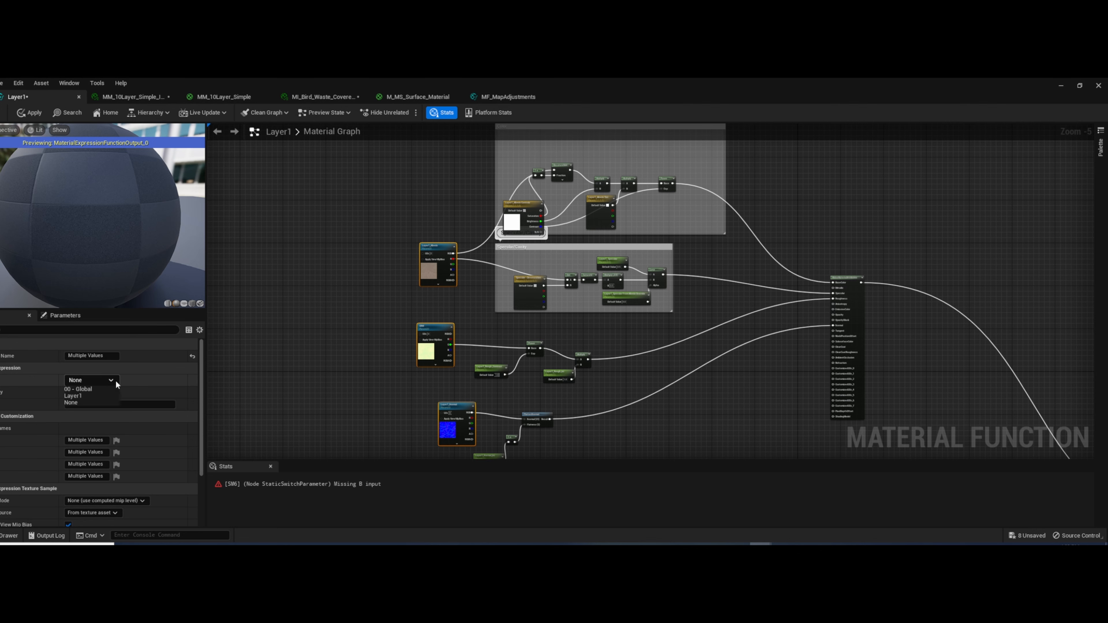
{"action": "left_click", "coordinate": [83, 396]}
Delete the static switch parameter node between the material attributes node and the function output
{"action": "right_click_drag", "start_coordinate": [288, 408], "coordinate": [235, 267]}
{"action": "scroll", "coordinate": [729, 409], "scroll_direction": "down", "scroll_amount": 2}
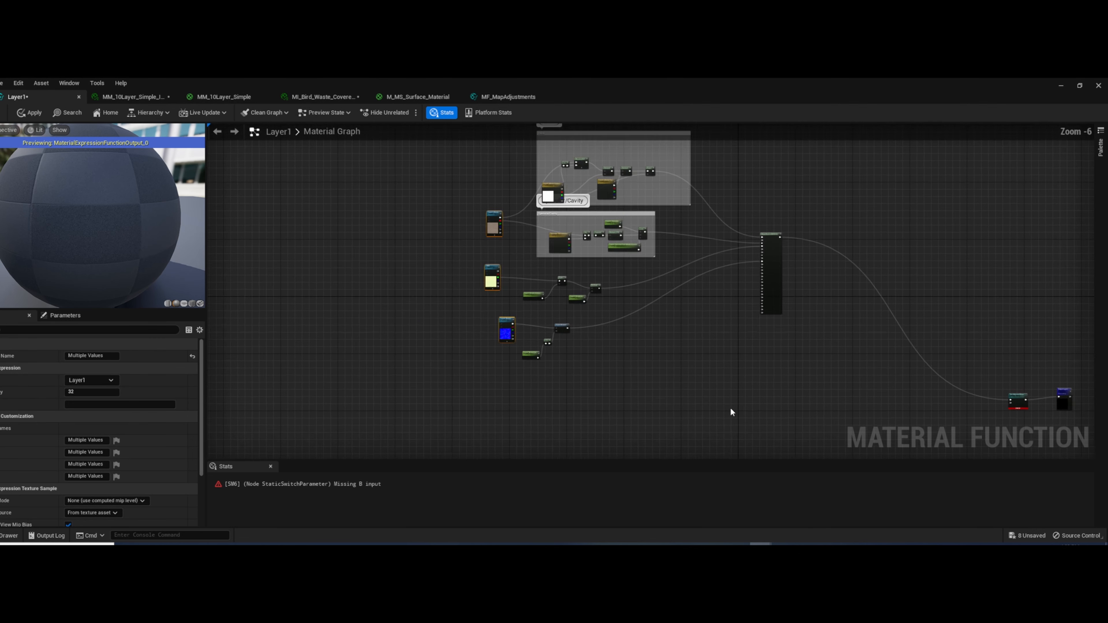
{"action": "right_click_drag", "start_coordinate": [730, 411], "coordinate": [562, 383]}
{"action": "left_click_drag", "start_coordinate": [798, 344], "coordinate": [842, 413]}
{"action": "key", "text": "Delete"}
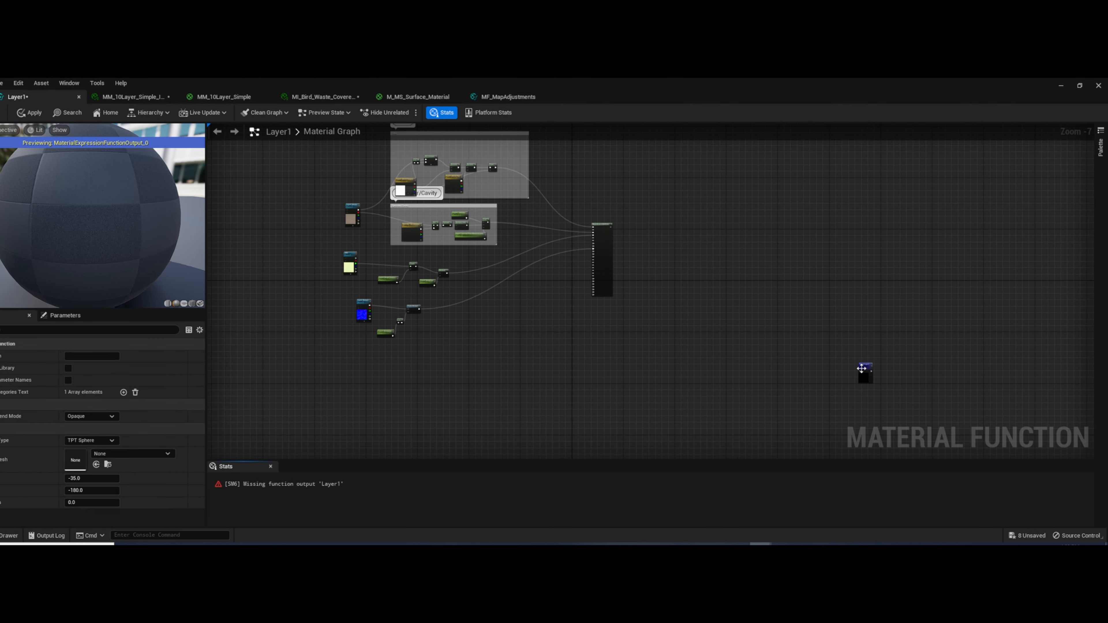
Move the Layer1 function output node next to the MakeMaterialAttributes node and connect the material attributes output to it
{"action": "left_click_drag", "start_coordinate": [863, 368], "coordinate": [688, 229]}
{"action": "scroll", "coordinate": [522, 228], "scroll_direction": "up", "scroll_amount": 2}
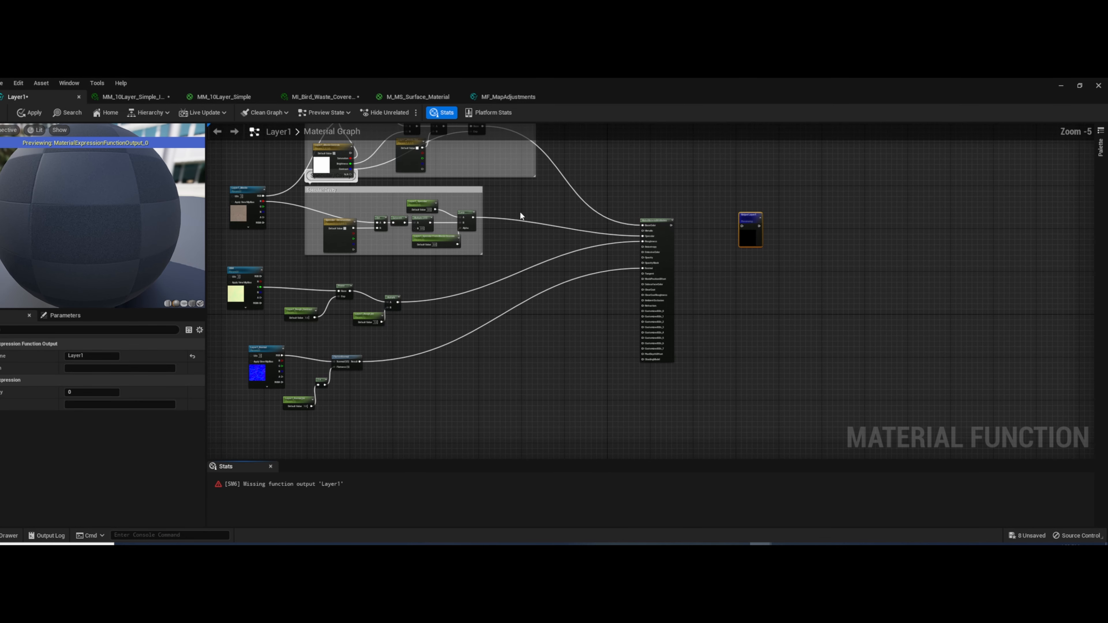
{"action": "right_click_drag", "start_coordinate": [520, 211], "coordinate": [614, 331]}
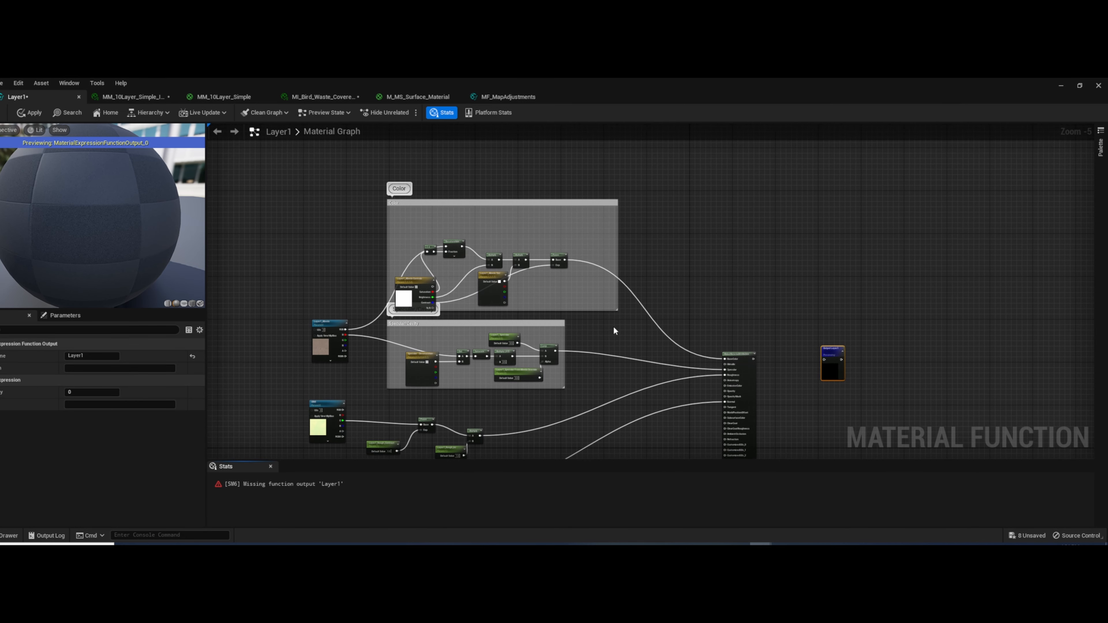
{"action": "left_click", "coordinate": [321, 322]}
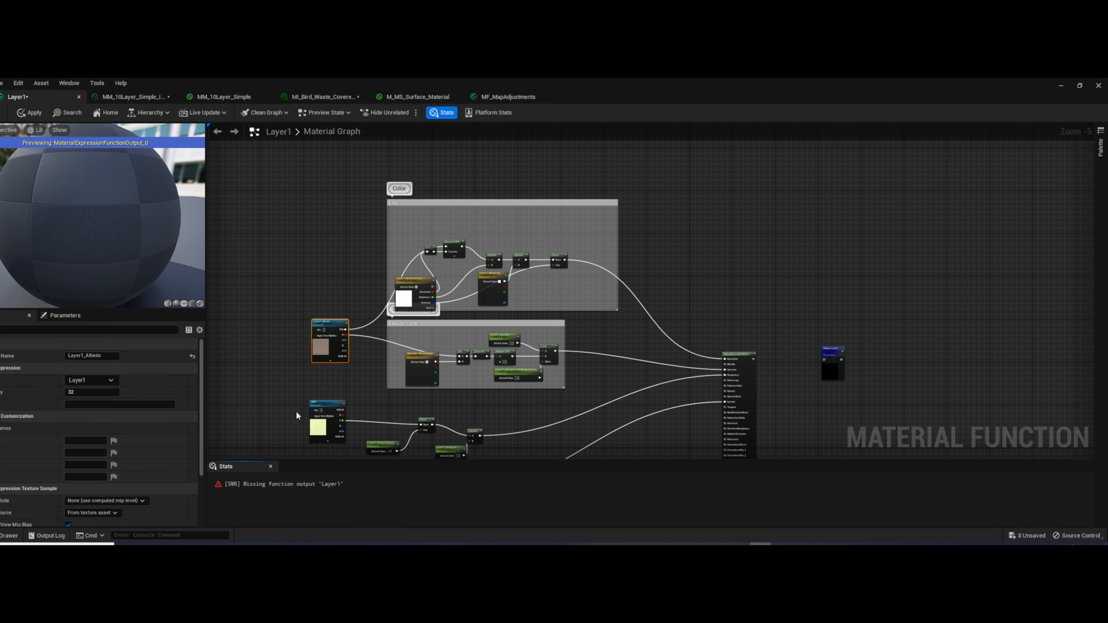
{"action": "right_click_drag", "start_coordinate": [274, 398], "coordinate": [377, 287]}
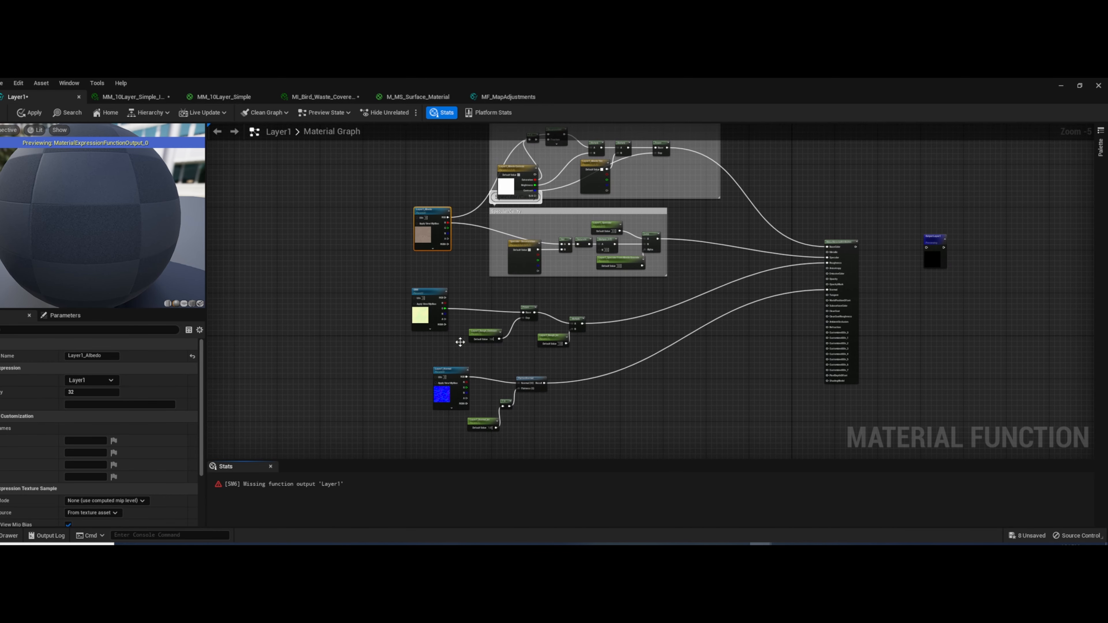
{"action": "scroll", "coordinate": [502, 421], "scroll_direction": "up", "scroll_amount": 3}
{"action": "left_click", "coordinate": [480, 421]}
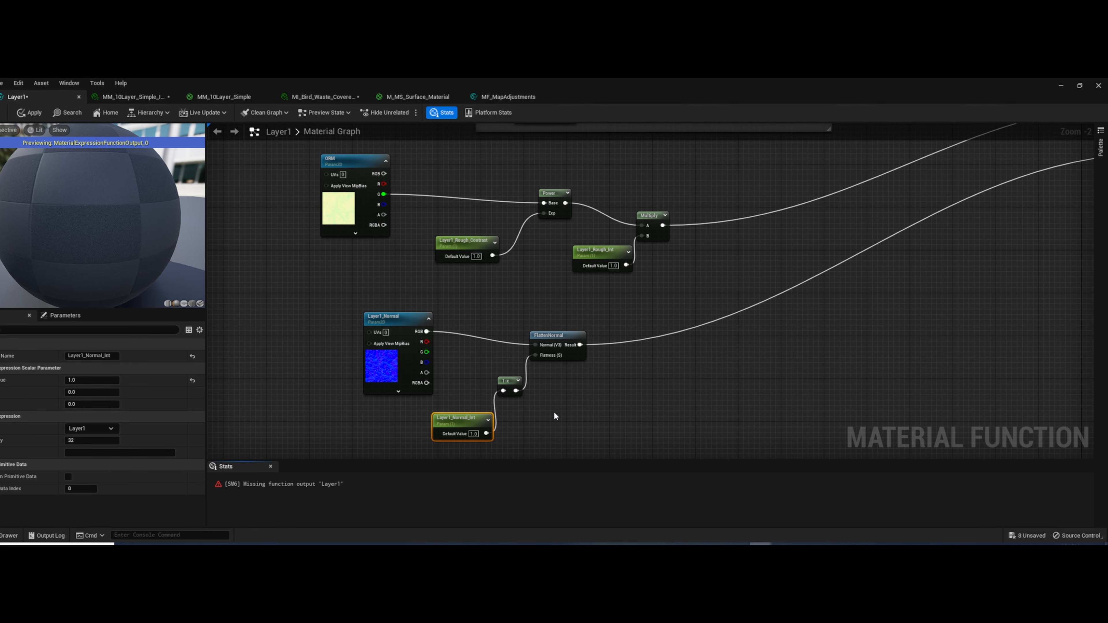
{"action": "scroll", "coordinate": [634, 409], "scroll_direction": "down", "scroll_amount": 2}
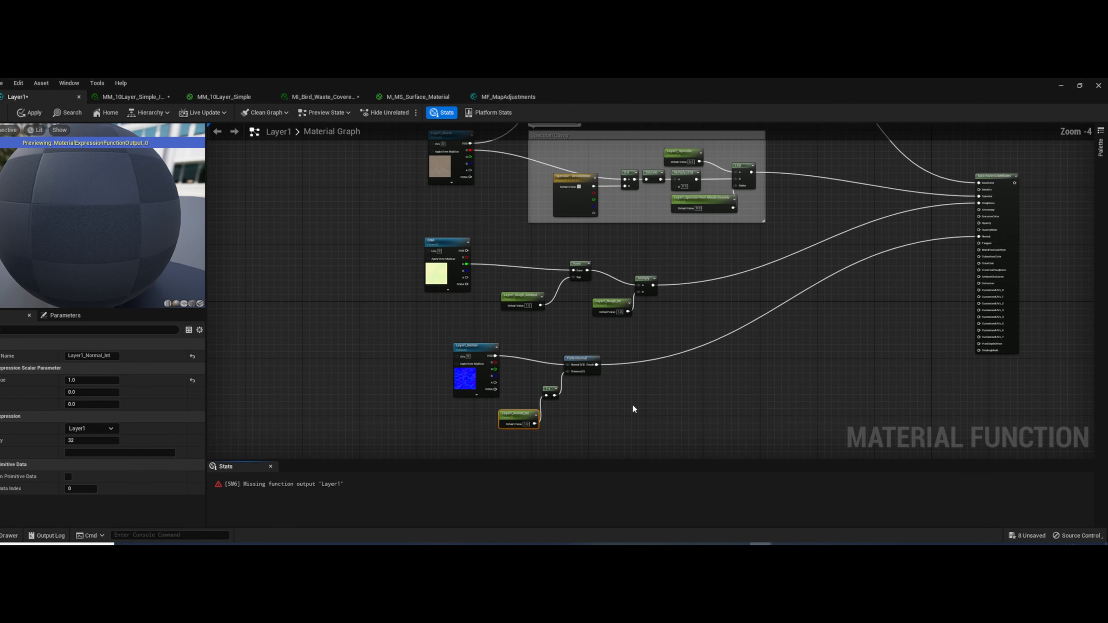
{"action": "right_click_drag", "start_coordinate": [660, 389], "coordinate": [441, 421]}
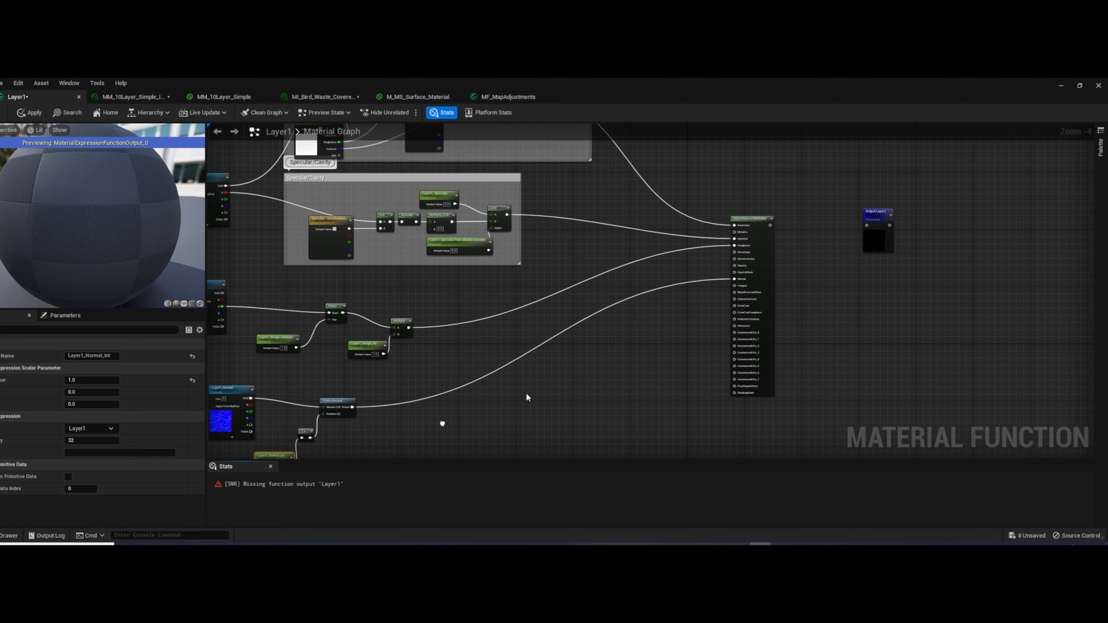
{"action": "right_click_drag", "start_coordinate": [489, 382], "coordinate": [700, 349]}
{"action": "scroll", "coordinate": [492, 430], "scroll_direction": "up", "scroll_amount": 1}
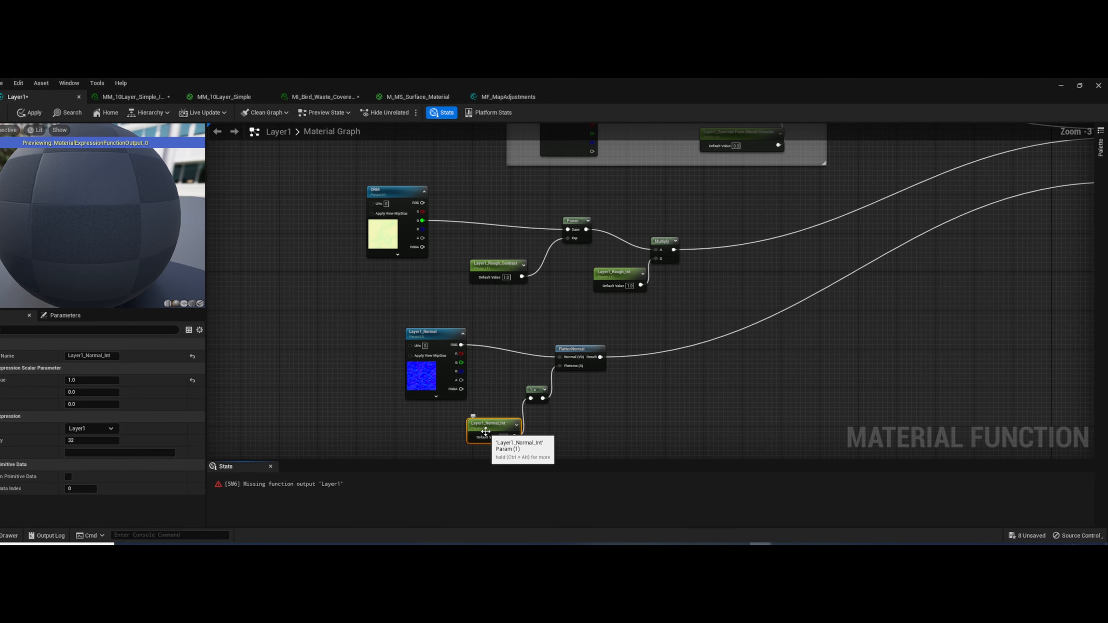
{"action": "scroll", "coordinate": [846, 362], "scroll_direction": "down", "scroll_amount": 1}
{"action": "right_click_drag", "start_coordinate": [851, 362], "coordinate": [523, 441]}
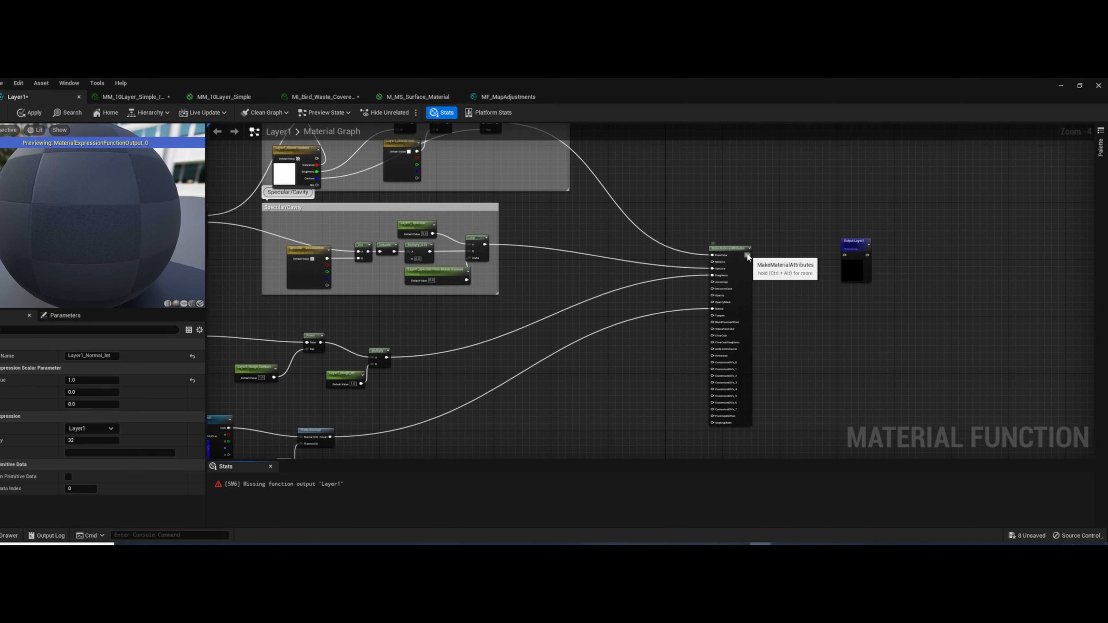
{"action": "left_click_drag", "start_coordinate": [748, 255], "coordinate": [846, 255]}
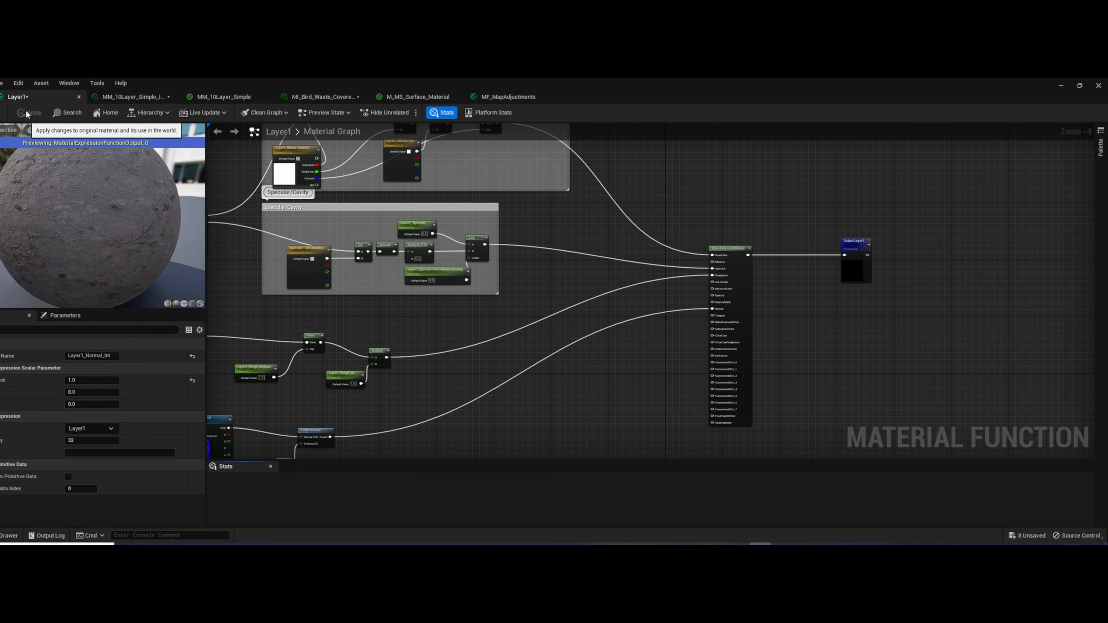
Close the window with the open material editors, discarding the pending changes to MM_10Layer_Simple
{"action": "double_click", "coordinate": [612, 88]}
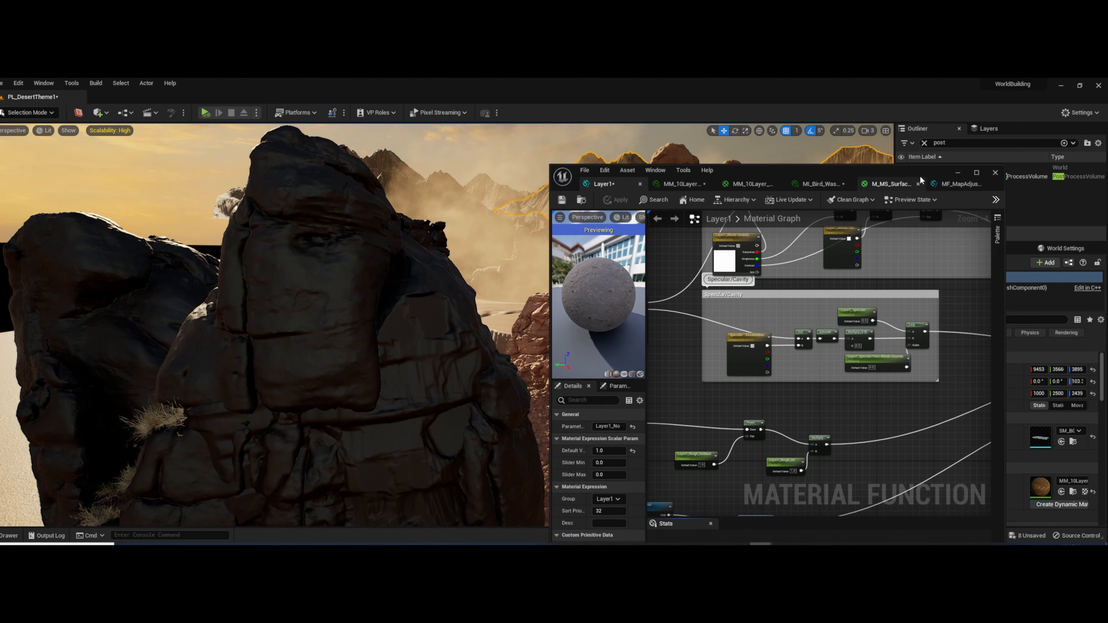
{"action": "left_click", "coordinate": [995, 173]}
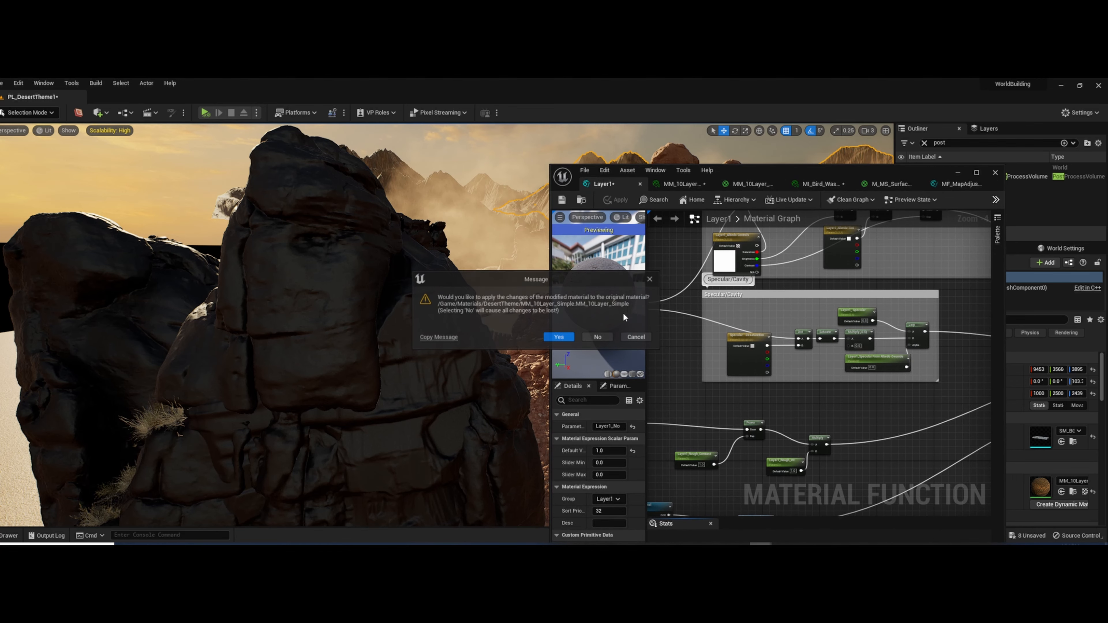
{"action": "left_click", "coordinate": [598, 338]}
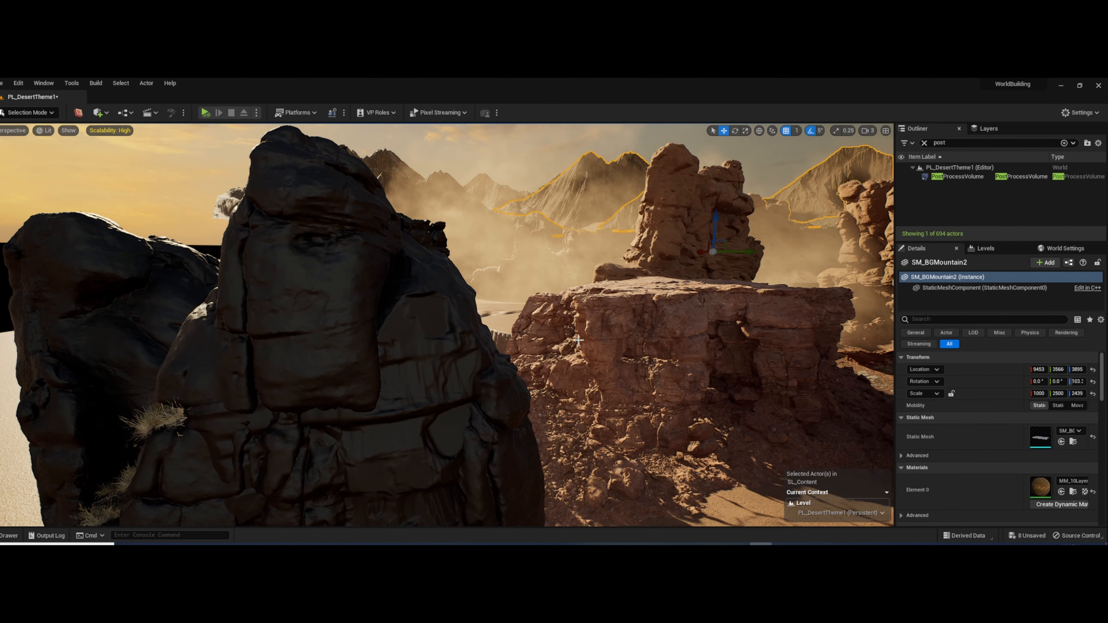
Select the large dark boulder in the level and open its assigned MM_WorldAlign material for editing
{"action": "left_click", "coordinate": [16, 540]}
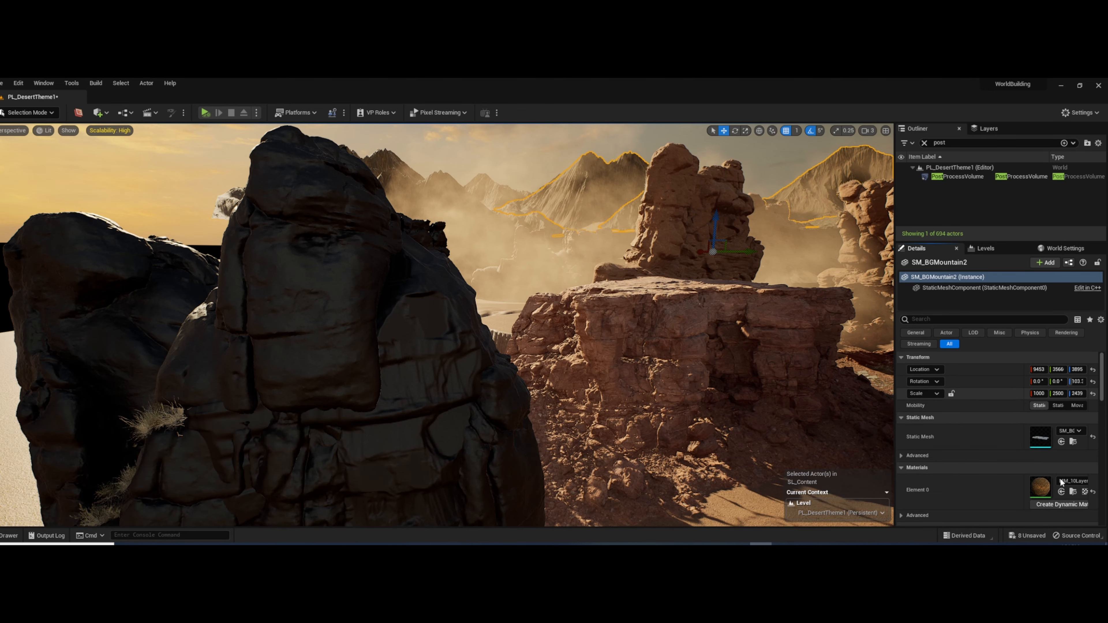
{"action": "left_click", "coordinate": [336, 357]}
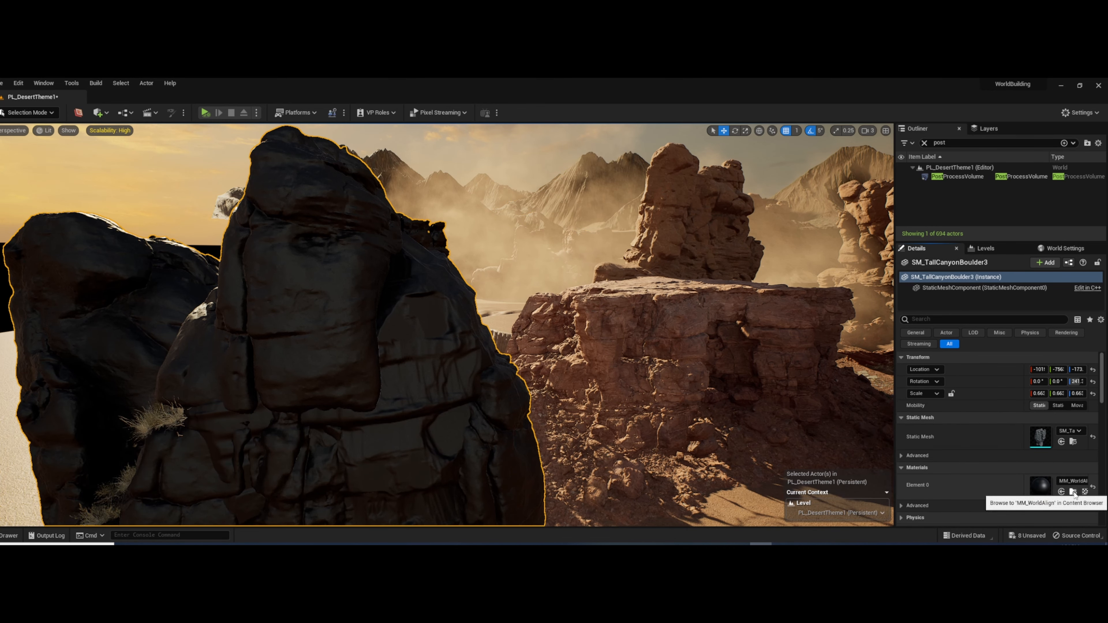
{"action": "left_click", "coordinate": [1073, 492]}
{"action": "double_click", "coordinate": [767, 471]}
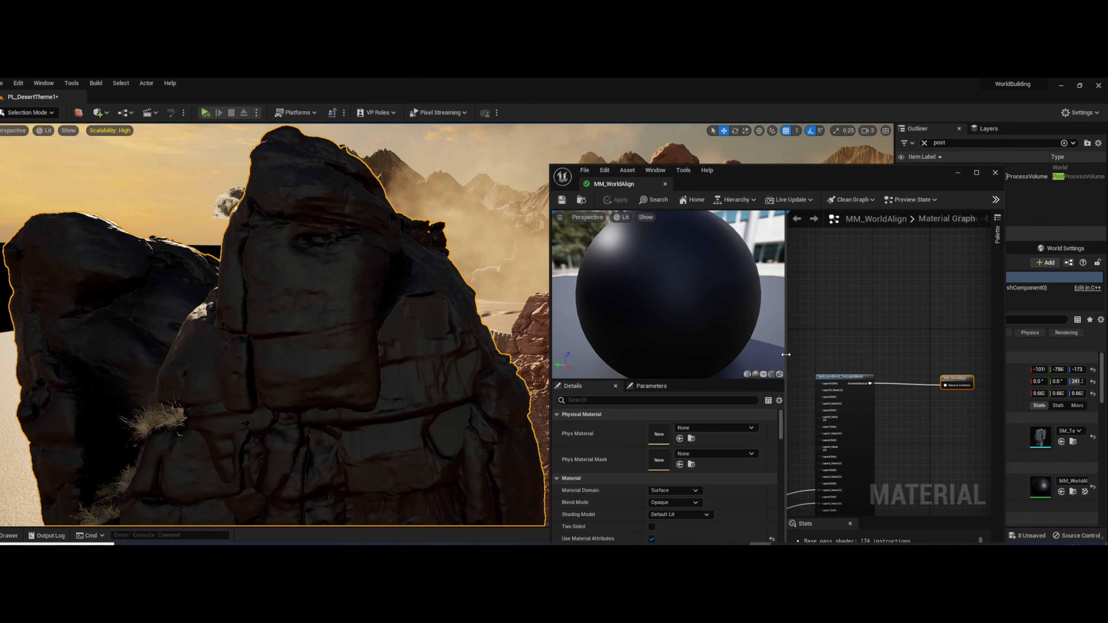
Place the Layer1 material function in the MM_WorldAlign graph and connect it to the blend node's Layer1 (MA) input
{"action": "left_click_drag", "start_coordinate": [784, 358], "coordinate": [575, 366]}
{"action": "key", "text": "Home"}
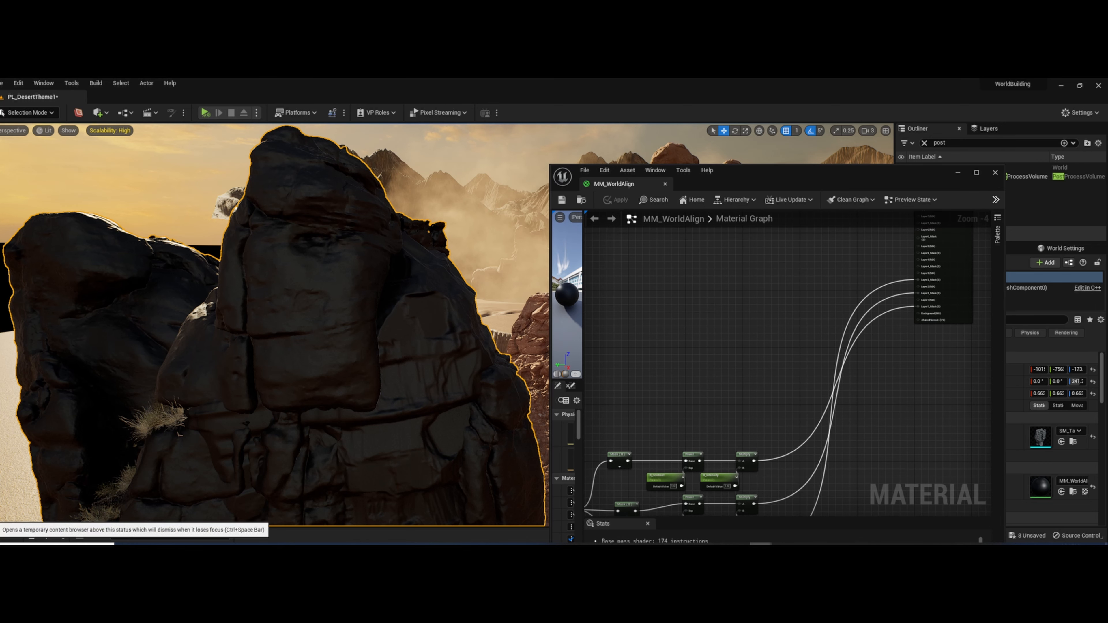
{"action": "left_click", "coordinate": [10, 535]}
{"action": "left_click_drag", "start_coordinate": [290, 467], "coordinate": [749, 265]}
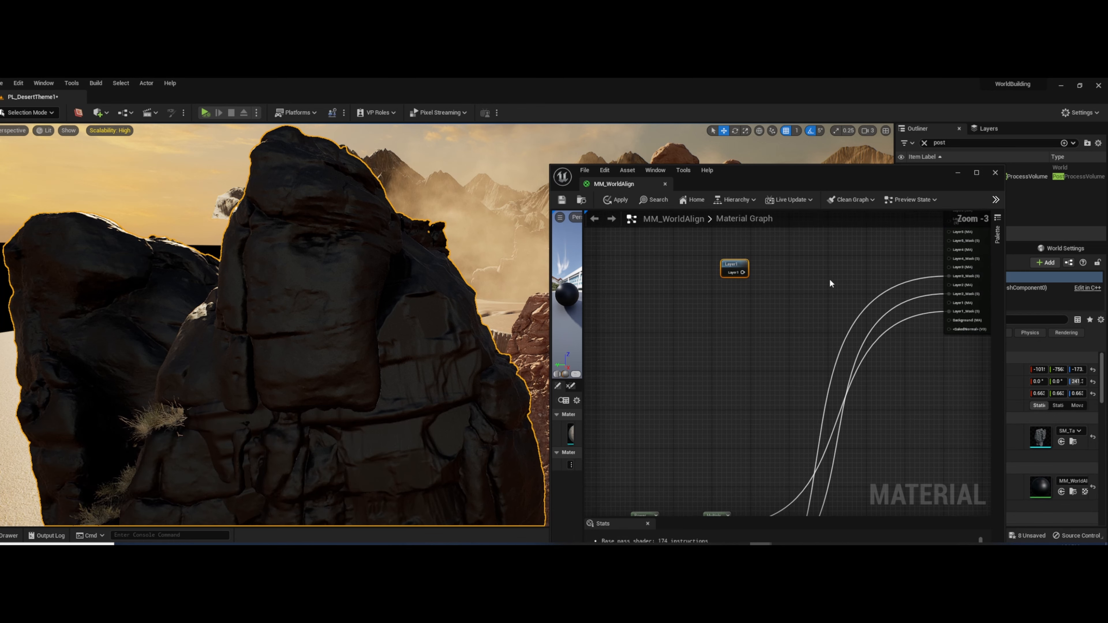
{"action": "scroll", "coordinate": [819, 280], "scroll_direction": "up", "scroll_amount": 2}
{"action": "left_click_drag", "start_coordinate": [667, 310], "coordinate": [895, 352]}
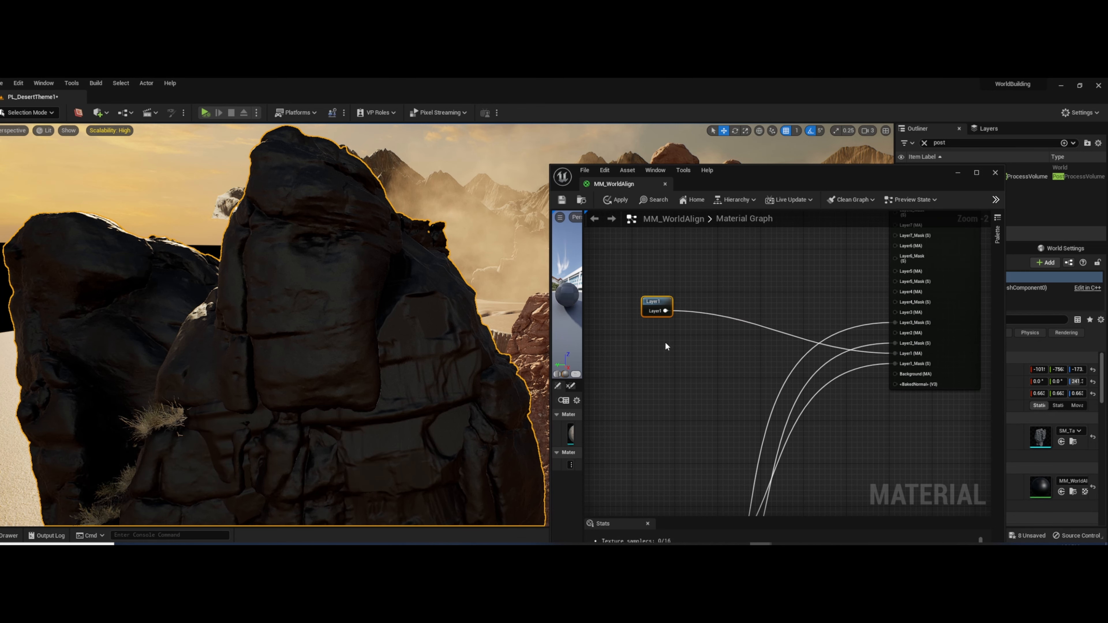
Add a MakeMaterialAttributes node and connect its output to the blend node's Background (MA) input
{"action": "right_click", "coordinate": [706, 397]}
{"action": "type", "text": "makem"}
{"action": "key", "text": "Return"}
{"action": "left_click_drag", "start_coordinate": [760, 407], "coordinate": [896, 384]}
Feed the background's BaseColor from a new vector parameter with a brown default value of R 0.171875, G 0.08547, B 0.029173
{"action": "left_click", "coordinate": [602, 388]}
{"action": "left_click_drag", "start_coordinate": [648, 407], "coordinate": [709, 407]}
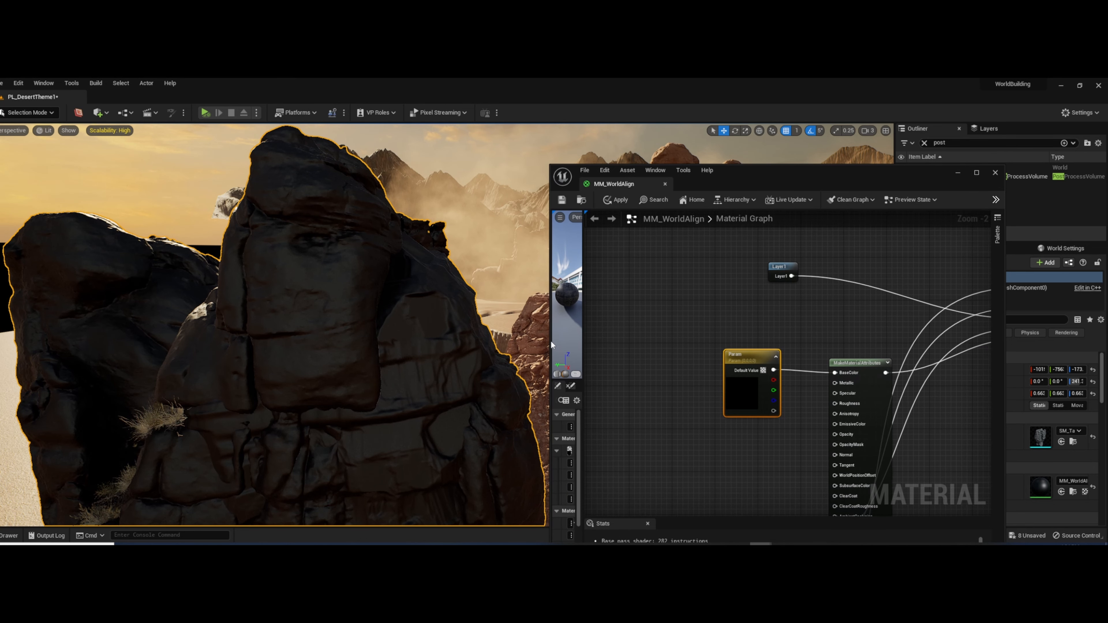
{"action": "mouse_move", "coordinate": [551, 345]}
{"action": "left_mouse_down"}
{"action": "mouse_move", "coordinate": [305, 350]}
{"action": "mouse_move", "coordinate": [460, 361]}
{"action": "mouse_move", "coordinate": [505, 385]}
{"action": "mouse_move", "coordinate": [492, 404]}
{"action": "mouse_move", "coordinate": [545, 410]}
{"action": "left_mouse_up"}
{"action": "left_click", "coordinate": [410, 451]}
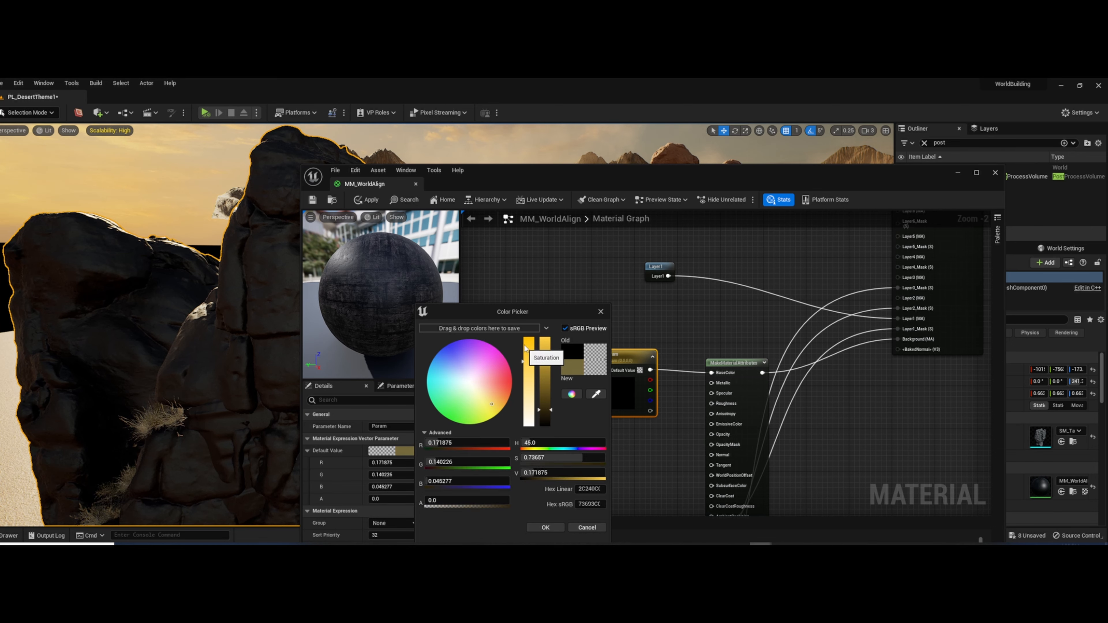
{"action": "left_click", "coordinate": [502, 406]}
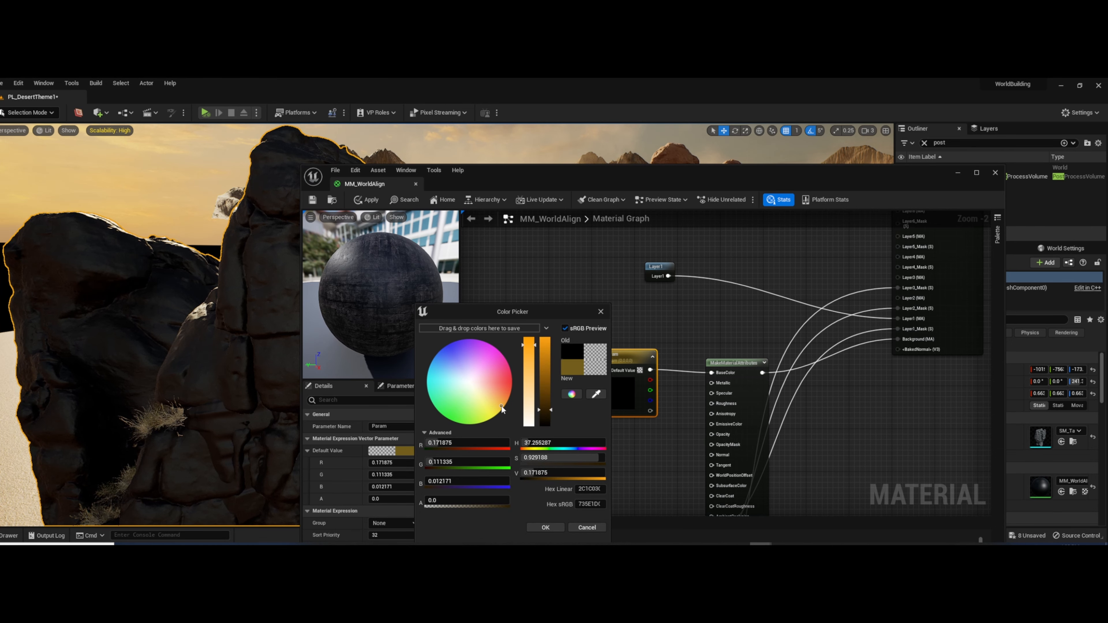
{"action": "left_click_drag", "start_coordinate": [502, 407], "coordinate": [502, 396]}
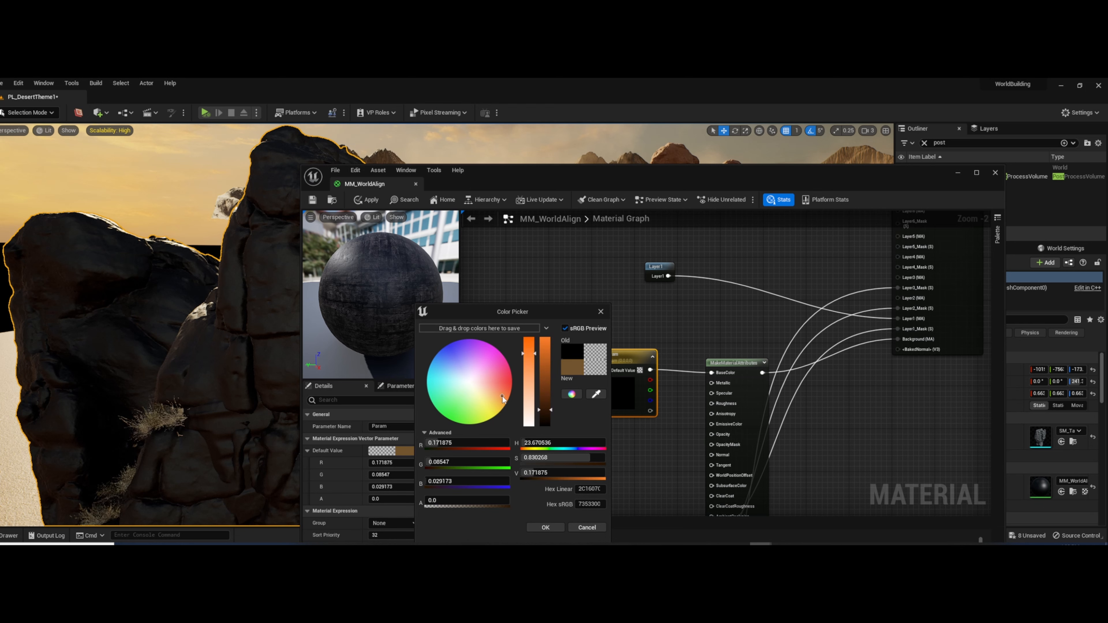
{"action": "left_click", "coordinate": [546, 528]}
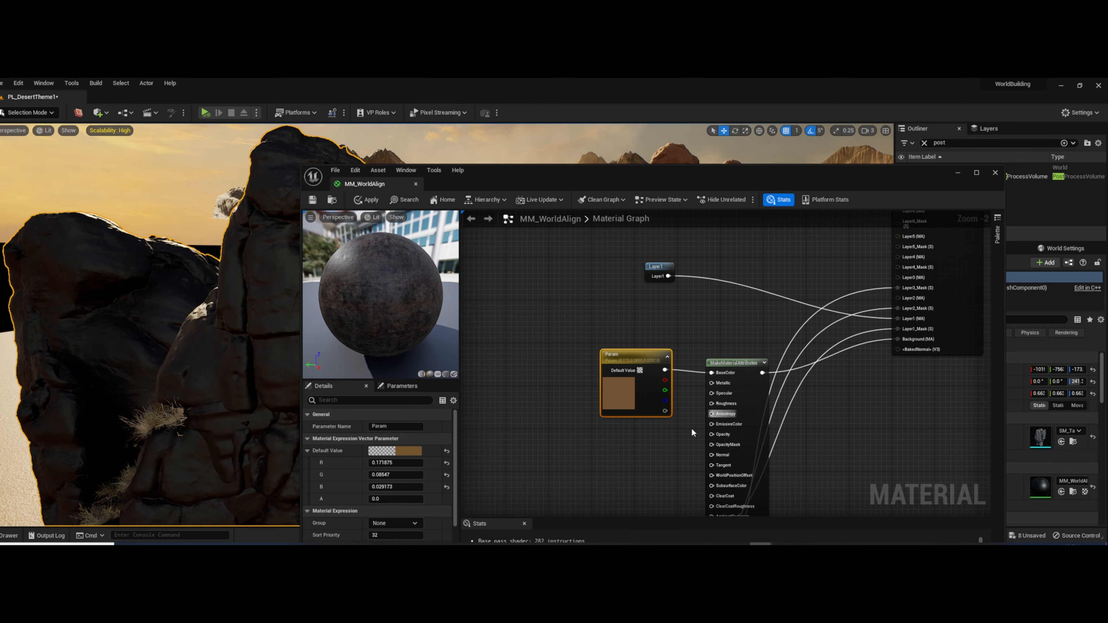
Drive the background attributes' Roughness with a constant of 1 and their Specular with a constant of 0.5
{"action": "left_click", "coordinate": [633, 456]}
{"action": "left_click_drag", "start_coordinate": [672, 466], "coordinate": [712, 404]}
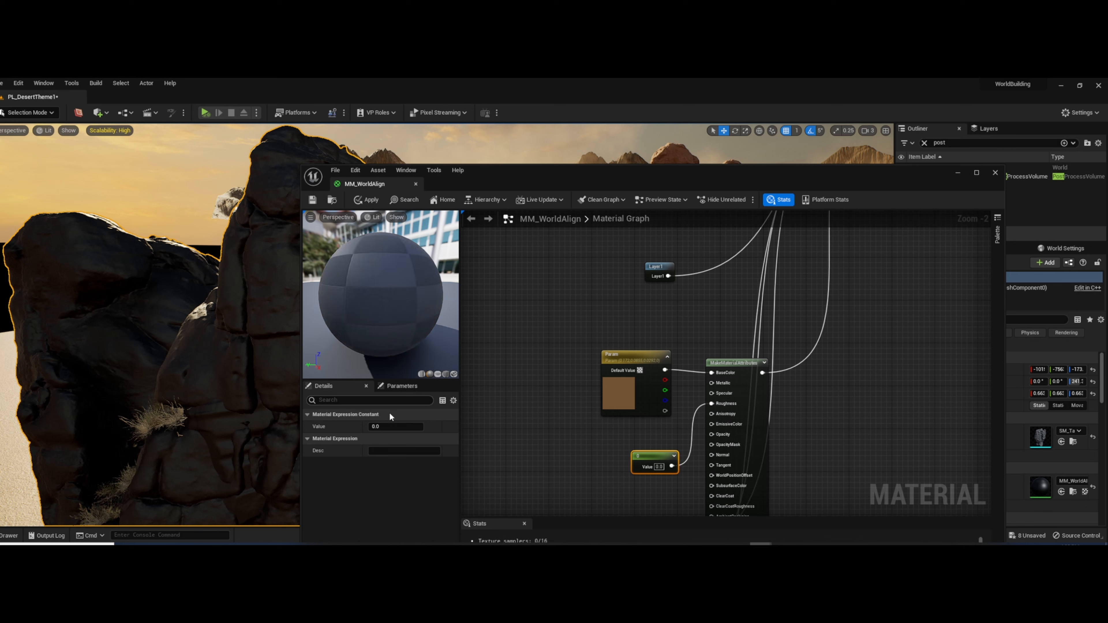
{"action": "type", "text": "1"}
{"action": "key", "text": "Return"}
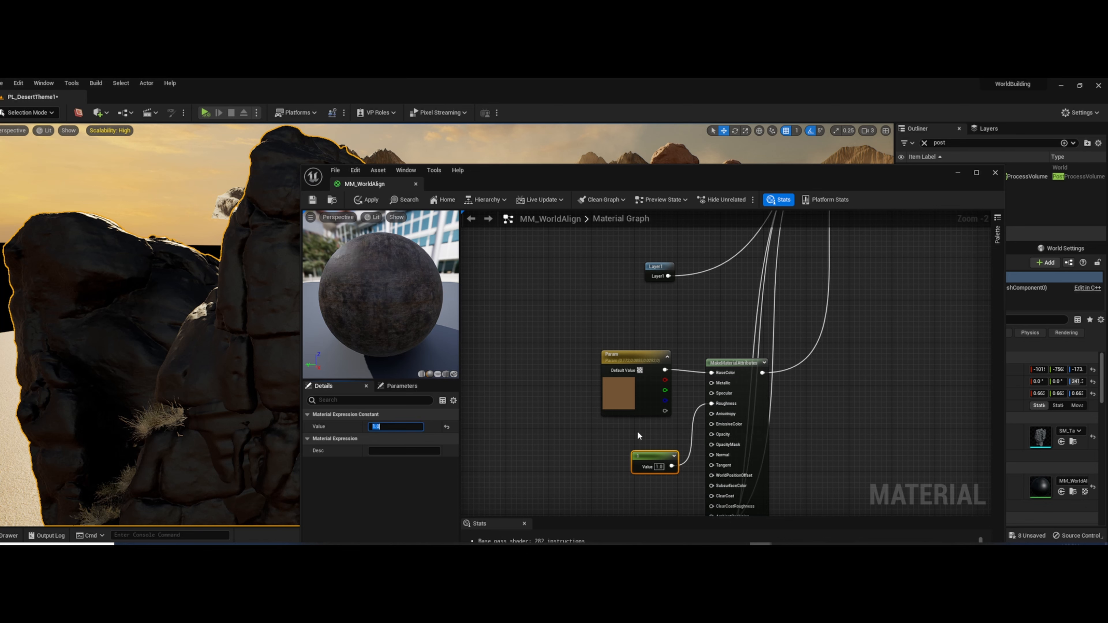
{"action": "left_click", "coordinate": [639, 433]}
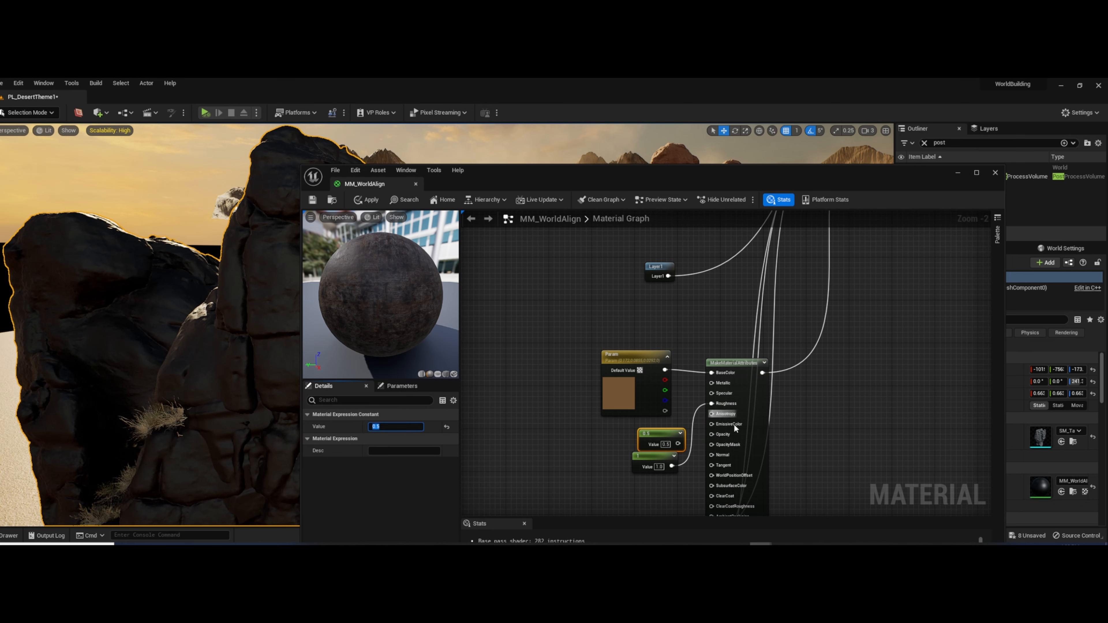
{"action": "left_click_drag", "start_coordinate": [676, 443], "coordinate": [712, 393]}
Apply the MM_WorldAlign changes to the original material and close its editor
{"action": "right_click_drag", "start_coordinate": [871, 346], "coordinate": [811, 400]}
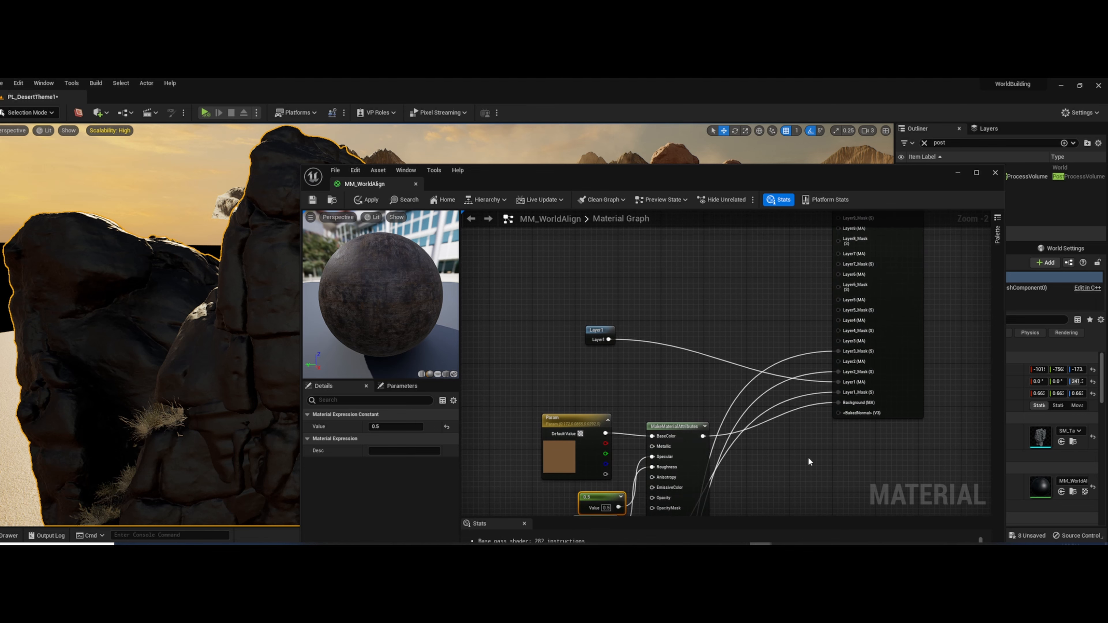
{"action": "left_click", "coordinate": [366, 200]}
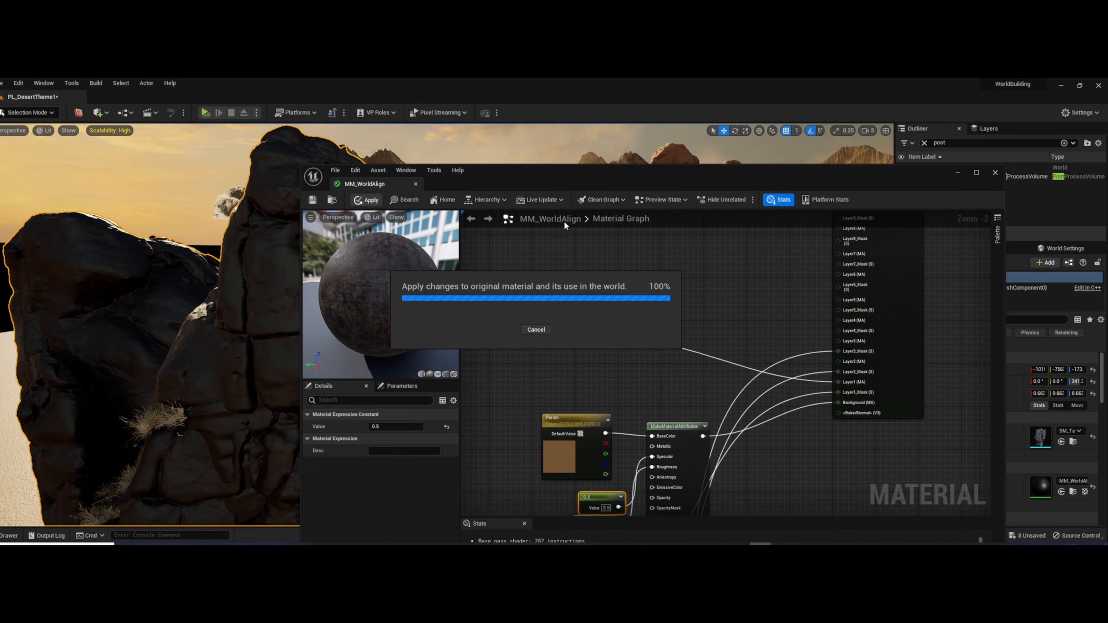
{"action": "left_click_drag", "start_coordinate": [571, 178], "coordinate": [580, 148]}
{"action": "left_click", "coordinate": [993, 144]}
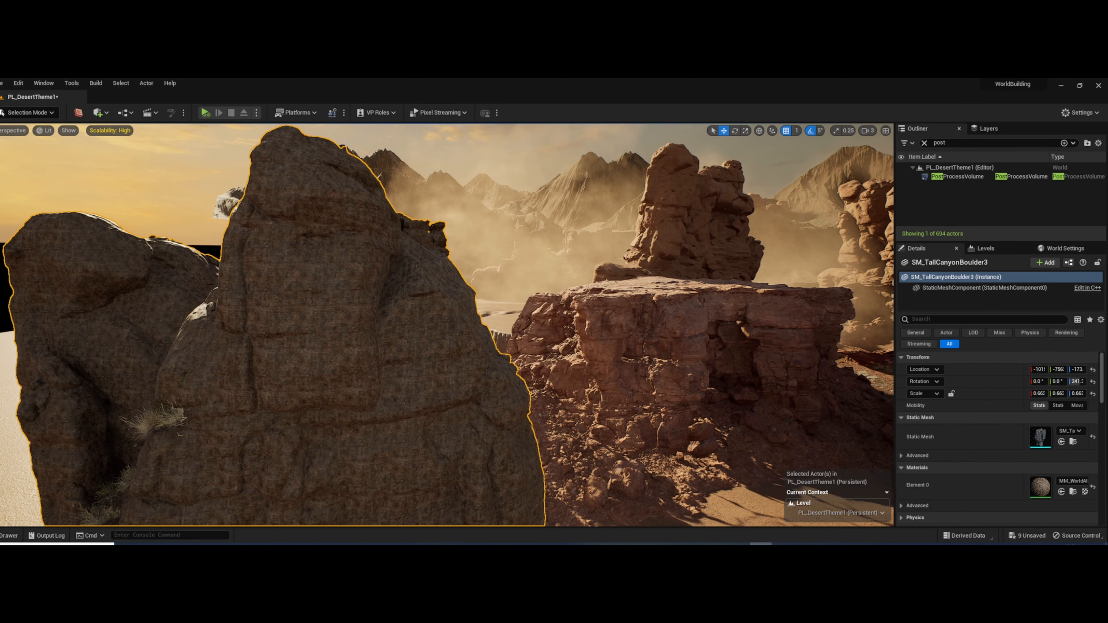
Create a material instance of MM_WorldAlign in the DesertTheme folder and assign it to the large boulder
{"action": "key", "text": "ctrl+space"}
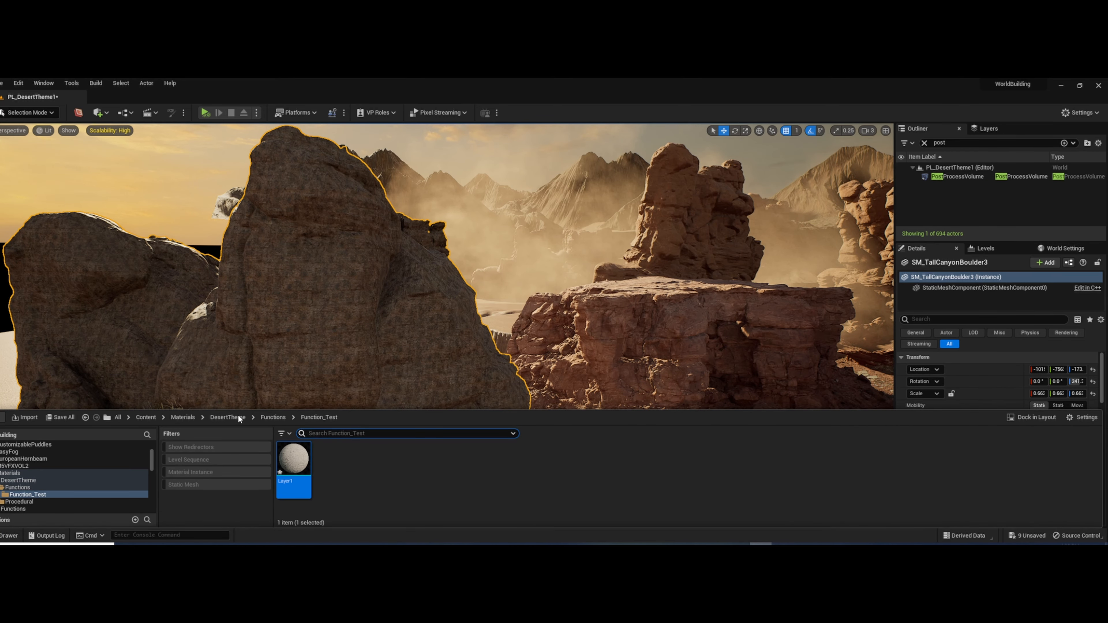
{"action": "left_click", "coordinate": [238, 418]}
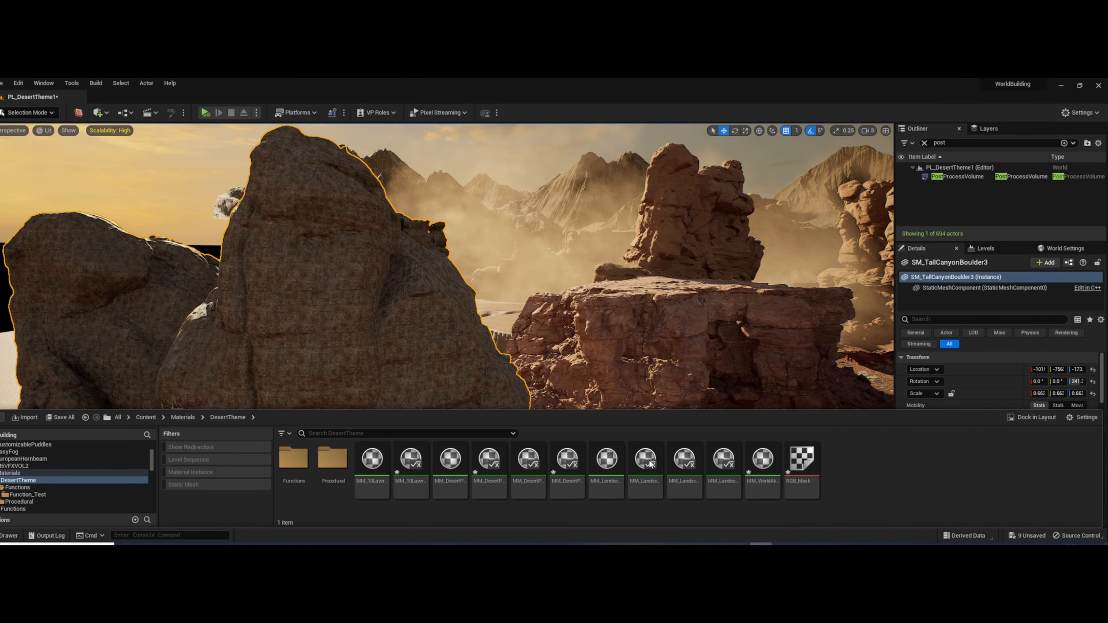
{"action": "right_click", "coordinate": [760, 480]}
{"action": "left_click", "coordinate": [807, 257]}
{"action": "left_click_drag", "start_coordinate": [802, 458], "coordinate": [384, 307]}
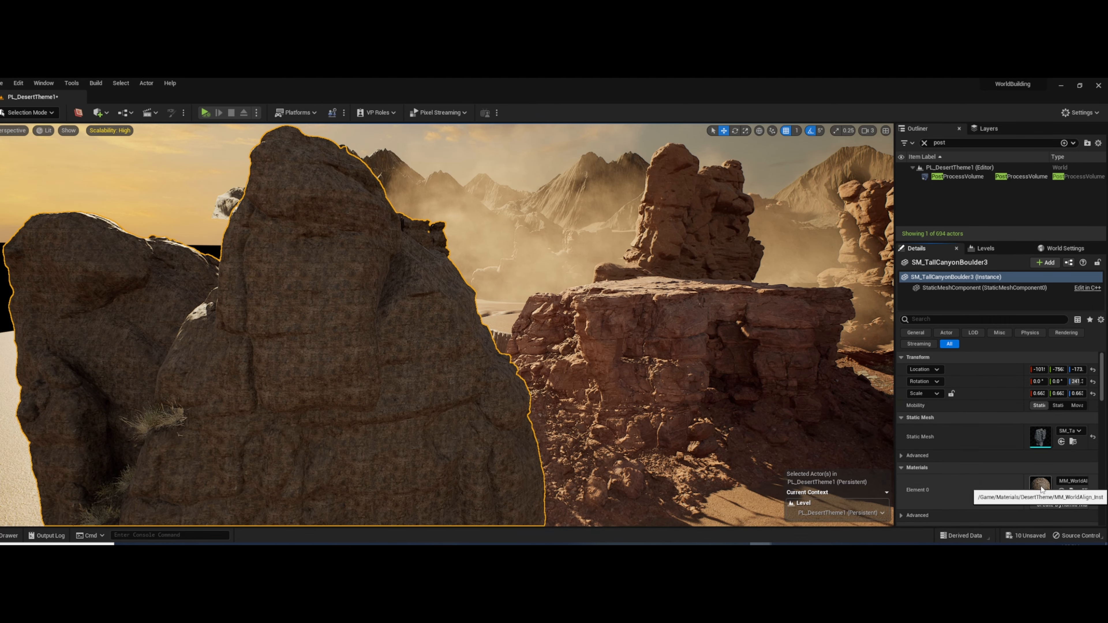
Open the boulder's MM_WorldAlign_Inst material instance and review its Layer1, Mask and global vector parameters
{"action": "double_click", "coordinate": [1041, 484]}
{"action": "left_click_drag", "start_coordinate": [746, 158], "coordinate": [878, 115]}
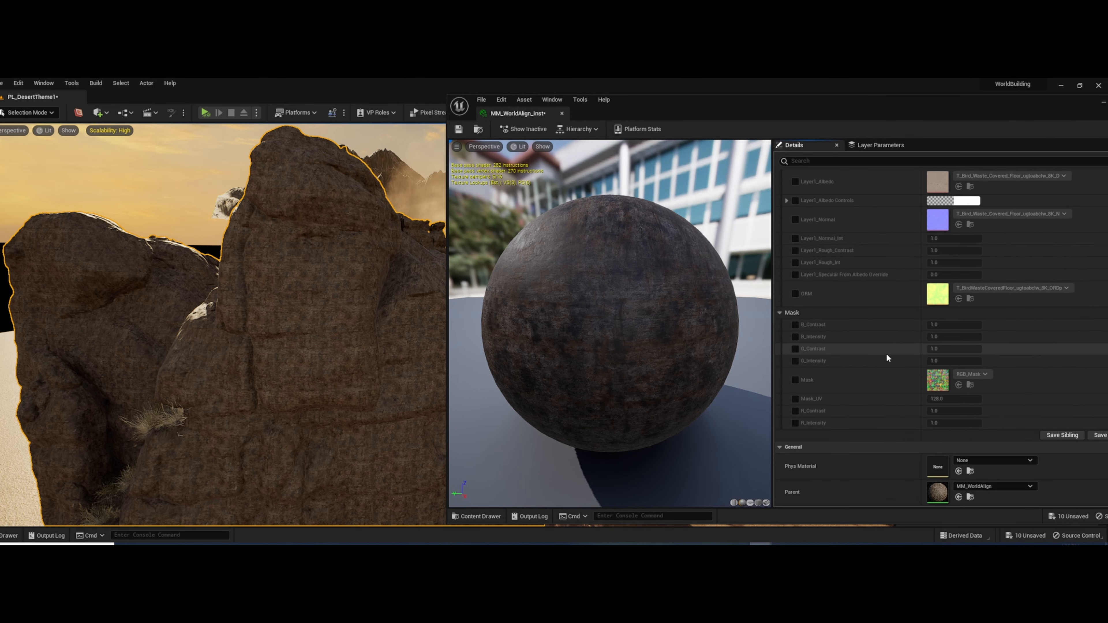
{"action": "scroll", "coordinate": [886, 356], "scroll_direction": "down", "scroll_amount": 1}
{"action": "scroll", "coordinate": [868, 354], "scroll_direction": "up", "scroll_amount": 5}
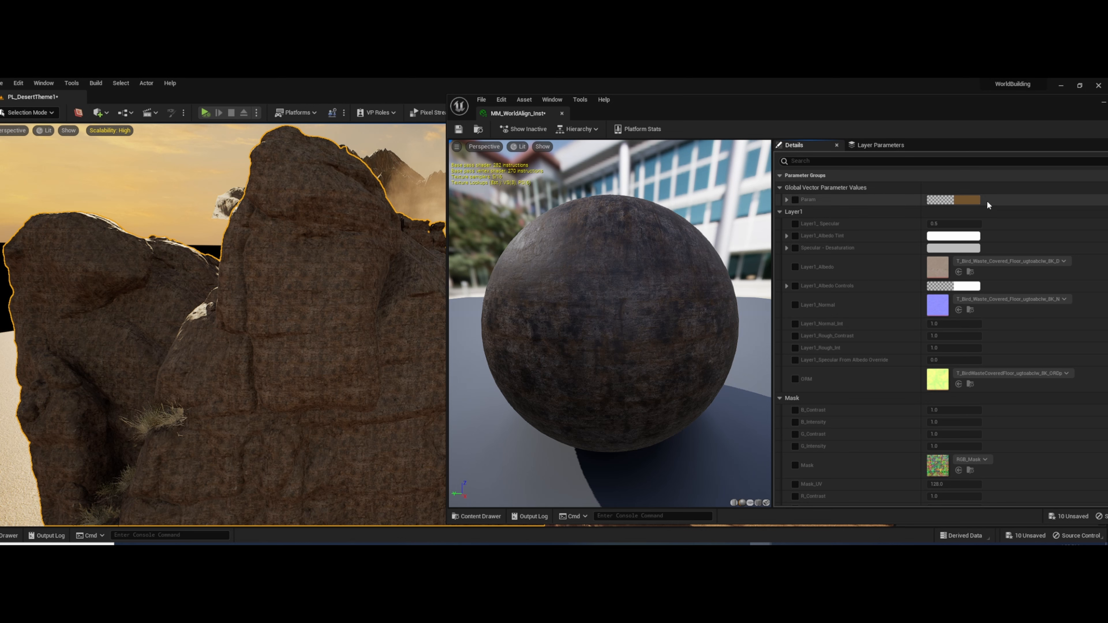
Enable the B_Contrast, B_Intensity, G_Contrast and G_Intensity overrides in the instance's Mask group
{"action": "scroll", "coordinate": [987, 200], "scroll_direction": "down", "scroll_amount": 3}
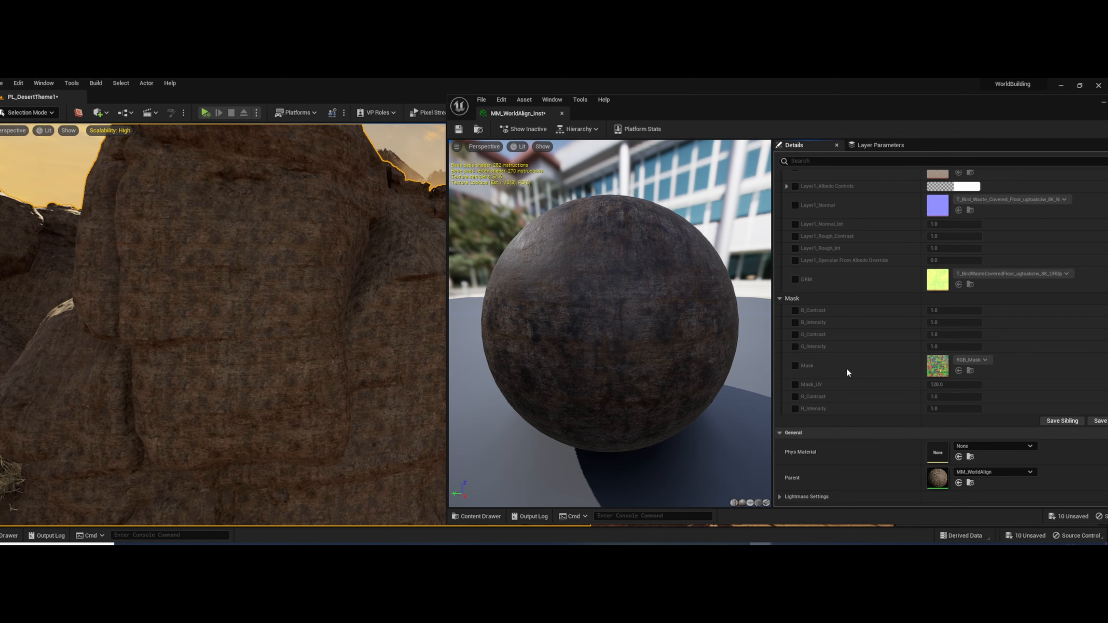
{"action": "left_click", "coordinate": [795, 311]}
{"action": "left_click", "coordinate": [795, 323]}
{"action": "left_click", "coordinate": [795, 334]}
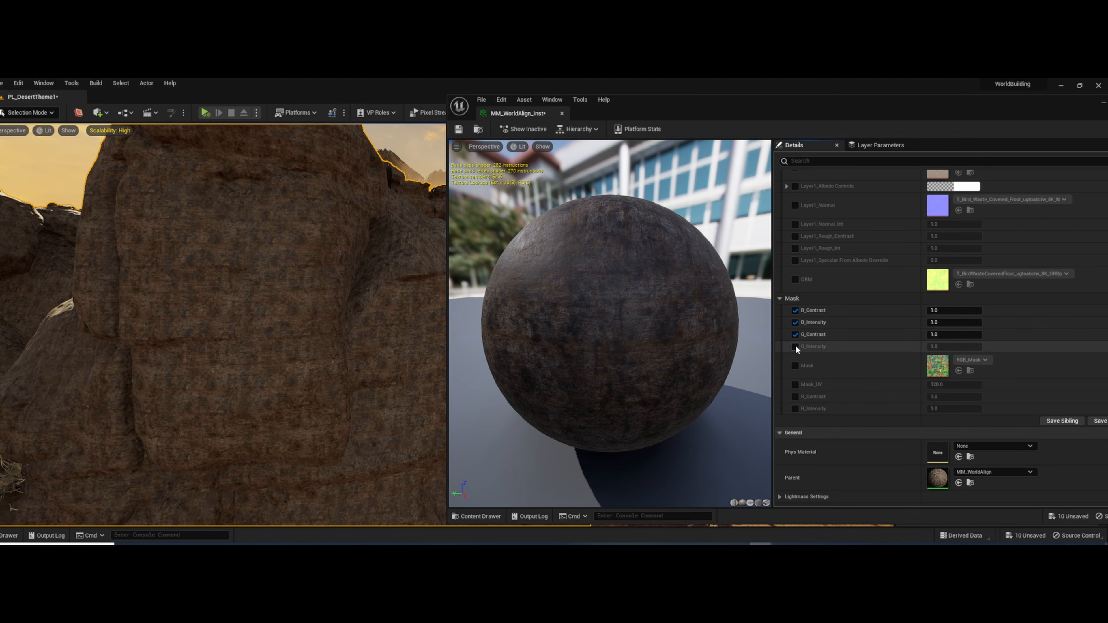
{"action": "left_click", "coordinate": [795, 347]}
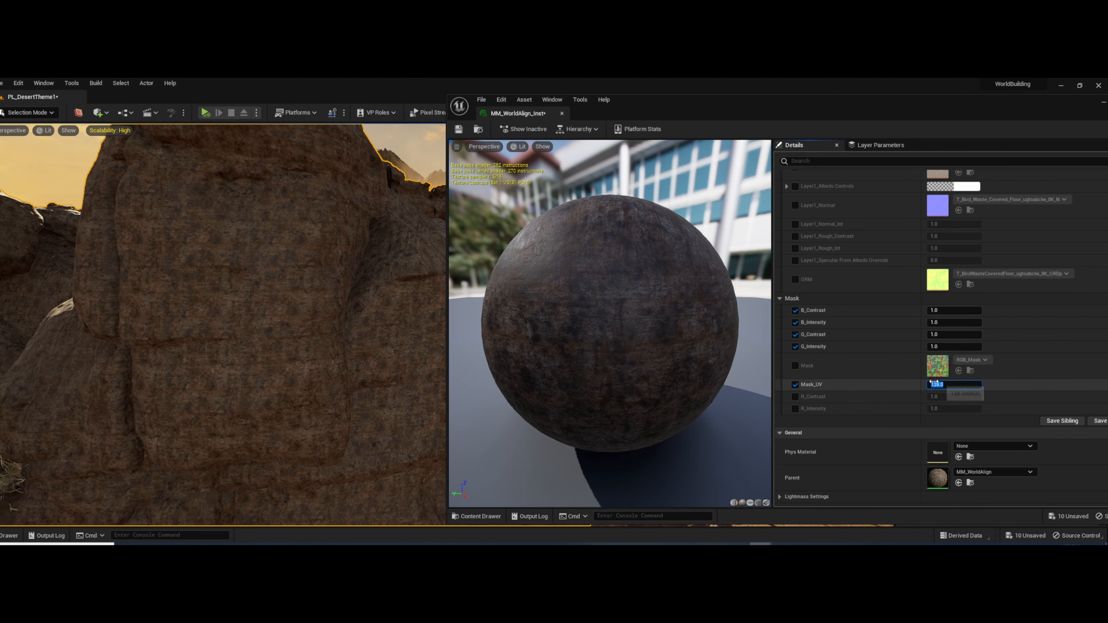
Override Mask_UV in the Mask group, trying 512 and settling on 1024
{"action": "type", "text": "512"}
{"action": "key", "text": "Return"}
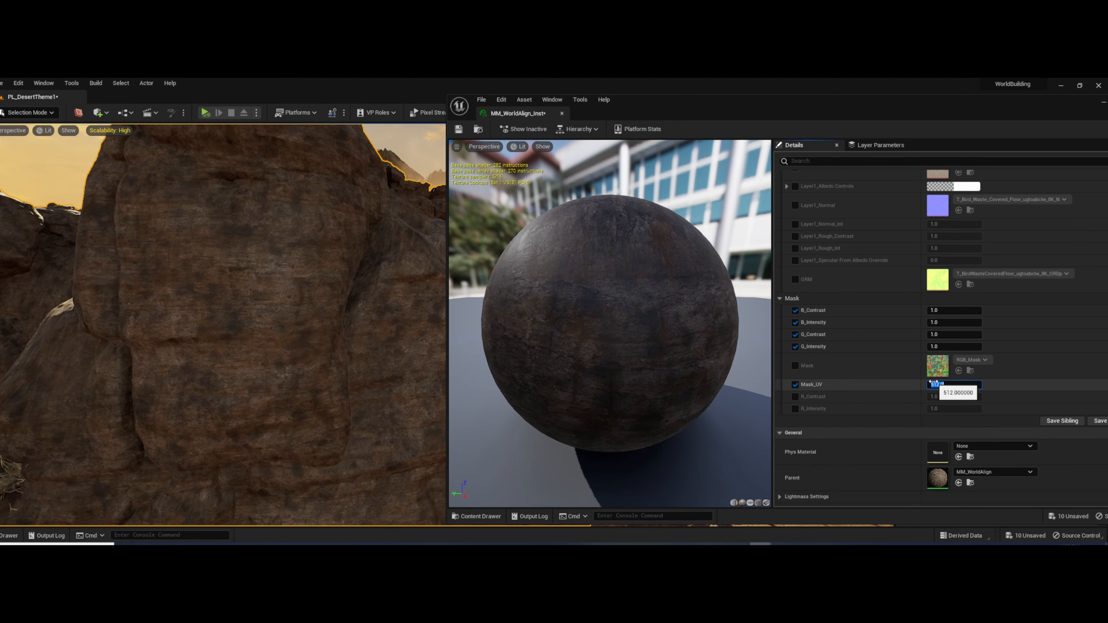
{"action": "key", "text": "Return"}
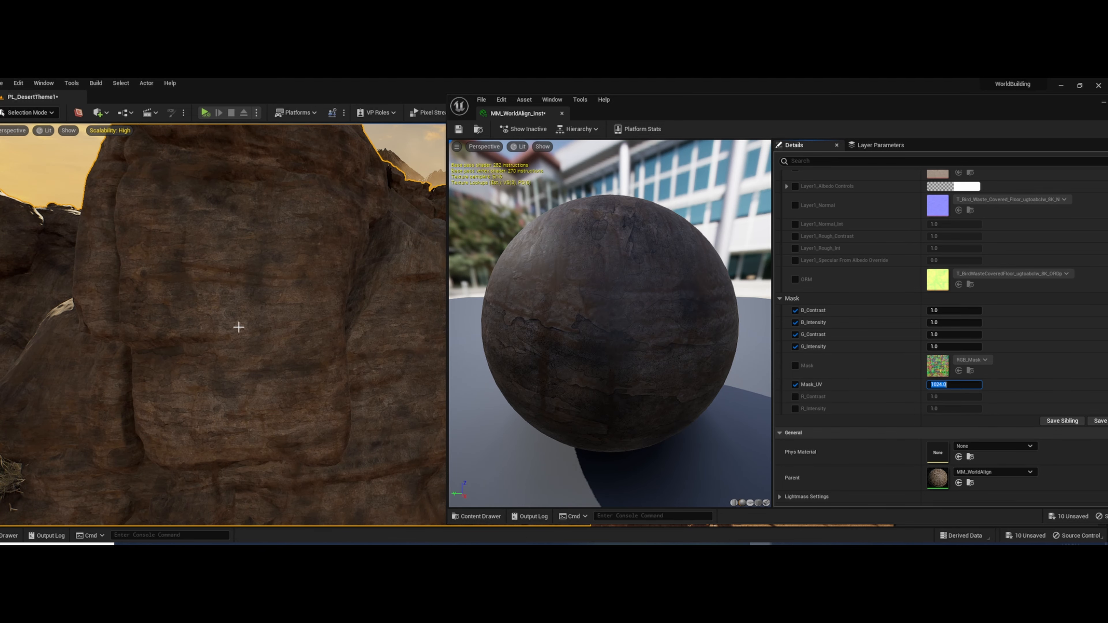
Examine the boulder in the level from its base and up close to judge the mask tiling
{"action": "mouse_move", "coordinate": [238, 328]}
{"action": "right_mouse_down"}
{"action": "mouse_move", "coordinate": [238, 306]}
{"action": "mouse_move", "coordinate": [279, 344]}
{"action": "mouse_move", "coordinate": [249, 367]}
{"action": "mouse_move", "coordinate": [261, 340]}
{"action": "mouse_move", "coordinate": [238, 339]}
{"action": "right_mouse_up"}
{"action": "key", "text": "w"}
{"action": "key", "text": "s"}
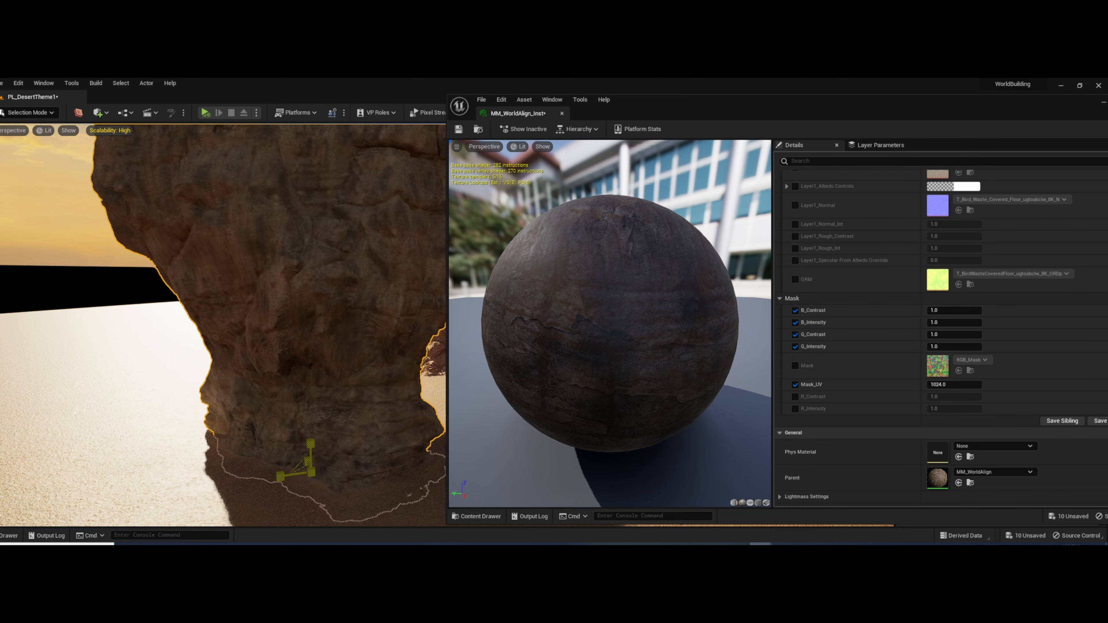
{"action": "mouse_move", "coordinate": [311, 472]}
{"action": "left_mouse_down"}
{"action": "mouse_move", "coordinate": [288, 480]}
{"action": "mouse_move", "coordinate": [308, 467]}
{"action": "left_mouse_up"}
{"action": "mouse_move", "coordinate": [381, 341]}
{"action": "right_mouse_down"}
{"action": "mouse_move", "coordinate": [386, 284]}
{"action": "mouse_move", "coordinate": [386, 305]}
{"action": "mouse_move", "coordinate": [399, 303]}
{"action": "mouse_move", "coordinate": [379, 322]}
{"action": "right_mouse_up"}
{"action": "key", "text": "w"}
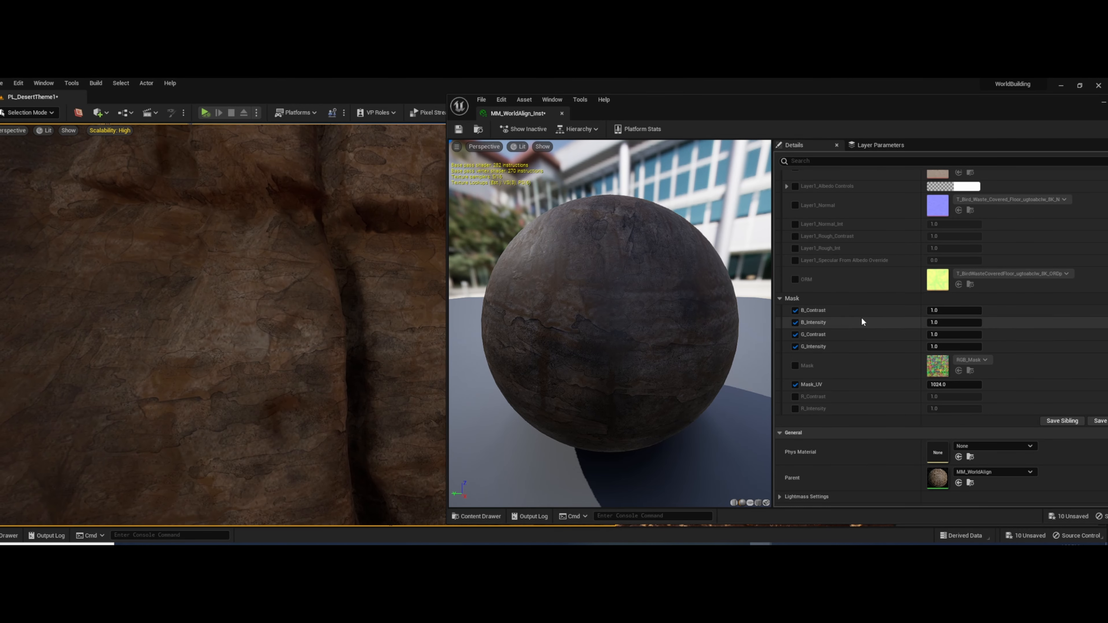
Open the instance's parent material MM_WorldAlign and, from its graph, the Layer1 material function
{"action": "scroll", "coordinate": [862, 321], "scroll_direction": "up", "scroll_amount": 5}
{"action": "scroll", "coordinate": [861, 322], "scroll_direction": "down", "scroll_amount": 8}
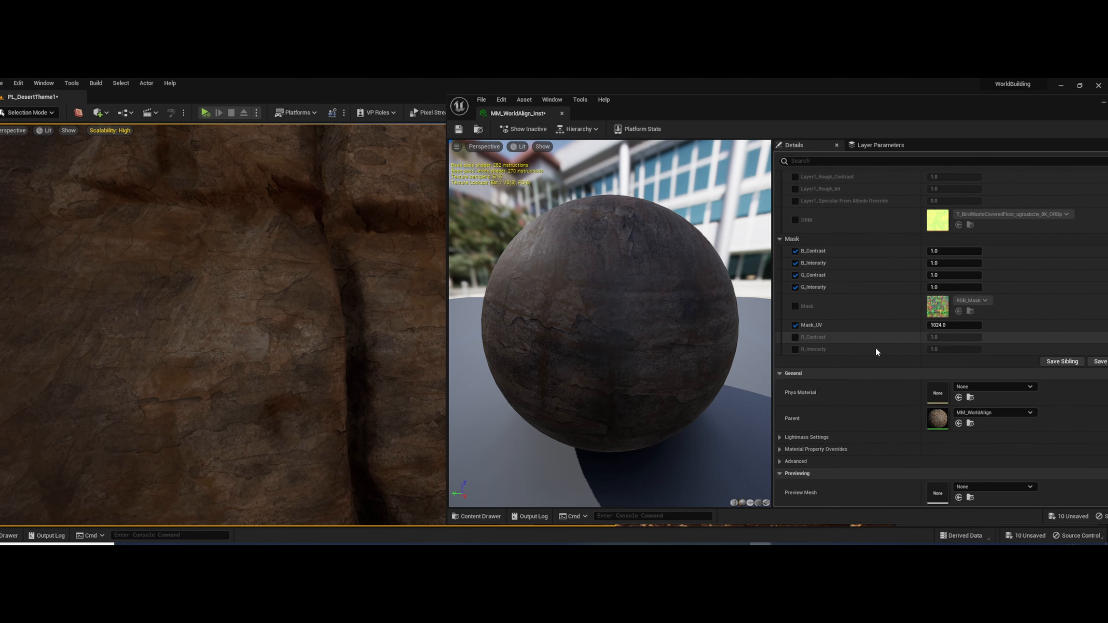
{"action": "double_click", "coordinate": [938, 420]}
{"action": "scroll", "coordinate": [760, 289], "scroll_direction": "down", "scroll_amount": 3}
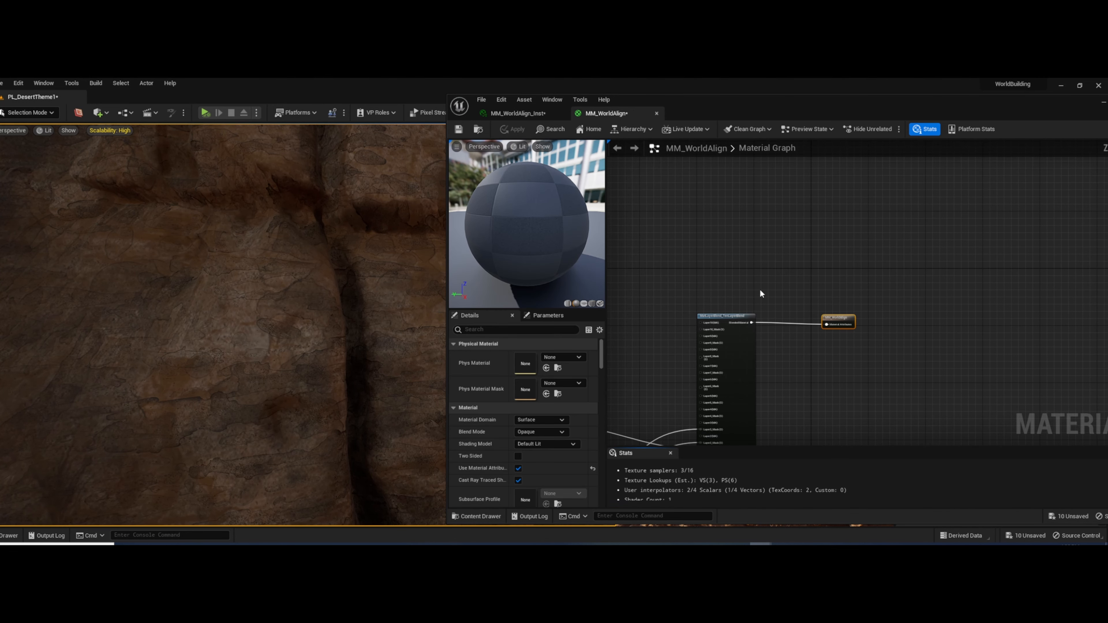
{"action": "double_click", "coordinate": [785, 376]}
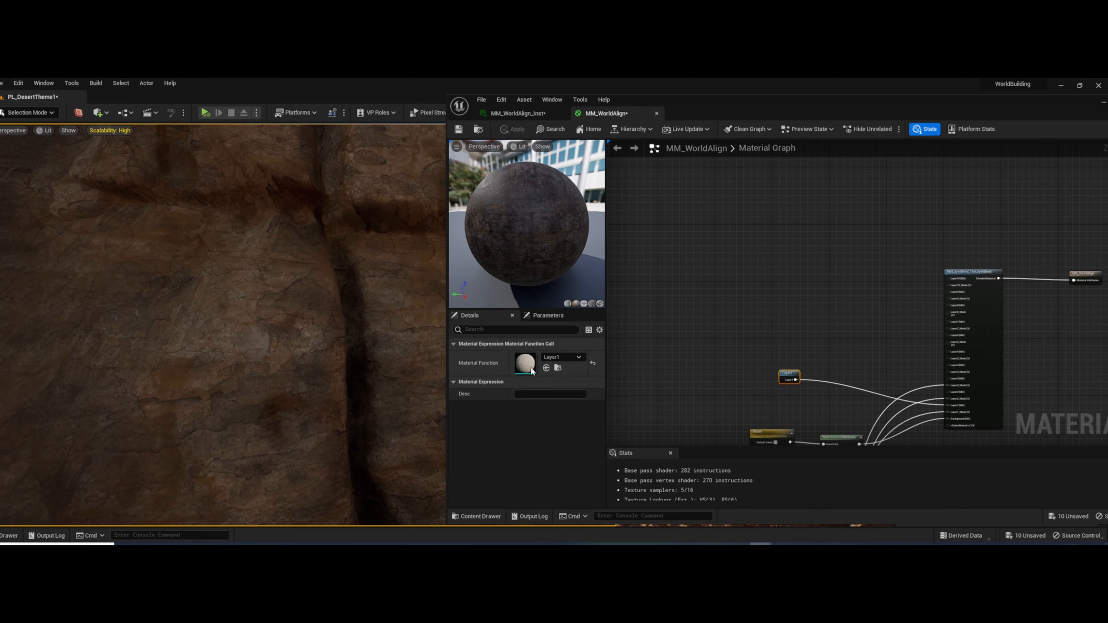
{"action": "right_click_drag", "start_coordinate": [774, 334], "coordinate": [760, 418]}
{"action": "scroll", "coordinate": [776, 327], "scroll_direction": "down", "scroll_amount": 8}
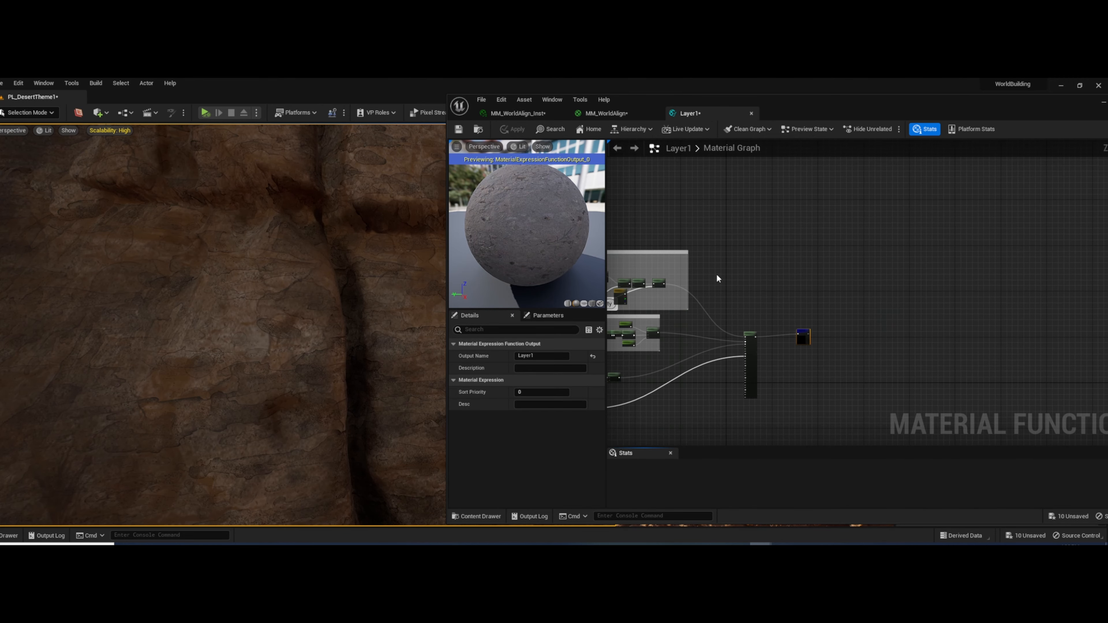
Add a WorldAlignedTexture node in the empty area before the Layer1 texture samples and duplicate it
{"action": "right_click_drag", "start_coordinate": [717, 276], "coordinate": [1018, 294]}
{"action": "right_click_drag", "start_coordinate": [274, 287], "coordinate": [101, 293]}
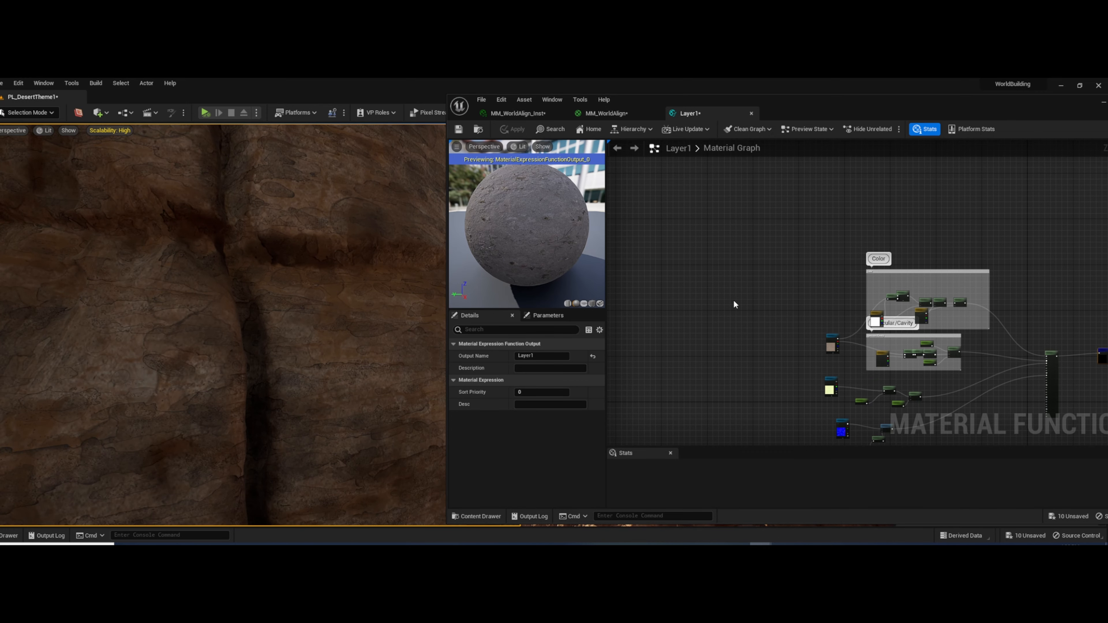
{"action": "right_click_drag", "start_coordinate": [807, 342], "coordinate": [784, 247]}
{"action": "scroll", "coordinate": [784, 247], "scroll_direction": "up", "scroll_amount": 4}
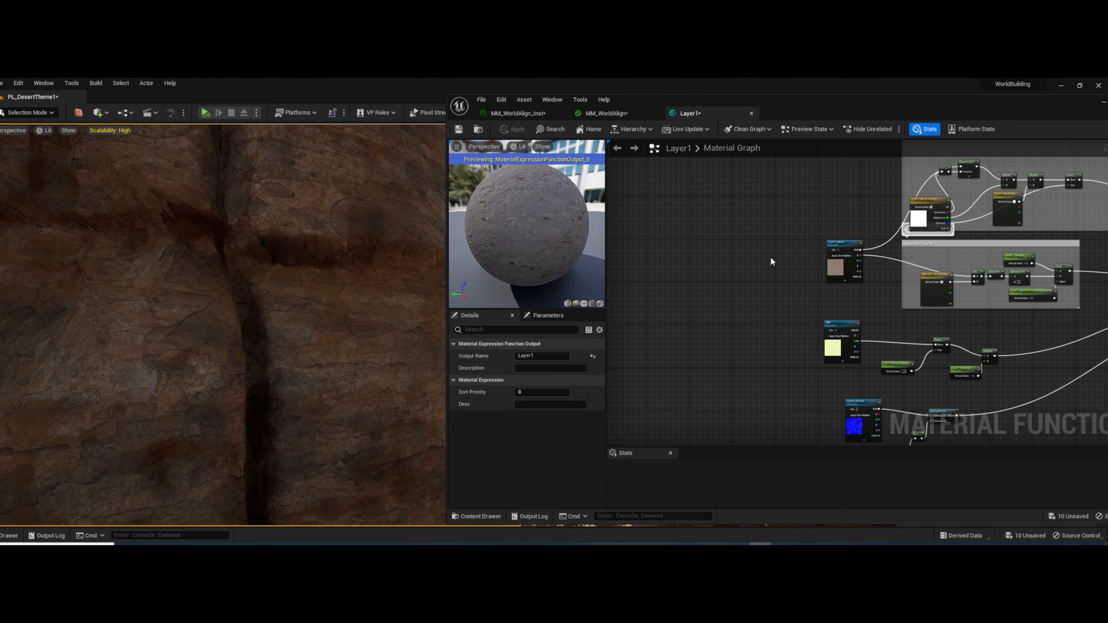
{"action": "right_click", "coordinate": [663, 218]}
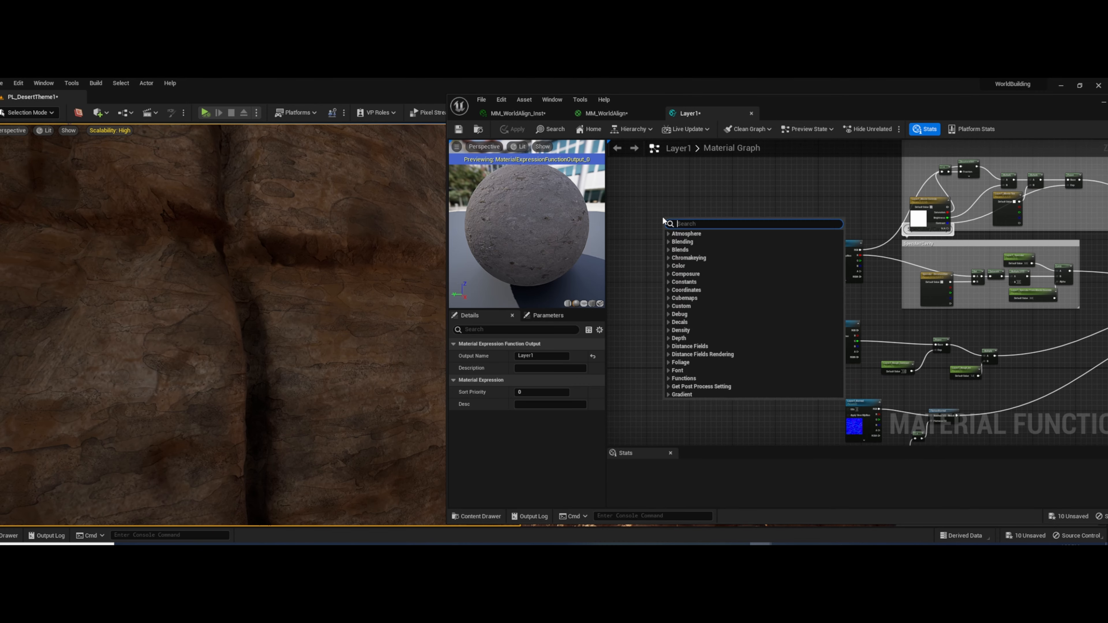
{"action": "type", "text": "worldal"}
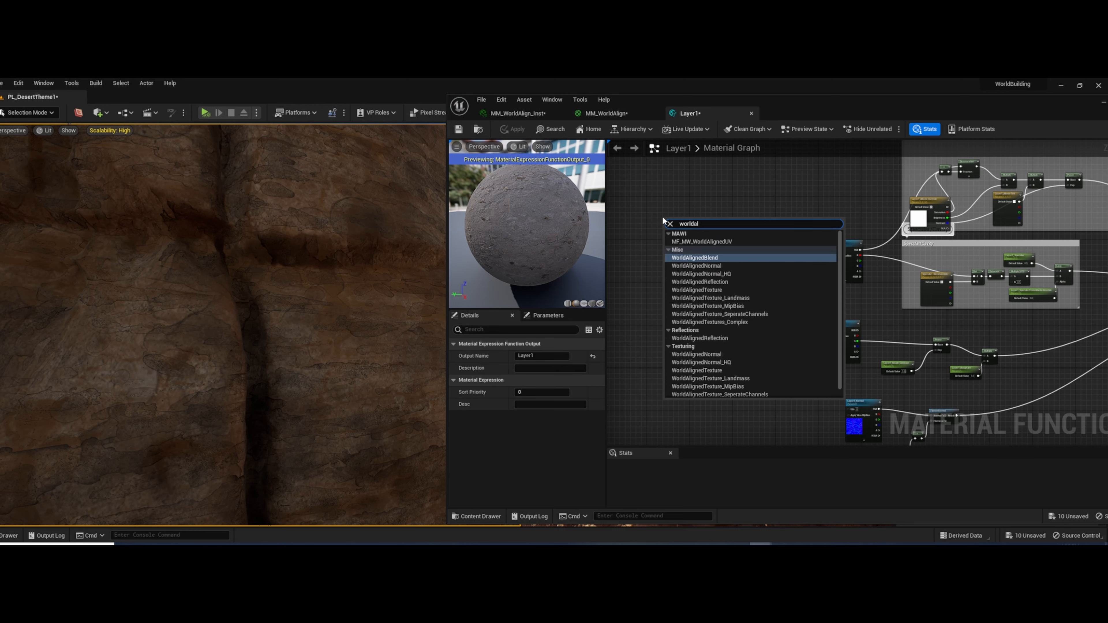
{"action": "left_click", "coordinate": [737, 290]}
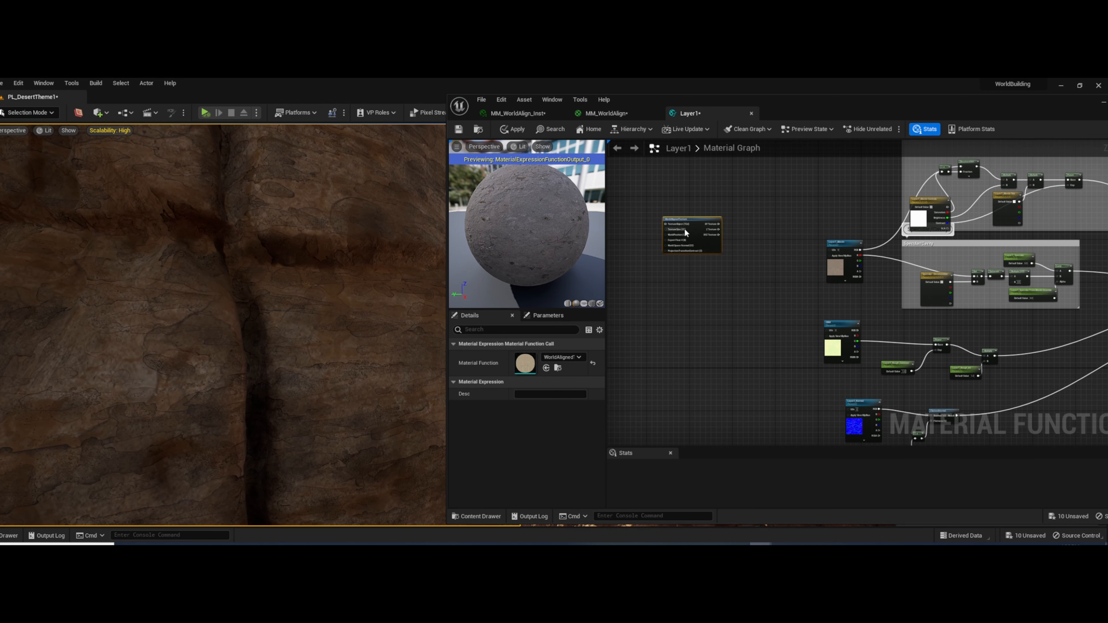
{"action": "left_click_drag", "start_coordinate": [688, 219], "coordinate": [697, 232]}
{"action": "key", "text": "ctrl+d"}
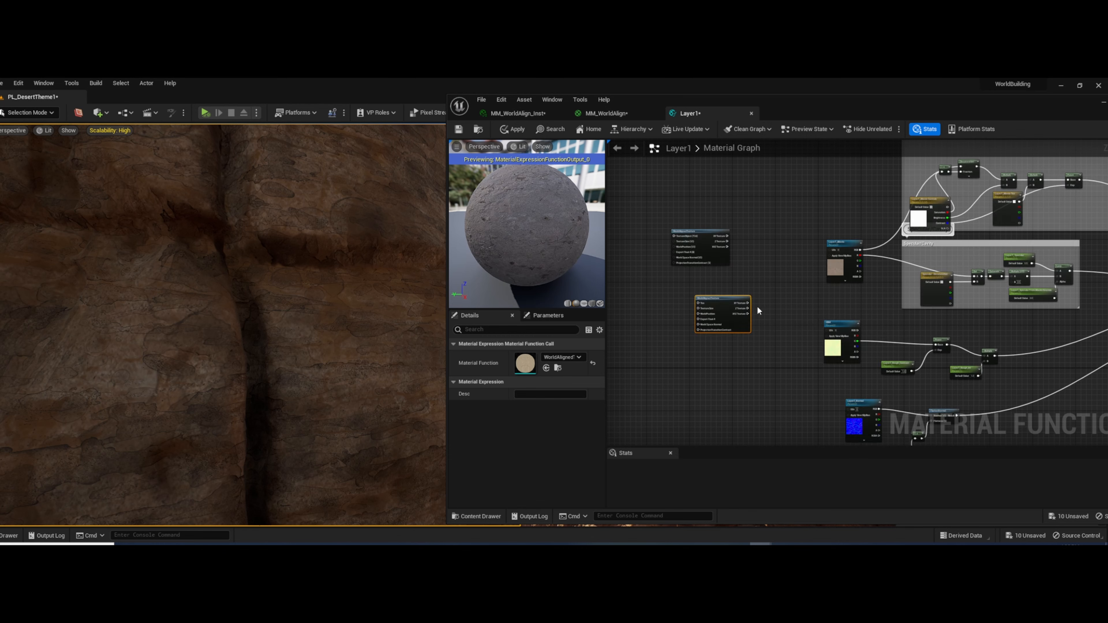
{"action": "scroll", "coordinate": [758, 308], "scroll_direction": "up", "scroll_amount": 1}
{"action": "right_click_drag", "start_coordinate": [817, 281], "coordinate": [765, 344]}
{"action": "right_click", "coordinate": [729, 303]}
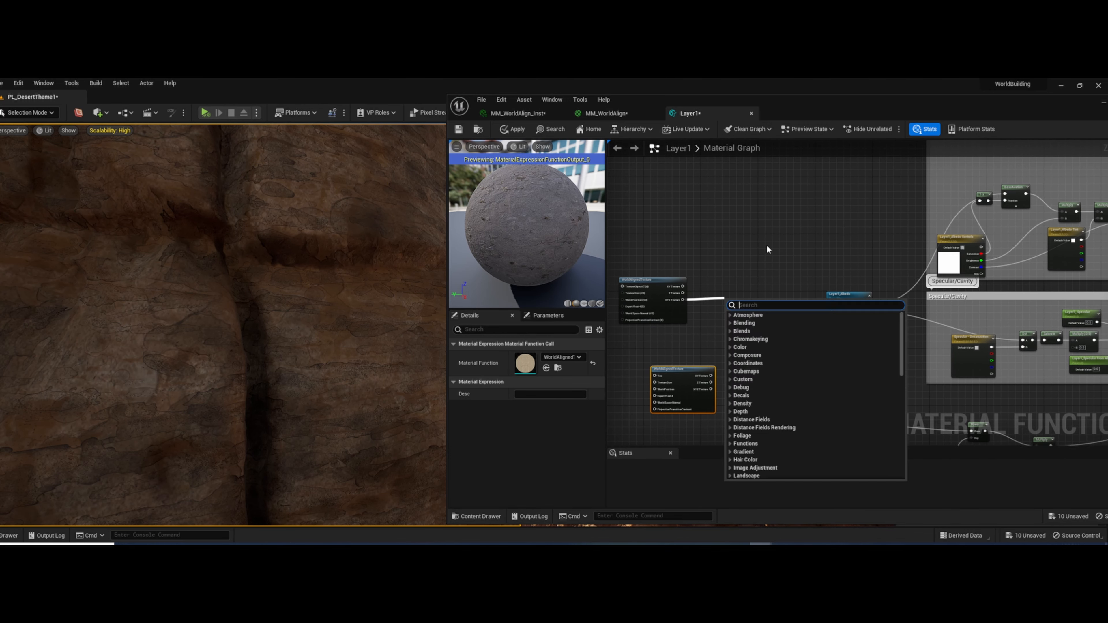
{"action": "left_click", "coordinate": [831, 304]}
Add a WorldAlignedNormal node and place it in front of the Layer1_Normal texture sample
{"action": "right_click_drag", "start_coordinate": [751, 311], "coordinate": [761, 179]}
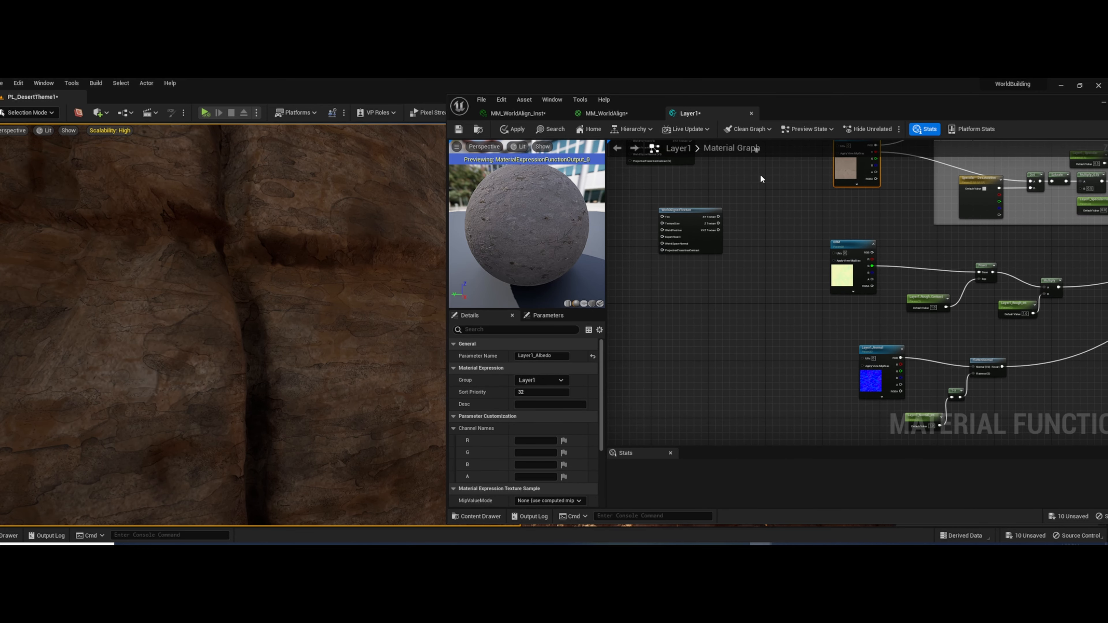
{"action": "right_click_drag", "start_coordinate": [772, 256], "coordinate": [773, 279]}
{"action": "right_click", "coordinate": [721, 336]}
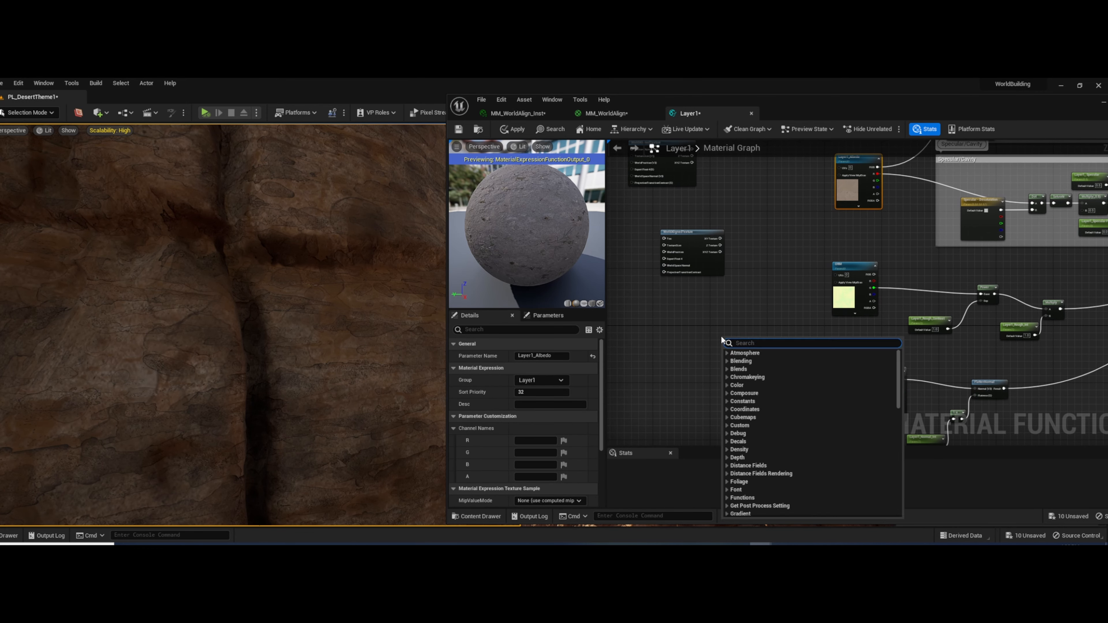
{"action": "type", "text": "worldal"}
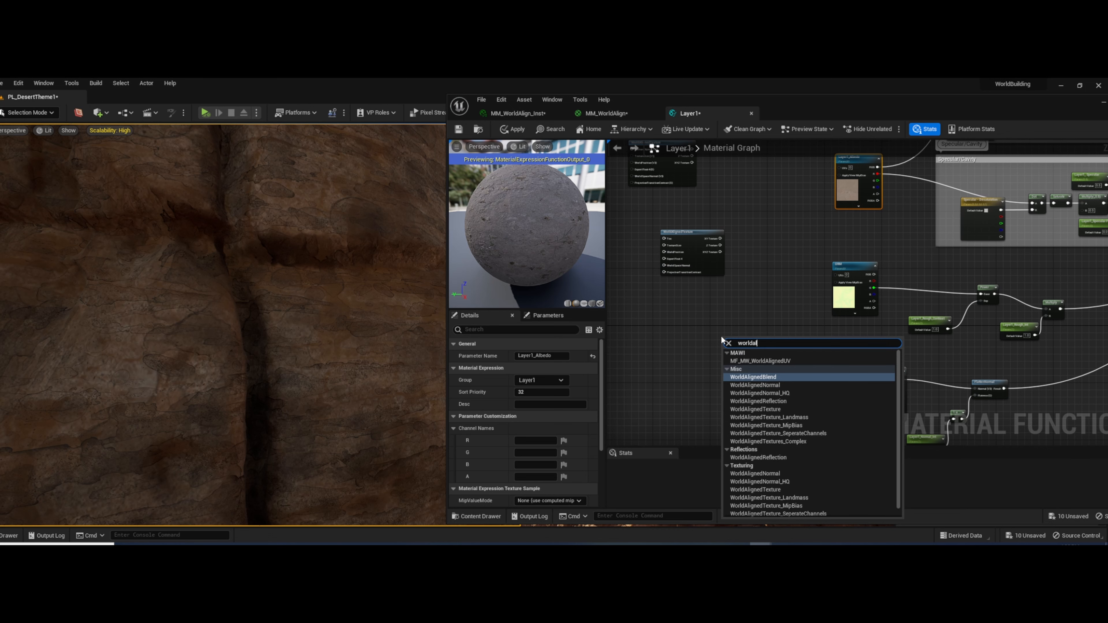
{"action": "left_click", "coordinate": [764, 386]}
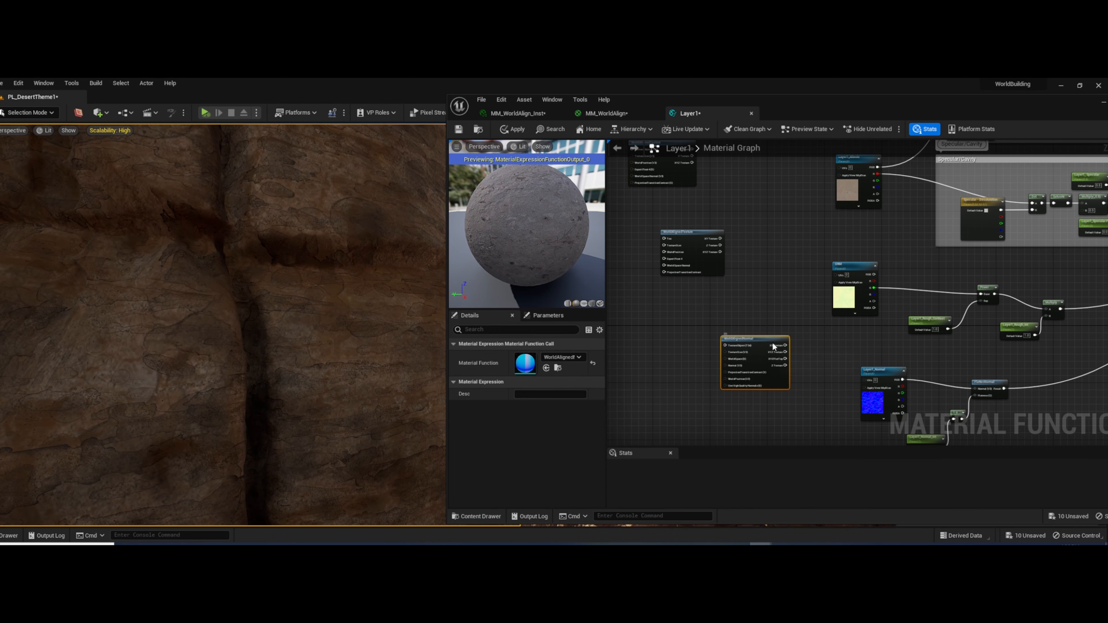
{"action": "left_click_drag", "start_coordinate": [766, 339], "coordinate": [781, 368]}
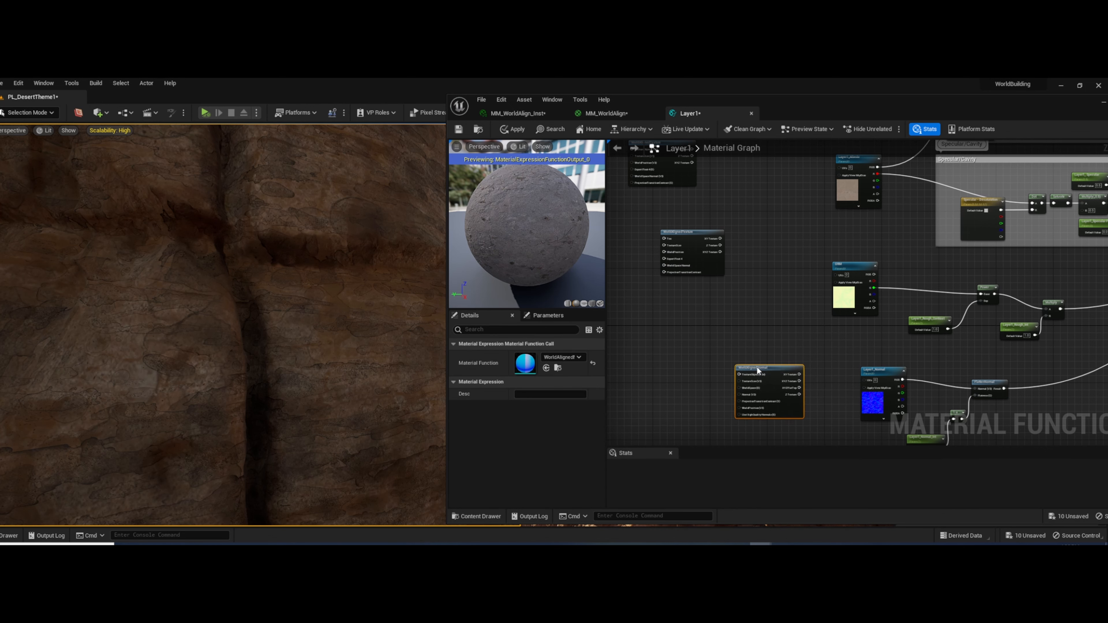
{"action": "scroll", "coordinate": [758, 371], "scroll_direction": "up", "scroll_amount": 2}
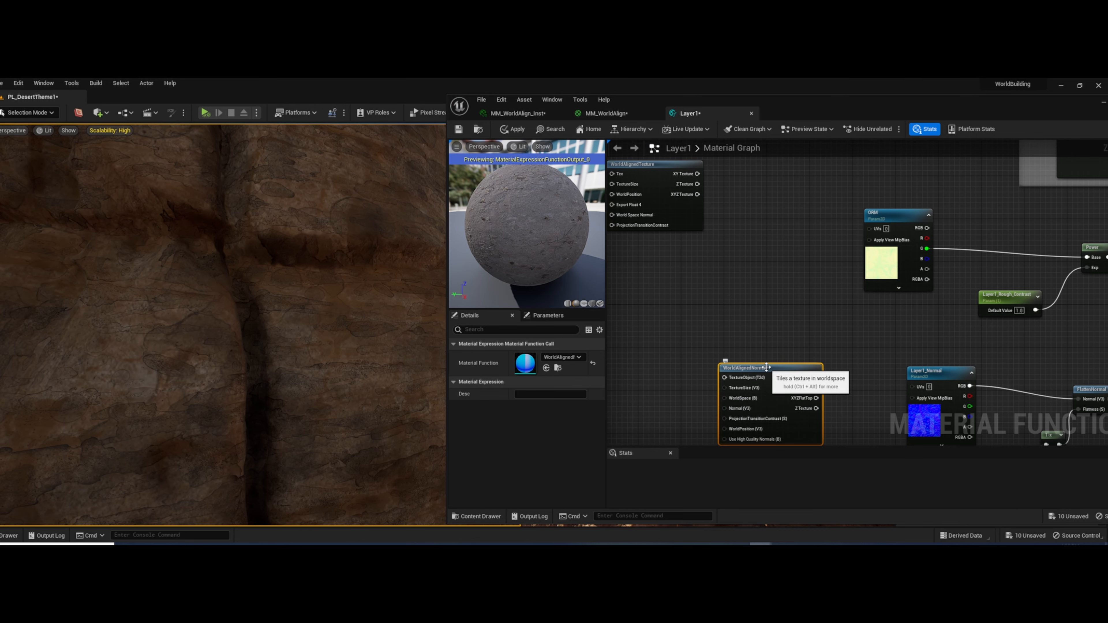
{"action": "scroll", "coordinate": [767, 368], "scroll_direction": "down", "scroll_amount": 1}
Add a TextureSample node in front of the WorldAlignedNormal node, with Layer1_Normal selected
{"action": "left_click", "coordinate": [663, 195]}
{"action": "scroll", "coordinate": [794, 354], "scroll_direction": "down", "scroll_amount": 3}
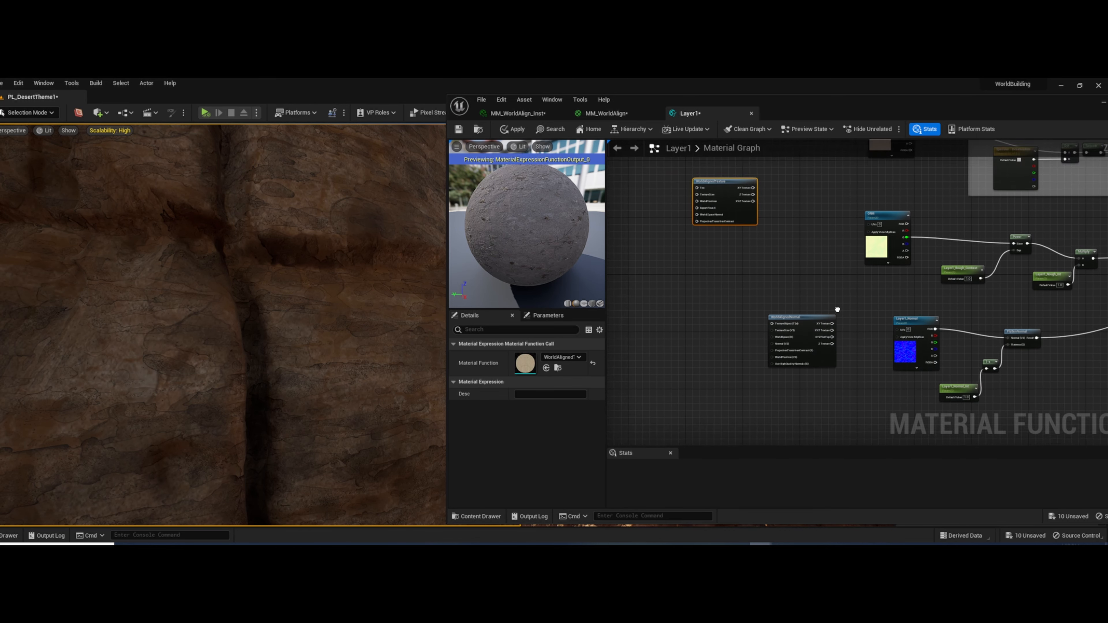
{"action": "right_click_drag", "start_coordinate": [838, 310], "coordinate": [846, 294]}
{"action": "left_click", "coordinate": [911, 313]}
{"action": "right_click", "coordinate": [688, 290]}
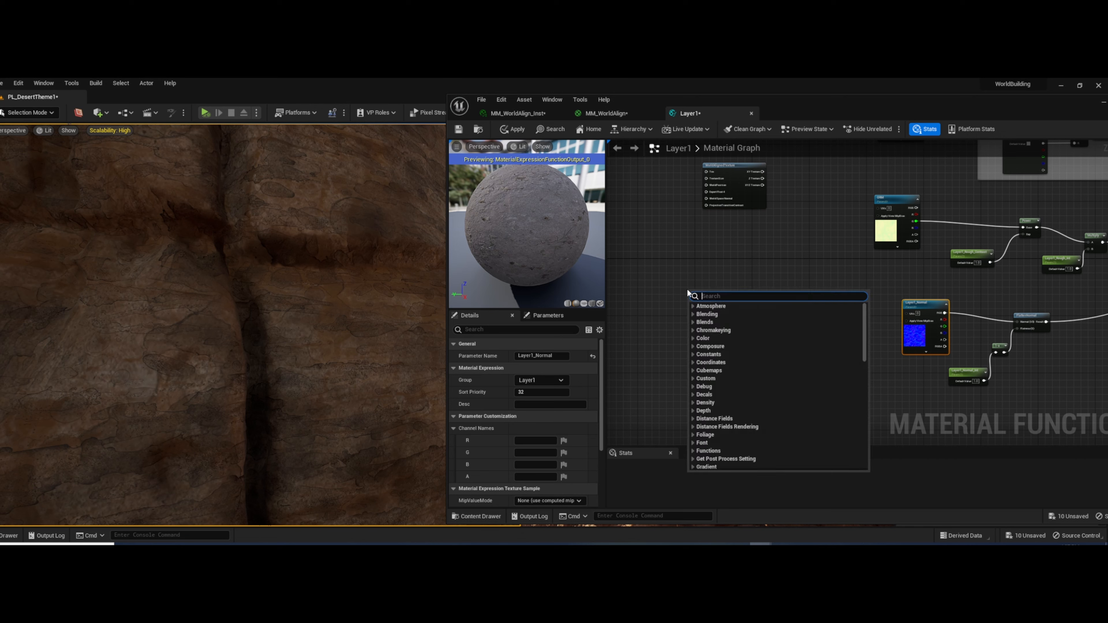
{"action": "type", "text": "textures"}
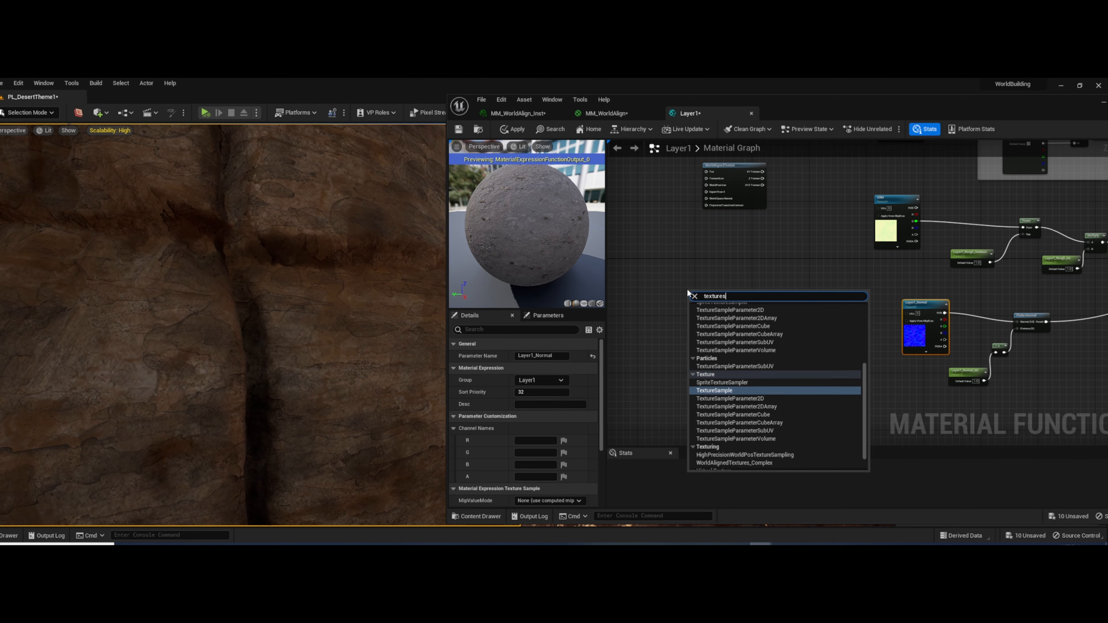
{"action": "key", "text": "Return"}
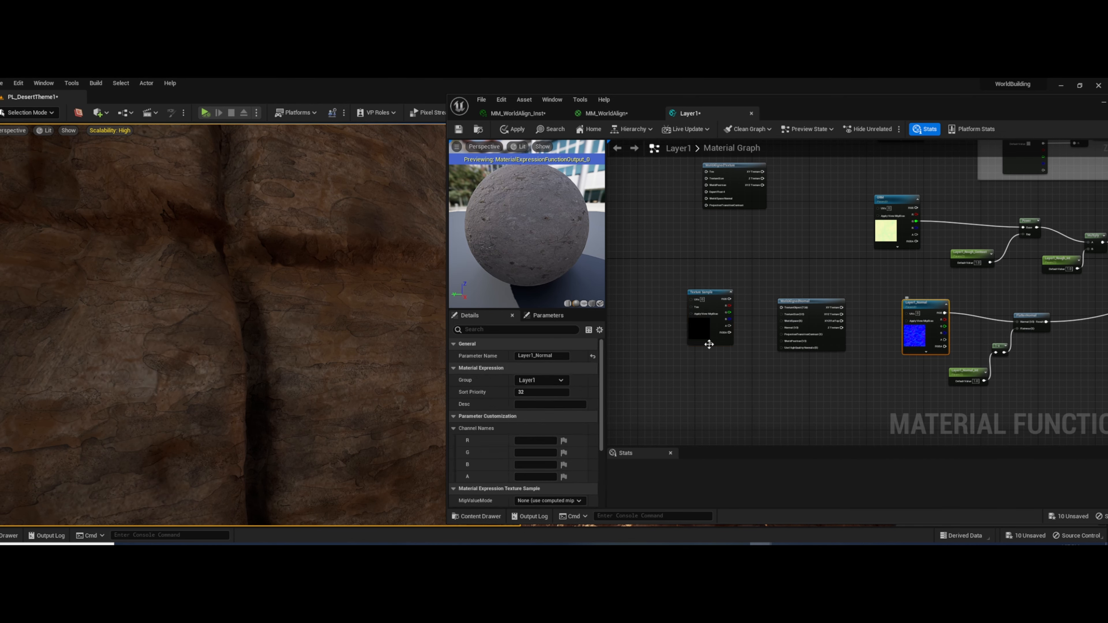
Copy the texture reference from Layer1_Normal and convert the new texture sample to a Texture Object
{"action": "scroll", "coordinate": [494, 390], "scroll_direction": "down", "scroll_amount": 3}
{"action": "left_click", "coordinate": [560, 475]}
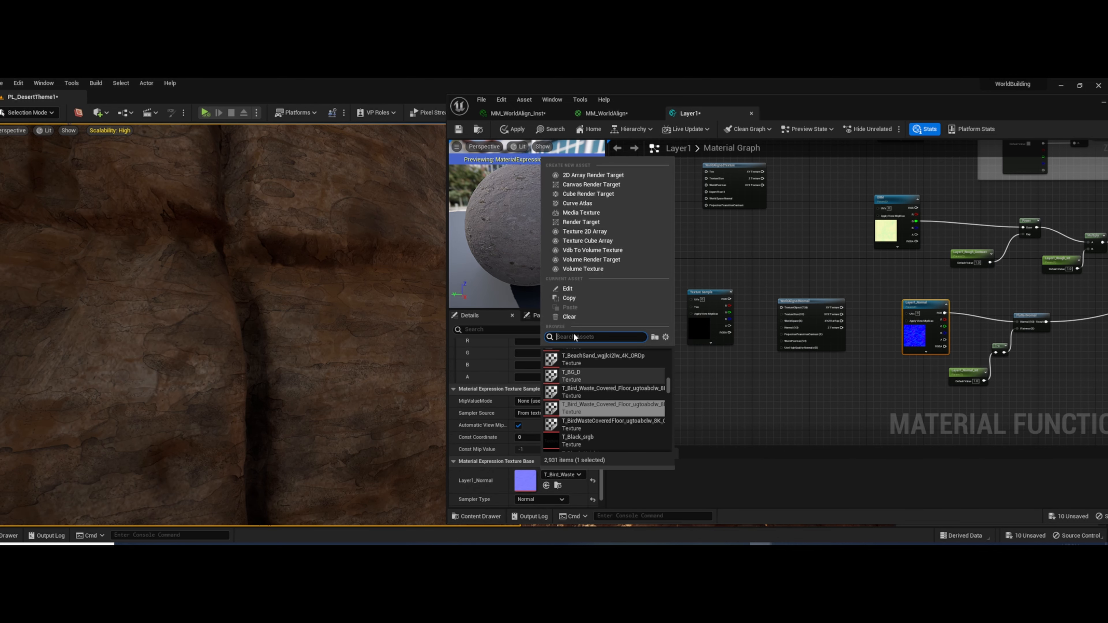
{"action": "left_click", "coordinate": [575, 299]}
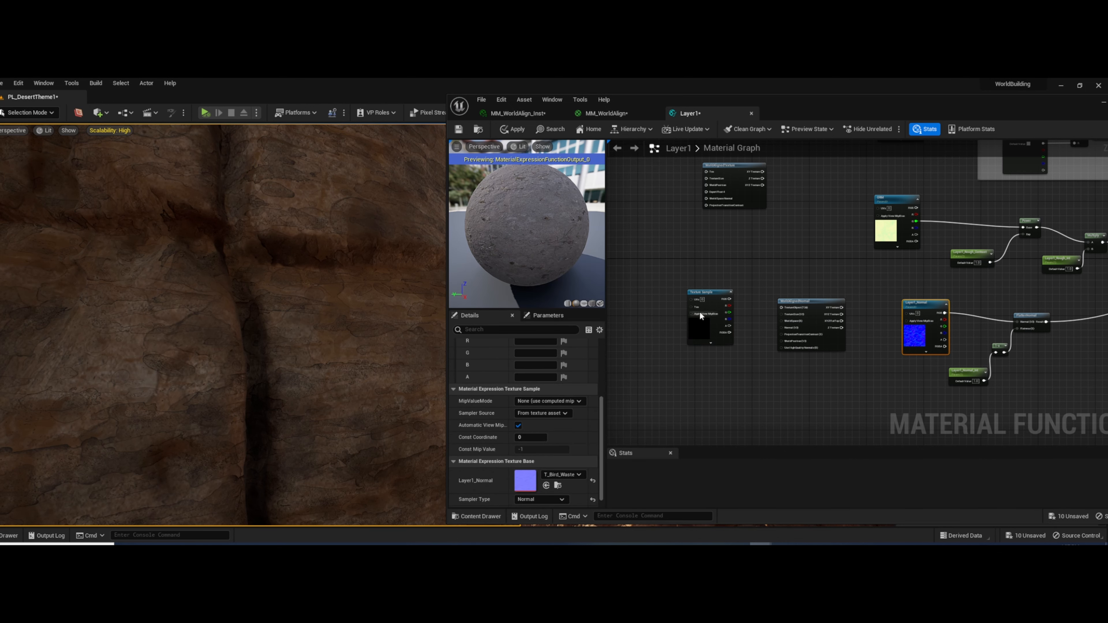
{"action": "right_click", "coordinate": [709, 292]}
{"action": "left_click", "coordinate": [739, 320]}
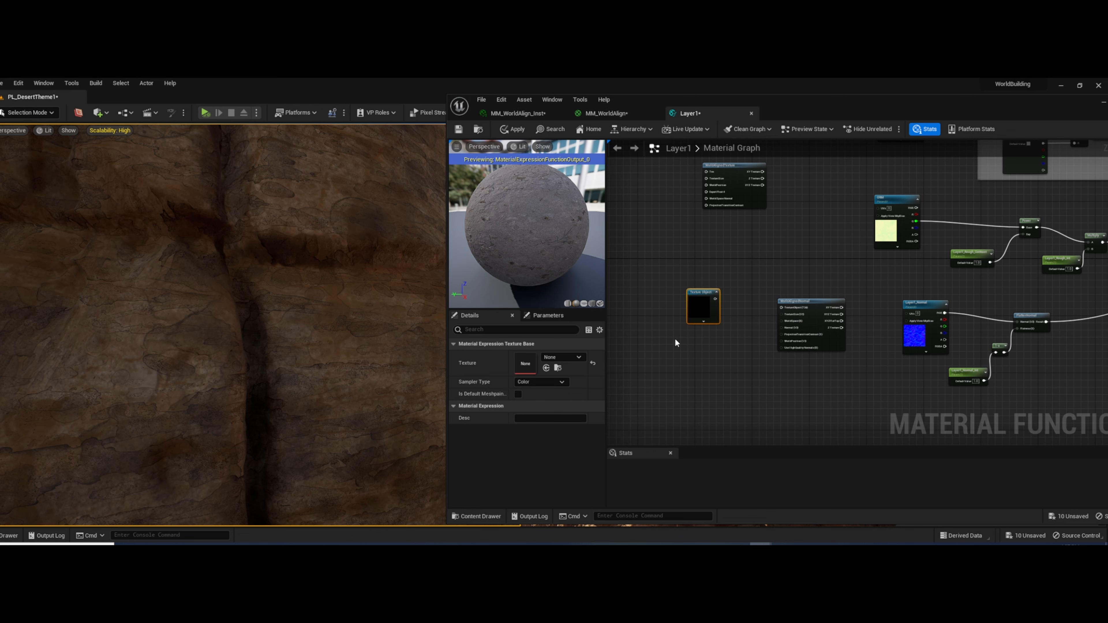
Try the copied normal texture on the Texture Object with the node previewed, and undo the texture assignment
{"action": "left_click", "coordinate": [563, 357]}
{"action": "left_click", "coordinate": [616, 380]}
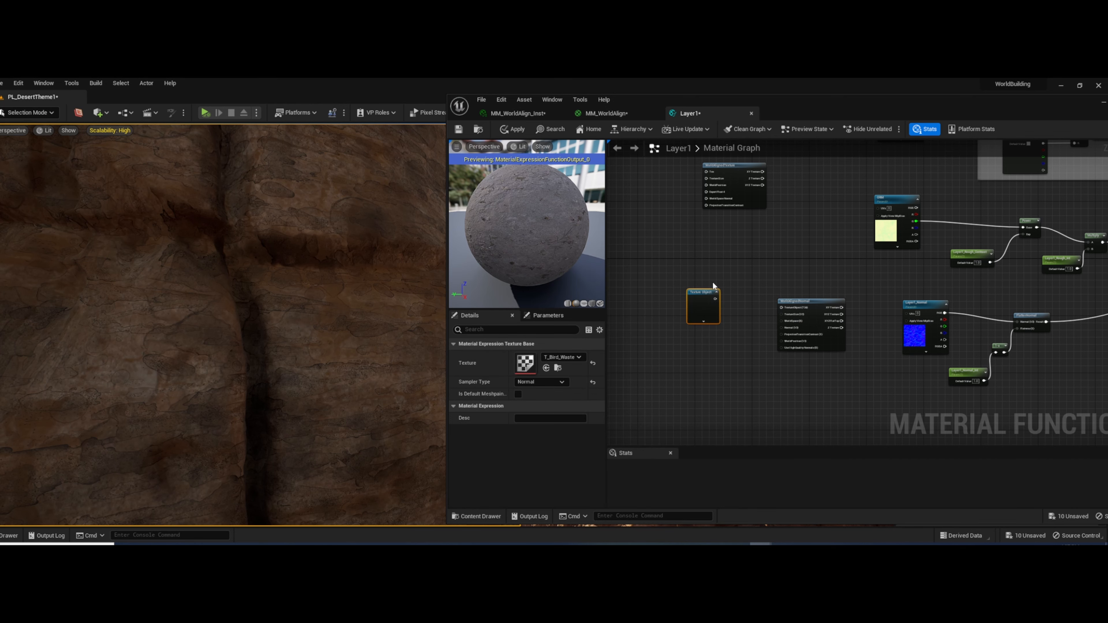
{"action": "right_click", "coordinate": [703, 295]}
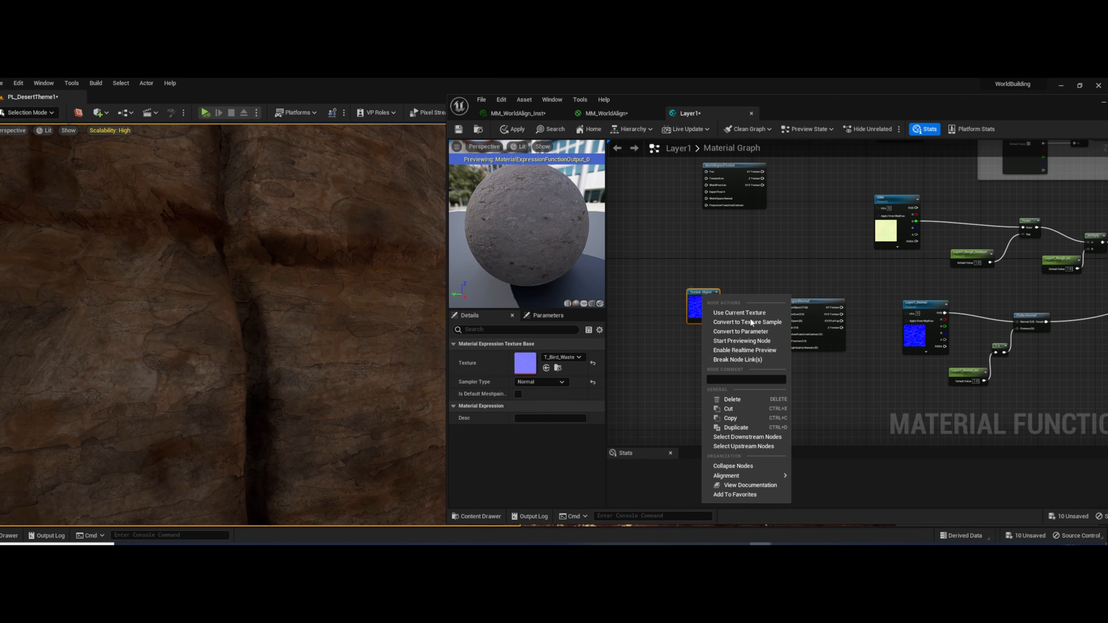
{"action": "left_click", "coordinate": [764, 344]}
{"action": "key", "text": "ctrl+z"}
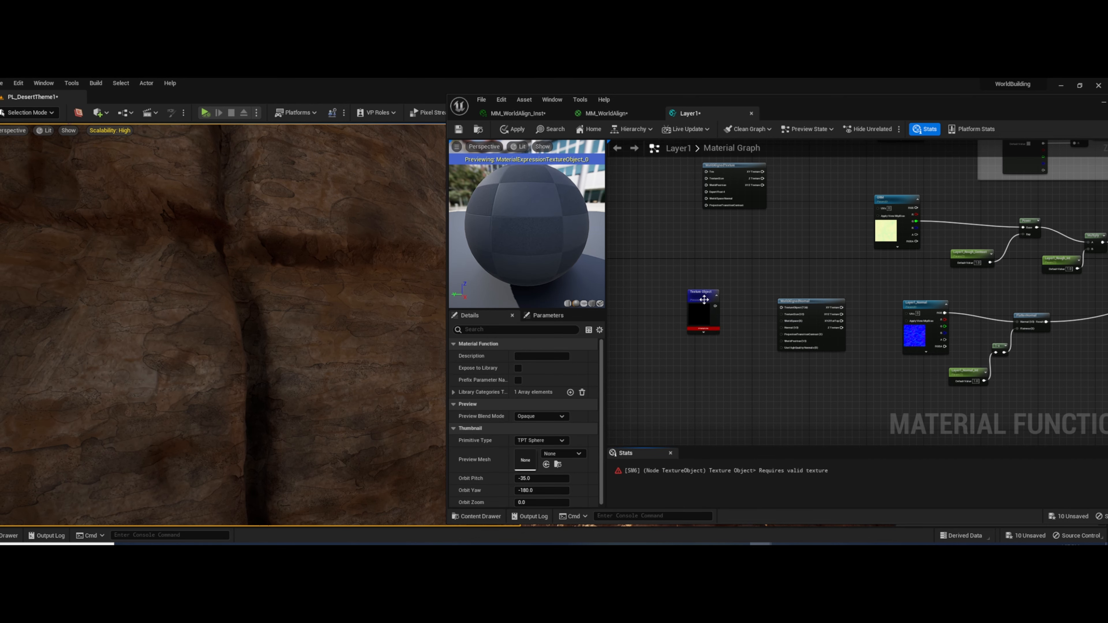
Stop previewing the Texture Object node and paste the copied normal texture into it
{"action": "right_click", "coordinate": [703, 300]}
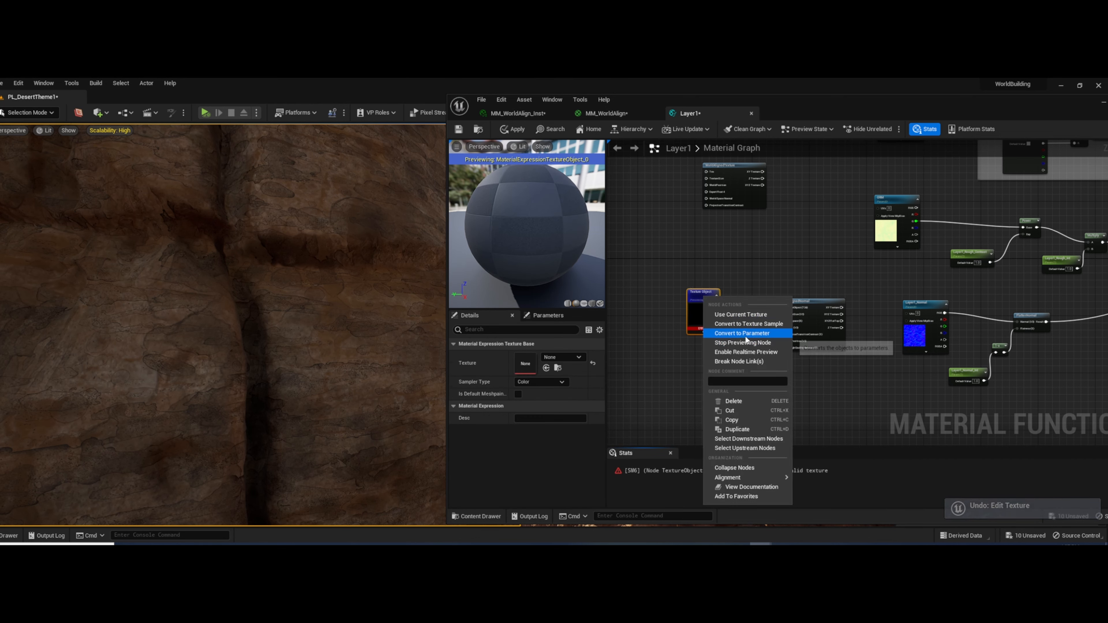
{"action": "left_click", "coordinate": [744, 342]}
{"action": "left_click", "coordinate": [561, 357]}
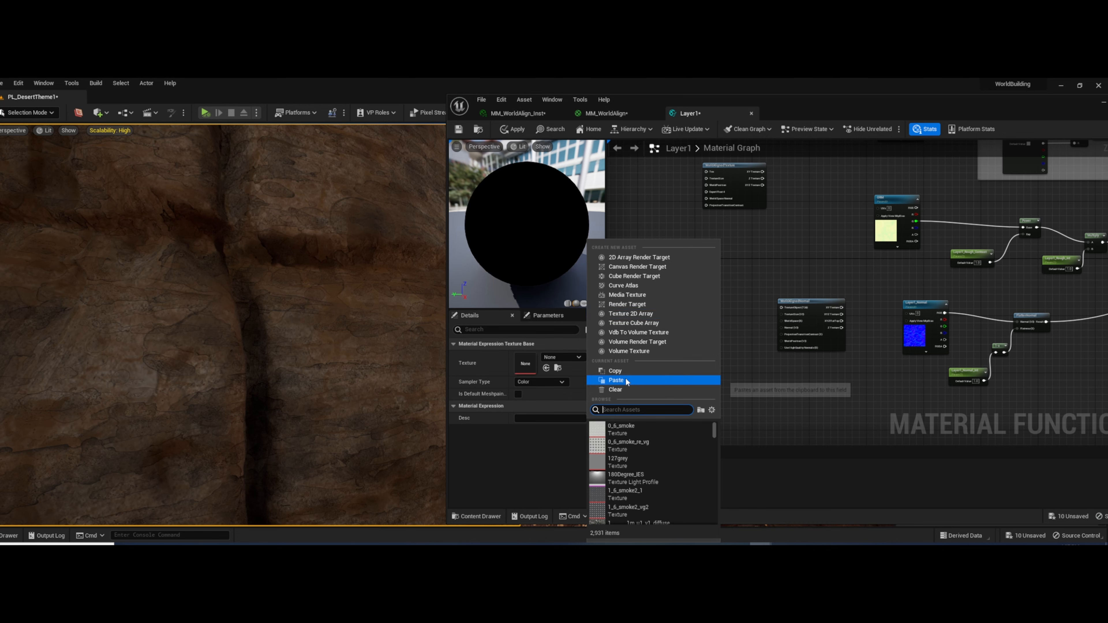
{"action": "left_click", "coordinate": [616, 380]}
Convert the Texture Object to a Layer1_Normal parameter with the copied normal texture and connect it to WorldAlignedNormal's TextureObject input
{"action": "right_click", "coordinate": [698, 295]}
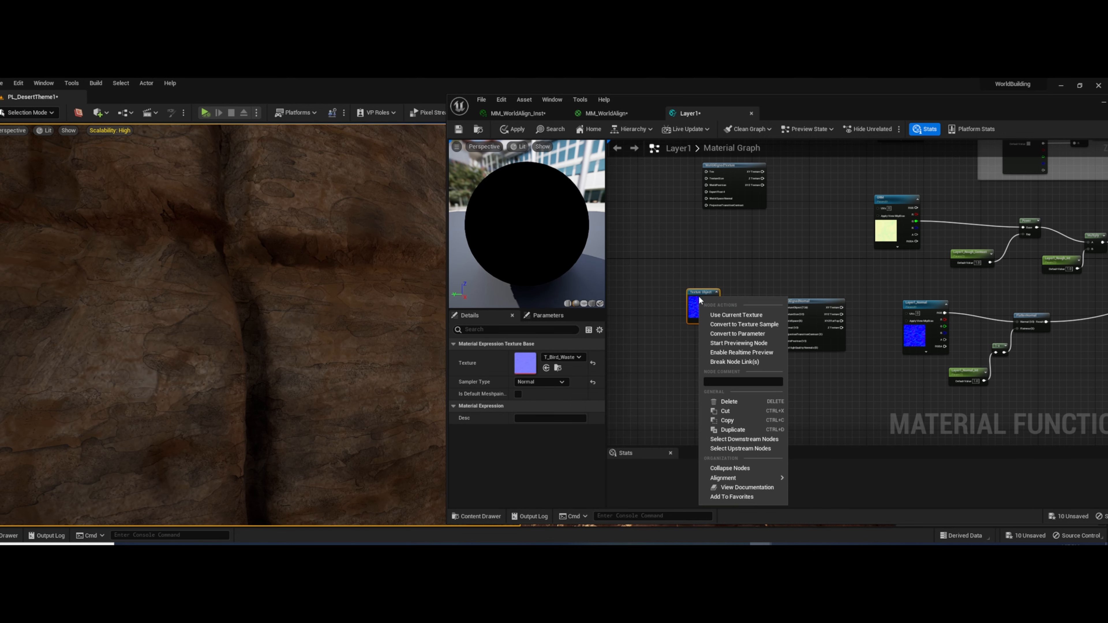
{"action": "left_click", "coordinate": [753, 334]}
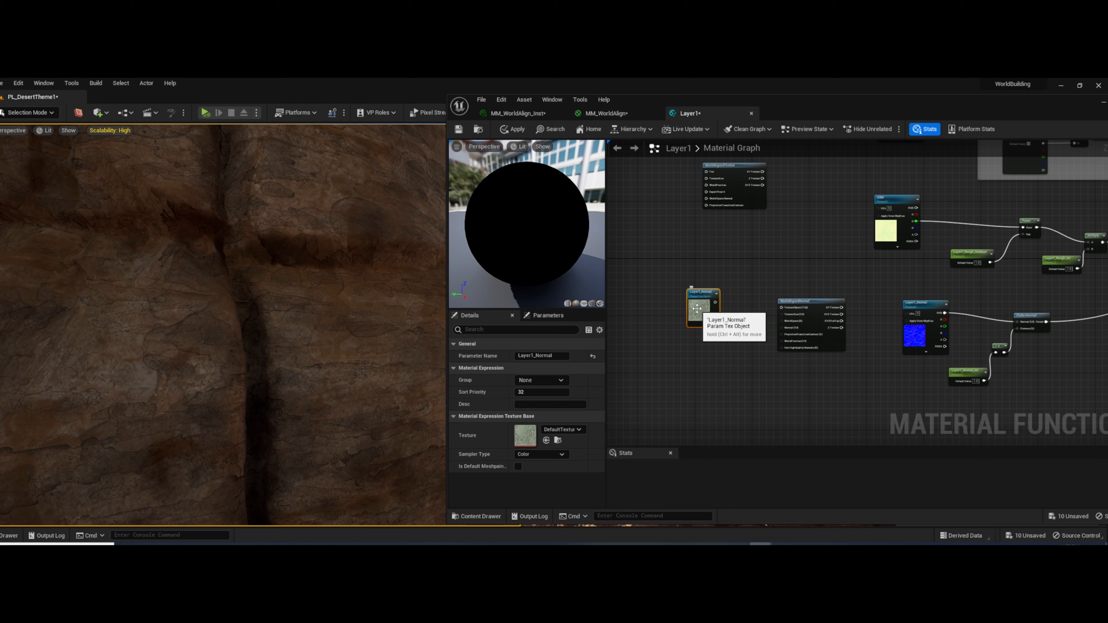
{"action": "left_click", "coordinate": [567, 430]}
{"action": "left_click", "coordinate": [577, 261]}
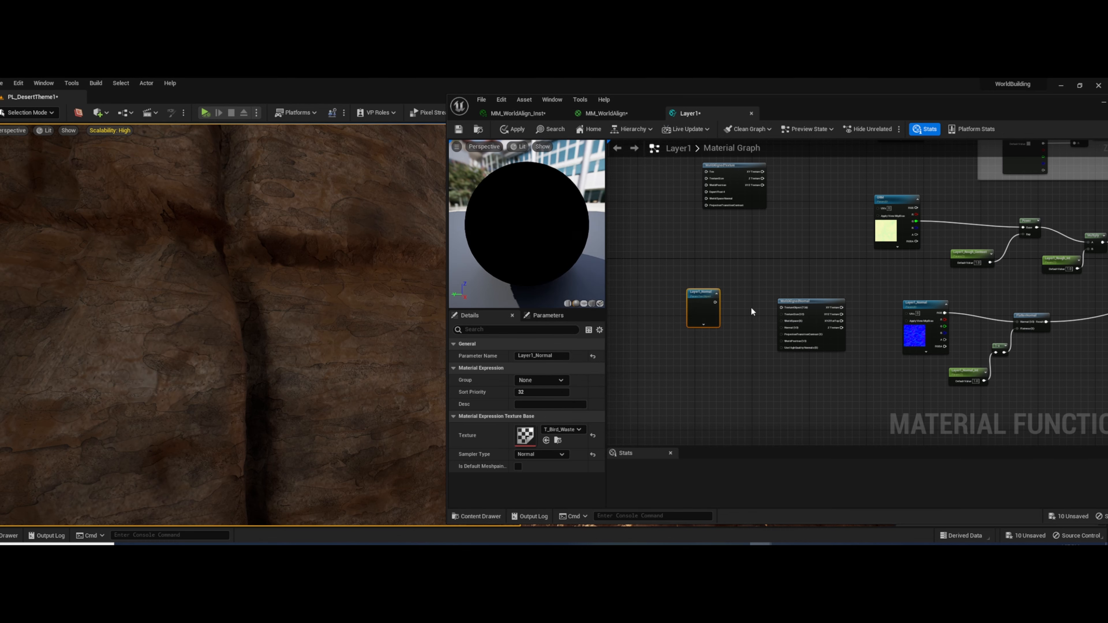
{"action": "left_click_drag", "start_coordinate": [715, 302], "coordinate": [767, 321]}
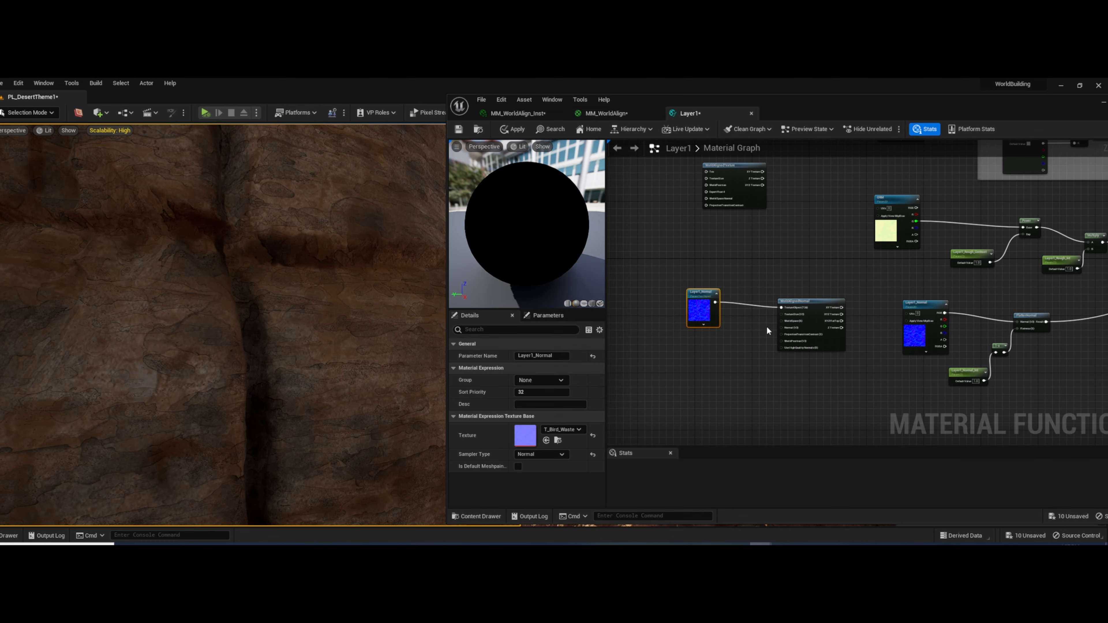
Try routing the WorldAlignedNormal output into FlattenNormal and into the UVs of the Layer1_Normal texture sample
{"action": "scroll", "coordinate": [767, 331], "scroll_direction": "up", "scroll_amount": 2}
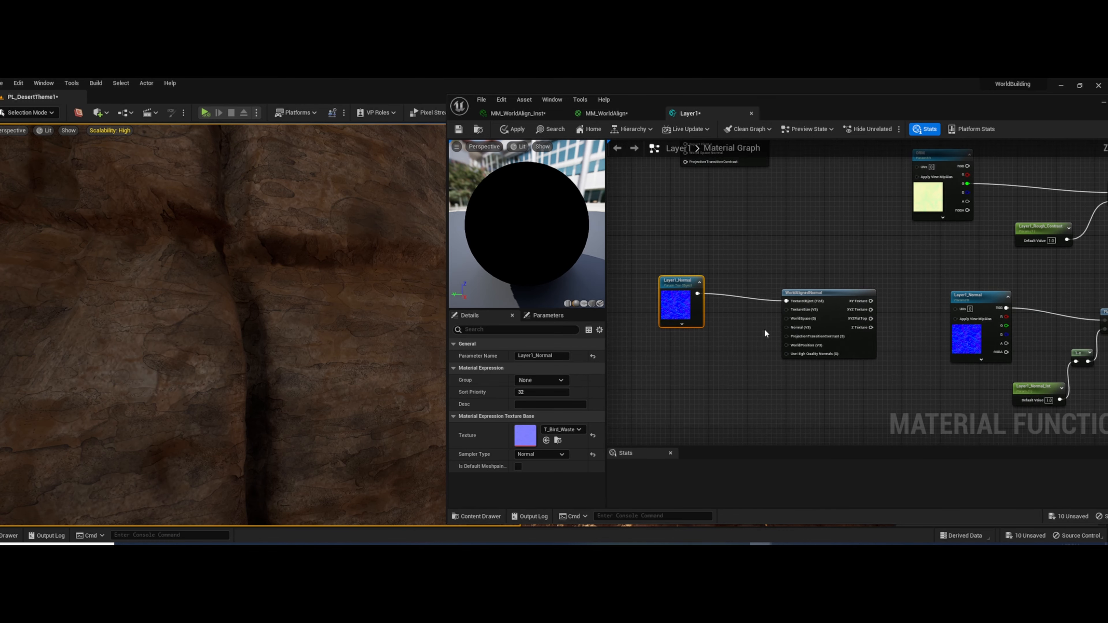
{"action": "scroll", "coordinate": [764, 333], "scroll_direction": "down", "scroll_amount": 3}
{"action": "left_click_drag", "start_coordinate": [772, 342], "coordinate": [946, 343]}
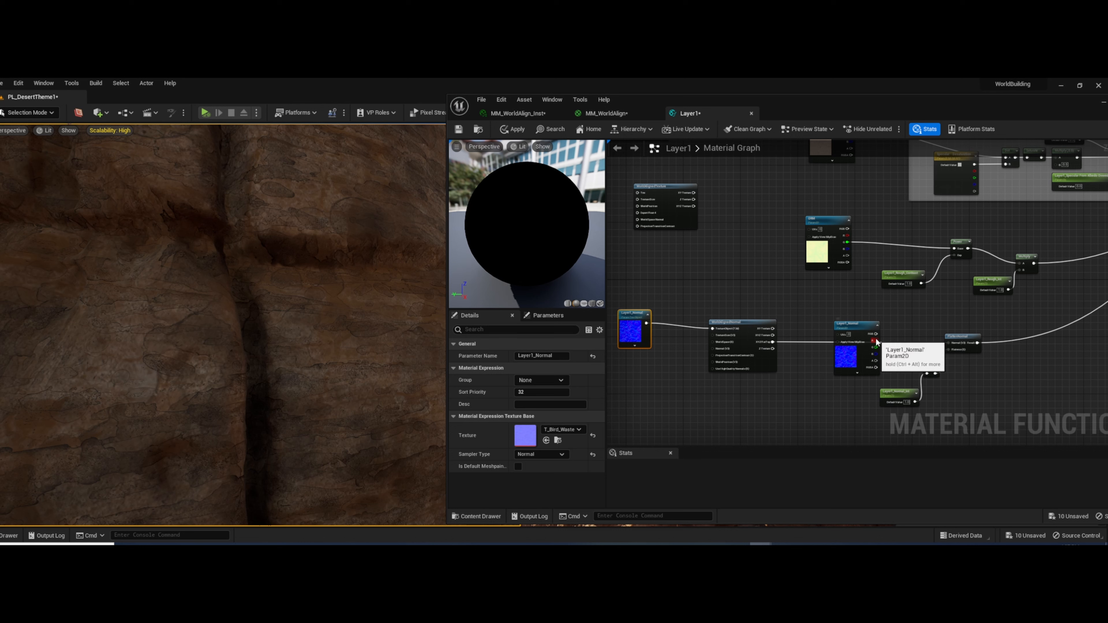
{"action": "left_click_drag", "start_coordinate": [875, 334], "coordinate": [948, 343]}
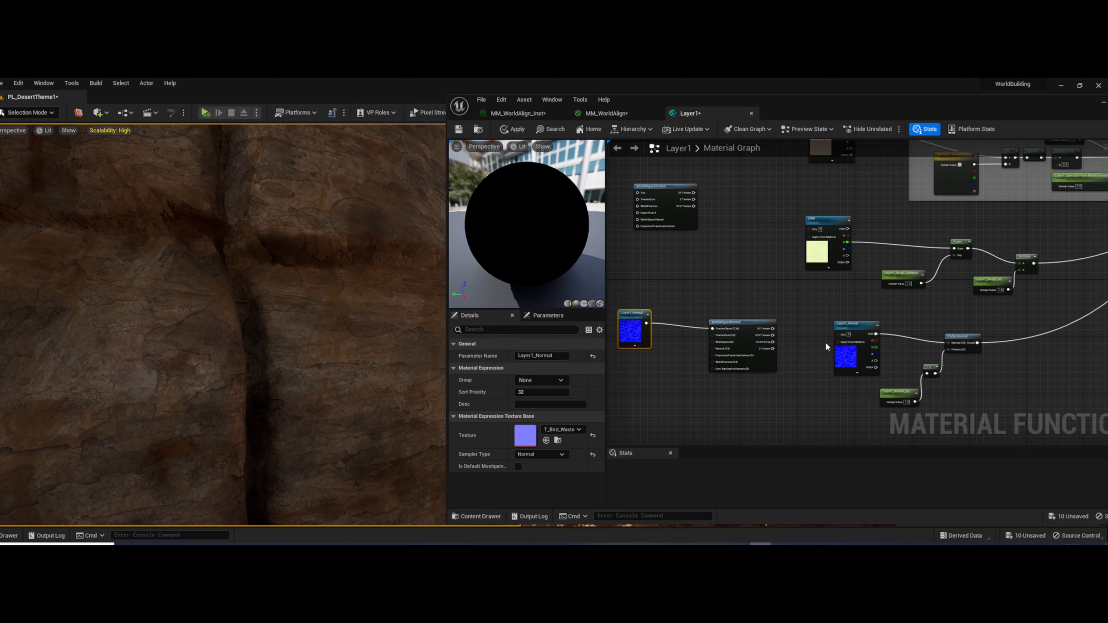
{"action": "left_click_drag", "start_coordinate": [773, 342], "coordinate": [894, 325]}
{"action": "left_click", "coordinate": [790, 316]}
{"action": "scroll", "coordinate": [792, 328], "scroll_direction": "up", "scroll_amount": 3}
{"action": "scroll", "coordinate": [894, 327], "scroll_direction": "down", "scroll_amount": 3}
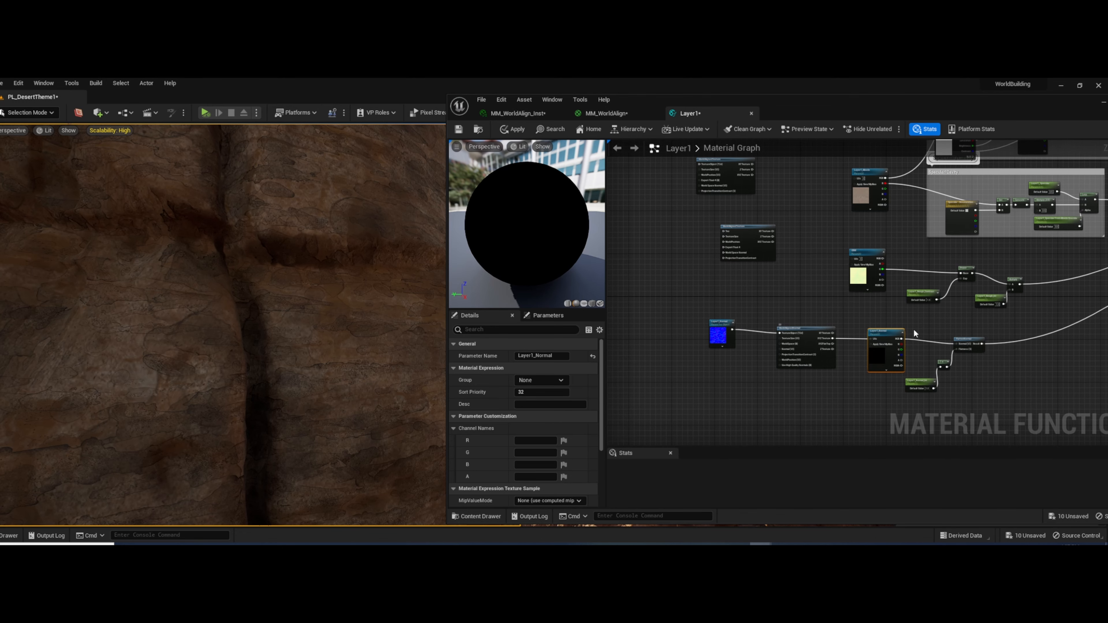
{"action": "scroll", "coordinate": [900, 346], "scroll_direction": "up", "scroll_amount": 2}
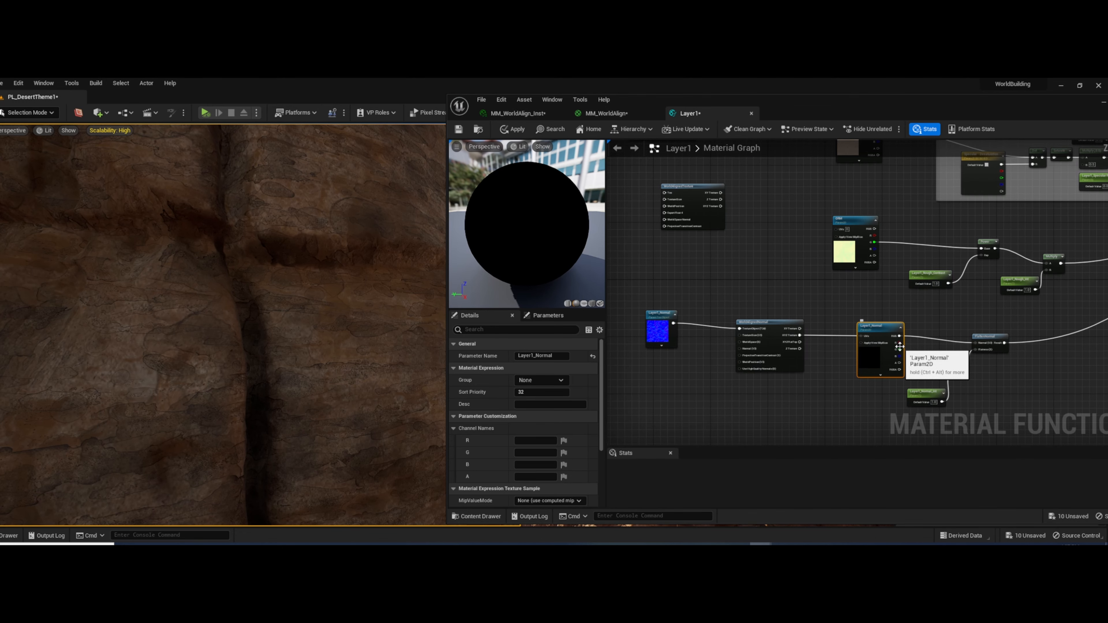
{"action": "mouse_move", "coordinate": [820, 291]}
{"action": "right_mouse_down"}
{"action": "mouse_move", "coordinate": [931, 328]}
{"action": "mouse_move", "coordinate": [806, 307]}
{"action": "right_mouse_up"}
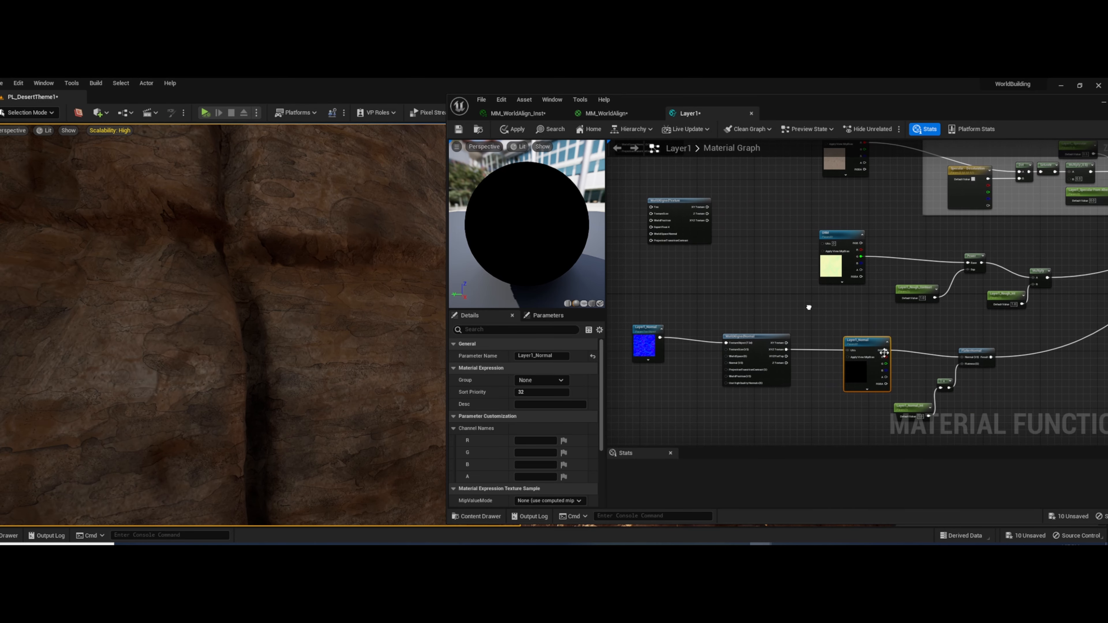
{"action": "left_click_drag", "start_coordinate": [784, 350], "coordinate": [854, 349]}
{"action": "left_click", "coordinate": [749, 301]}
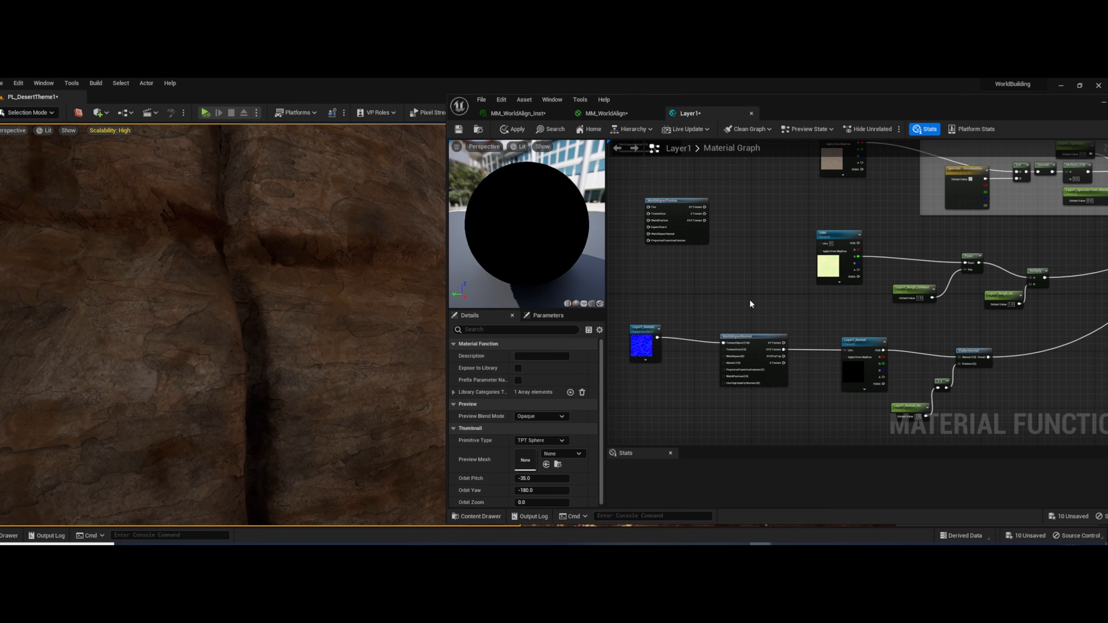
{"action": "right_click_drag", "start_coordinate": [749, 299], "coordinate": [798, 359]}
{"action": "left_click", "coordinate": [775, 351]}
{"action": "left_click", "coordinate": [977, 305]}
{"action": "right_click", "coordinate": [694, 318]}
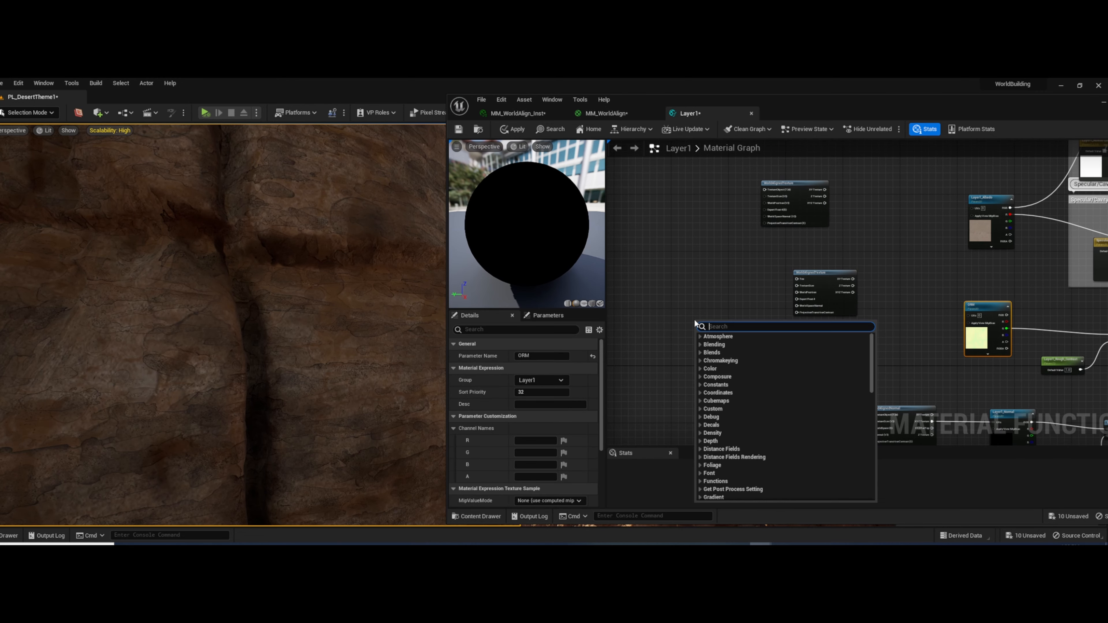
{"action": "type", "text": "texture"}
{"action": "key", "text": "Escape"}
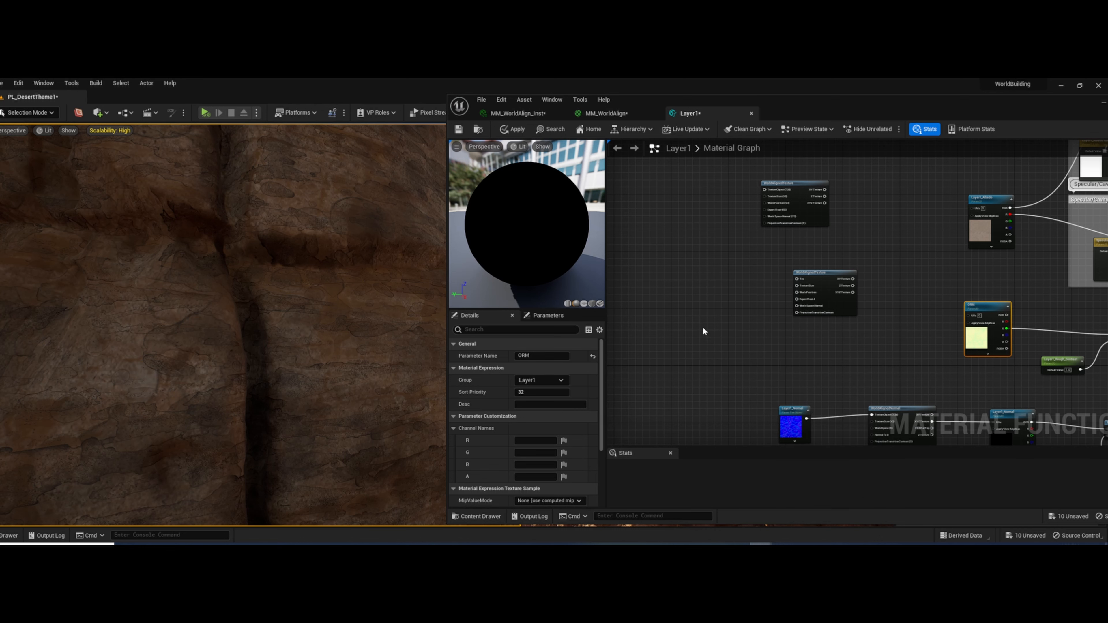
{"action": "left_click", "coordinate": [702, 326]}
Duplicate the Layer1_Normal texture object in front of the lower WorldAlignedTexture node and rename the copy Layer1_ORM
{"action": "left_click", "coordinate": [785, 410]}
{"action": "key", "text": "ctrl+c"}
{"action": "key", "text": "ctrl+v"}
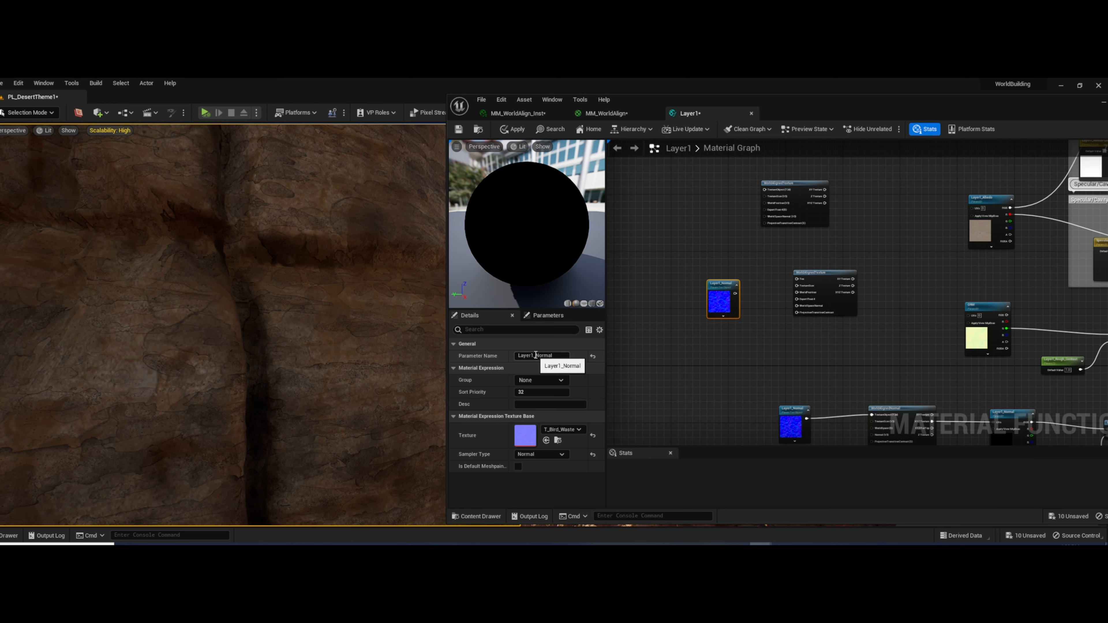
{"action": "left_click_drag", "start_coordinate": [536, 355], "coordinate": [568, 358]}
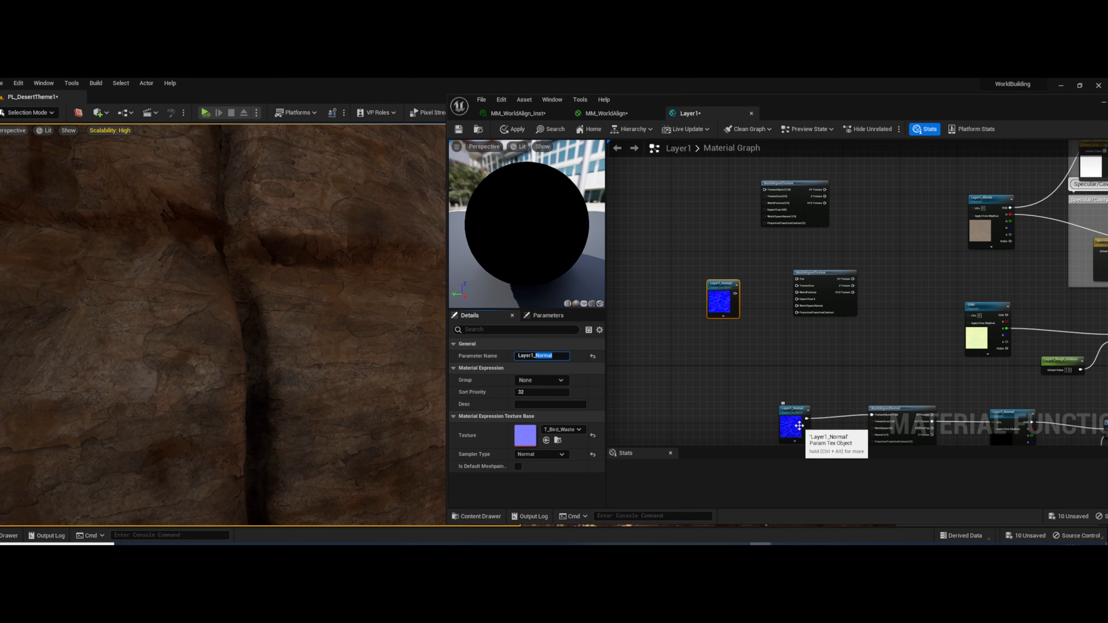
Copy the ORM sample's texture into Layer1_ORM and wire it through the lower WorldAlignedTexture node into the ORM sample
{"action": "left_click", "coordinate": [987, 307]}
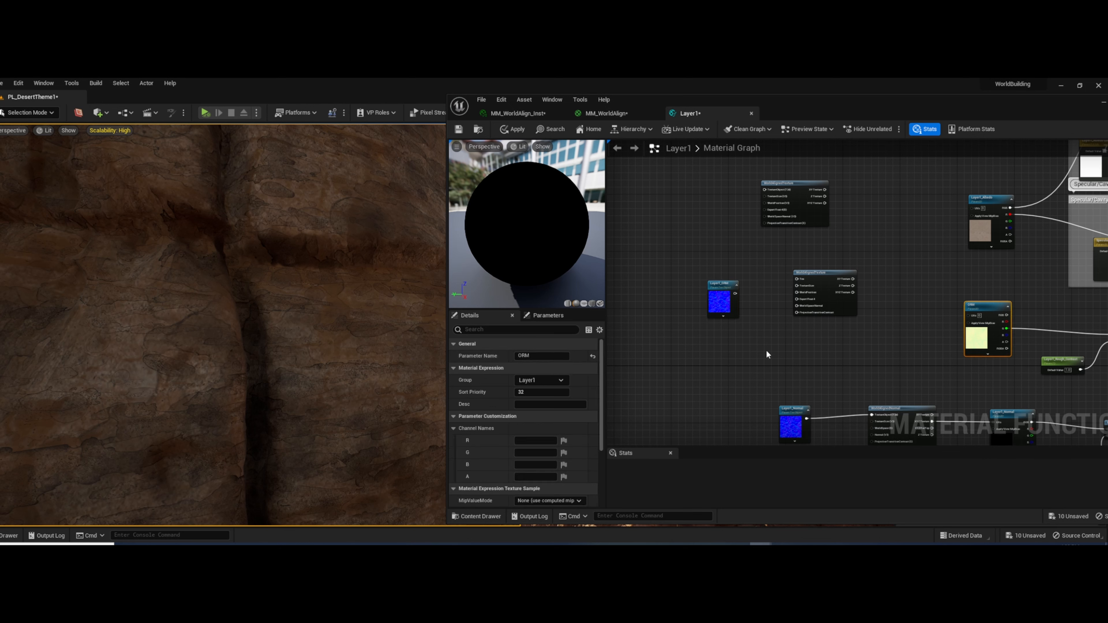
{"action": "left_click", "coordinate": [541, 381]}
{"action": "type", "text": "Layer1"}
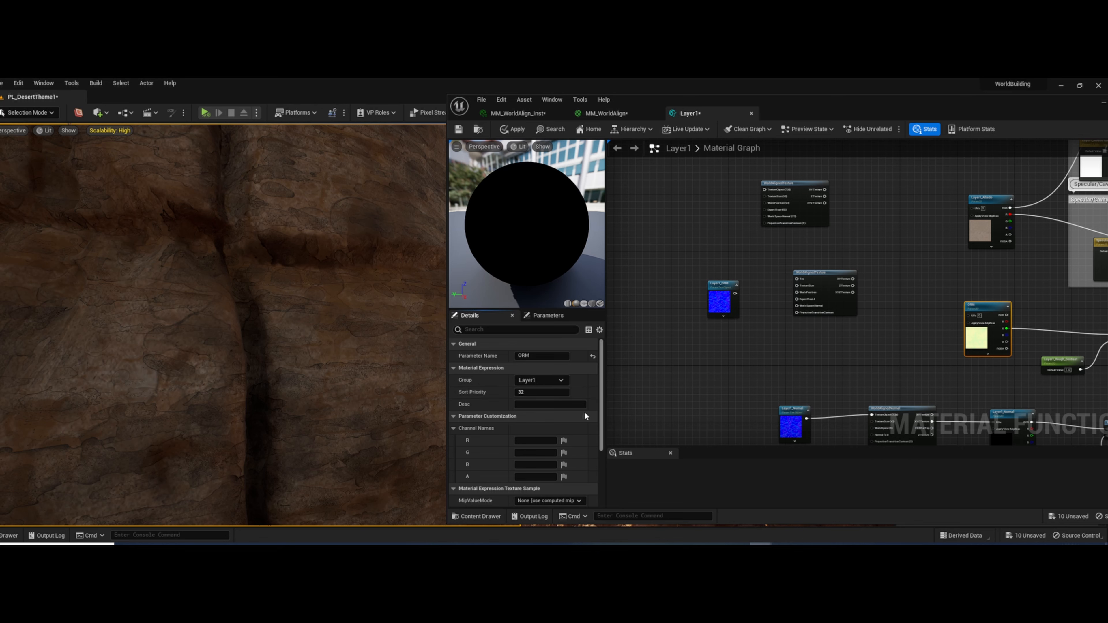
{"action": "scroll", "coordinate": [567, 417], "scroll_direction": "down", "scroll_amount": 3}
{"action": "left_click", "coordinate": [572, 502]}
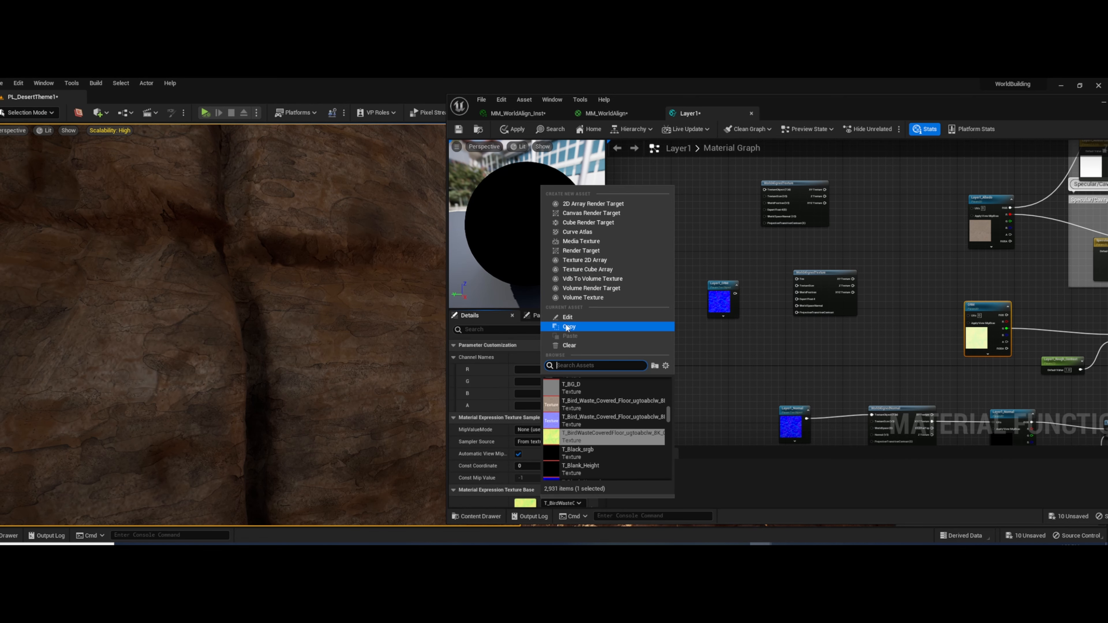
{"action": "left_click", "coordinate": [702, 314]}
{"action": "left_click", "coordinate": [708, 301]}
{"action": "left_click", "coordinate": [563, 430]}
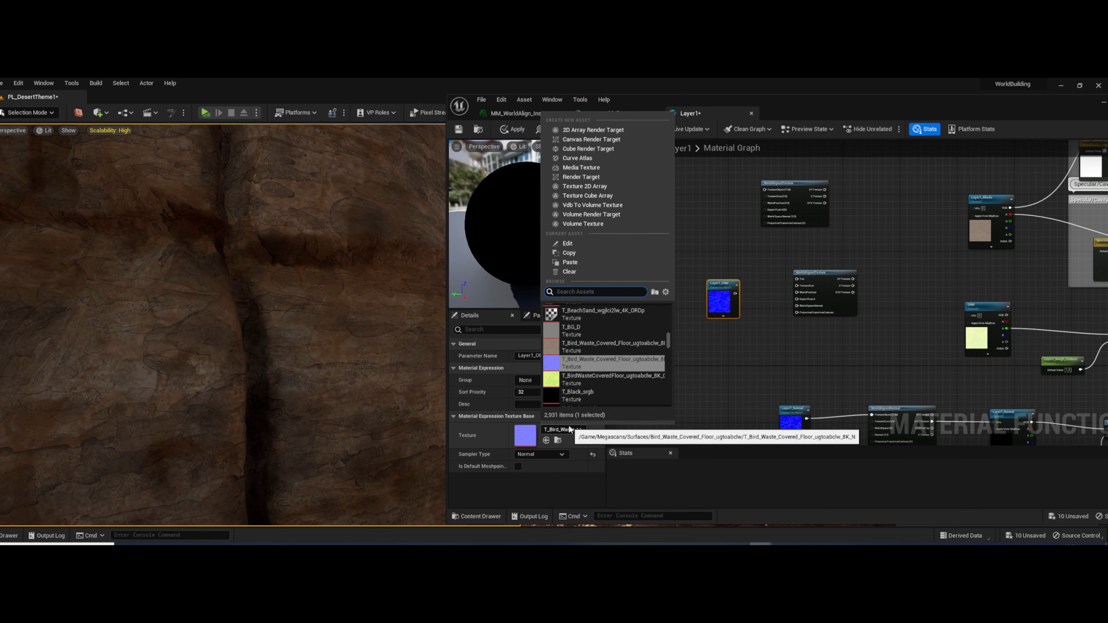
{"action": "left_click", "coordinate": [620, 263]}
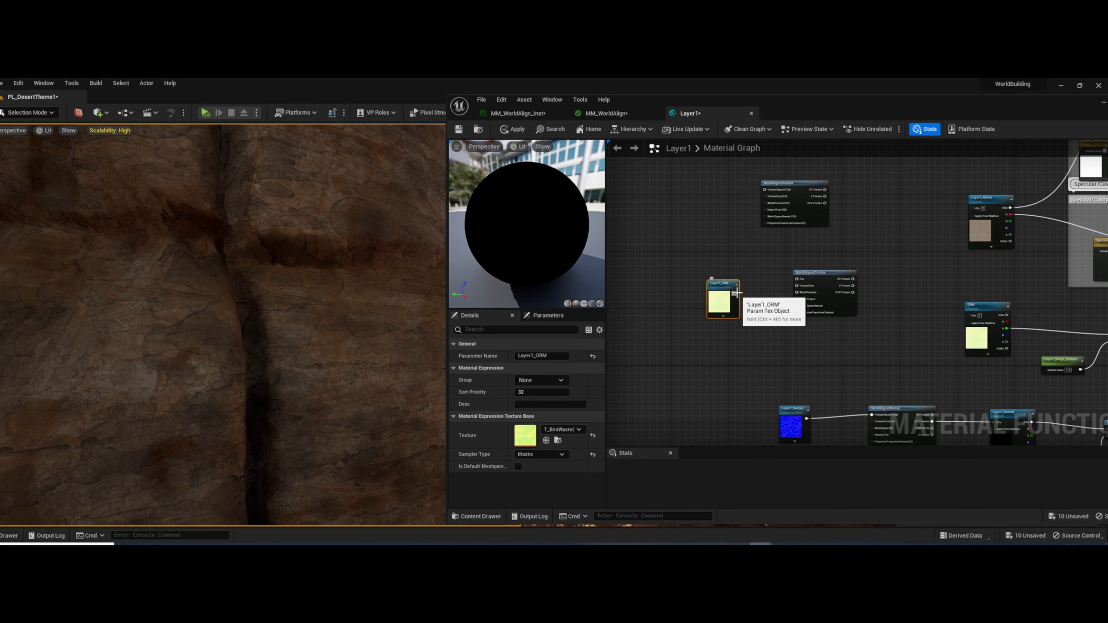
{"action": "left_click_drag", "start_coordinate": [735, 293], "coordinate": [970, 315]}
Duplicate Layer1_ORM as Layer1_Albedo and connect it to the upper WorldAlignedTexture node's TextureObject input
{"action": "key", "text": "ctrl+c"}
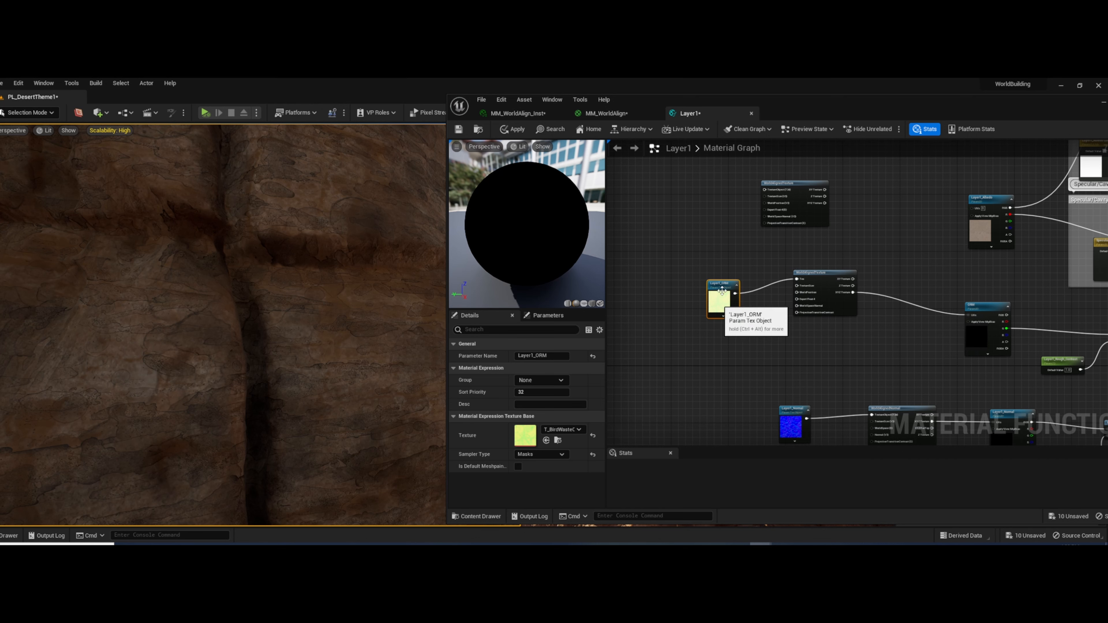
{"action": "key", "text": "ctrl+v"}
{"action": "left_click_drag", "start_coordinate": [718, 203], "coordinate": [766, 192]}
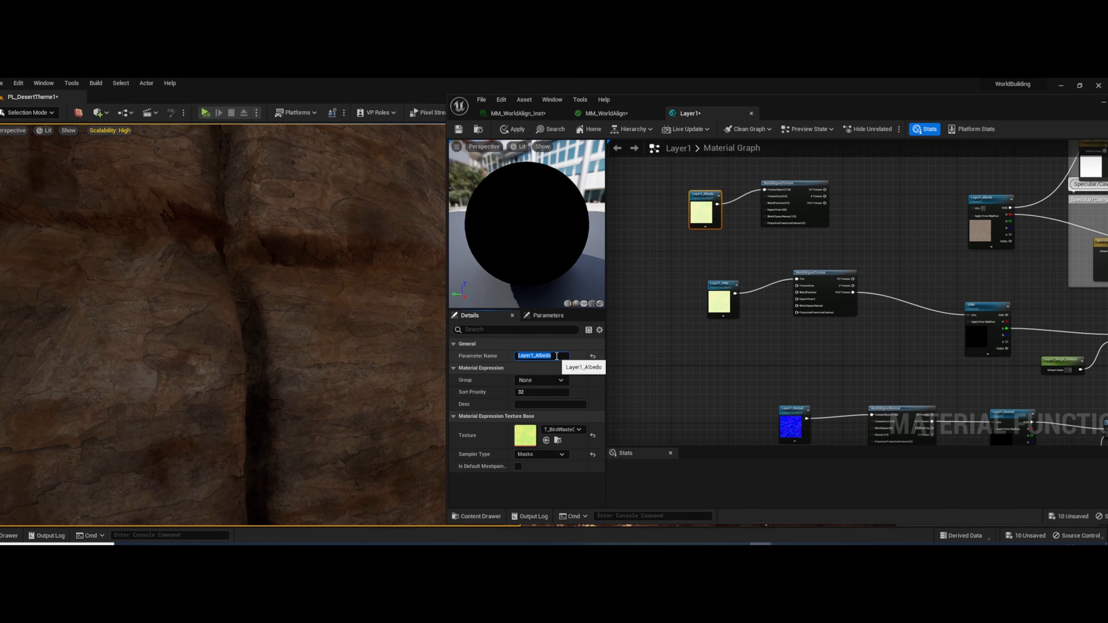
Delete the ORM and Layer1_Normal texture samples and connect WorldAlignedNormal's XYZ Texture output directly to FlattenNormal
{"action": "right_click_drag", "start_coordinate": [936, 249], "coordinate": [815, 211]}
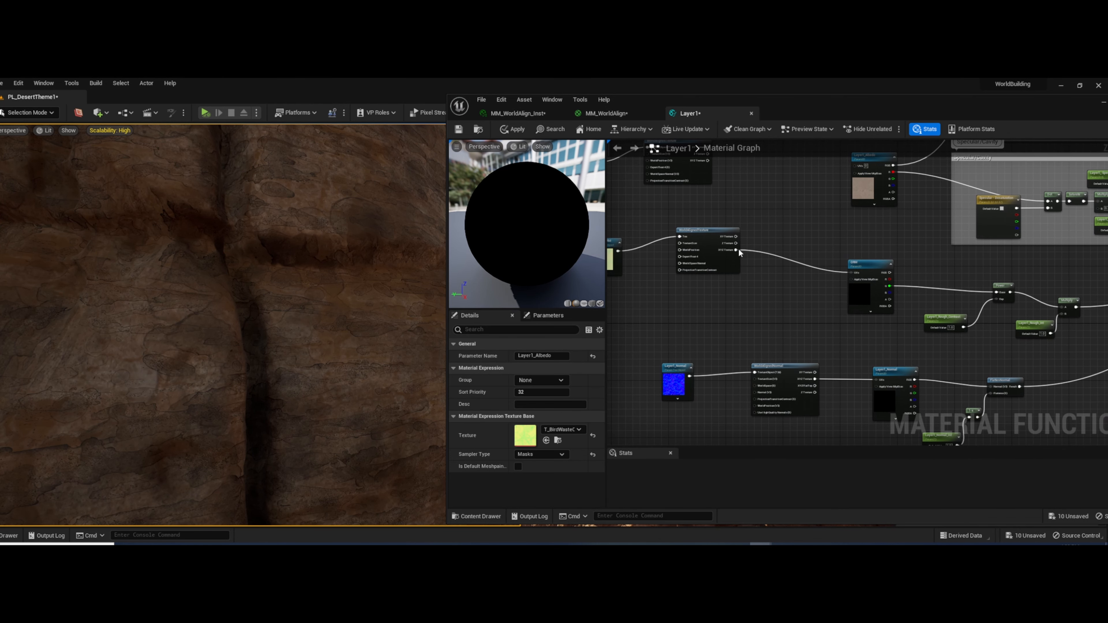
{"action": "left_click", "coordinate": [859, 264]}
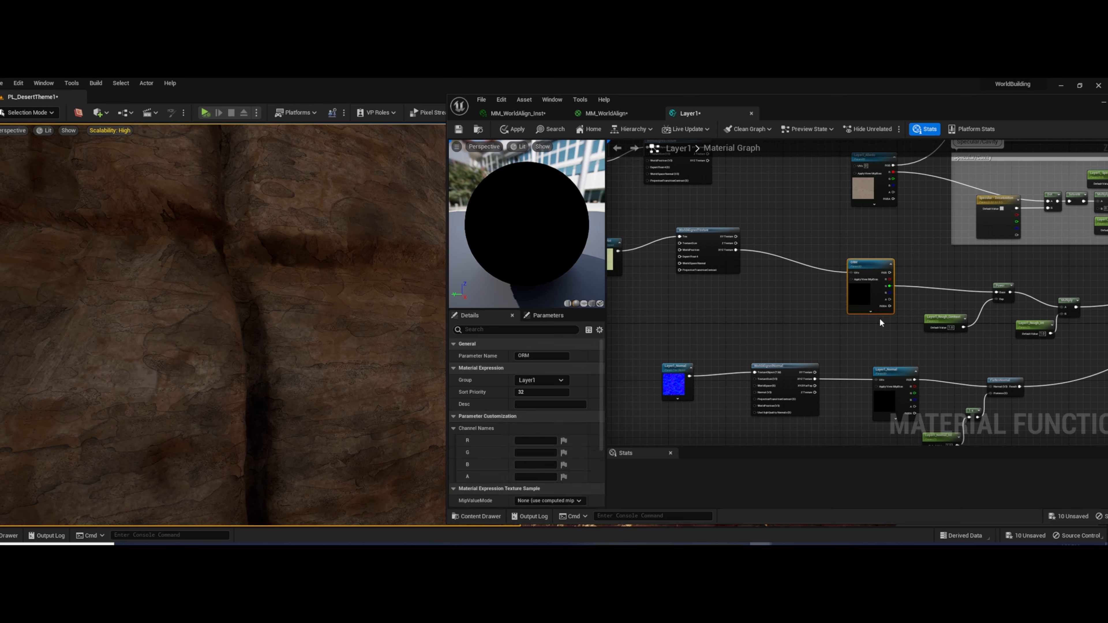
{"action": "key", "text": "Delete"}
{"action": "left_click", "coordinate": [904, 374]}
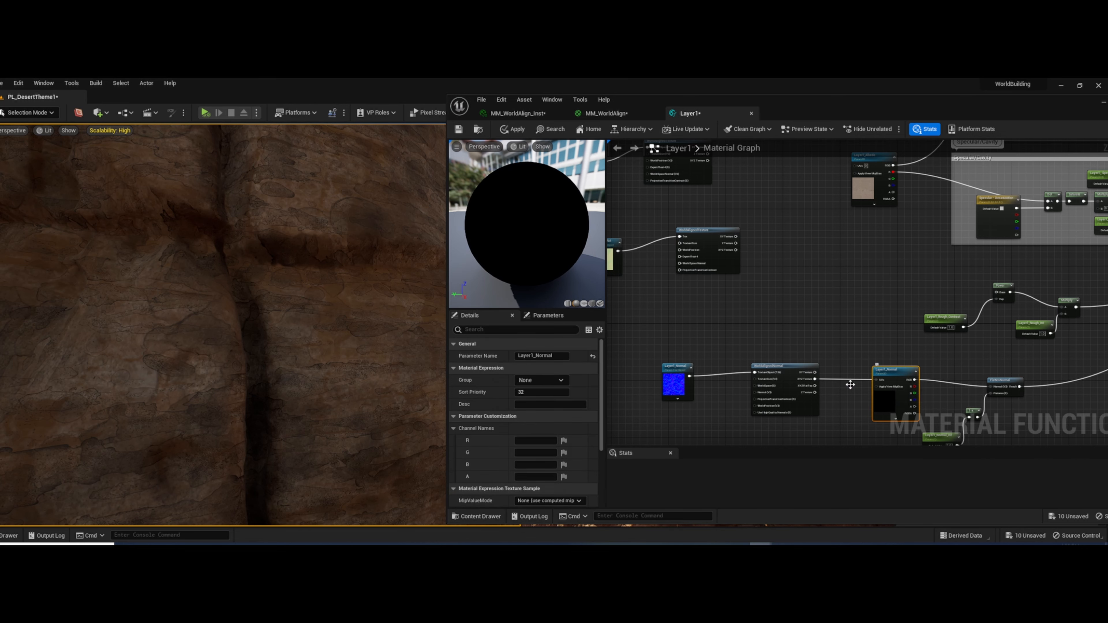
{"action": "key", "text": "Delete"}
{"action": "left_click_drag", "start_coordinate": [815, 379], "coordinate": [992, 387]}
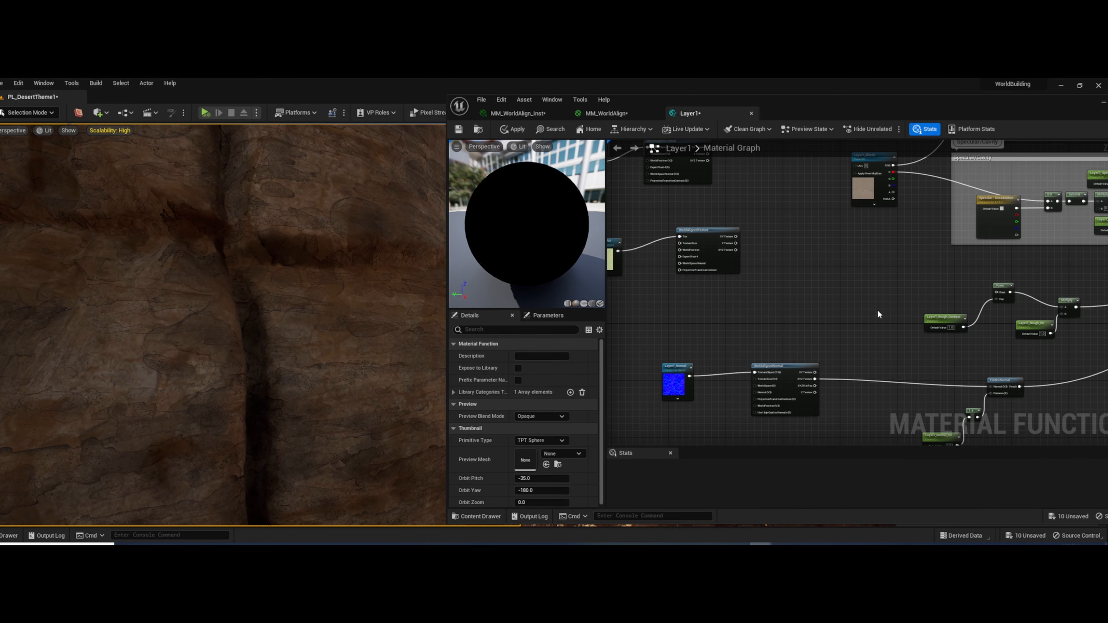
Copy the texture from the Layer1_Albedo sample and paste it into the Layer1_Albedo texture object
{"action": "right_click_drag", "start_coordinate": [823, 262], "coordinate": [840, 348]}
{"action": "right_click_drag", "start_coordinate": [916, 289], "coordinate": [1017, 314]}
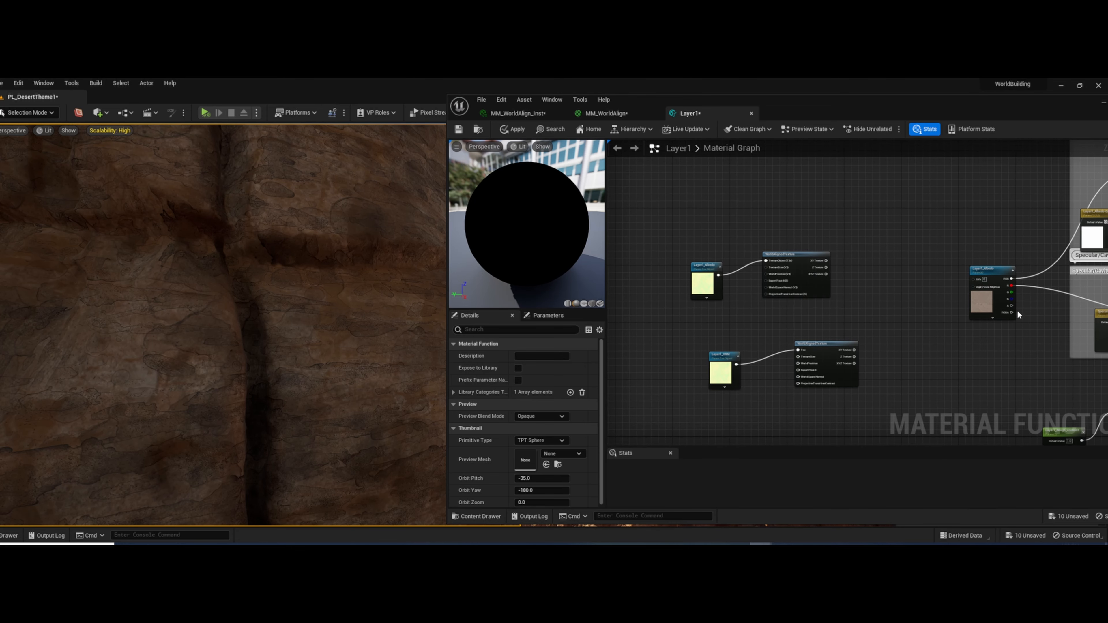
{"action": "left_click", "coordinate": [983, 307]}
{"action": "scroll", "coordinate": [493, 397], "scroll_direction": "down", "scroll_amount": 5}
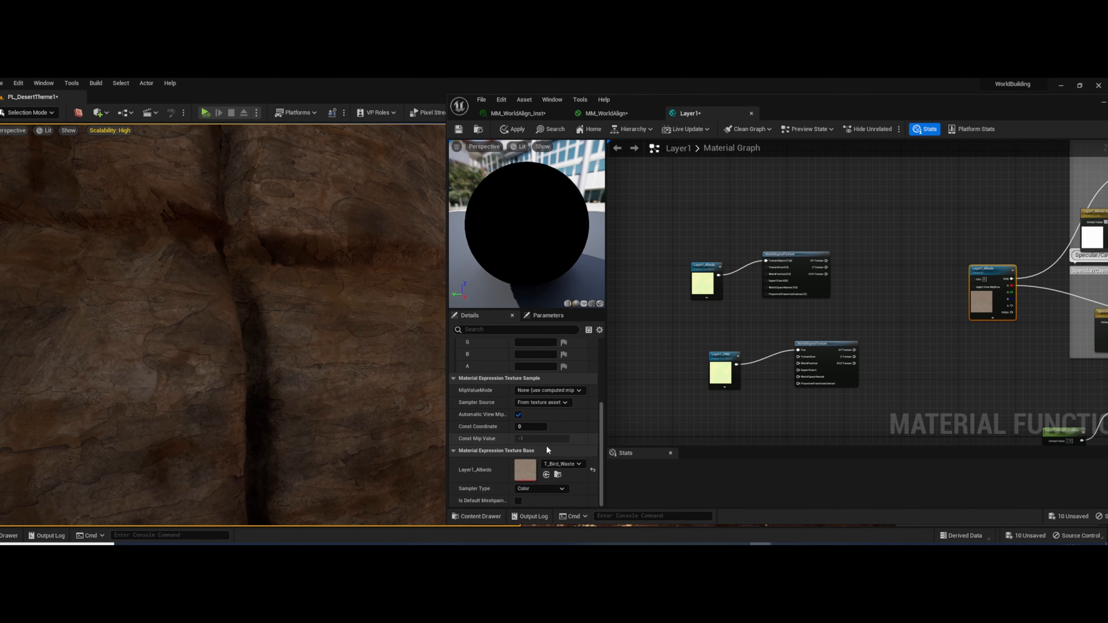
{"action": "left_click", "coordinate": [562, 464]}
{"action": "left_click", "coordinate": [583, 288]}
{"action": "left_click", "coordinate": [703, 282]}
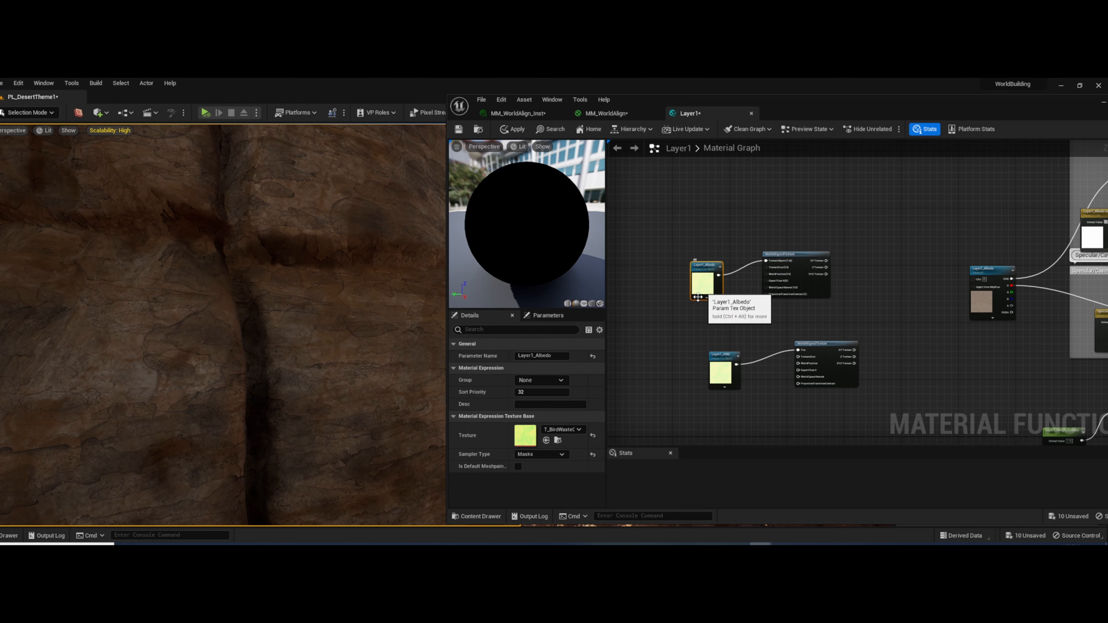
{"action": "left_click", "coordinate": [563, 430]}
{"action": "left_click", "coordinate": [570, 262]}
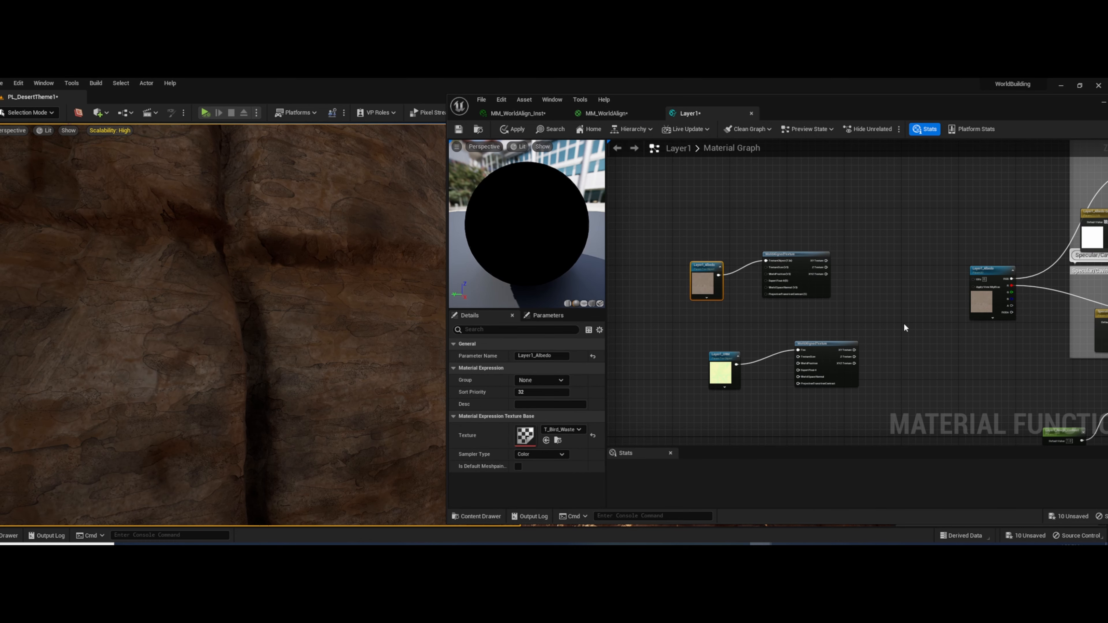
Add a ComponentMask to the lower WorldAlignedTexture's XYZ Texture output with only the G channel enabled
{"action": "right_click_drag", "start_coordinate": [905, 327], "coordinate": [811, 205]}
{"action": "left_click_drag", "start_coordinate": [760, 245], "coordinate": [803, 258]}
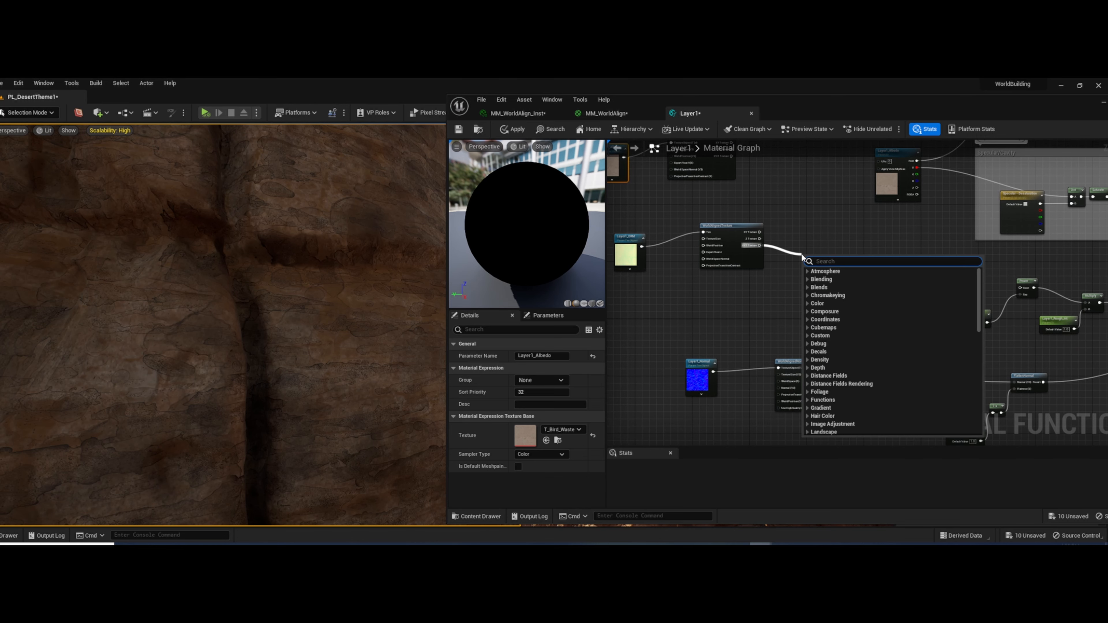
{"action": "type", "text": "compo"}
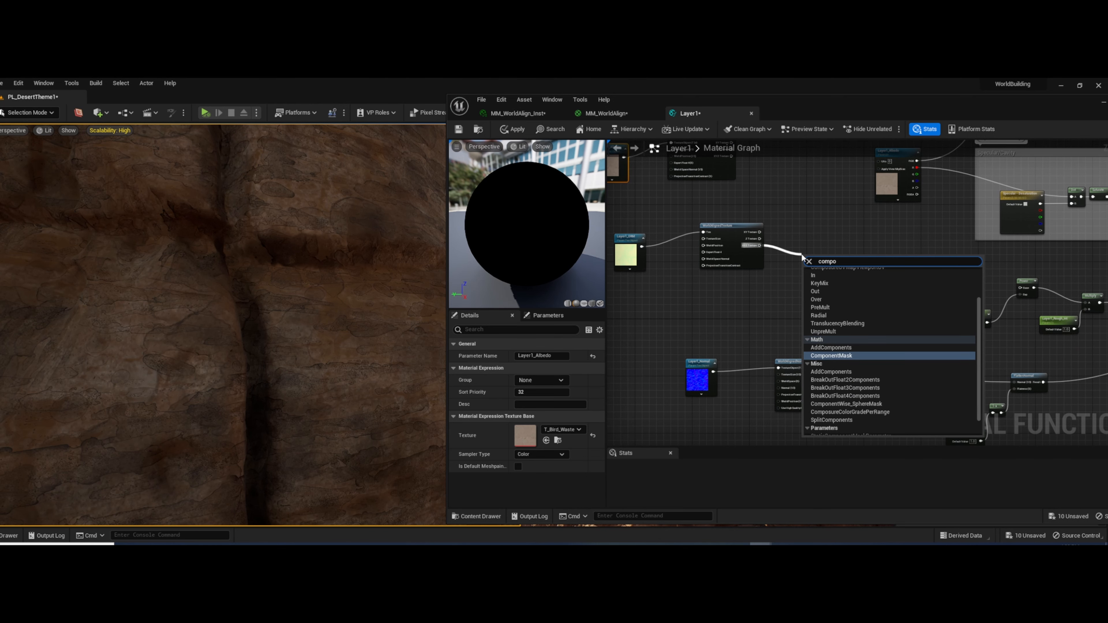
{"action": "key", "text": "Return"}
{"action": "left_click", "coordinate": [518, 368]}
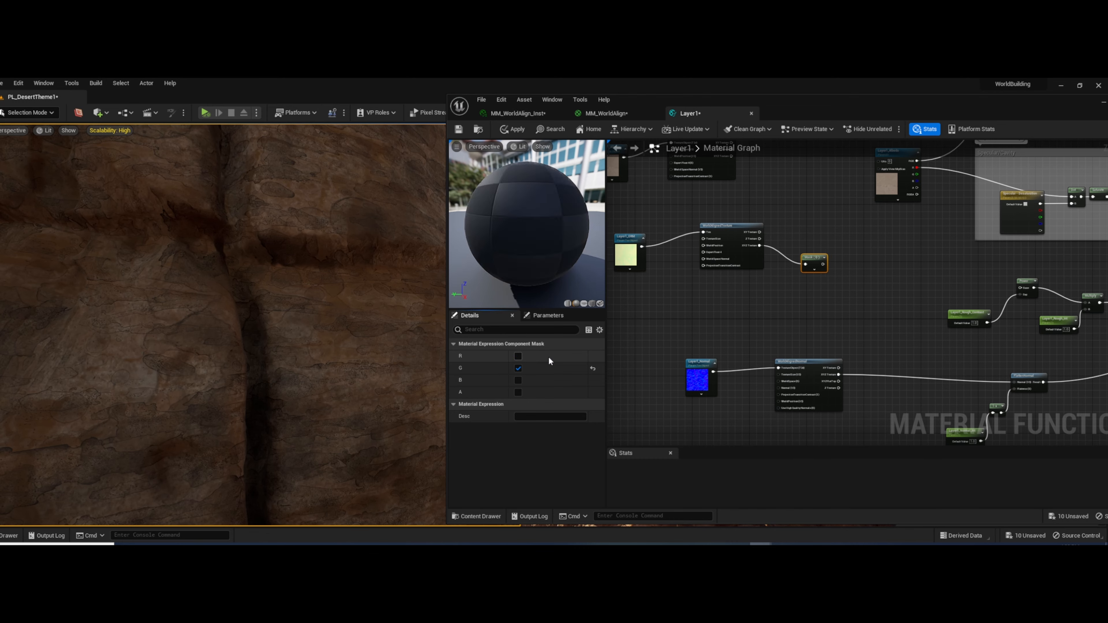
Connect the G mask to the roughness Power node and move the mask, lower WorldAlignedTexture and Layer1_ORM closer to it
{"action": "right_click_drag", "start_coordinate": [874, 307], "coordinate": [834, 312]}
{"action": "left_click_drag", "start_coordinate": [788, 272], "coordinate": [980, 292]}
{"action": "left_click_drag", "start_coordinate": [789, 270], "coordinate": [922, 278]}
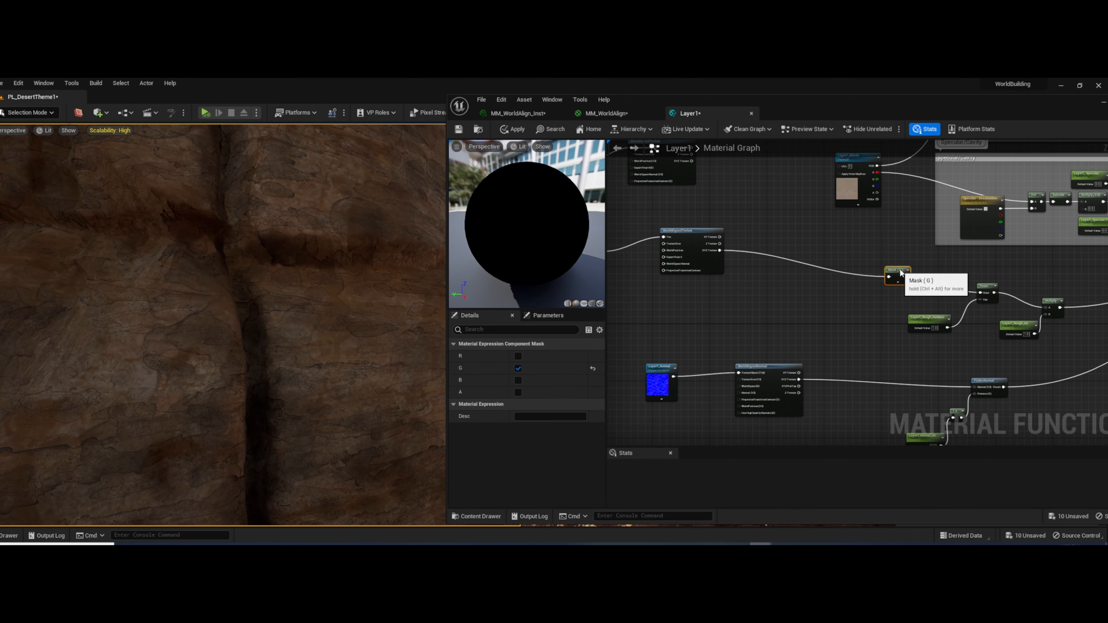
{"action": "left_click_drag", "start_coordinate": [687, 238], "coordinate": [766, 286]}
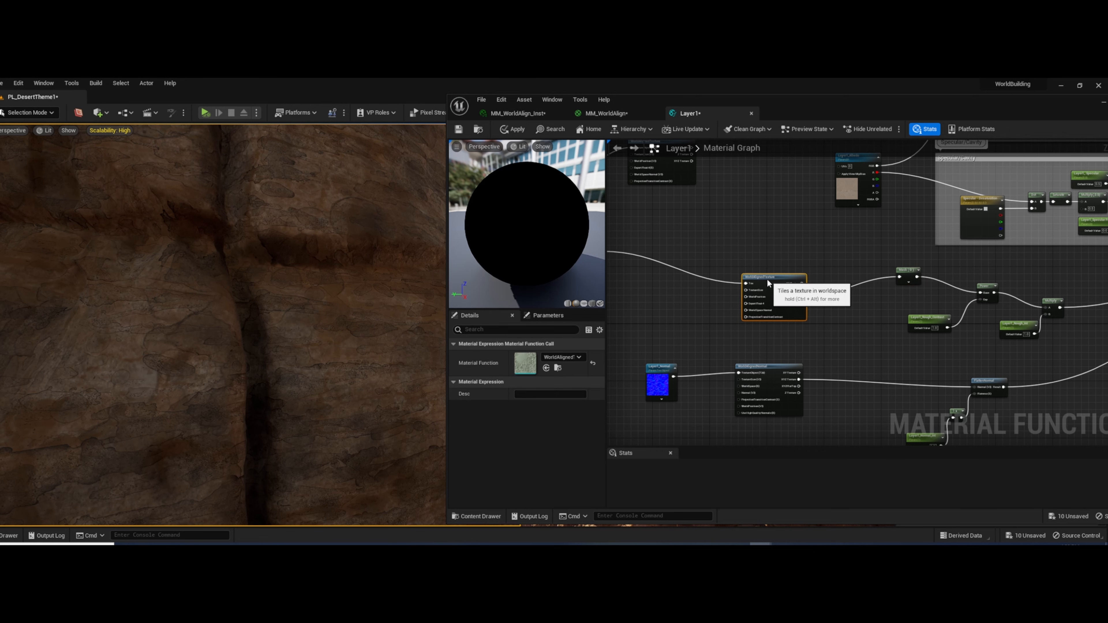
{"action": "right_click_drag", "start_coordinate": [766, 286], "coordinate": [804, 283]}
{"action": "left_click", "coordinate": [659, 262]}
{"action": "left_click_drag", "start_coordinate": [659, 262], "coordinate": [741, 287]}
Add a ComponentMask to the upper WorldAlignedTexture's XYZ Texture output with only the R channel enabled
{"action": "right_click_drag", "start_coordinate": [845, 231], "coordinate": [880, 388]}
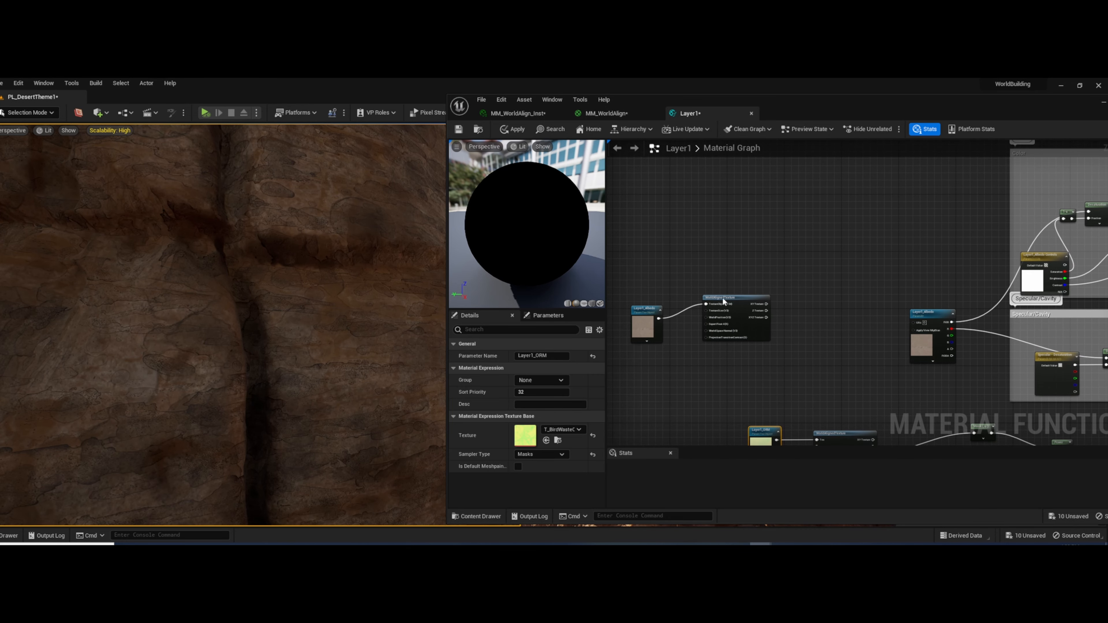
{"action": "right_click", "coordinate": [798, 323]}
{"action": "type", "text": "mask"}
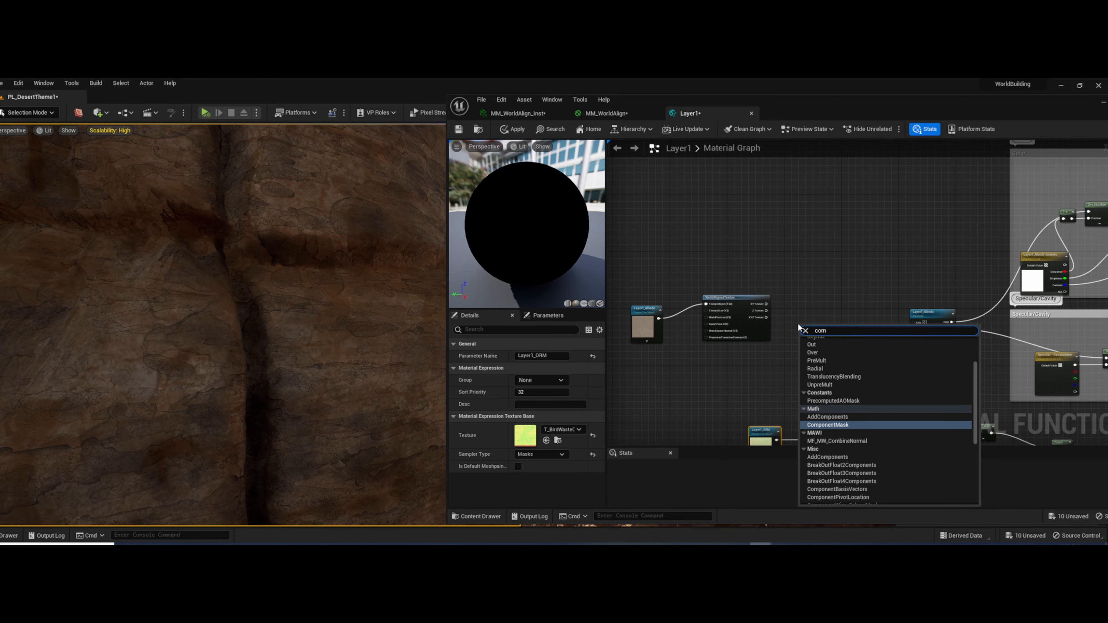
{"action": "key", "text": "Return"}
{"action": "left_click", "coordinate": [518, 368]}
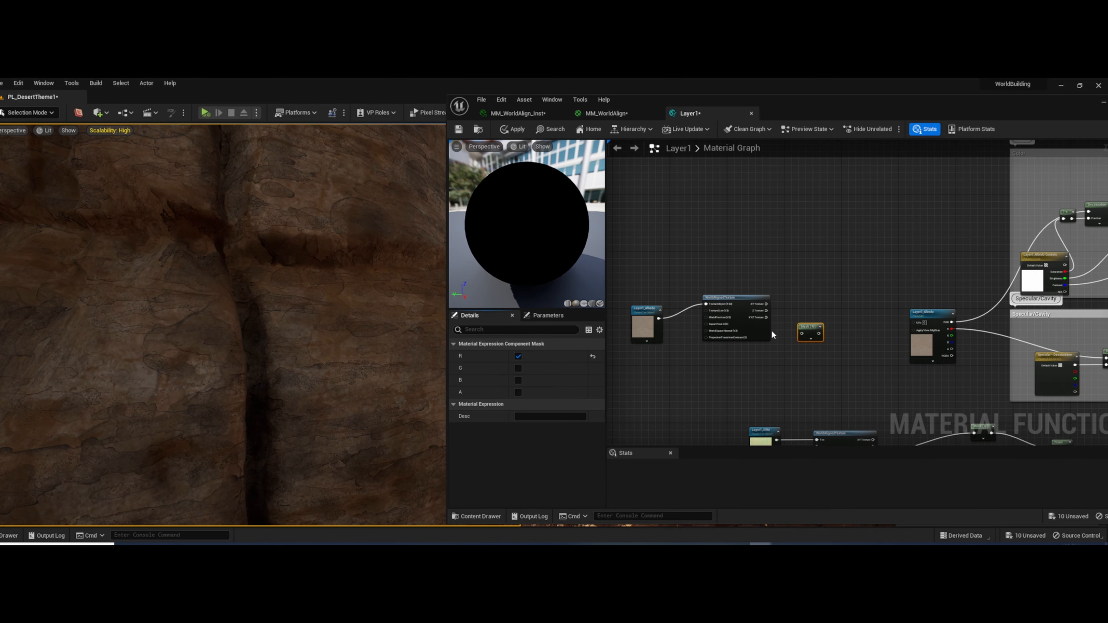
{"action": "left_click_drag", "start_coordinate": [766, 319], "coordinate": [797, 336]}
Replace the old Layer1_Albedo sample by wiring the R mask to the Specular/Cavity chain and XYZ Texture to the Color chain
{"action": "right_click_drag", "start_coordinate": [806, 340], "coordinate": [721, 320]}
{"action": "left_click_drag", "start_coordinate": [737, 318], "coordinate": [977, 349]}
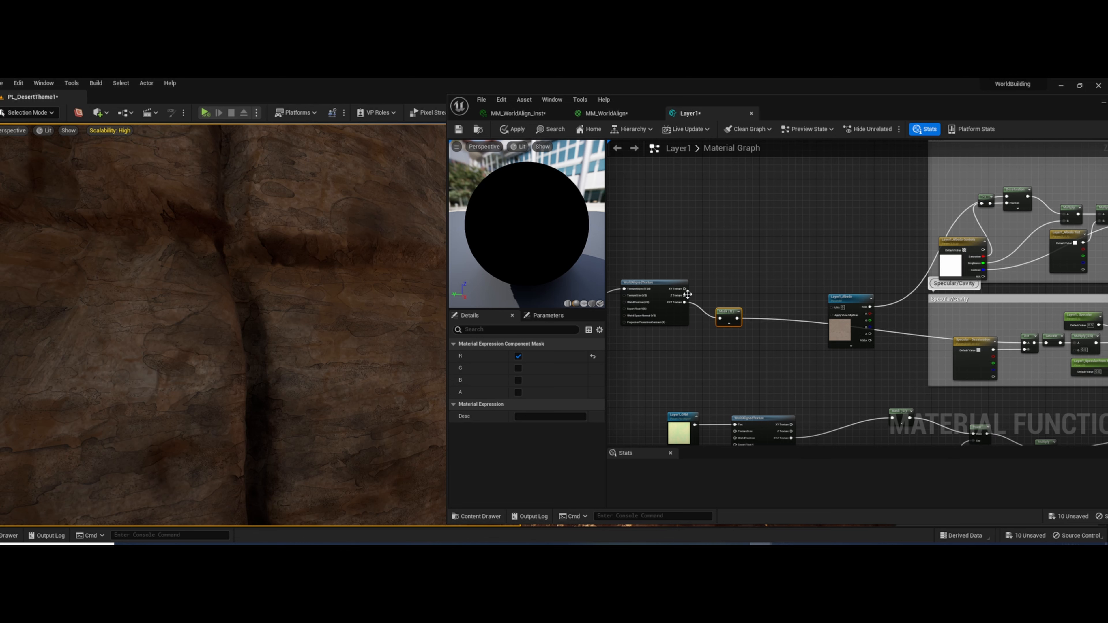
{"action": "left_click_drag", "start_coordinate": [685, 302], "coordinate": [980, 201]}
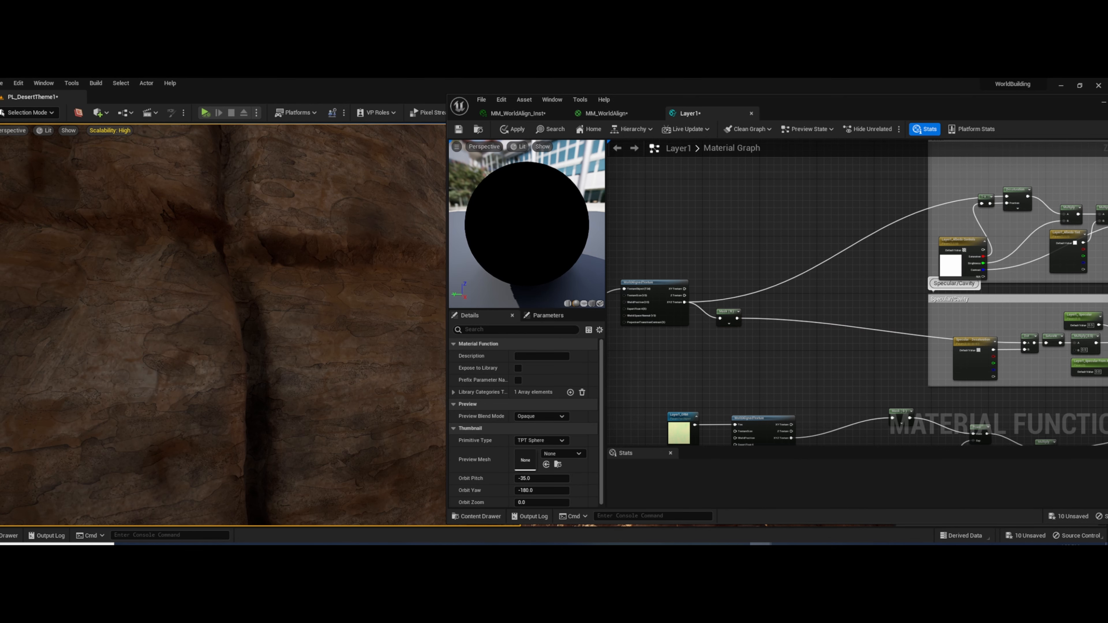
Move the Layer1_Albedo object, its WorldAlignedTexture and the R mask together, closer to the Color and Specular/Cavity groups
{"action": "right_click_drag", "start_coordinate": [655, 279], "coordinate": [795, 247]}
{"action": "left_click_drag", "start_coordinate": [663, 226], "coordinate": [901, 346]}
{"action": "left_click_drag", "start_coordinate": [800, 252], "coordinate": [881, 287]}
Add a scalar parameter named Layer1_UV's with a default value of 512 in front of the three texture objects
{"action": "left_click_drag", "start_coordinate": [1017, 101], "coordinate": [857, 103]}
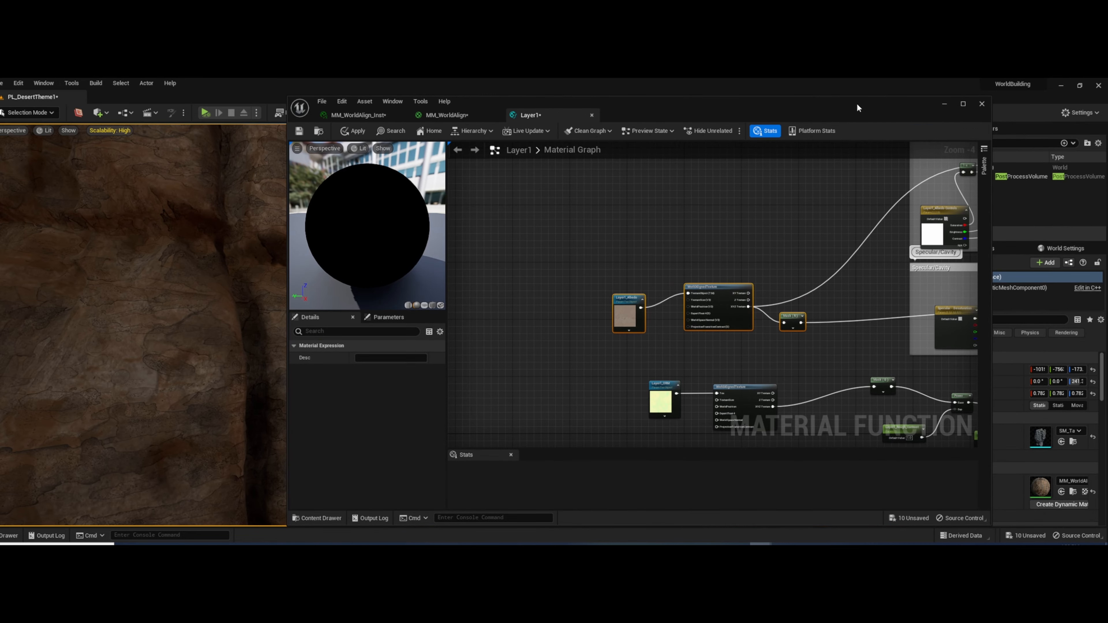
{"action": "left_click", "coordinate": [966, 103]}
{"action": "scroll", "coordinate": [620, 342], "scroll_direction": "down", "scroll_amount": 2}
{"action": "right_click_drag", "start_coordinate": [614, 347], "coordinate": [749, 319]}
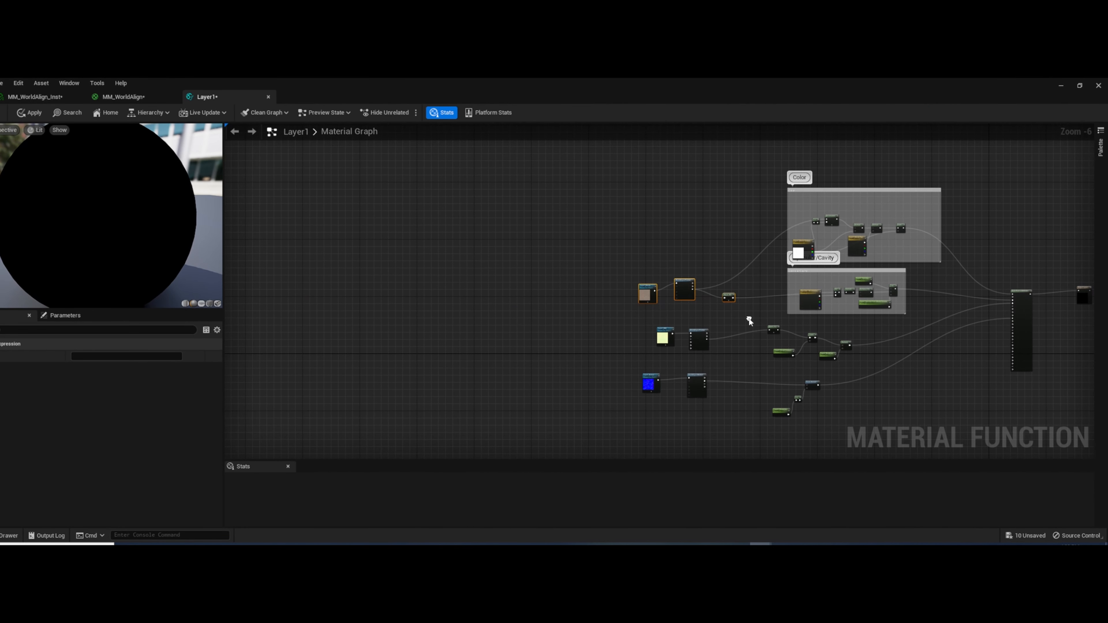
{"action": "scroll", "coordinate": [596, 318], "scroll_direction": "up", "scroll_amount": 2}
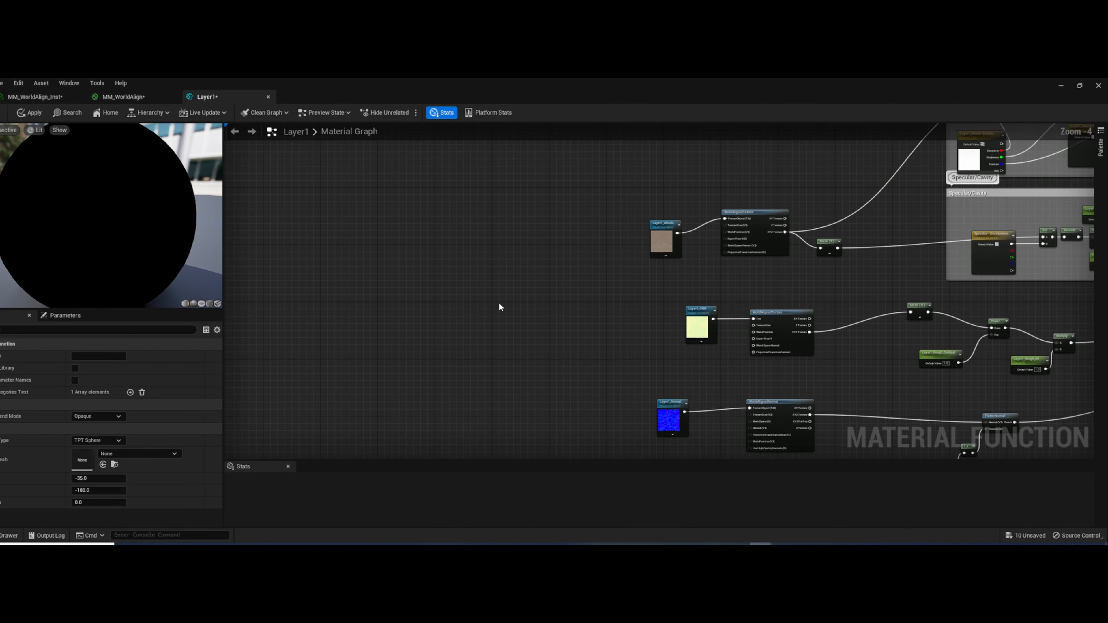
{"action": "left_click", "coordinate": [500, 307]}
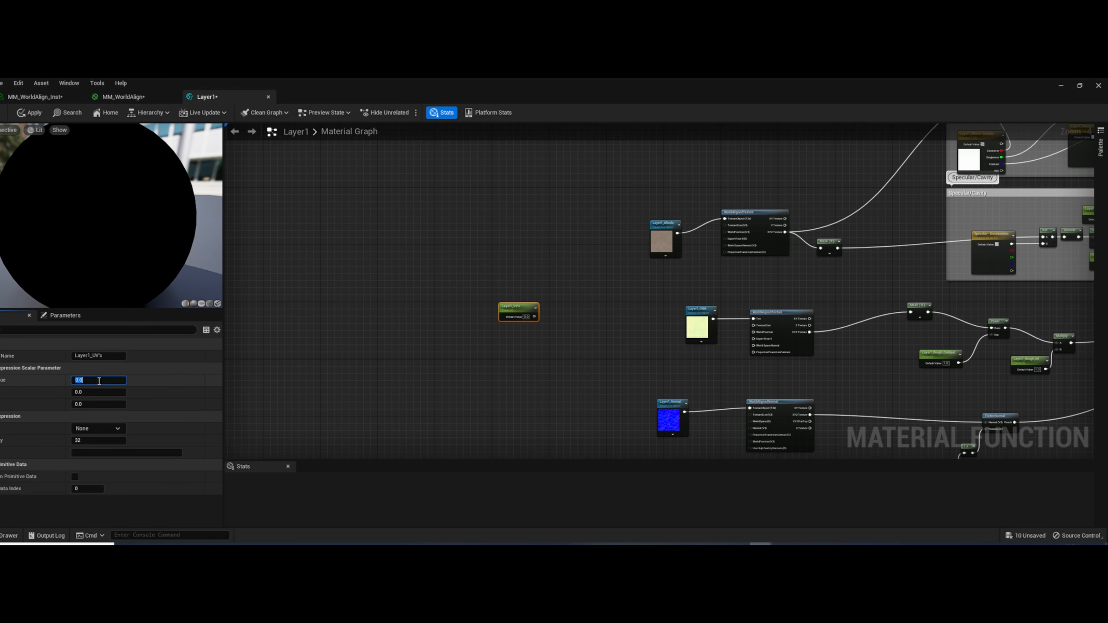
{"action": "left_click", "coordinate": [99, 381]}
{"action": "type", "text": "512"}
{"action": "key", "text": "Return"}
Connect Layer1_UV's to the TextureSize input of both WorldAlignedTexture nodes and the WorldAlignedNormal node, and apply the changes
{"action": "scroll", "coordinate": [565, 324], "scroll_direction": "up", "scroll_amount": 1}
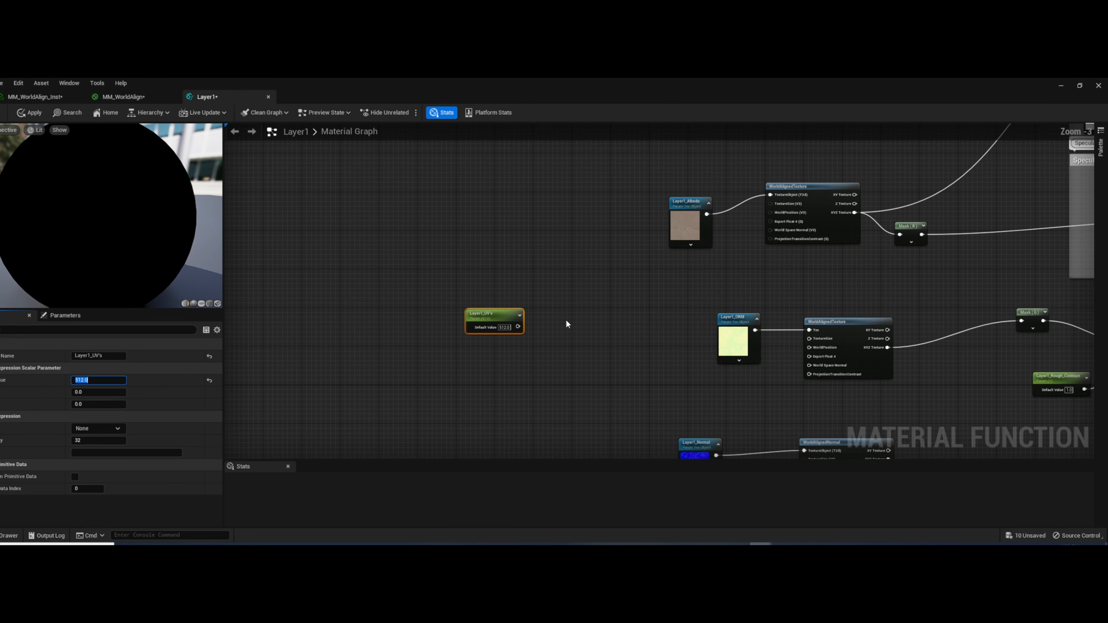
{"action": "left_click_drag", "start_coordinate": [519, 328], "coordinate": [772, 203]}
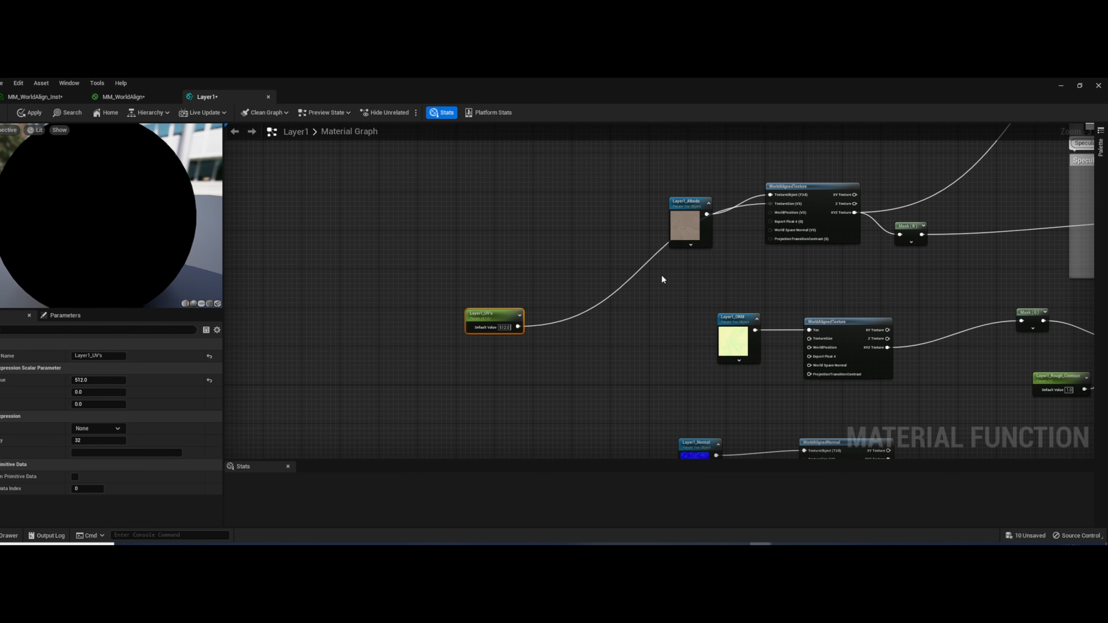
{"action": "left_click_drag", "start_coordinate": [522, 327], "coordinate": [810, 339]}
{"action": "left_click_drag", "start_coordinate": [519, 327], "coordinate": [805, 430]}
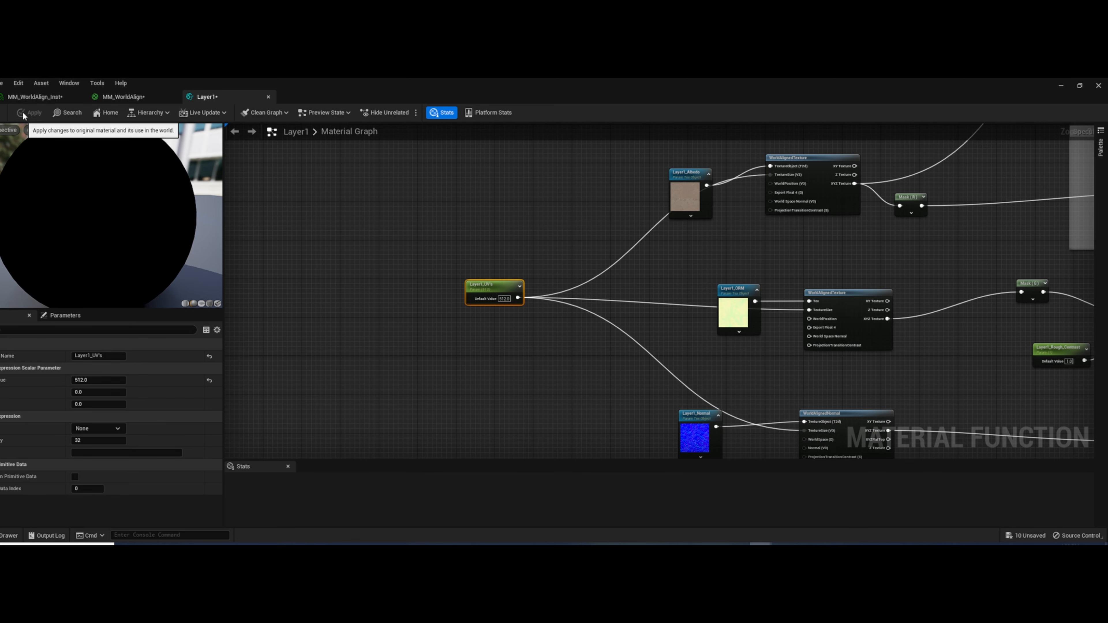
Uncover the viewport, assign the Layer1_UV's parameter to the Layer1 group and apply the function changes
{"action": "left_click_drag", "start_coordinate": [349, 83], "coordinate": [872, 189]}
{"action": "left_click", "coordinate": [432, 205]}
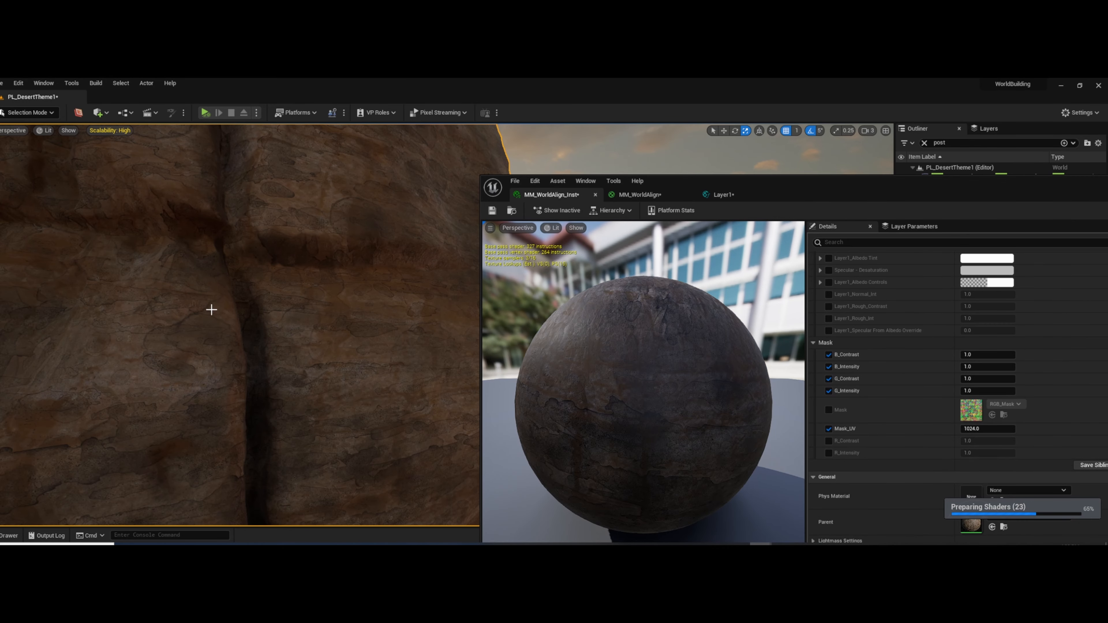
{"action": "scroll", "coordinate": [874, 320], "scroll_direction": "up", "scroll_amount": 5}
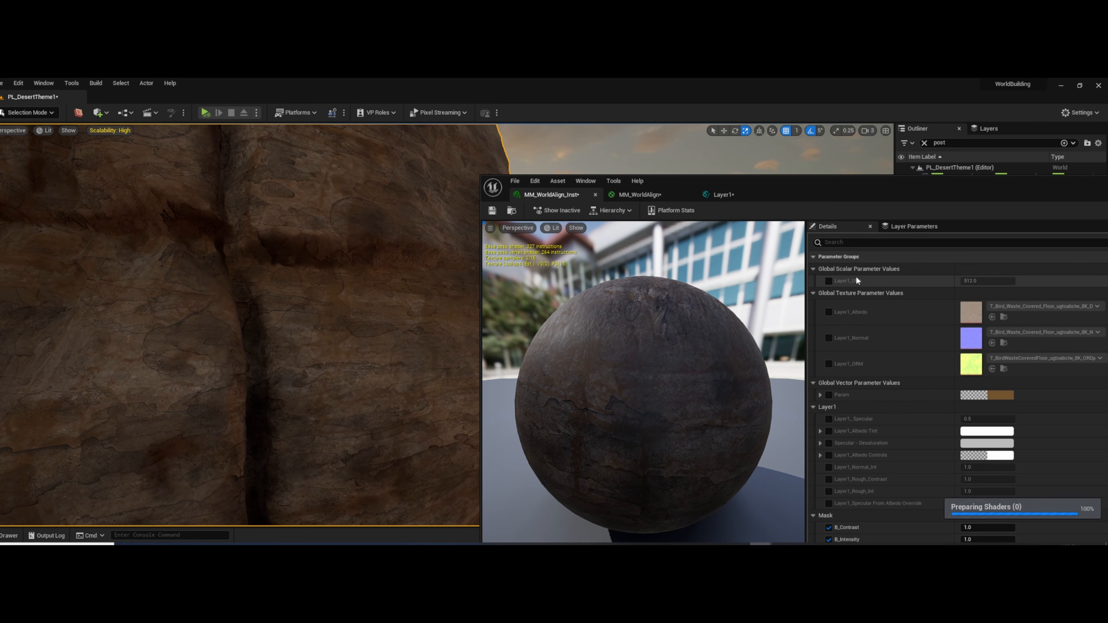
{"action": "left_click", "coordinate": [725, 197]}
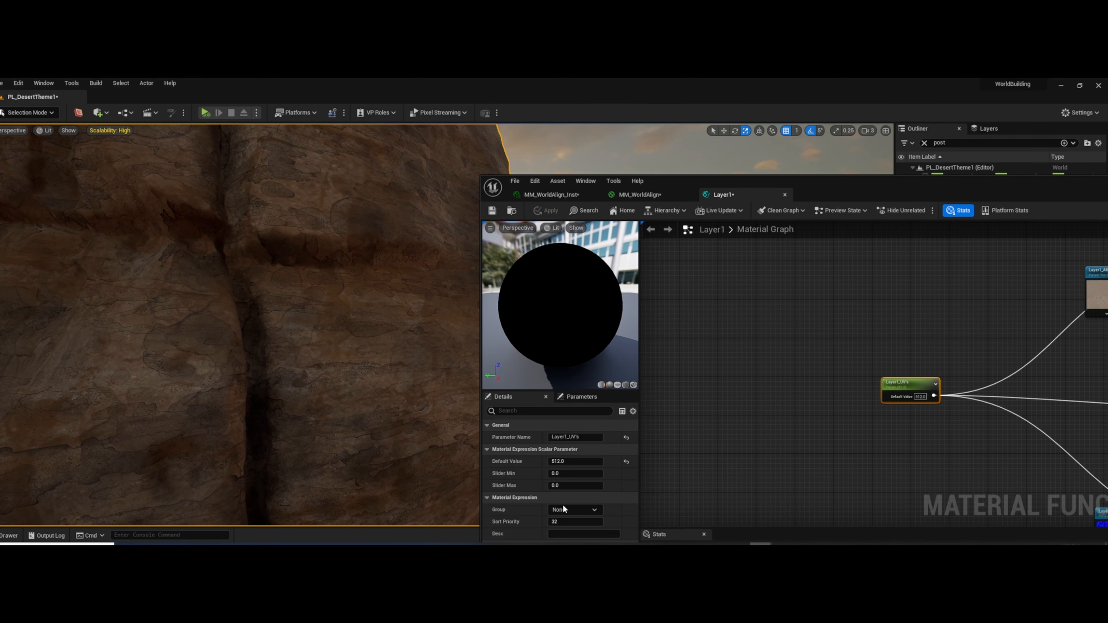
{"action": "left_click", "coordinate": [596, 510]}
{"action": "left_click", "coordinate": [541, 211]}
Enable the Layer1_UV's override in MM_WorldAlign_Inst and set it to 1024
{"action": "left_click", "coordinate": [552, 196]}
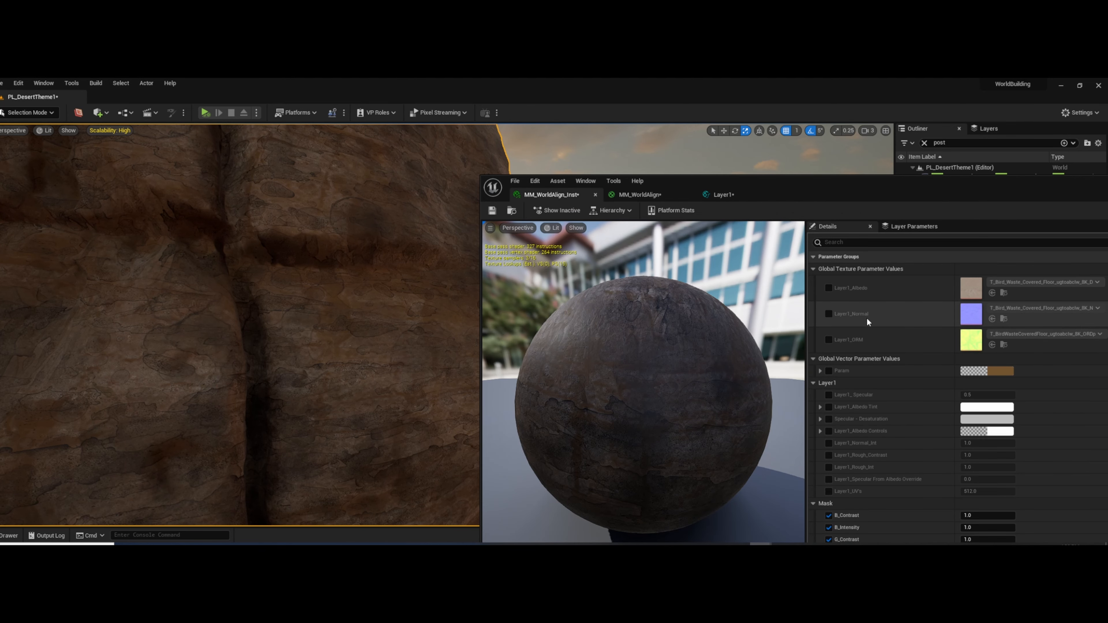
{"action": "scroll", "coordinate": [866, 318], "scroll_direction": "down", "scroll_amount": 2}
{"action": "scroll", "coordinate": [925, 314], "scroll_direction": "down", "scroll_amount": 3}
{"action": "left_click", "coordinate": [829, 419]}
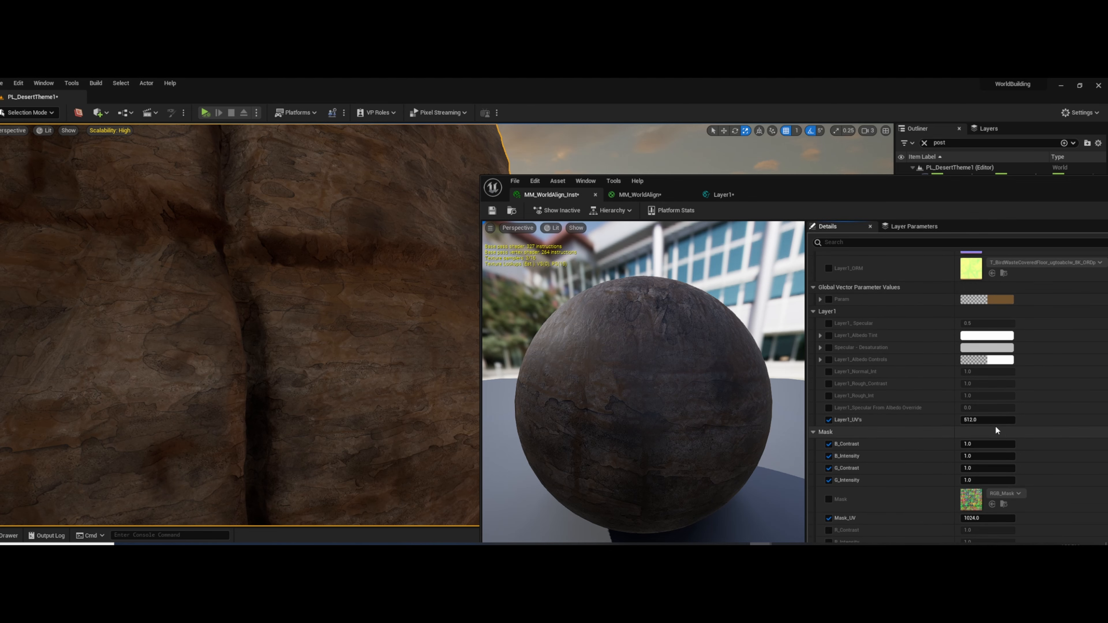
{"action": "left_click", "coordinate": [991, 421]}
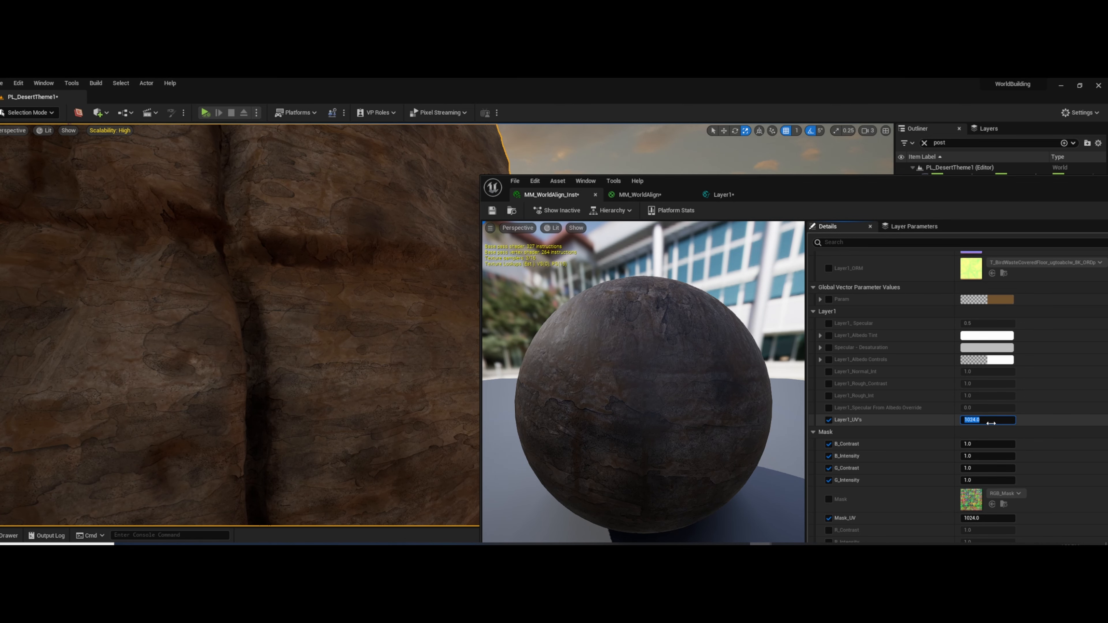
Try Layer1_UV's values of 2048 and 64 while comparing the texture scale on the rock
{"action": "key", "text": "s"}
{"action": "right_click_drag", "start_coordinate": [163, 324], "coordinate": [188, 329]}
{"action": "left_click", "coordinate": [989, 420]}
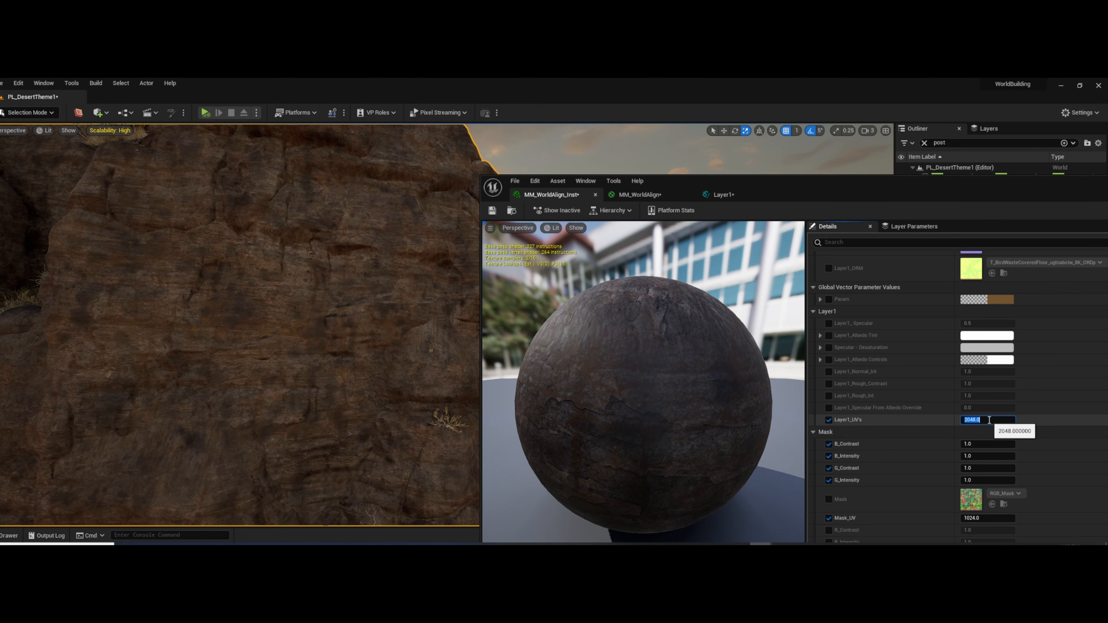
{"action": "key", "text": "s"}
{"action": "right_click_drag", "start_coordinate": [262, 371], "coordinate": [253, 384]}
{"action": "key", "text": "w"}
{"action": "right_click_drag", "start_coordinate": [325, 362], "coordinate": [327, 377]}
Set the mask's G_Intensity and B_Intensity to 0.25 and check the rock from closer and farther away
{"action": "scroll", "coordinate": [972, 376], "scroll_direction": "down", "scroll_amount": 3}
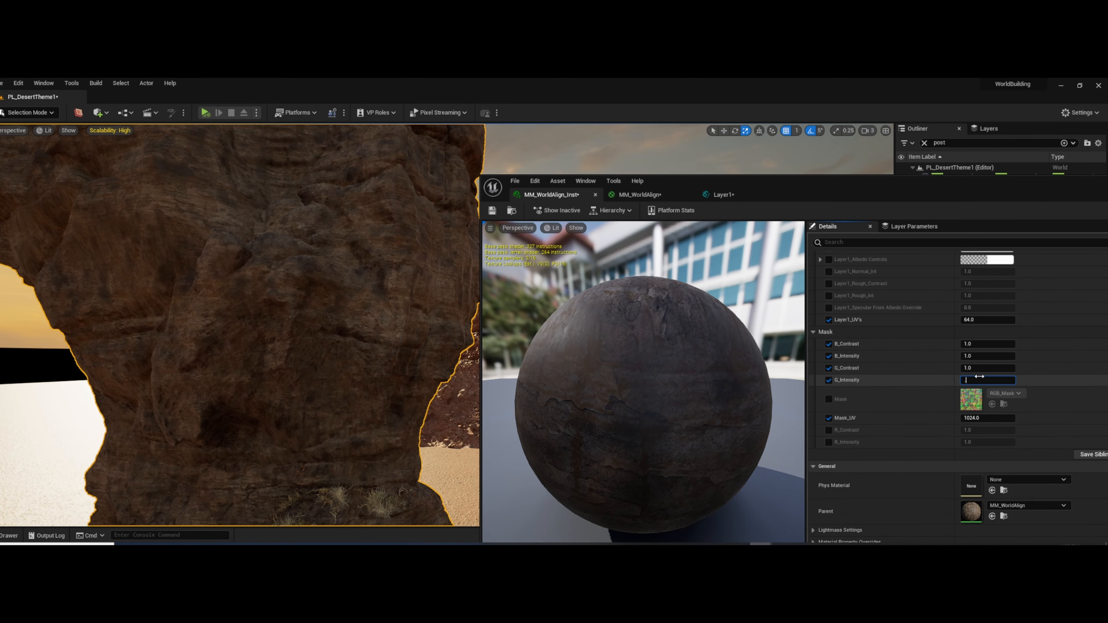
{"action": "left_click", "coordinate": [984, 356]}
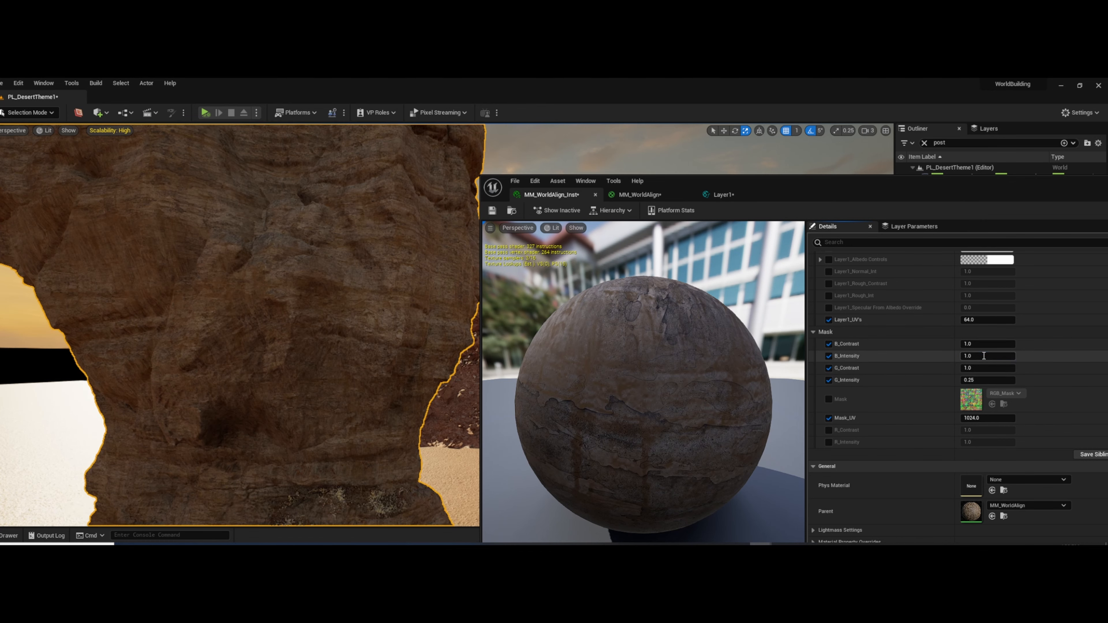
{"action": "type", "text": ".25"}
{"action": "key", "text": "Return"}
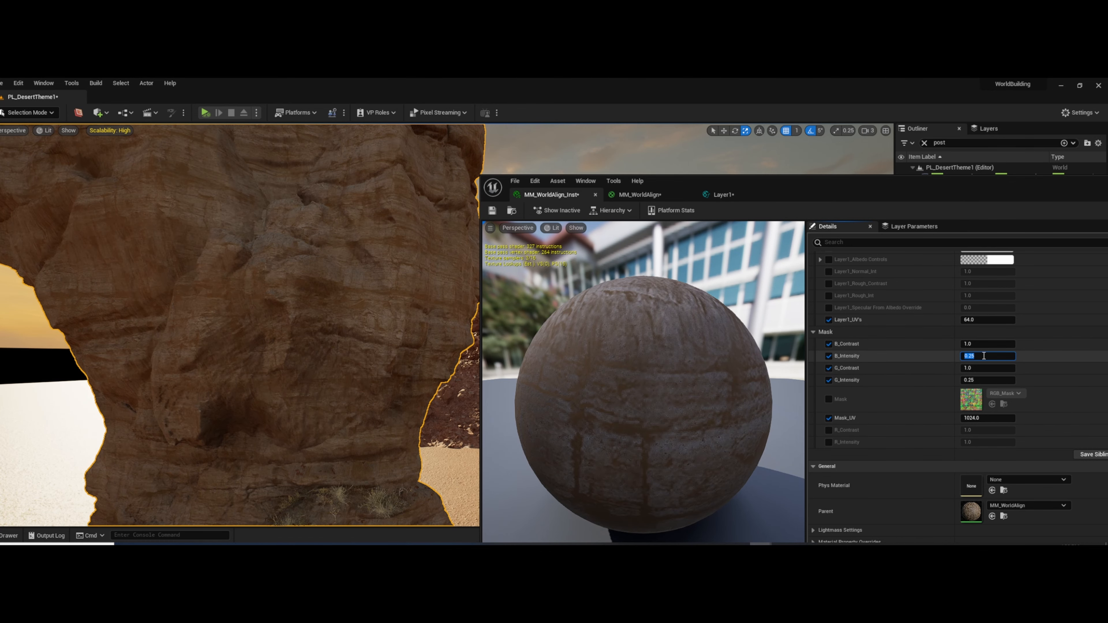
{"action": "key", "text": "w"}
{"action": "mouse_move", "coordinate": [406, 292]}
{"action": "right_mouse_down"}
{"action": "mouse_move", "coordinate": [392, 279]}
{"action": "mouse_move", "coordinate": [417, 303]}
{"action": "right_mouse_up"}
{"action": "key", "text": "s"}
Set Layer1_UV's to 4096 and inspect the rock surface up close and from a distance
{"action": "scroll", "coordinate": [920, 376], "scroll_direction": "up", "scroll_amount": 5}
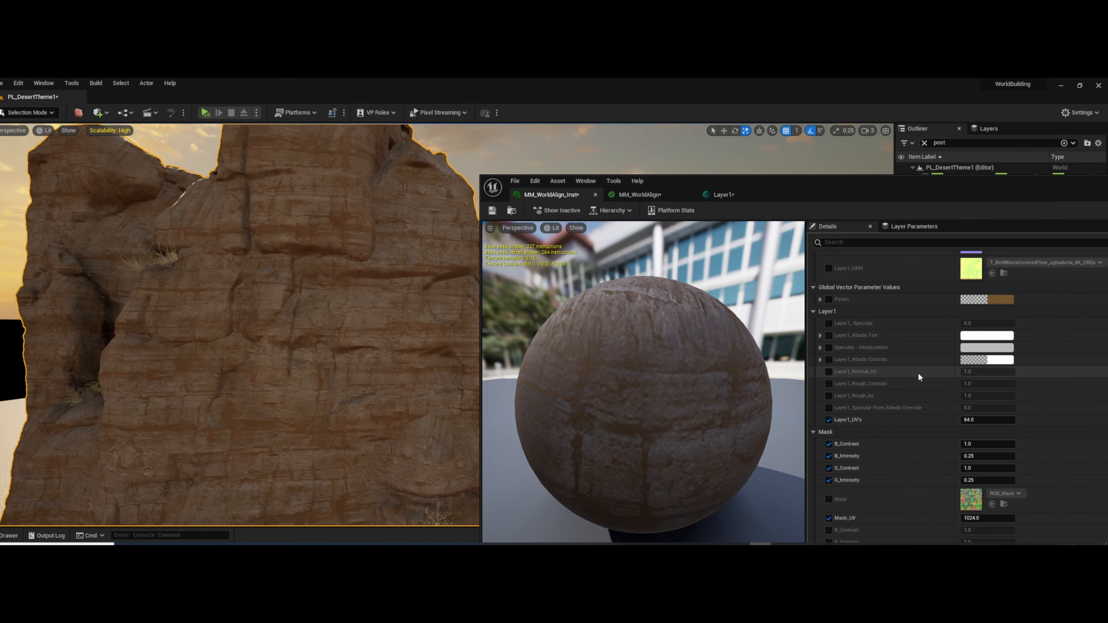
{"action": "left_click", "coordinate": [985, 465]}
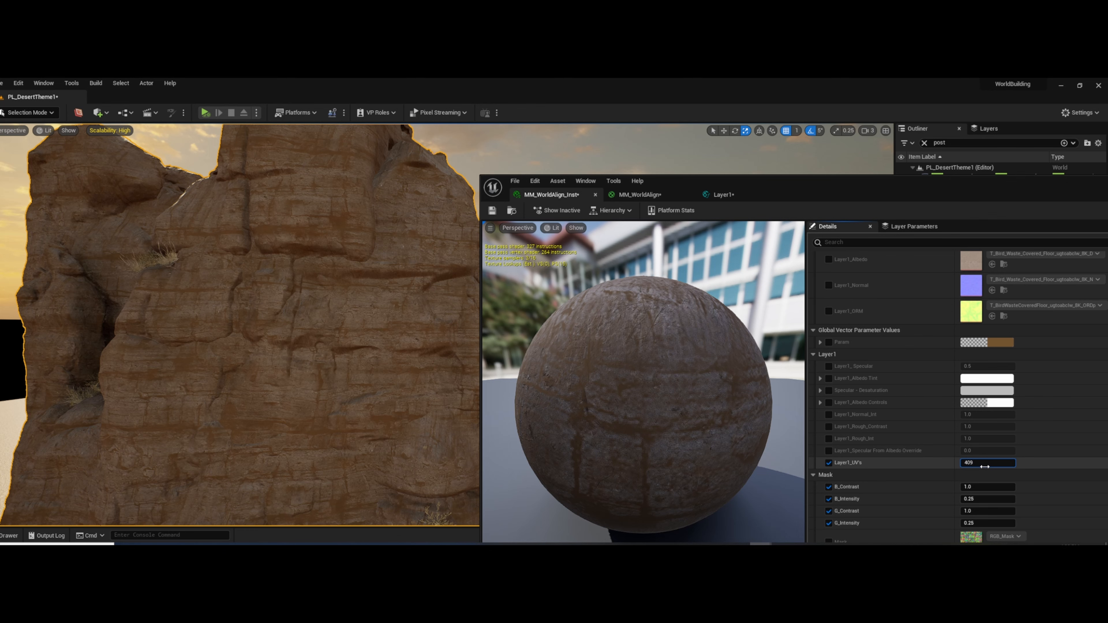
{"action": "type", "text": "6"}
{"action": "key", "text": "Return"}
{"action": "scroll", "coordinate": [262, 306], "scroll_direction": "up", "scroll_amount": 5}
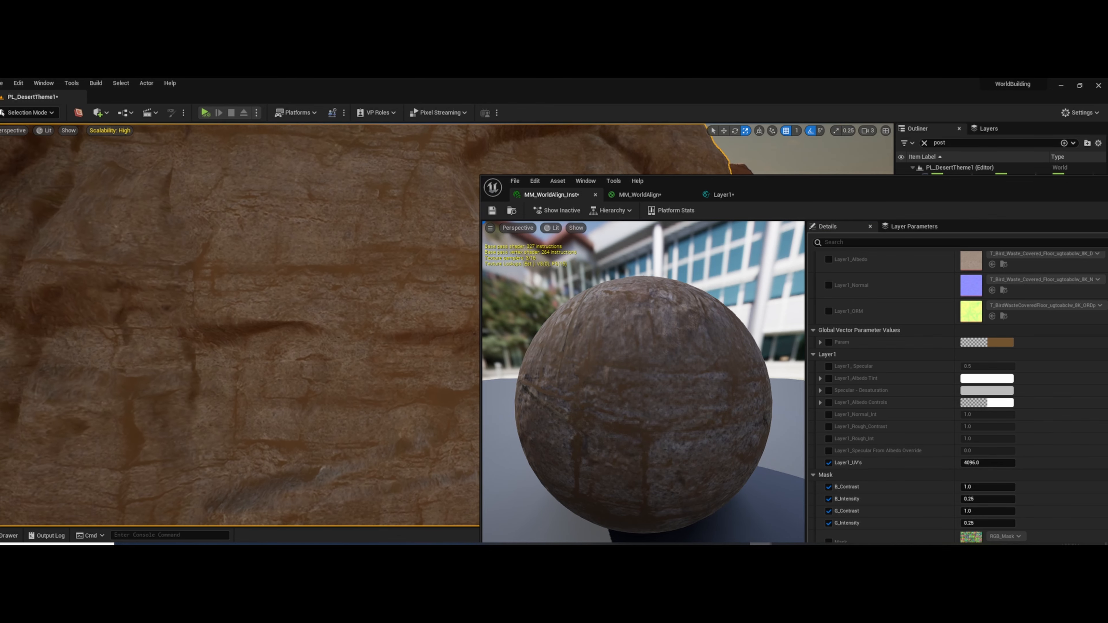
{"action": "scroll", "coordinate": [239, 325], "scroll_direction": "down", "scroll_amount": 6}
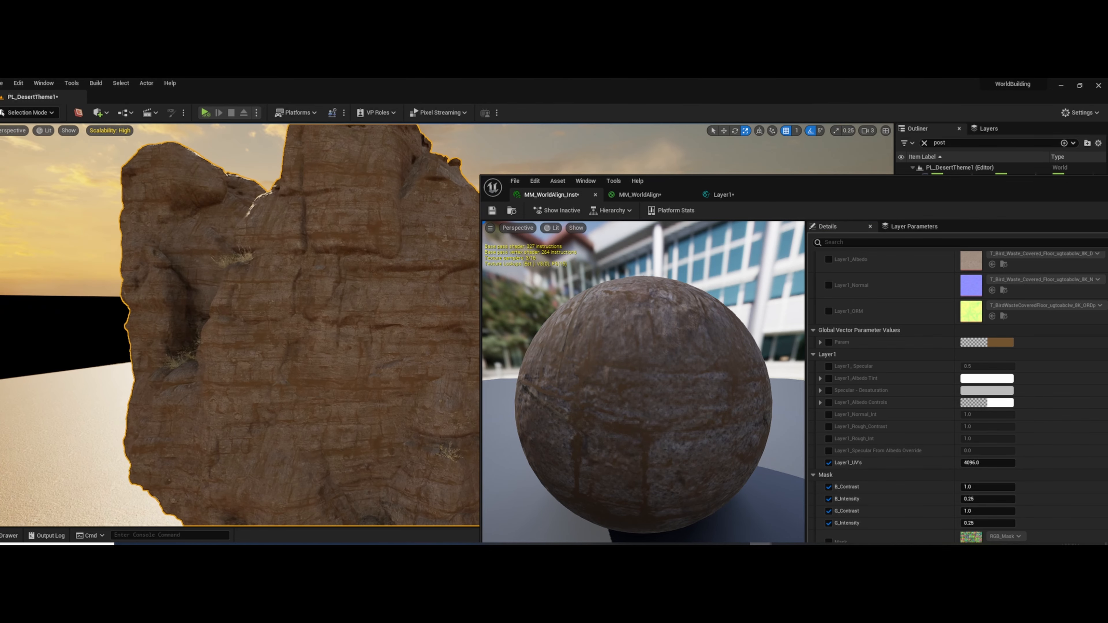
{"action": "scroll", "coordinate": [240, 326], "scroll_direction": "up", "scroll_amount": 3}
Open the parent material MM_WorldAlign and examine how the Layer1 function node connects to the layer blend
{"action": "scroll", "coordinate": [869, 368], "scroll_direction": "down", "scroll_amount": 5}
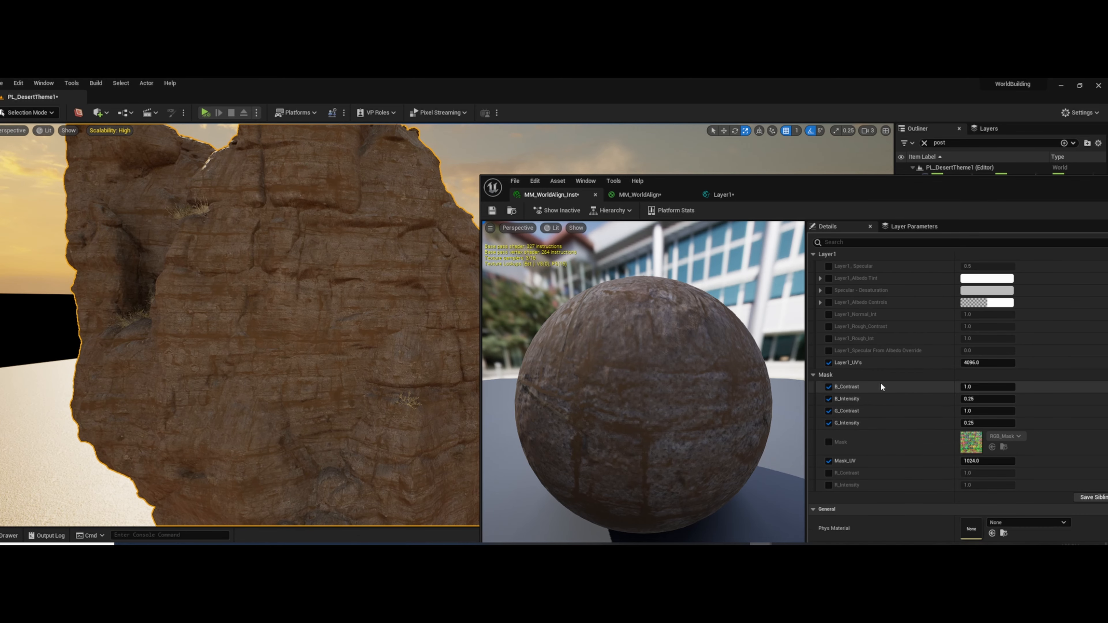
{"action": "double_click", "coordinate": [968, 495]}
{"action": "scroll", "coordinate": [861, 426], "scroll_direction": "down", "scroll_amount": 4}
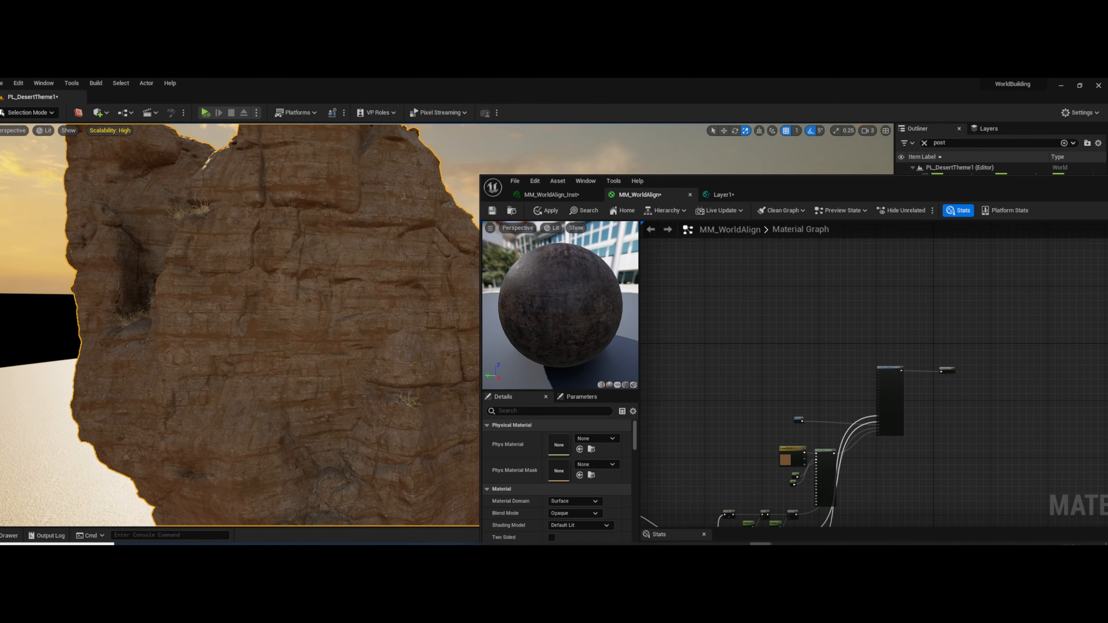
{"action": "right_click_drag", "start_coordinate": [806, 411], "coordinate": [764, 337]}
{"action": "scroll", "coordinate": [762, 350], "scroll_direction": "up", "scroll_amount": 4}
{"action": "left_click", "coordinate": [758, 359]}
{"action": "left_click_drag", "start_coordinate": [759, 358], "coordinate": [749, 376]}
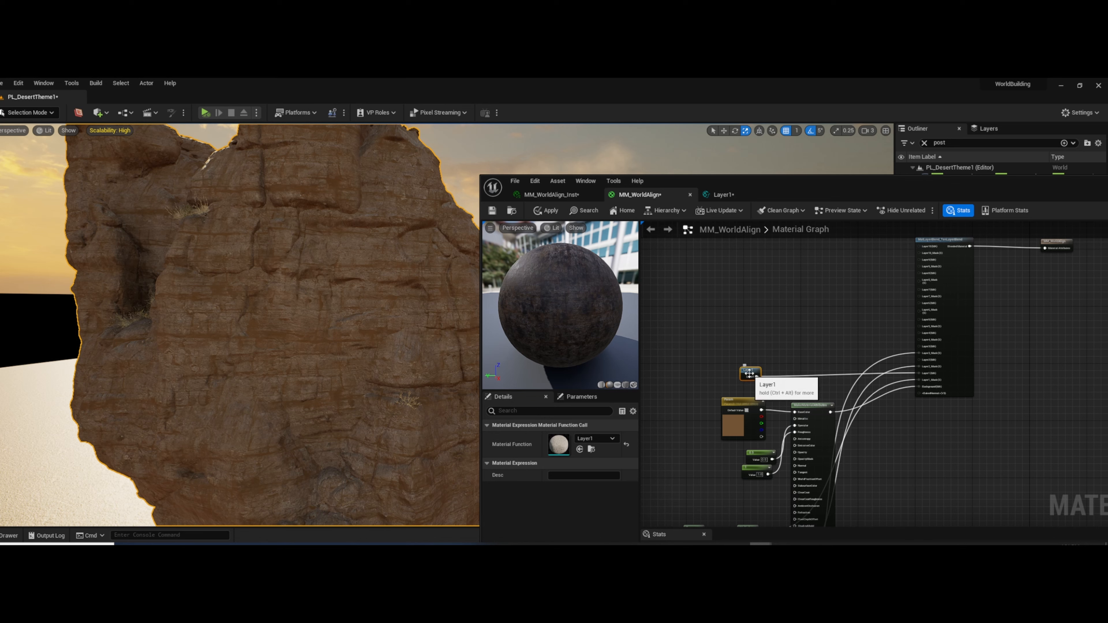
{"action": "scroll", "coordinate": [750, 373], "scroll_direction": "up", "scroll_amount": 3}
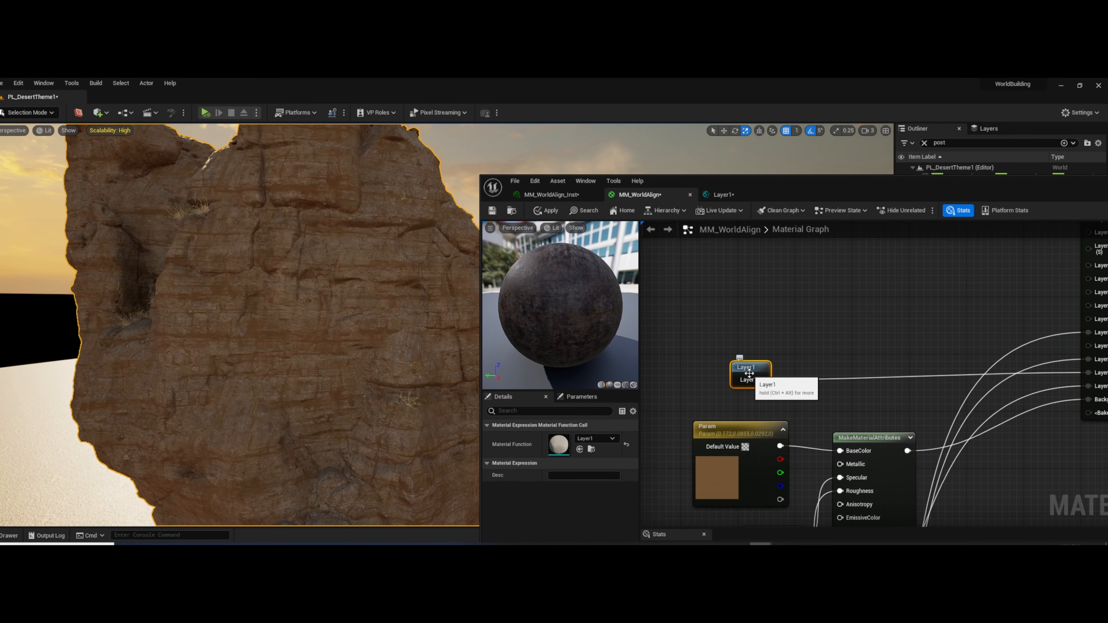
{"action": "right_click_drag", "start_coordinate": [804, 350], "coordinate": [796, 389]}
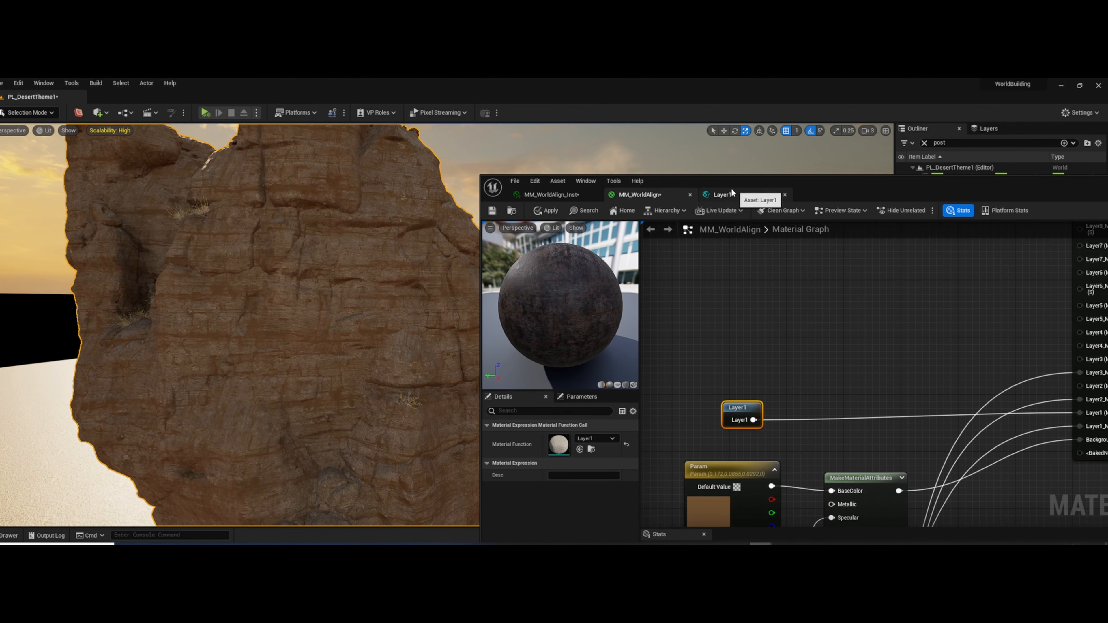
In the Layer1 function, duplicate the entire node network including its output twice, placing both copies below the original
{"action": "left_click", "coordinate": [723, 194]}
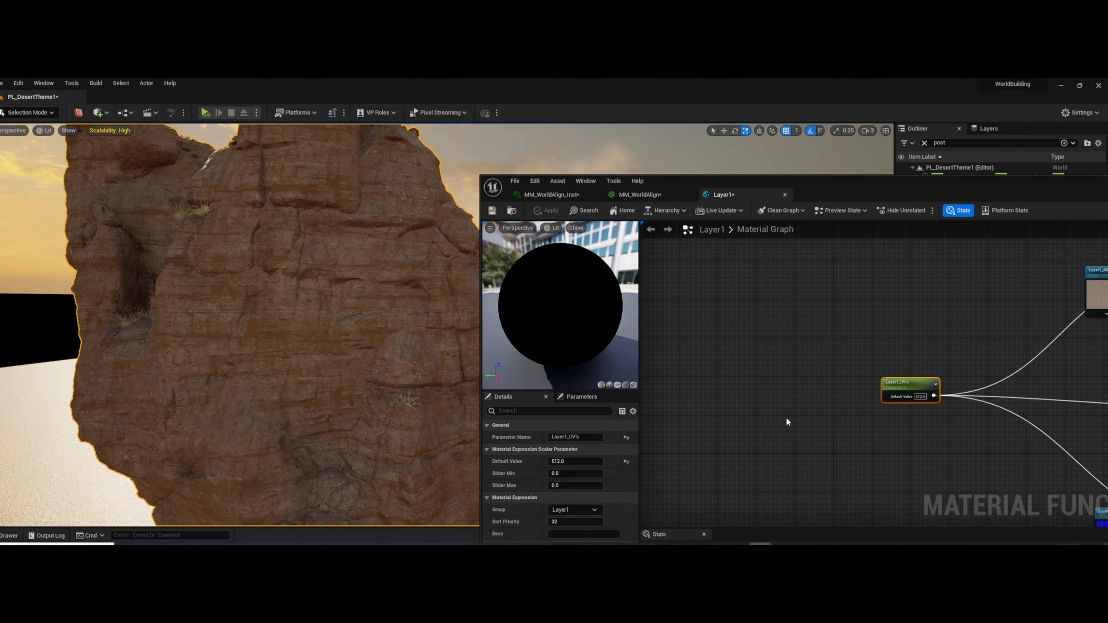
{"action": "double_click", "coordinate": [913, 188]}
{"action": "left_click", "coordinate": [912, 162]}
{"action": "scroll", "coordinate": [616, 299], "scroll_direction": "down", "scroll_amount": 4}
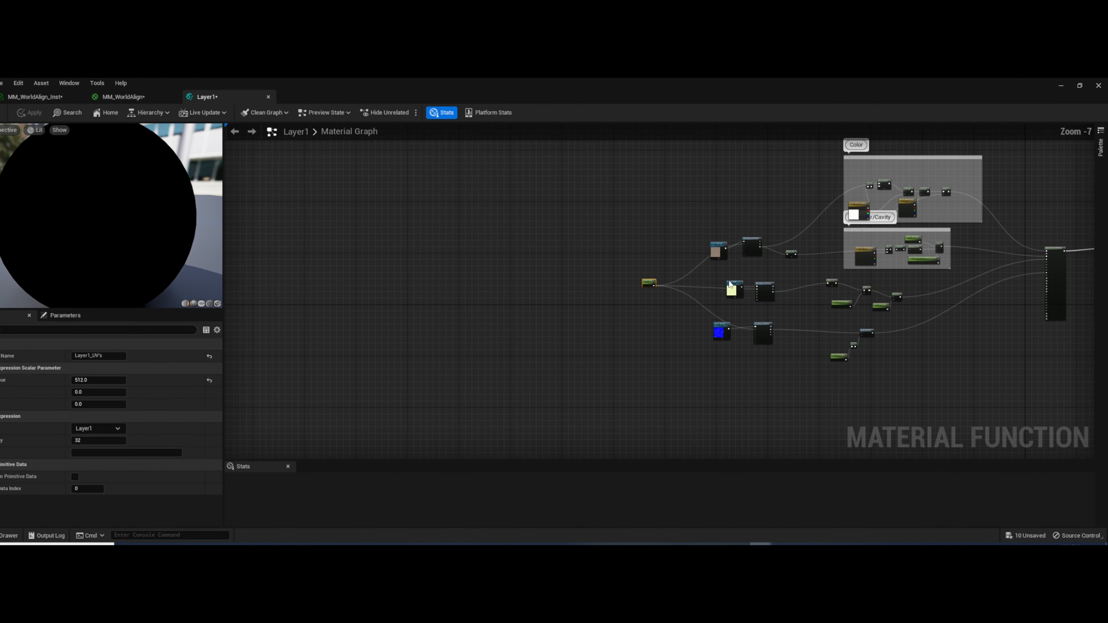
{"action": "right_click_drag", "start_coordinate": [617, 299], "coordinate": [463, 319]}
{"action": "left_click_drag", "start_coordinate": [441, 186], "coordinate": [914, 423]}
{"action": "left_click_drag", "start_coordinate": [956, 271], "coordinate": [970, 270]}
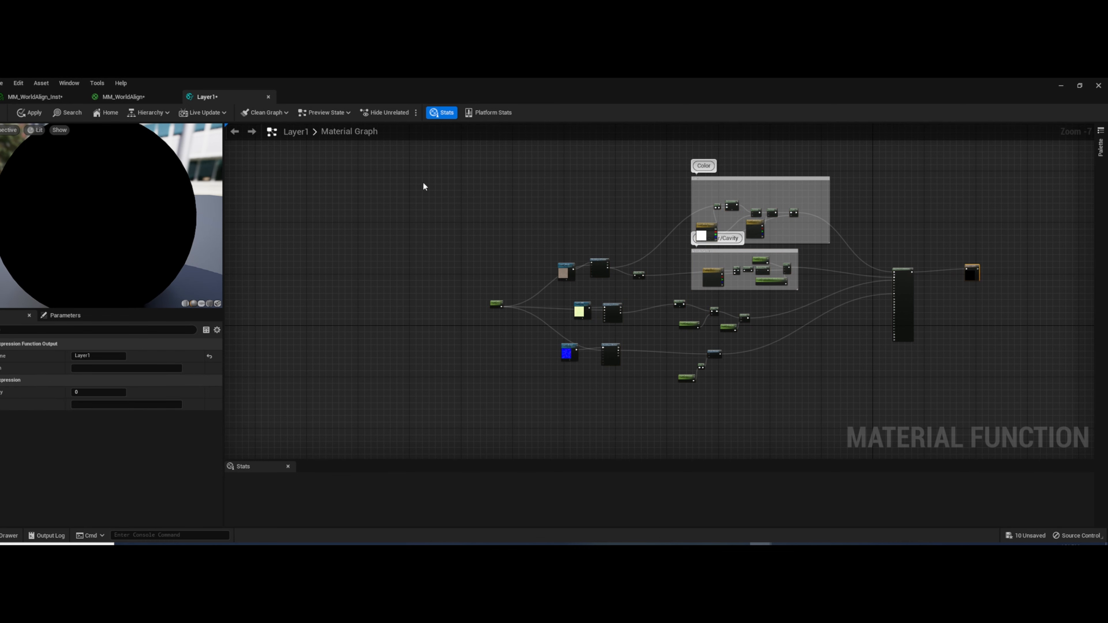
{"action": "left_click_drag", "start_coordinate": [397, 180], "coordinate": [930, 417]}
{"action": "right_click_drag", "start_coordinate": [916, 408], "coordinate": [919, 236]}
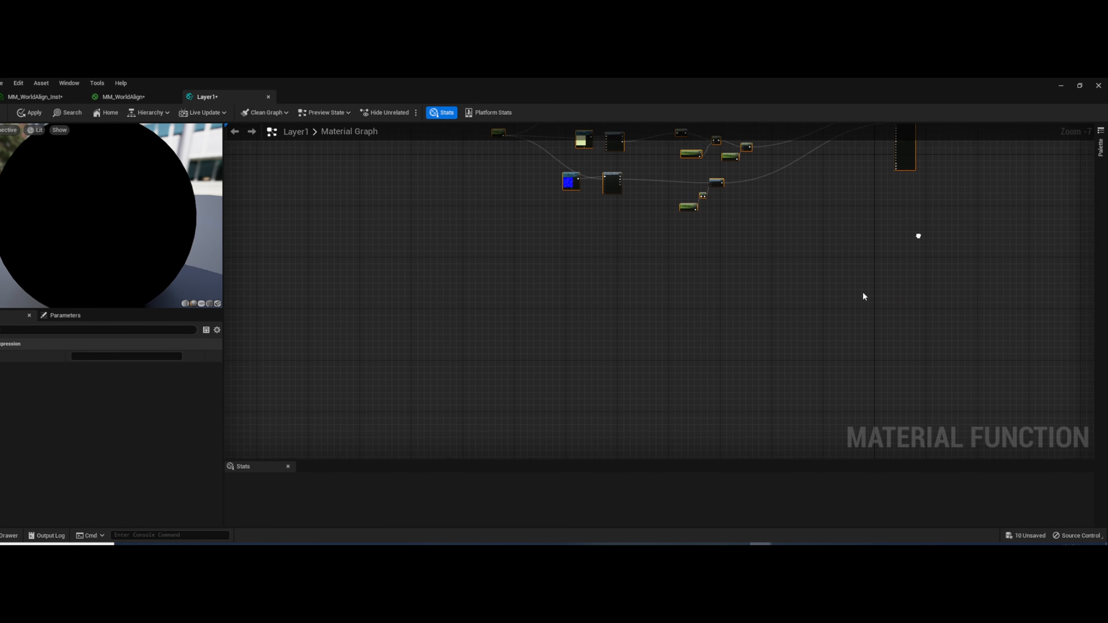
{"action": "key", "text": "ctrl+v"}
{"action": "left_click_drag", "start_coordinate": [868, 287], "coordinate": [747, 270]}
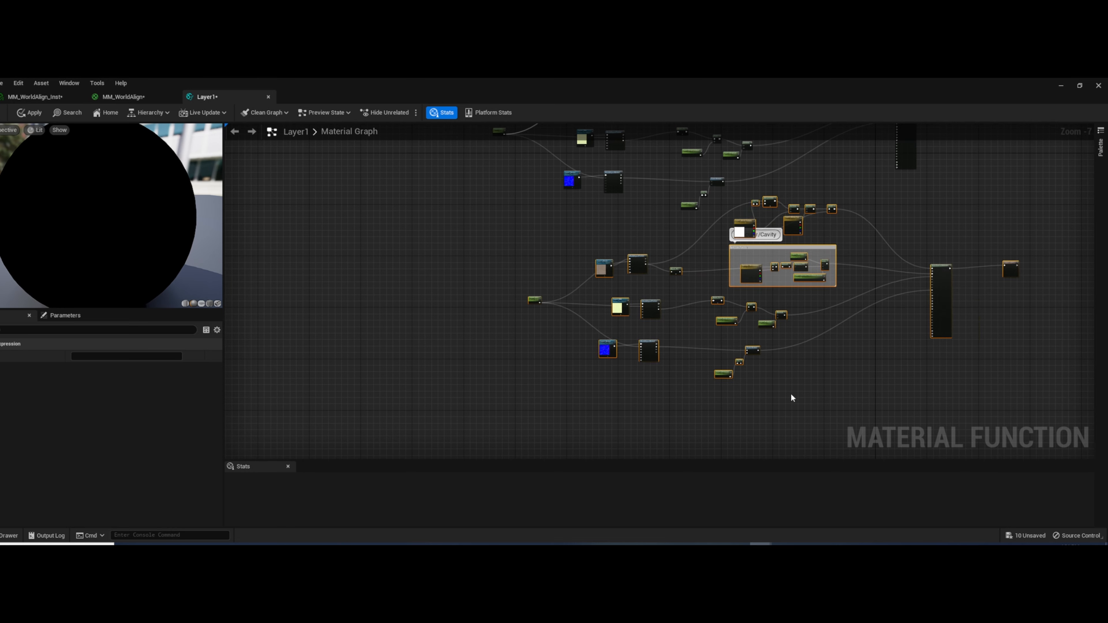
{"action": "right_click_drag", "start_coordinate": [796, 410], "coordinate": [779, 228]}
{"action": "key", "text": "ctrl+v"}
Rename the function output of the first copied network as Layer2 and that of the second copy as Layer3
{"action": "right_click_drag", "start_coordinate": [922, 232], "coordinate": [767, 388]}
{"action": "left_click", "coordinate": [834, 243]}
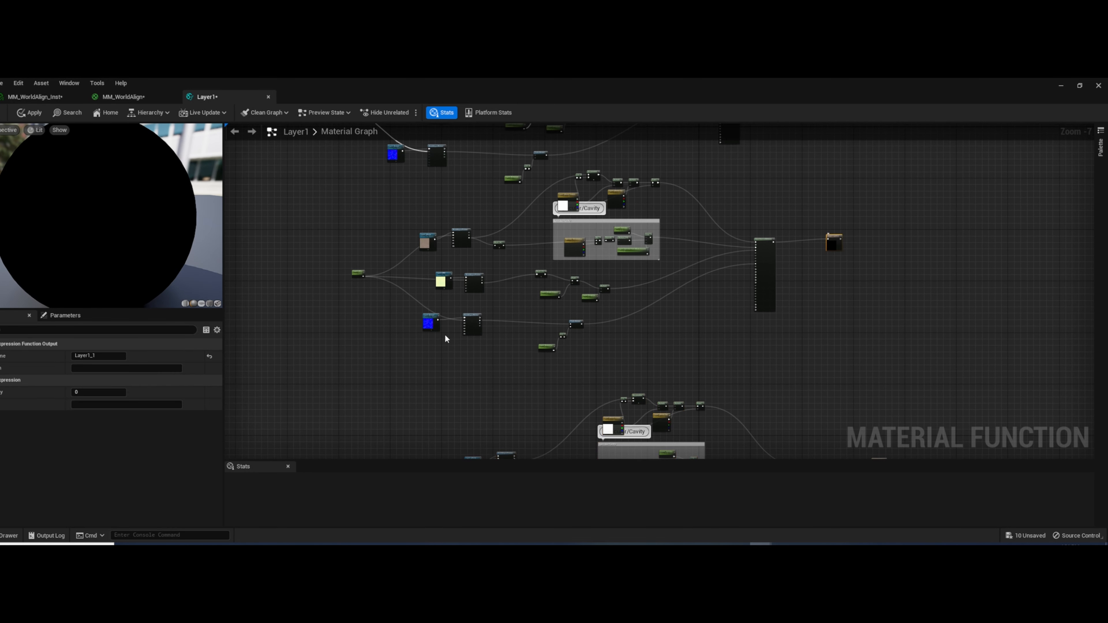
{"action": "left_click", "coordinate": [103, 356]}
{"action": "left_click", "coordinate": [103, 356]}
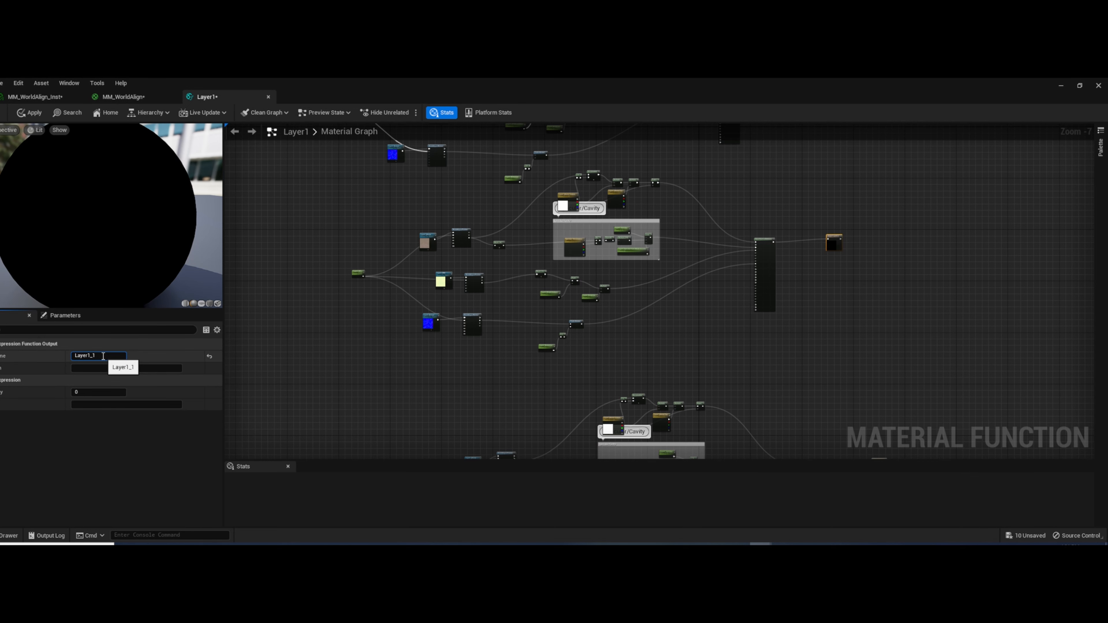
{"action": "type", "text": "1_2"}
{"action": "key", "text": "Return"}
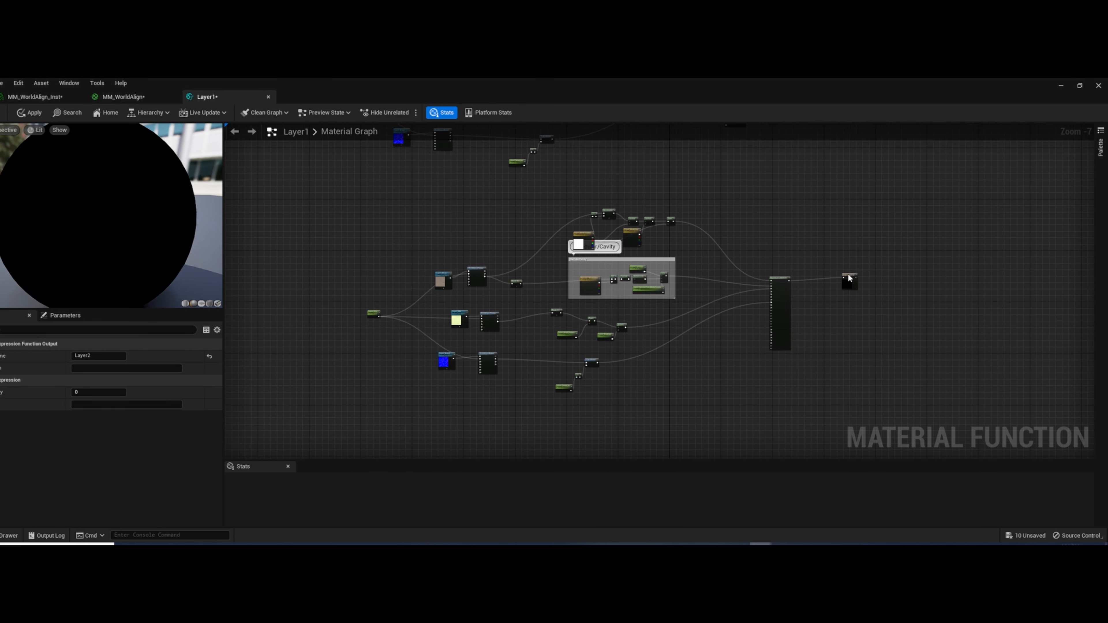
{"action": "double_click", "coordinate": [113, 359]}
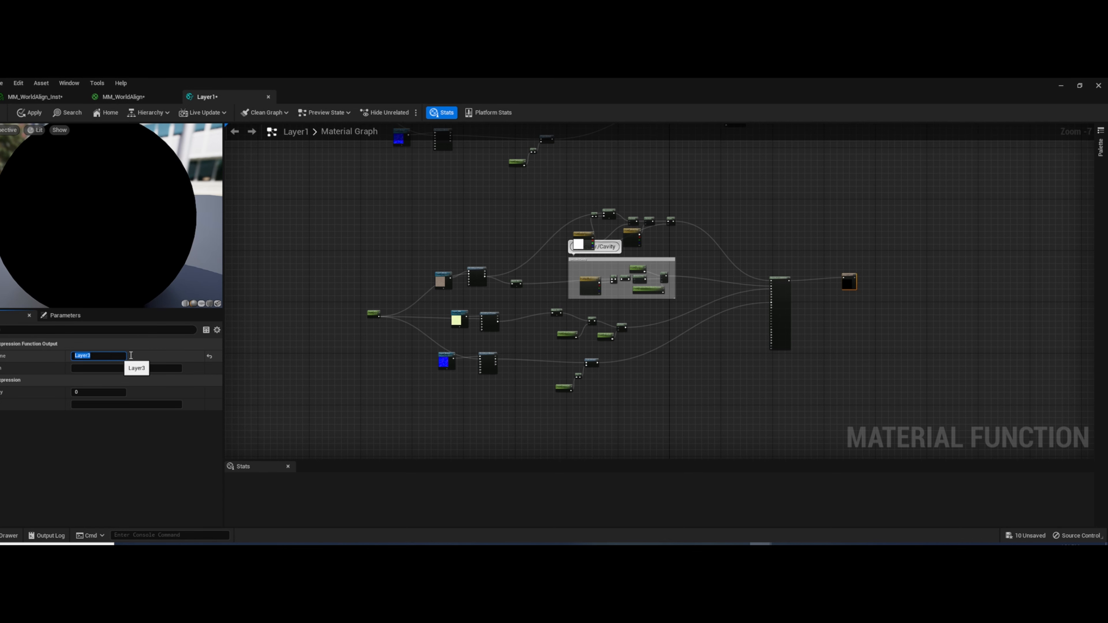
Examine the texture nodes in the lowest copied network, including the name and group settings of its albedo parameter
{"action": "scroll", "coordinate": [460, 280], "scroll_direction": "up", "scroll_amount": 4}
{"action": "left_click", "coordinate": [406, 267]}
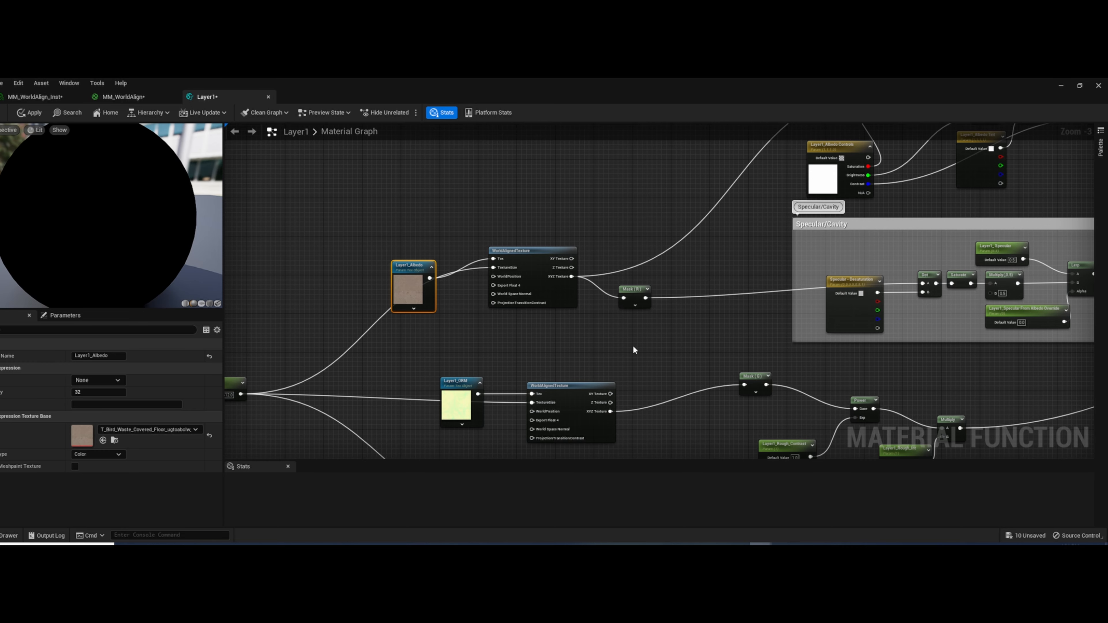
{"action": "right_click_drag", "start_coordinate": [494, 369], "coordinate": [537, 293]}
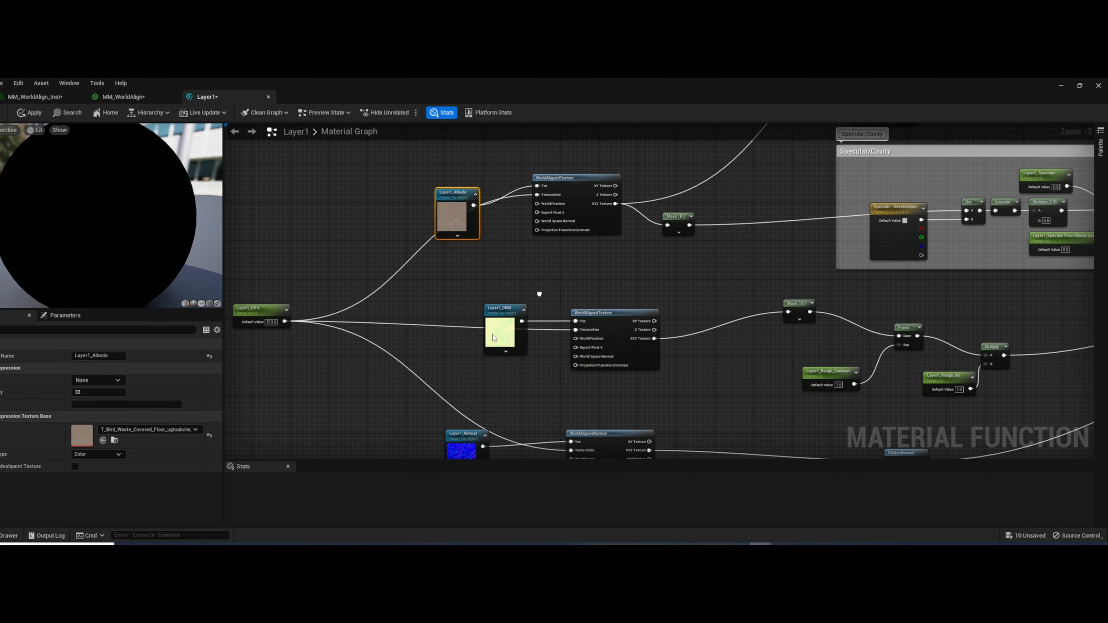
{"action": "scroll", "coordinate": [710, 359], "scroll_direction": "down", "scroll_amount": 3}
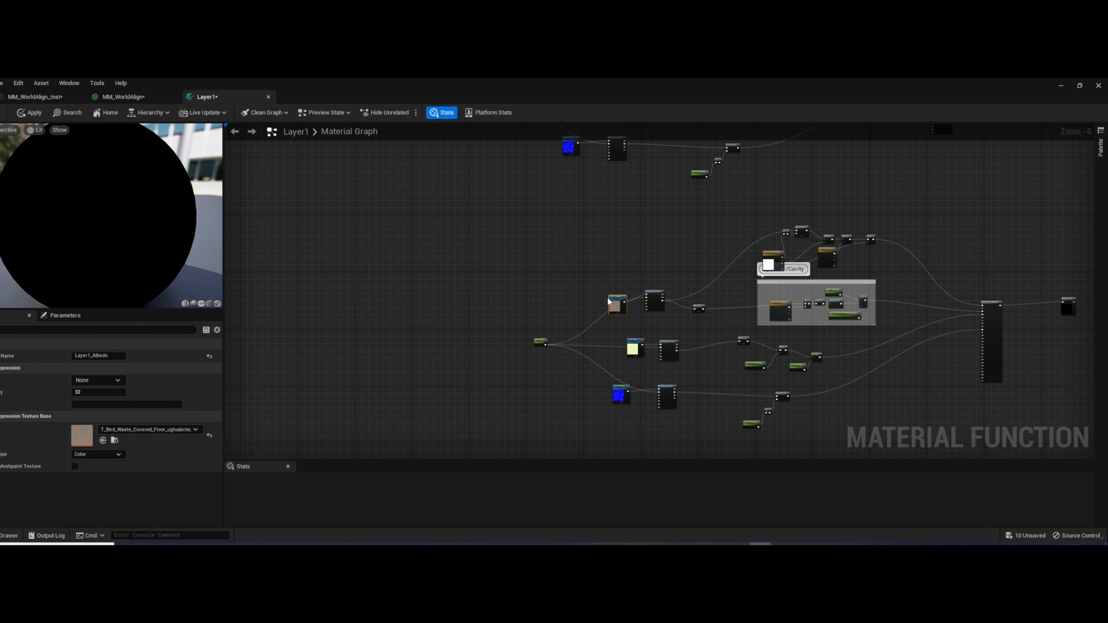
{"action": "scroll", "coordinate": [606, 302], "scroll_direction": "up", "scroll_amount": 1}
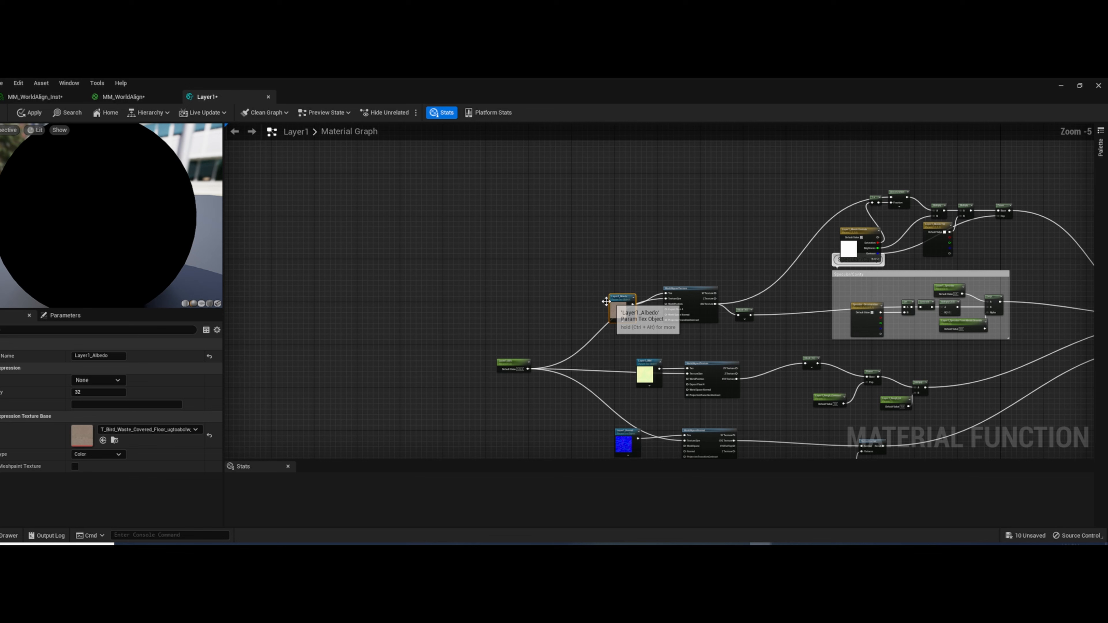
{"action": "left_click", "coordinate": [124, 382]}
{"action": "left_click", "coordinate": [123, 382]}
{"action": "scroll", "coordinate": [580, 305], "scroll_direction": "down", "scroll_amount": 1}
{"action": "right_click_drag", "start_coordinate": [602, 251], "coordinate": [545, 424]}
Apply the function changes and move the Layer1 function node clear above the Param node in MM_WorldAlign
{"action": "left_click", "coordinate": [31, 113]}
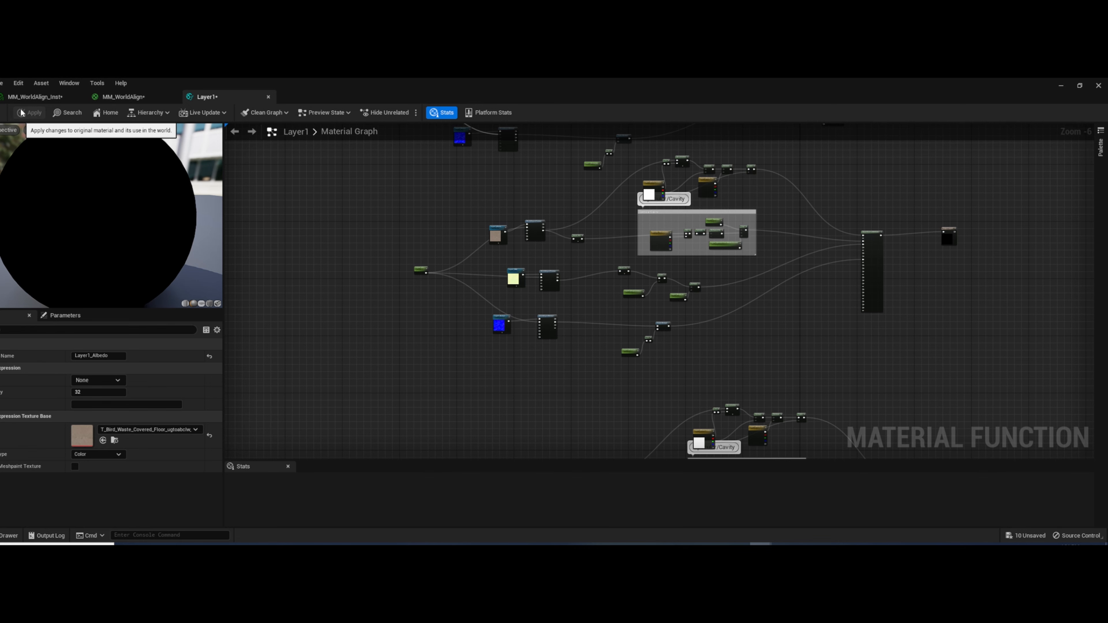
{"action": "left_click", "coordinate": [44, 96]}
{"action": "left_click", "coordinate": [199, 97]}
{"action": "left_click", "coordinate": [153, 96]}
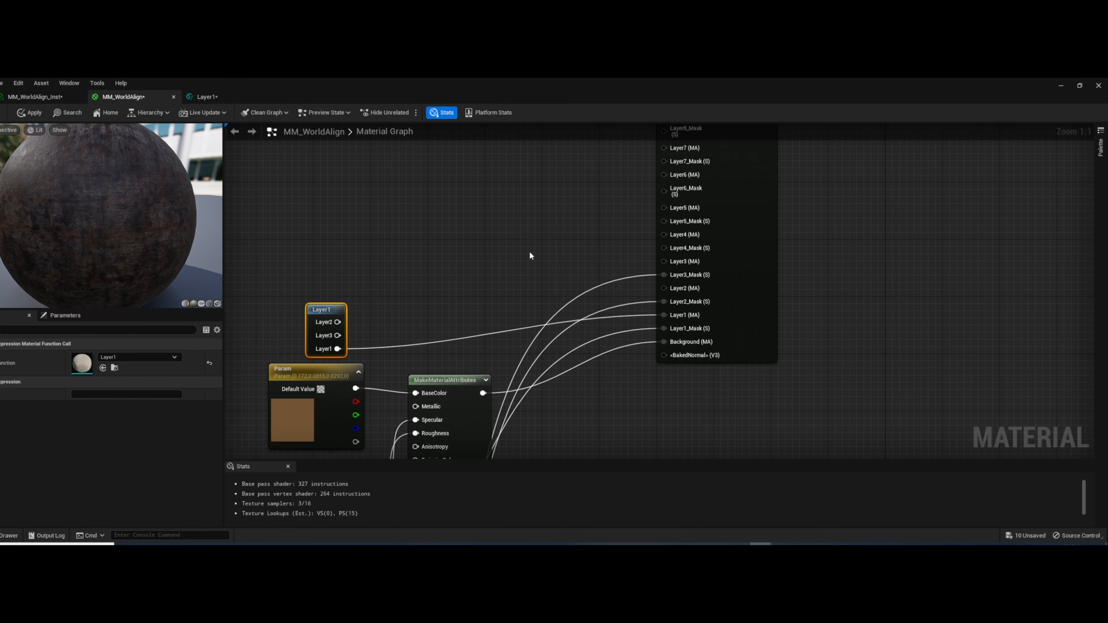
{"action": "left_click_drag", "start_coordinate": [326, 353], "coordinate": [349, 247]}
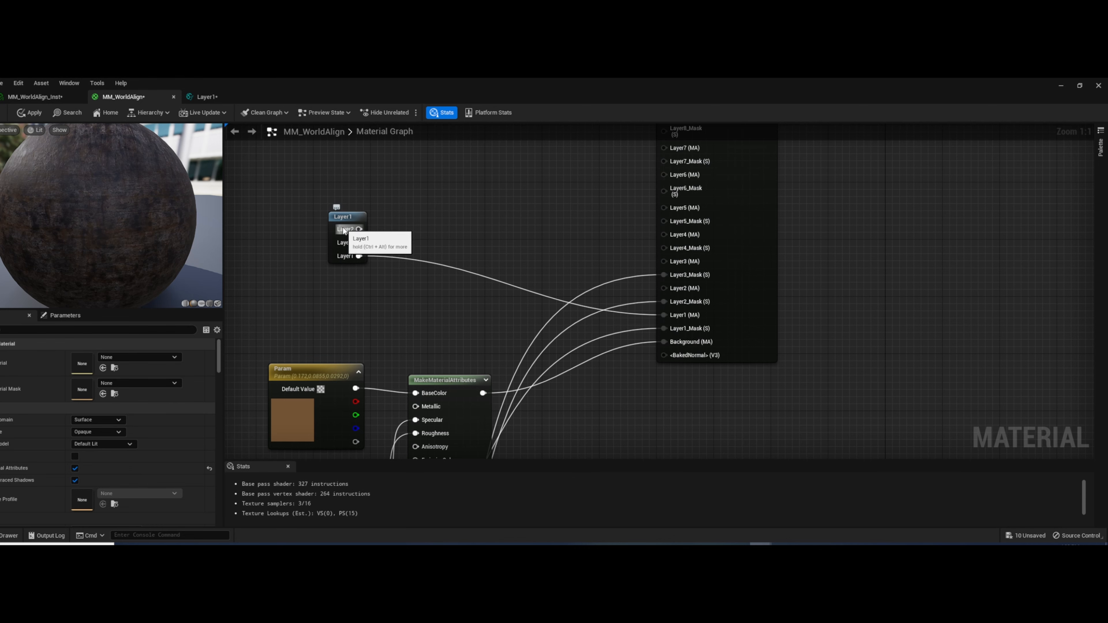
Back in the Layer1 function, set the sort priority of the Layer2 output to 1 and the Layer3 output to 3
{"action": "left_click", "coordinate": [206, 96]}
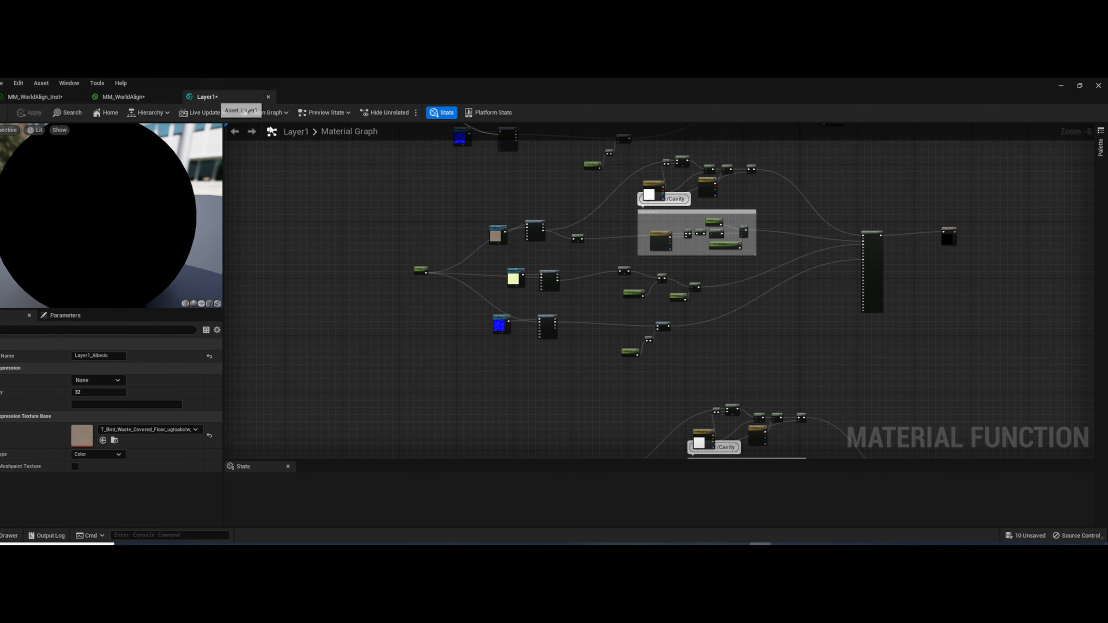
{"action": "left_click", "coordinate": [947, 238]}
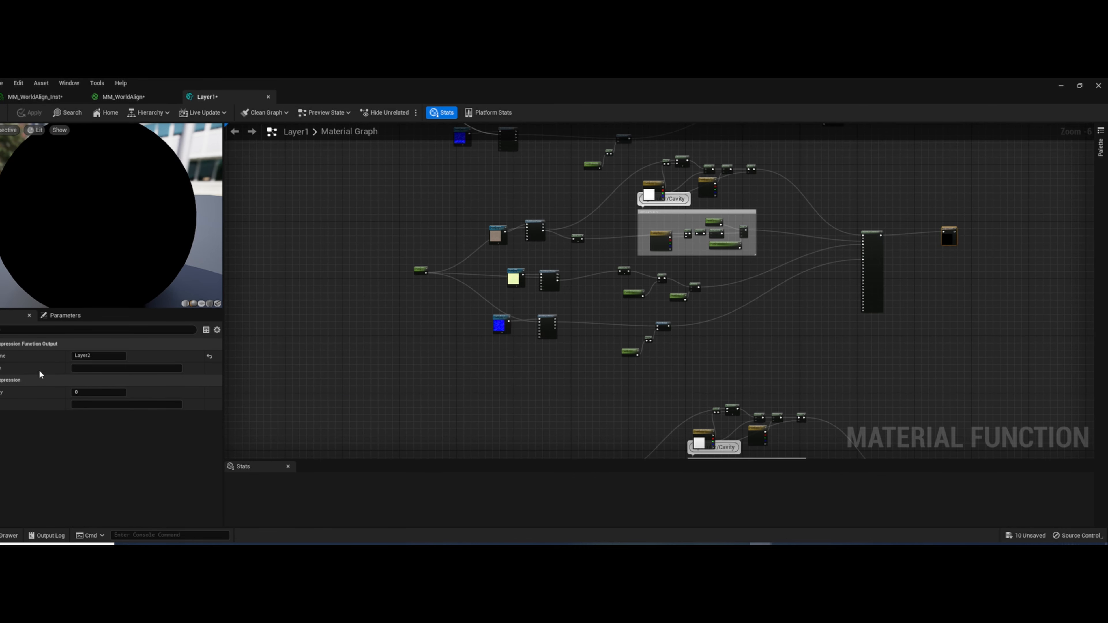
{"action": "left_click_drag", "start_coordinate": [92, 392], "coordinate": [88, 393]}
{"action": "left_click", "coordinate": [92, 392]}
{"action": "type", "text": "1"}
{"action": "right_click_drag", "start_coordinate": [935, 387], "coordinate": [849, 175]}
{"action": "left_click", "coordinate": [912, 269]}
{"action": "scroll", "coordinate": [869, 275], "scroll_direction": "down", "scroll_amount": 4}
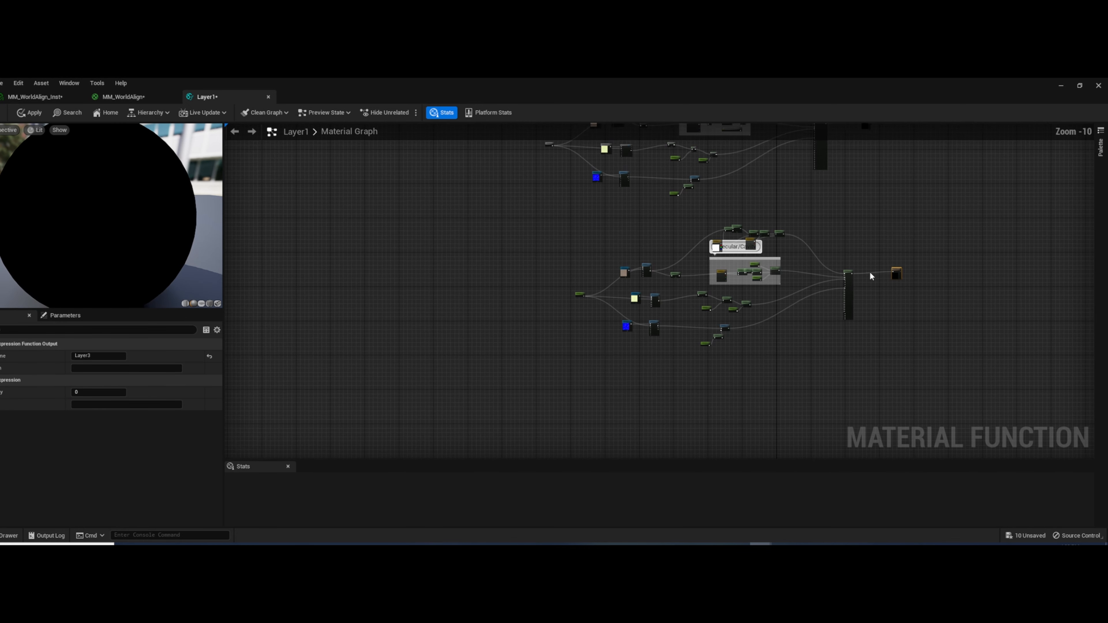
{"action": "scroll", "coordinate": [870, 278], "scroll_direction": "down", "scroll_amount": 1}
{"action": "right_click_drag", "start_coordinate": [878, 228], "coordinate": [851, 344]}
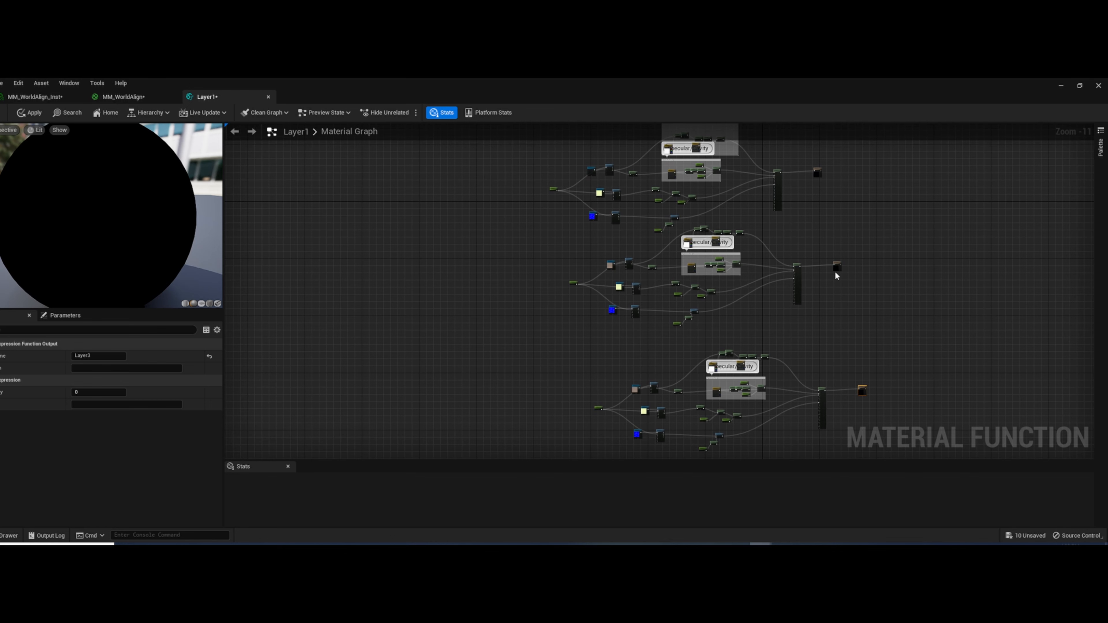
{"action": "left_click", "coordinate": [91, 393]}
{"action": "type", "text": "3"}
Set the sort priority of the Layer2 output to 2 and the Layer1 output to 1, and apply the function
{"action": "left_click", "coordinate": [836, 266]}
{"action": "left_click", "coordinate": [90, 393]}
{"action": "type", "text": "2"}
{"action": "left_click", "coordinate": [817, 172]}
{"action": "left_click", "coordinate": [89, 393]}
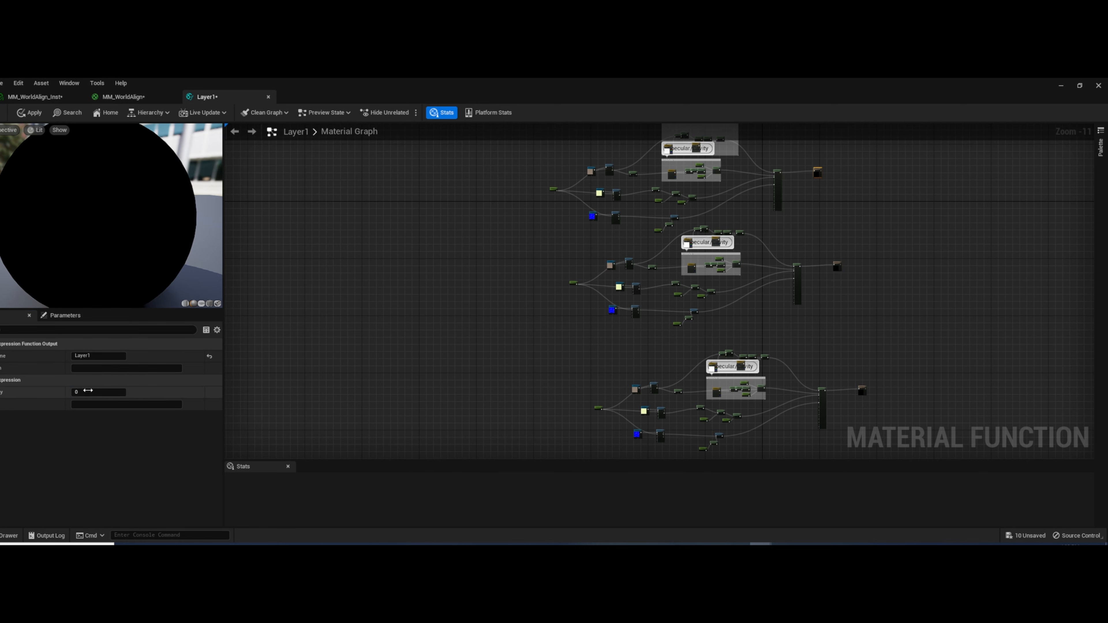
{"action": "type", "text": "1"}
{"action": "left_click", "coordinate": [30, 113]}
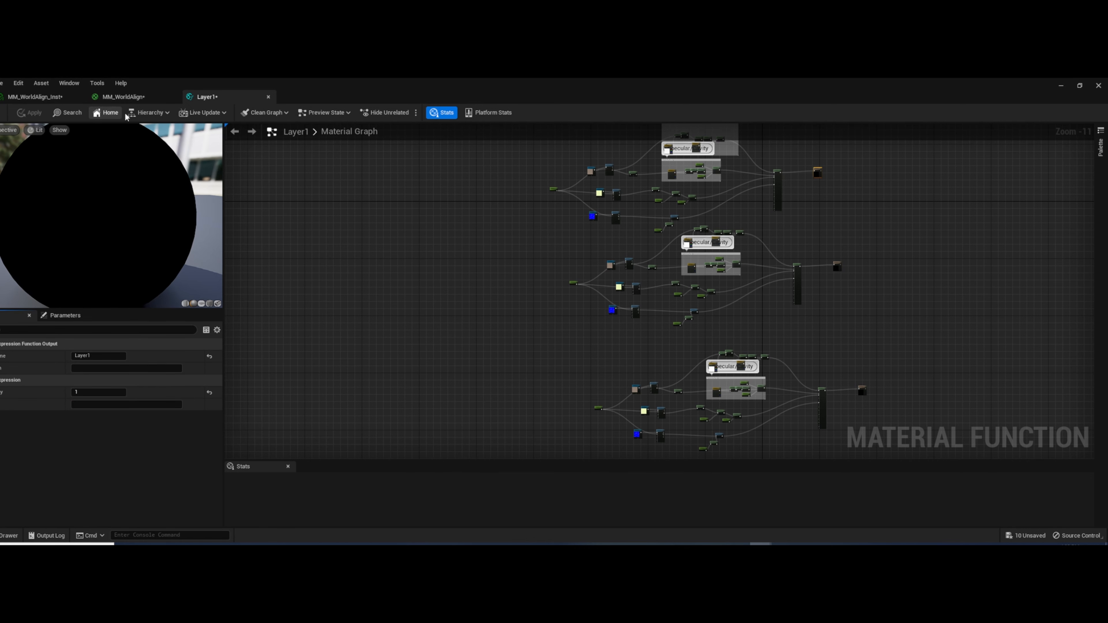
In MM_WorldAlign, connect the function's Layer2 and Layer3 outputs to the blend's Layer2 (MA) and Layer3 (MA) inputs and apply the material
{"action": "left_click", "coordinate": [135, 101]}
{"action": "right_click_drag", "start_coordinate": [563, 289], "coordinate": [608, 306]}
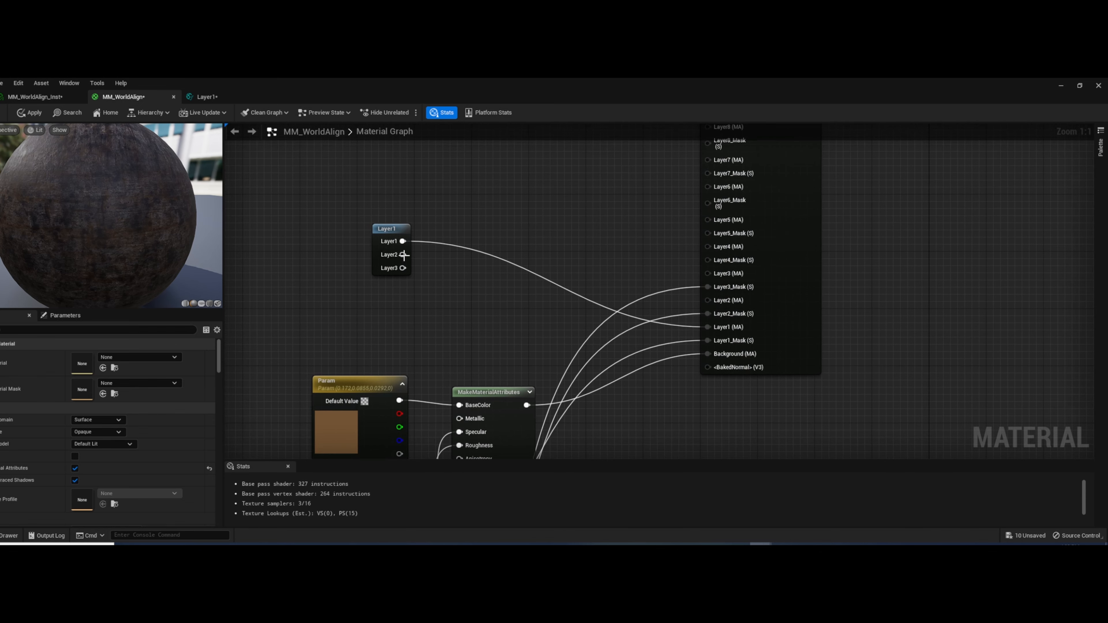
{"action": "left_click_drag", "start_coordinate": [403, 255], "coordinate": [708, 300]}
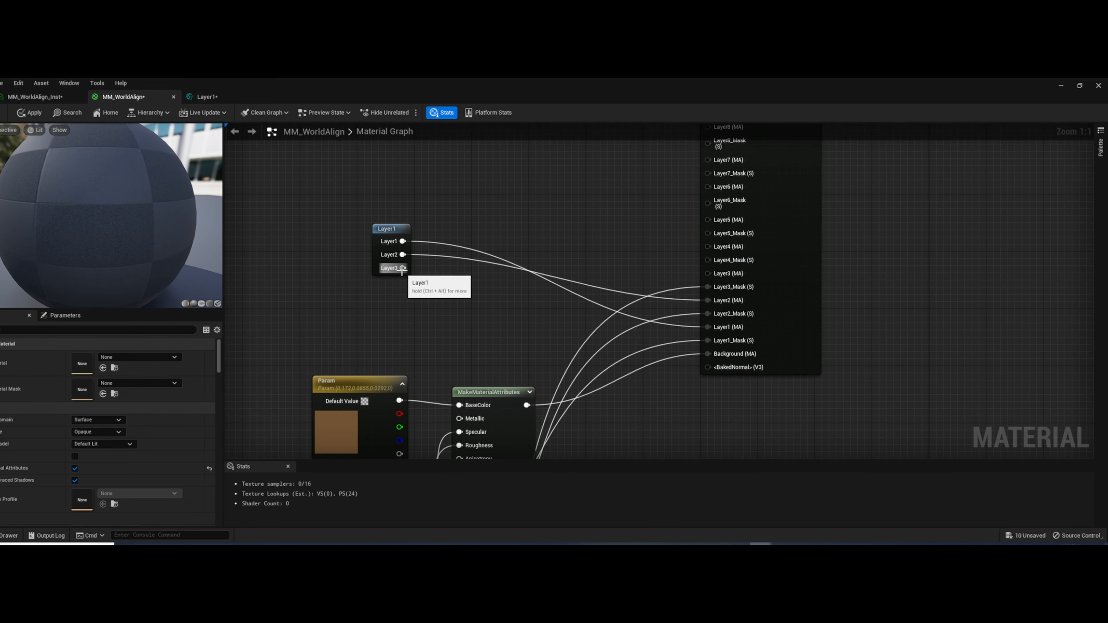
{"action": "left_click_drag", "start_coordinate": [403, 268], "coordinate": [708, 273]}
{"action": "scroll", "coordinate": [493, 282], "scroll_direction": "down", "scroll_amount": 2}
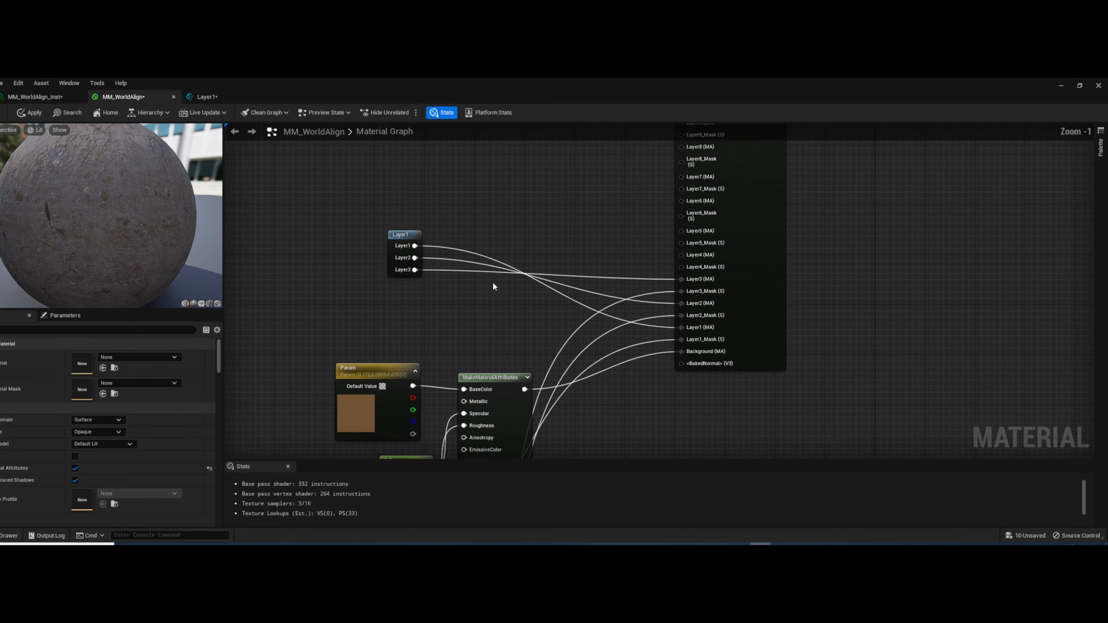
{"action": "left_click", "coordinate": [27, 114]}
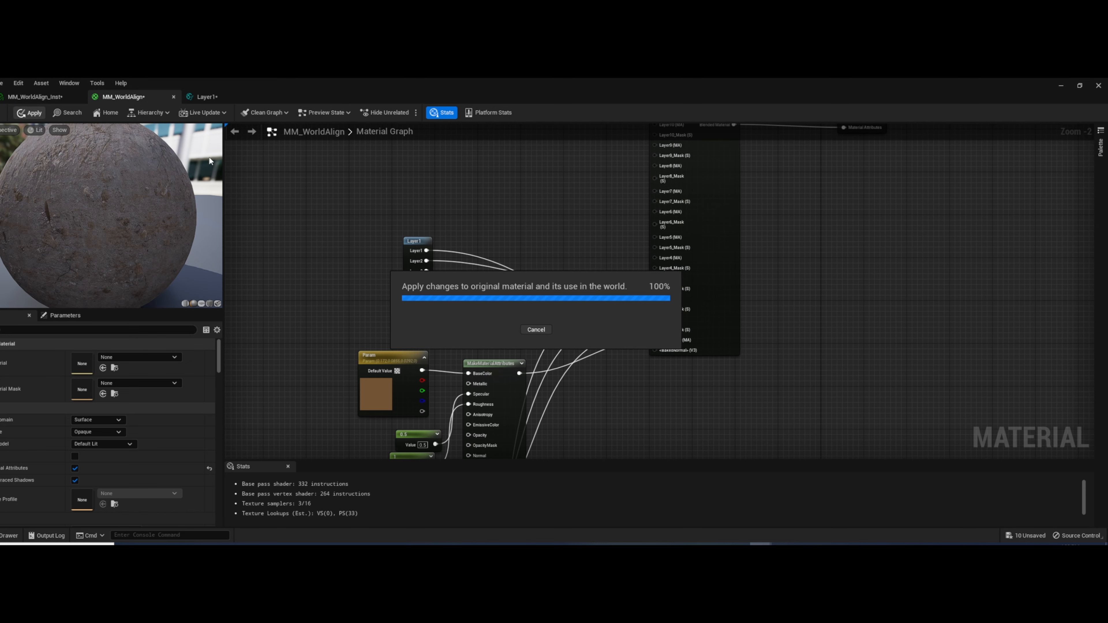
Review the parameter groups of MM_WorldAlign_Inst and inspect the boulder's surface in the level
{"action": "left_click", "coordinate": [43, 97]}
{"action": "scroll", "coordinate": [612, 274], "scroll_direction": "up", "scroll_amount": 5}
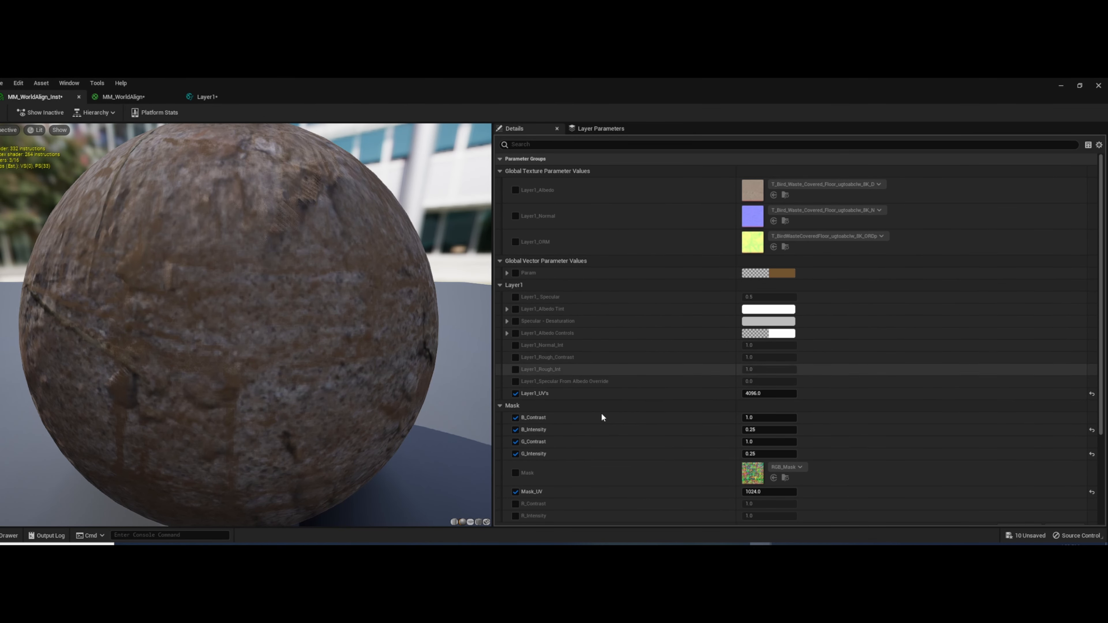
{"action": "scroll", "coordinate": [585, 336], "scroll_direction": "down", "scroll_amount": 3}
{"action": "left_click_drag", "start_coordinate": [357, 90], "coordinate": [746, 138]}
{"action": "scroll", "coordinate": [221, 286], "scroll_direction": "up", "scroll_amount": 5}
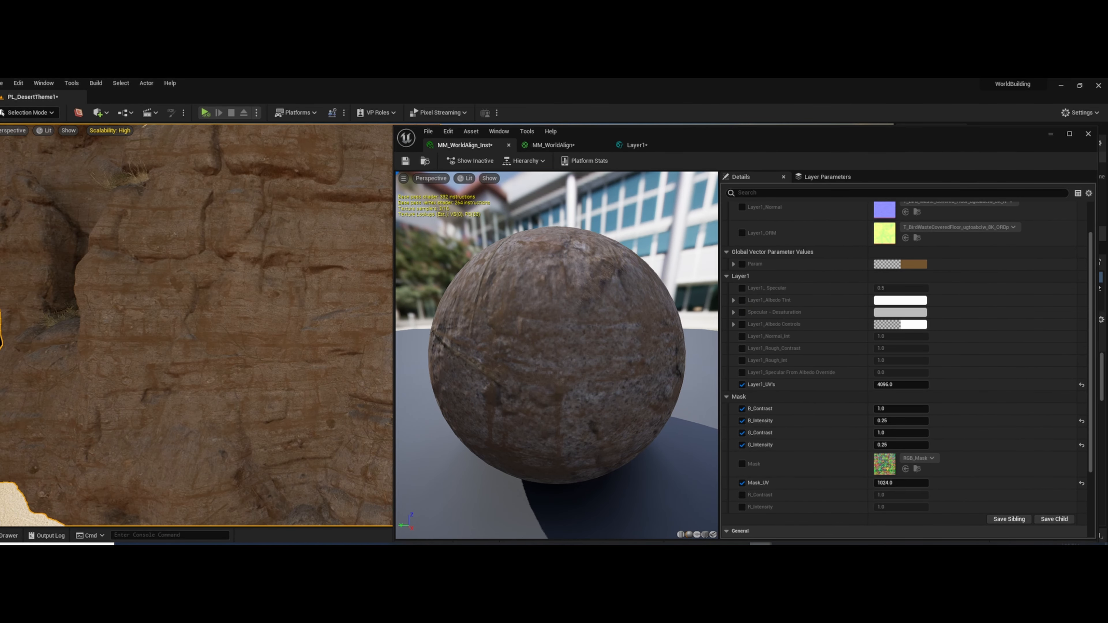
{"action": "right_click_drag", "start_coordinate": [259, 284], "coordinate": [247, 283]}
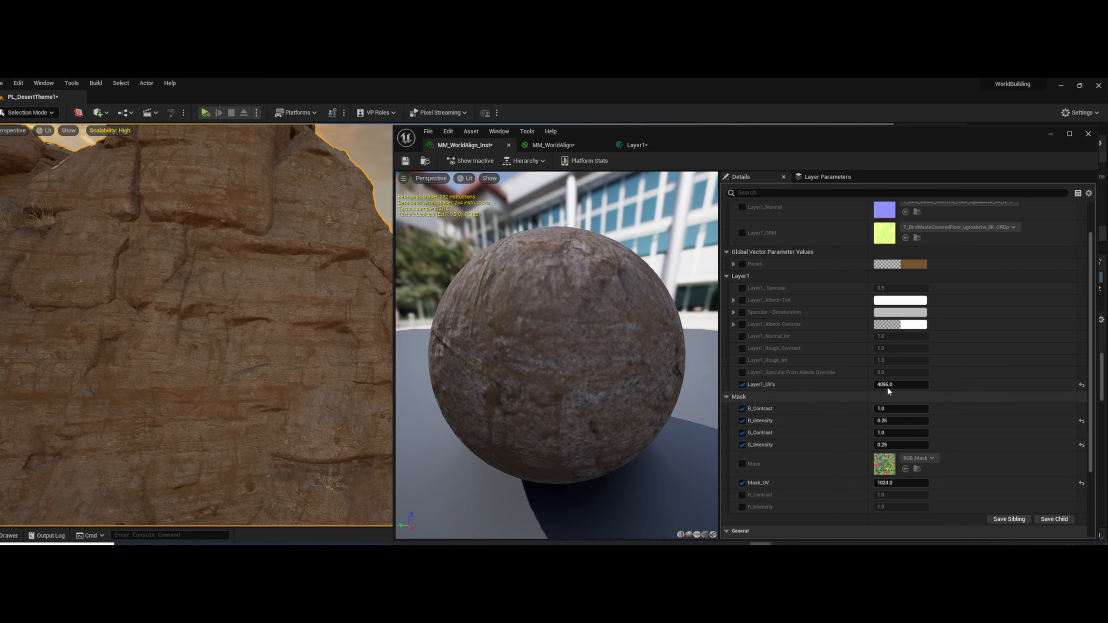
{"action": "scroll", "coordinate": [852, 385], "scroll_direction": "down", "scroll_amount": 3}
{"action": "scroll", "coordinate": [850, 385], "scroll_direction": "down", "scroll_amount": 2}
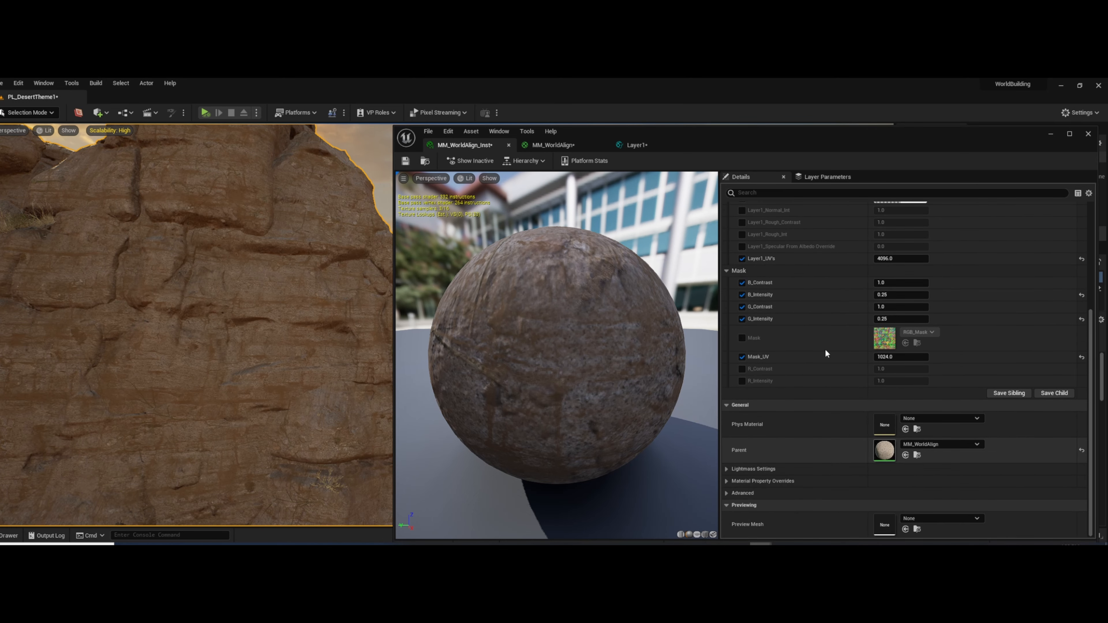
Look over the three layer networks inside the Layer1 function and close the material editor window
{"action": "left_click", "coordinate": [554, 145]}
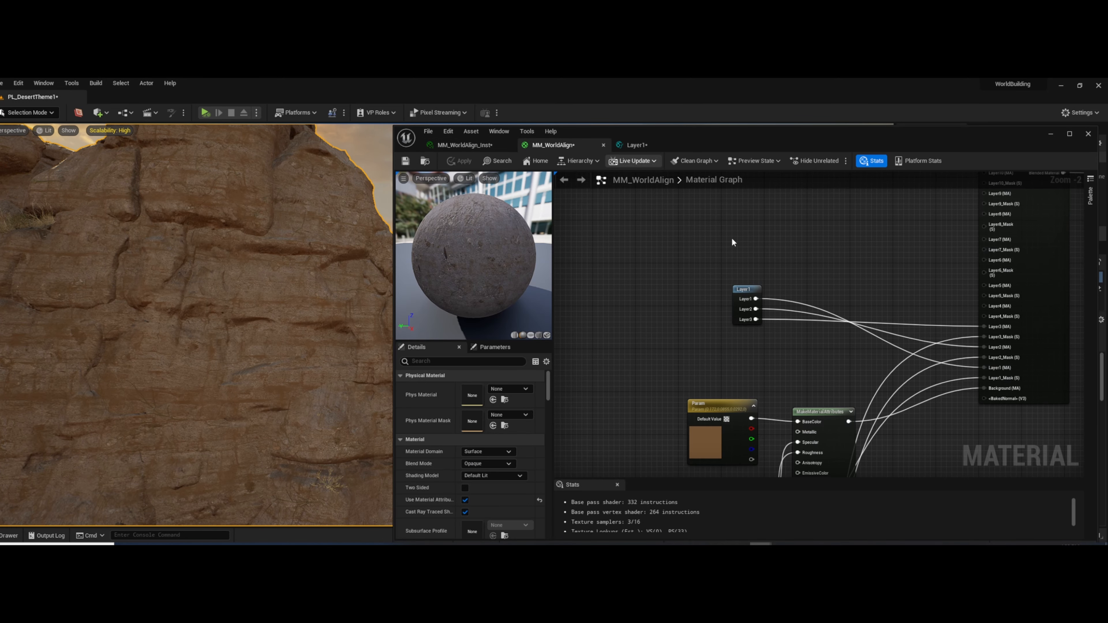
{"action": "double_click", "coordinate": [747, 292]}
{"action": "scroll", "coordinate": [743, 313], "scroll_direction": "down", "scroll_amount": 1}
{"action": "right_click_drag", "start_coordinate": [790, 331], "coordinate": [613, 306]}
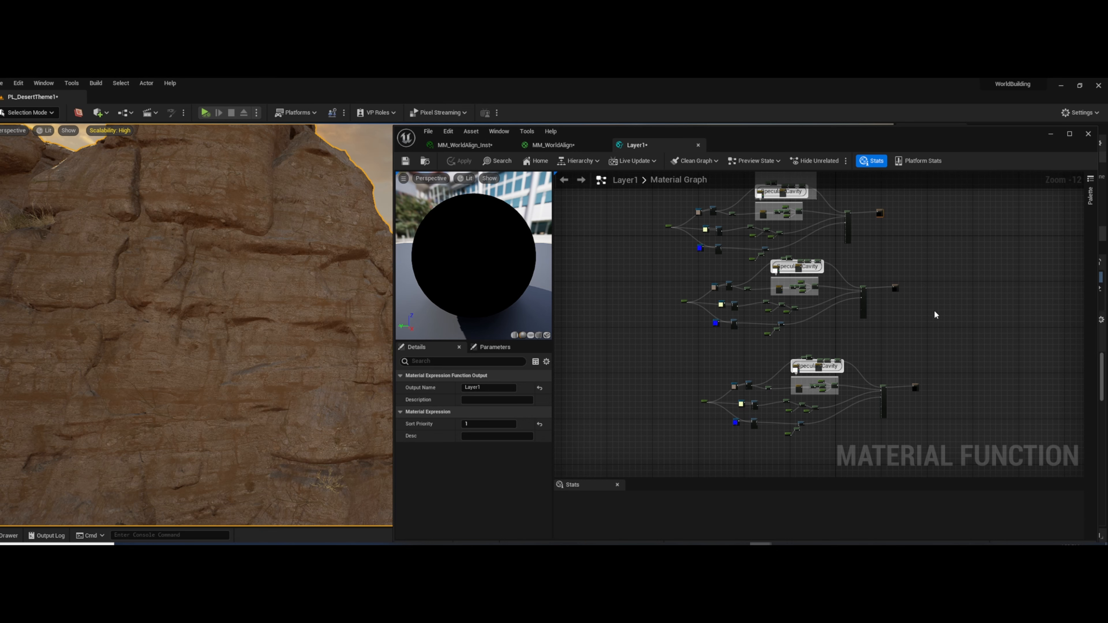
{"action": "scroll", "coordinate": [934, 311], "scroll_direction": "up", "scroll_amount": 3}
{"action": "right_click_drag", "start_coordinate": [866, 337], "coordinate": [917, 411]}
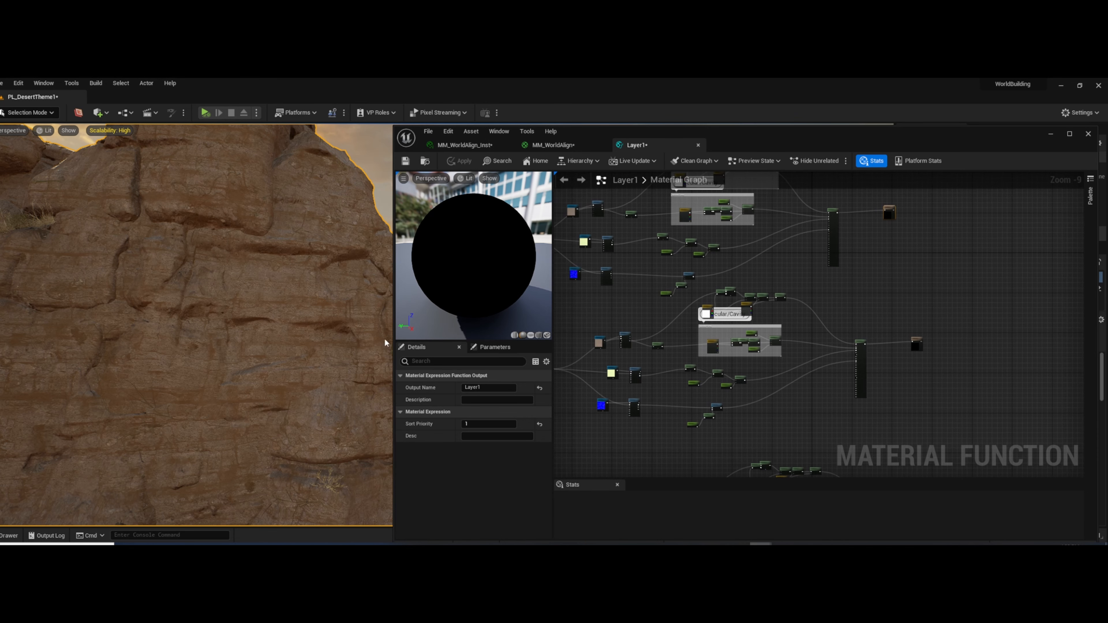
{"action": "left_click", "coordinate": [444, 148]}
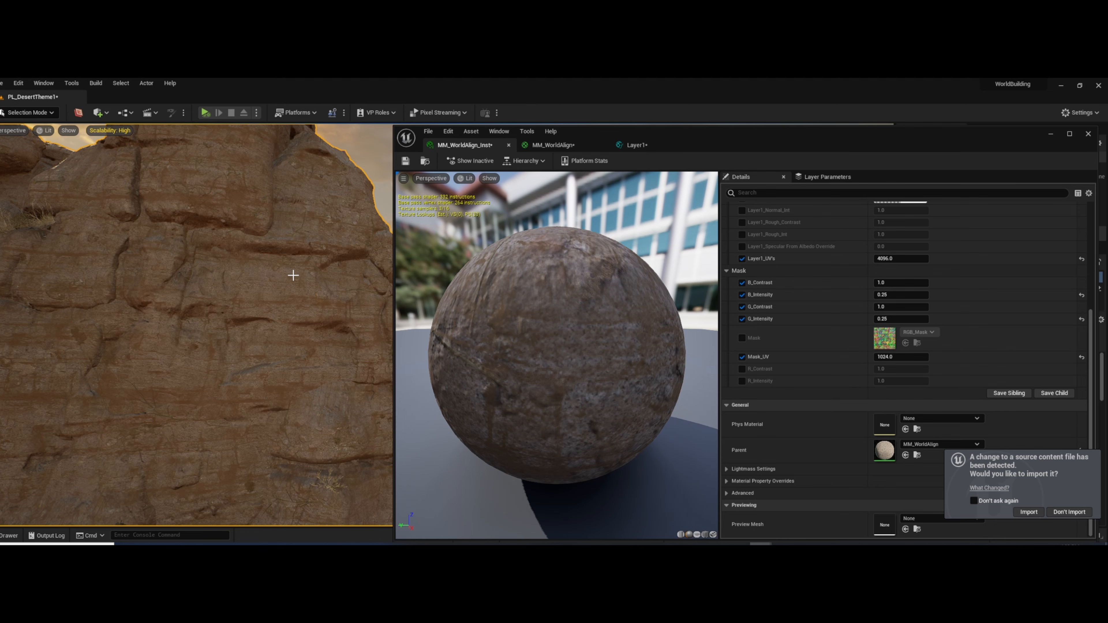
{"action": "left_click", "coordinate": [1088, 134]}
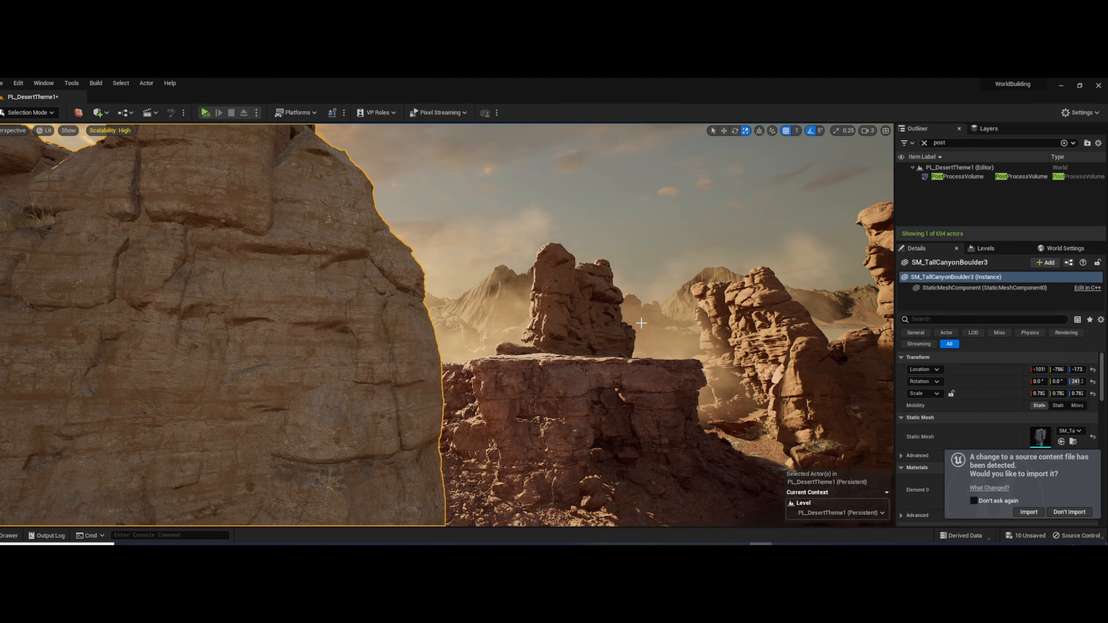
Examine the whole tall canyon boulder alongside the surrounding canyon rocks
{"action": "key", "text": "s"}
{"action": "right_click_drag", "start_coordinate": [642, 324], "coordinate": [603, 363]}
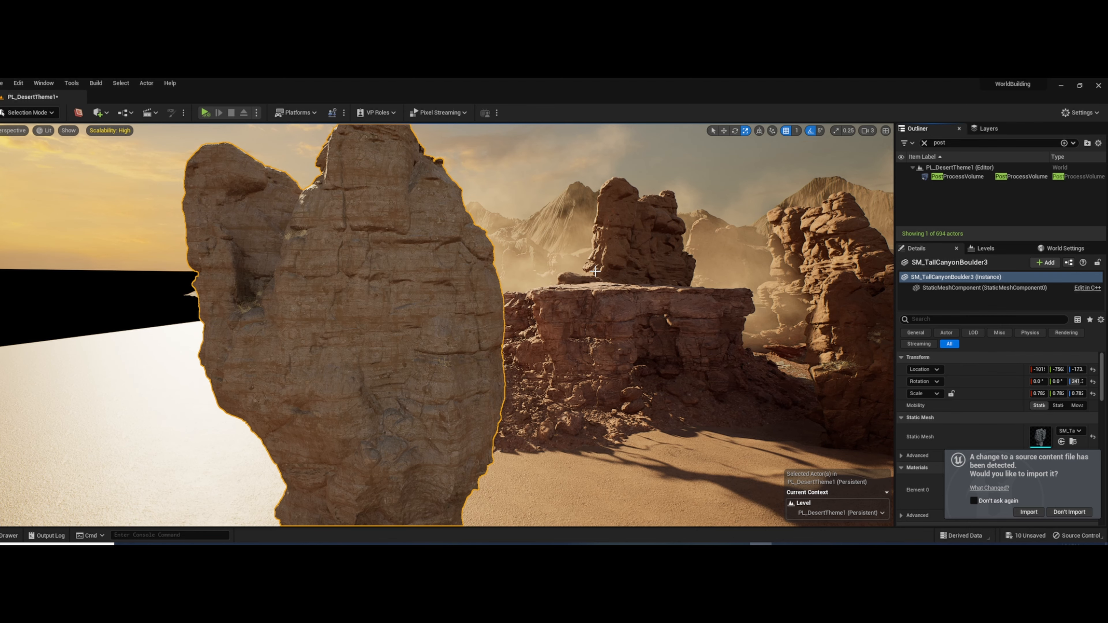
{"action": "right_click_drag", "start_coordinate": [602, 259], "coordinate": [632, 255]}
Inspect the distant background mountains and their slope surfaces from several angles, and deselect the boulder
{"action": "key", "text": "e"}
{"action": "right_click_drag", "start_coordinate": [447, 325], "coordinate": [545, 326]}
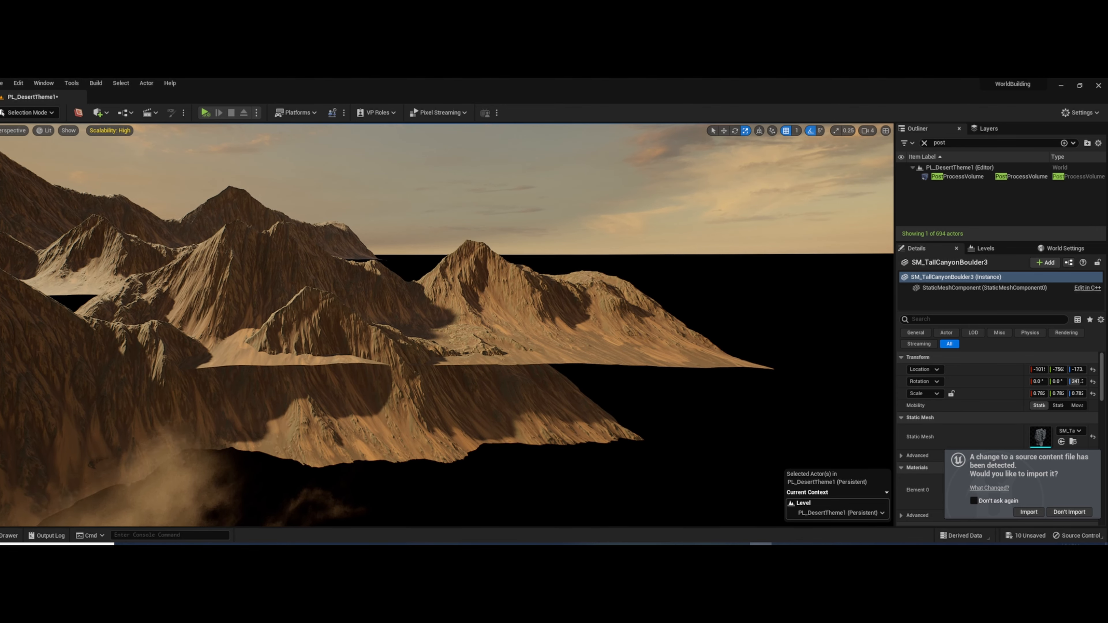
{"action": "key", "text": "e"}
{"action": "key", "text": "w"}
{"action": "right_click_drag", "start_coordinate": [447, 325], "coordinate": [393, 347]}
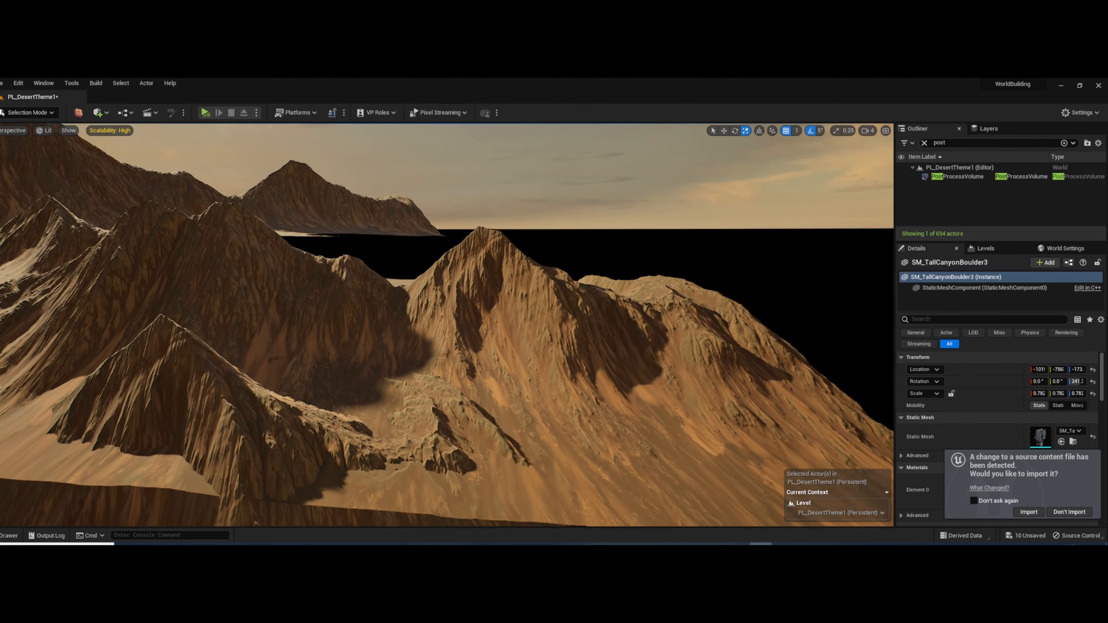
{"action": "key", "text": "d"}
{"action": "right_click_drag", "start_coordinate": [609, 301], "coordinate": [415, 257]}
{"action": "key", "text": "d"}
{"action": "key", "text": "a"}
{"action": "key", "text": "w"}
{"action": "key", "text": "s"}
{"action": "key", "text": "Escape"}
{"action": "key", "text": "s"}
{"action": "key", "text": "w"}
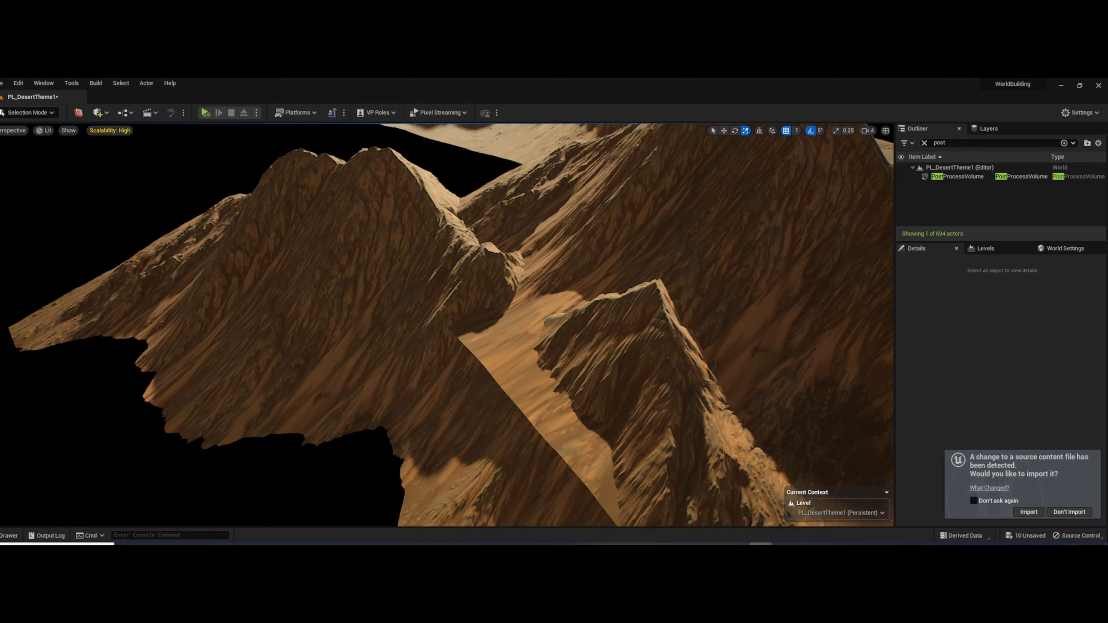
Return to the tall boulder and compare its surface with the neighbouring canyon rocks
{"action": "right_click_drag", "start_coordinate": [458, 265], "coordinate": [510, 277]}
{"action": "key", "text": "w"}
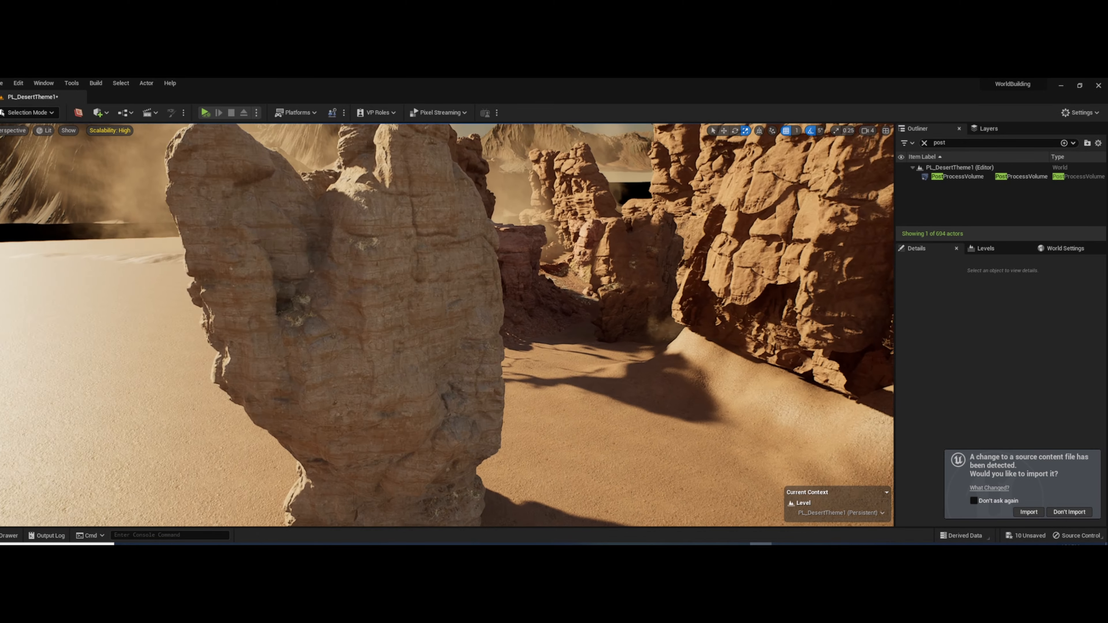
{"action": "key", "text": "q"}
{"action": "mouse_move", "coordinate": [540, 270]}
{"action": "right_mouse_down"}
{"action": "mouse_move", "coordinate": [568, 267]}
{"action": "mouse_move", "coordinate": [538, 259]}
{"action": "right_mouse_up"}
{"action": "key", "text": "d"}
{"action": "key", "text": "e"}
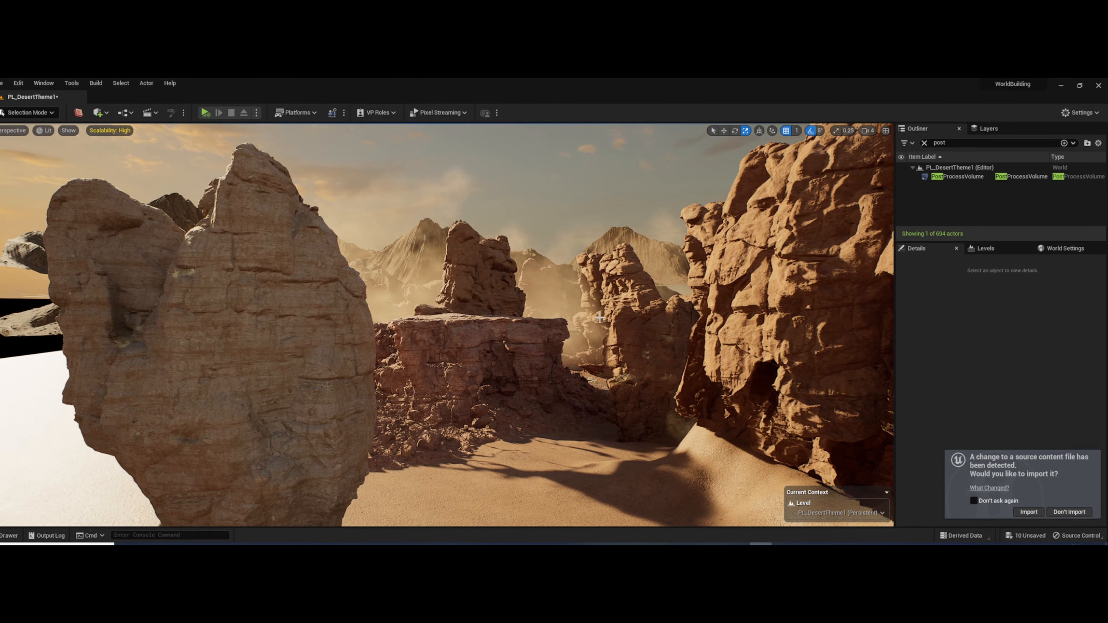